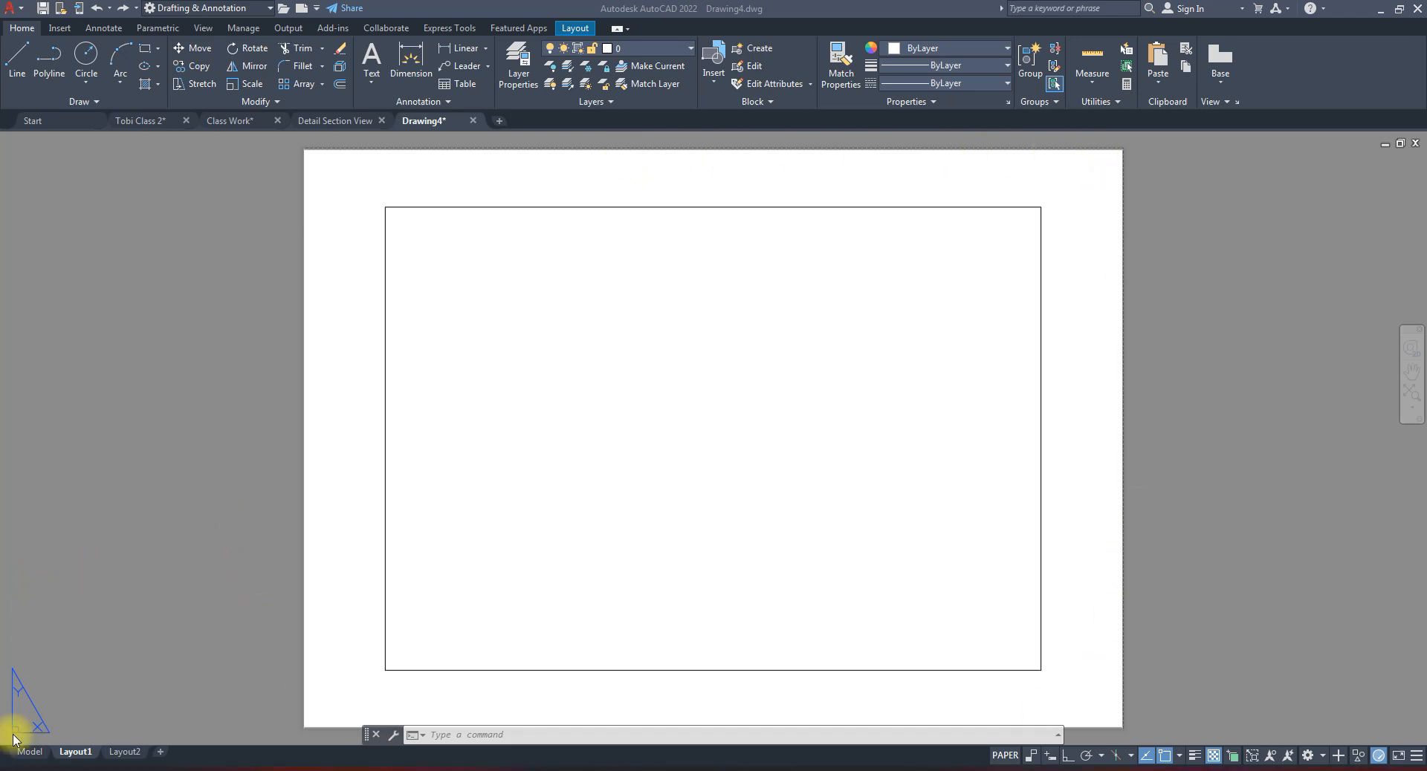
- Look through the drawing's model space, Layout1 and Layout2, and view the options available for Layout2
click(27, 753)
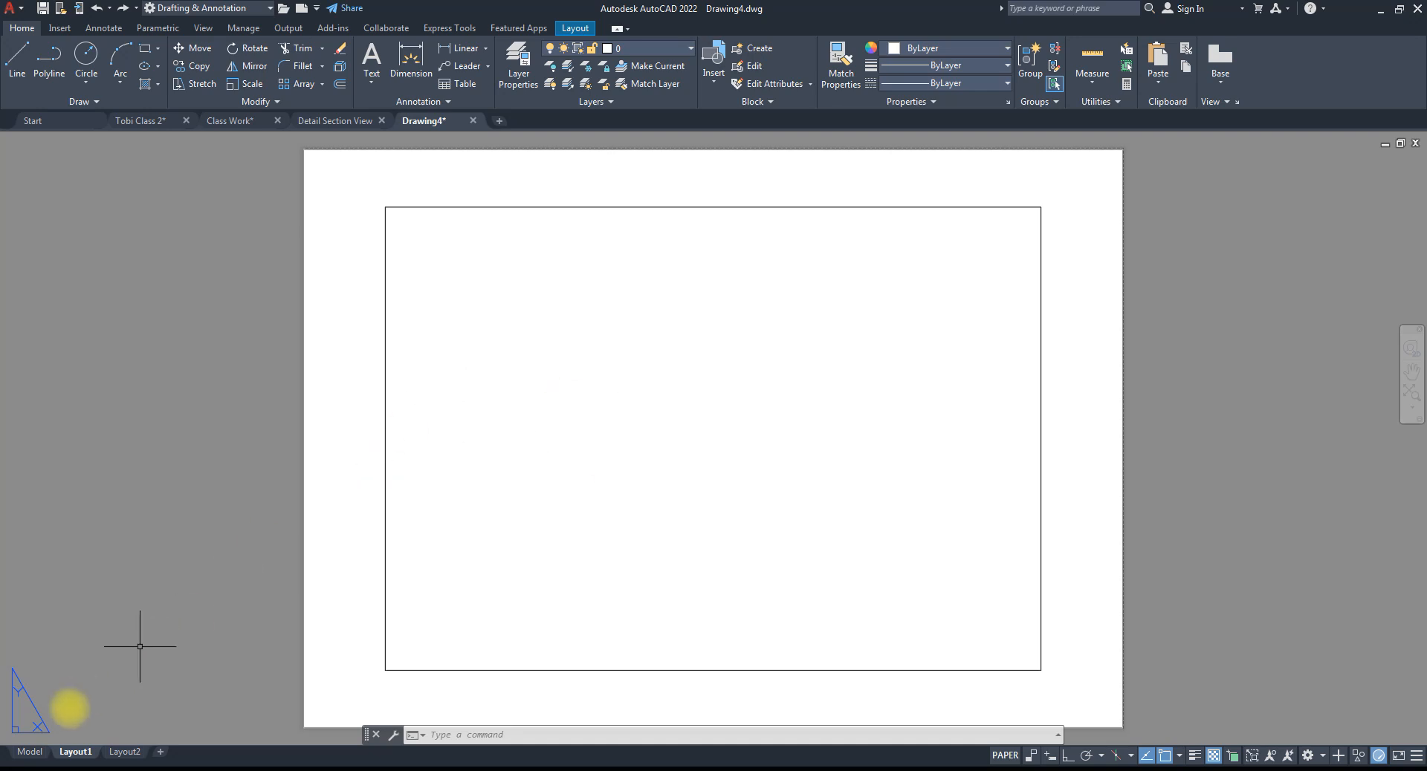
click(32, 753)
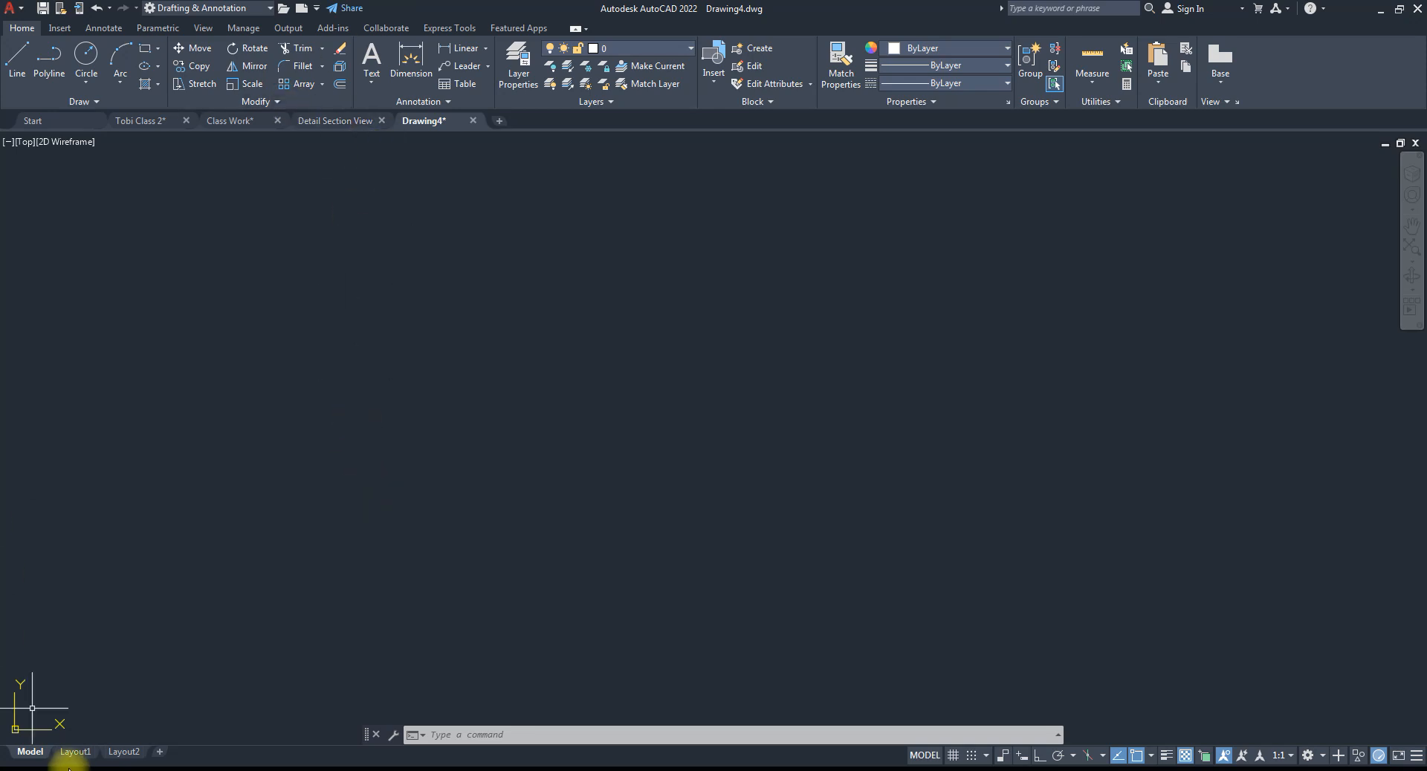
click(123, 753)
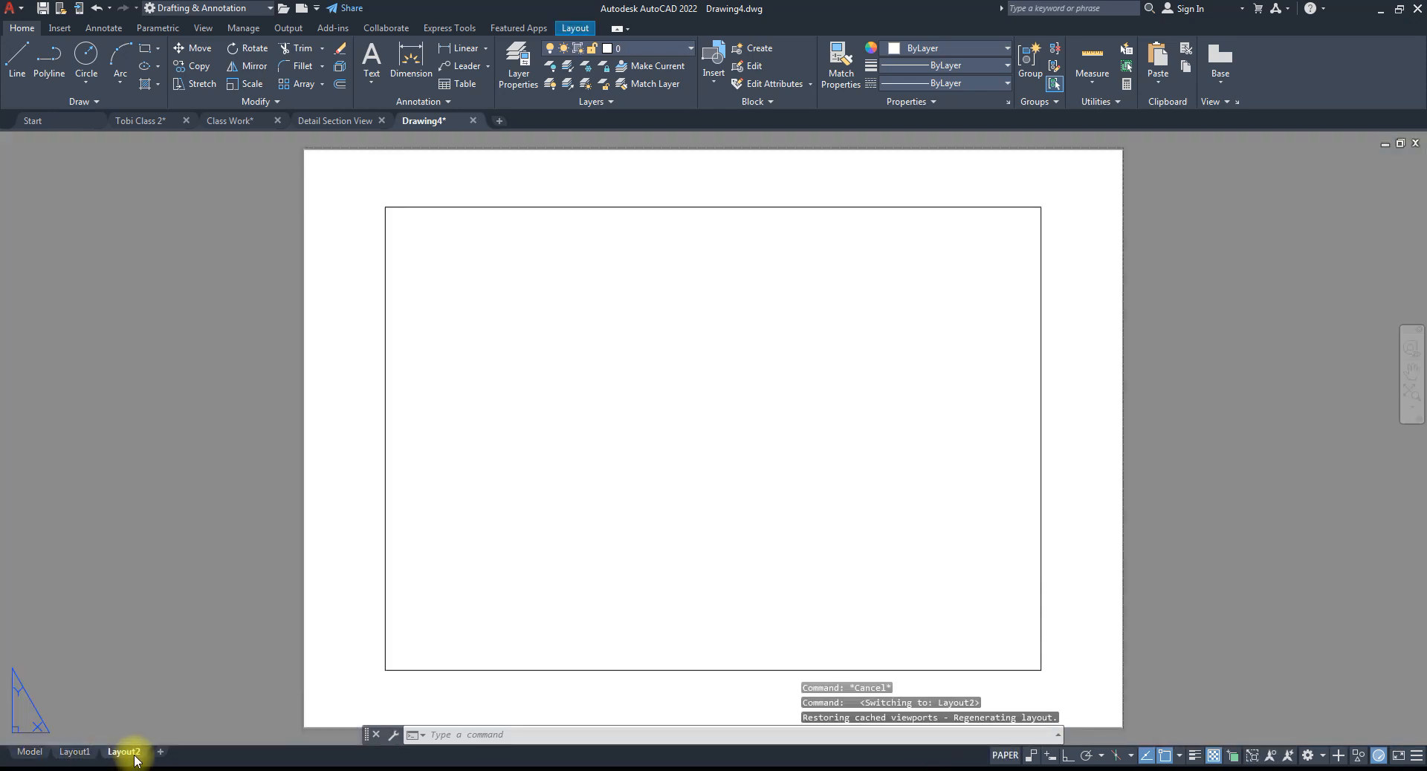
click(74, 752)
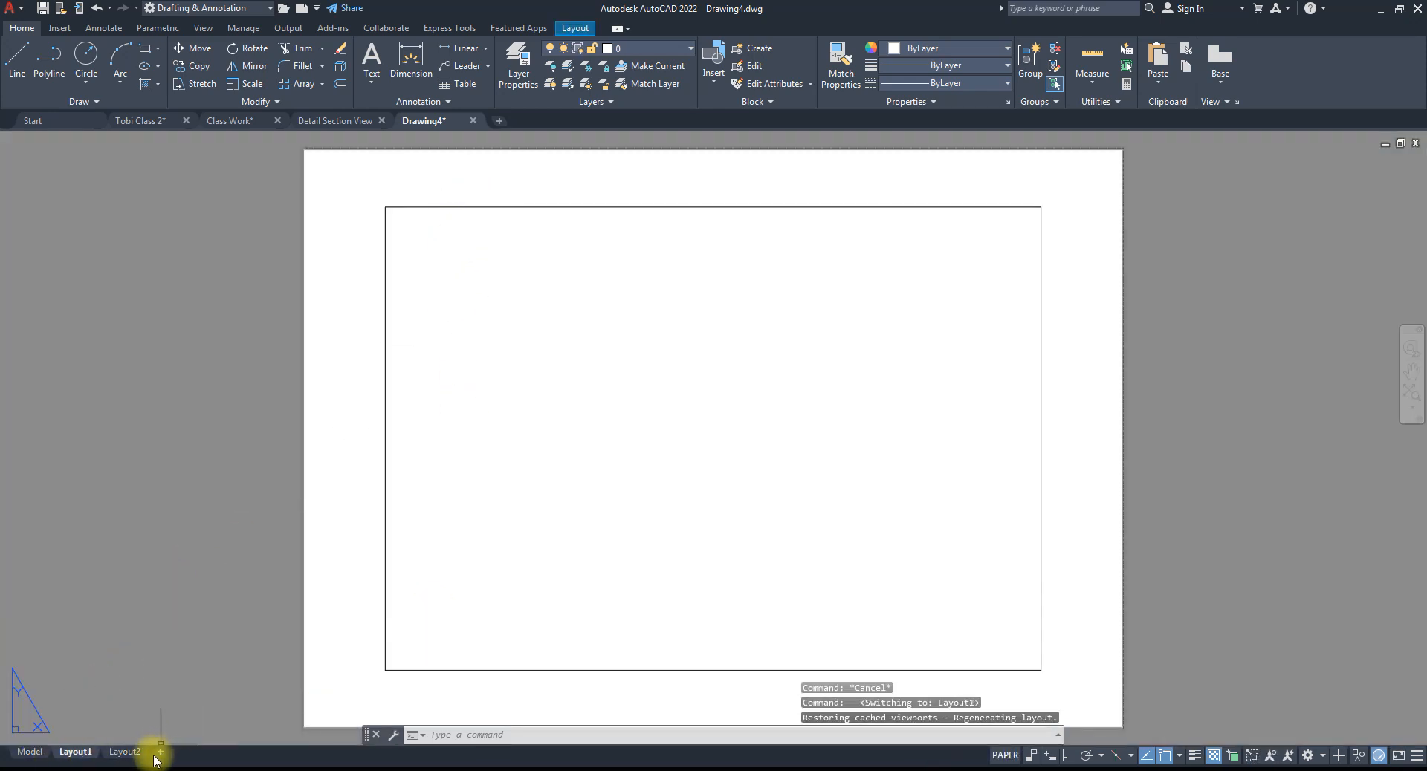
click(127, 753)
right_click(127, 753)
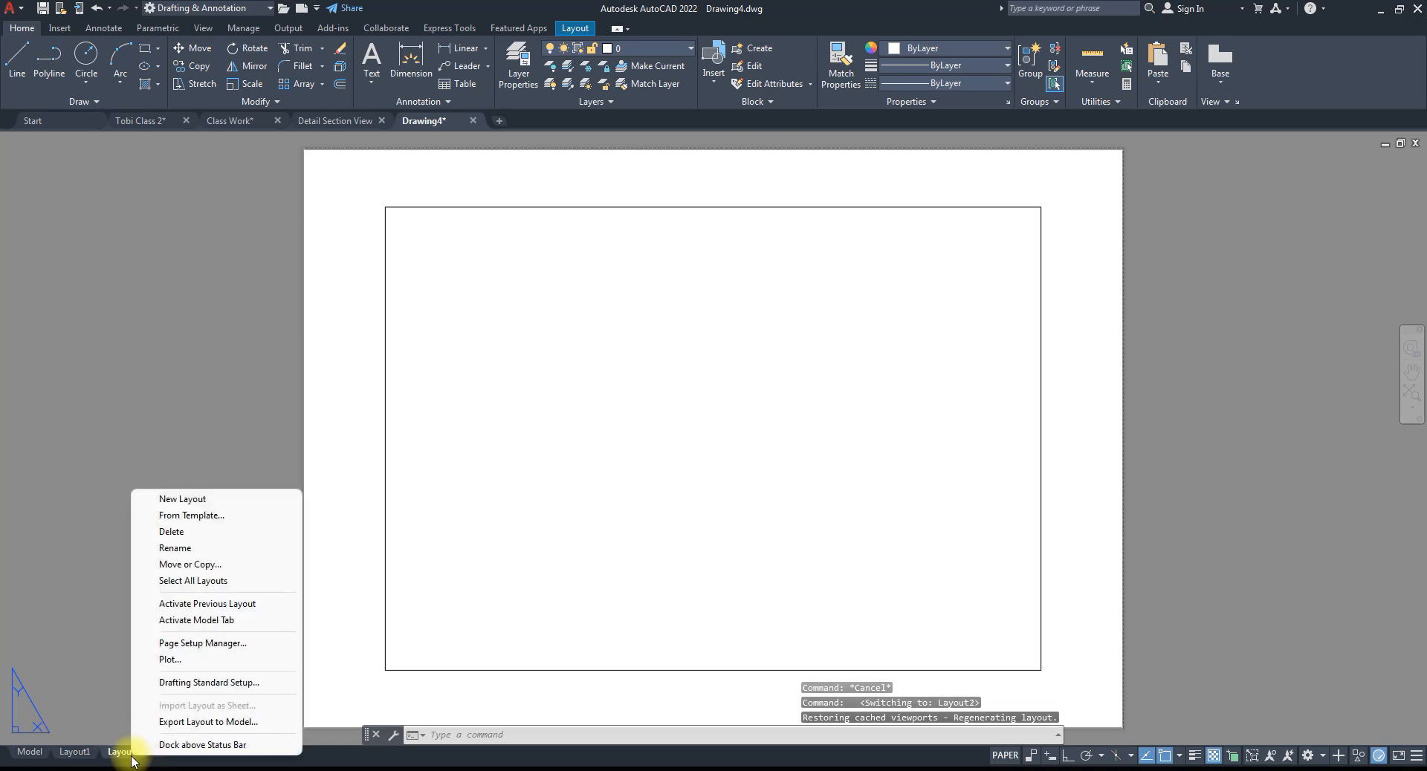
click(48, 556)
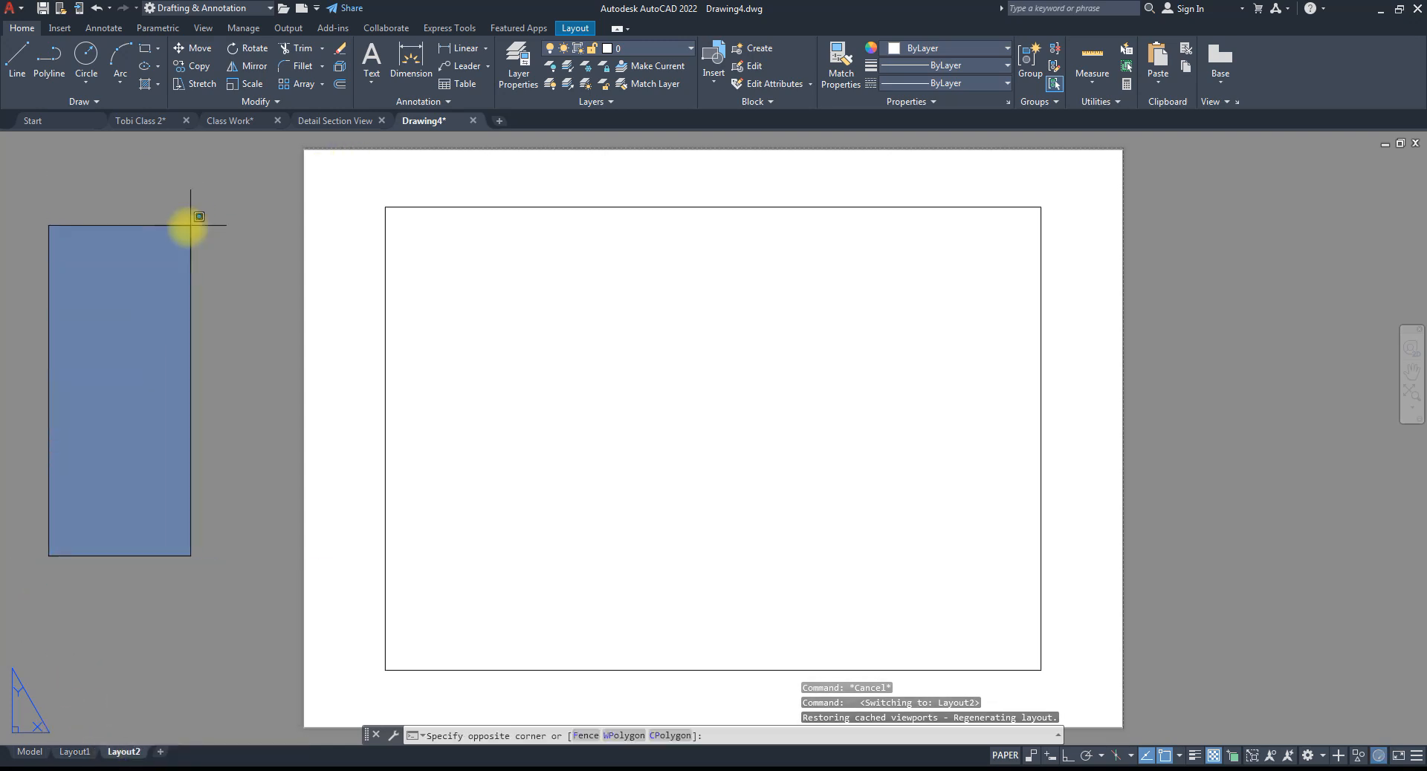
click(208, 211)
- Create a new drawing from scratch using the Imperial (feet and inches) default settings
key(ctrl+n)
click(522, 329)
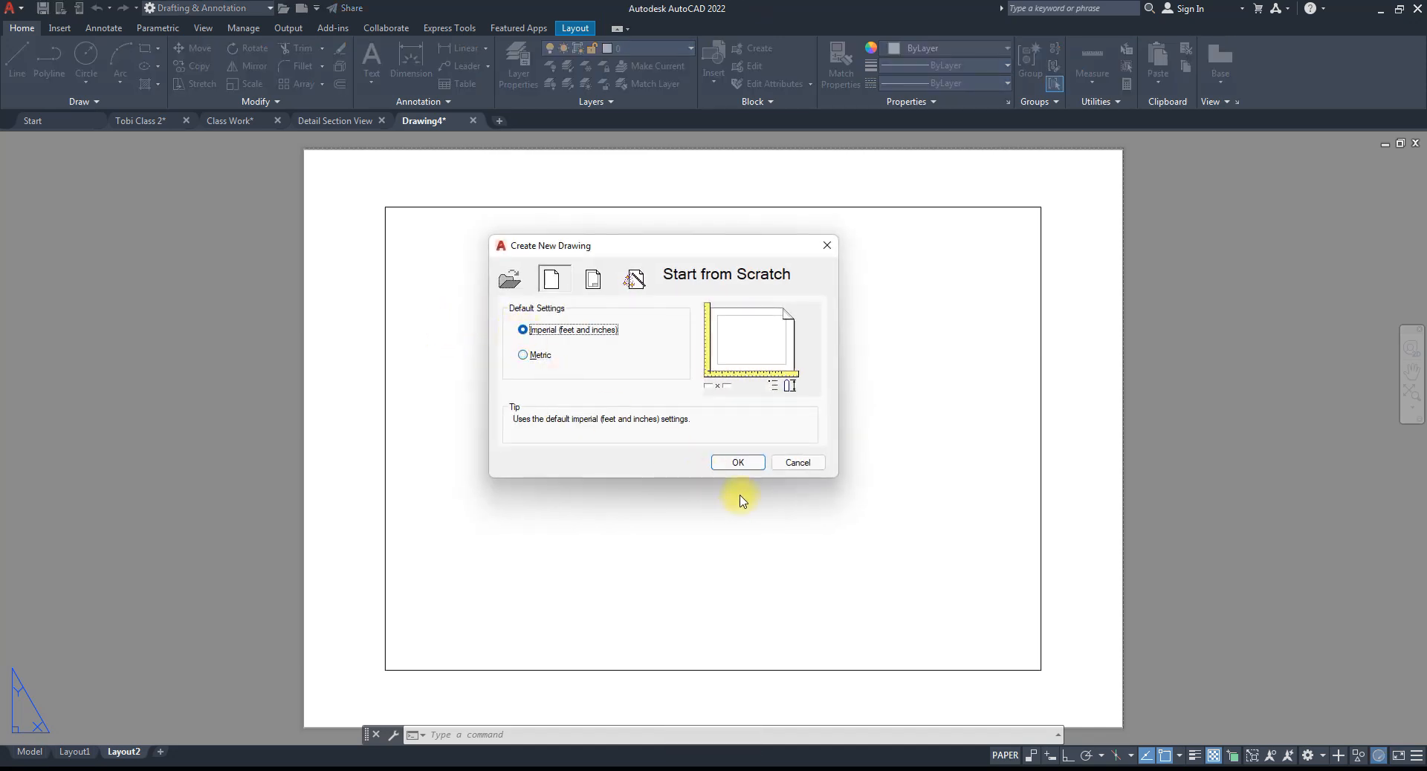
click(735, 463)
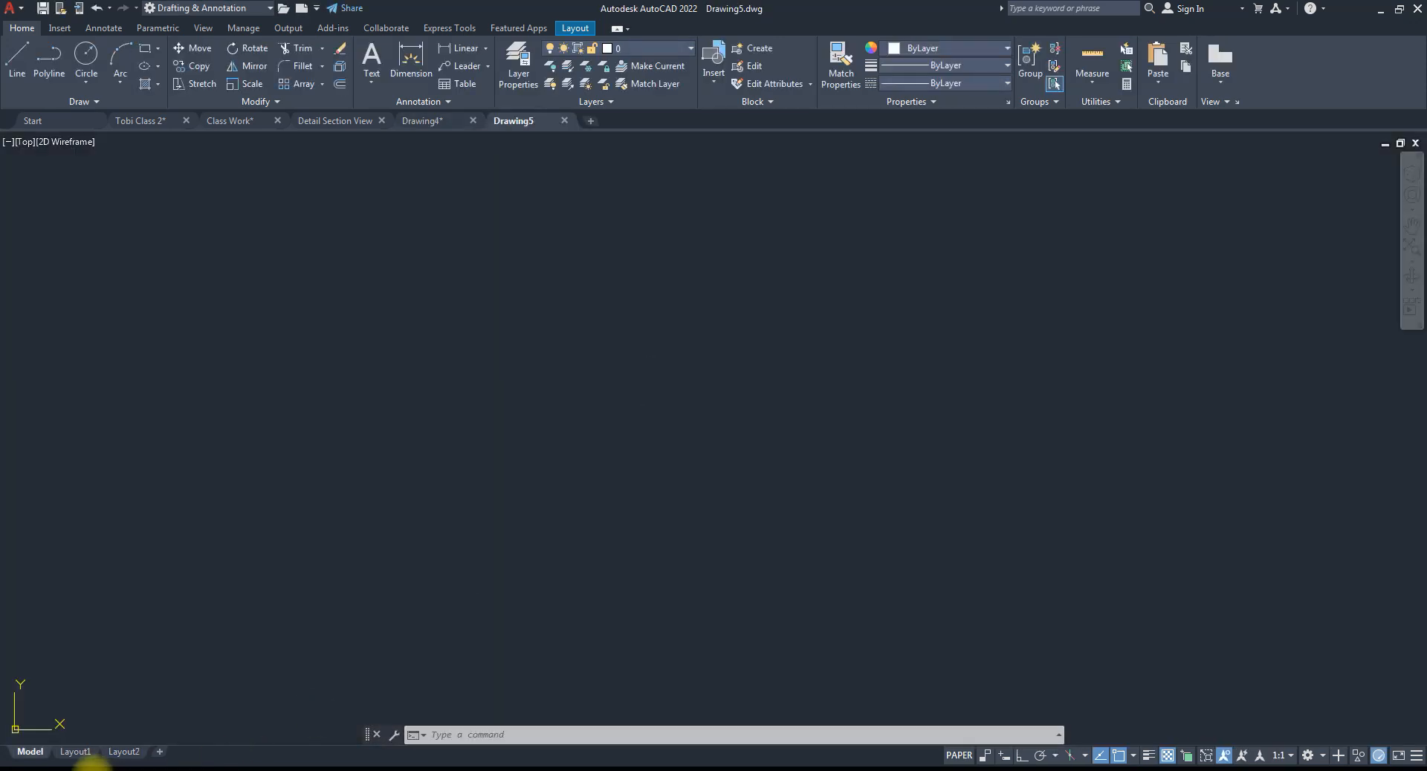
- View Layout1 and Layout2 of the new drawing, ending on Layout1
click(72, 754)
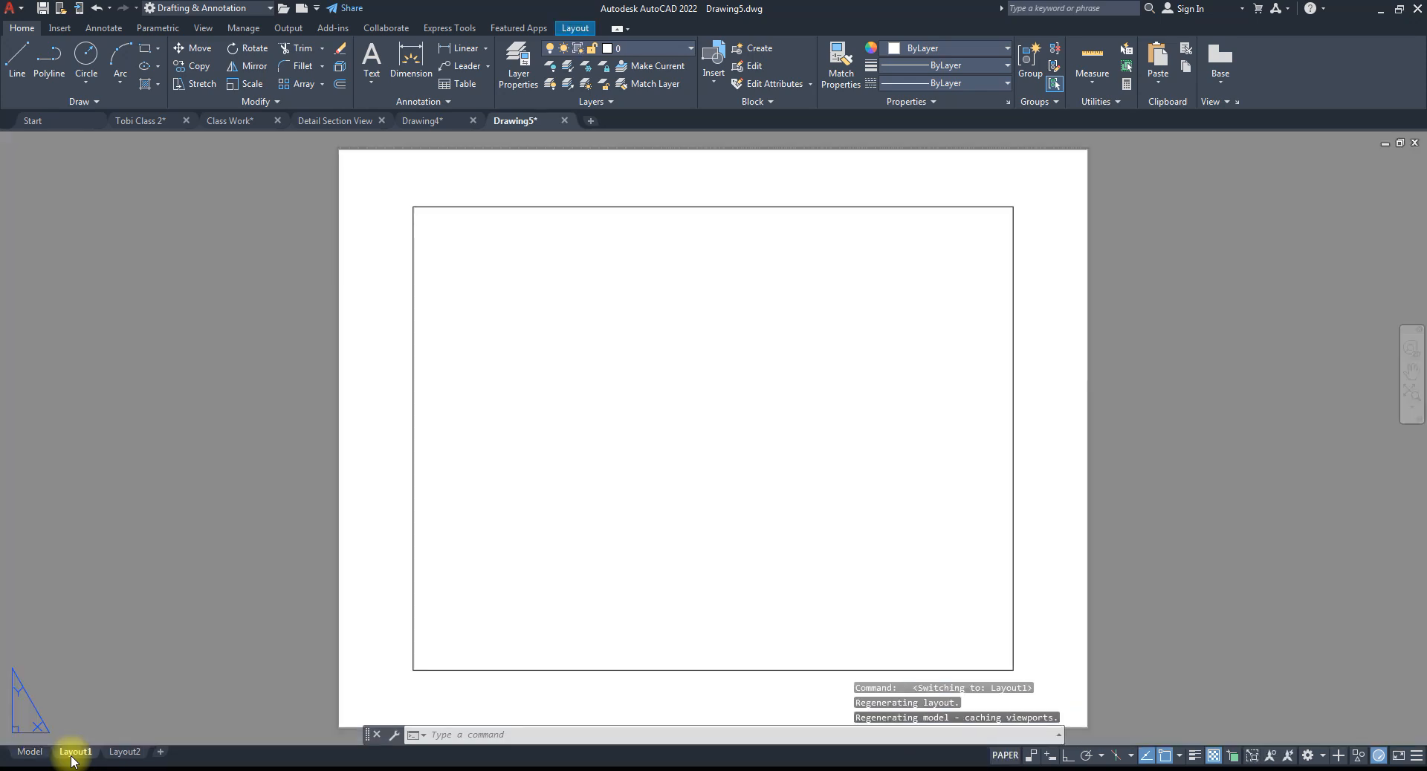
click(114, 753)
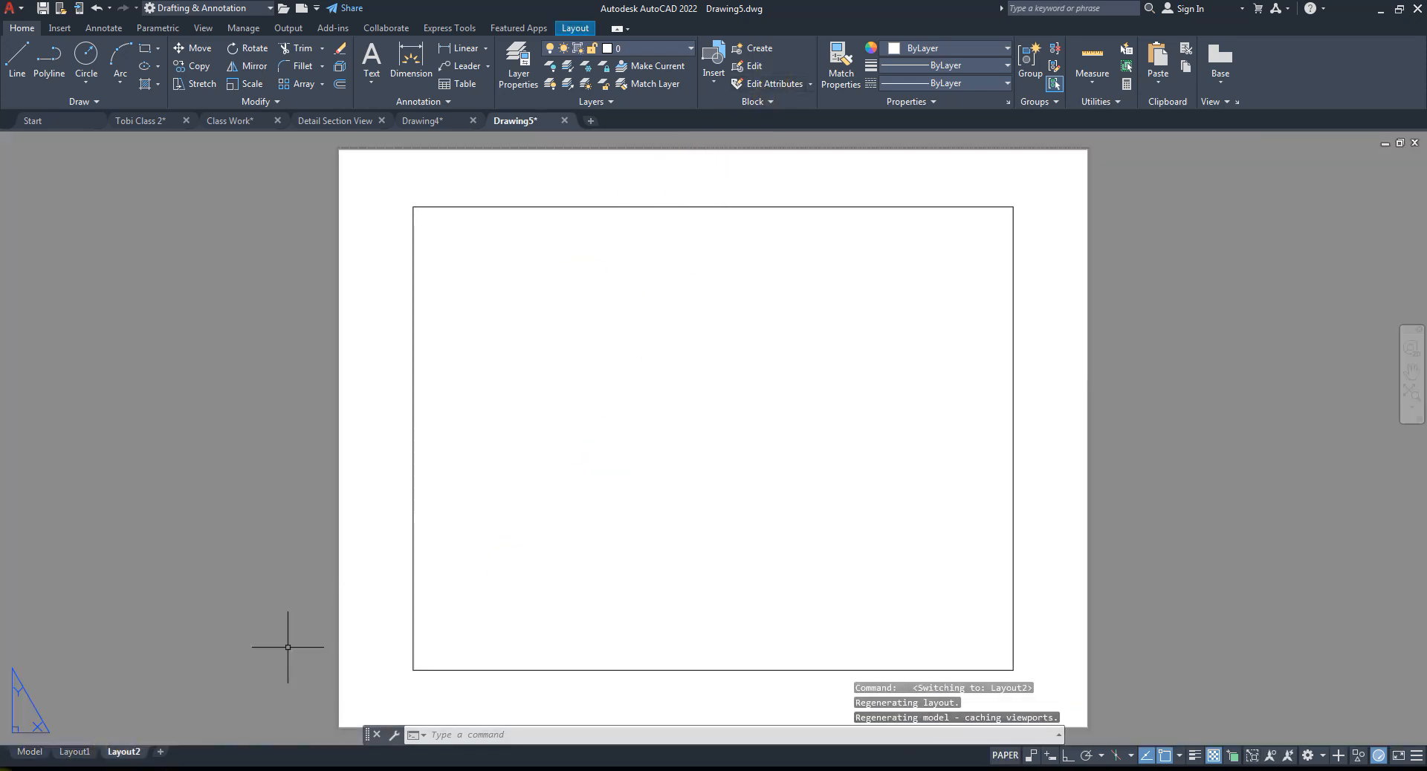
click(74, 752)
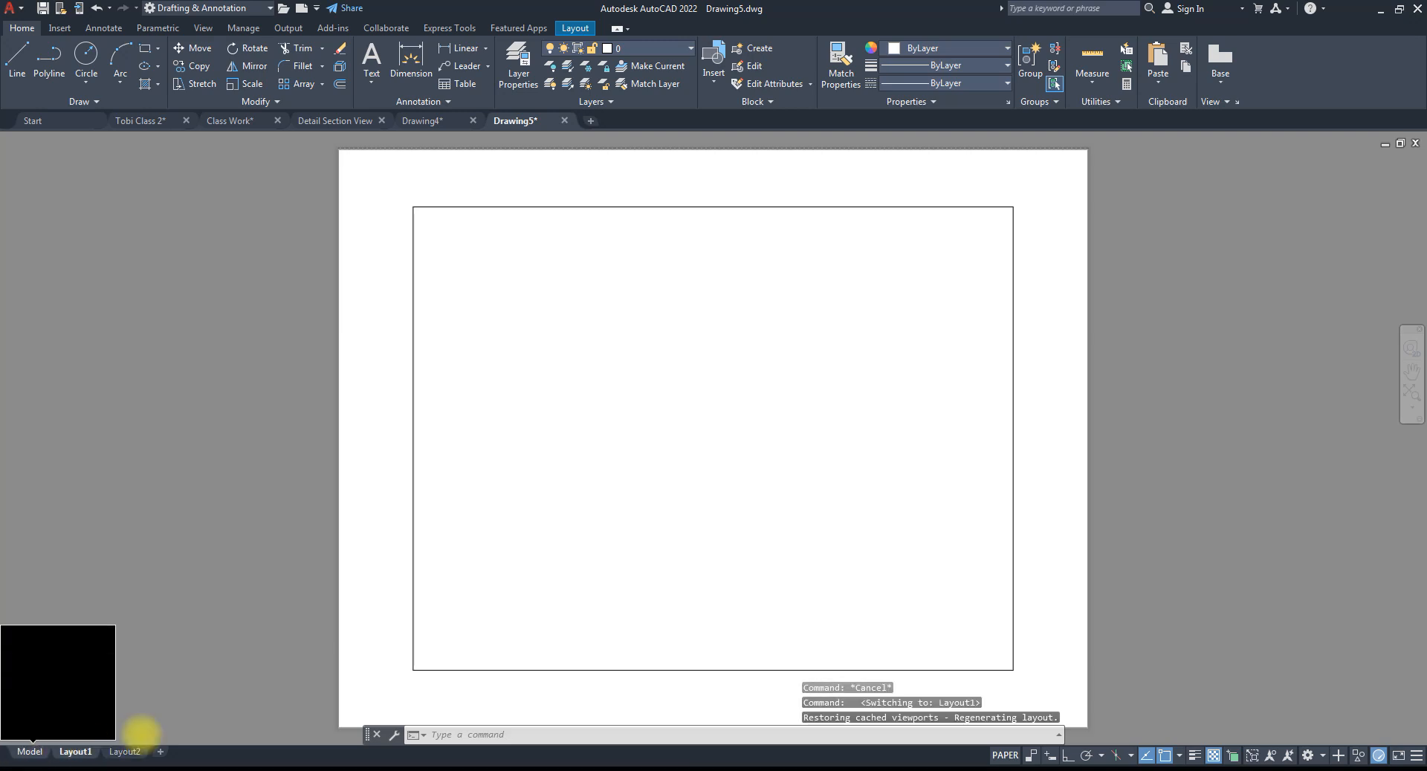
- Switch to the Detail Section View drawing and open its Layout1
click(335, 121)
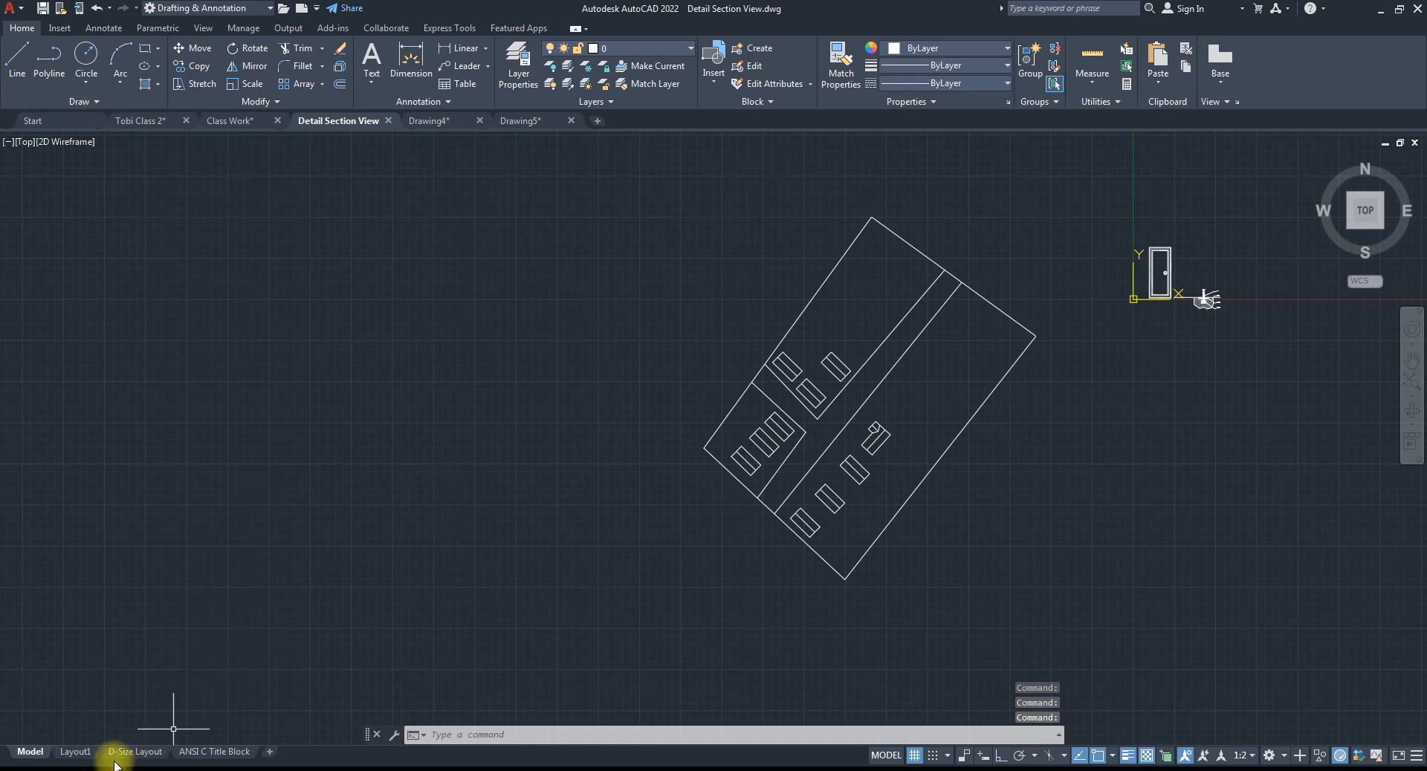
click(75, 752)
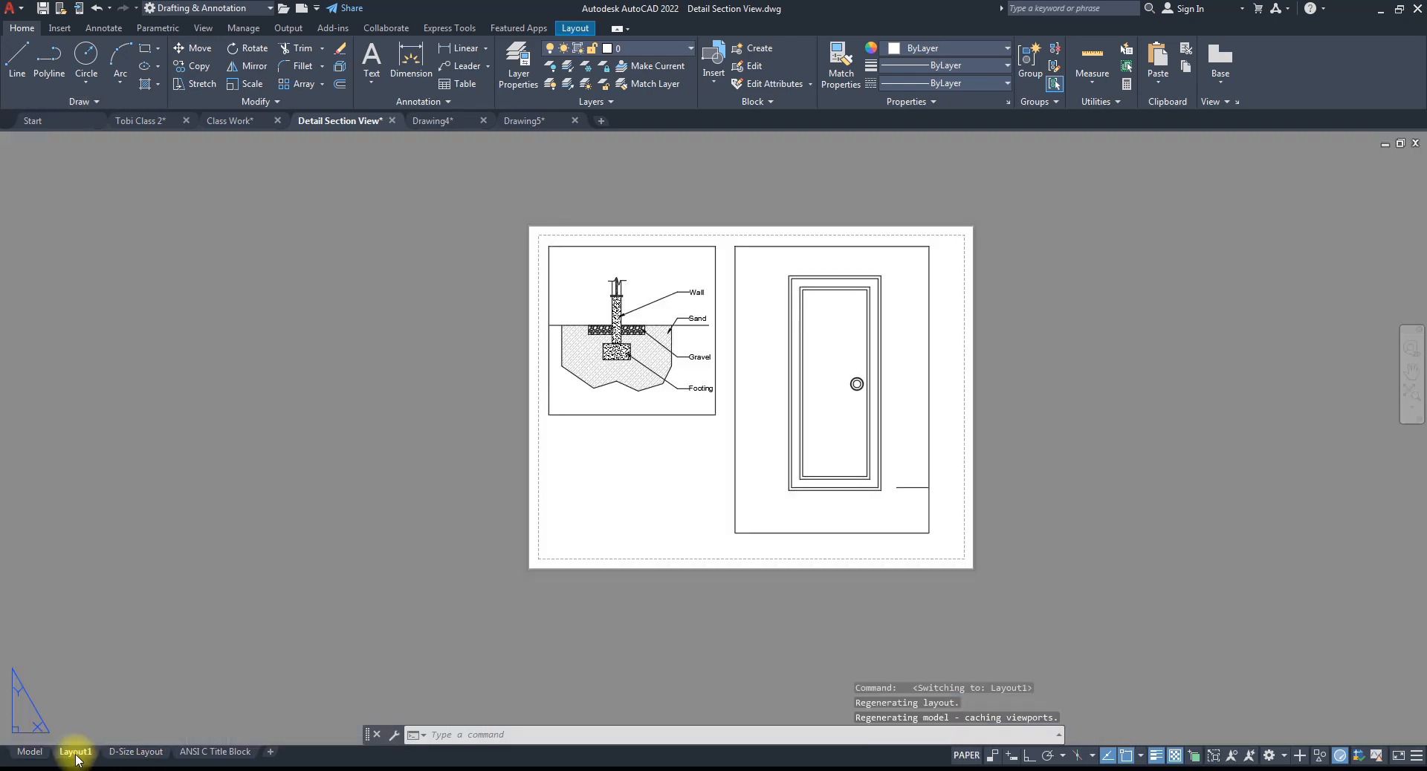
scroll(862, 230, up, 2)
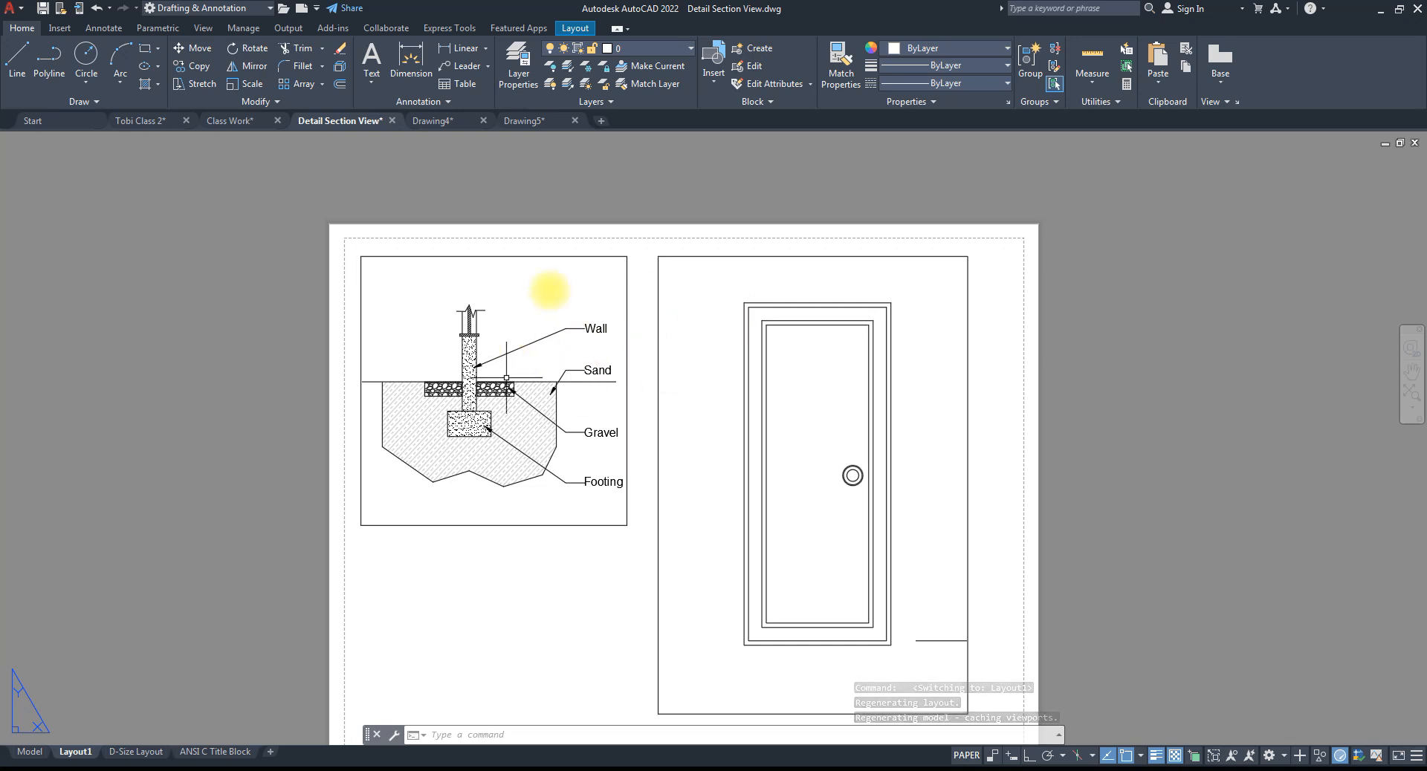
- Delete the viewport showing the wall footing section detail from Layout1
click(629, 309)
click(601, 302)
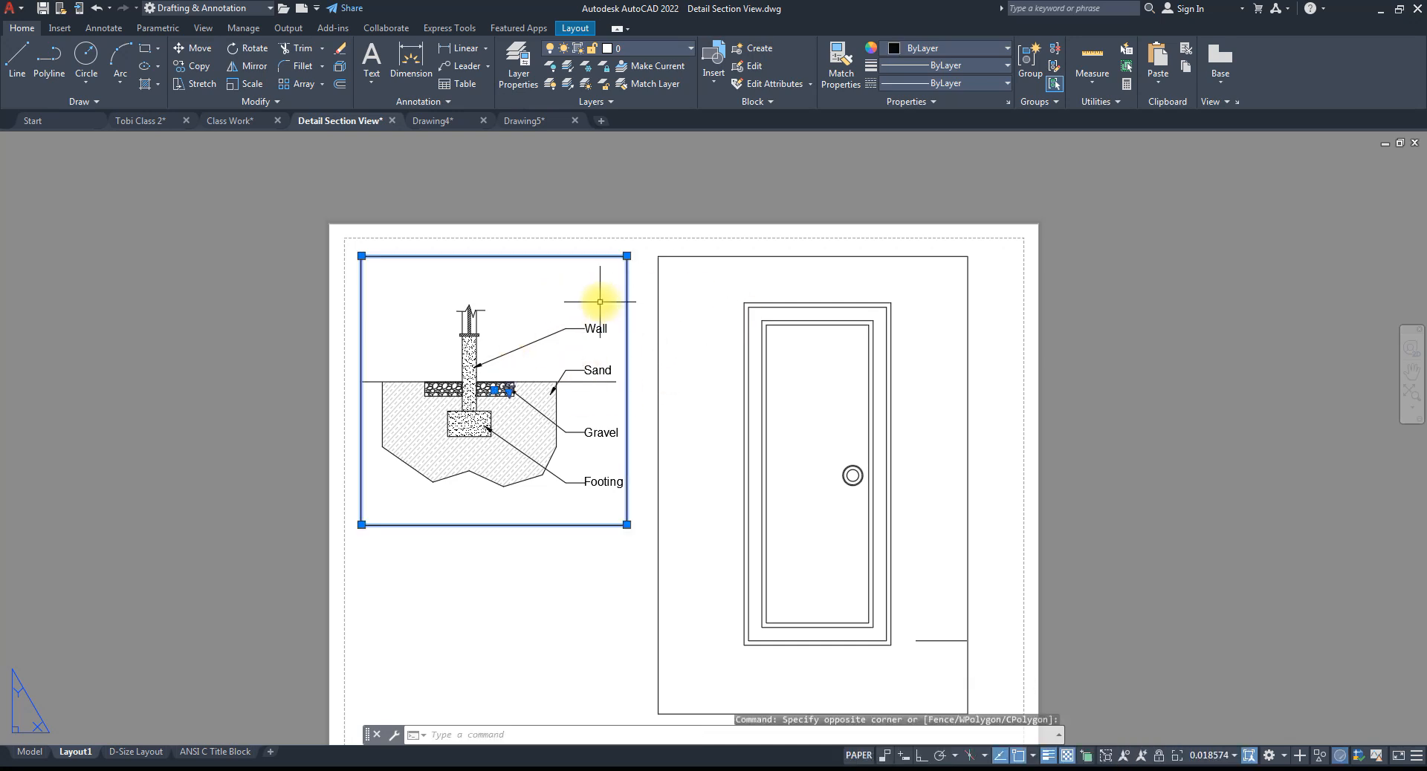
key(Delete)
- Delete the viewport showing the door and undo that deletion
click(695, 367)
click(591, 306)
key(Delete)
scroll(494, 280, down, 4)
scroll(489, 276, up, 4)
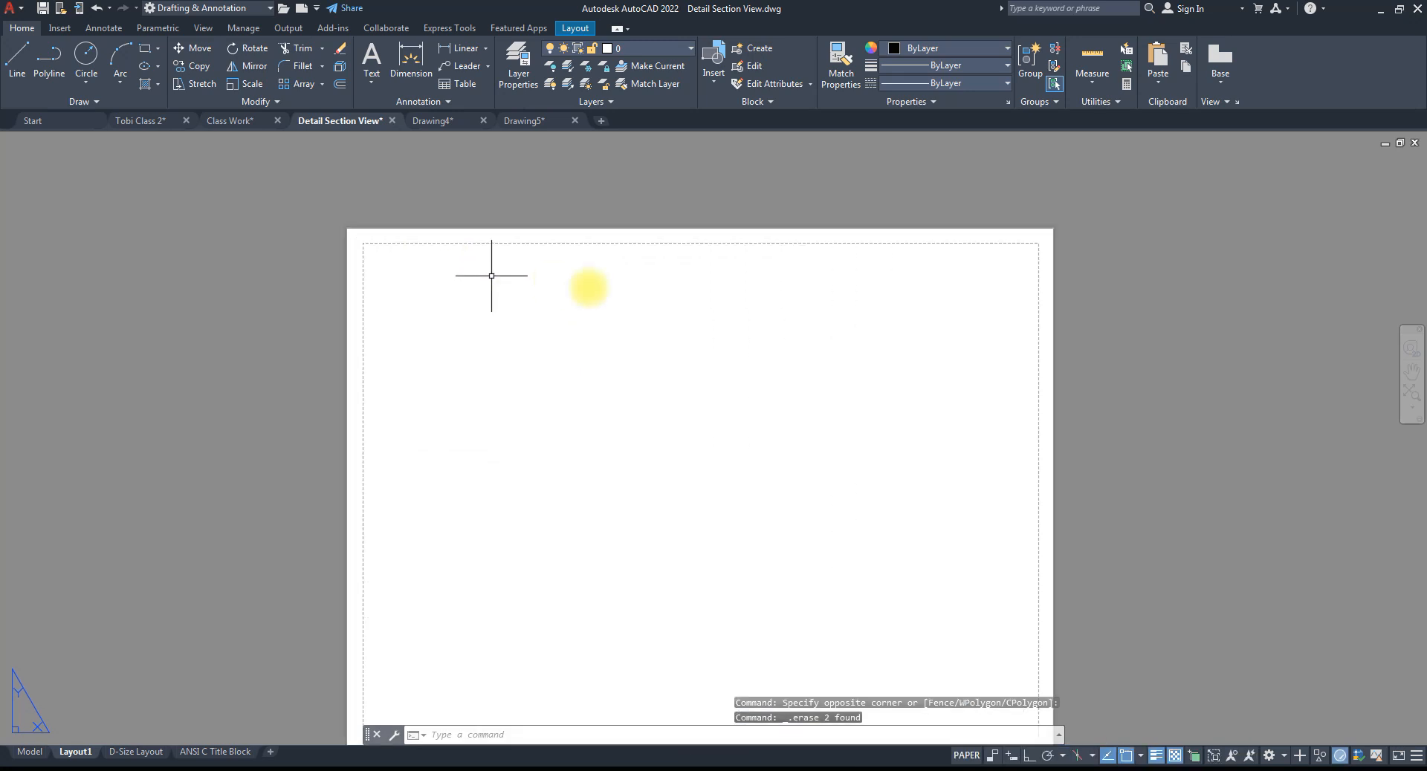
scroll(688, 255, down, 2)
scroll(743, 257, up, 2)
scroll(743, 257, down, 2)
key(ctrl+z)
key(ctrl+z)
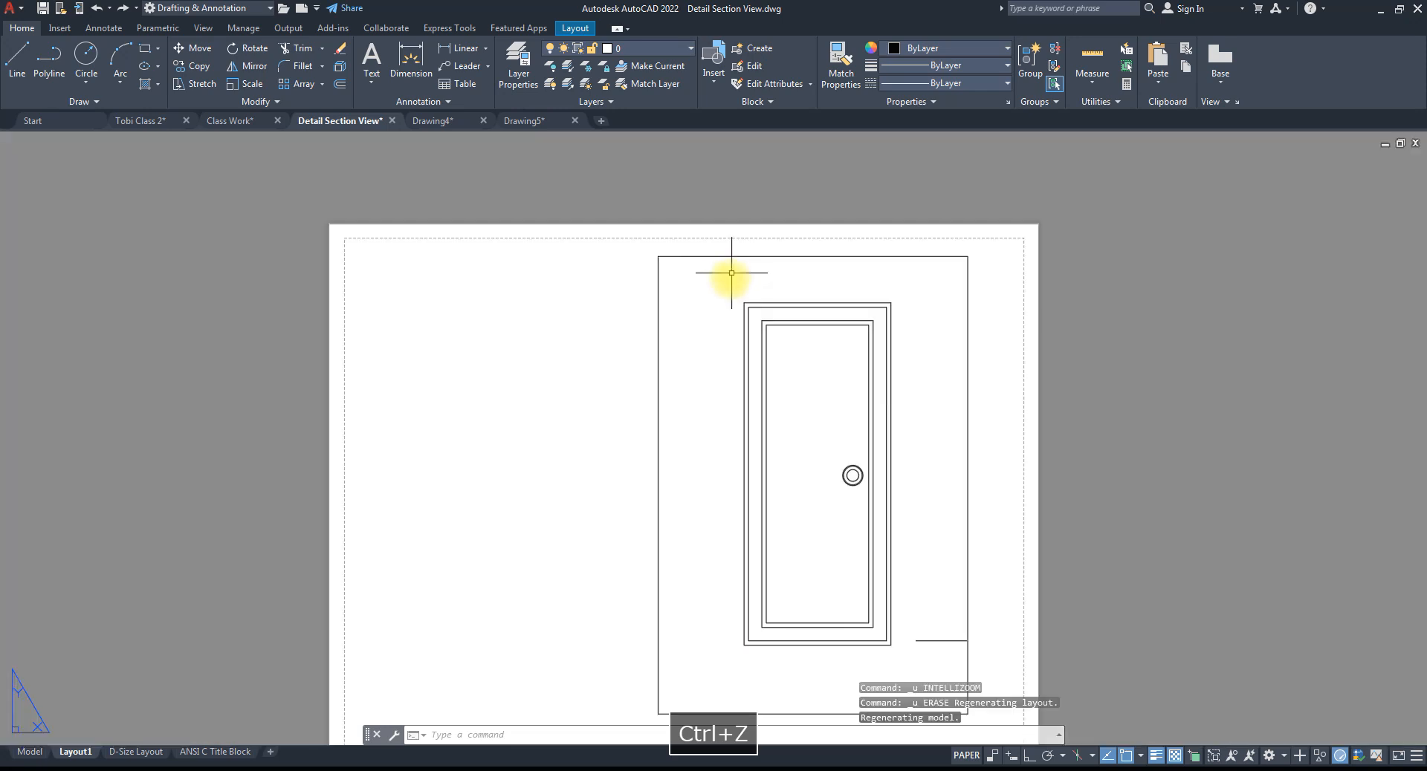
- Stretch the left edge of the door viewport horizontally to just inside the sheet's dashed printable-area line
click(659, 346)
click(655, 489)
click(659, 484)
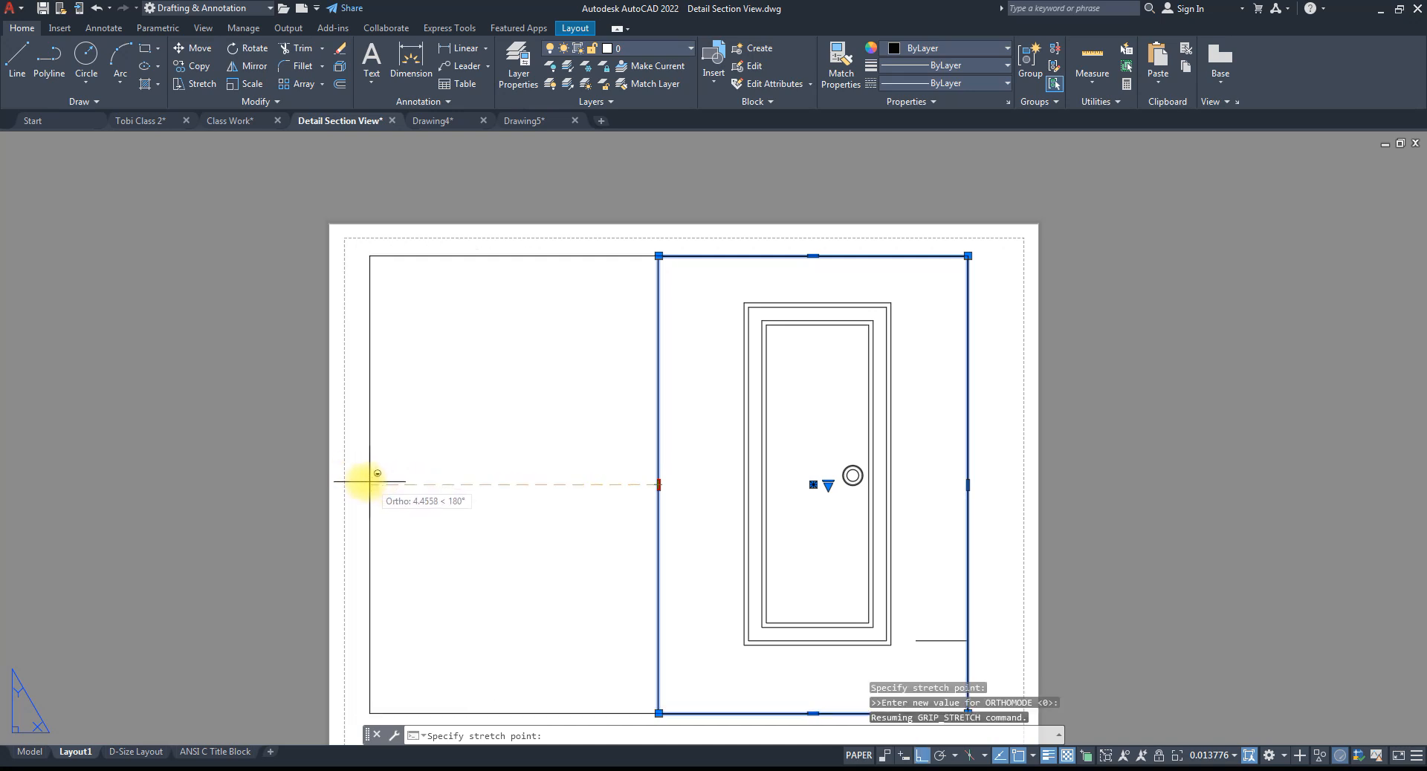
click(356, 485)
- Stretch the door viewport's right and bottom edges to just inside the dashed printable-area line and deselect it
scroll(420, 382, down, 2)
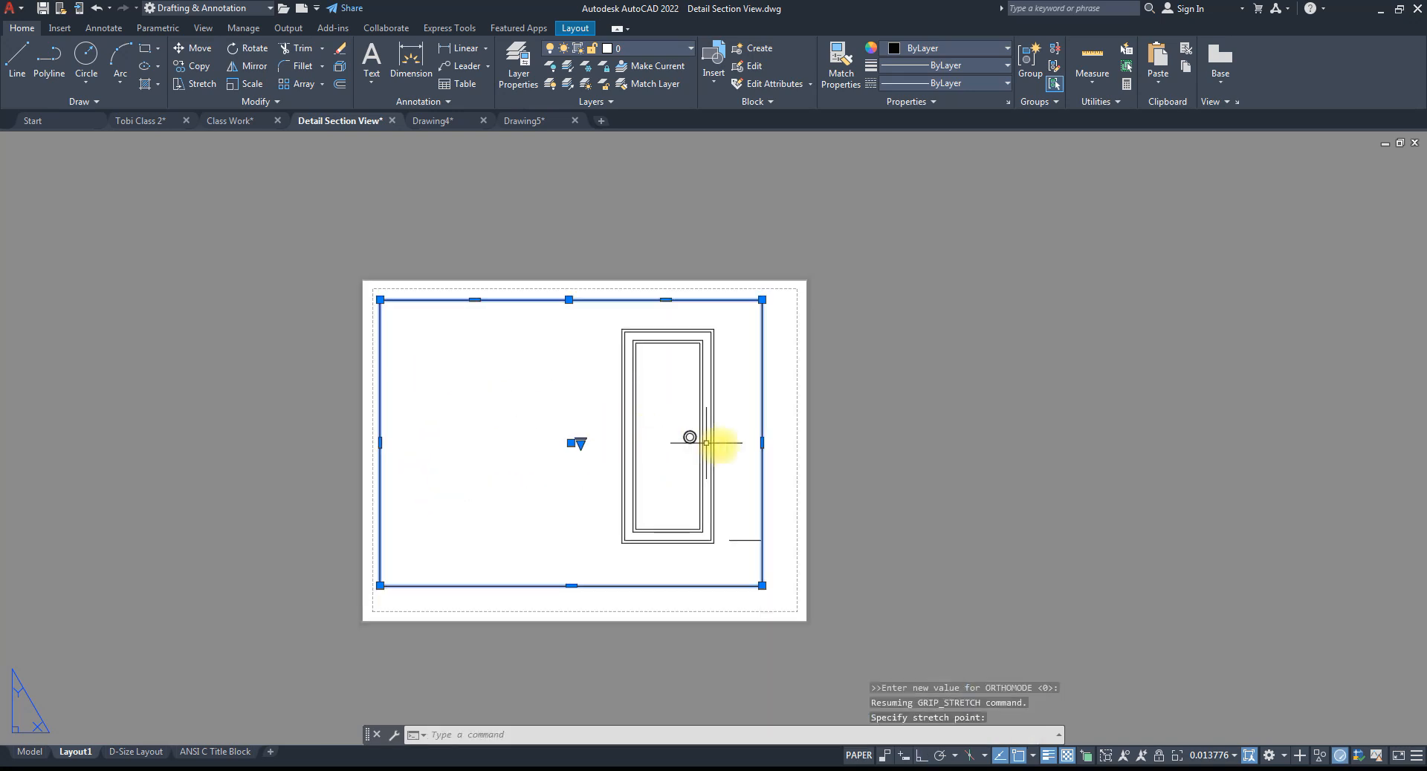
click(762, 443)
key(F8)
click(787, 439)
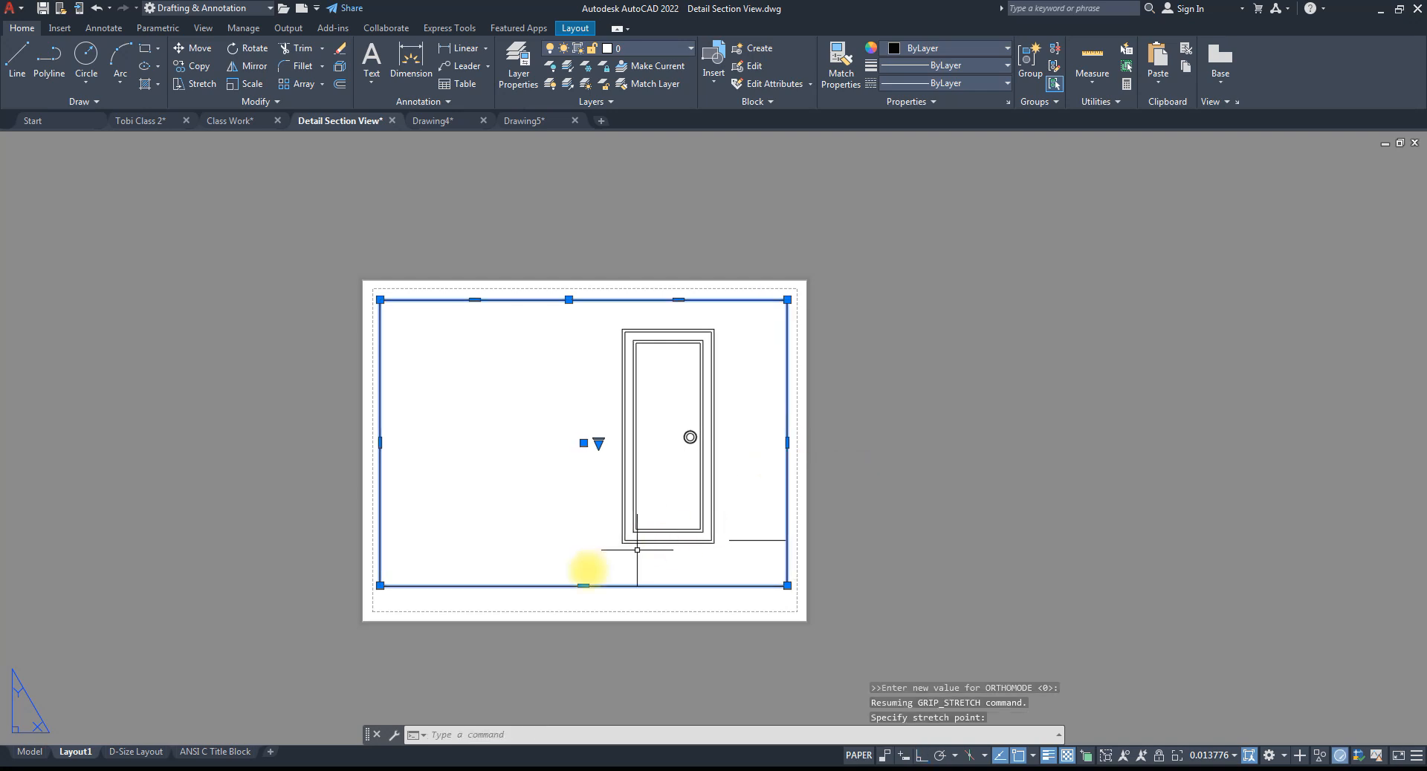
click(583, 586)
click(583, 602)
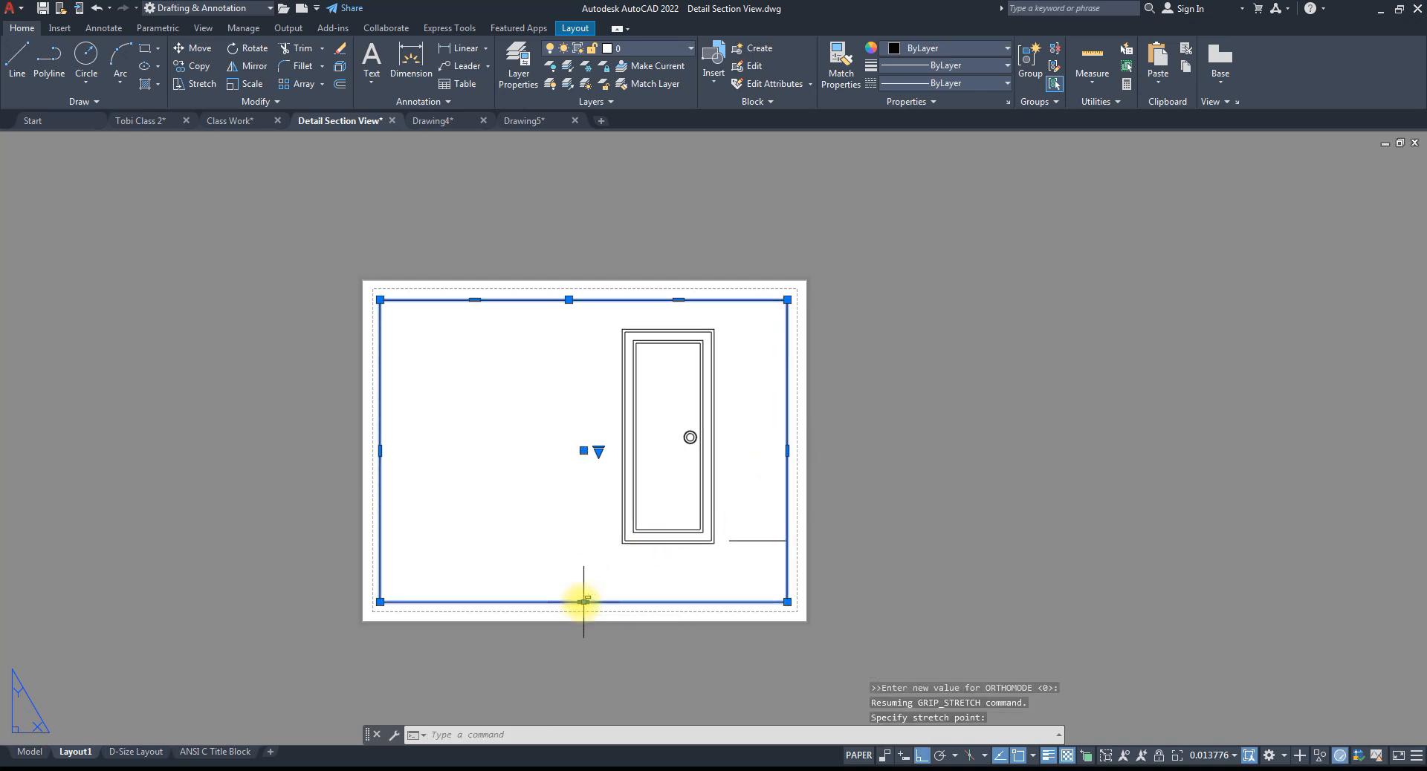
key(Escape)
key(Escape)
- Draw a circle across the dashed printable-area line near the sheet's upper-left corner and delete it
scroll(679, 287, down, 4)
scroll(691, 298, up, 8)
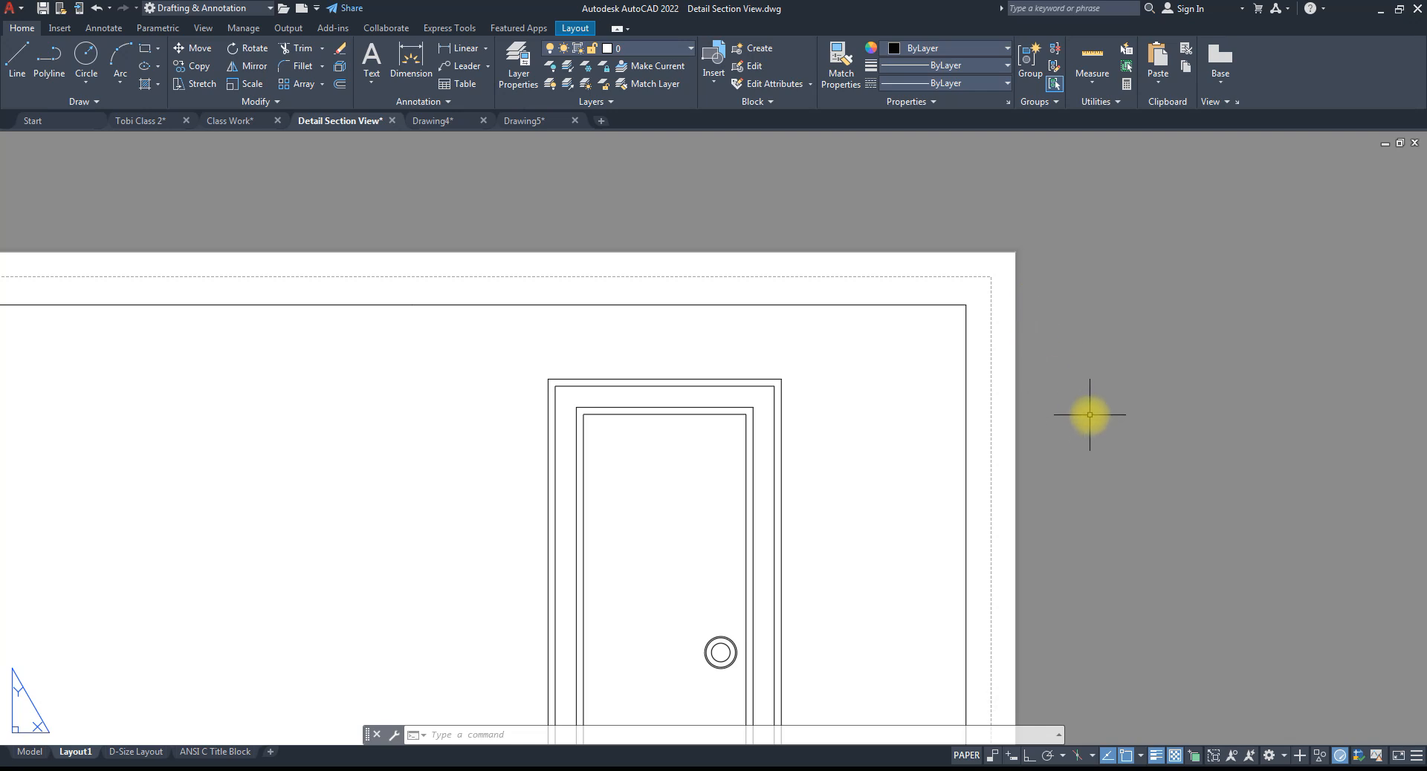
scroll(1070, 313, down, 3)
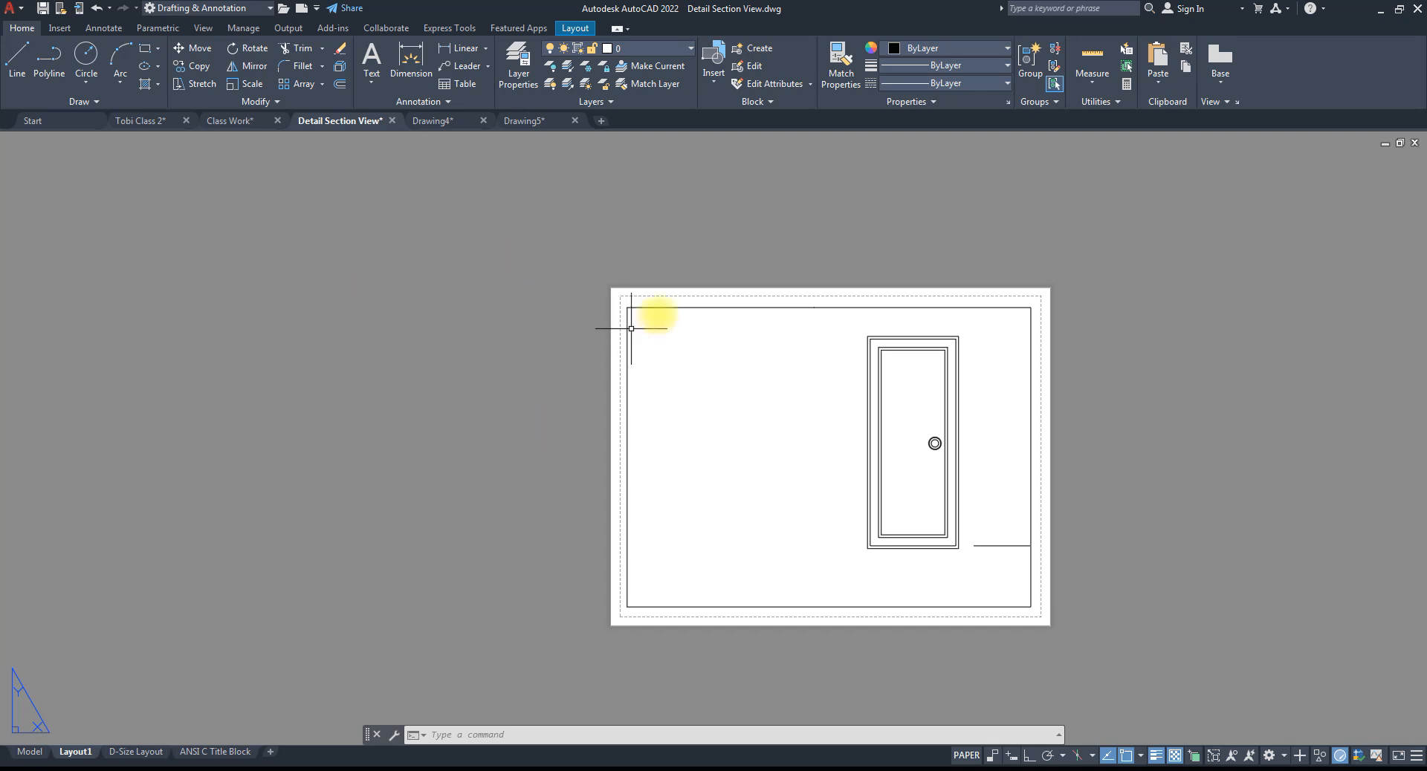
scroll(657, 301, up, 4)
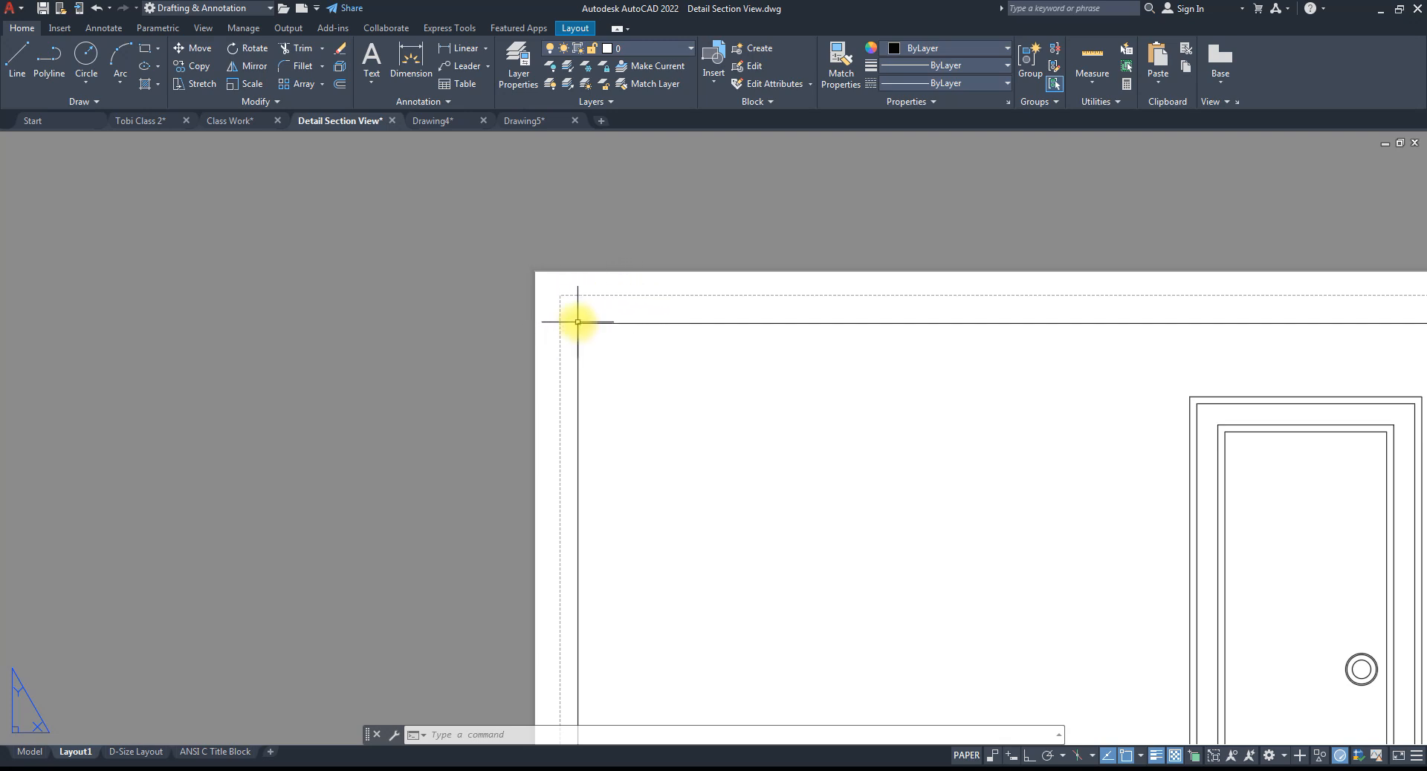
scroll(590, 303, up, 4)
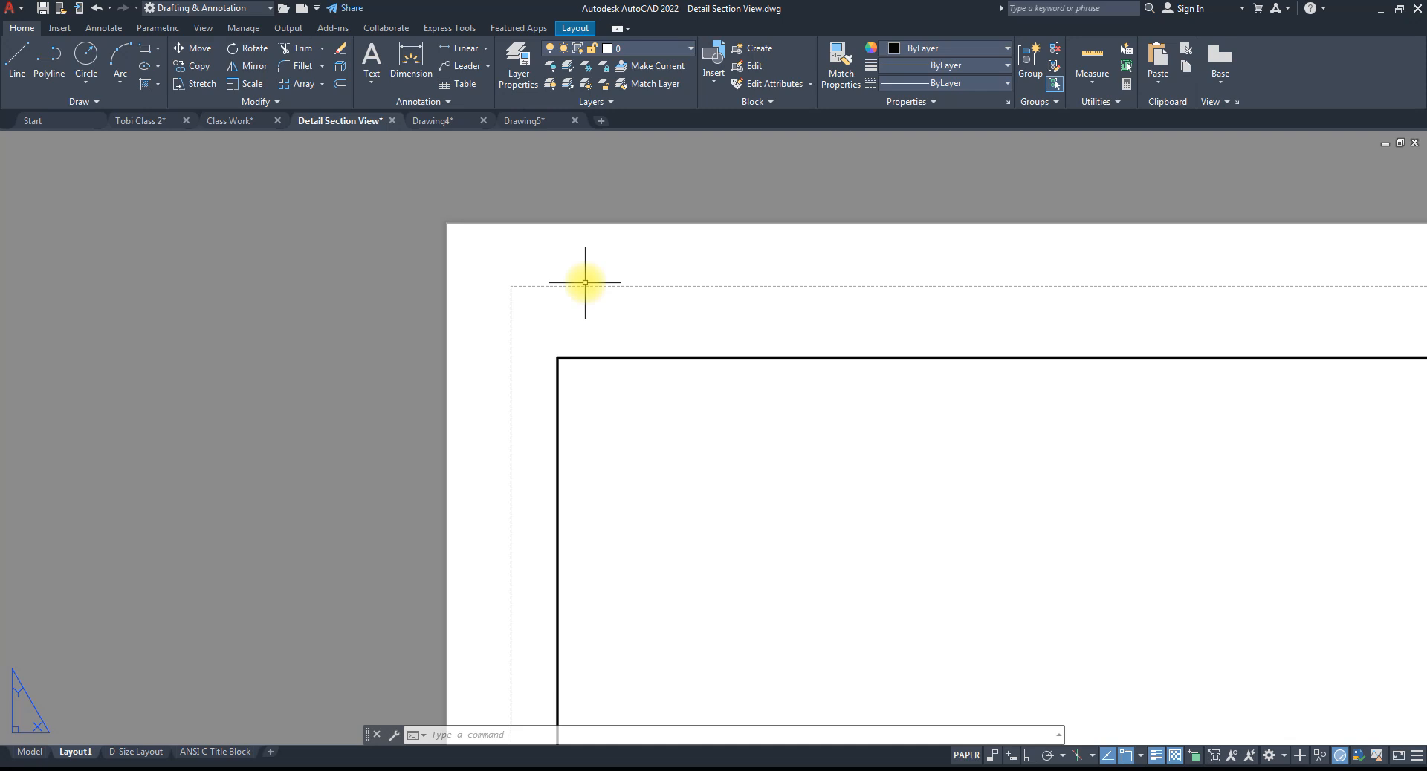
key(Return)
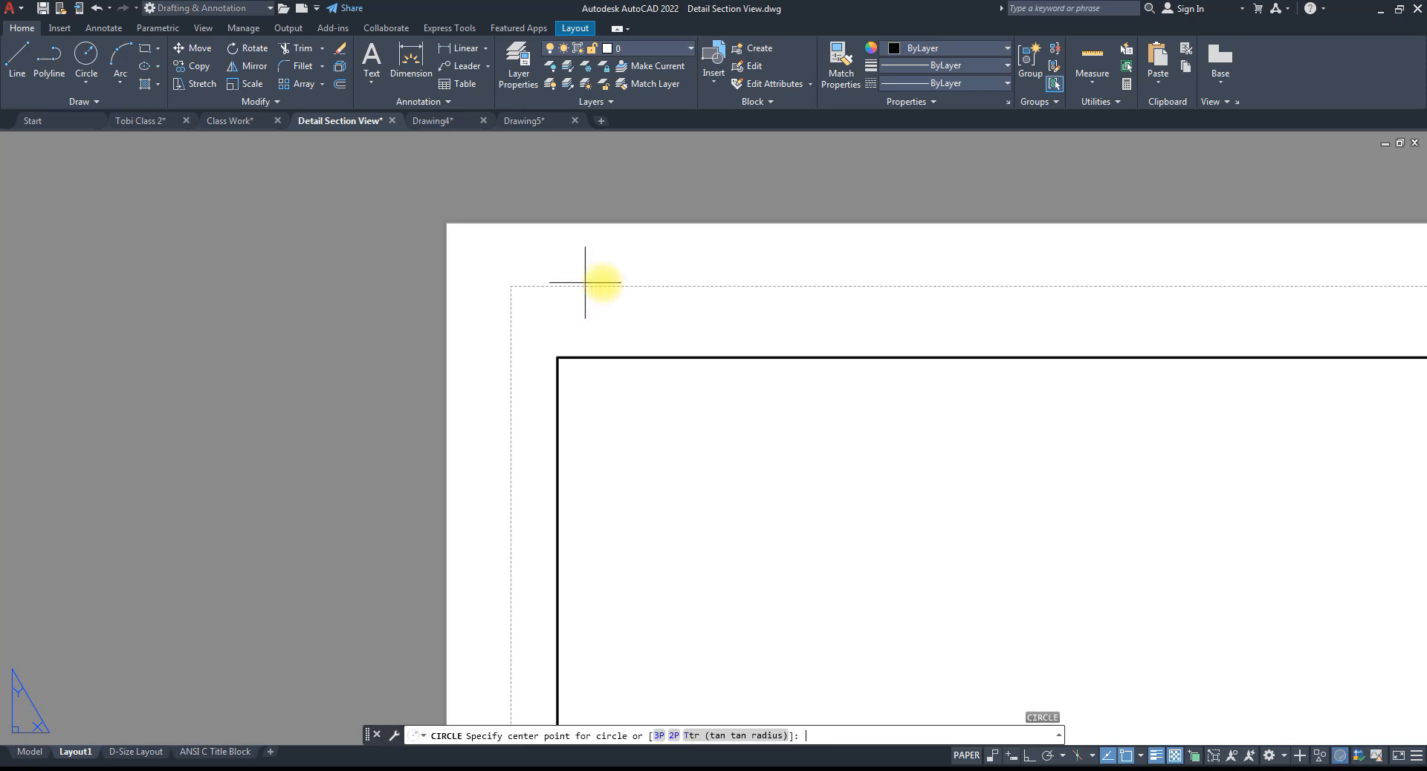
click(680, 289)
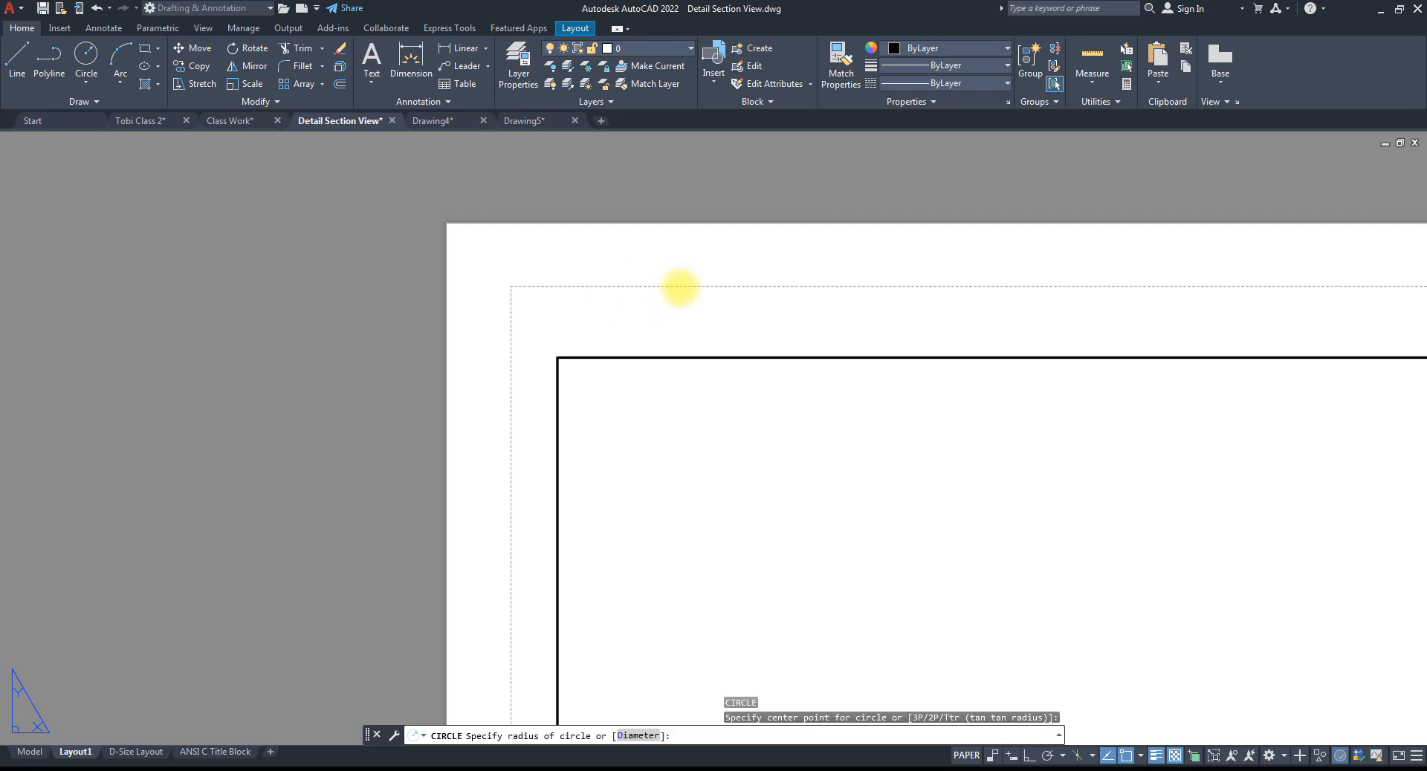
click(728, 322)
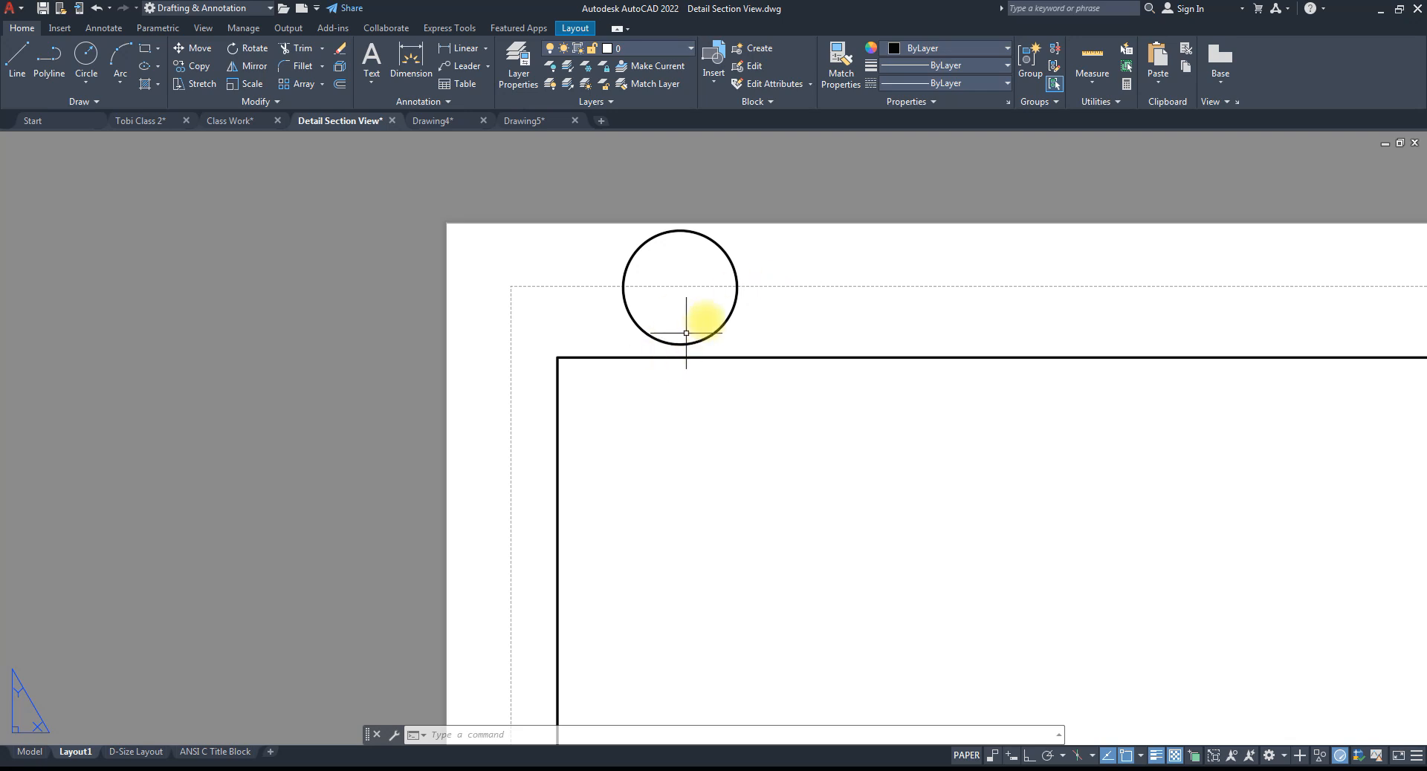
click(753, 317)
click(714, 301)
key(Delete)
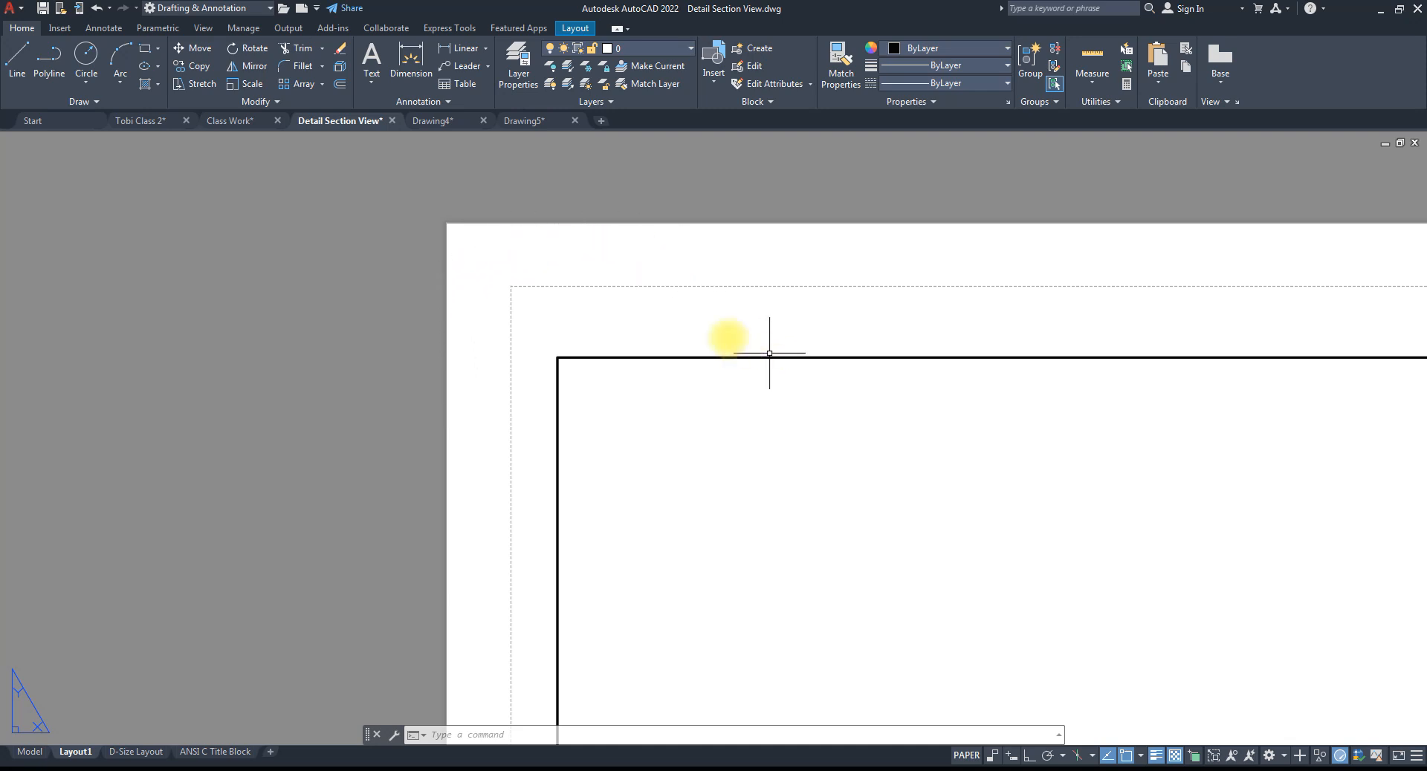
- Examine the dashed printable-area line against the viewport frame by trying to select each of them
scroll(703, 336, down, 5)
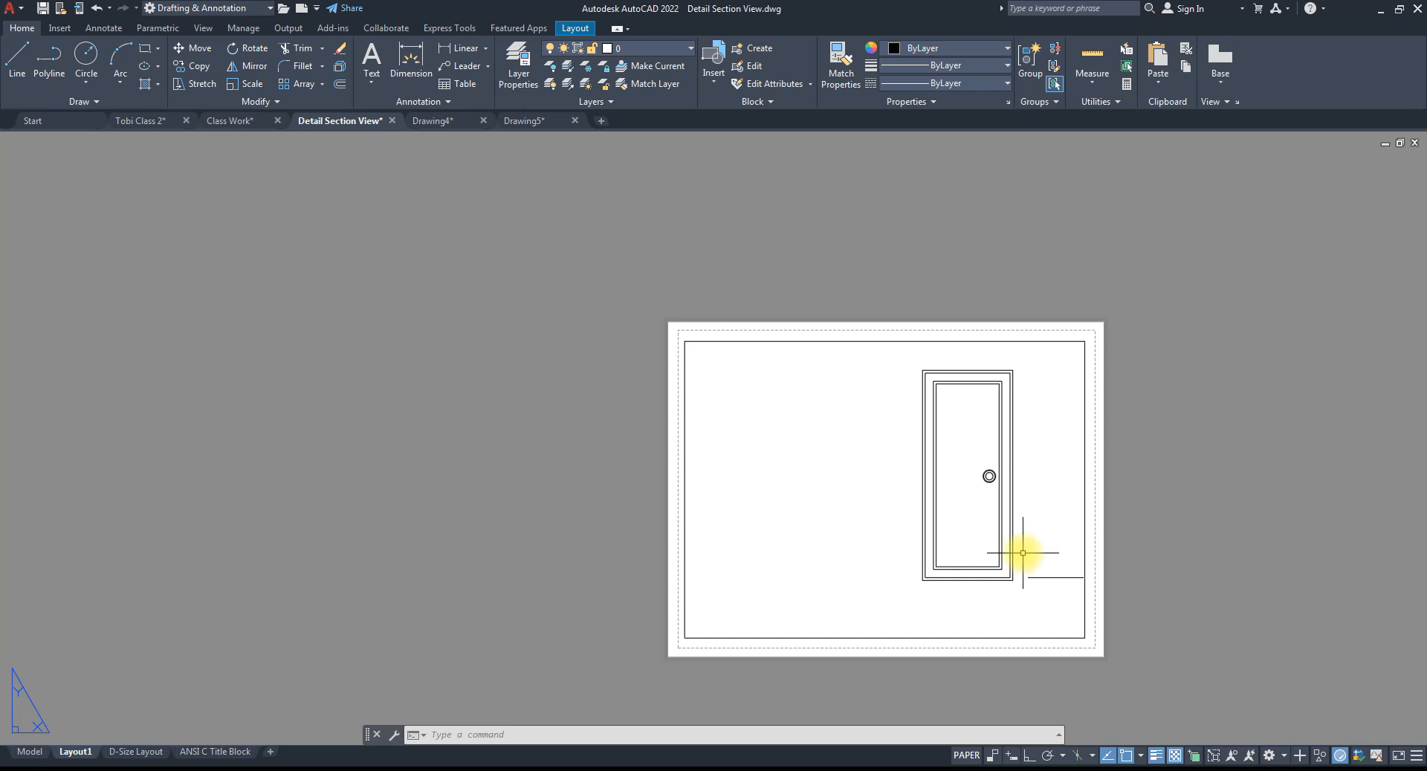
scroll(703, 342, up, 4)
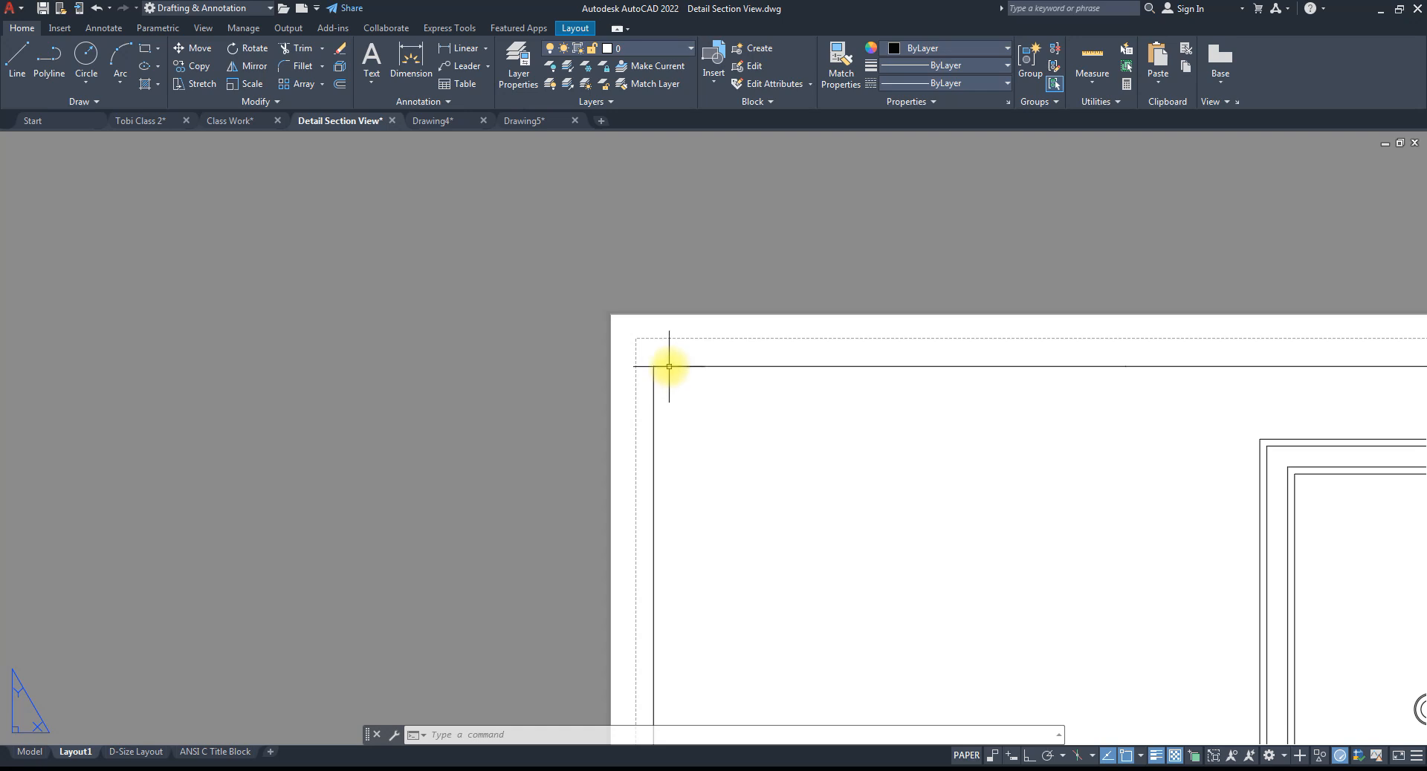
scroll(710, 341, down, 4)
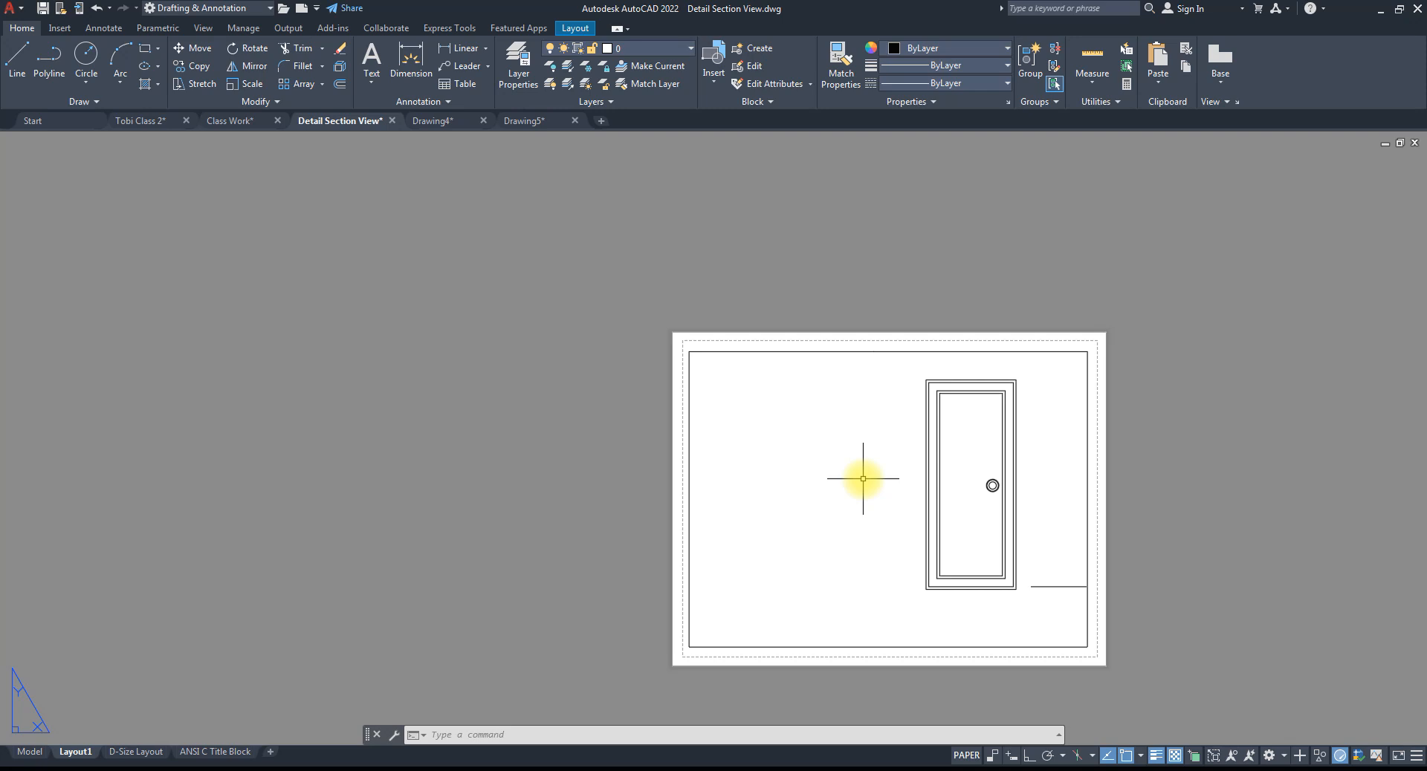
click(843, 352)
key(Escape)
key(Escape)
click(719, 340)
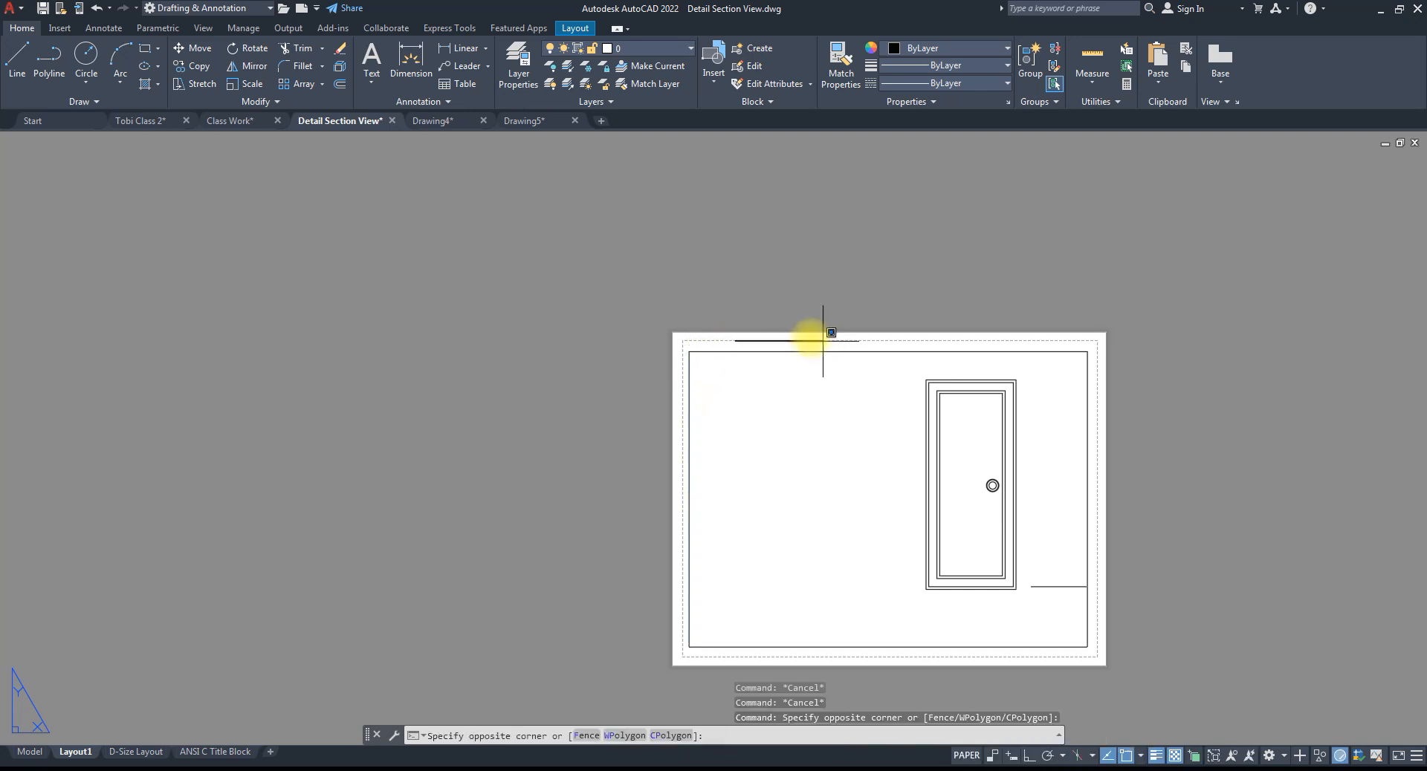
click(795, 319)
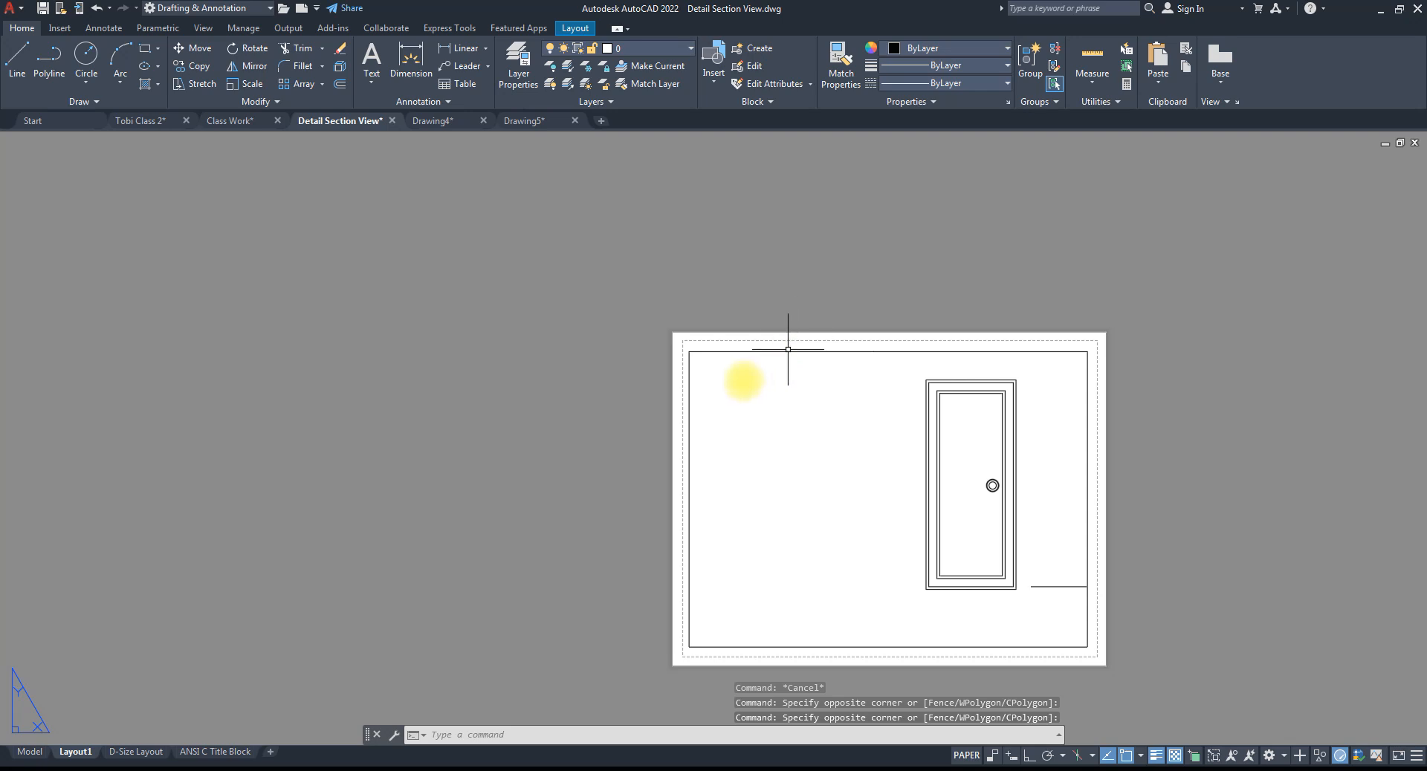
click(726, 351)
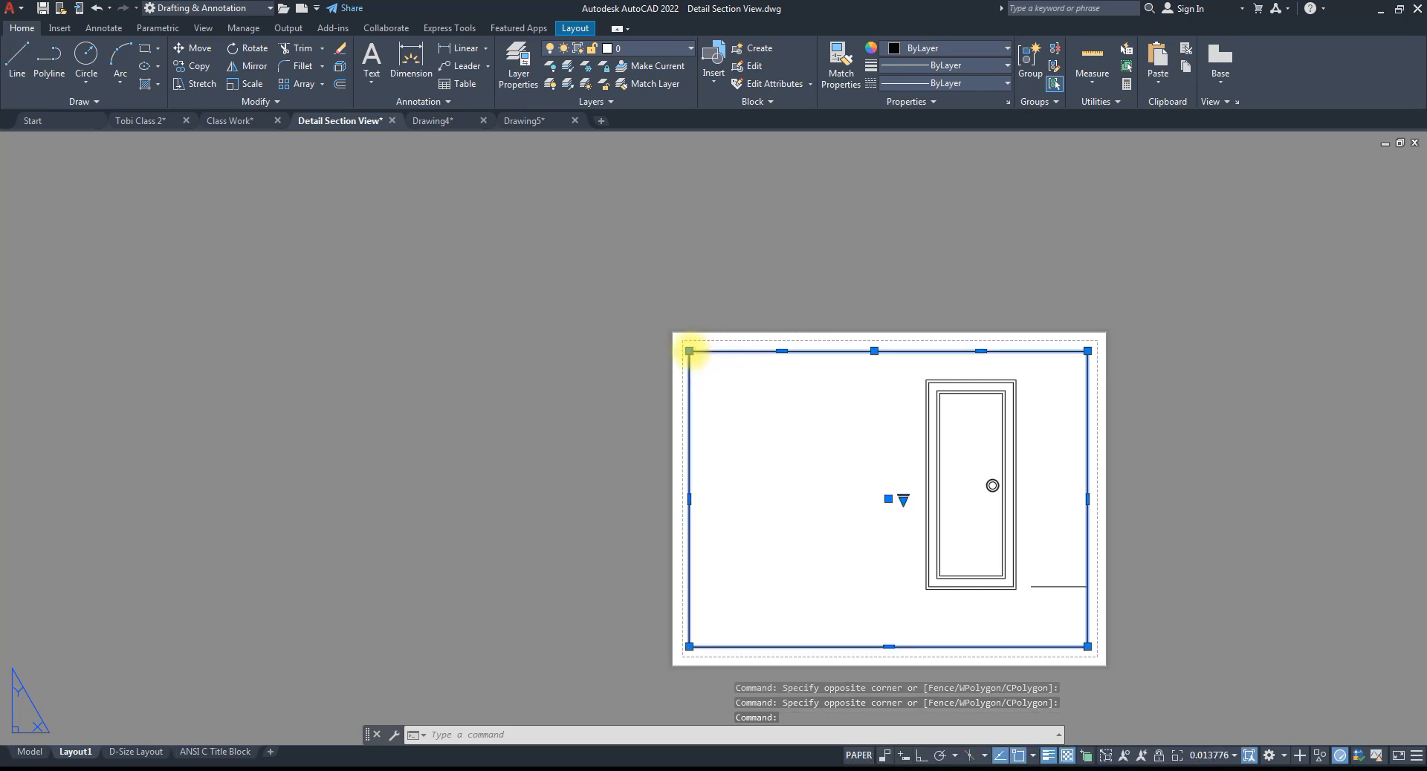
- Stretch the door viewport's upper-left corner inward toward the middle of the sheet and undo the stretch
click(689, 351)
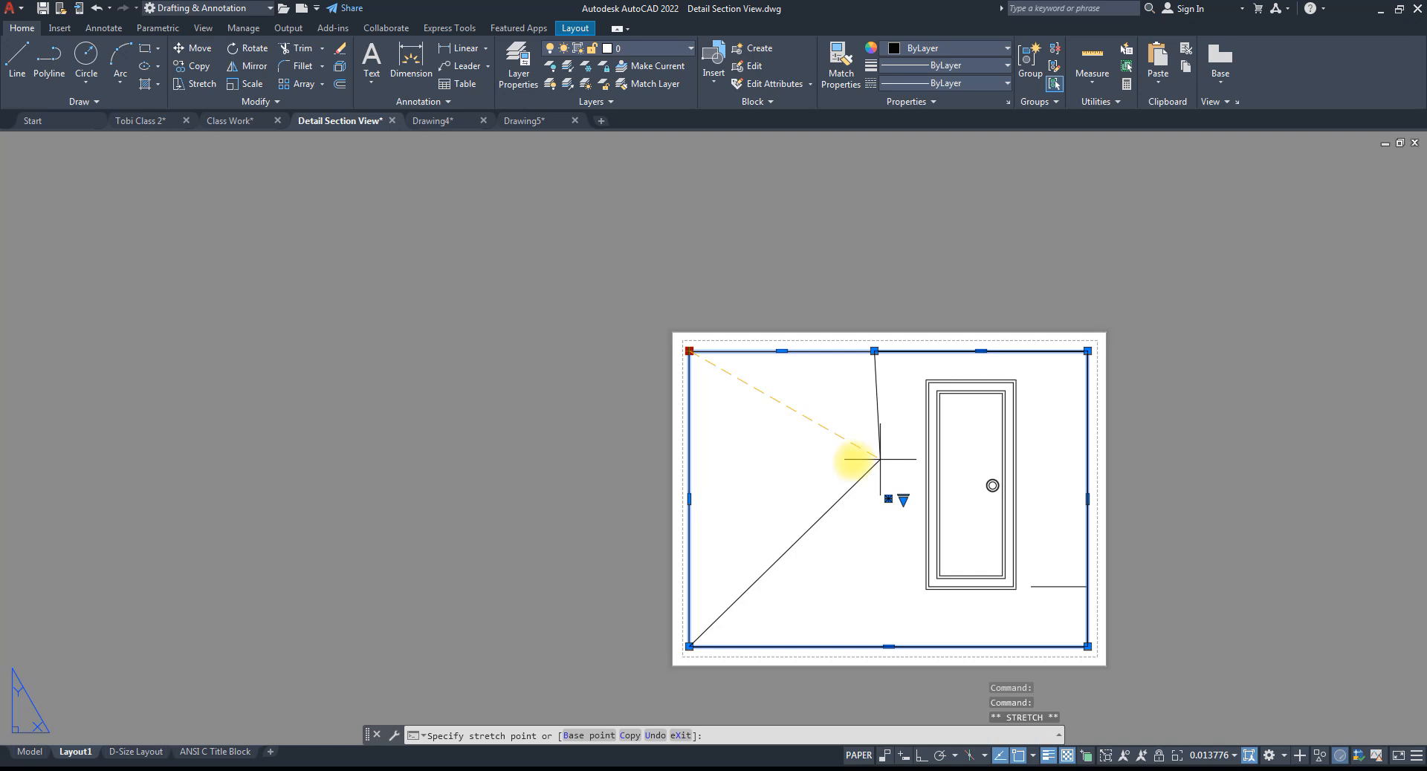
click(844, 483)
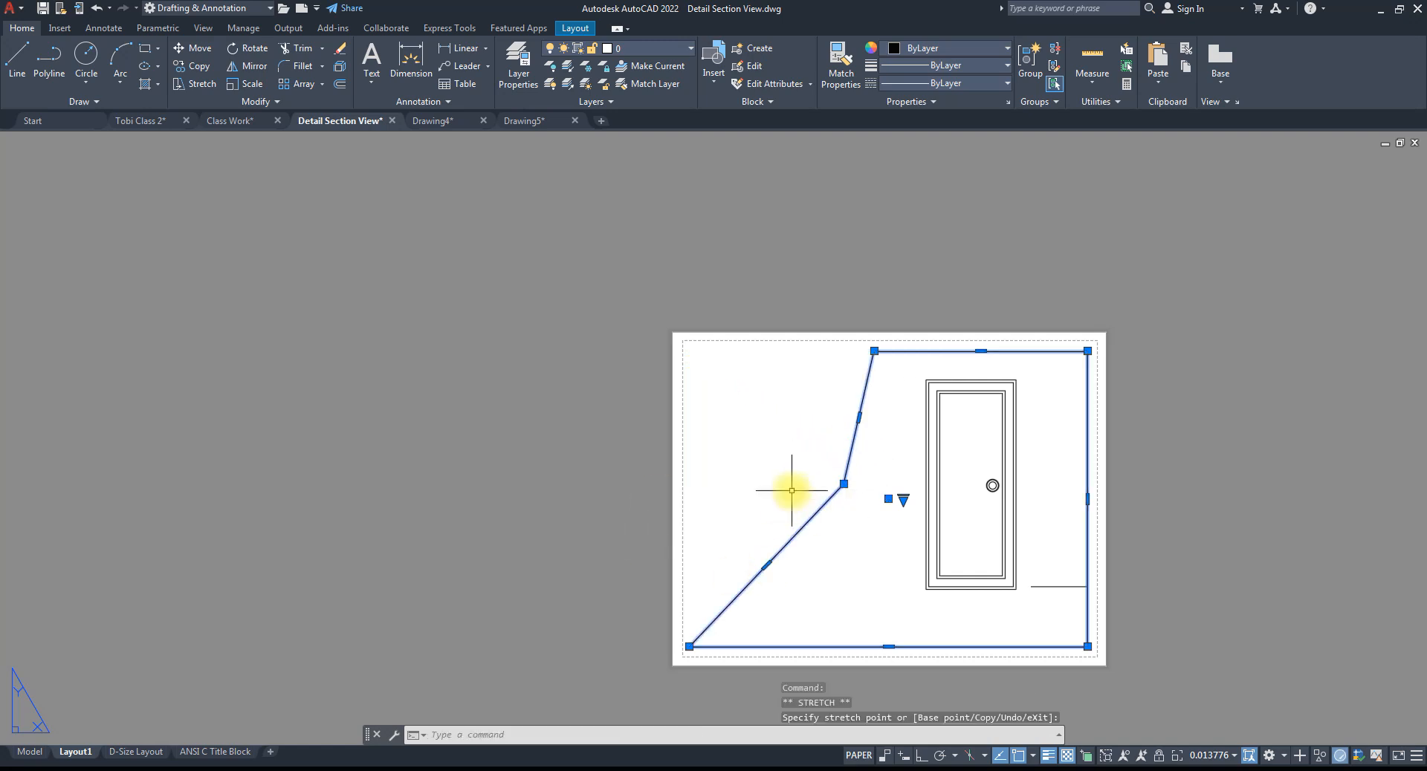
key(ctrl+a)
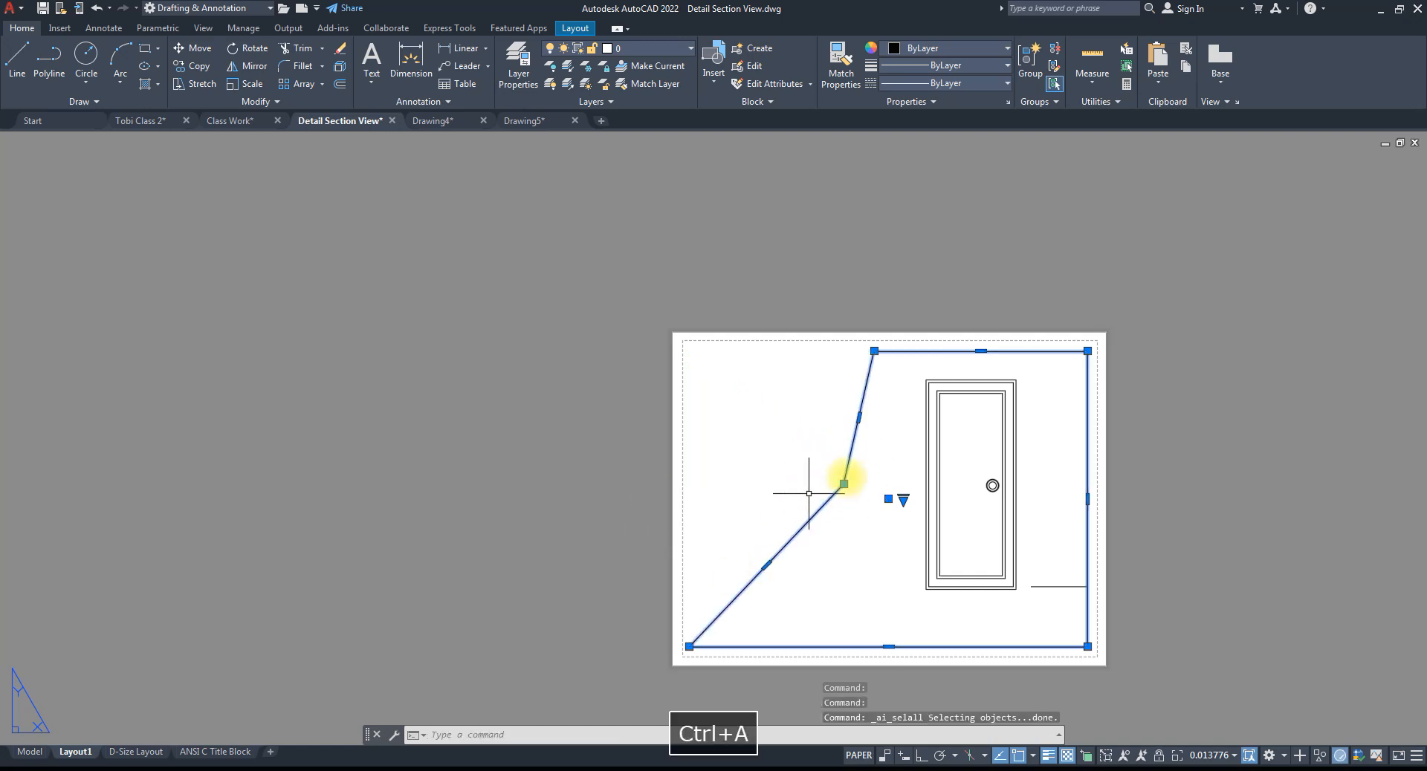
key(ctrl+z)
key(ctrl+z)
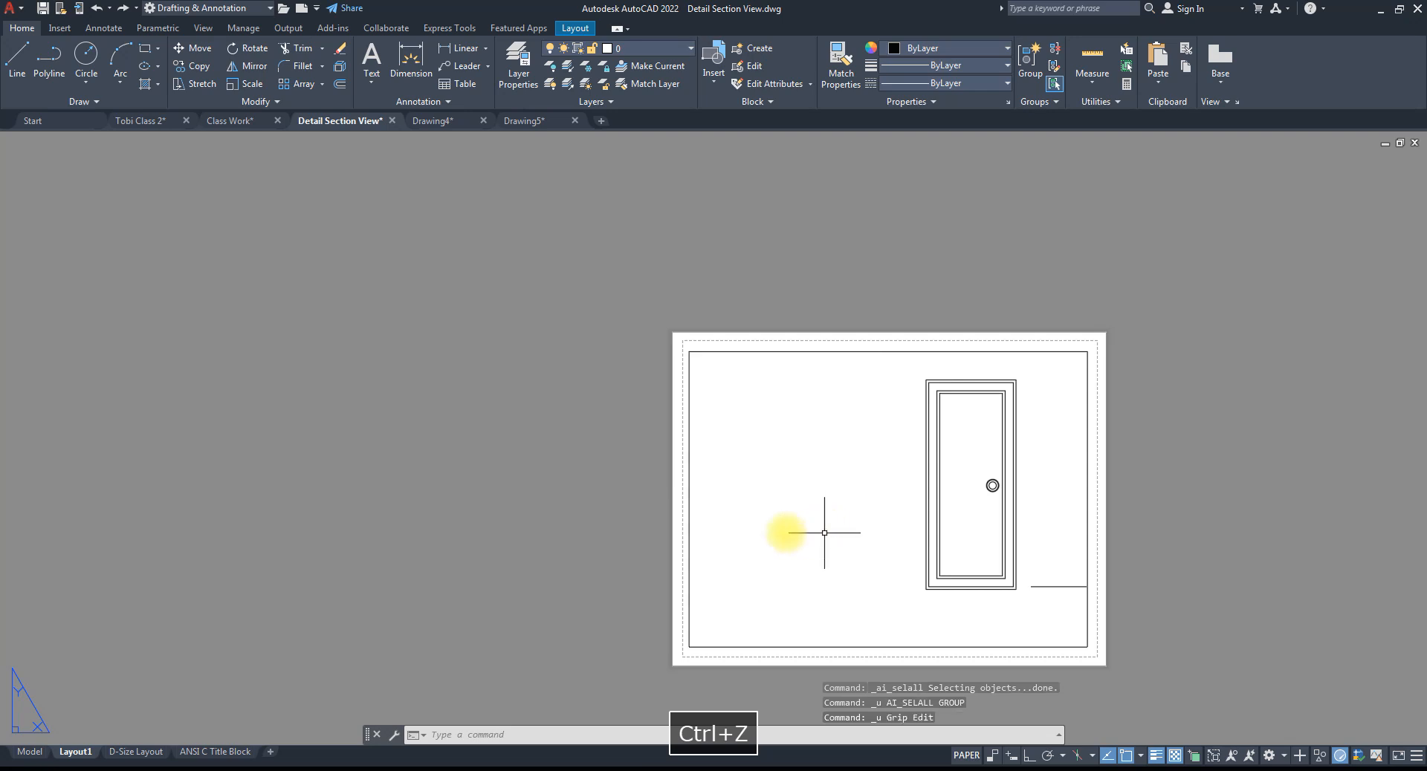
- Stretch the viewport's left edge horizontally inward toward the door with Ortho on, and delete the viewport
click(649, 463)
click(689, 499)
key(F8)
click(845, 499)
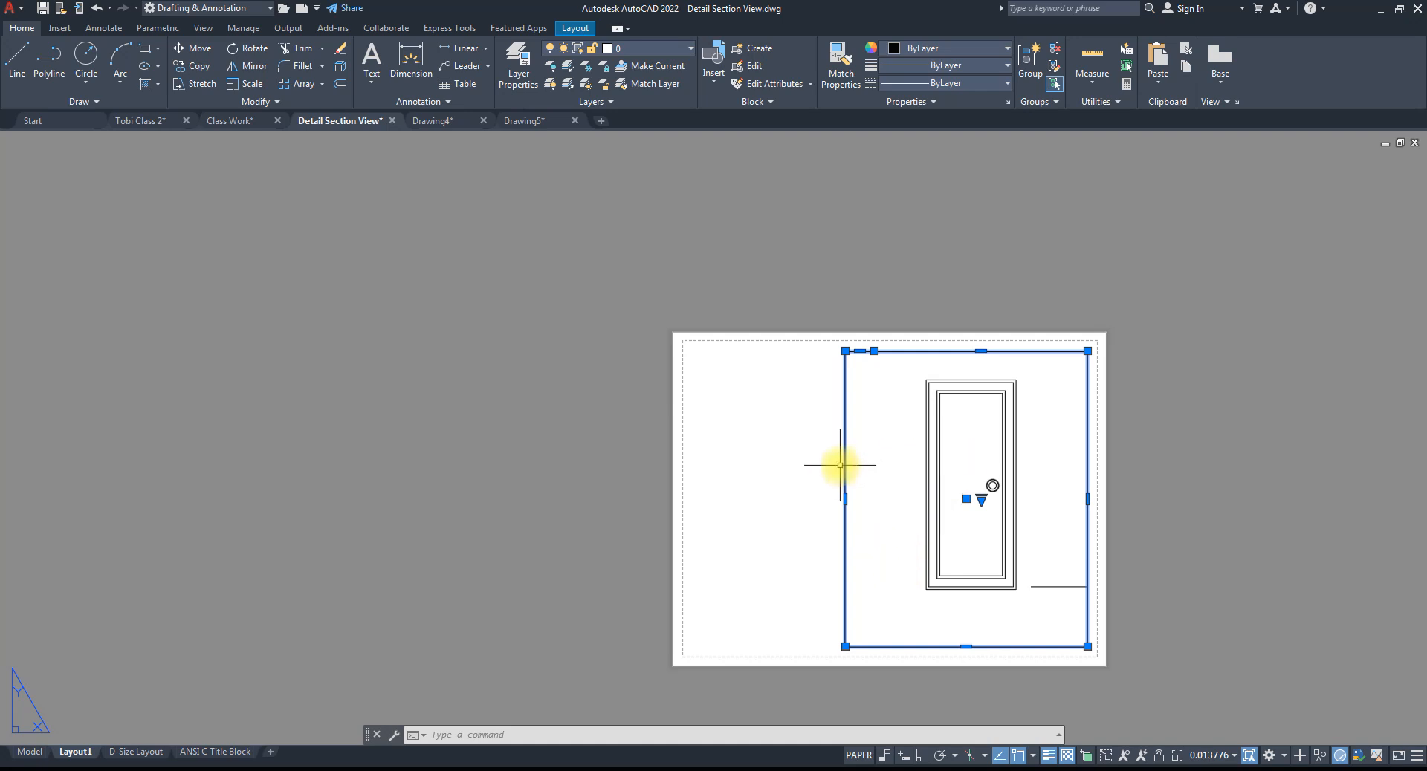
key(Delete)
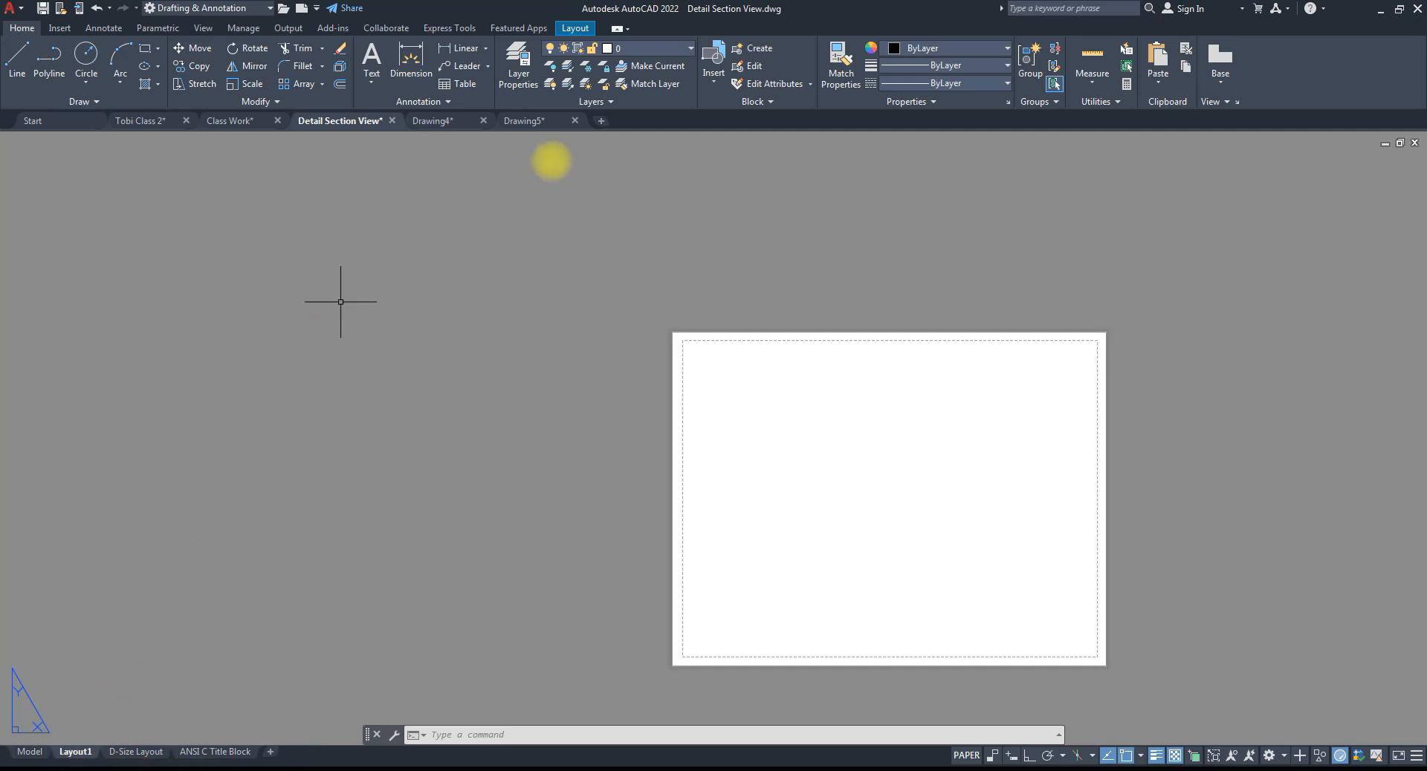
- Switch to the Drawing4 file and add four new layouts after Layout2
click(462, 122)
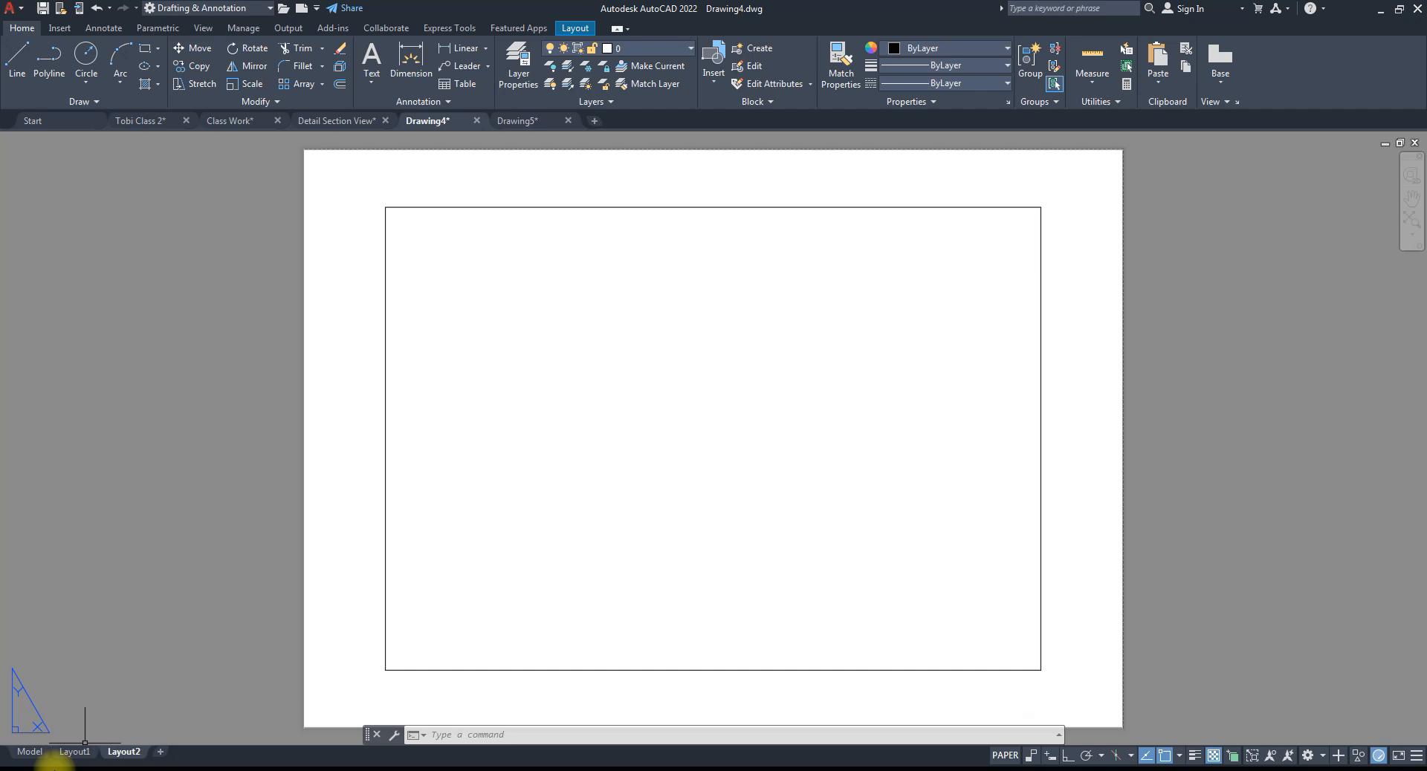
click(162, 752)
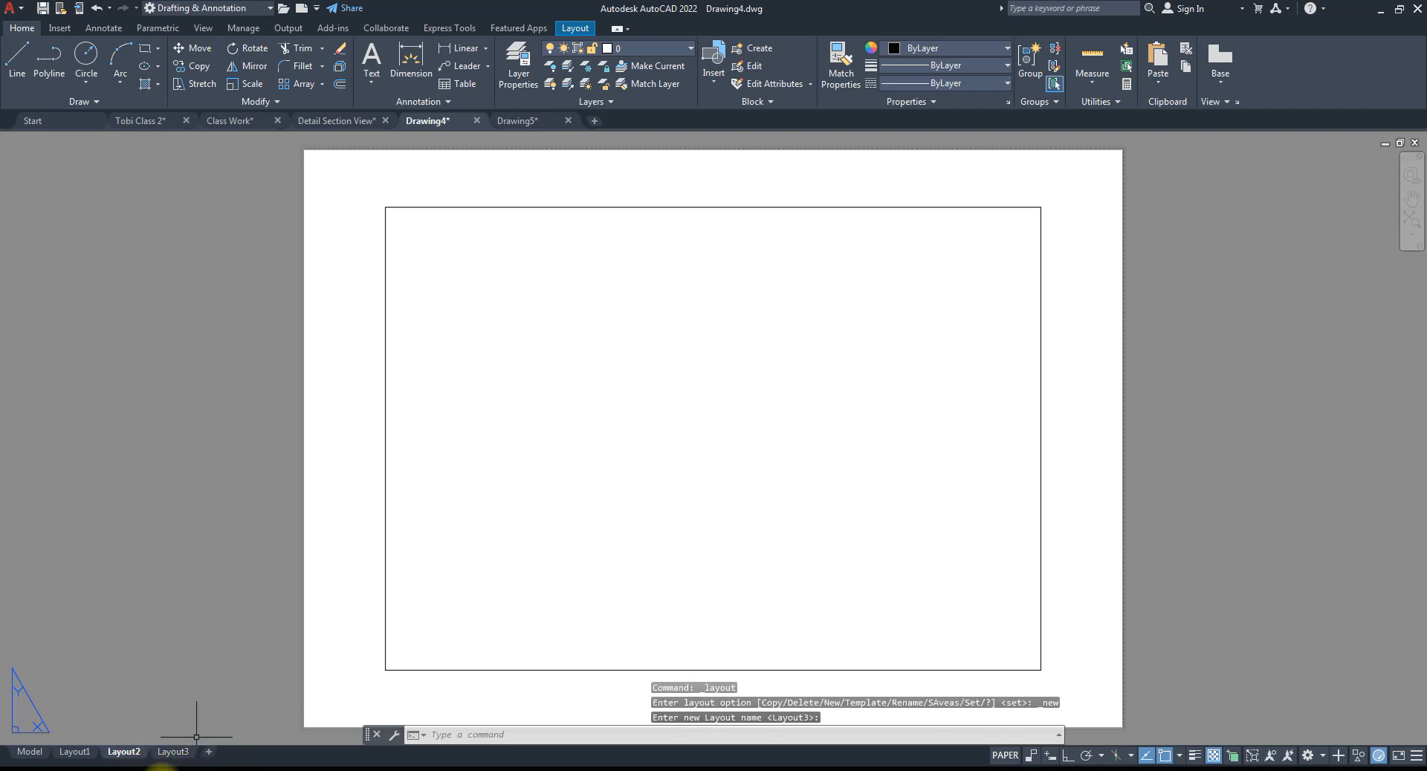
click(209, 752)
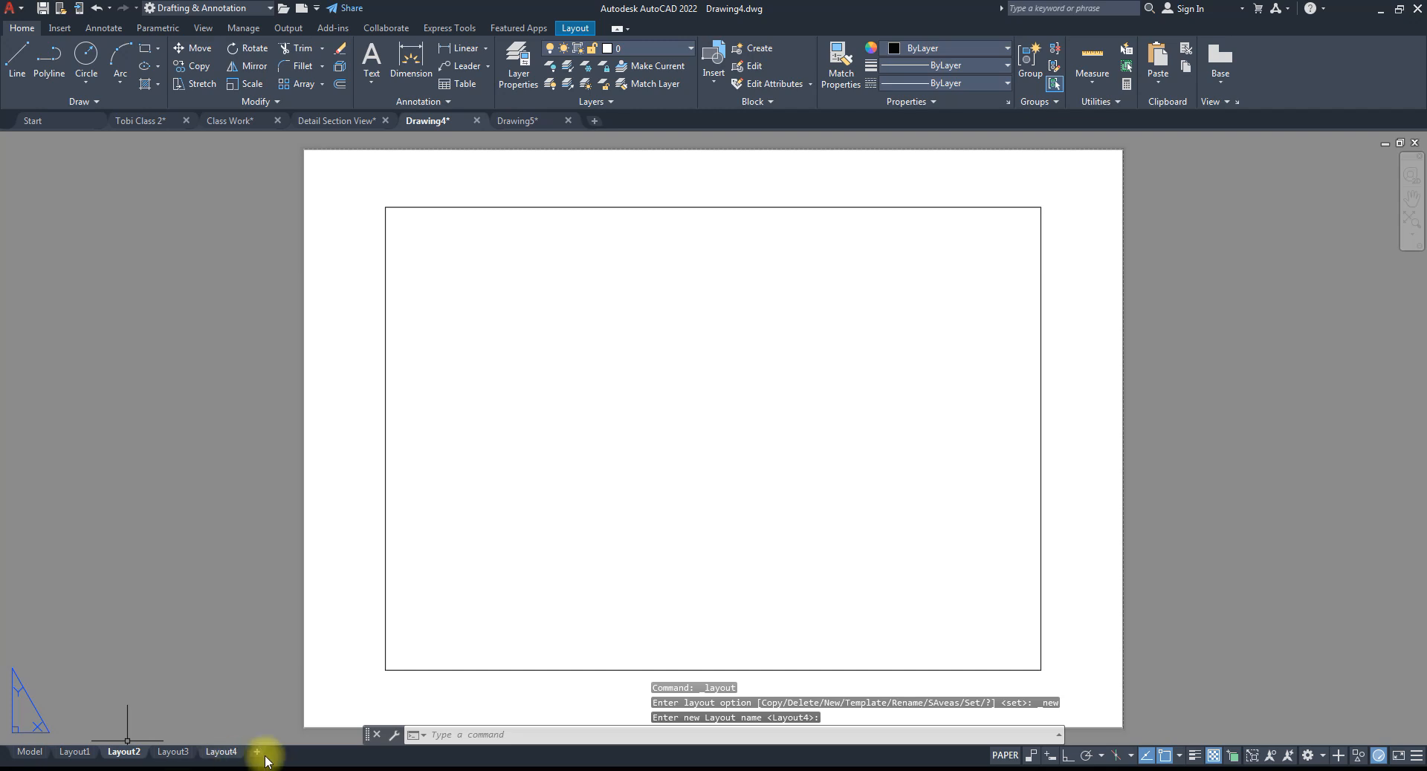
right_click(289, 757)
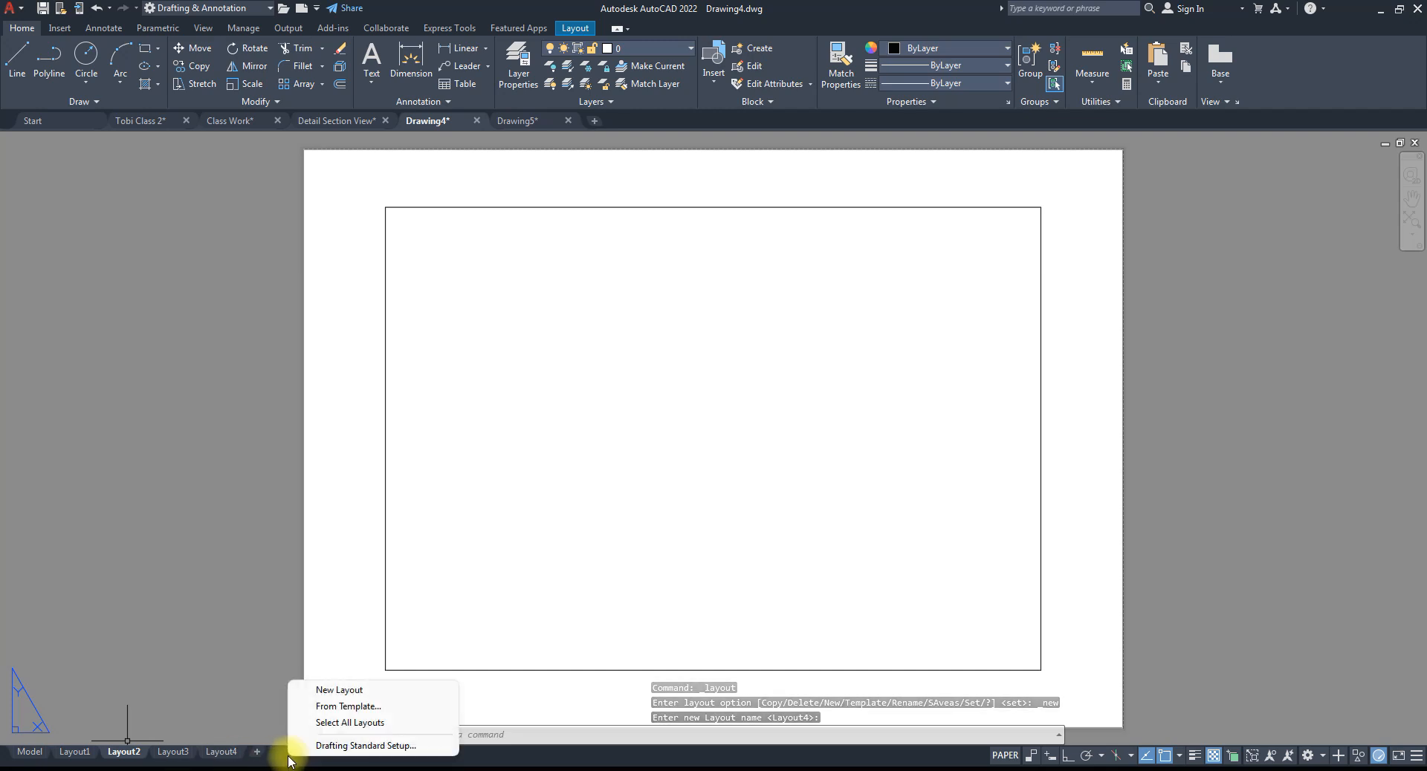
click(344, 691)
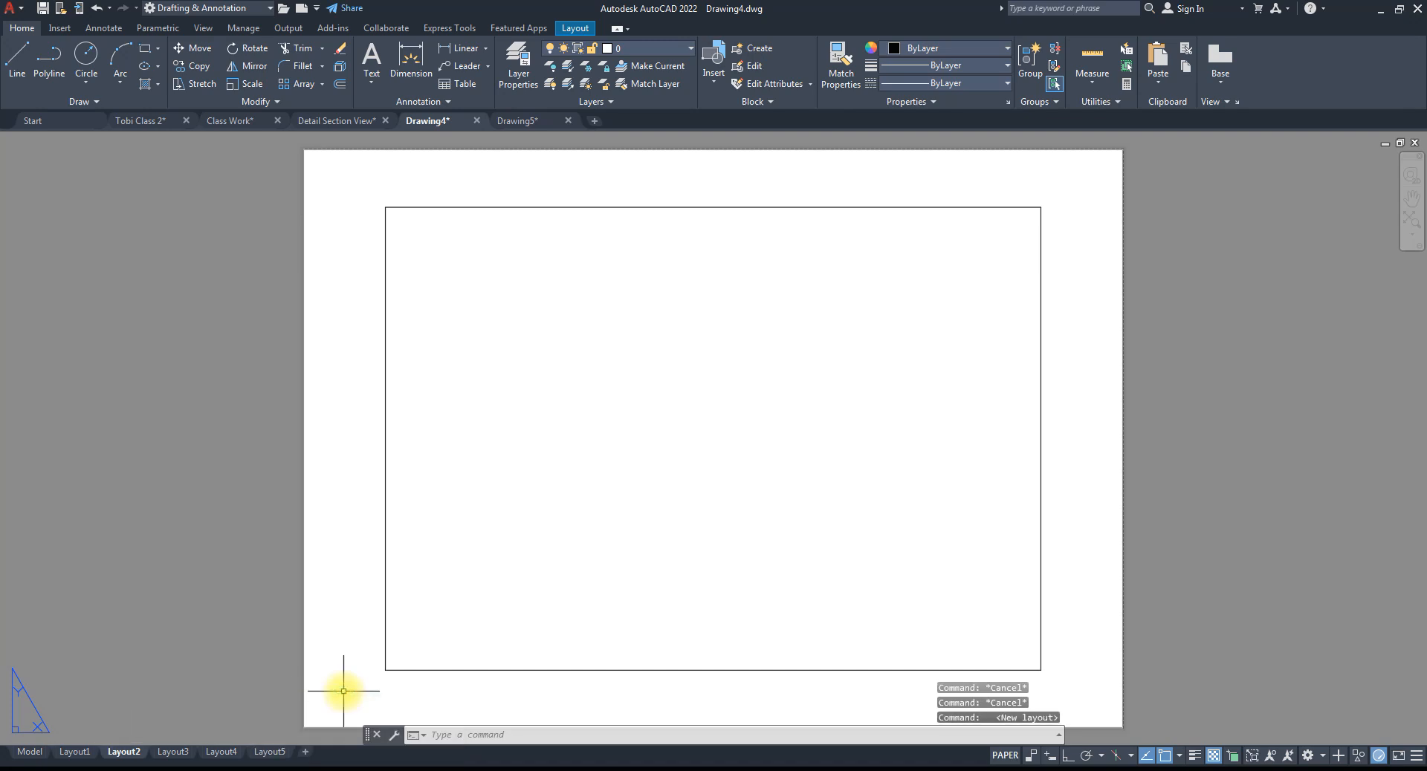
right_click(344, 762)
click(385, 691)
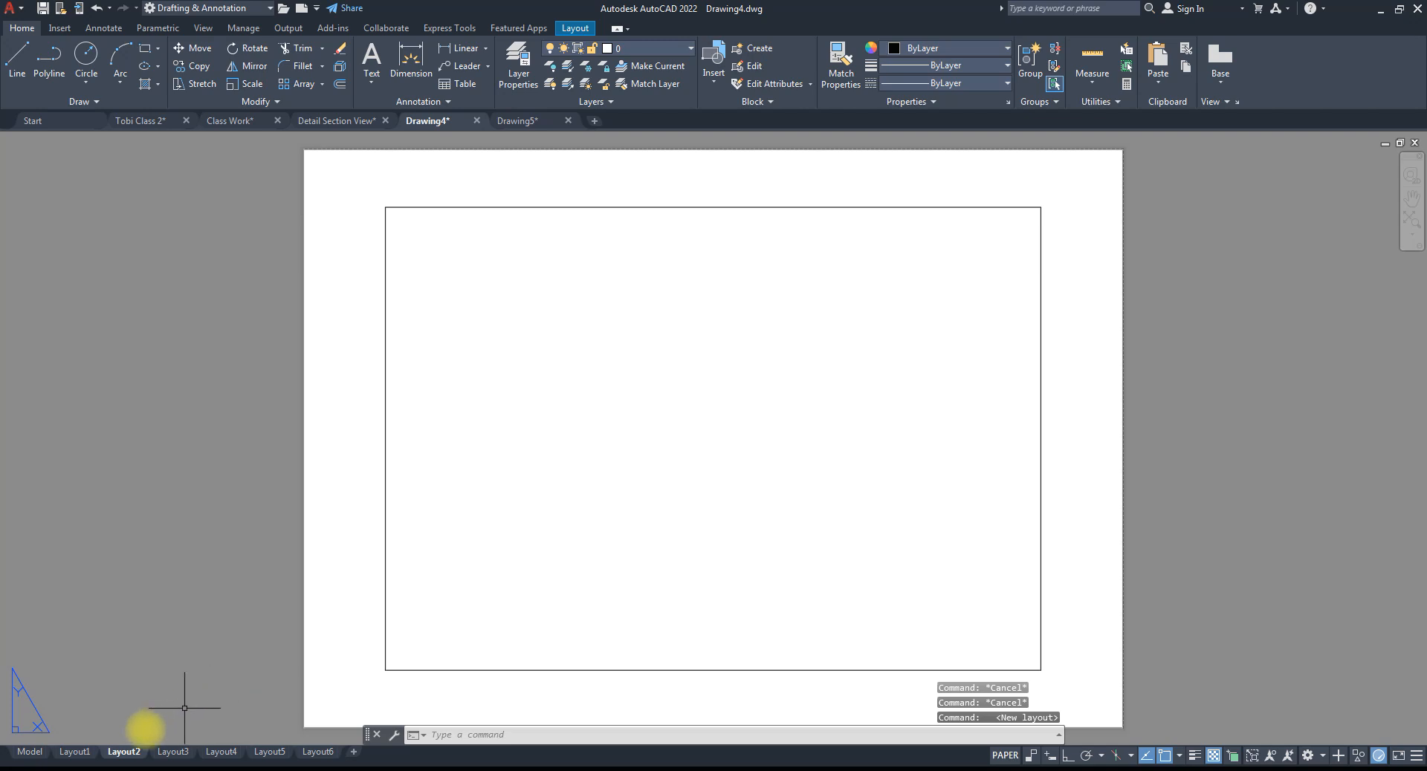
- Examine the sheets of Layout3 through Layout6, checking the paper edge and viewport frame up close in Layout6
click(169, 752)
click(221, 752)
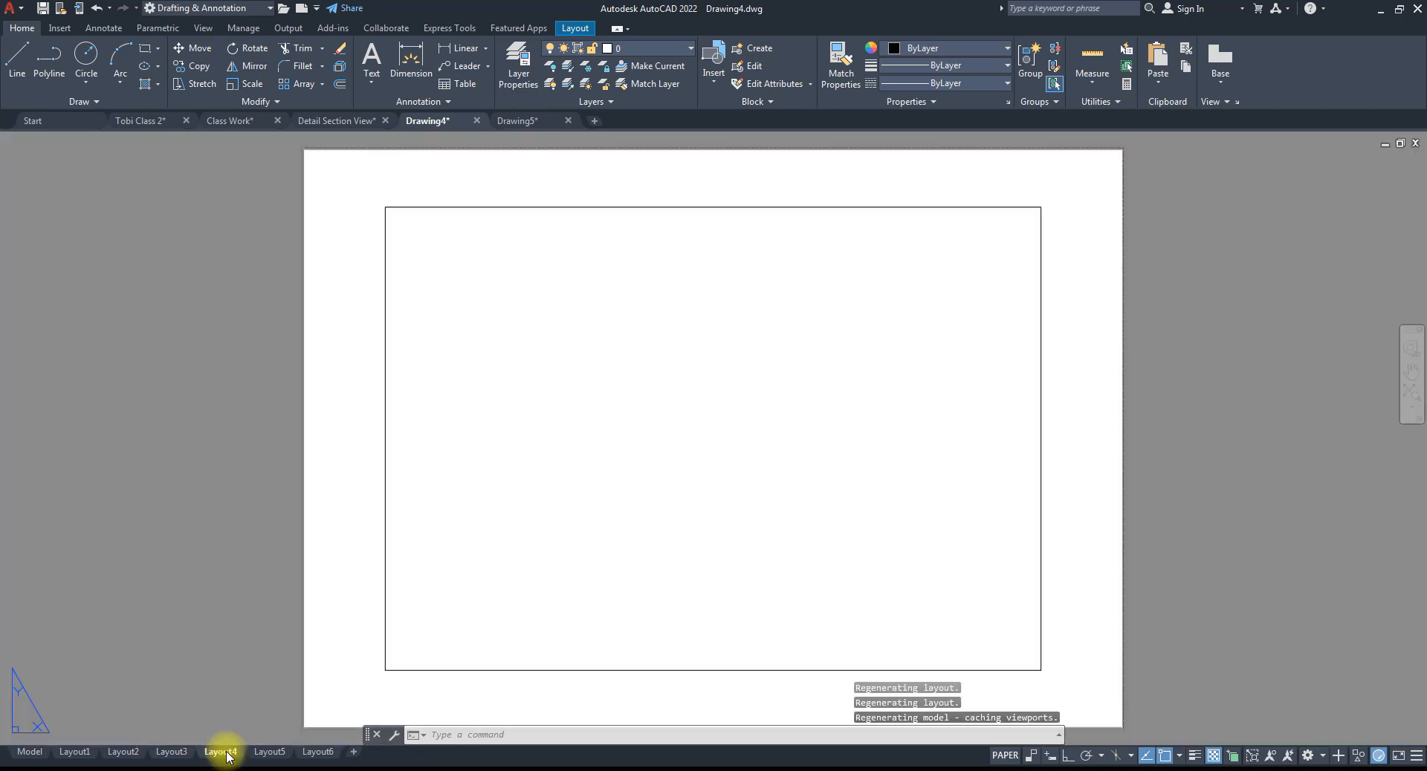
click(269, 752)
click(320, 753)
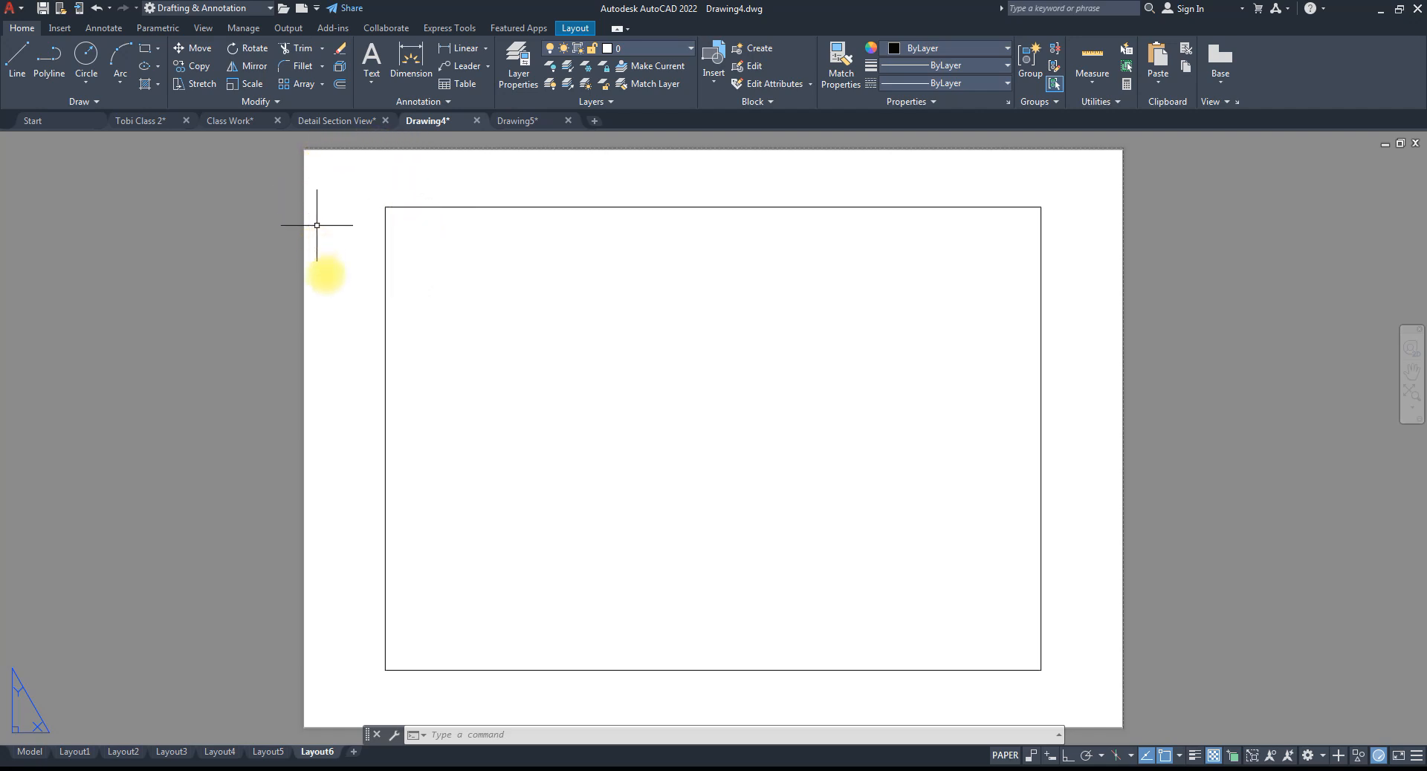
scroll(365, 416, down, 2)
scroll(352, 259, up, 4)
scroll(322, 309, up, 5)
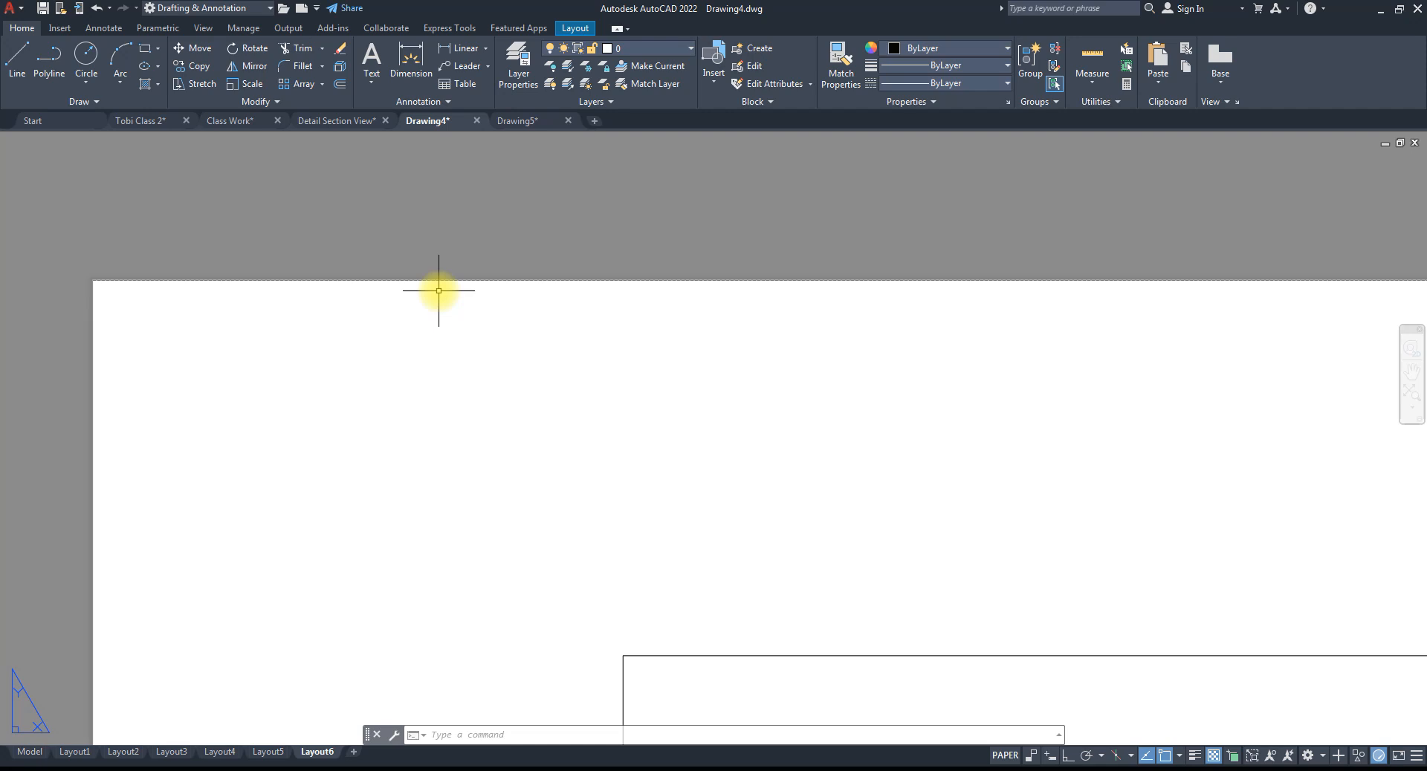
scroll(421, 282, down, 10)
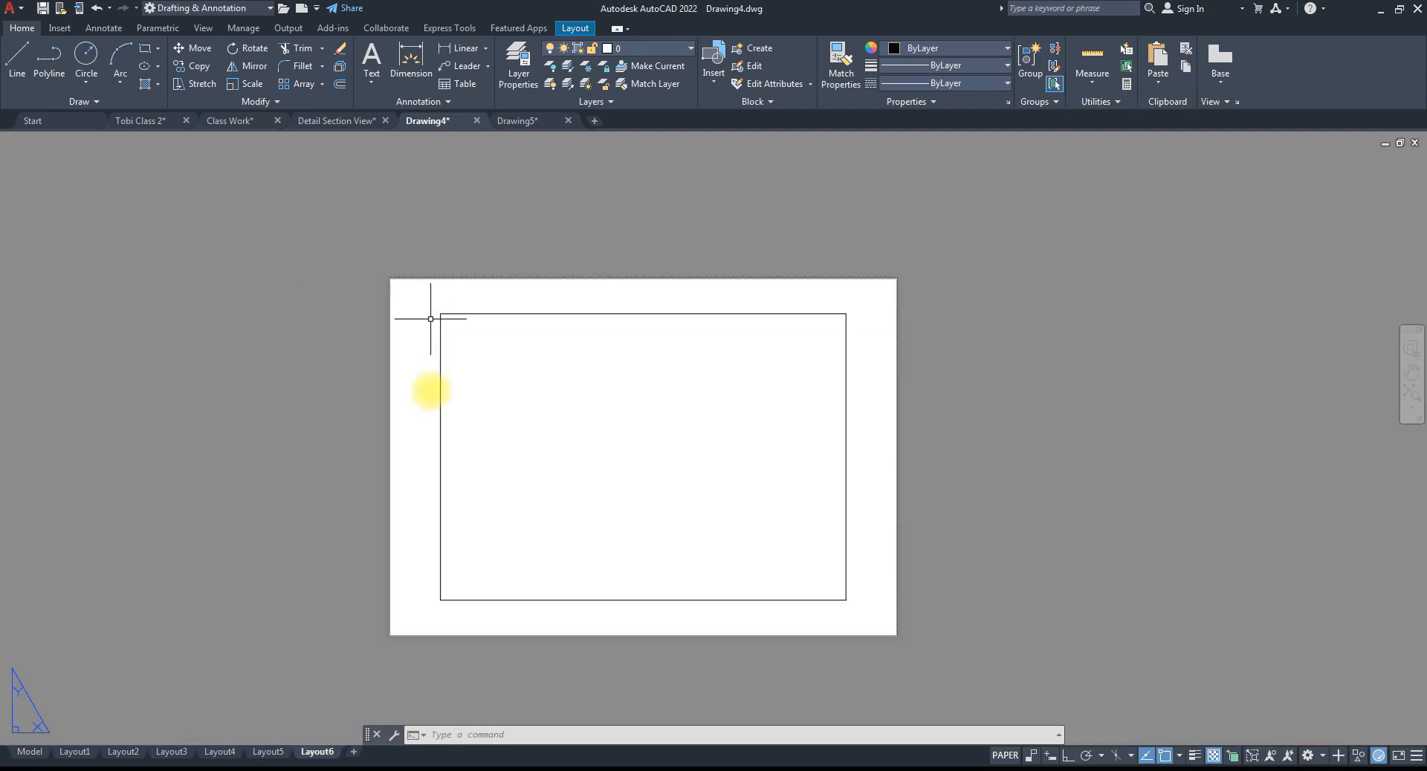
- Return to Layout2 by way of Layout5 and add one more layout after Layout6
click(266, 755)
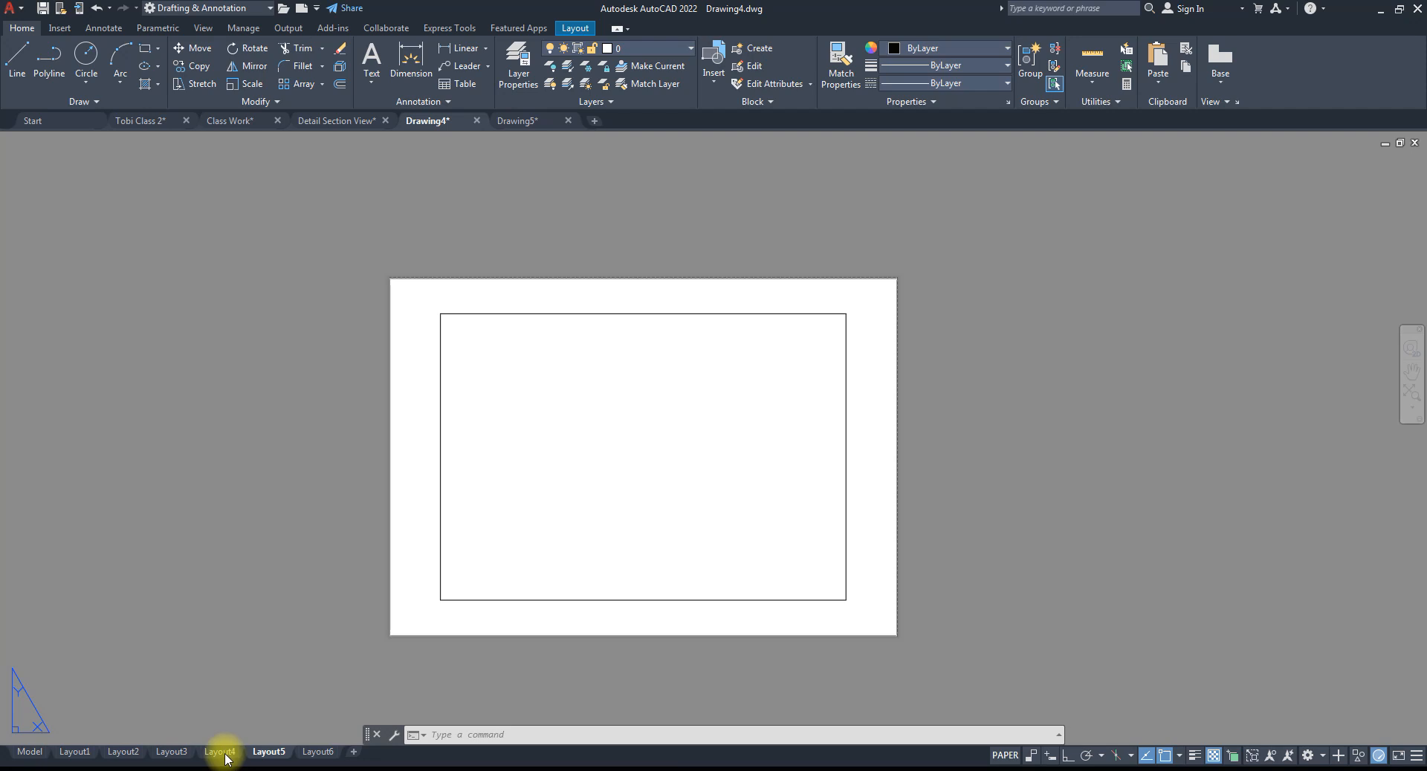
click(123, 753)
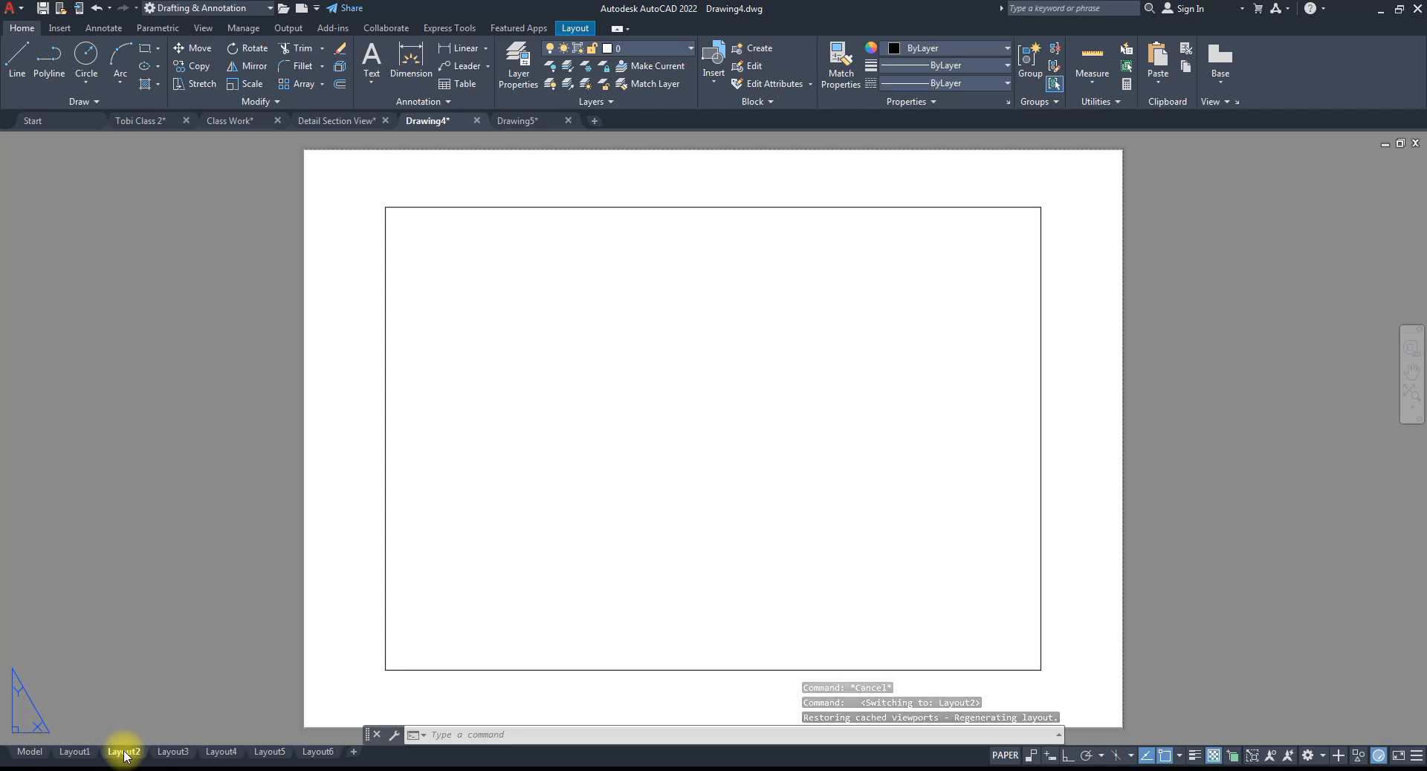
click(351, 755)
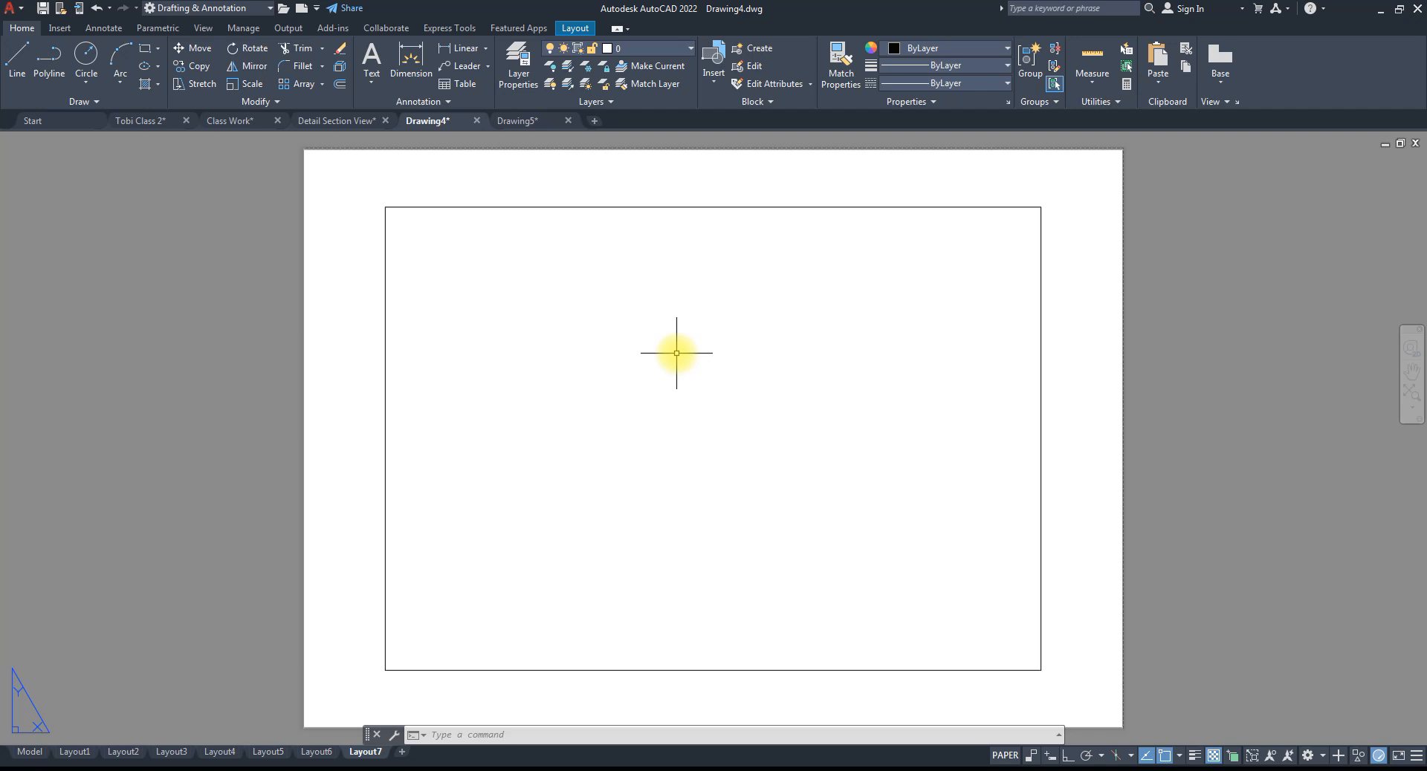
- Start a layout from a template, preview the SheetSets folder's templates and select Manufacturing Metric
right_click(403, 753)
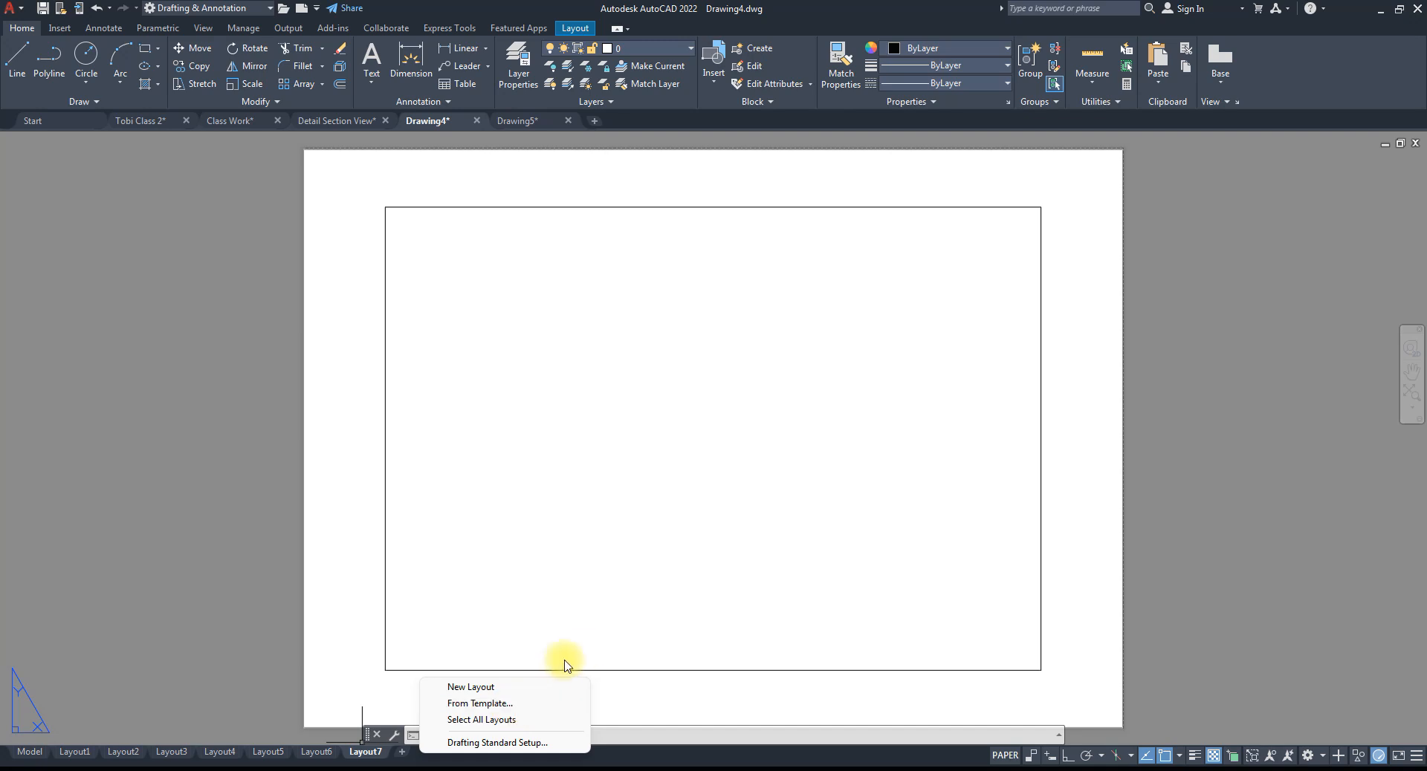
click(477, 705)
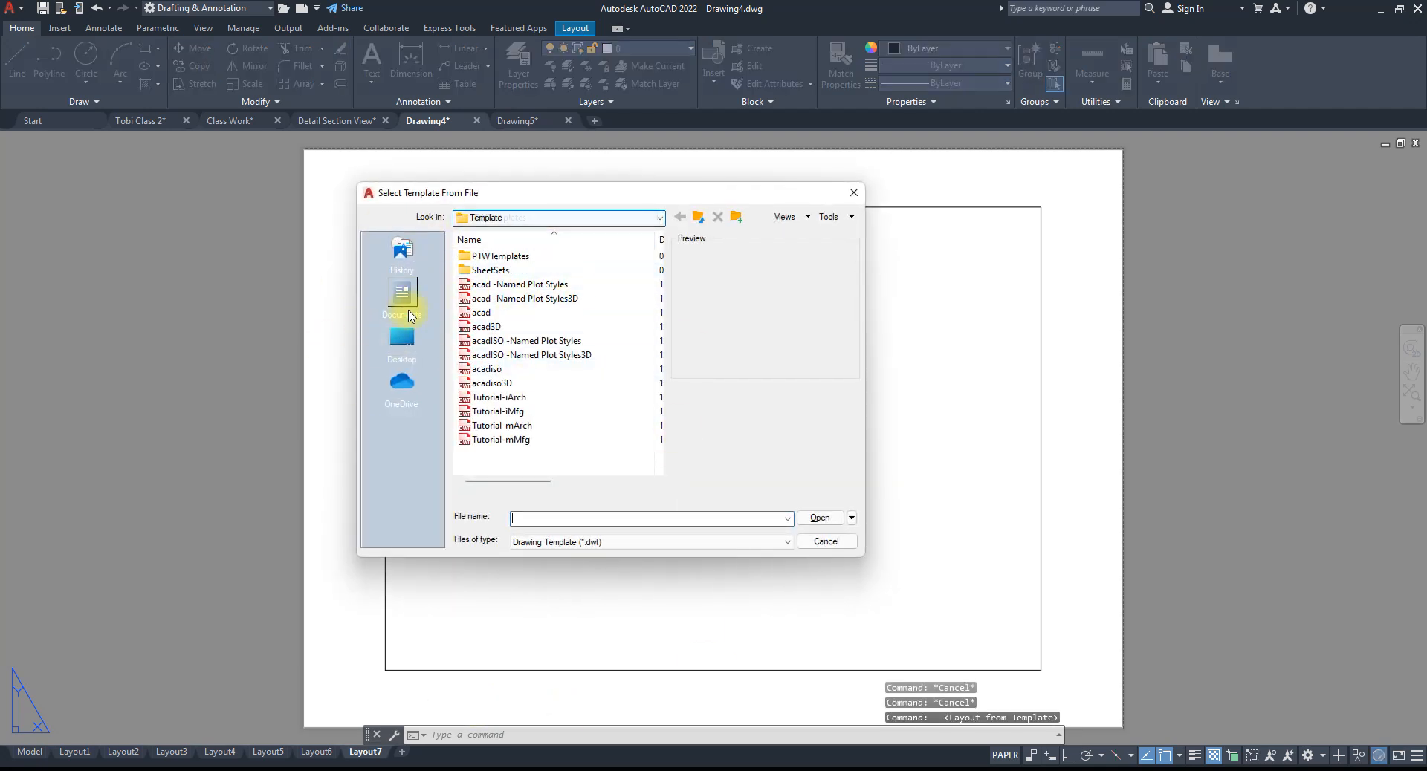
double_click(490, 270)
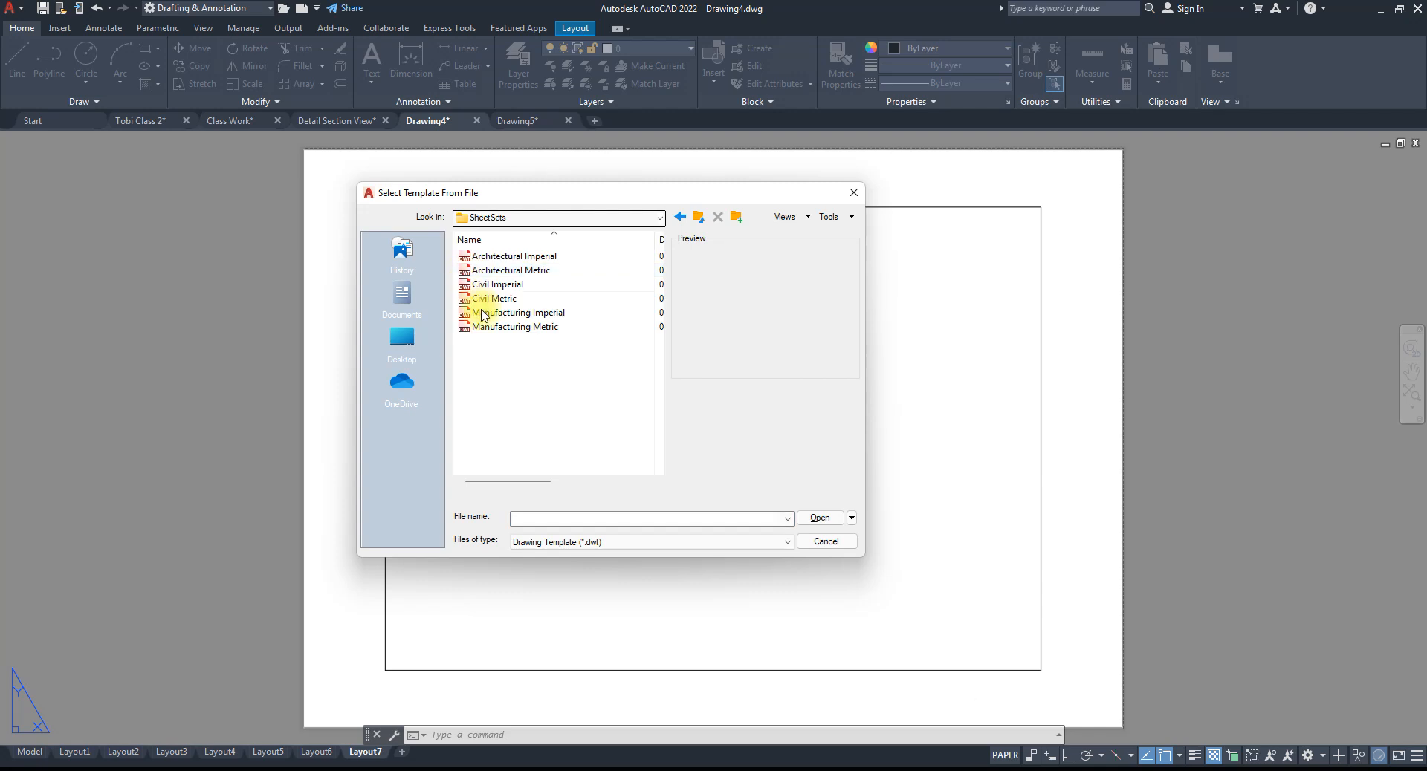
click(499, 256)
click(496, 270)
click(514, 327)
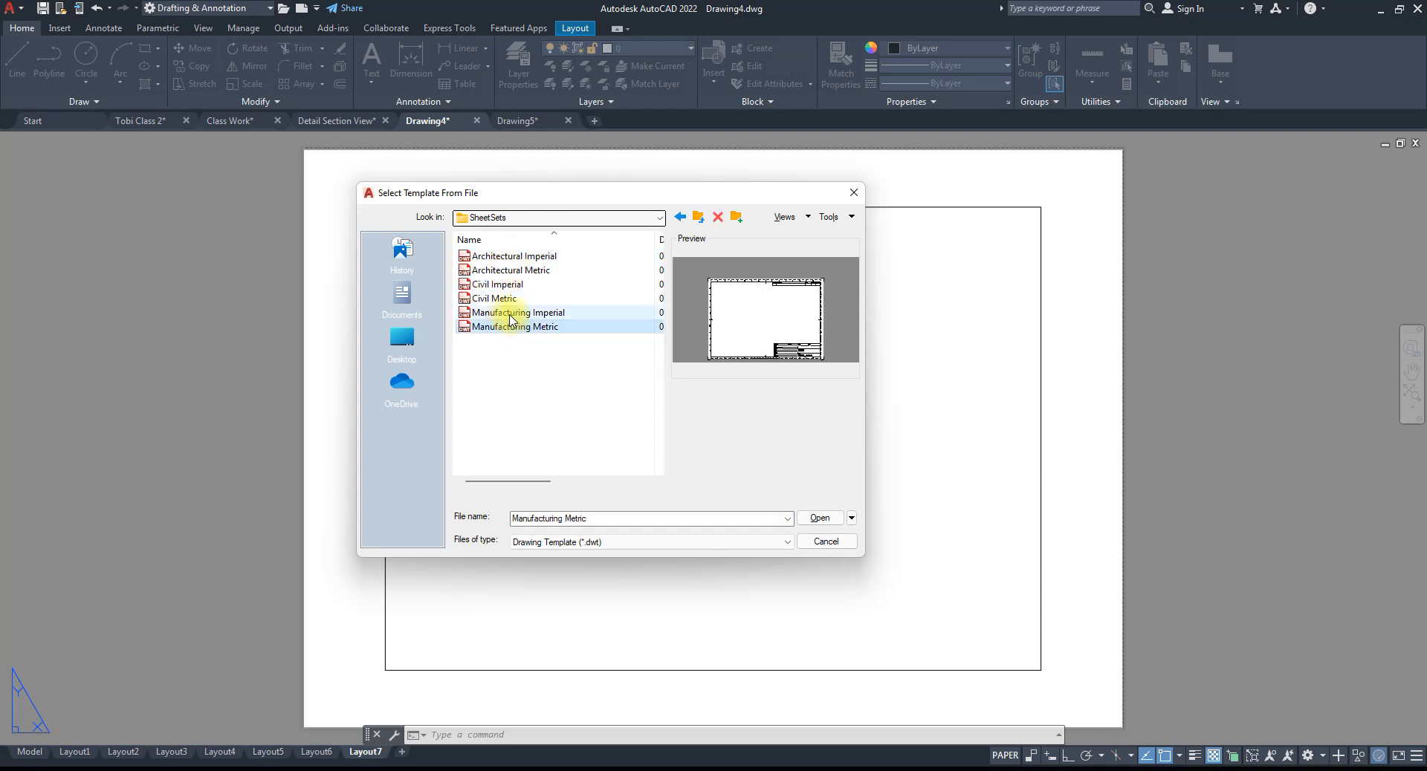
click(496, 298)
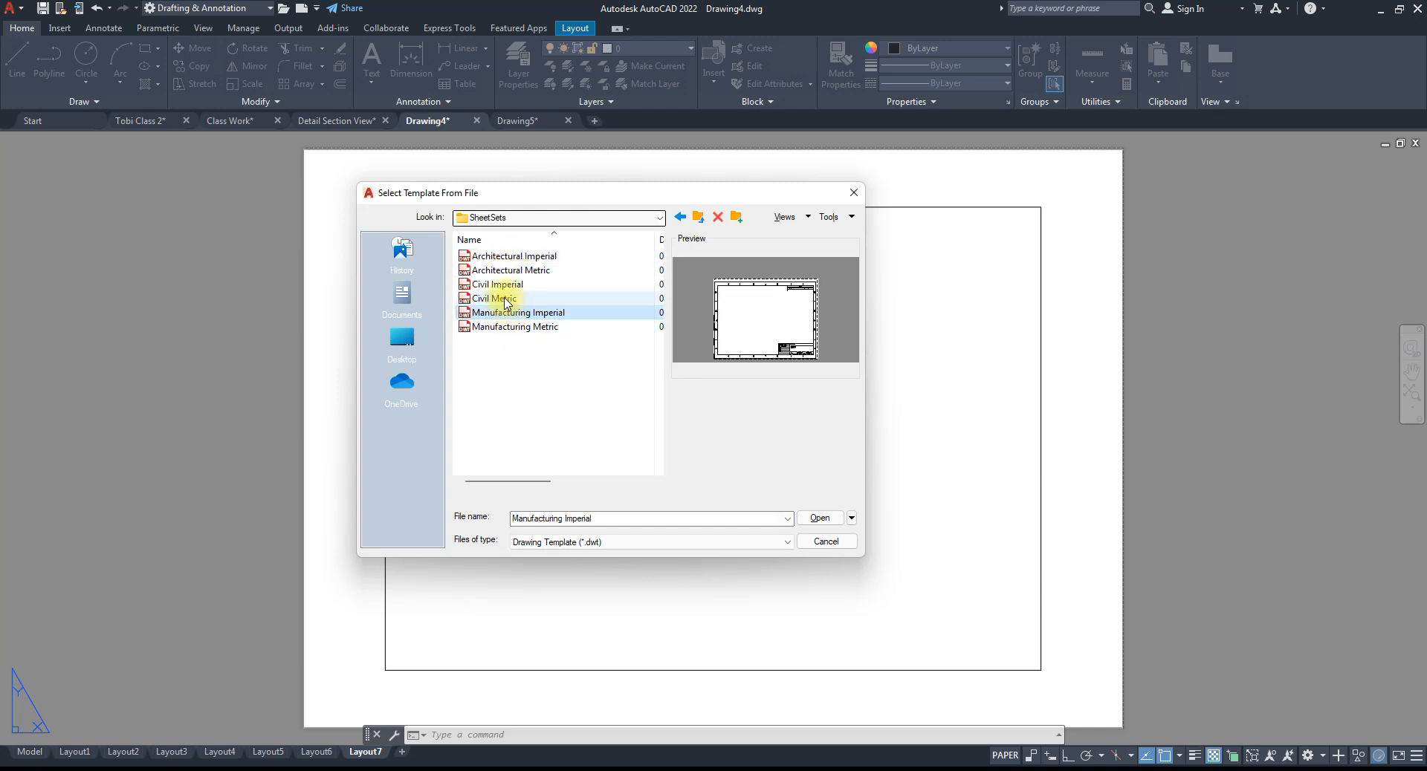
click(497, 331)
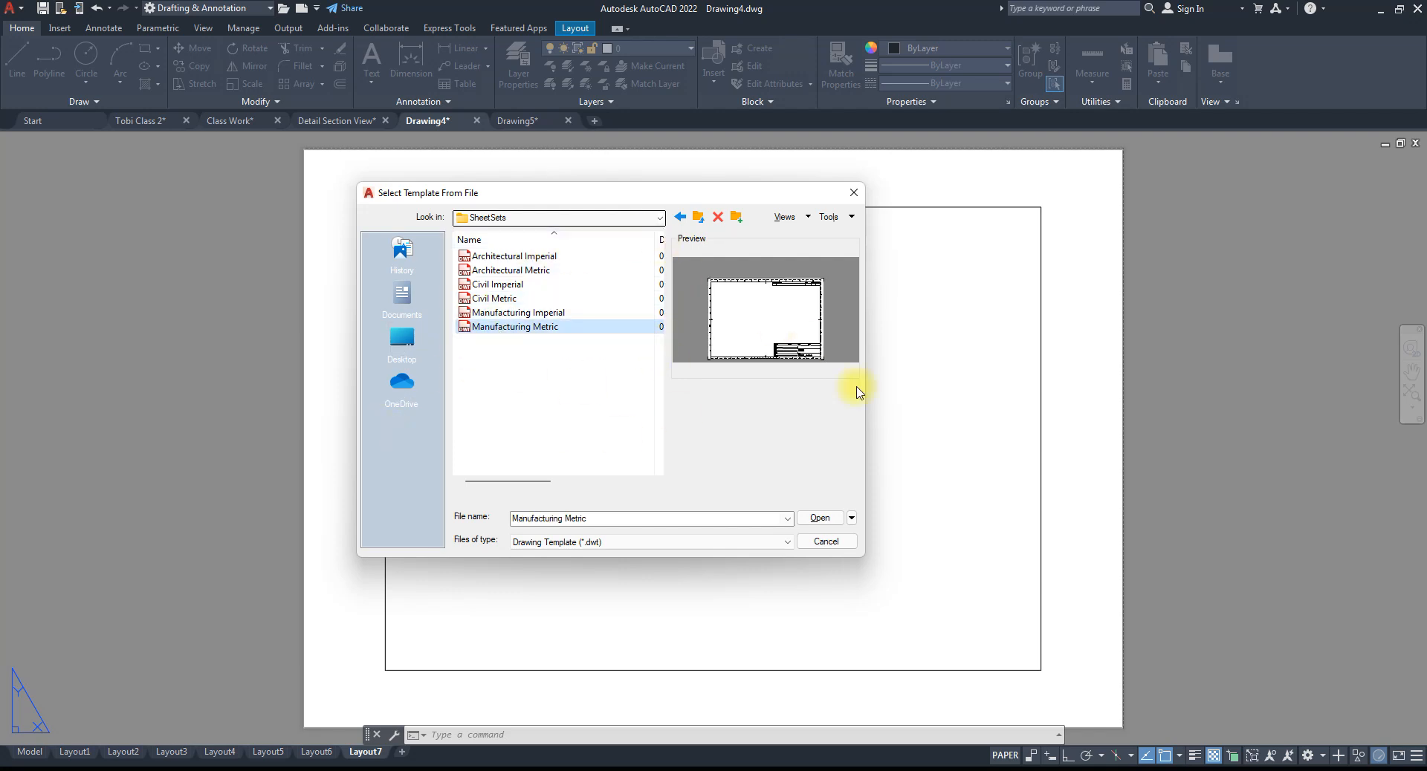
- Insert the ISO A3 Title Block layout from the selected template into the drawing
click(813, 520)
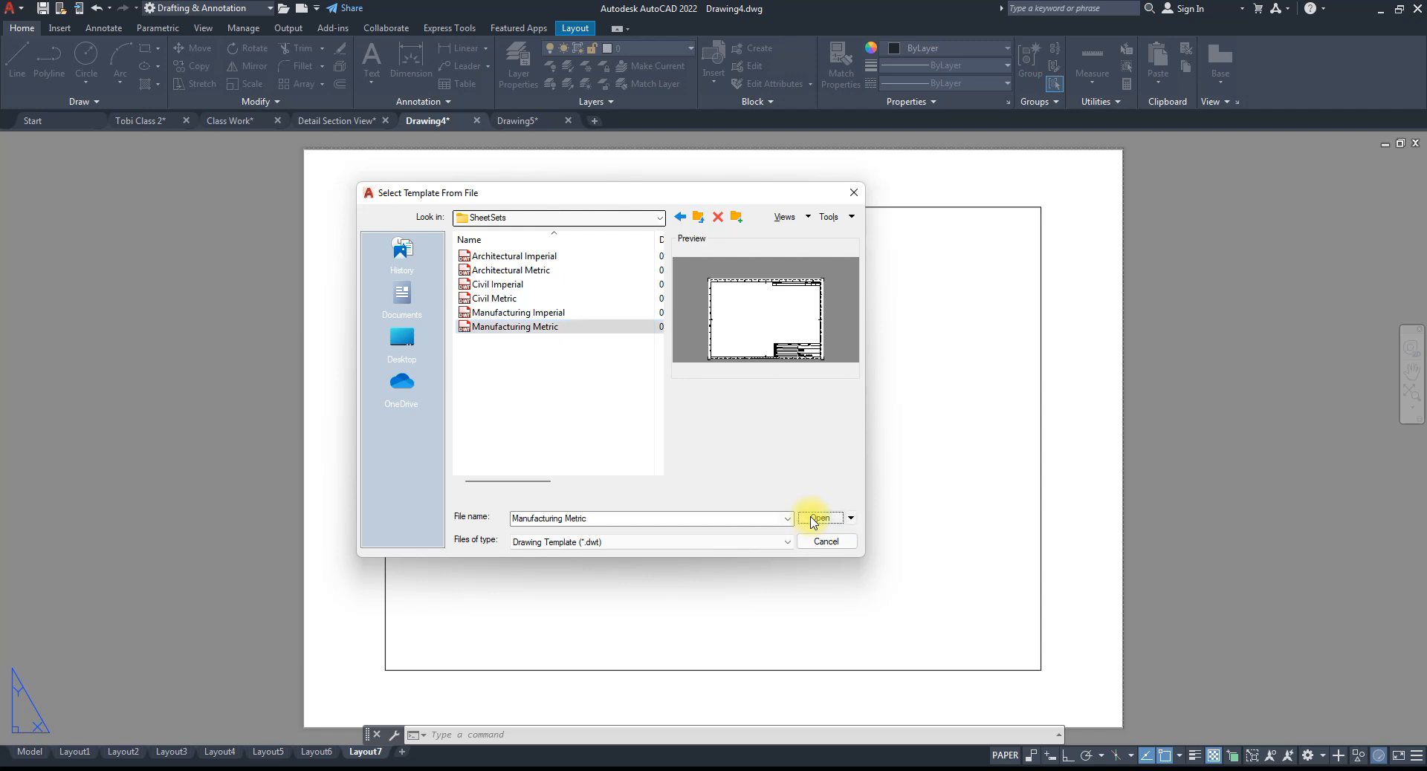
click(487, 280)
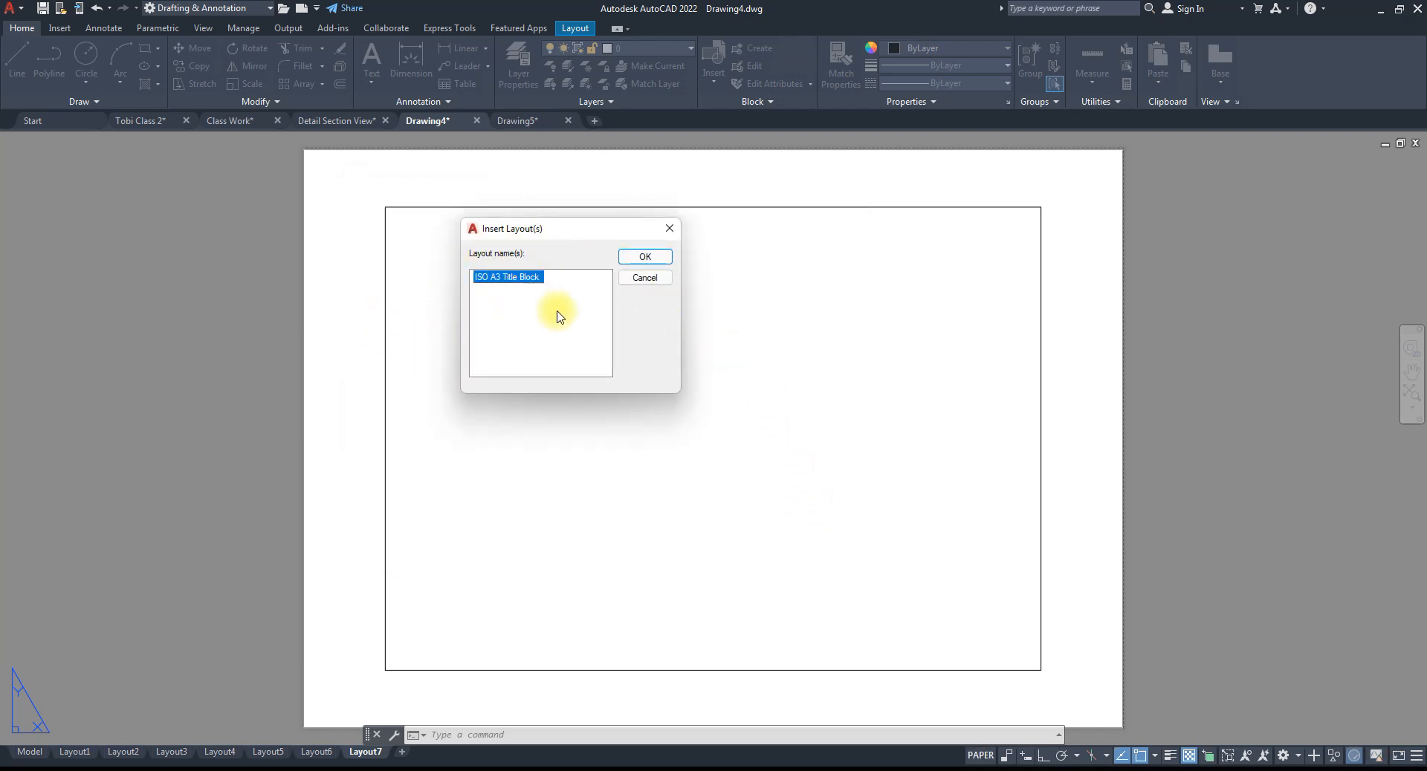
click(645, 257)
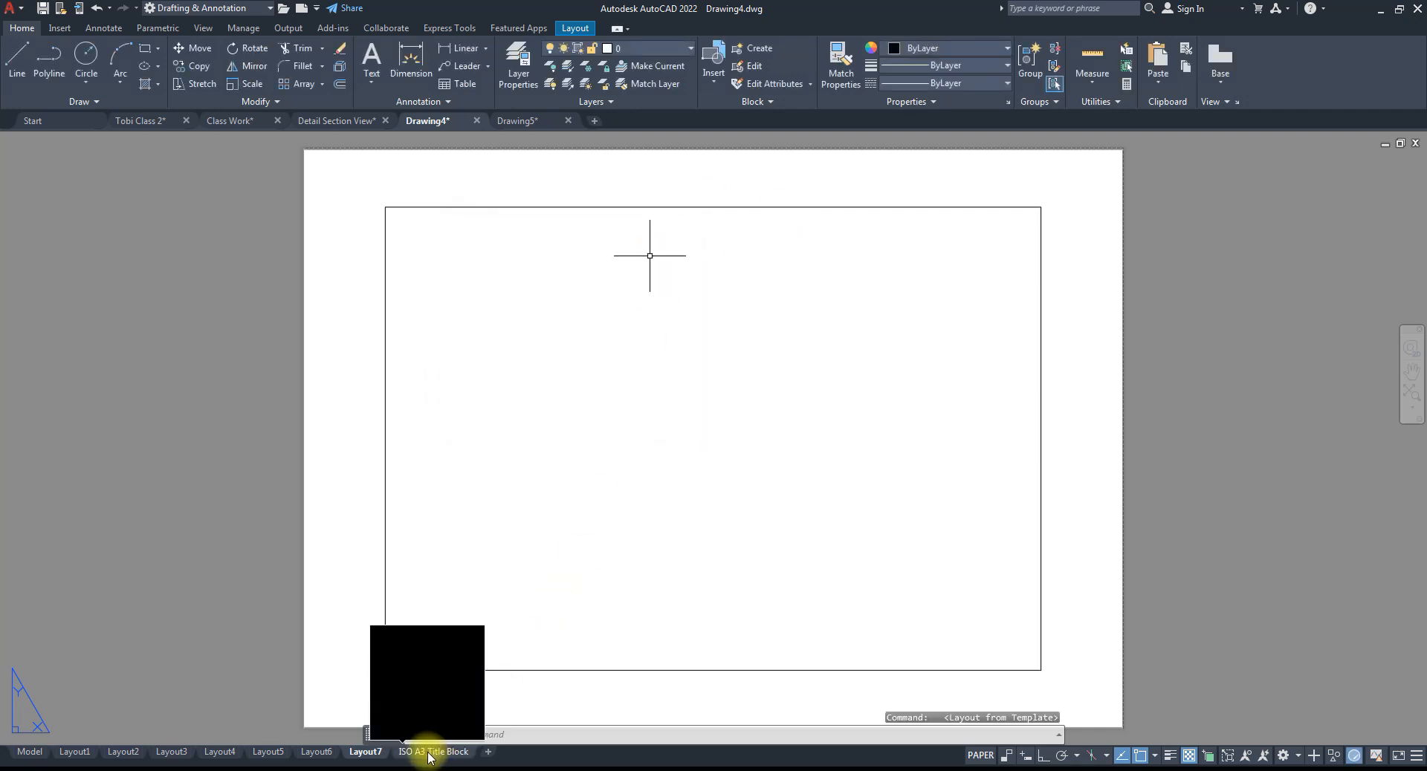
- Open the ISO A3 Title Block layout and examine its border and revision table against the dashed printable-area line
click(433, 753)
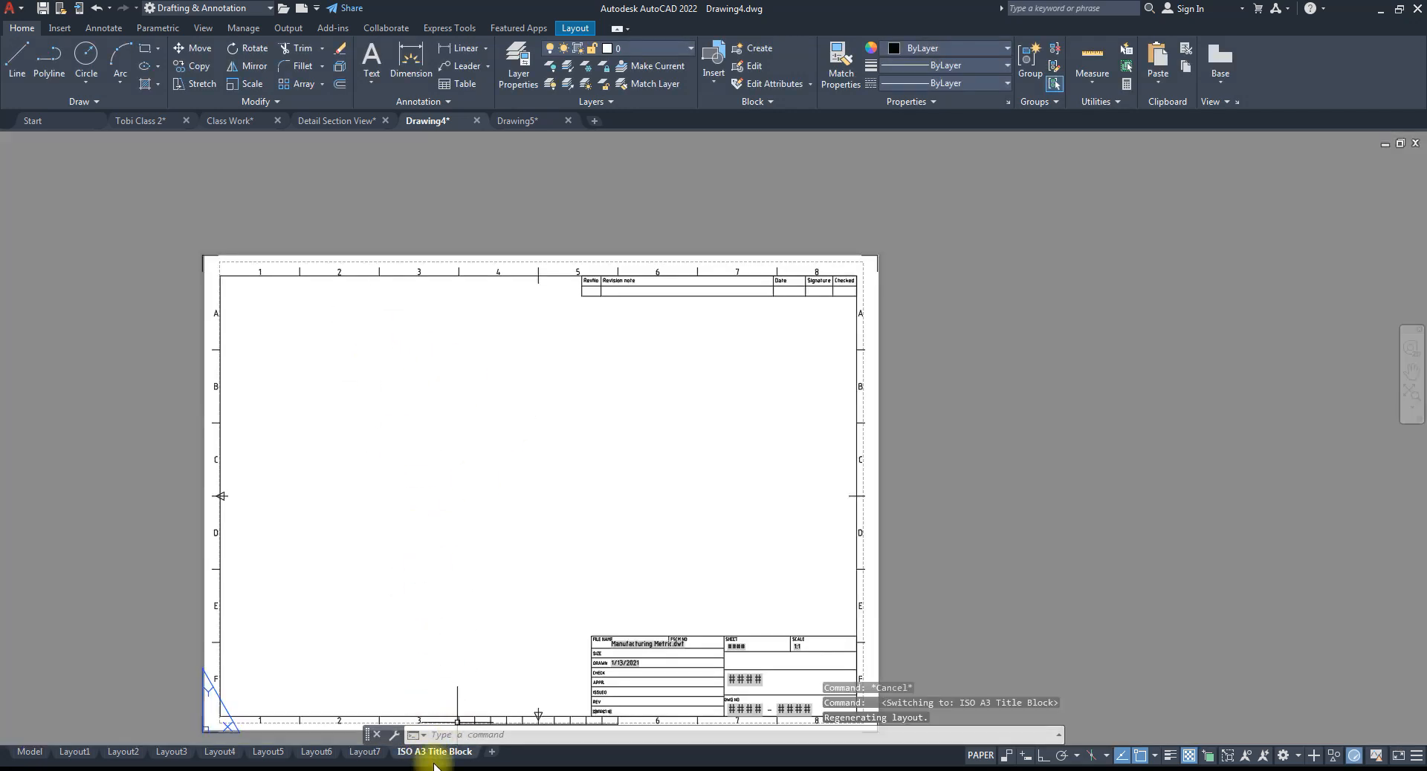
scroll(223, 260, up, 4)
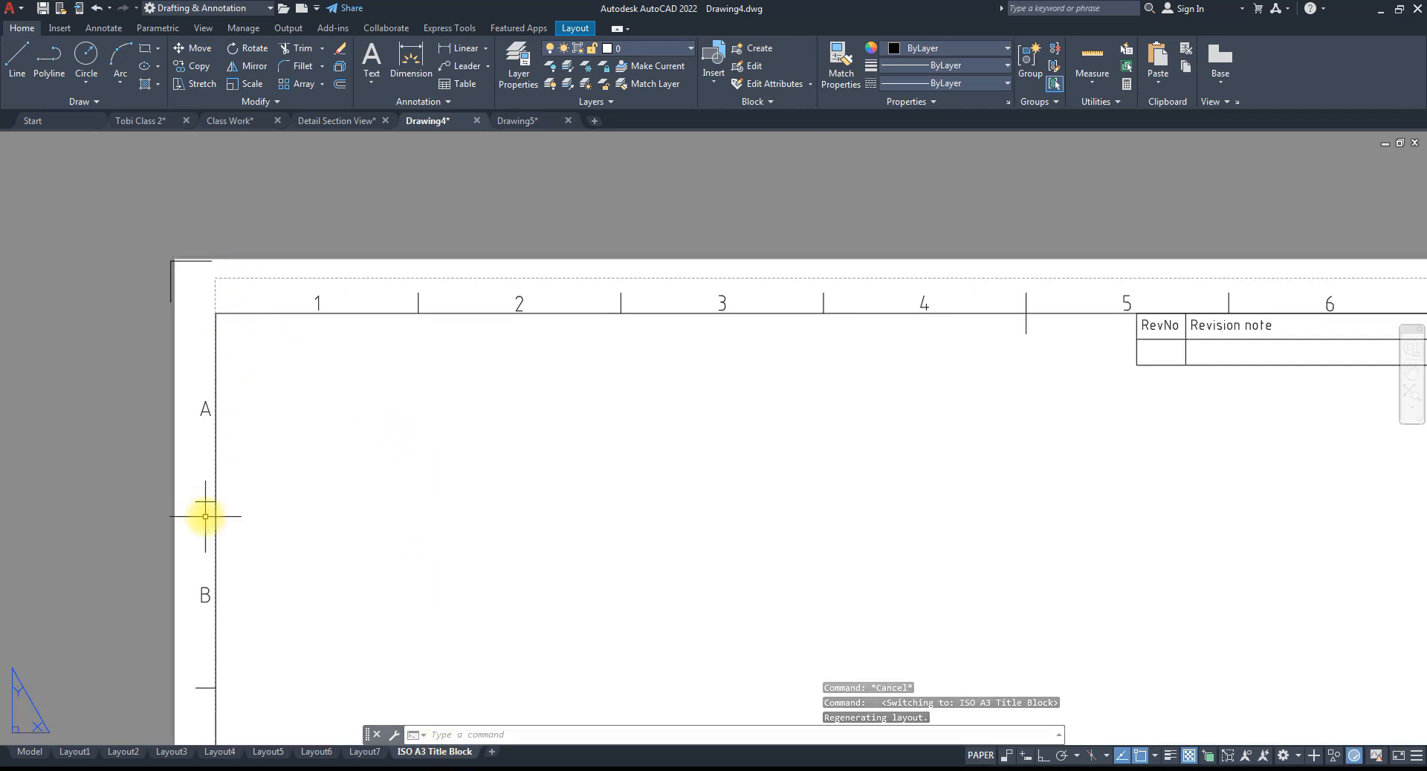
scroll(366, 462, down, 5)
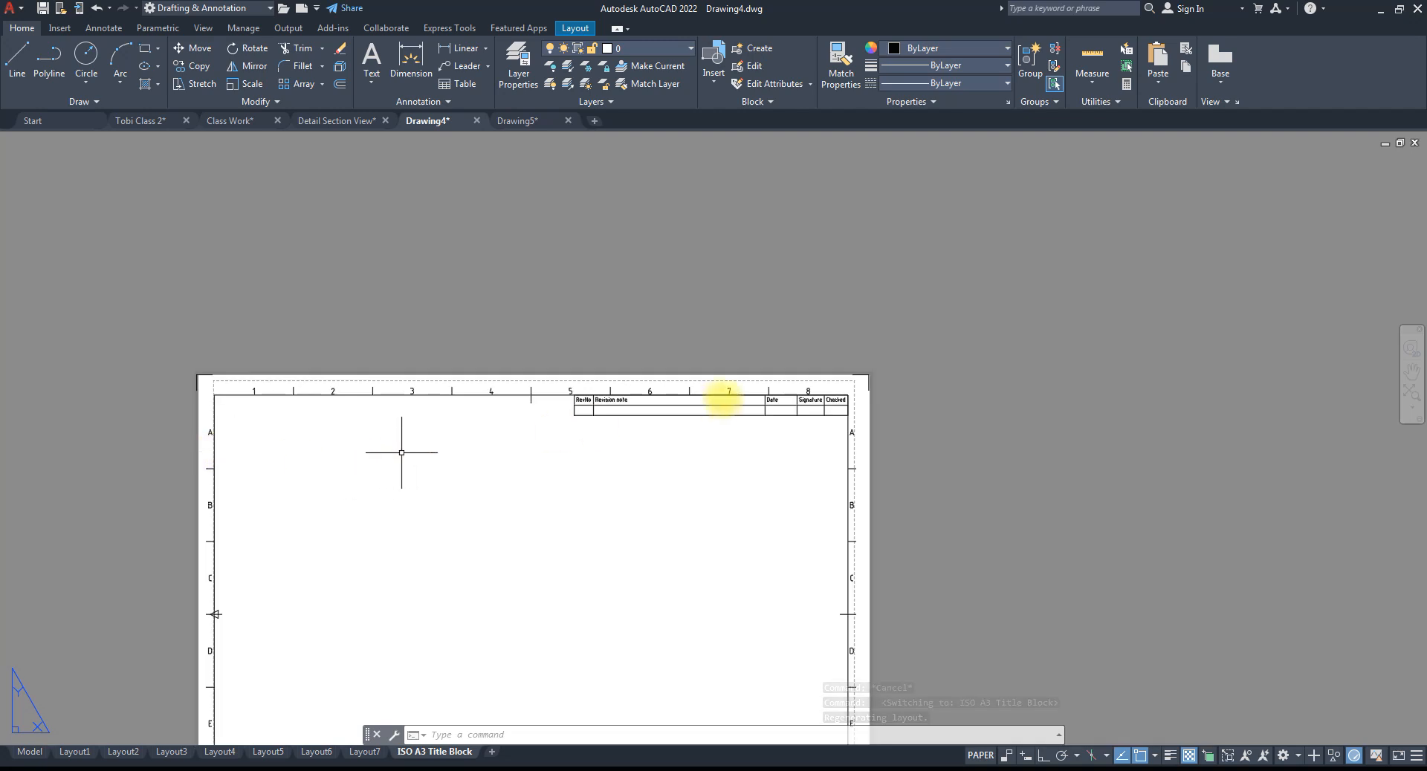
scroll(787, 478, up, 5)
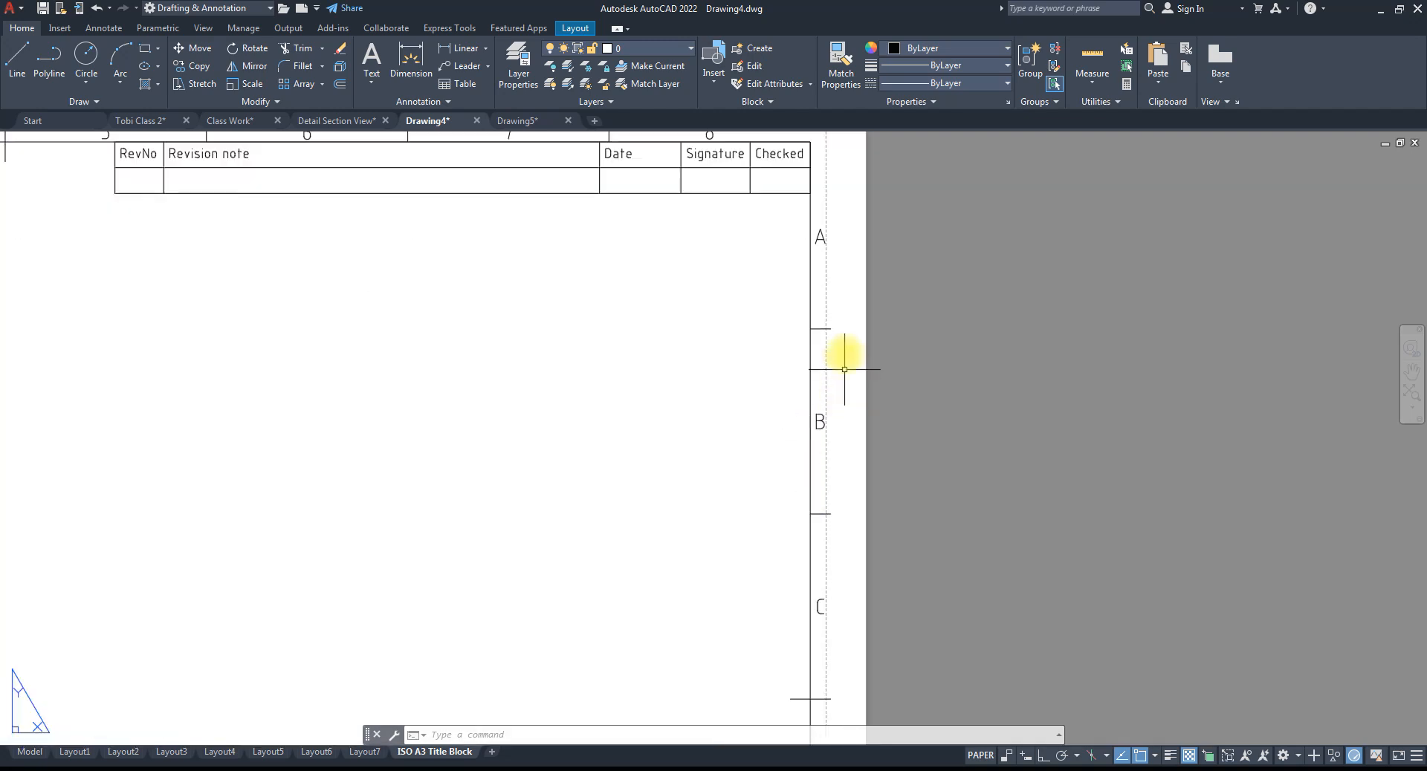
scroll(822, 233, up, 4)
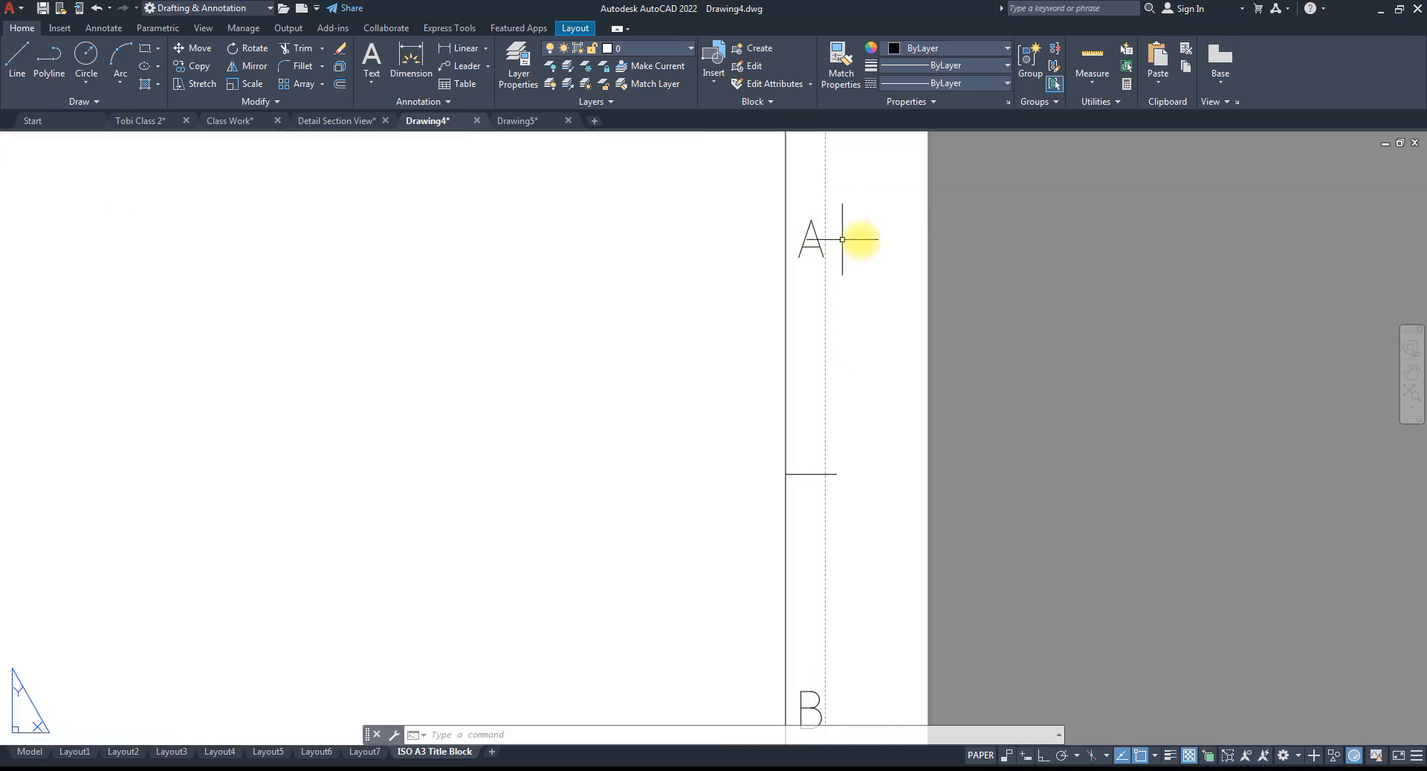
scroll(871, 261, down, 5)
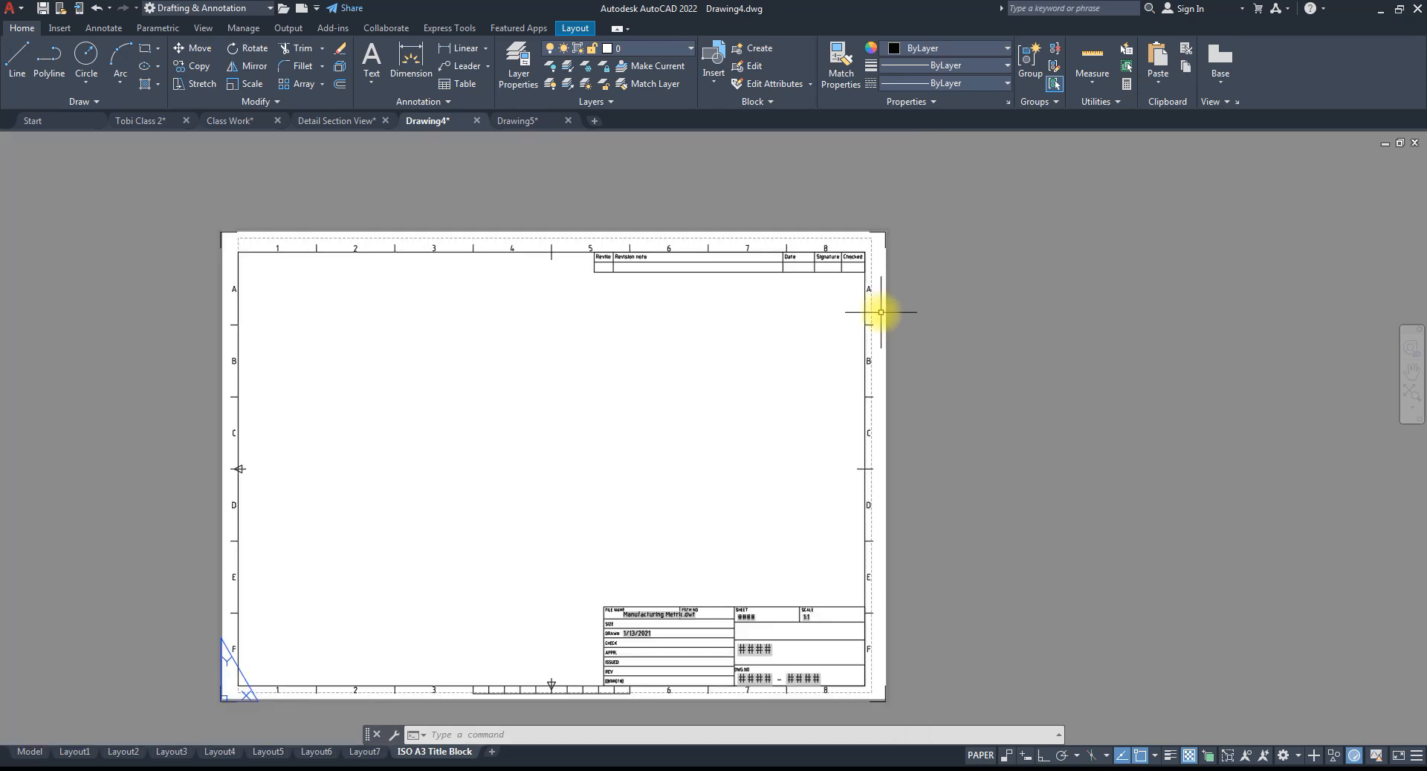
scroll(662, 323, down, 4)
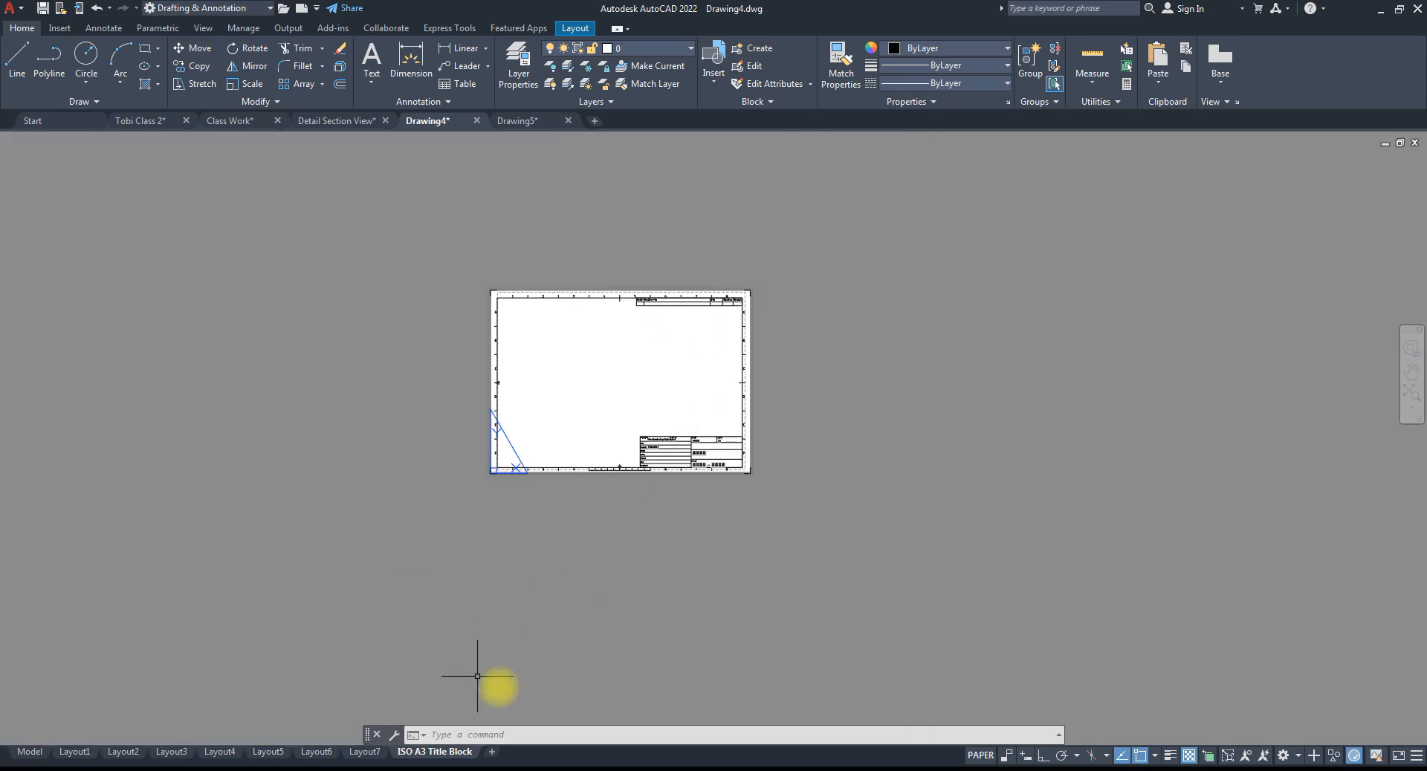
- Start adding another layout from a template after the ISO A3 Title Block layout
right_click(530, 753)
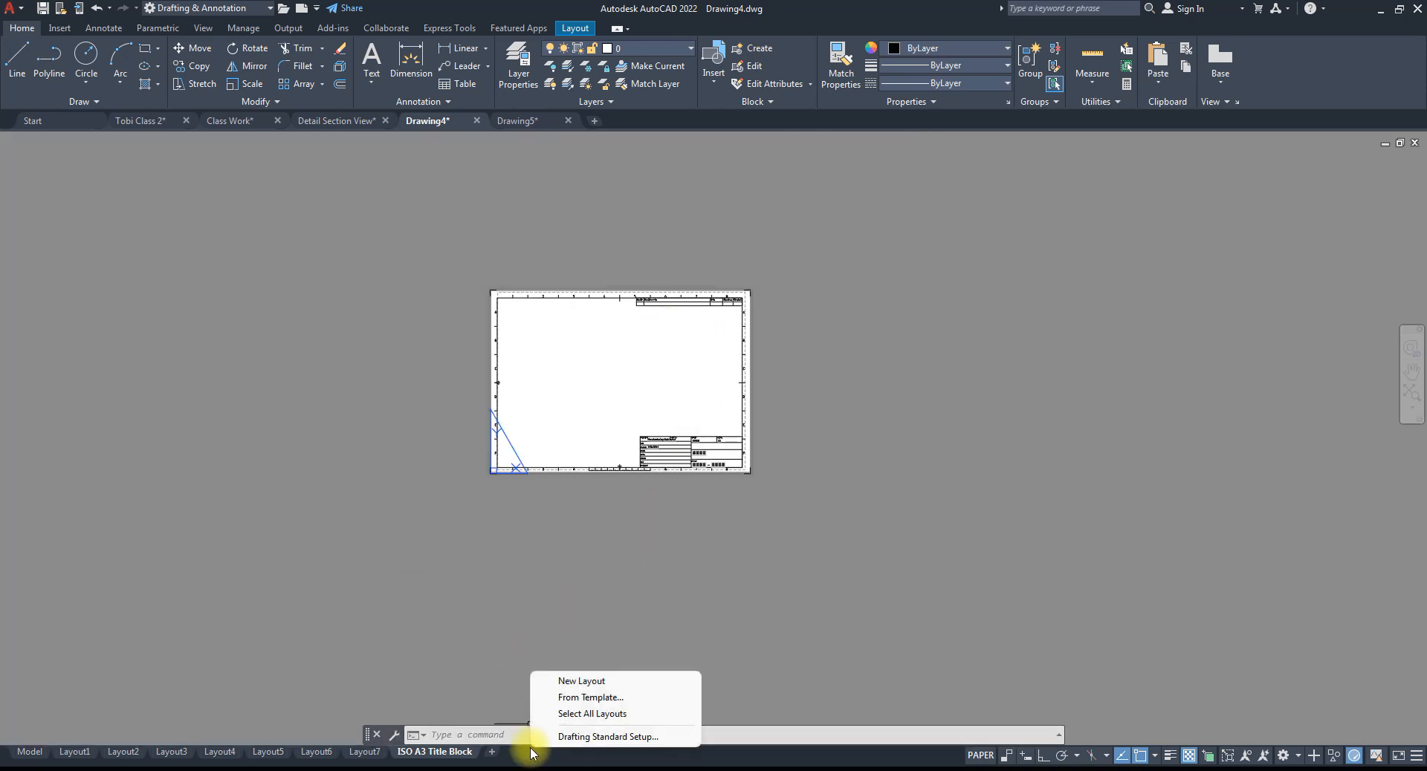
click(580, 698)
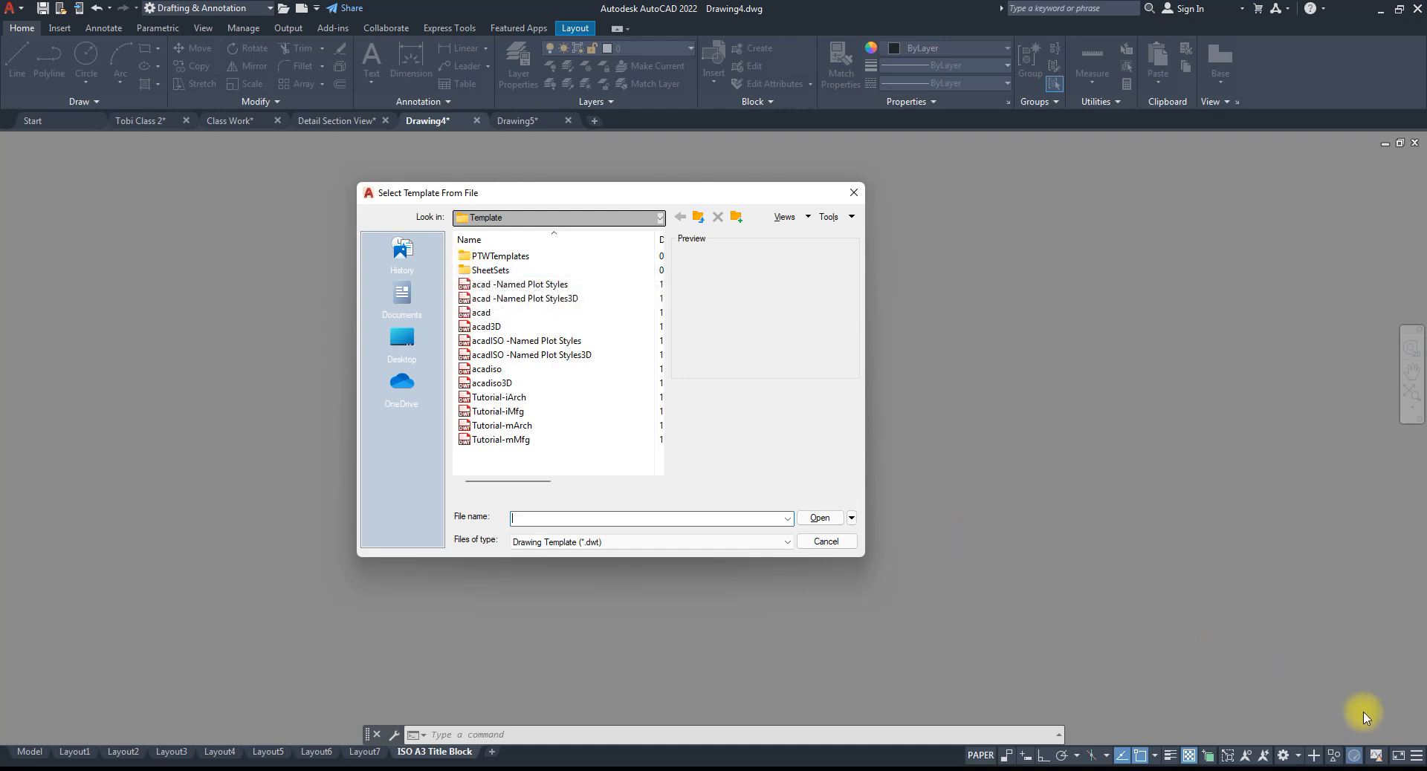
click(1247, 770)
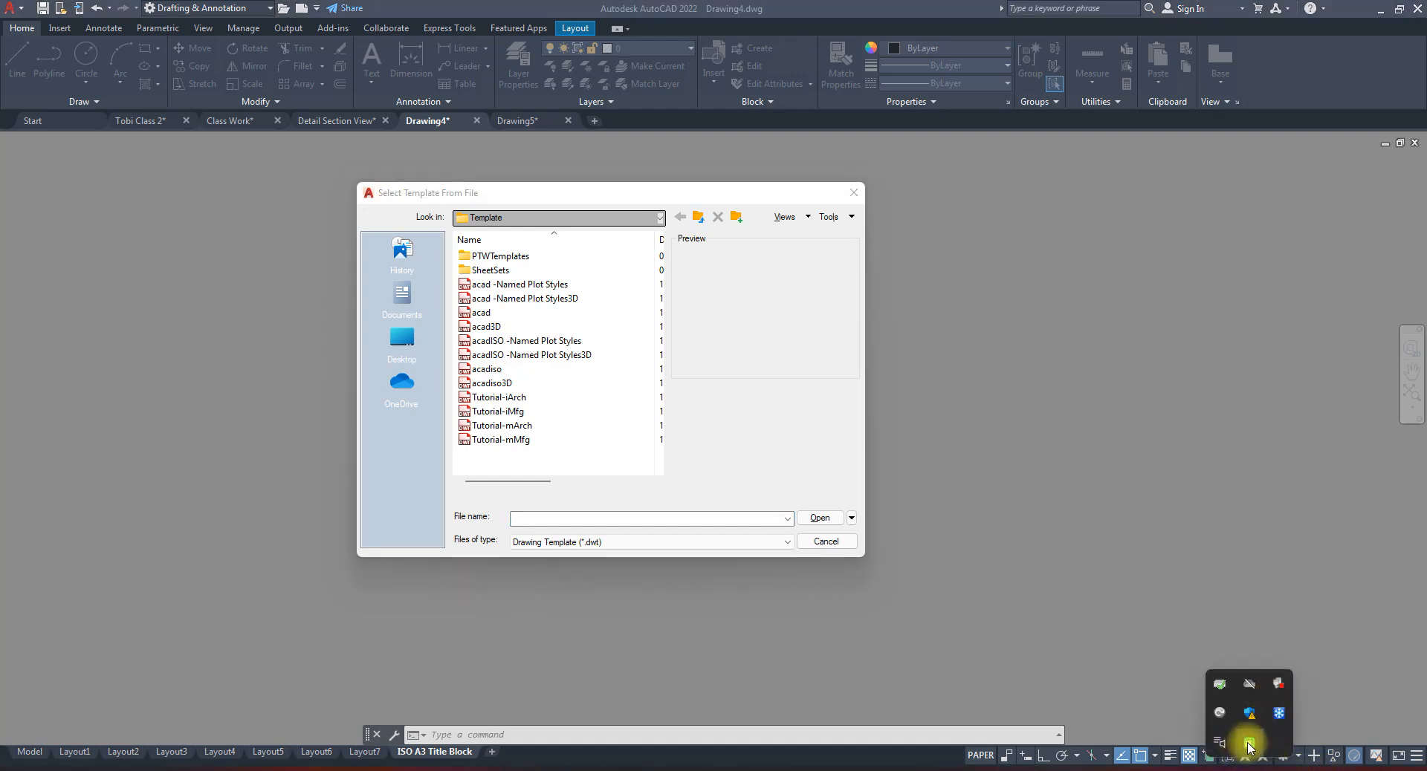
click(1159, 426)
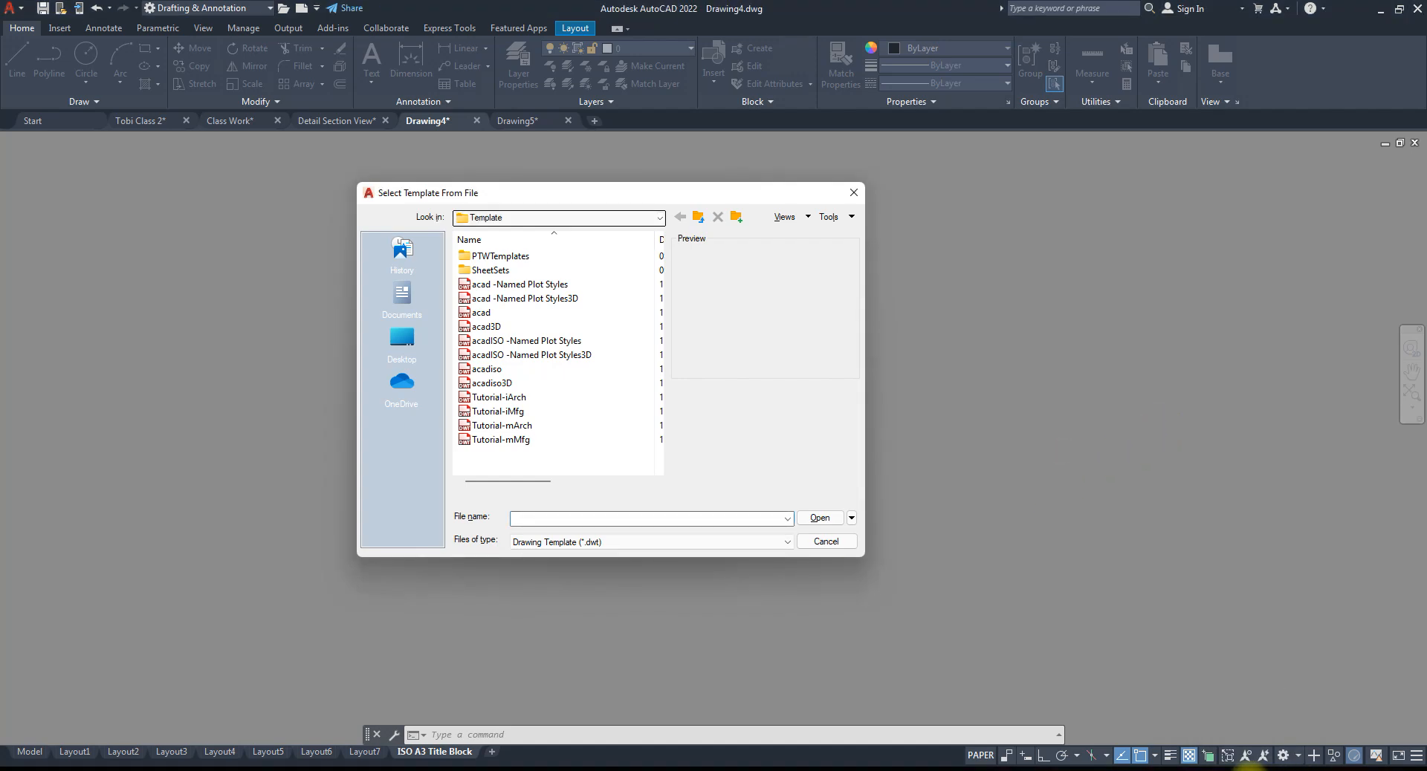
click(1253, 768)
right_click(1249, 741)
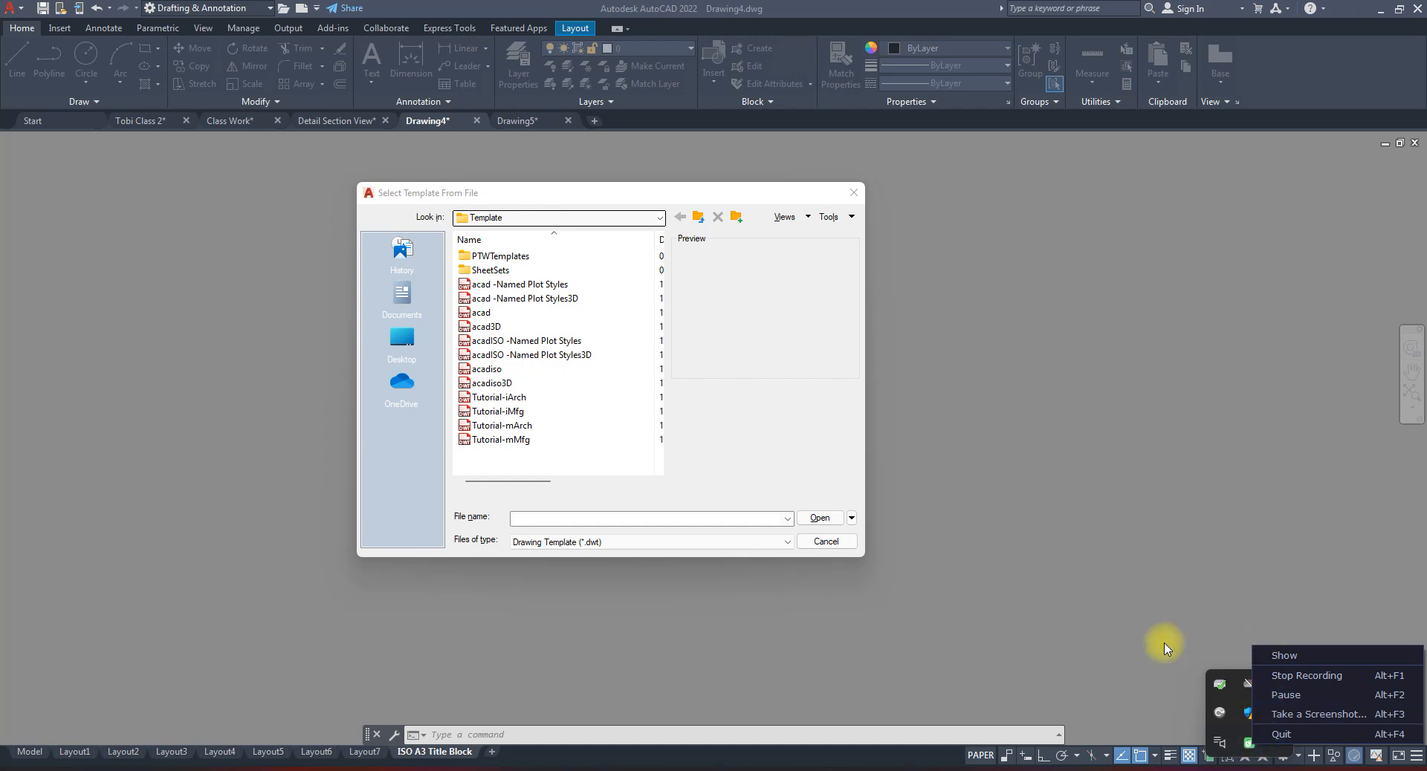
click(1130, 587)
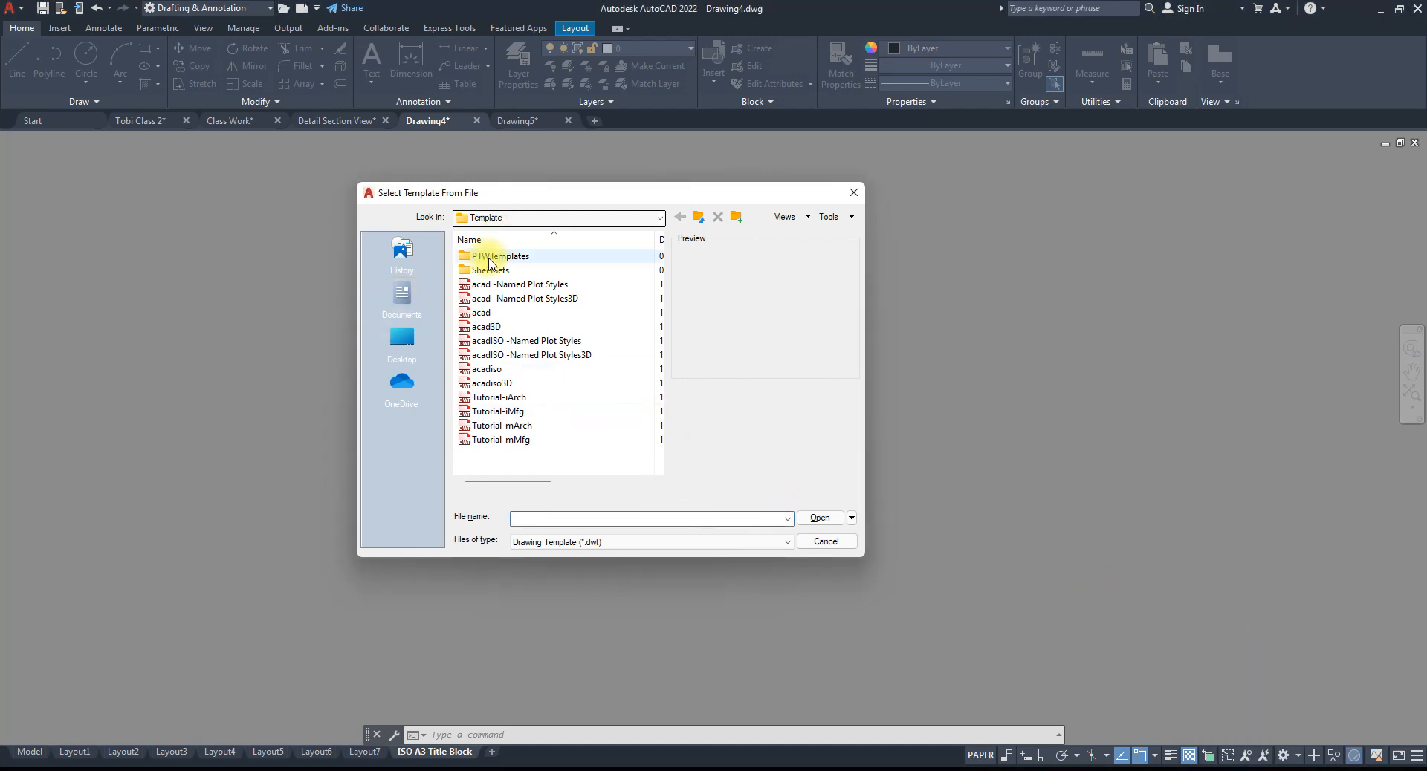
- Preview the SheetSets folder's templates and insert the ISO A1 layout from the Architectural Metric template
double_click(489, 271)
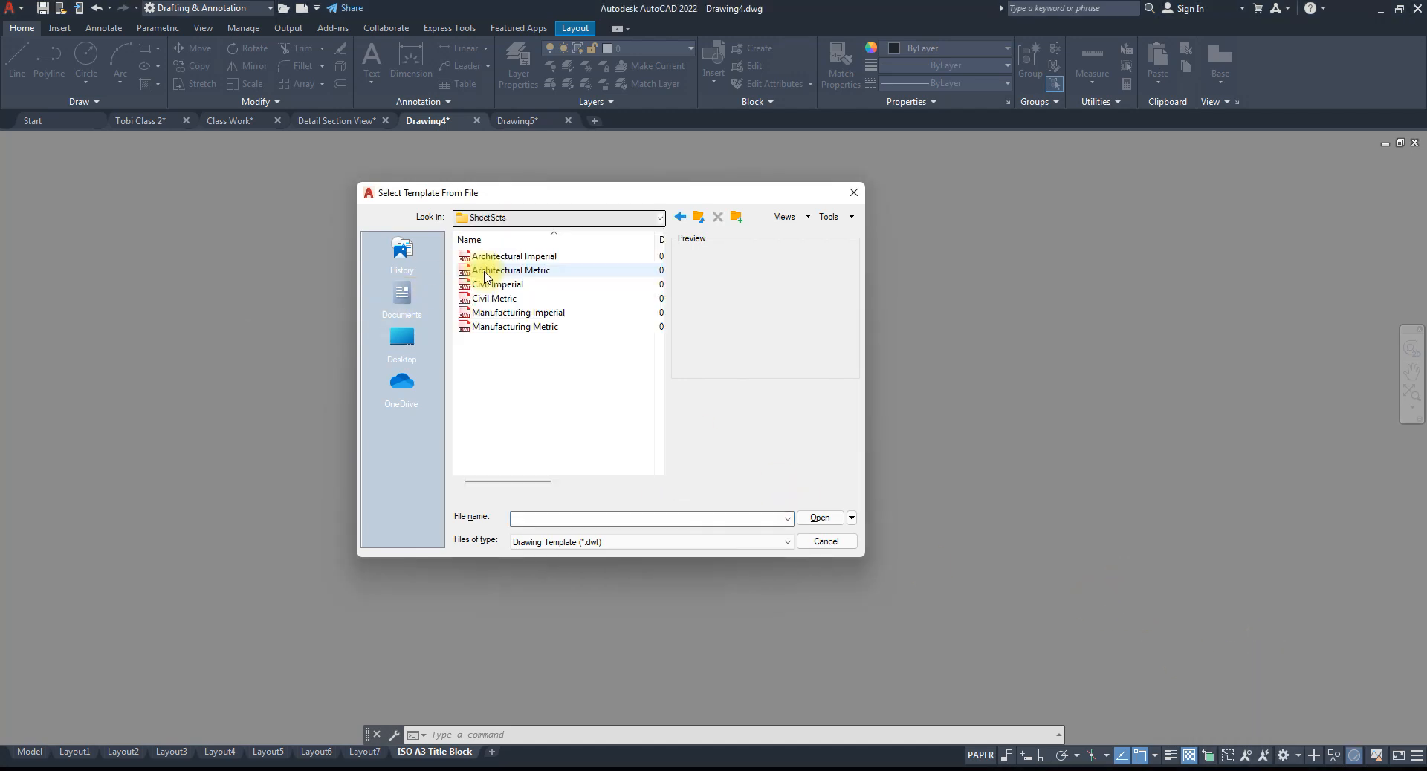
click(524, 284)
click(505, 298)
click(507, 313)
click(507, 327)
click(510, 271)
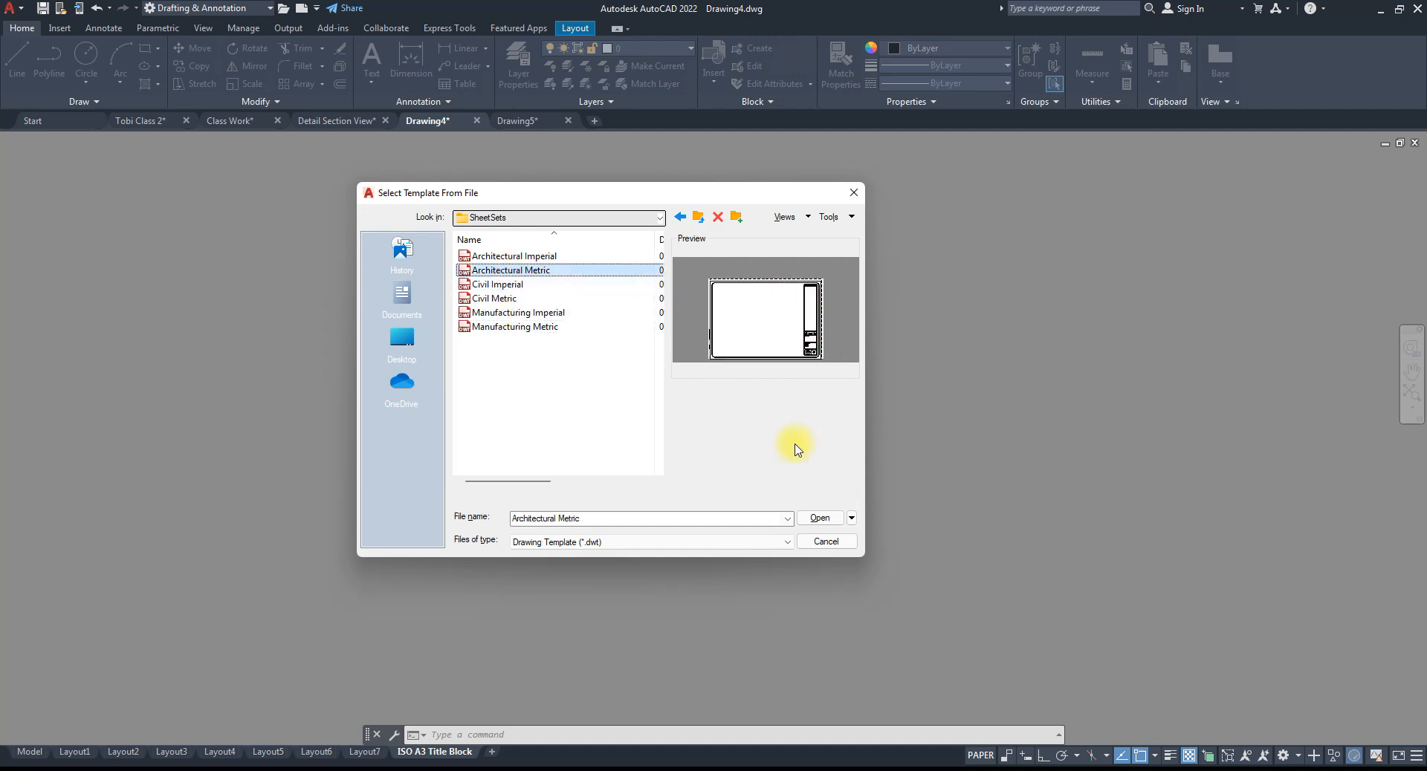
click(817, 520)
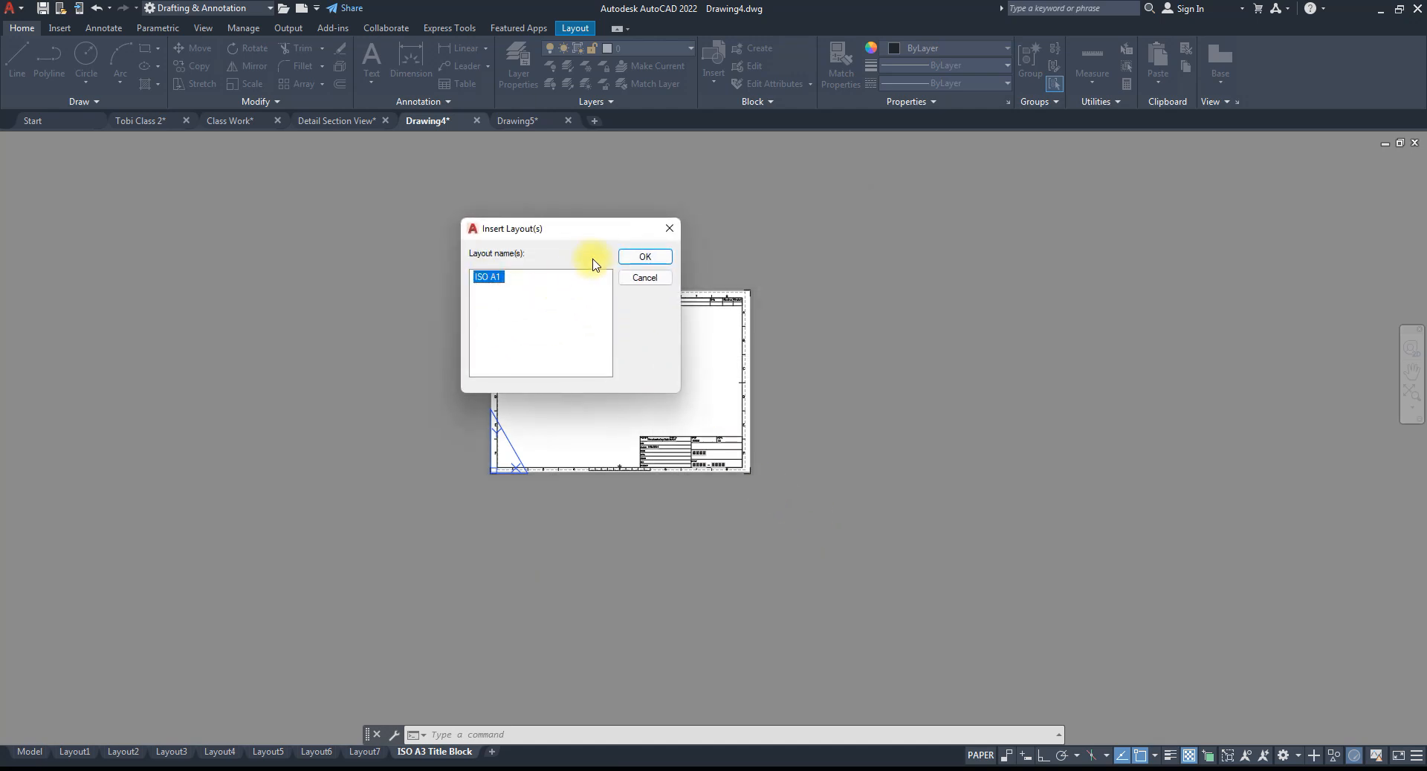
click(640, 257)
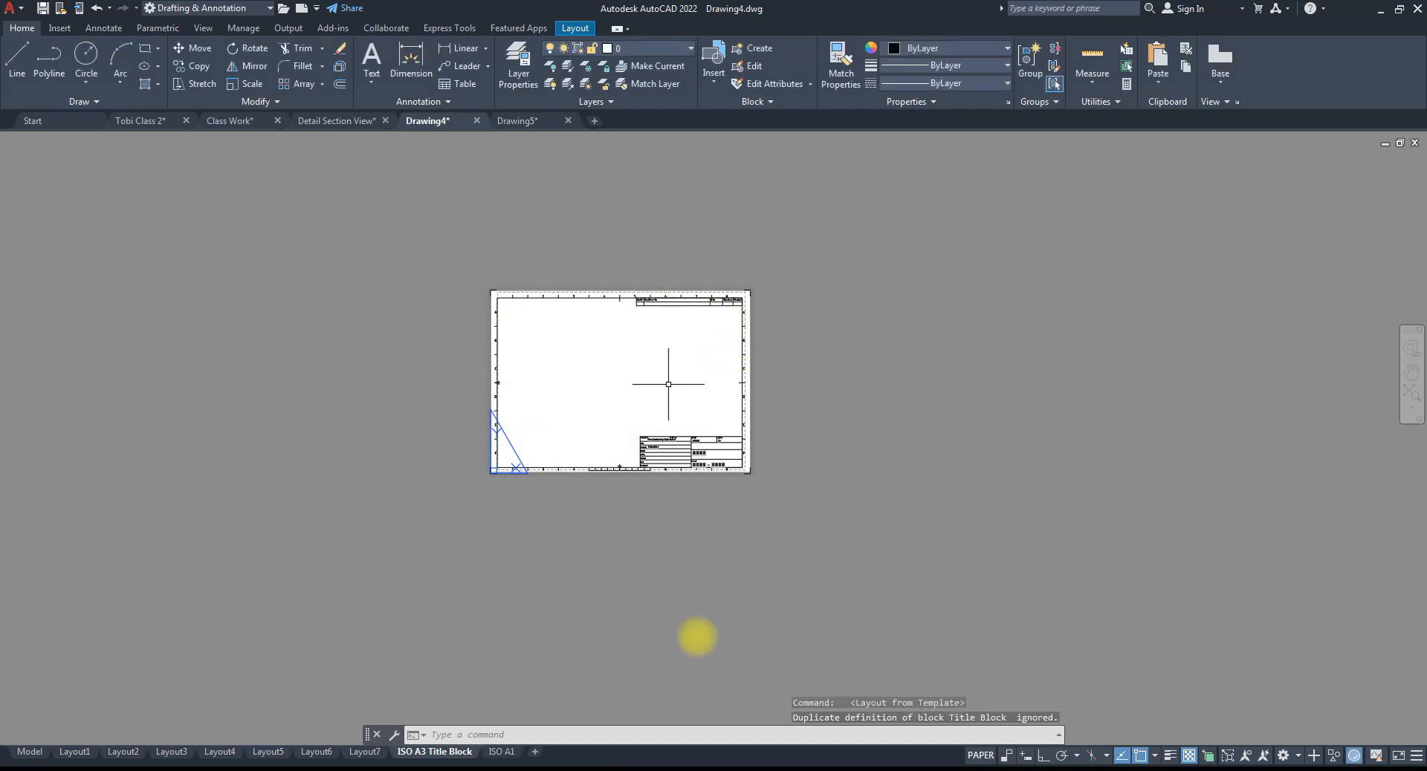
- Open the ISO A1 layout and examine its title block and sheet against the dashed printable-area line
click(502, 753)
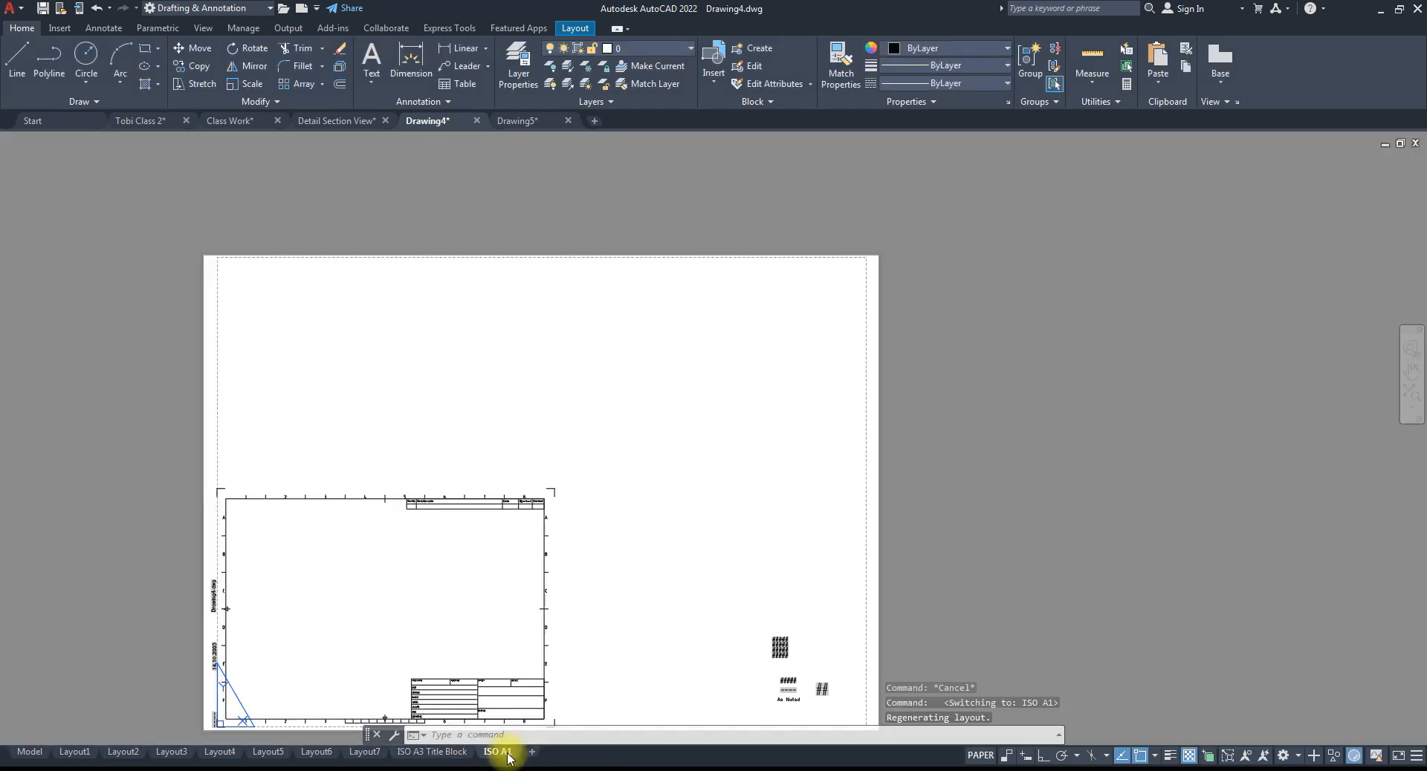
scroll(637, 500, down, 4)
scroll(590, 510, up, 2)
scroll(568, 550, up, 2)
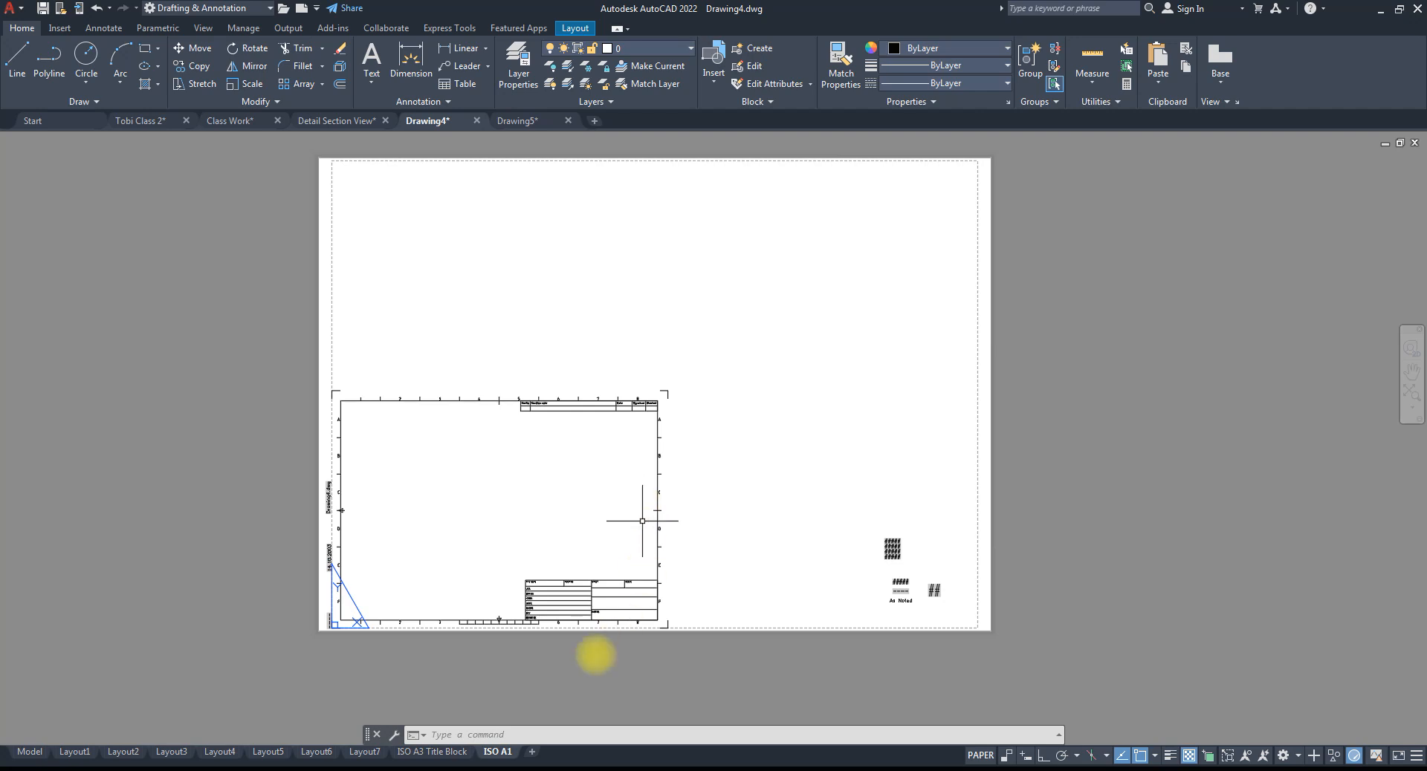
right_click(502, 757)
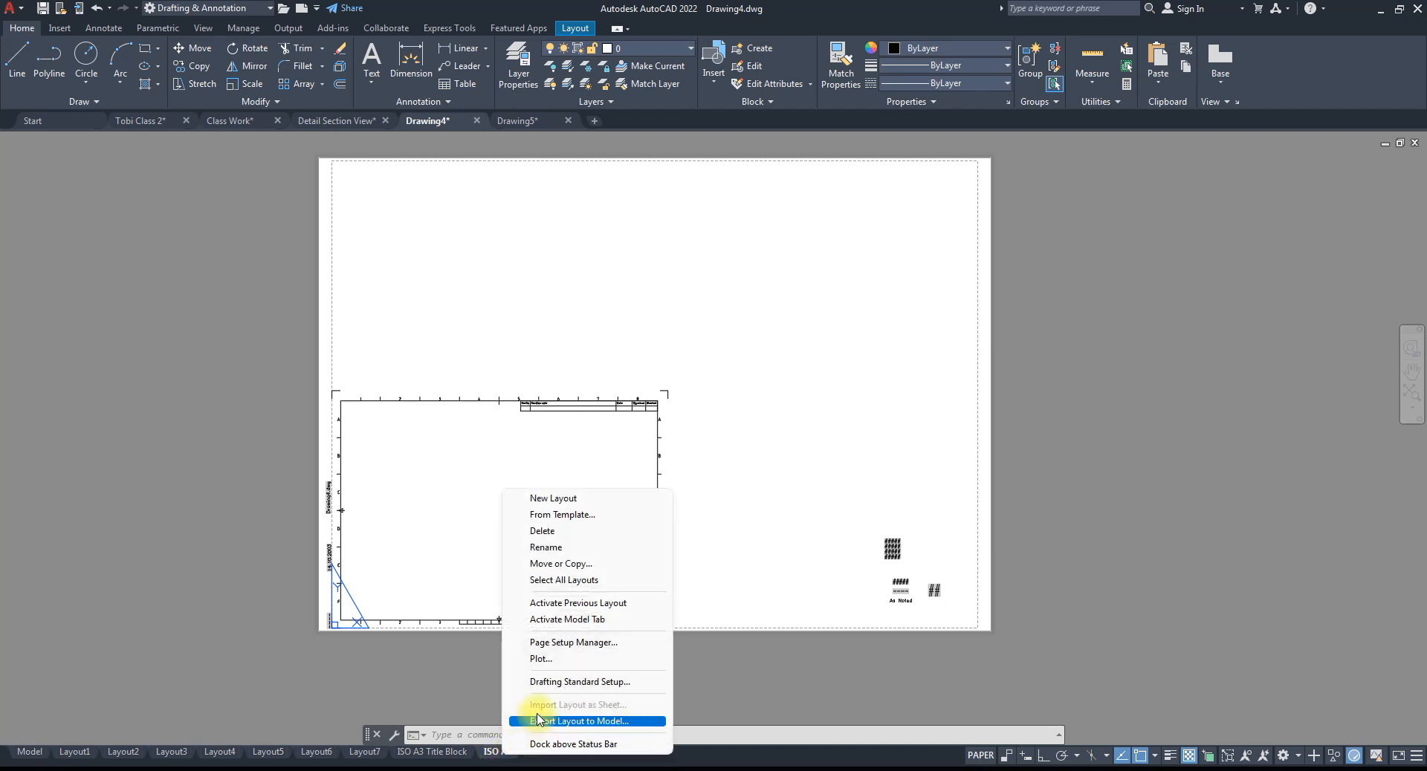
click(550, 548)
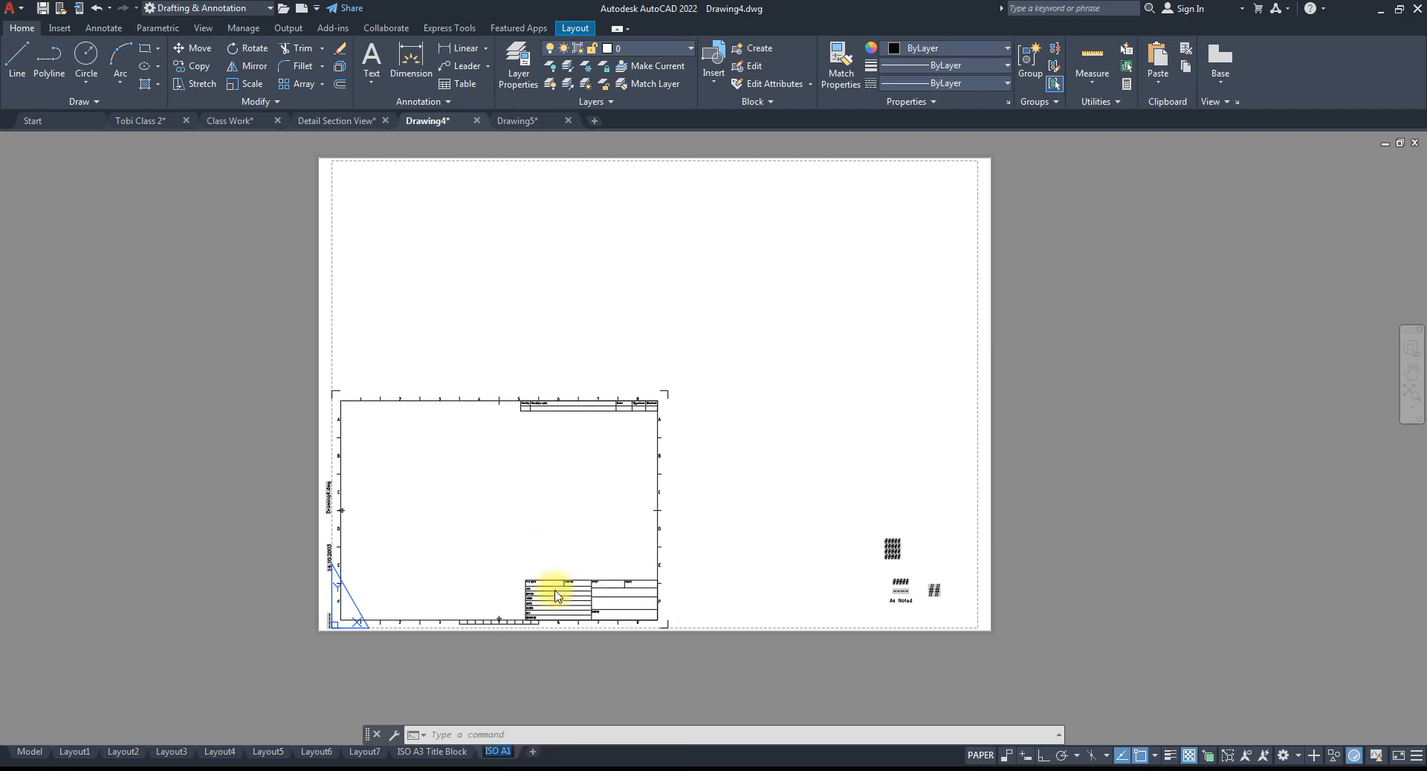
key(Escape)
- Delete the ISO A1 layout from the drawing and confirm the deletion
right_click(499, 752)
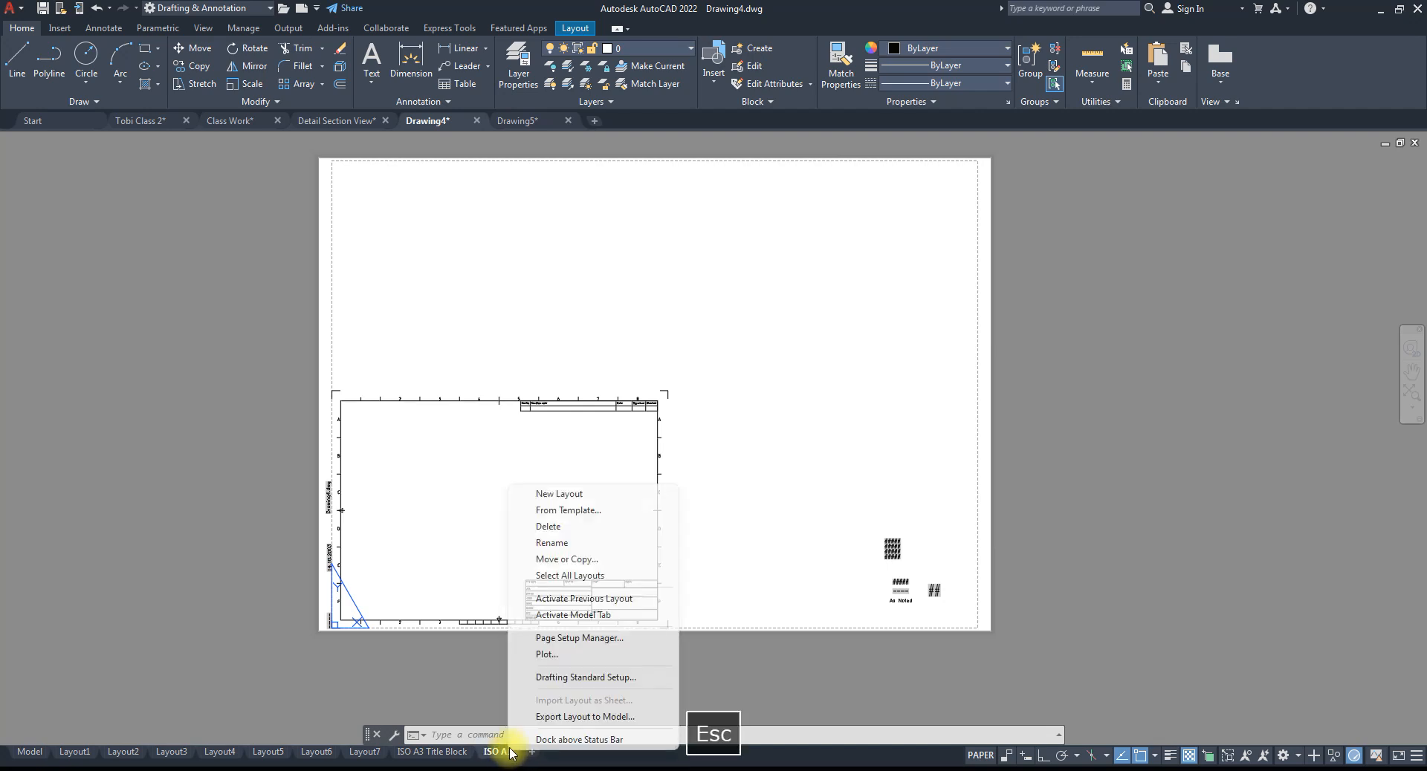
click(549, 527)
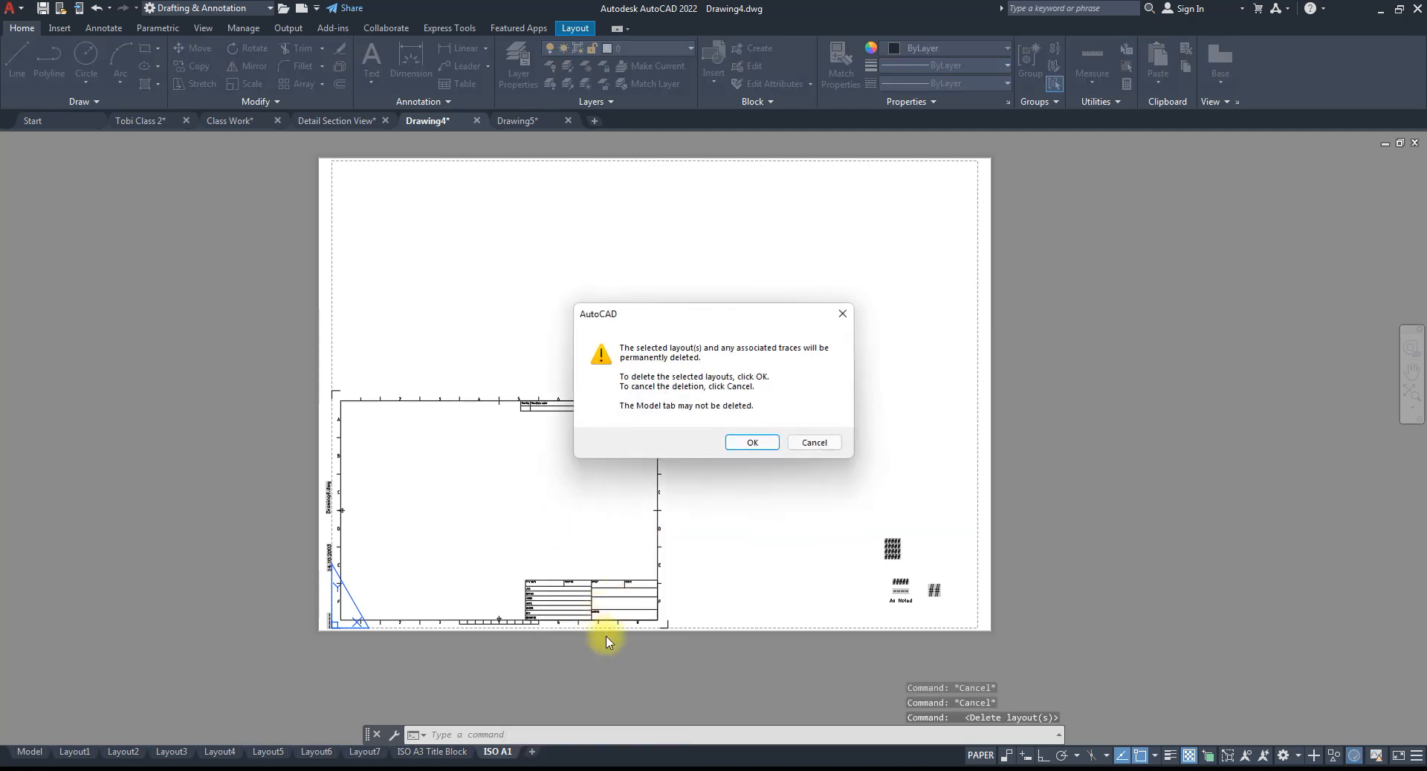
click(751, 443)
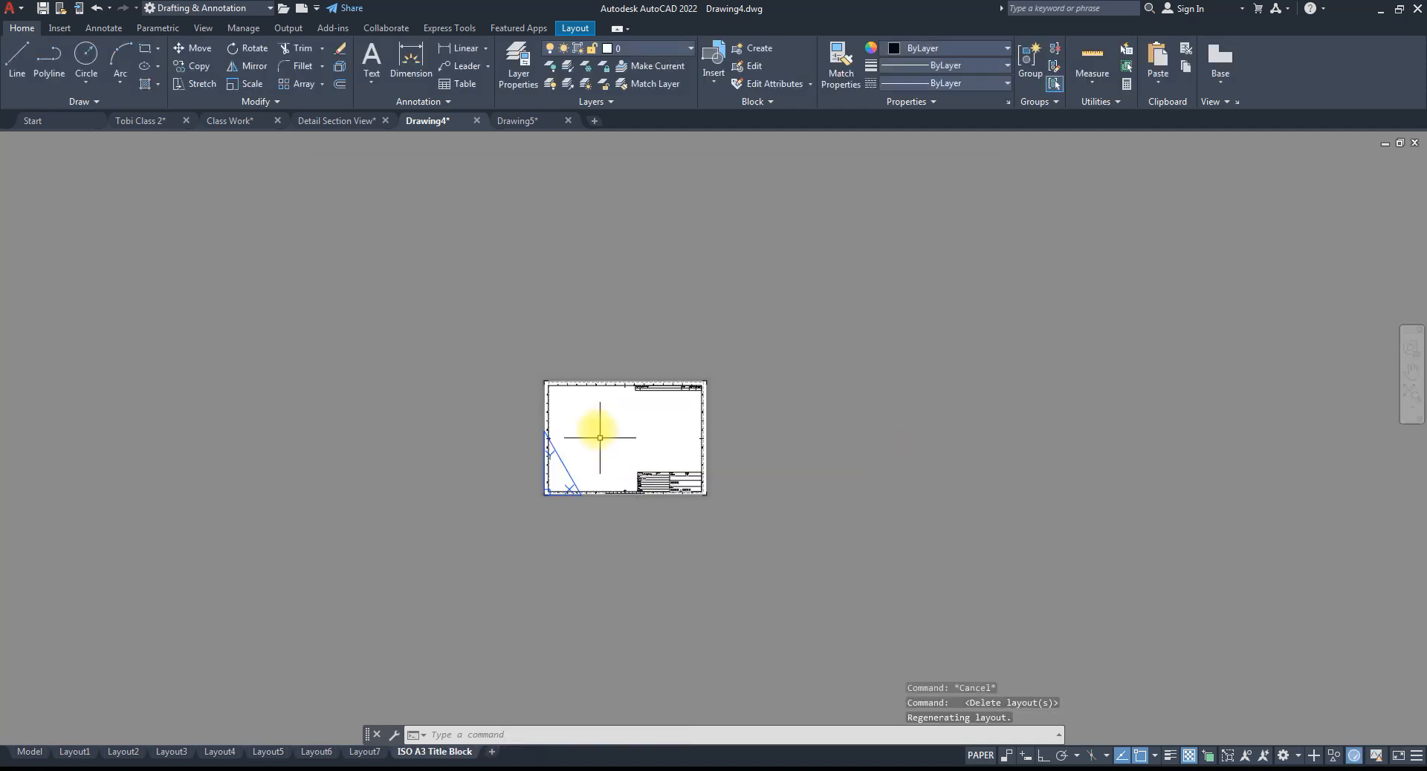
scroll(714, 436, down, 2)
- Rename Layout1 as "Name 1"
mouse_move(82, 754)
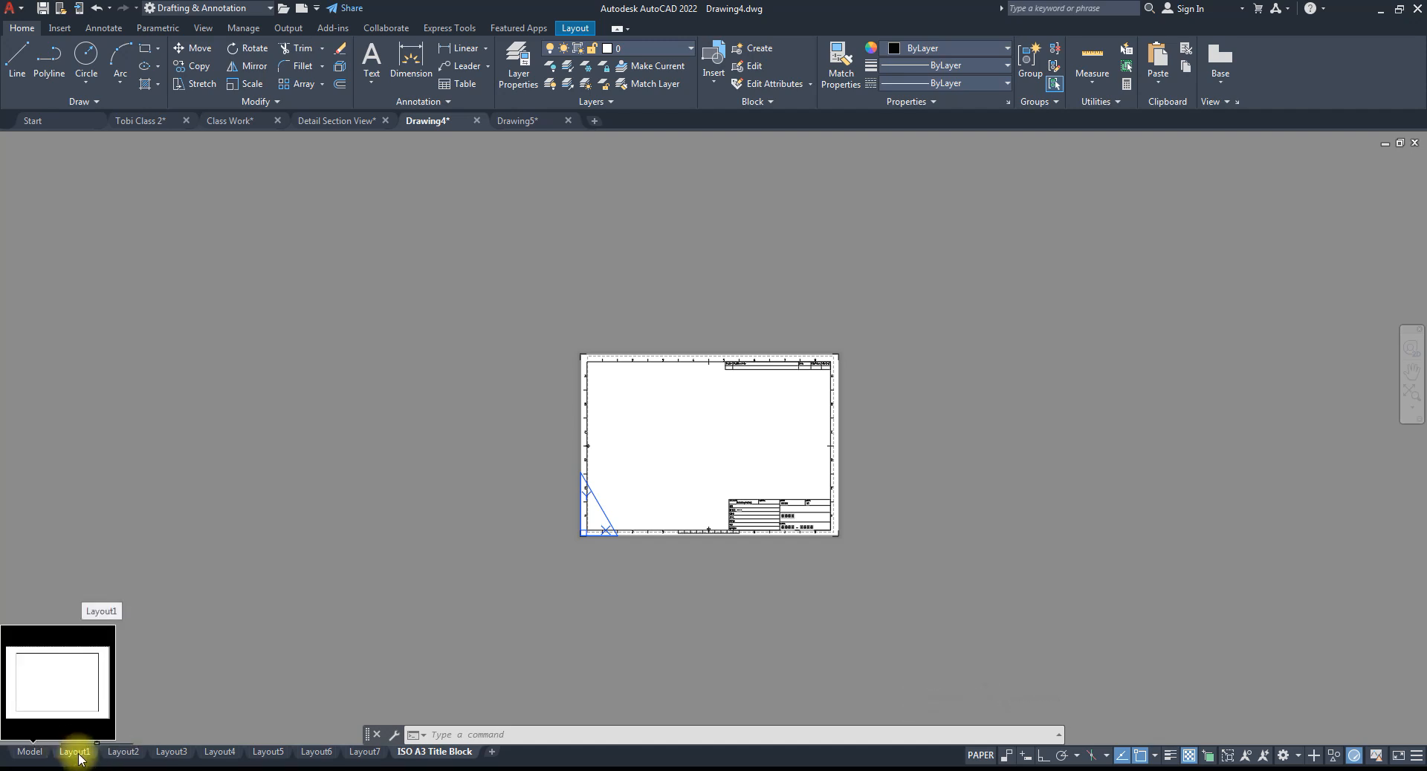
right_click(79, 755)
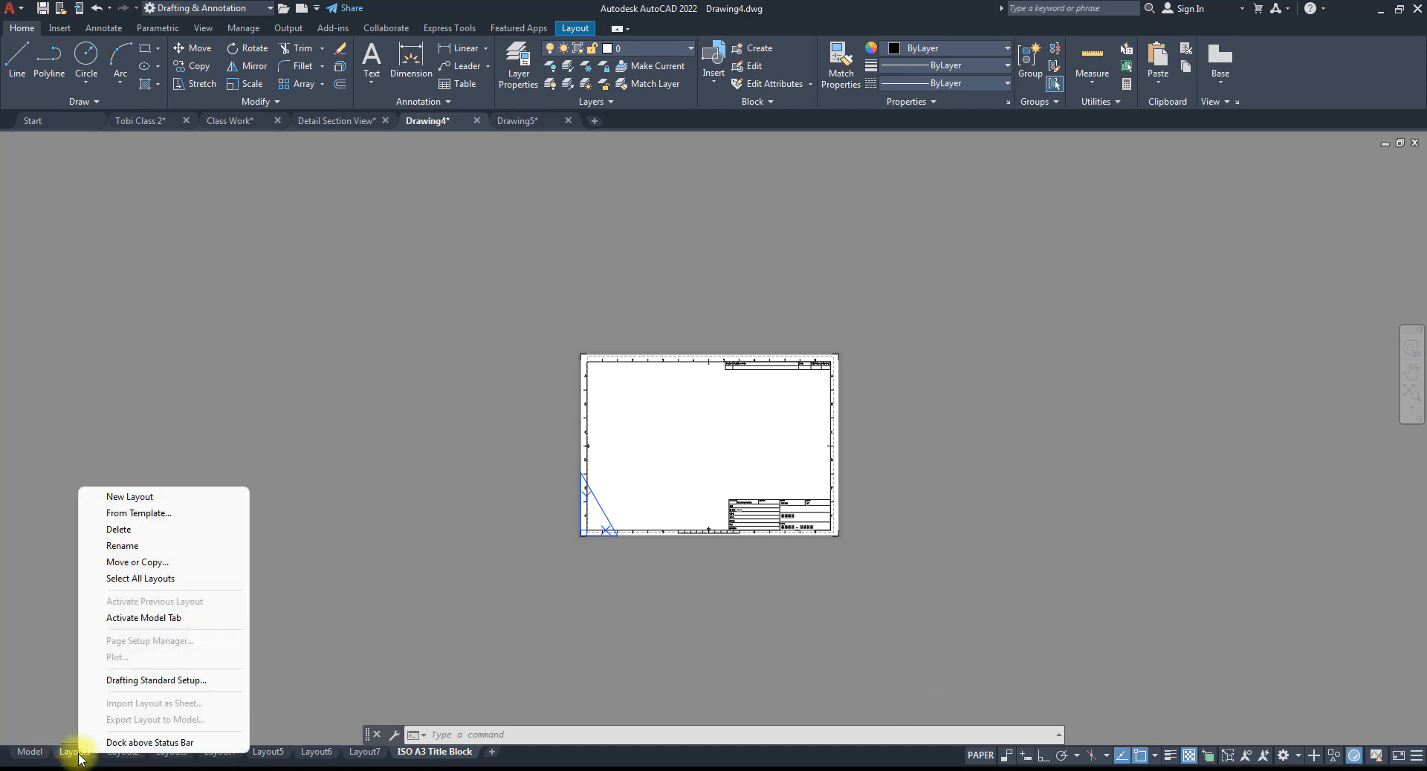
click(120, 548)
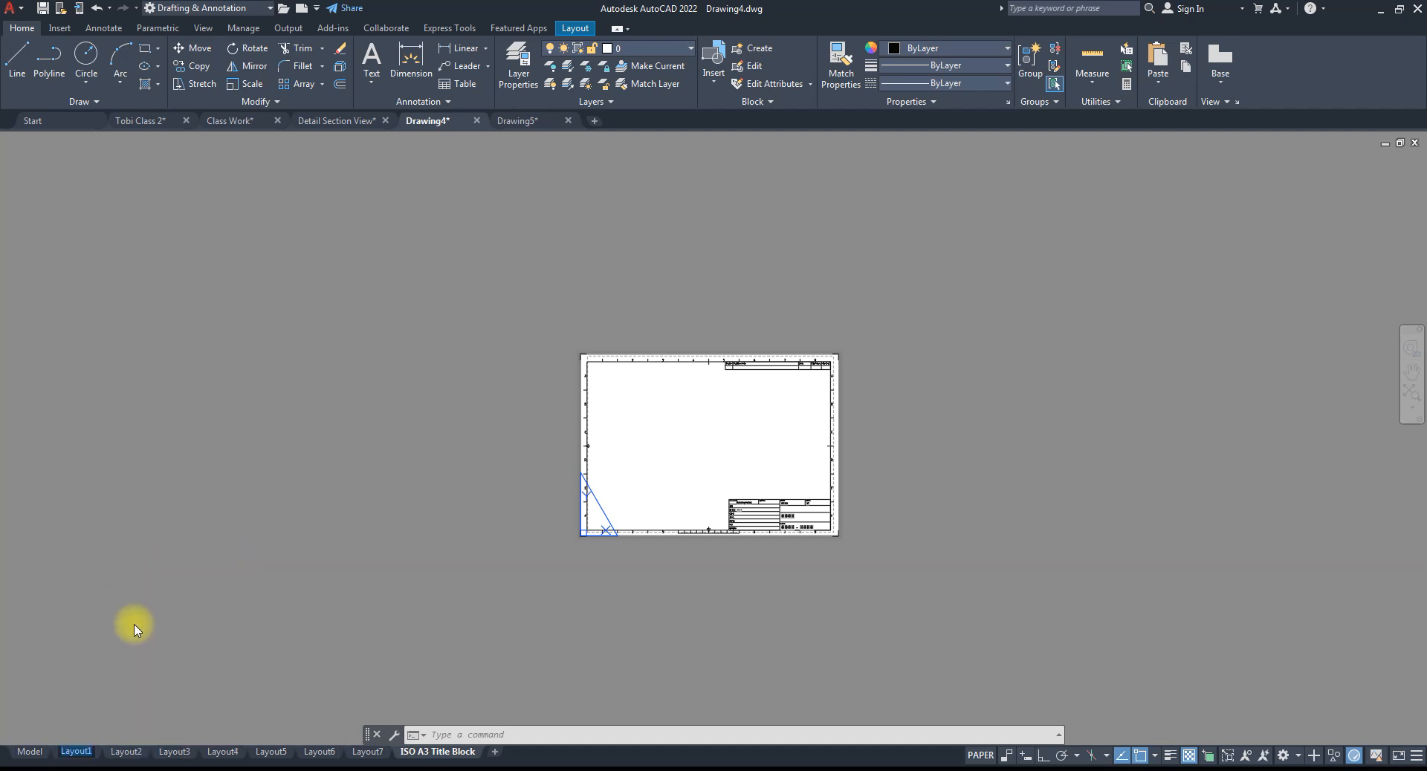
text(Name1)
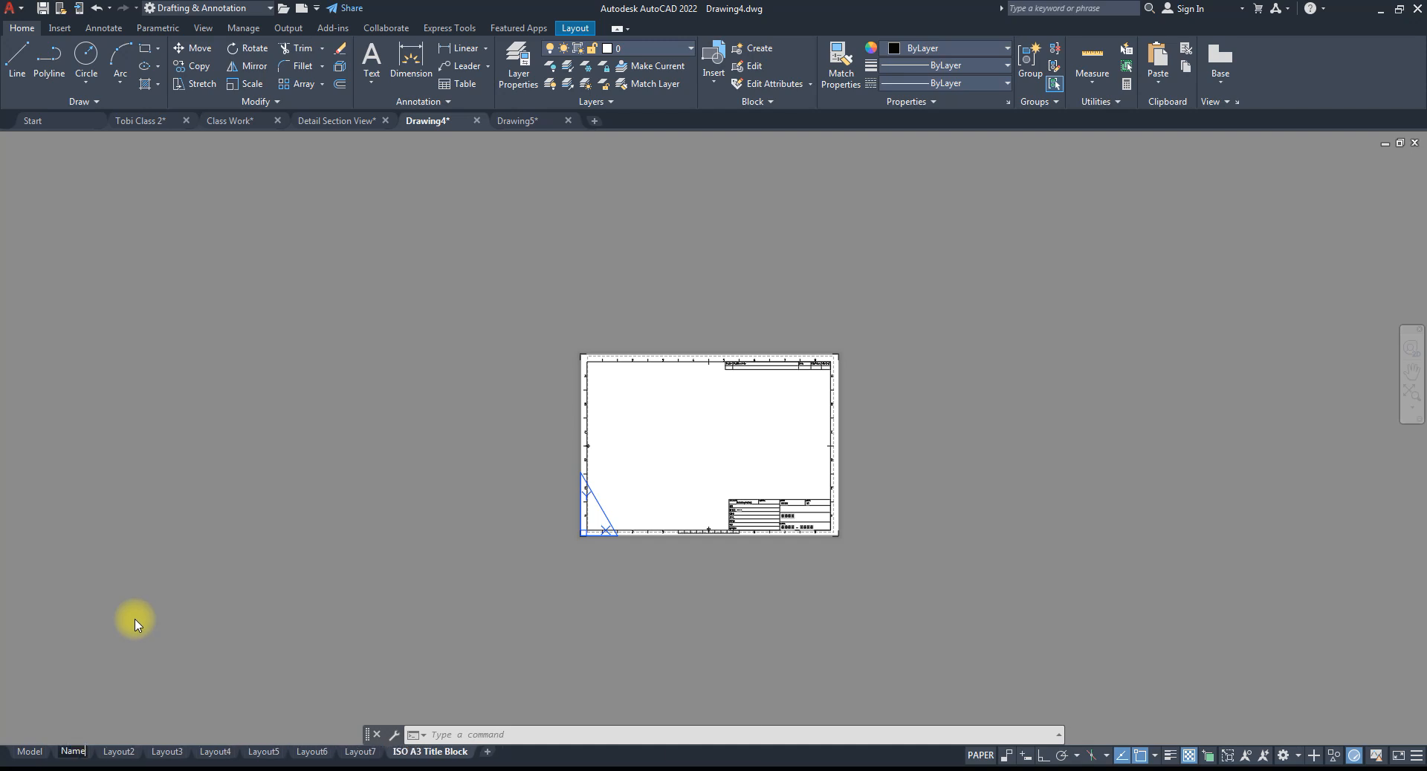
key(Return)
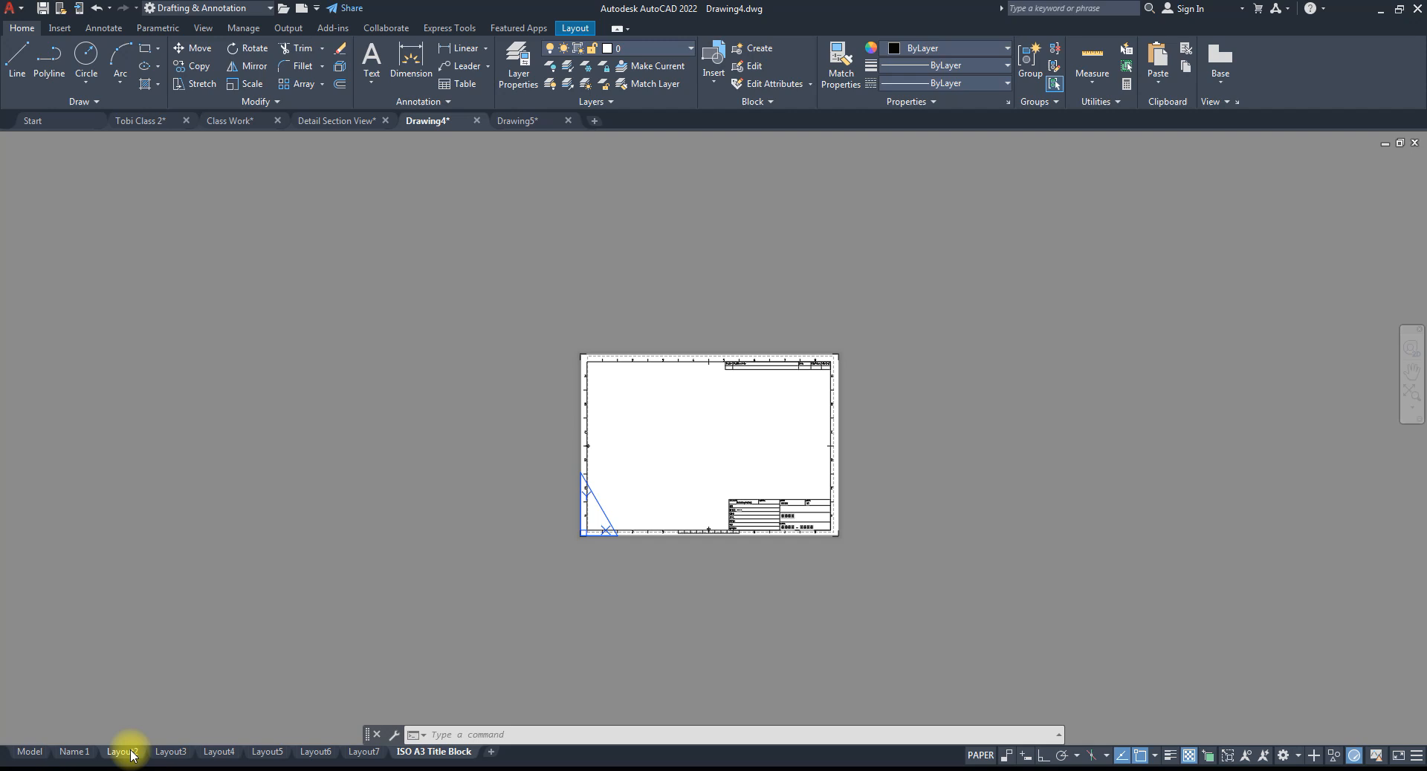
- Open Layout2 and rename it as "Name 2"
mouse_move(128, 755)
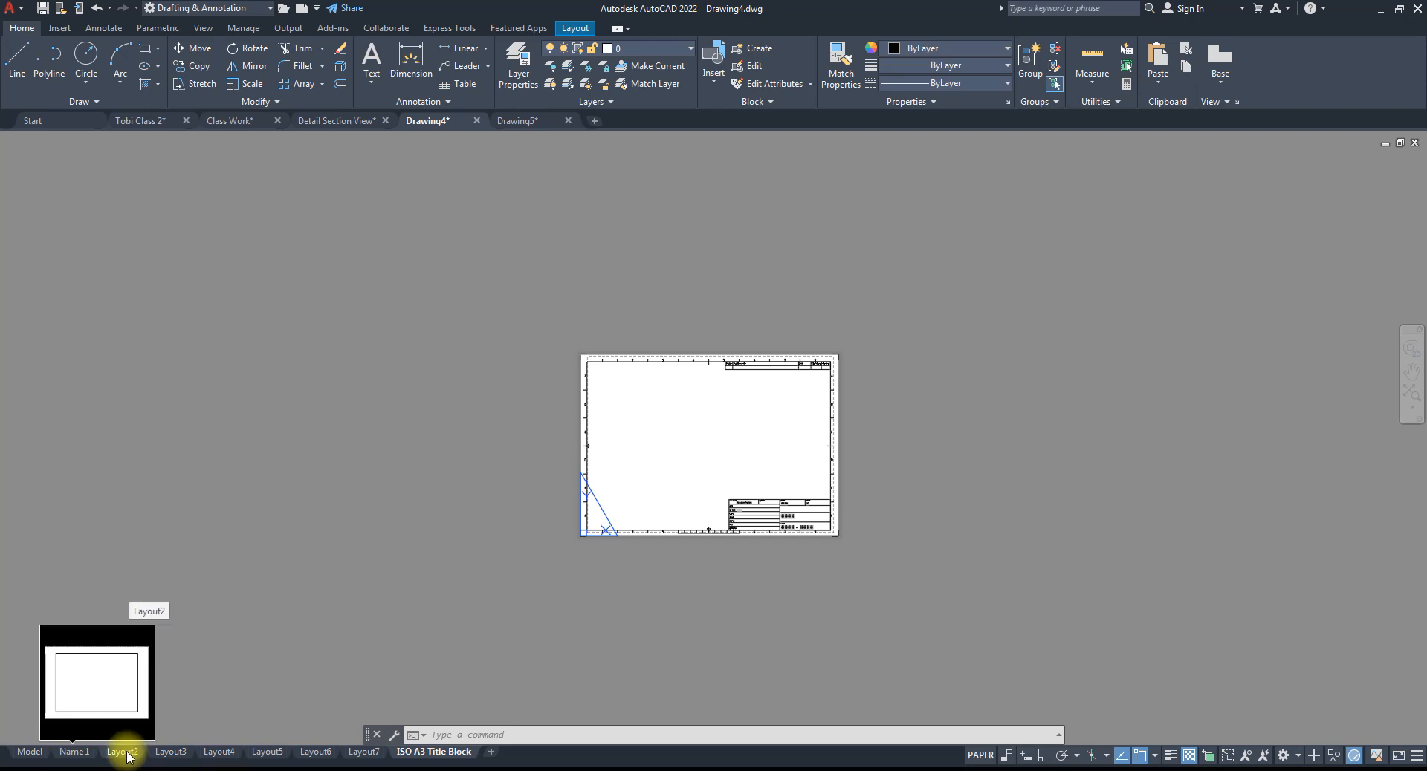
click(127, 753)
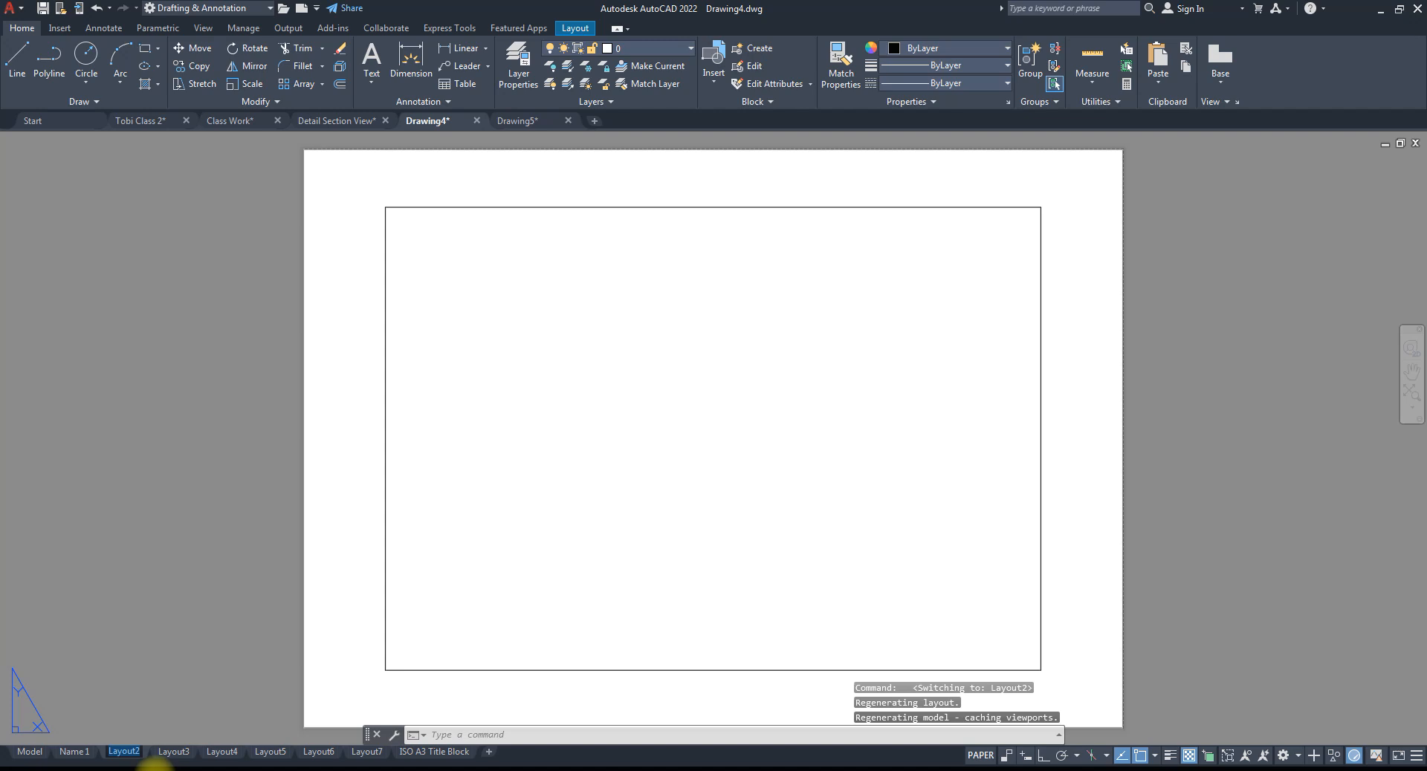
text(Name 2)
key(Return)
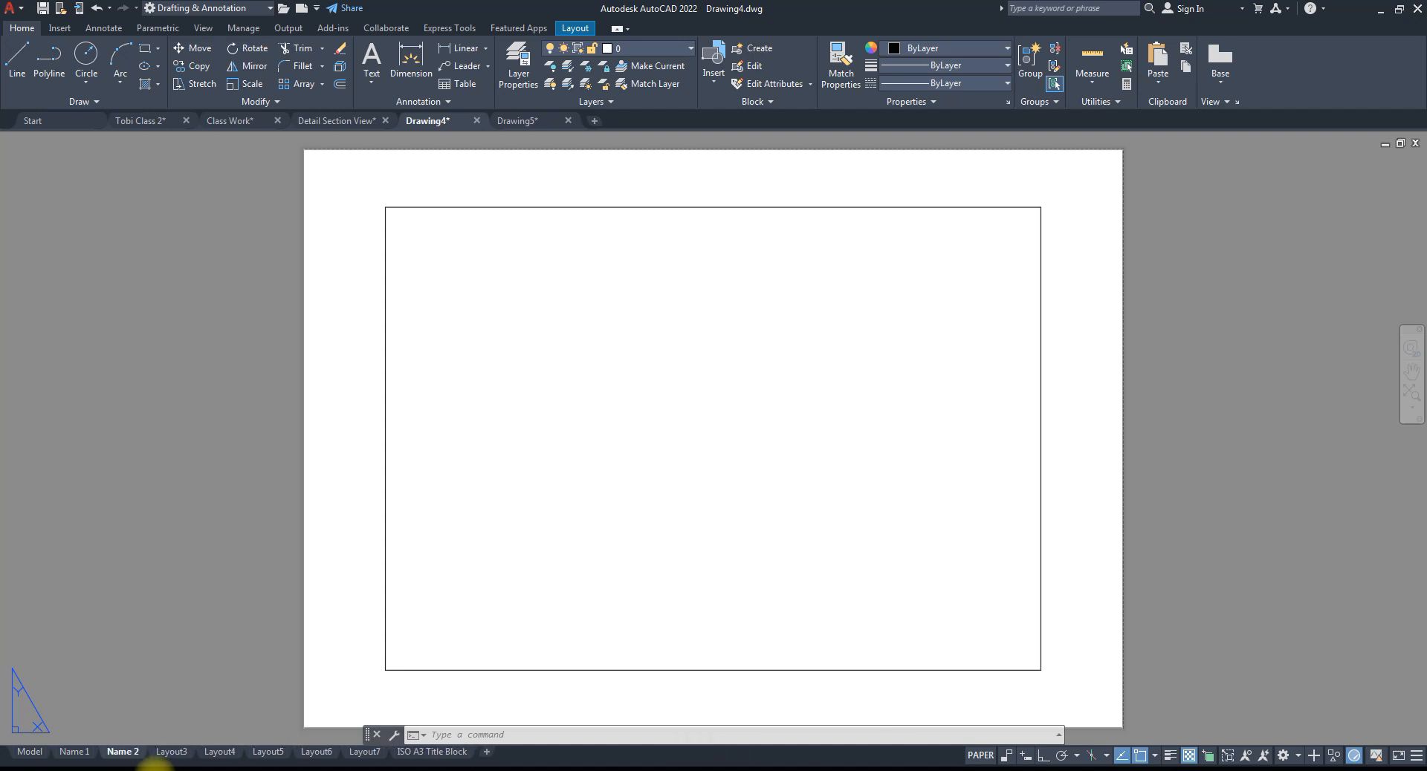
- Look through the remaining numbered layouts, return to Layout3 and delete it
click(172, 752)
click(220, 752)
click(269, 752)
click(172, 753)
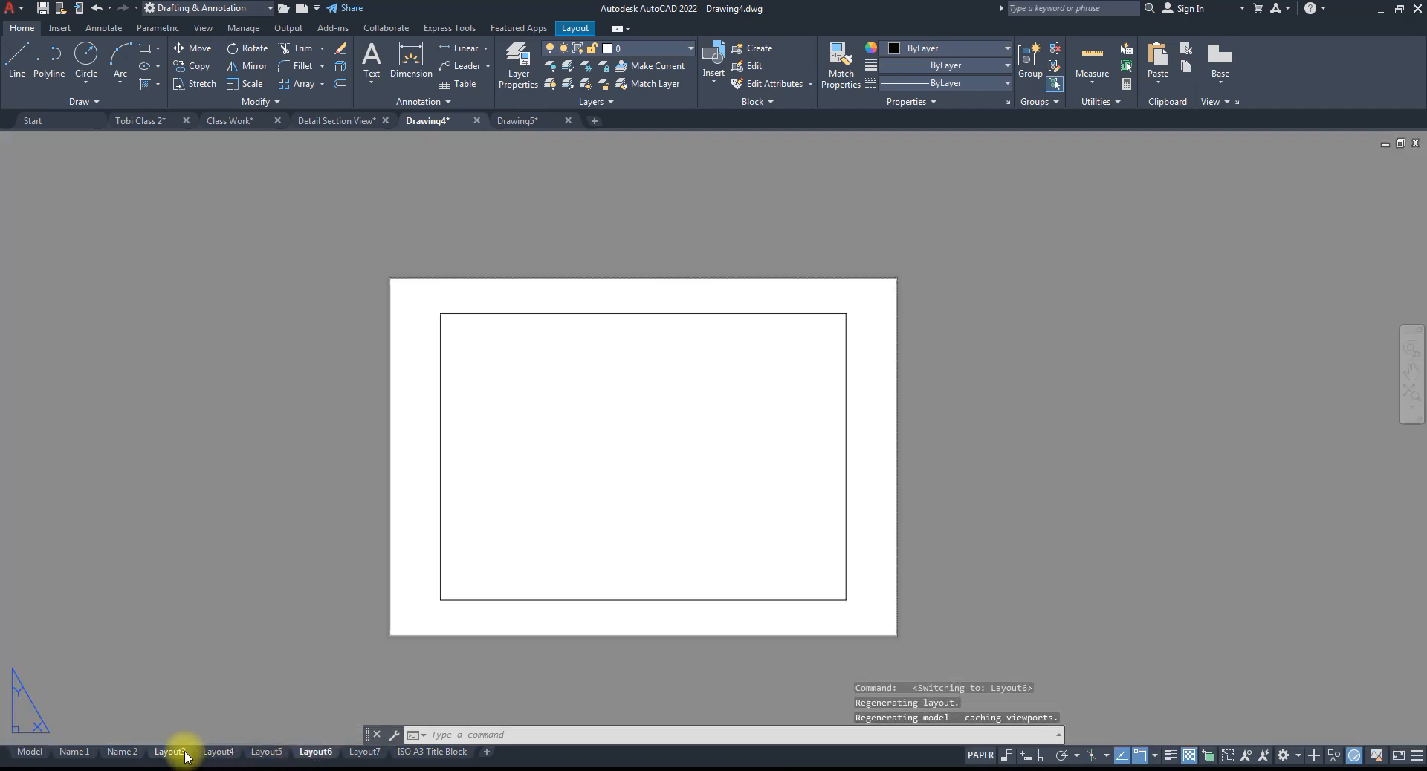
right_click(176, 755)
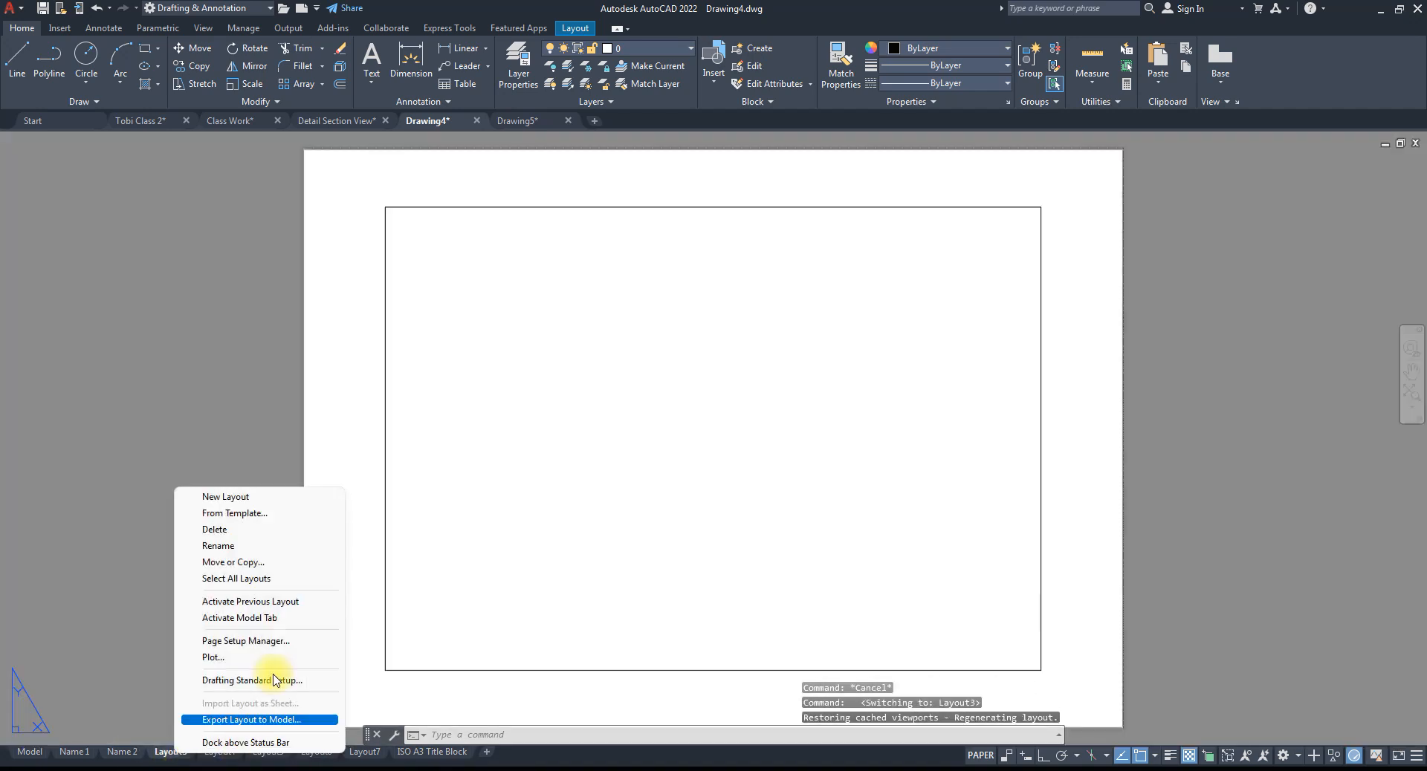
click(214, 529)
click(751, 443)
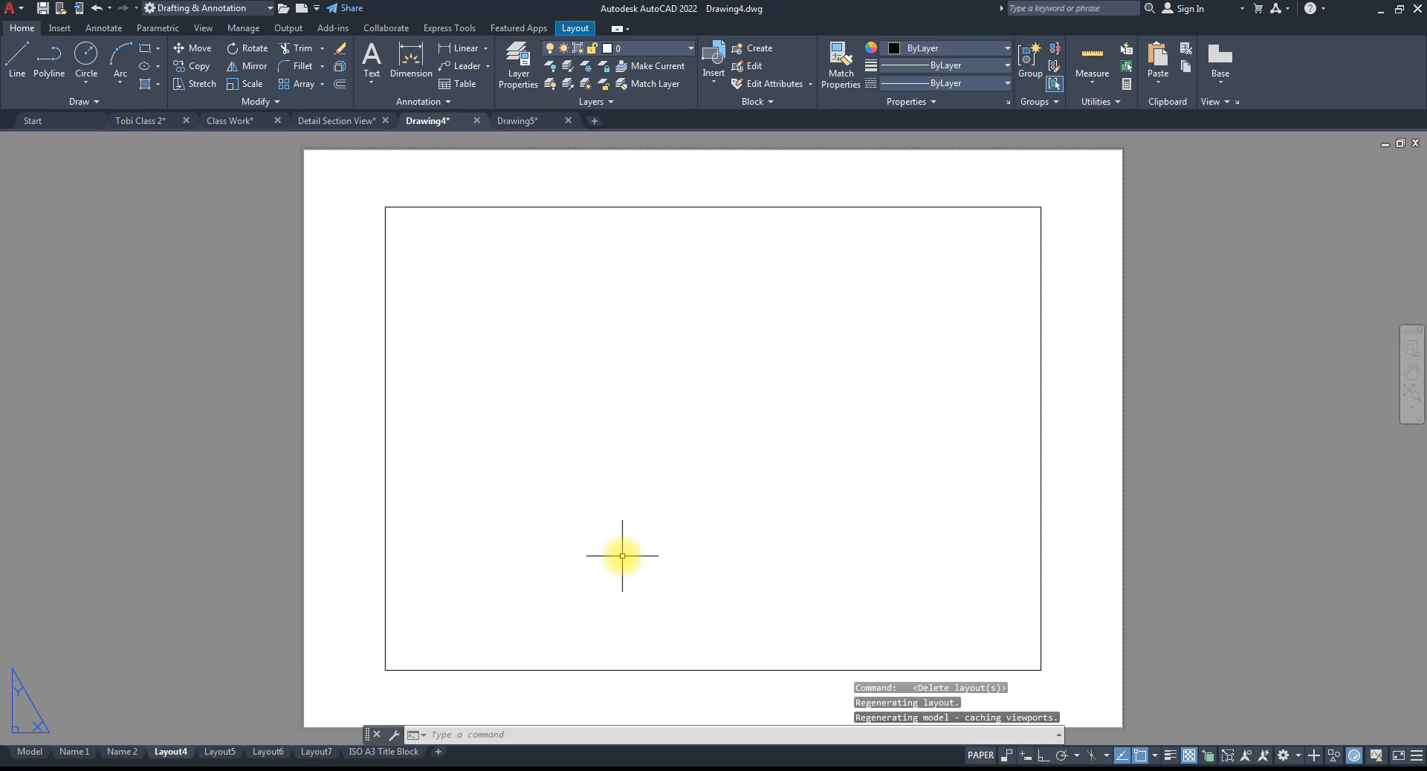
- Delete Layout4 and Layout5 from the drawing, confirming each deletion
right_click(172, 754)
click(221, 525)
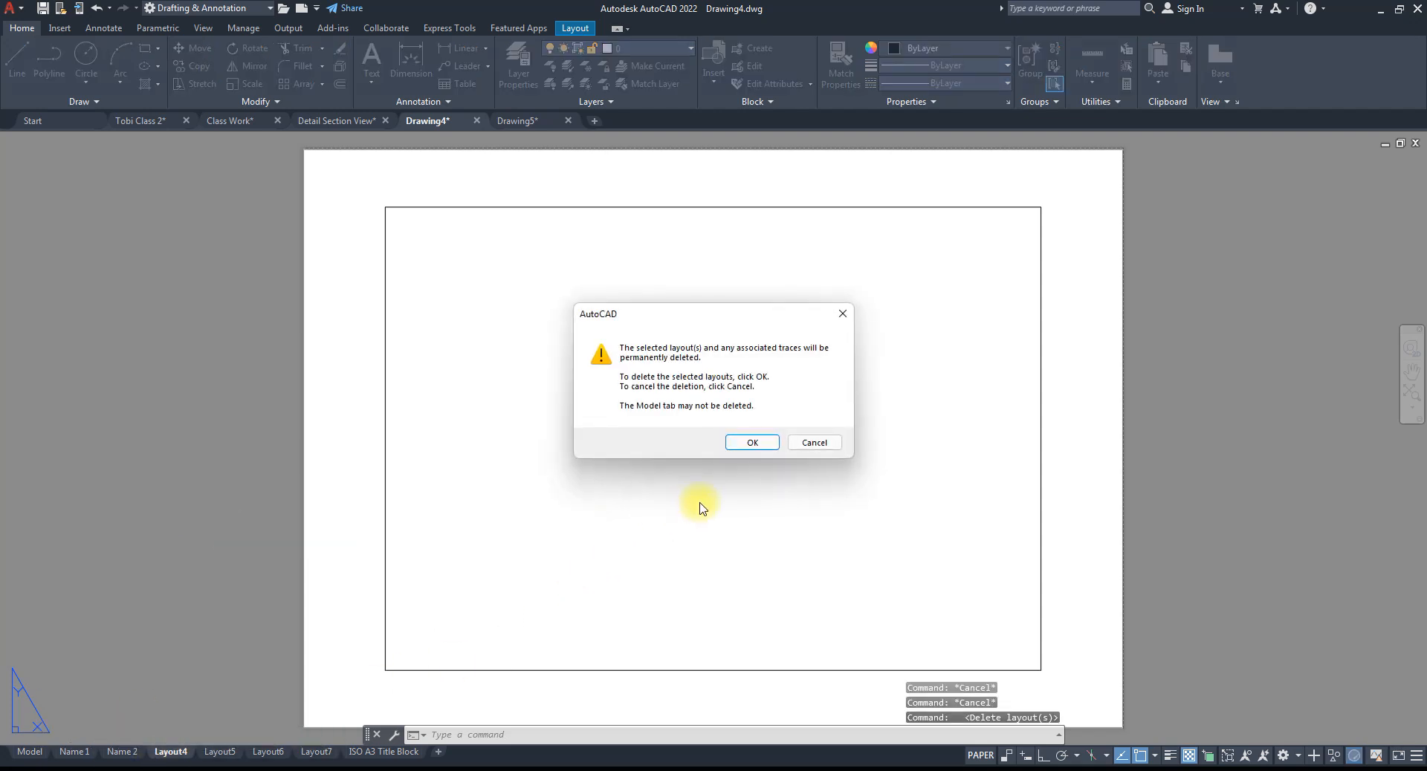
click(749, 444)
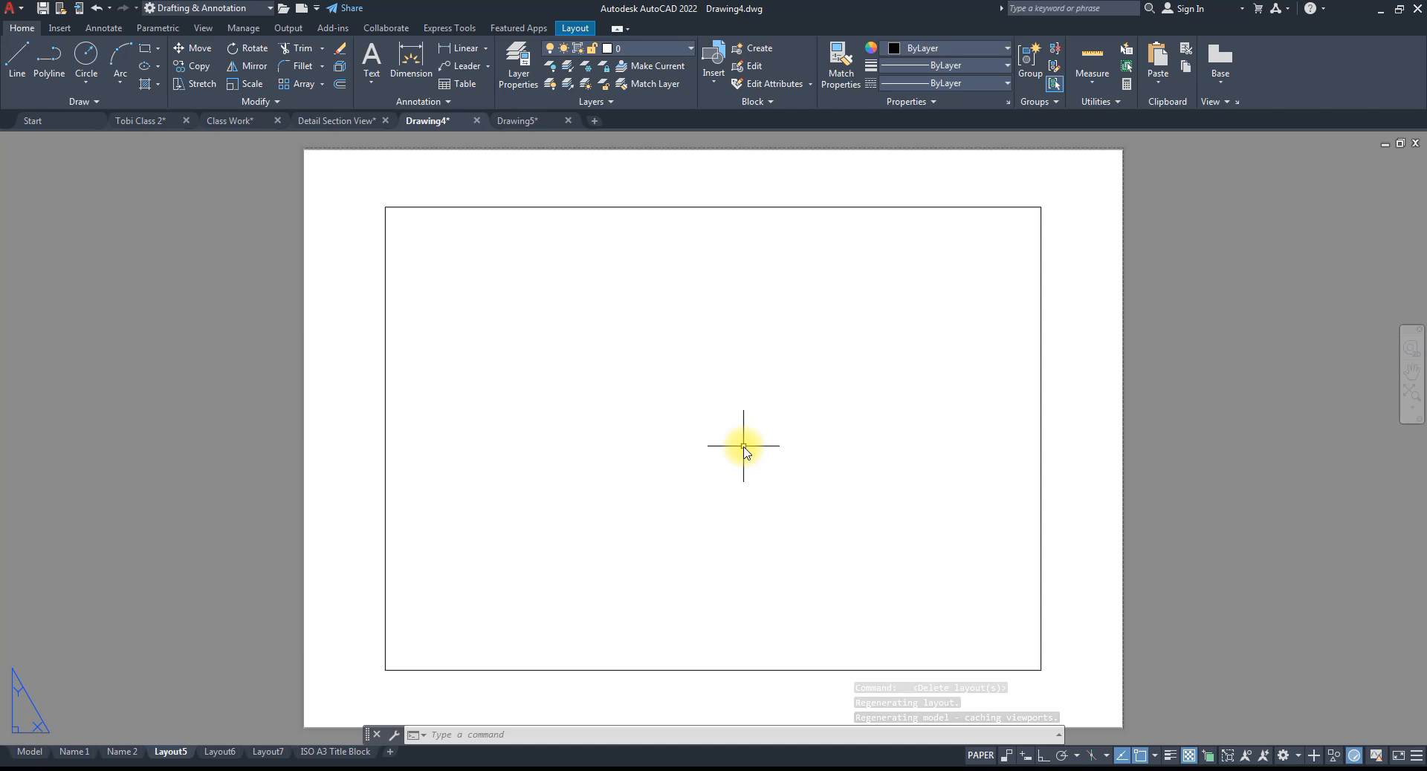
right_click(172, 755)
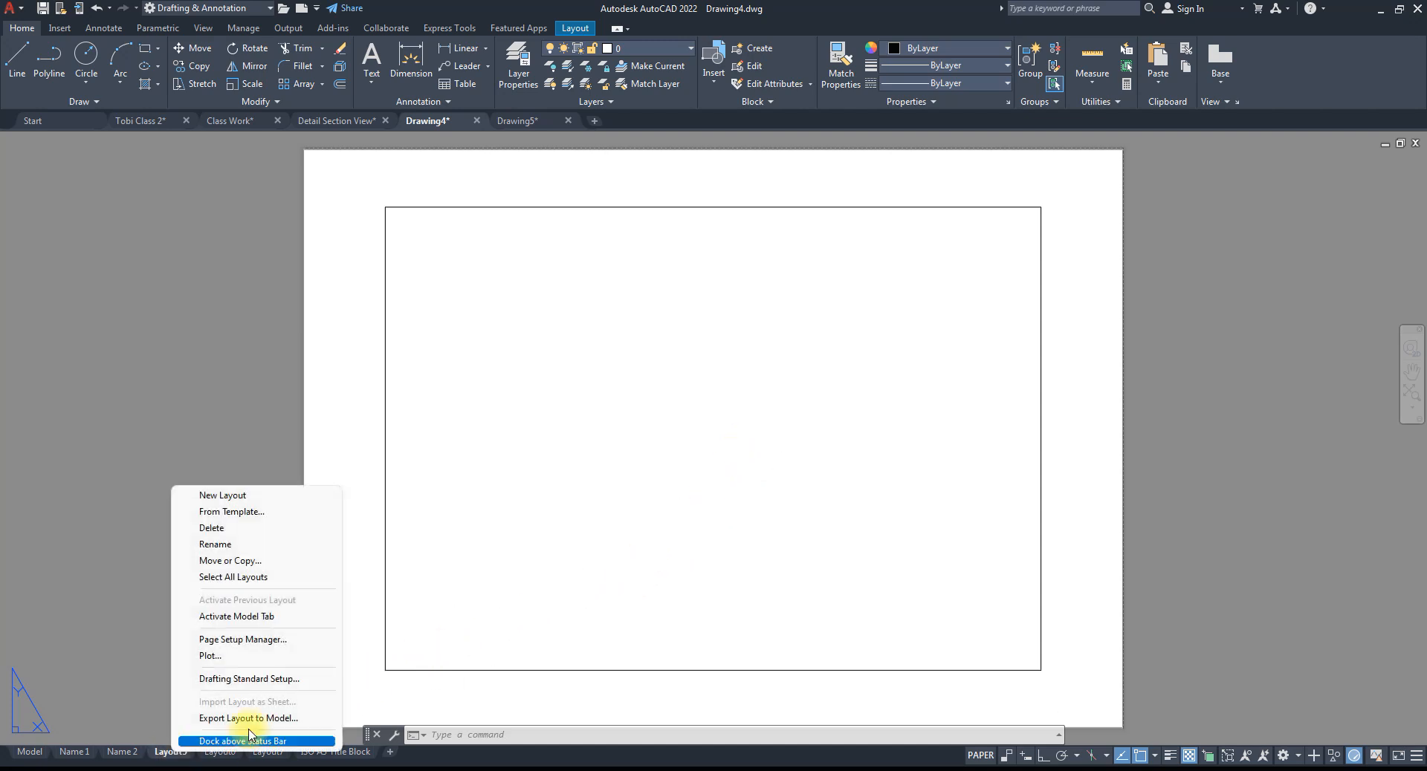
click(212, 528)
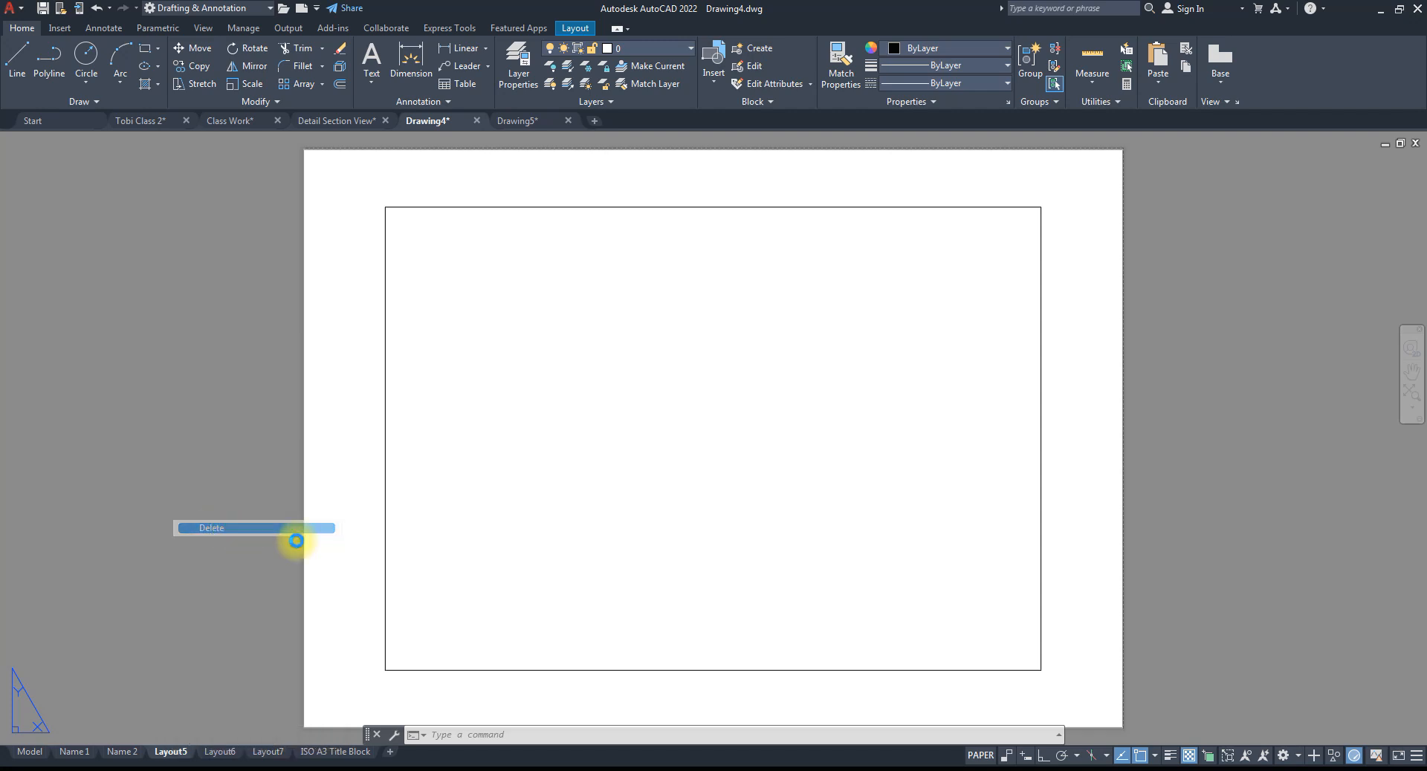
click(752, 443)
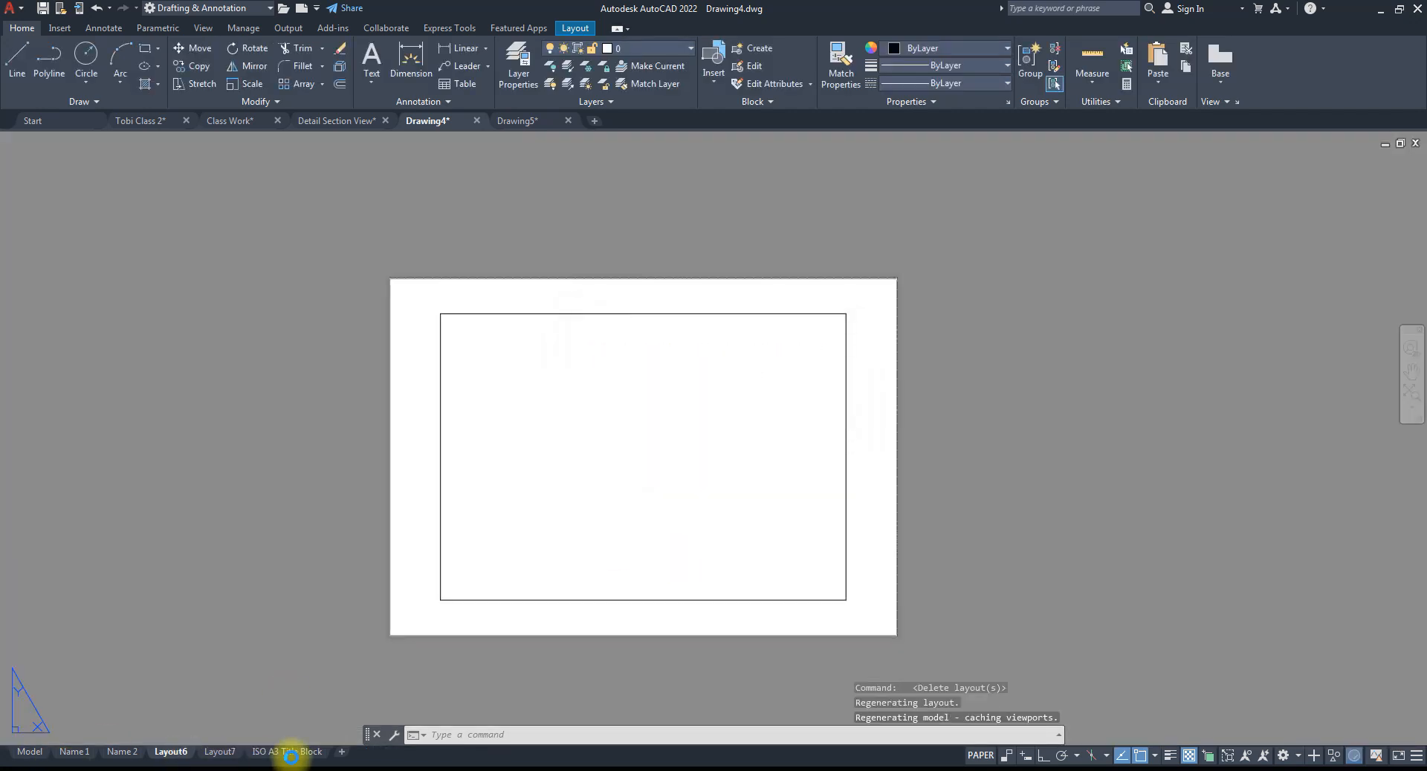
- Delete the remaining numbered layouts, Layout6 and Layout7, from the drawing and confirm each deletion
right_click(174, 755)
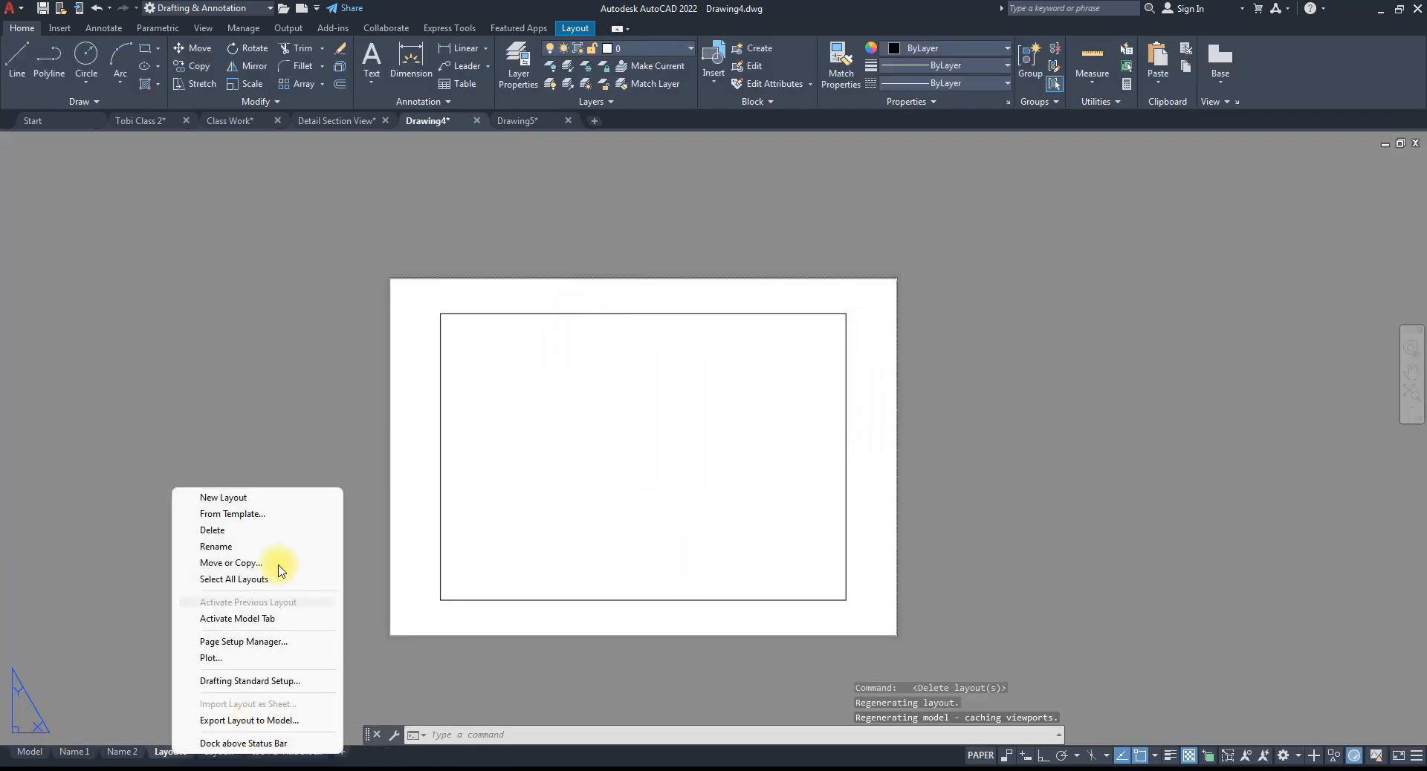
click(215, 547)
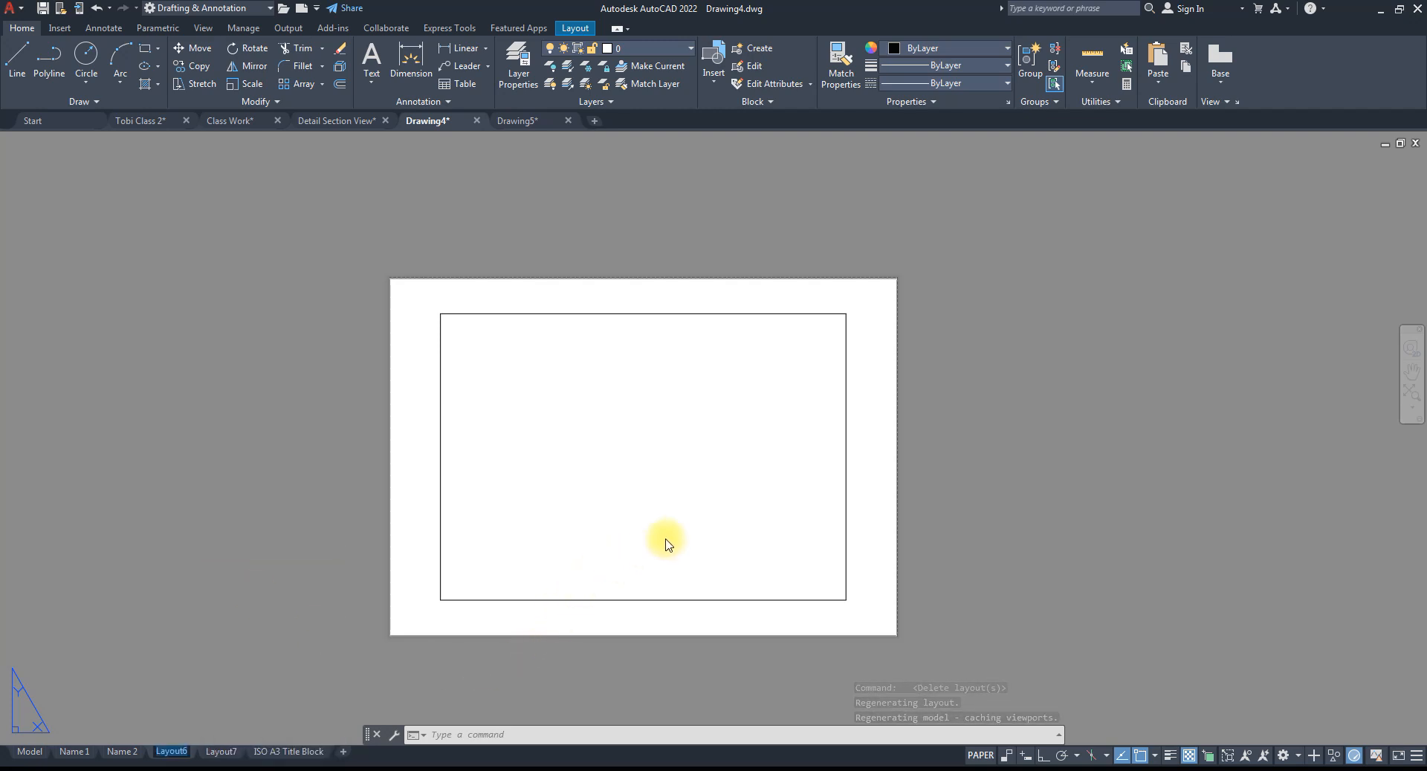
click(216, 752)
right_click(182, 753)
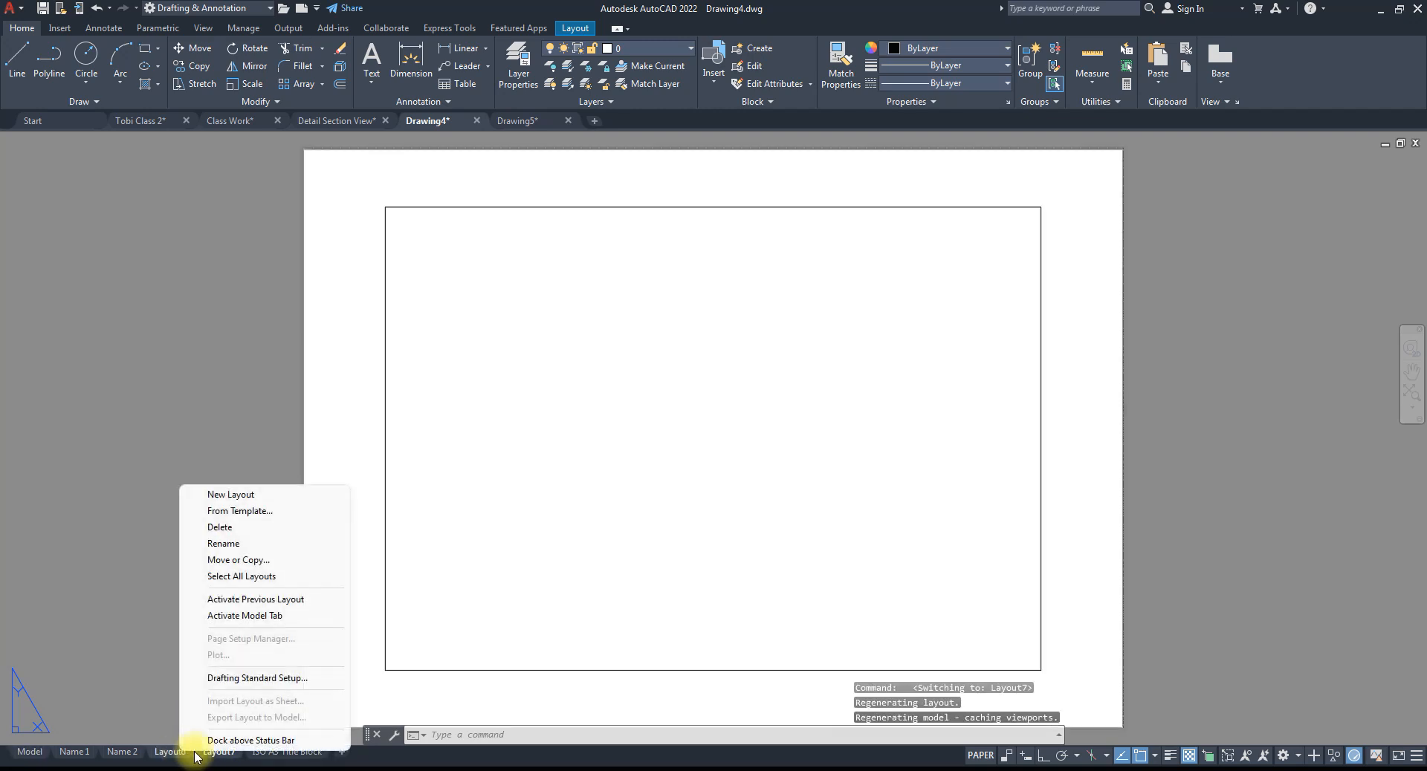
click(231, 527)
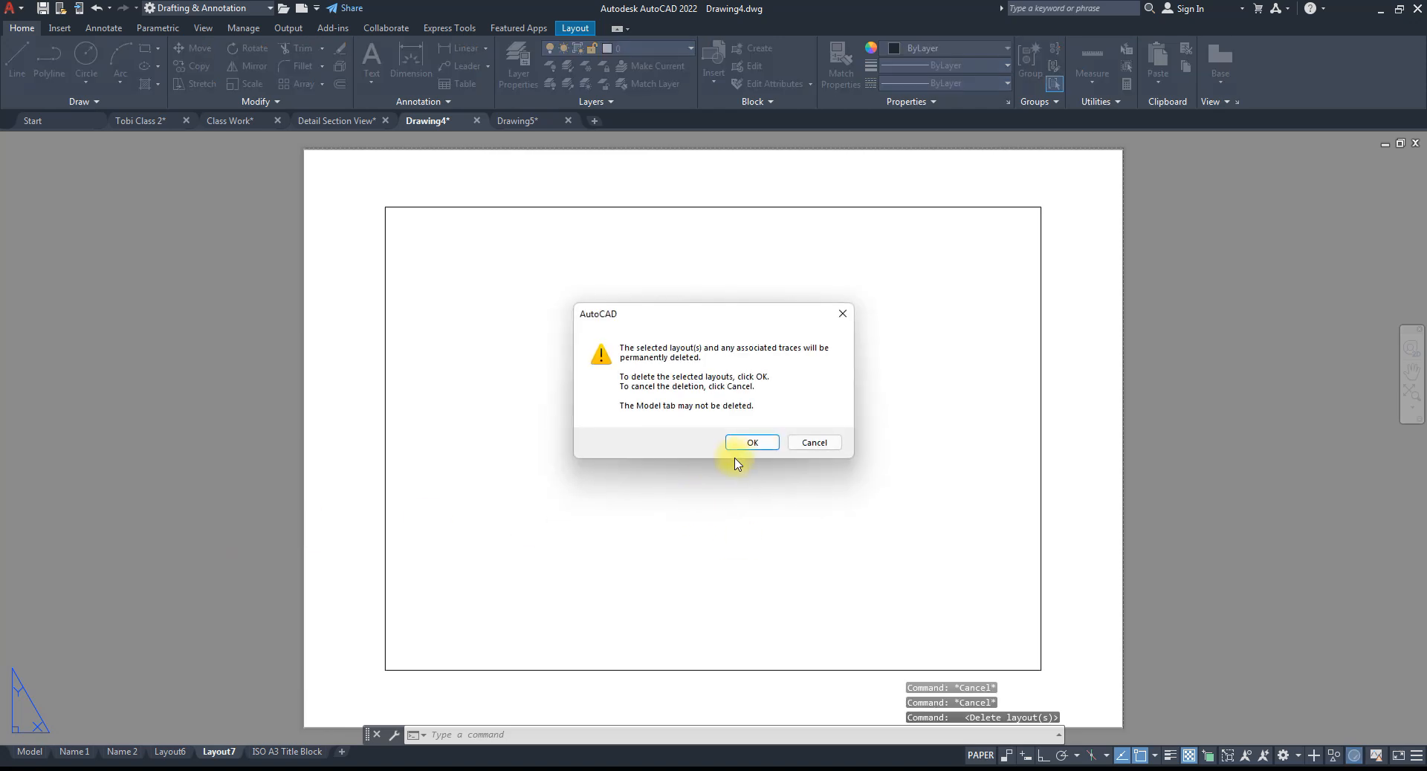
key(space)
right_click(171, 752)
click(244, 529)
key(space)
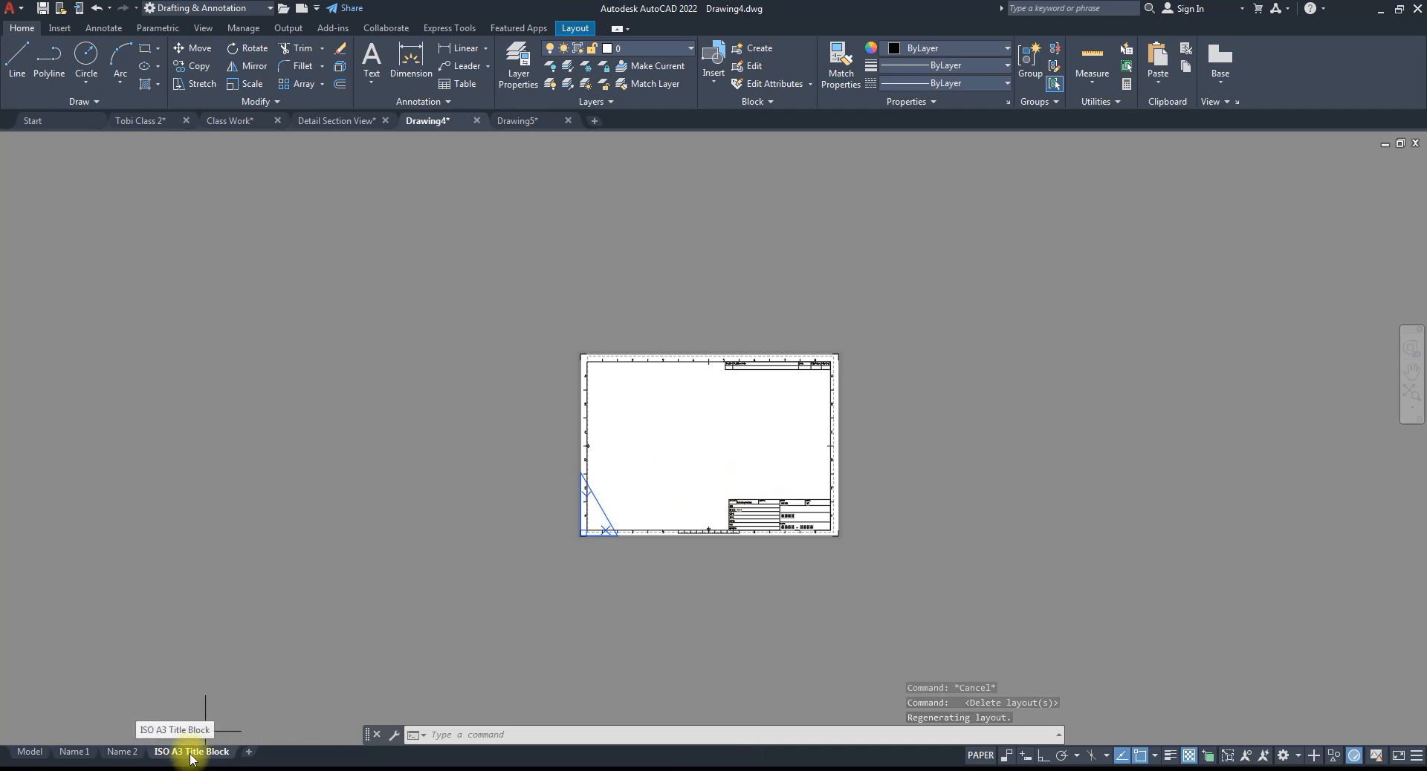
- Reorder the layouts by moving ISO A3 Title Block in front of Name 1 and Name 1 back to first place
right_click(191, 754)
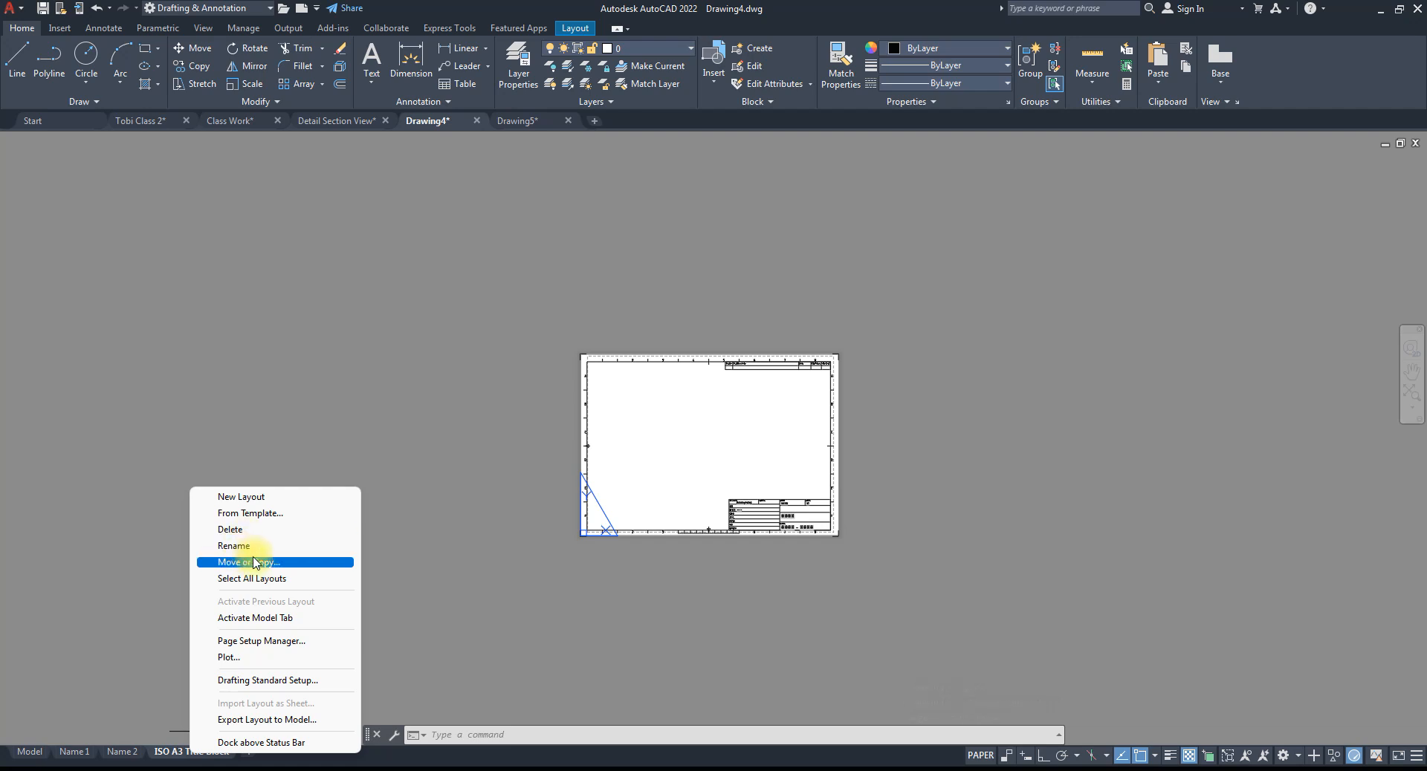
click(478, 445)
click(365, 517)
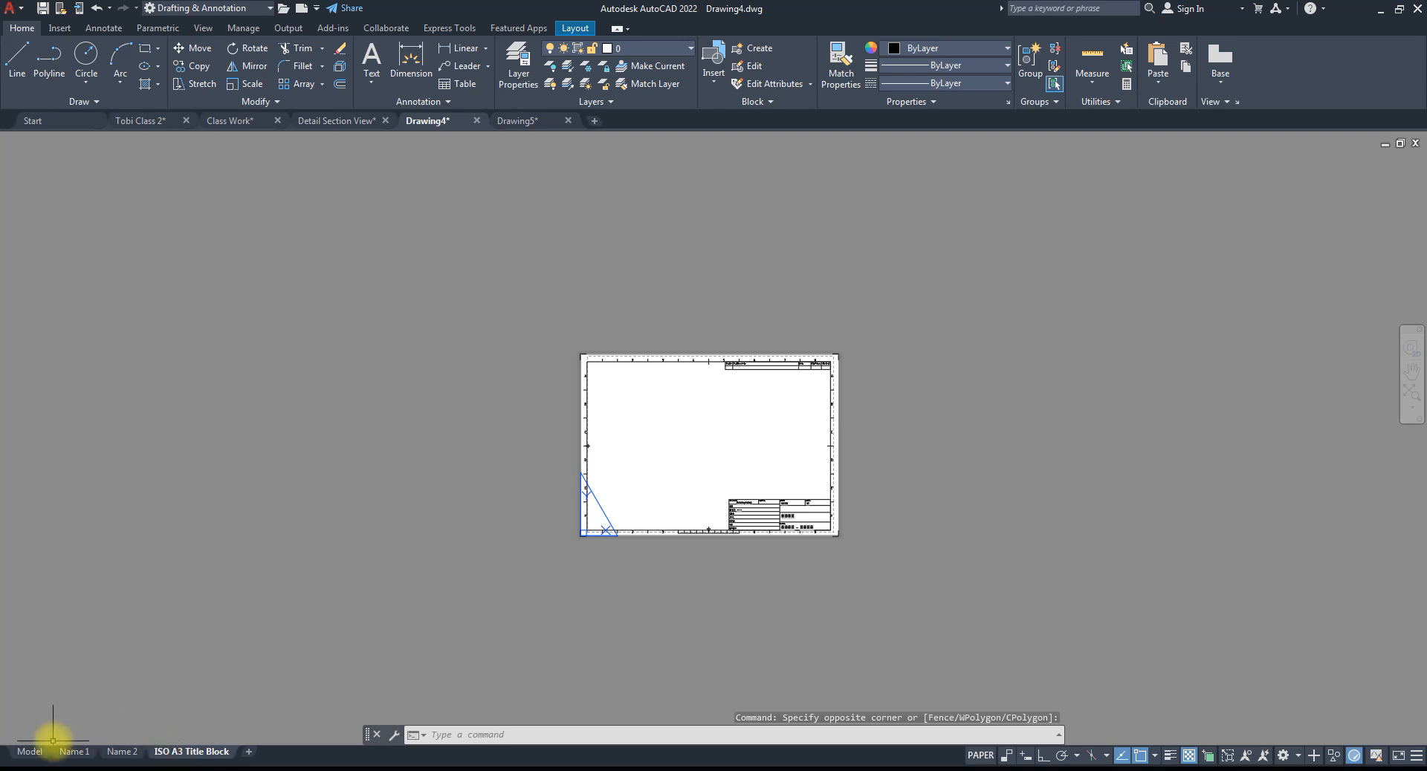
drag(168, 764, 59, 758)
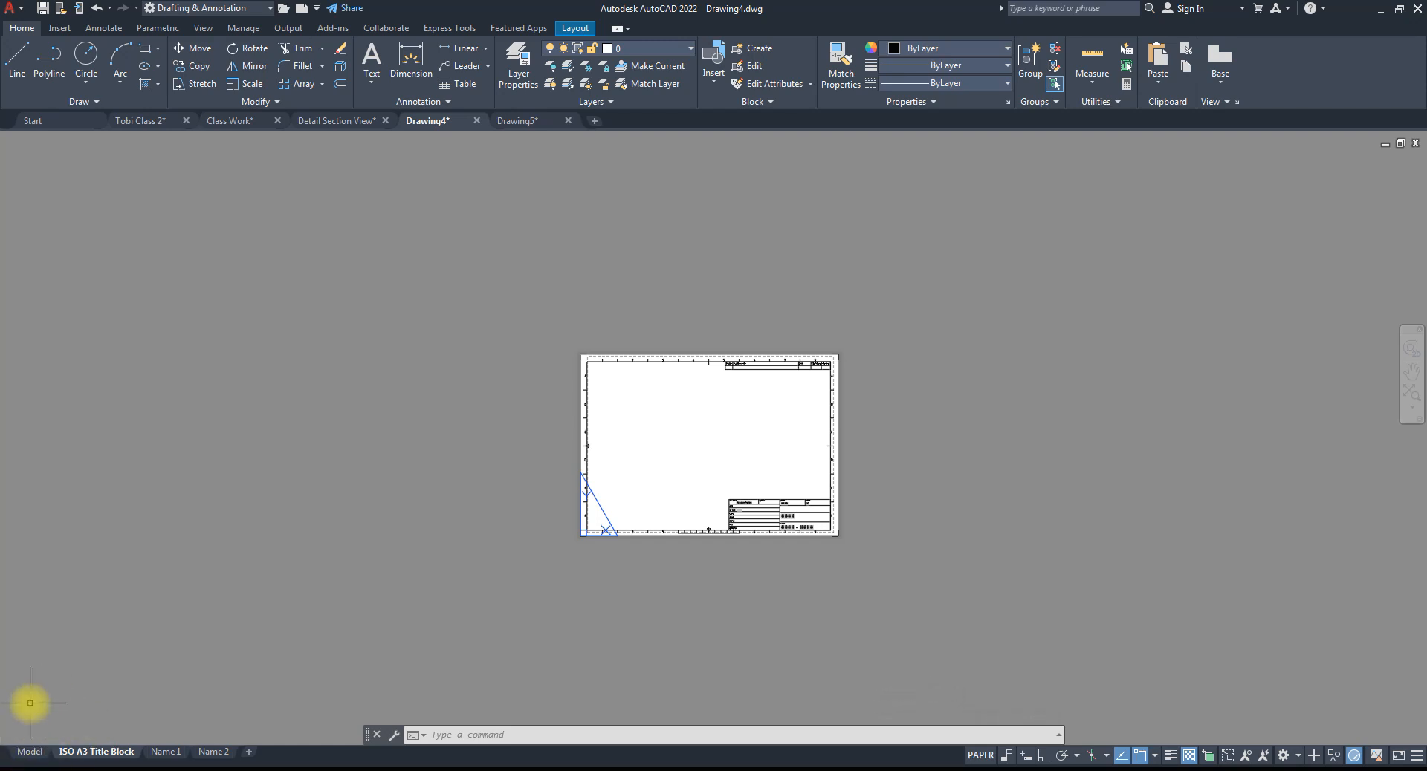
click(171, 753)
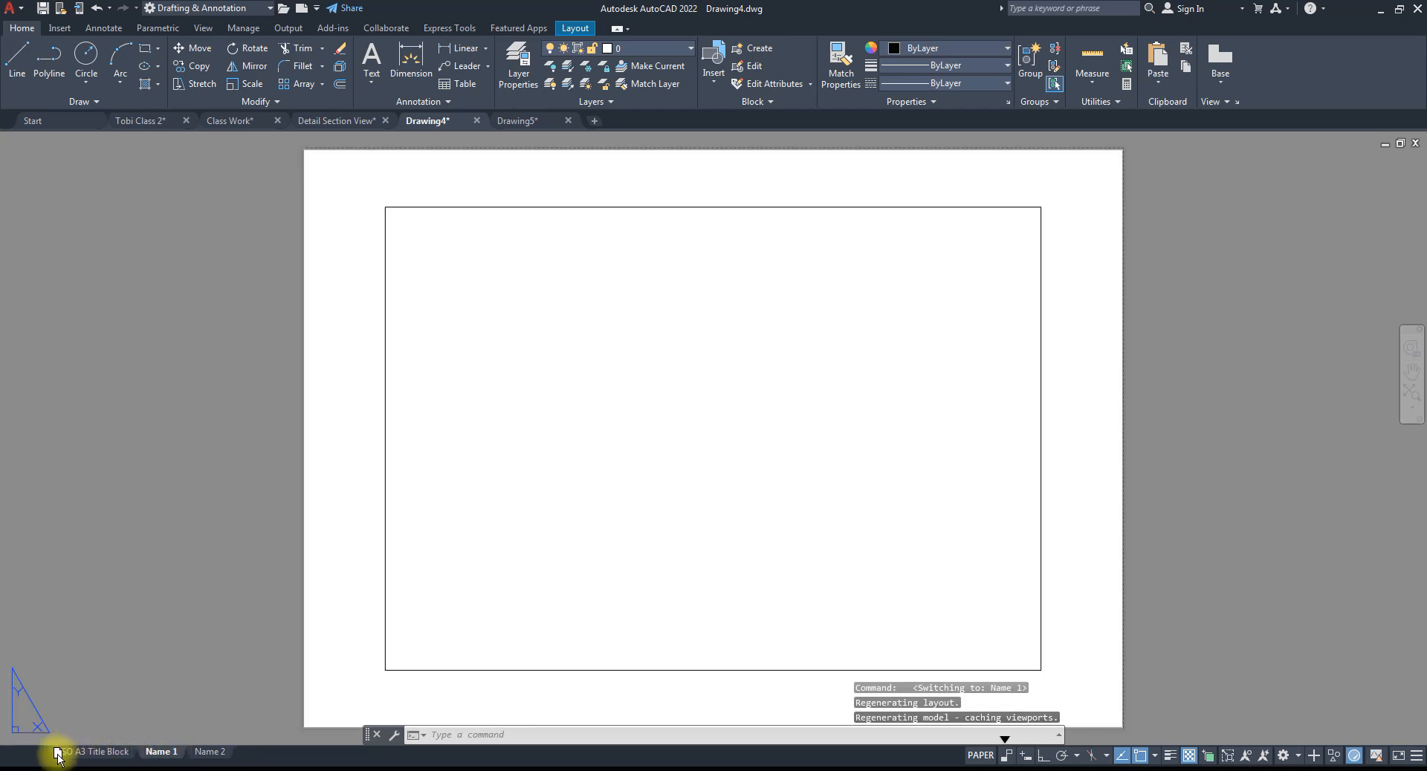
drag(58, 756, 57, 760)
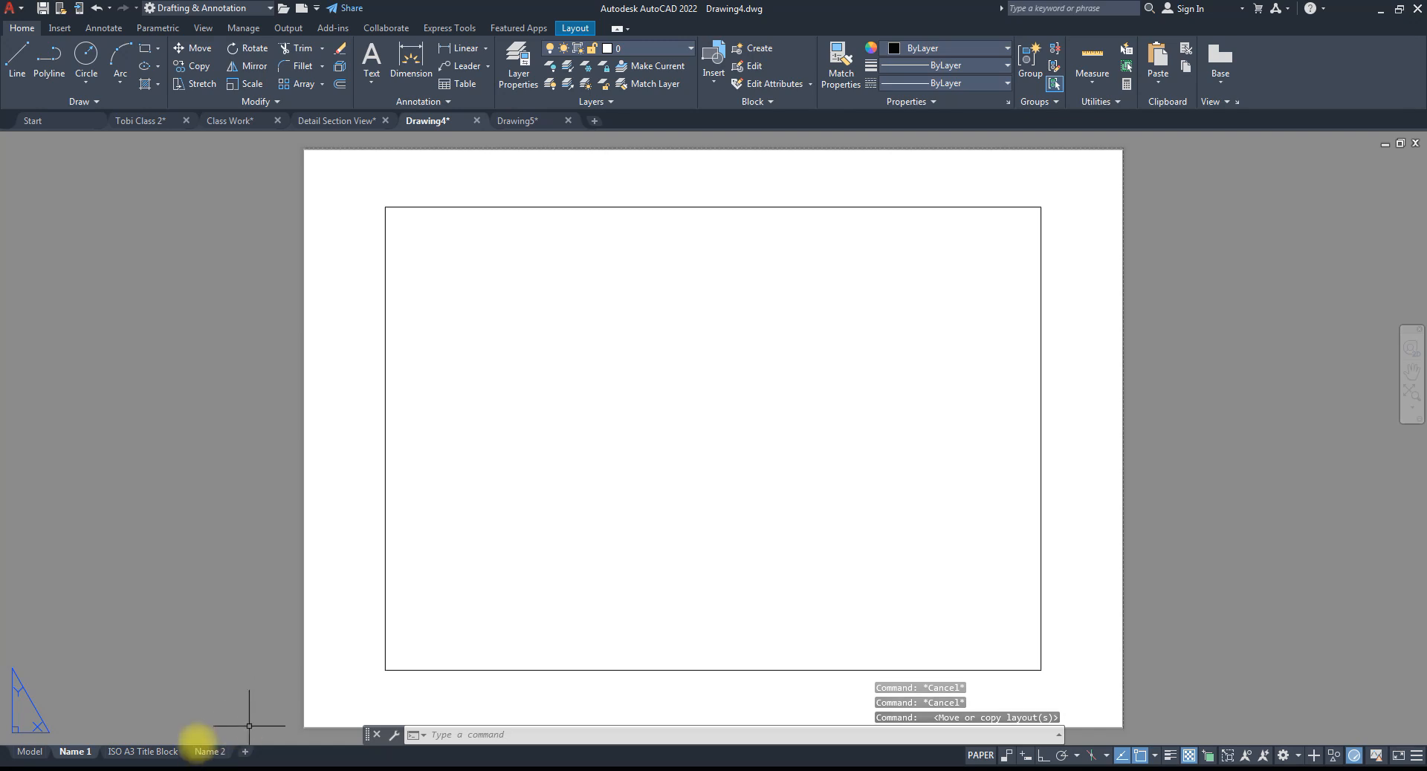
- Create a copy of the ISO A3 Title Block layout, placed before the original ISO A3 Title Block layout
right_click(142, 753)
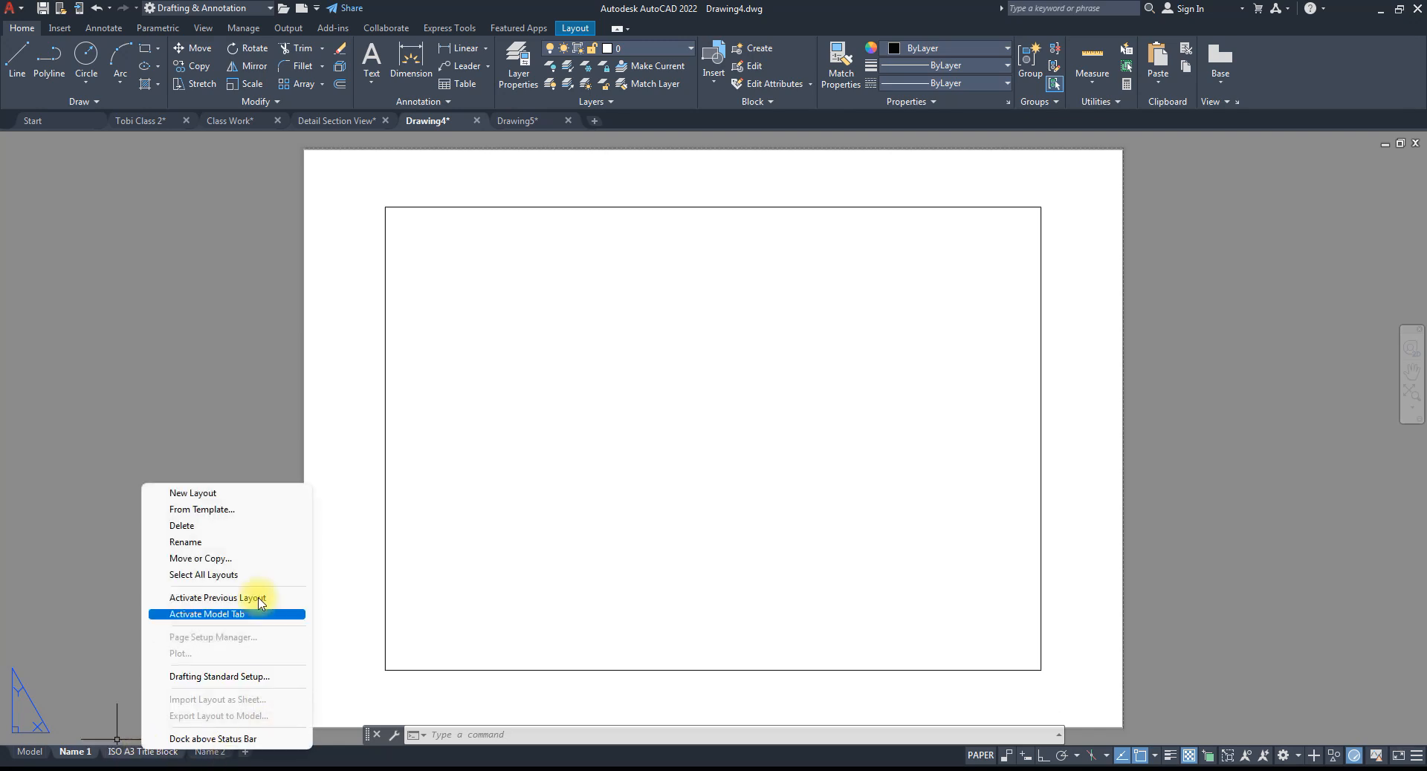
click(219, 562)
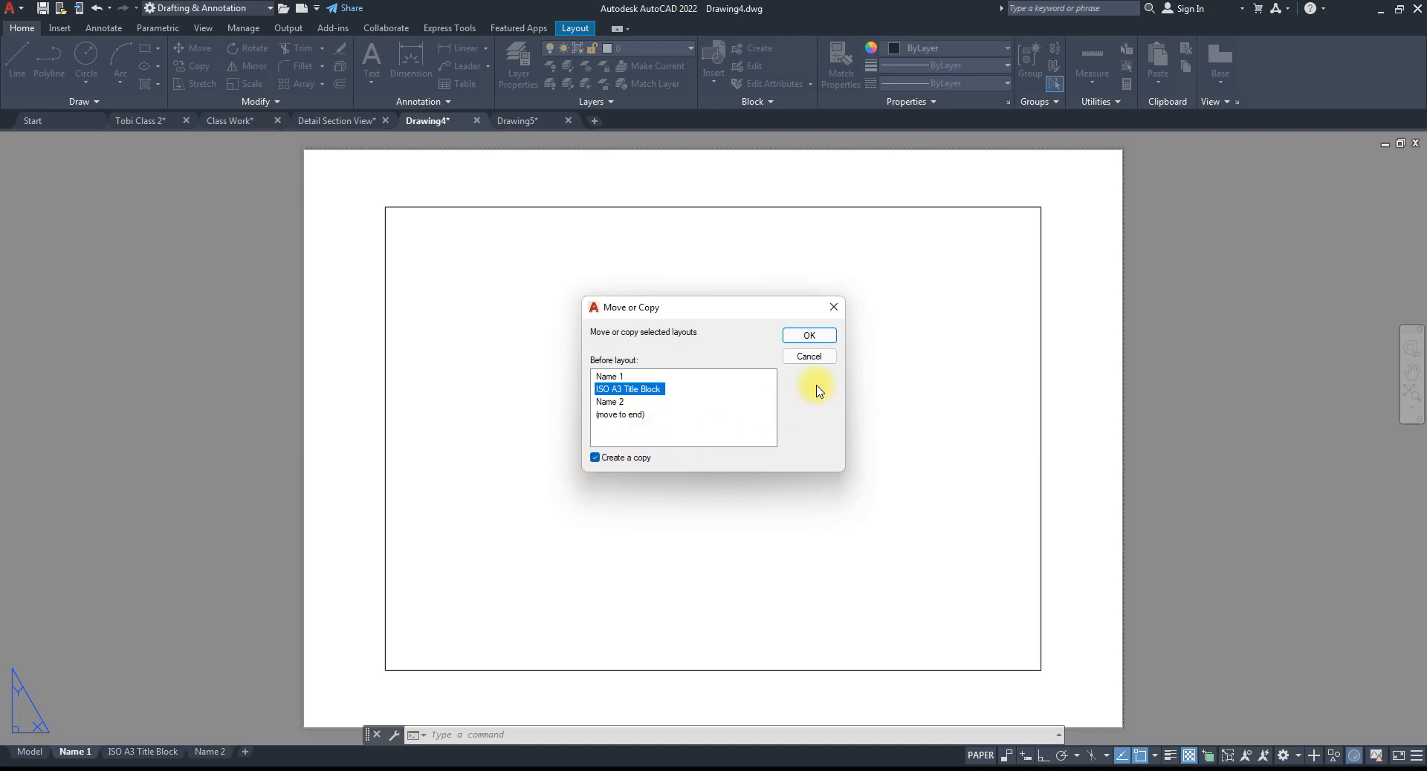
click(809, 336)
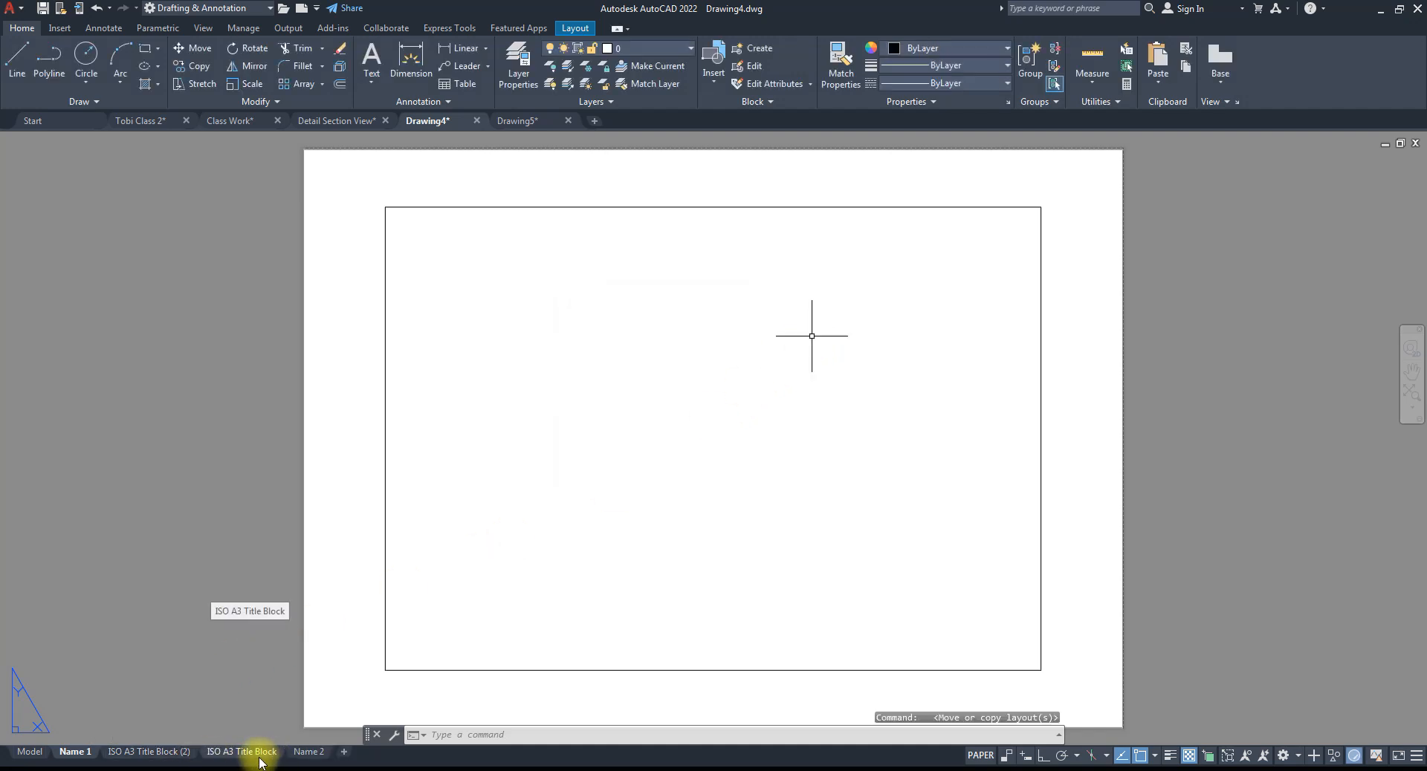
mouse_move(260, 763)
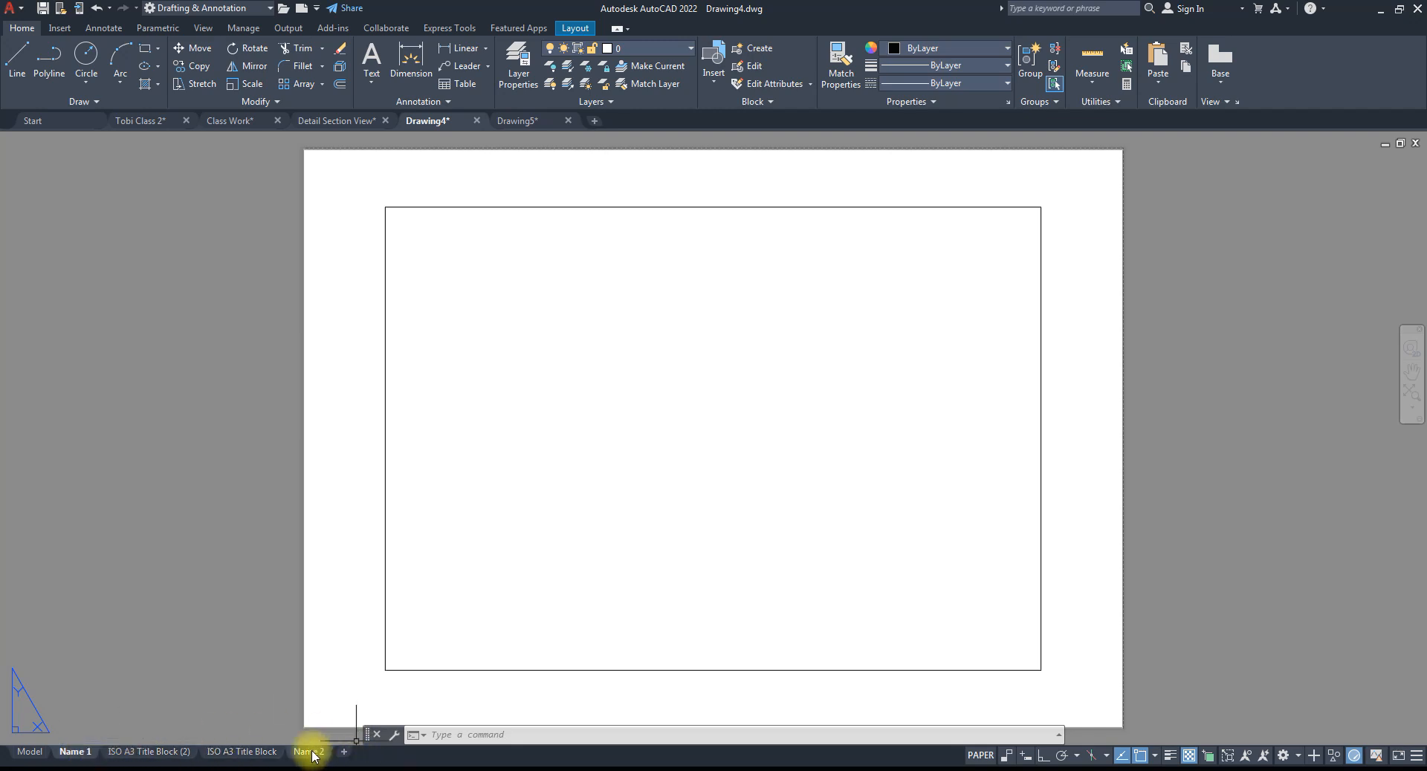
mouse_move(310, 757)
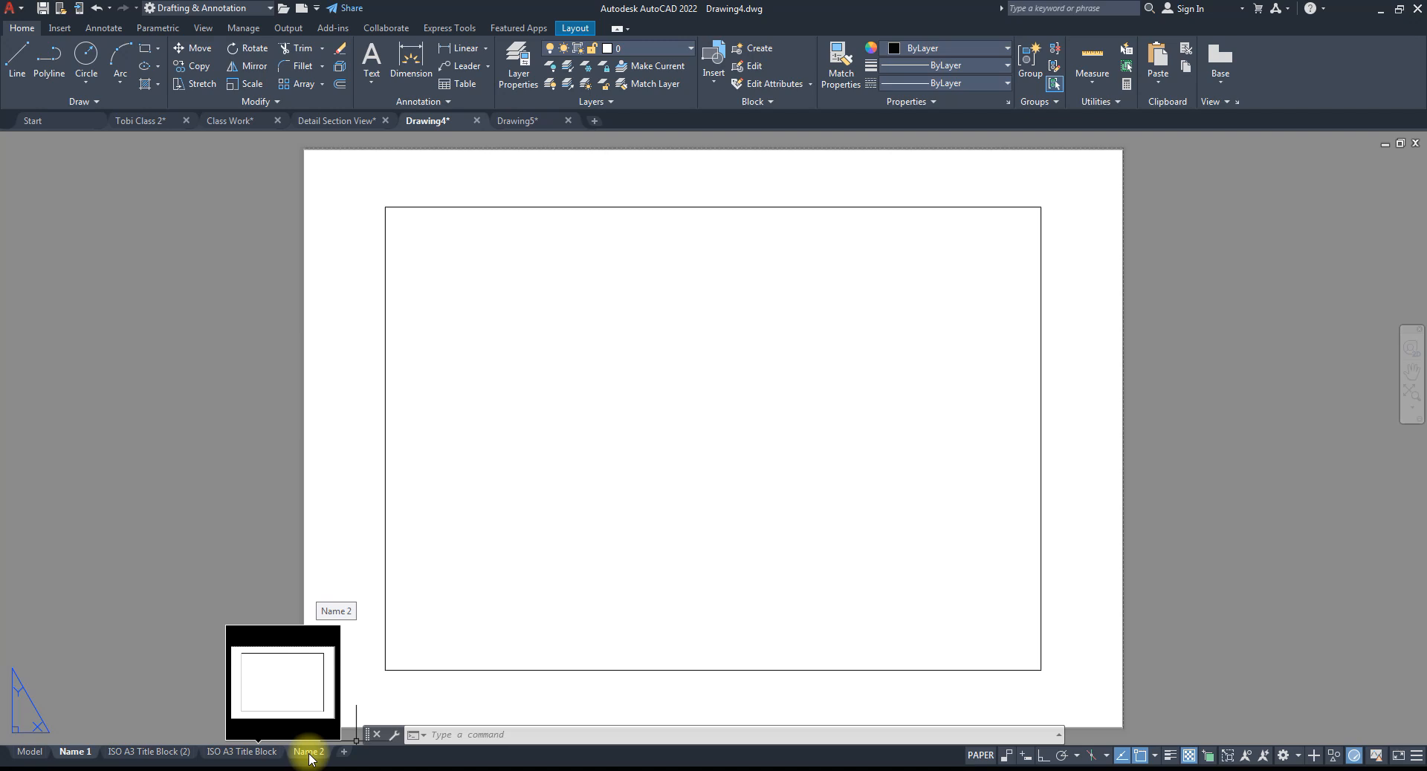
- Create a copy of the Name 1 layout, placed before the Name 2 layout
right_click(81, 755)
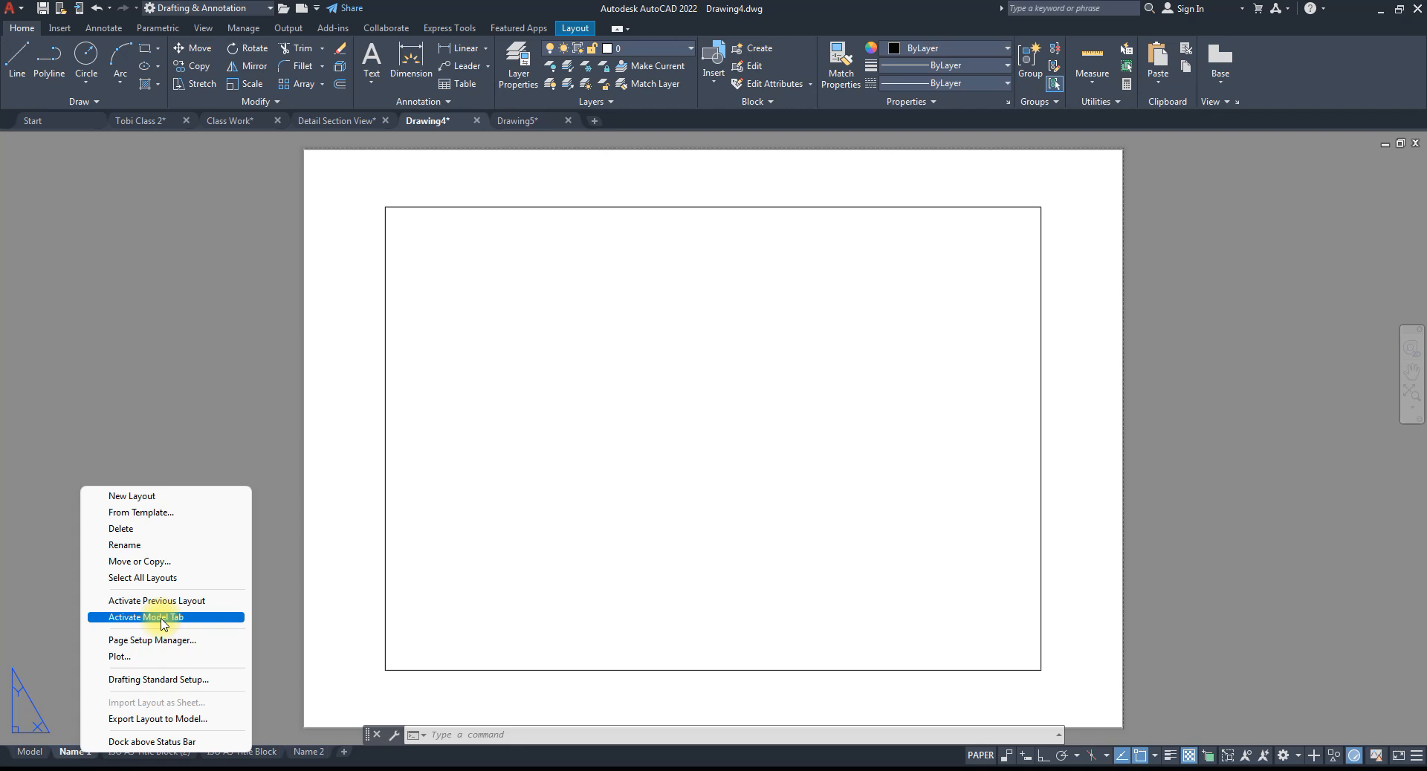
click(138, 561)
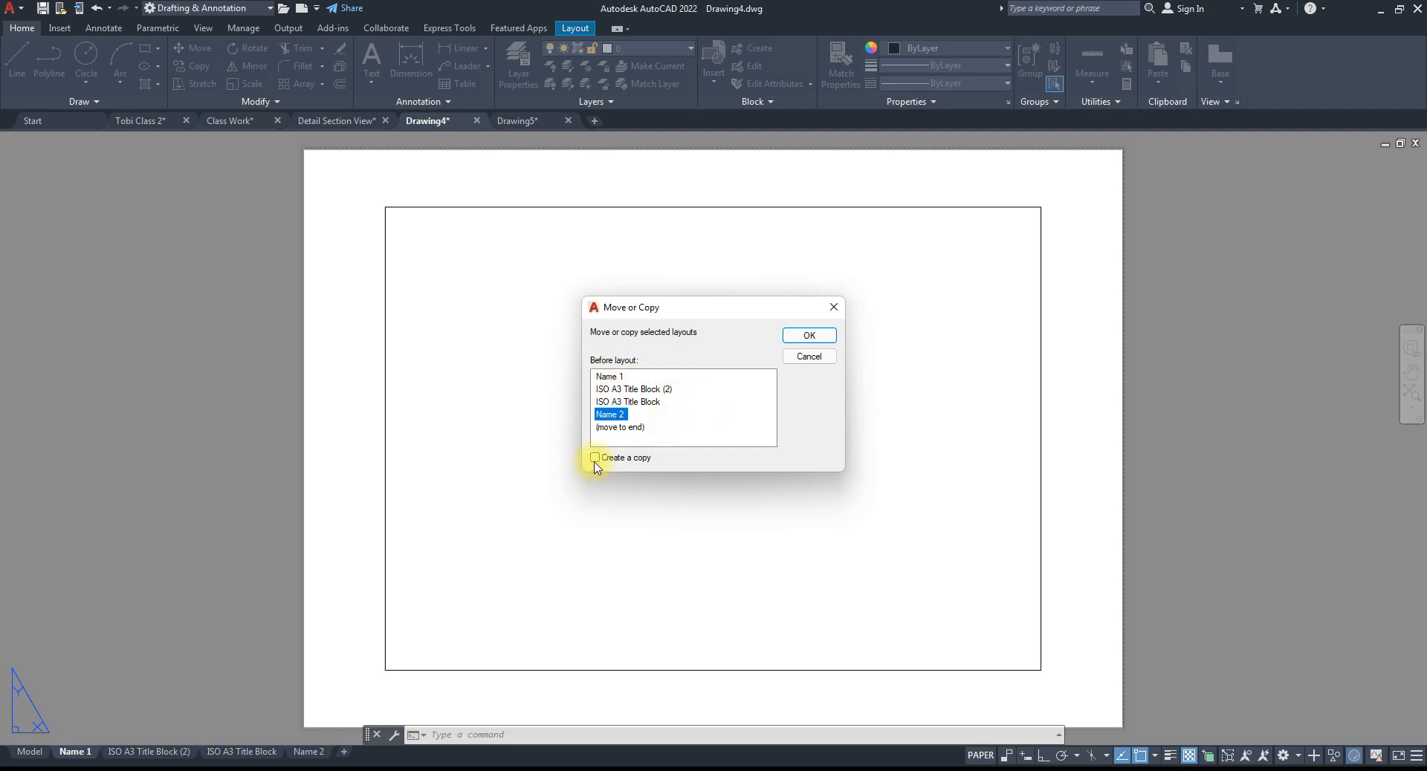
click(808, 338)
mouse_move(321, 758)
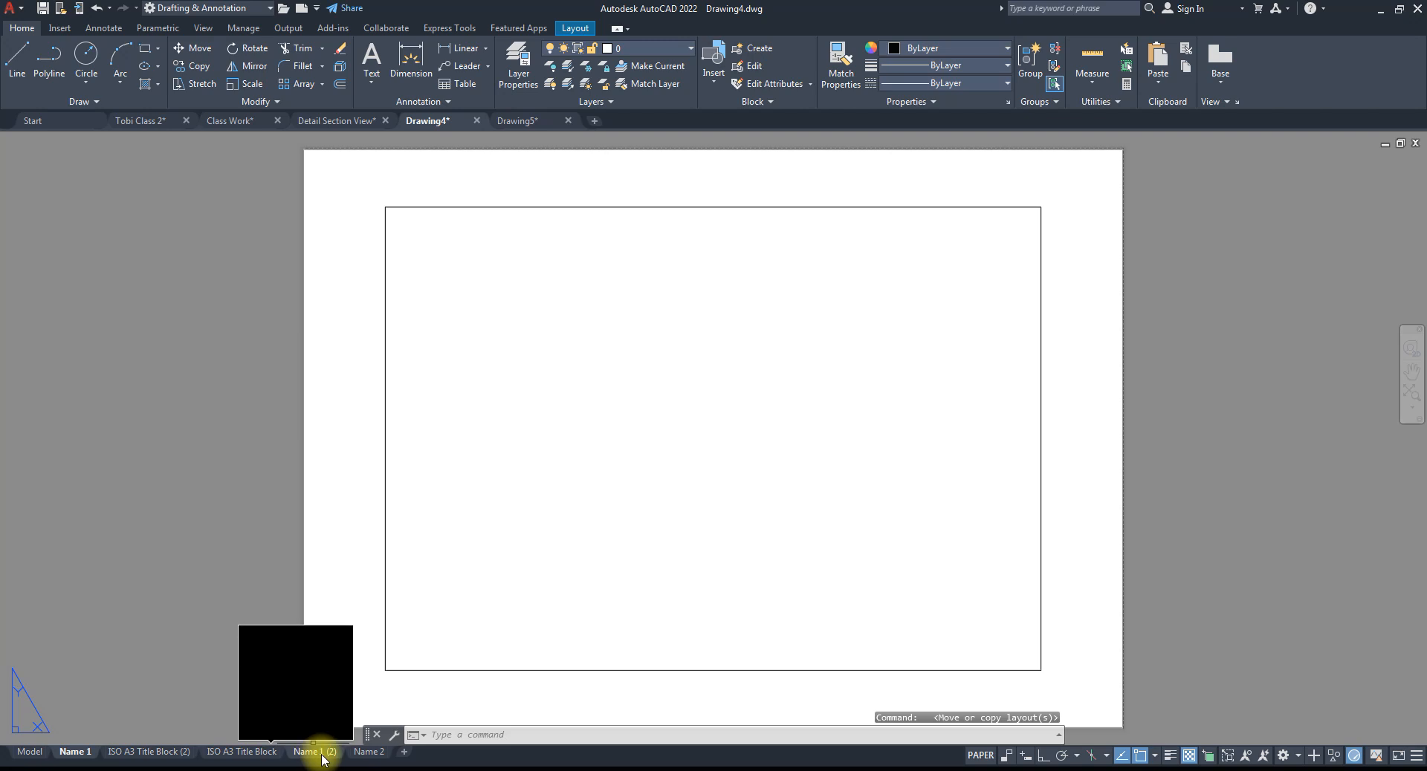
mouse_move(374, 758)
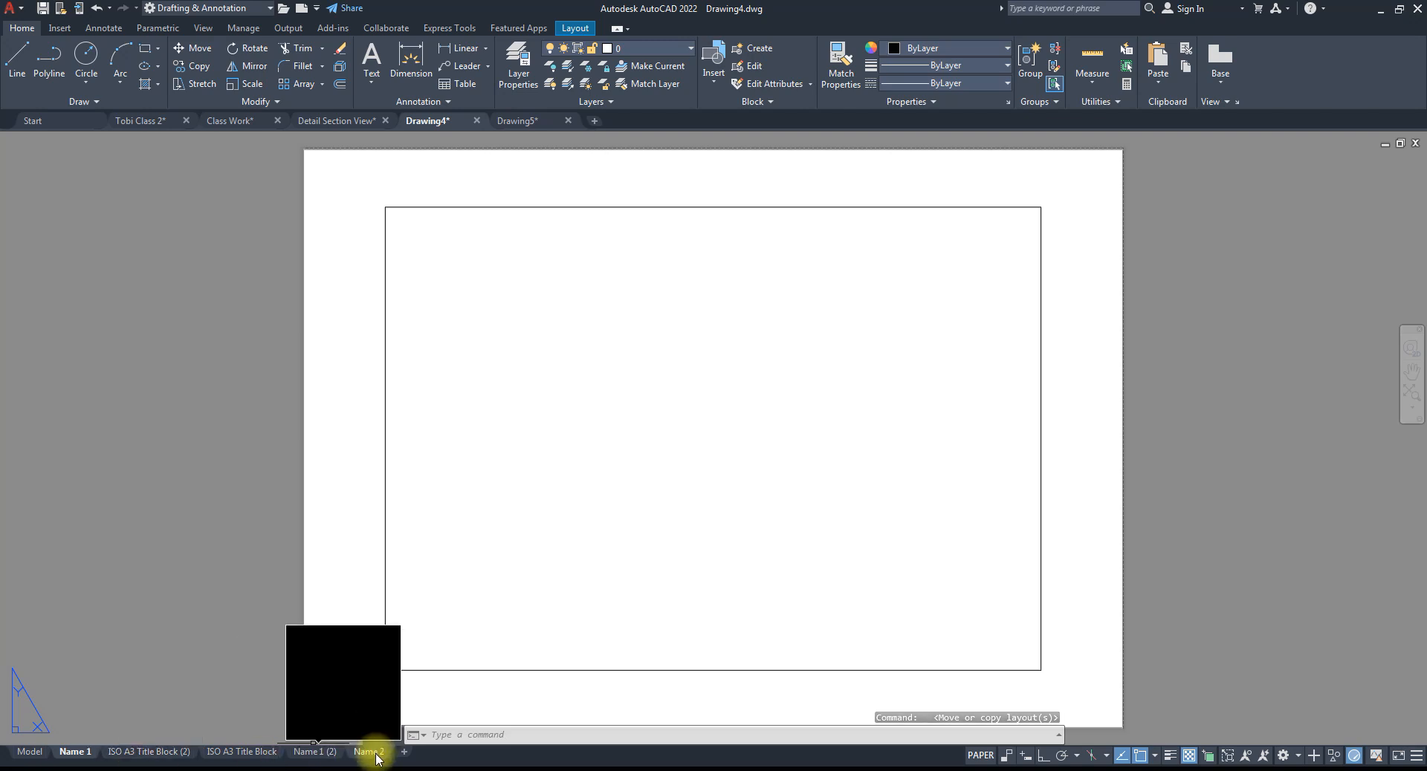
- Delete the copied layouts Name 1 (2) and ISO A3 Title Block (2), confirming each deletion
right_click(320, 752)
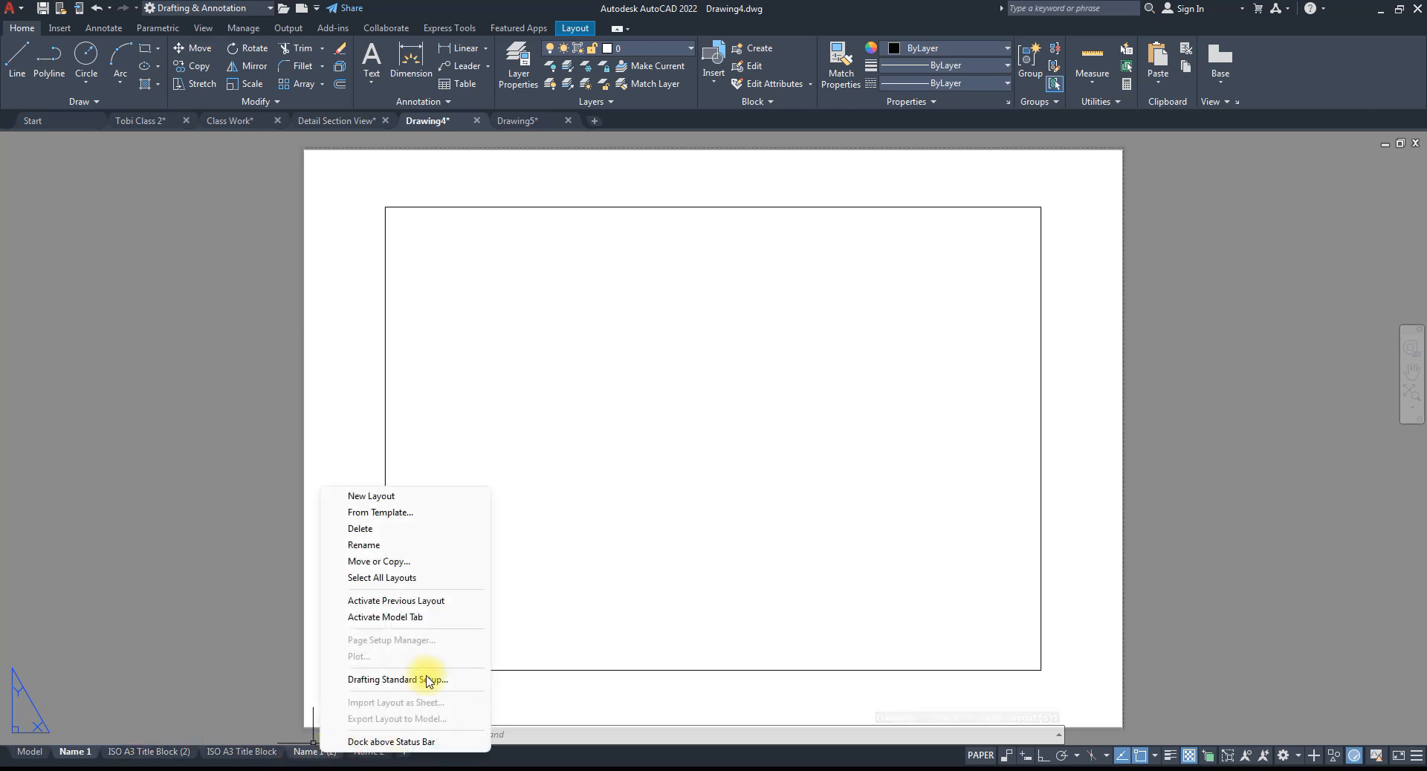
click(363, 529)
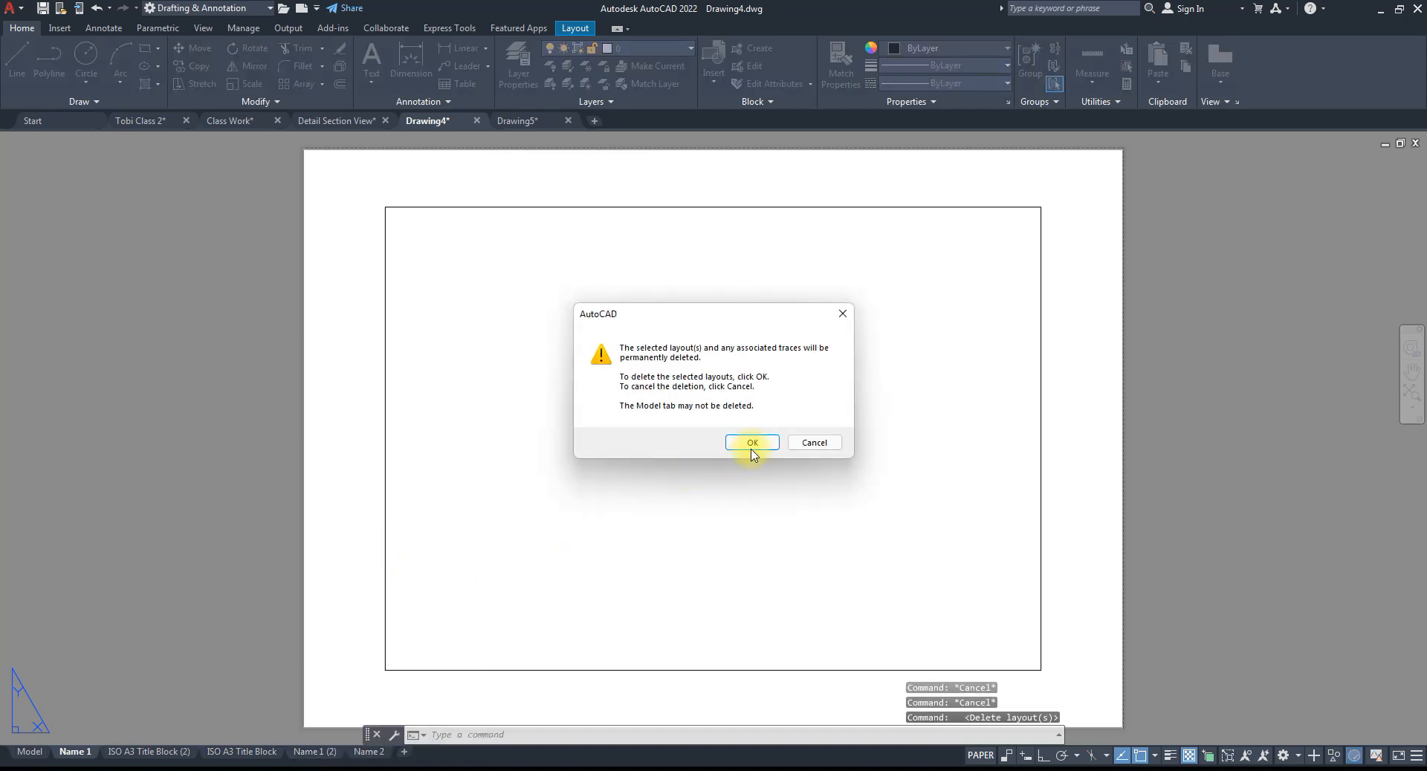
click(752, 443)
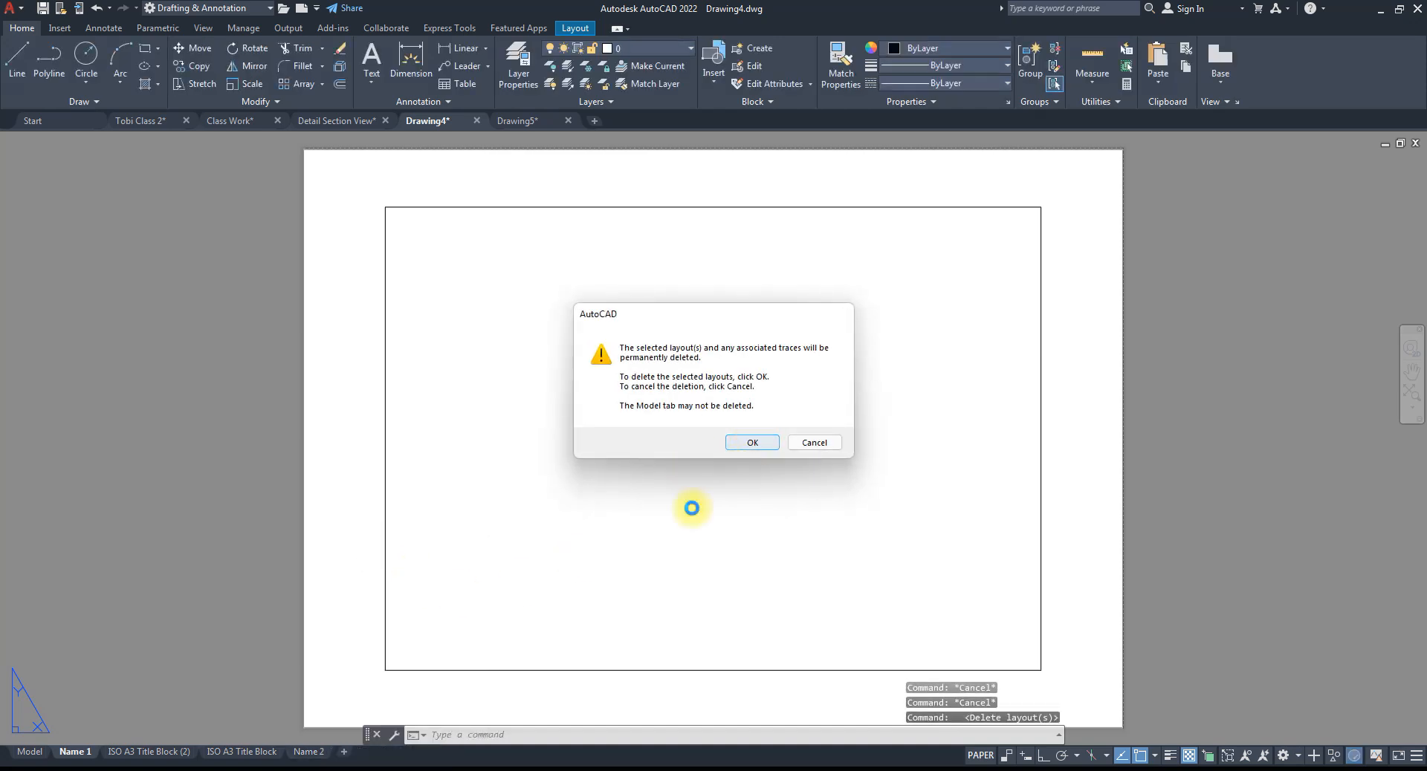
right_click(168, 755)
click(223, 530)
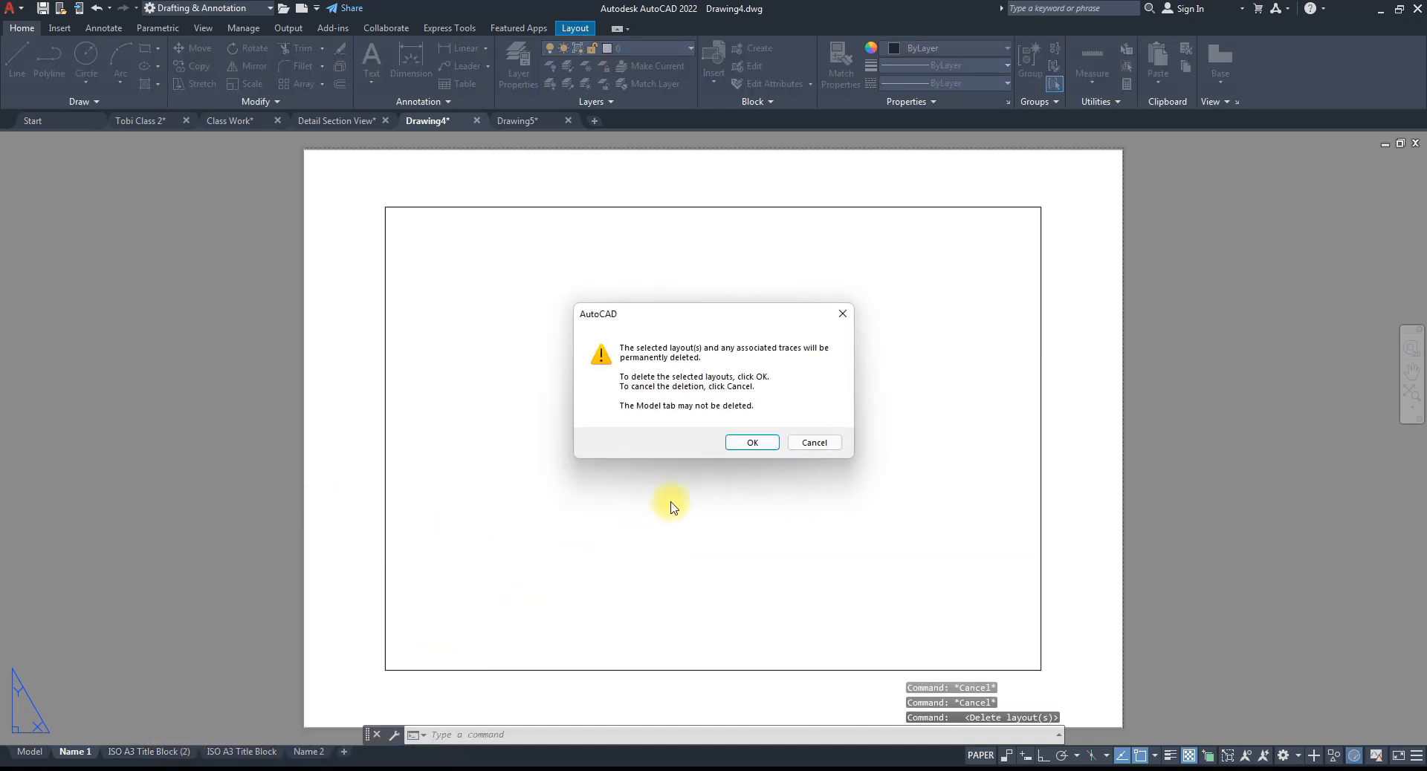
click(743, 445)
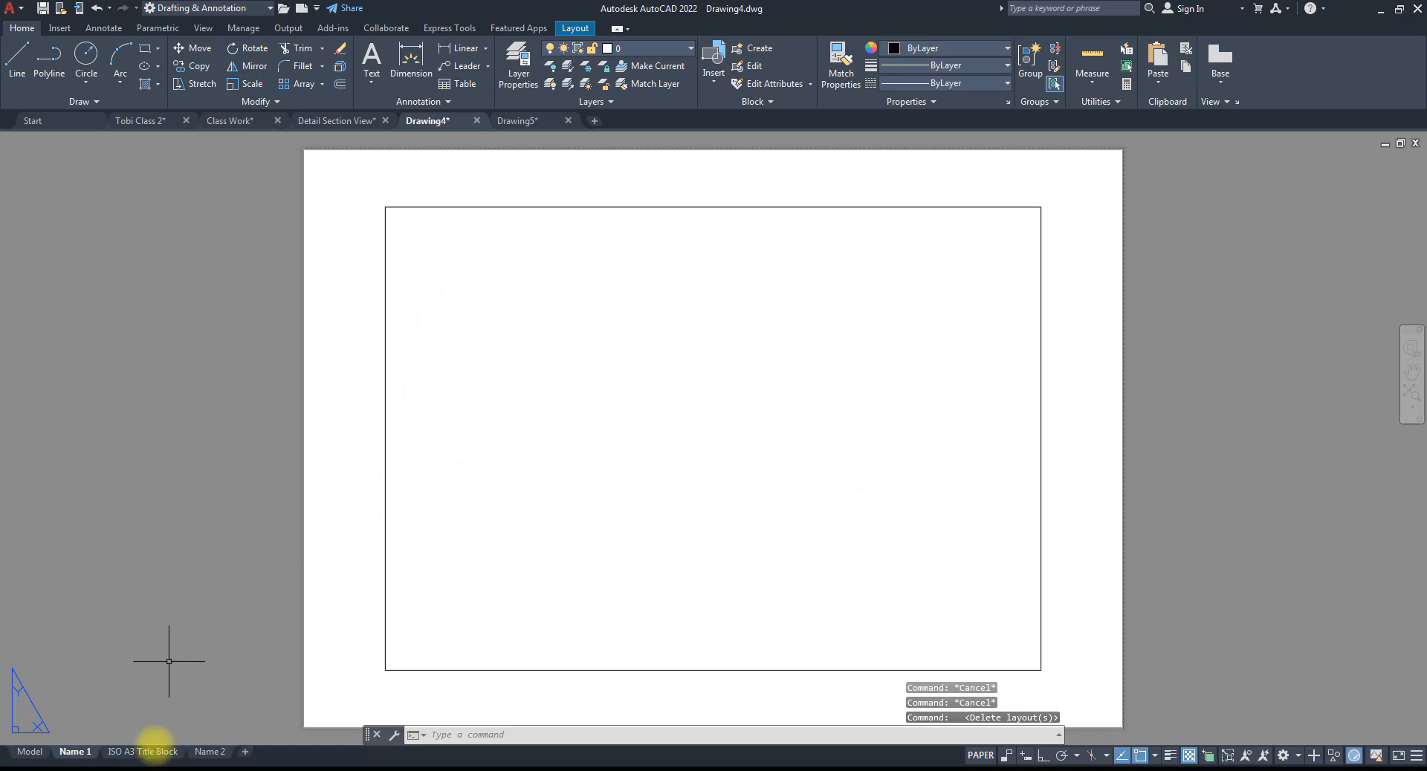
- Examine the ISO A3 Title Block sheet, the Name 1 layout with its viewport frame, and model space
click(149, 752)
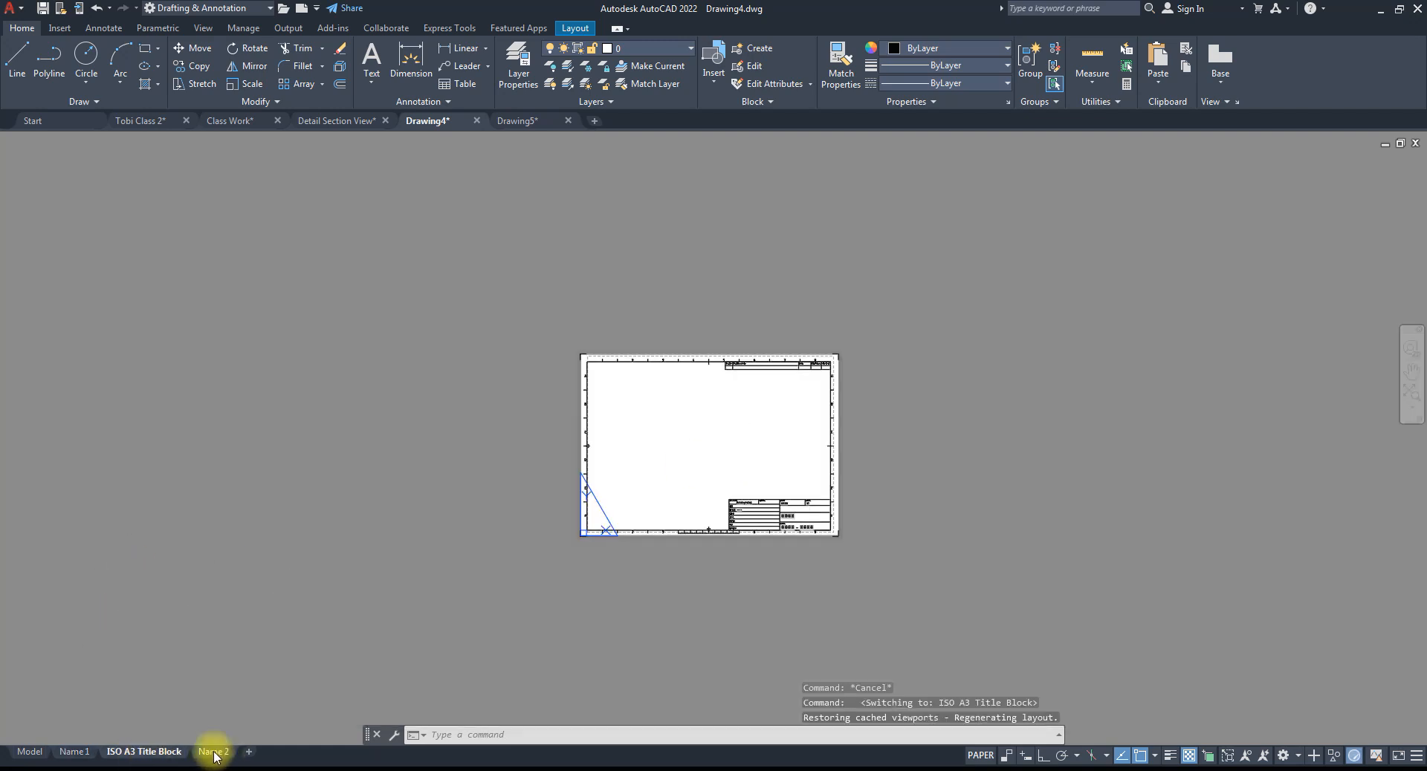
click(74, 752)
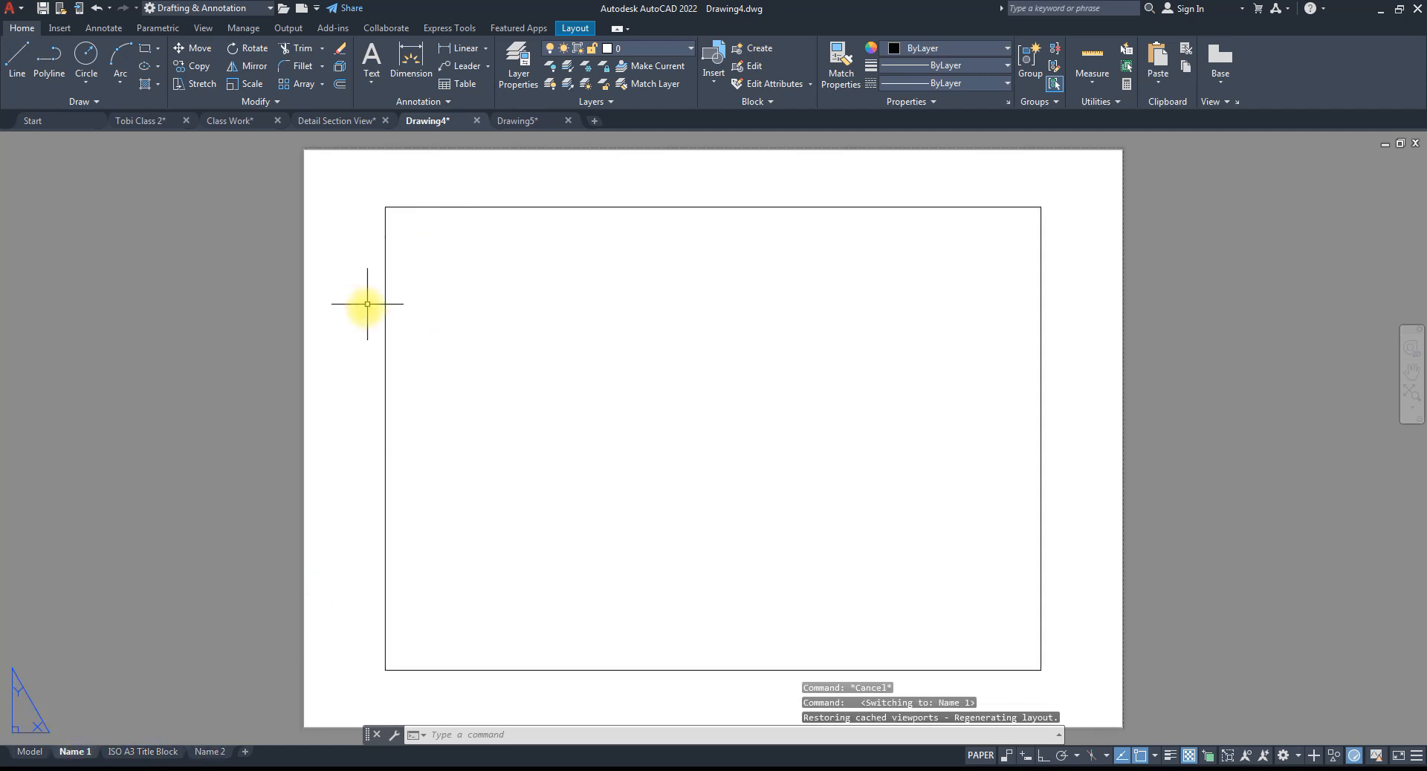
click(386, 324)
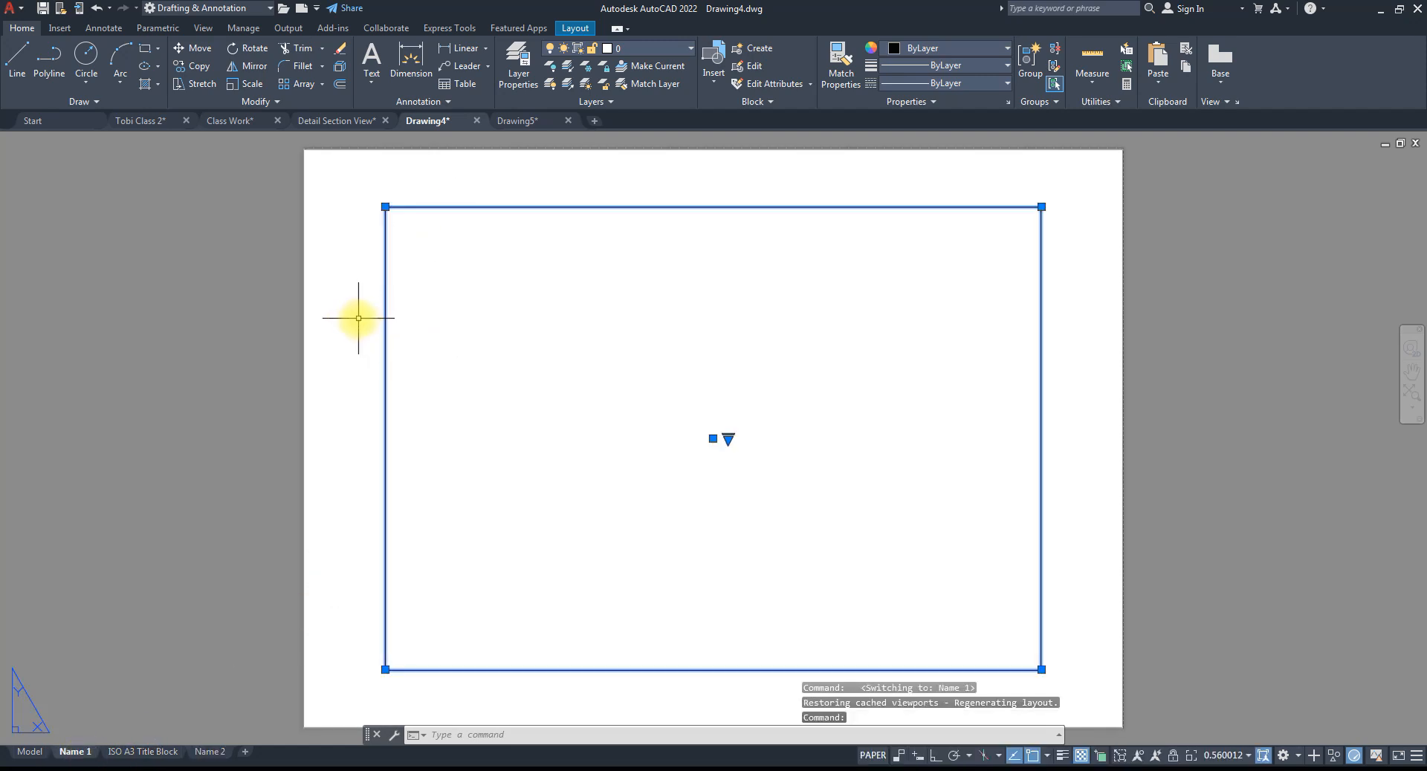
key(Escape)
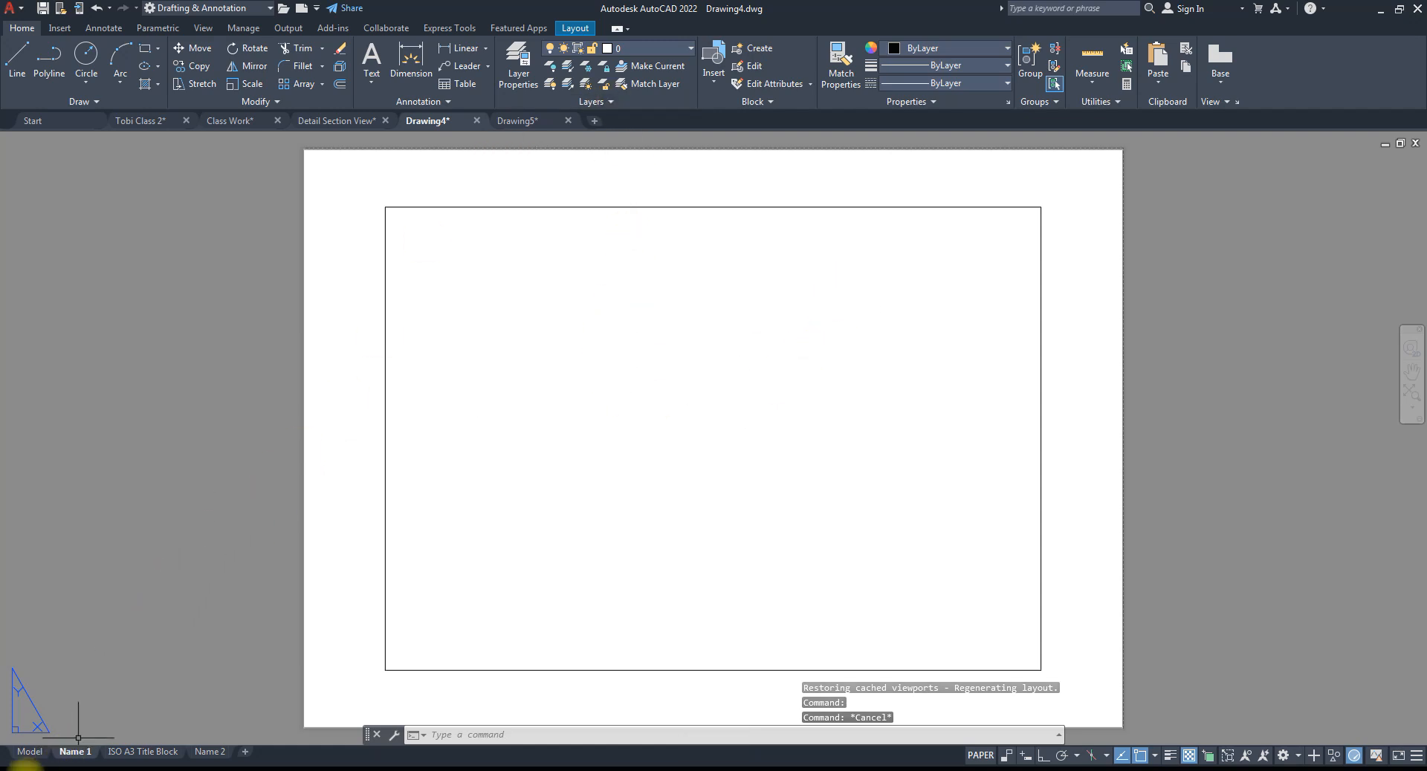
click(30, 752)
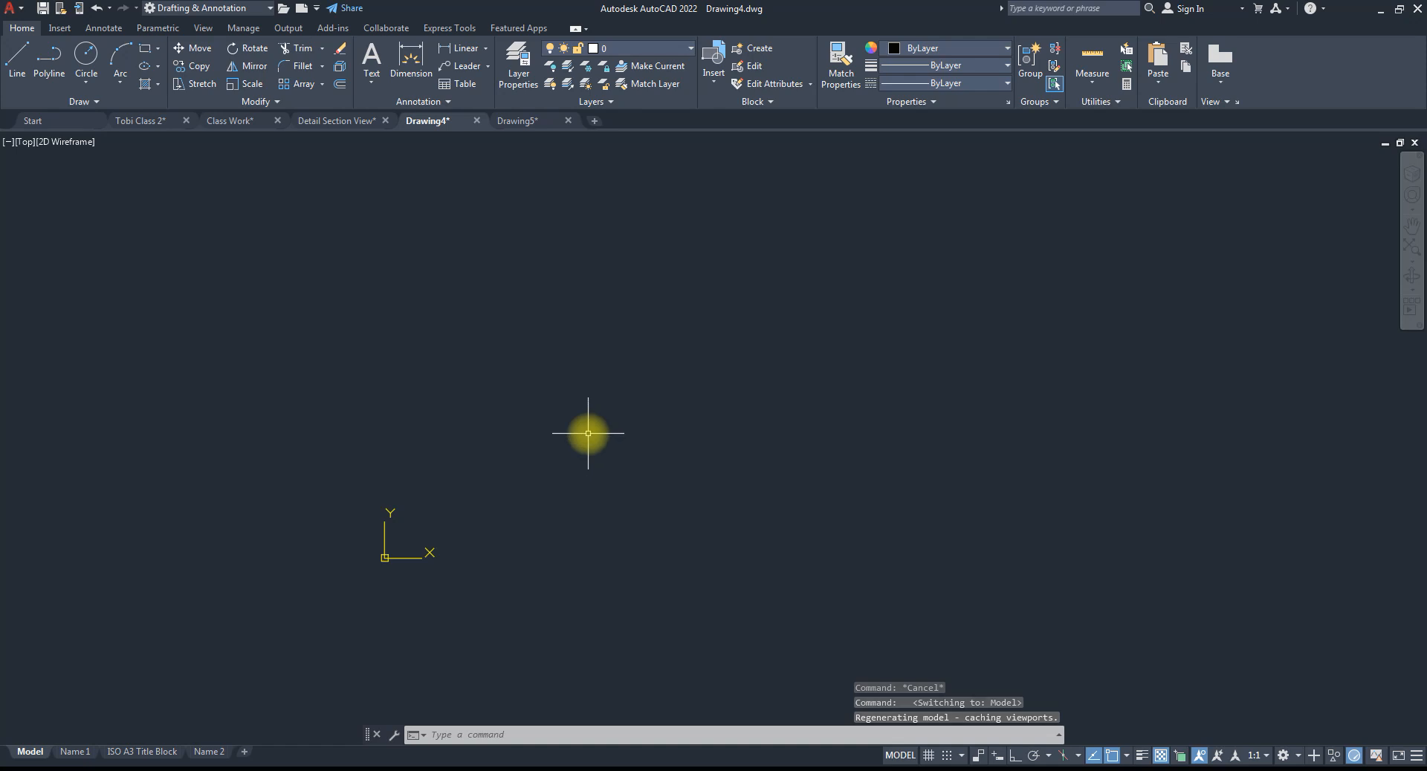
click(146, 753)
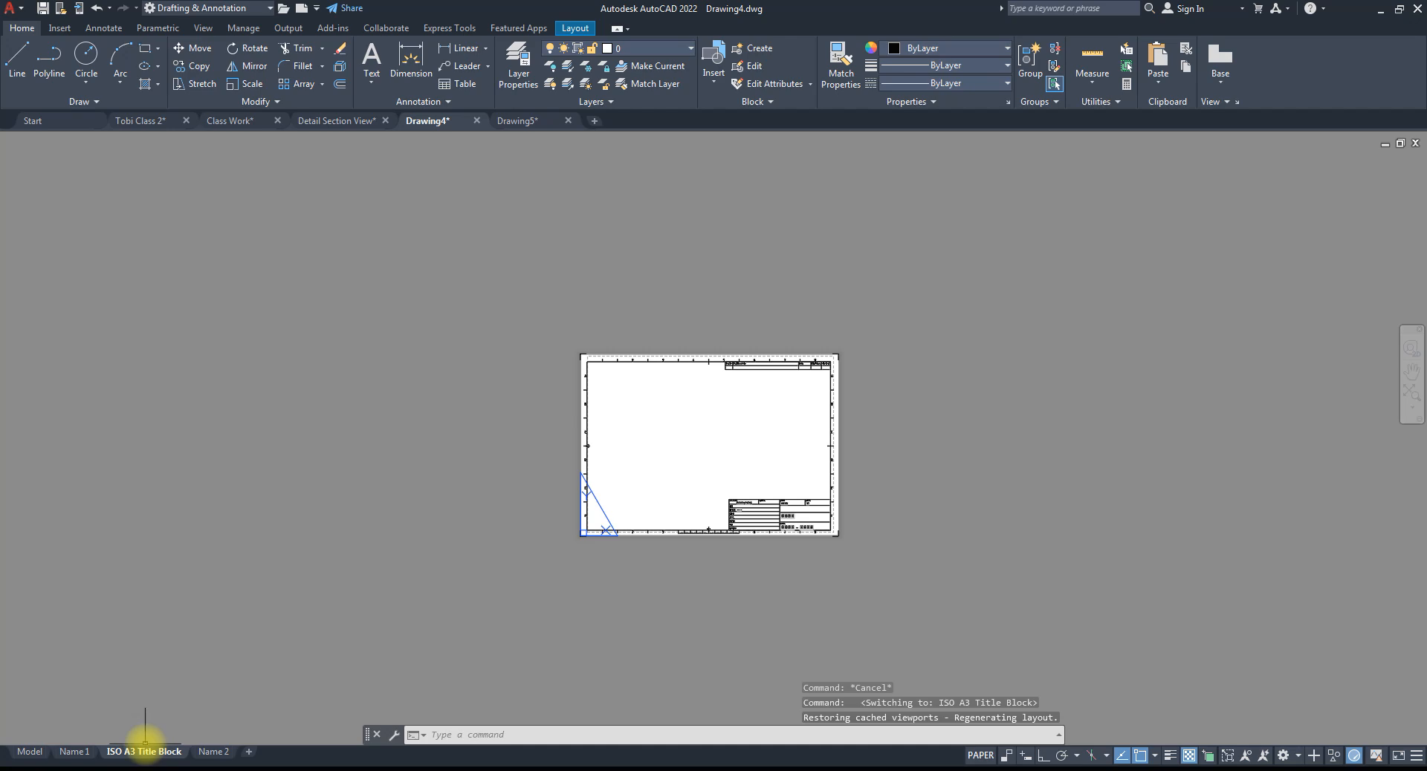
scroll(706, 446, up, 5)
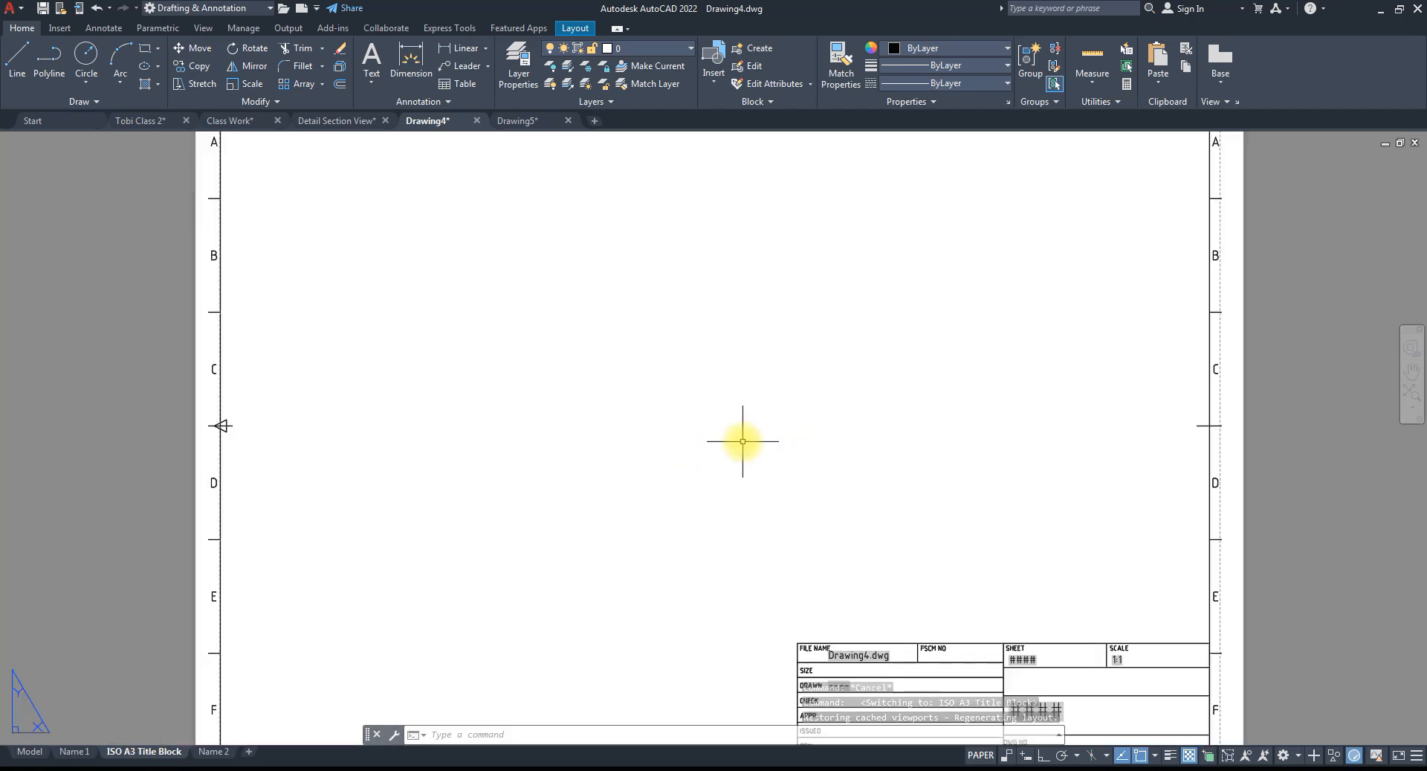
scroll(742, 441, down, 5)
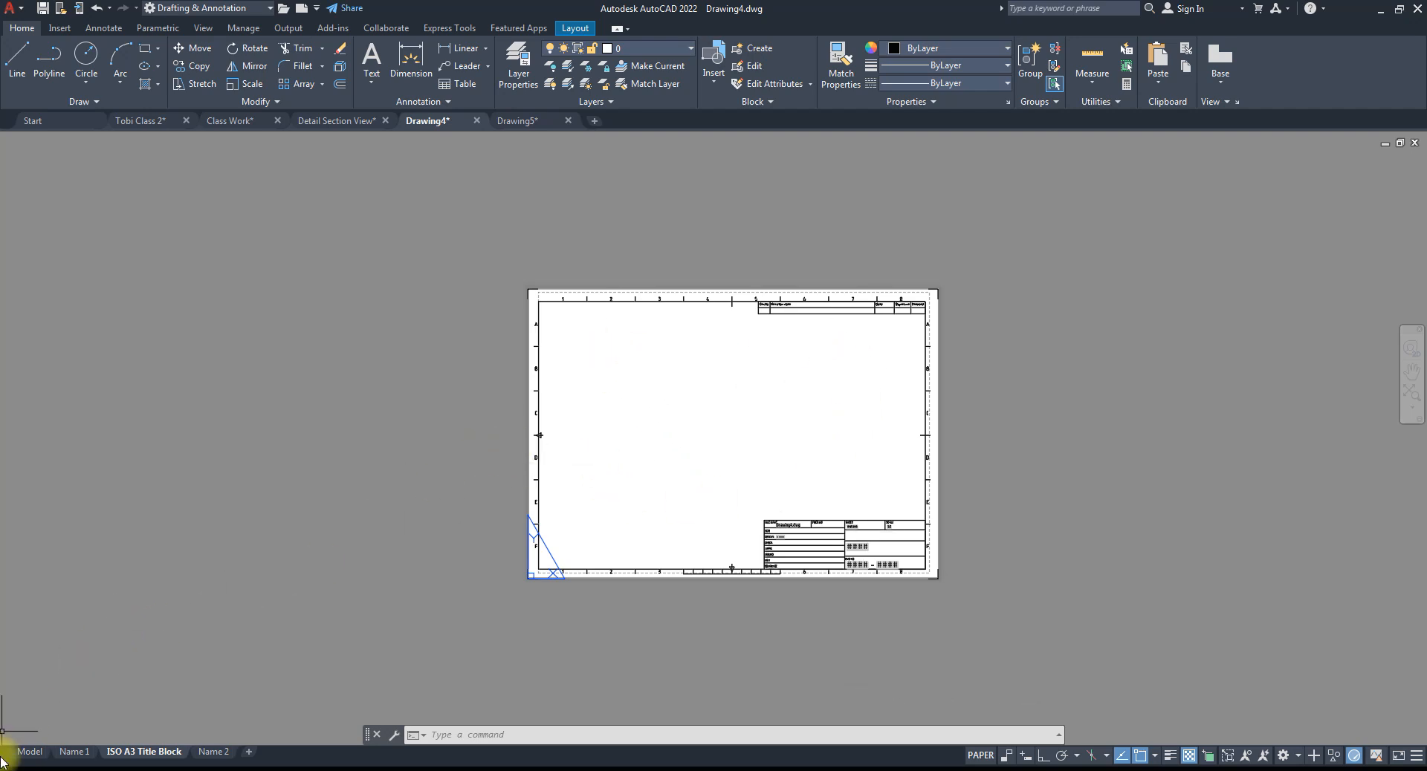
- Draw two concentric circles in model space, up and to the right of the origin
click(28, 753)
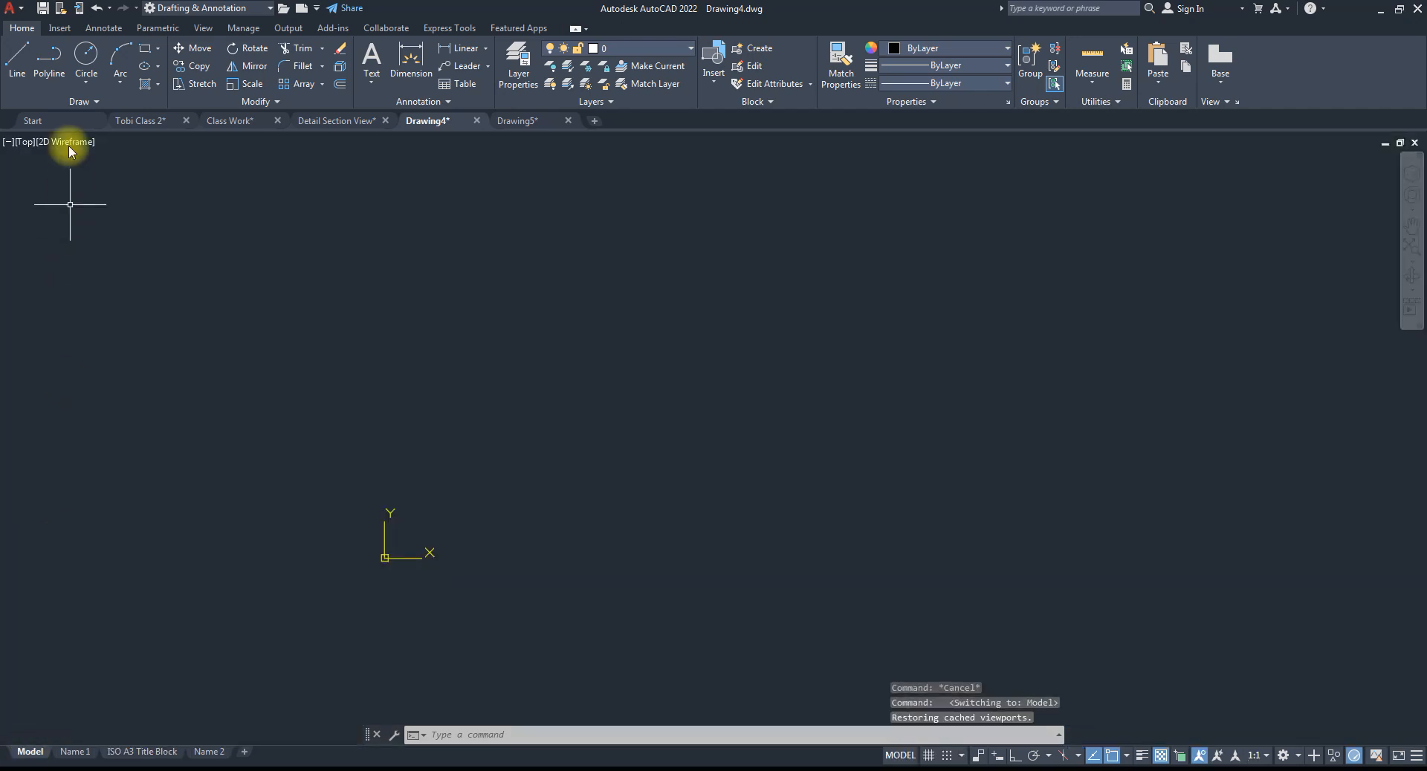
click(86, 54)
click(562, 461)
click(587, 488)
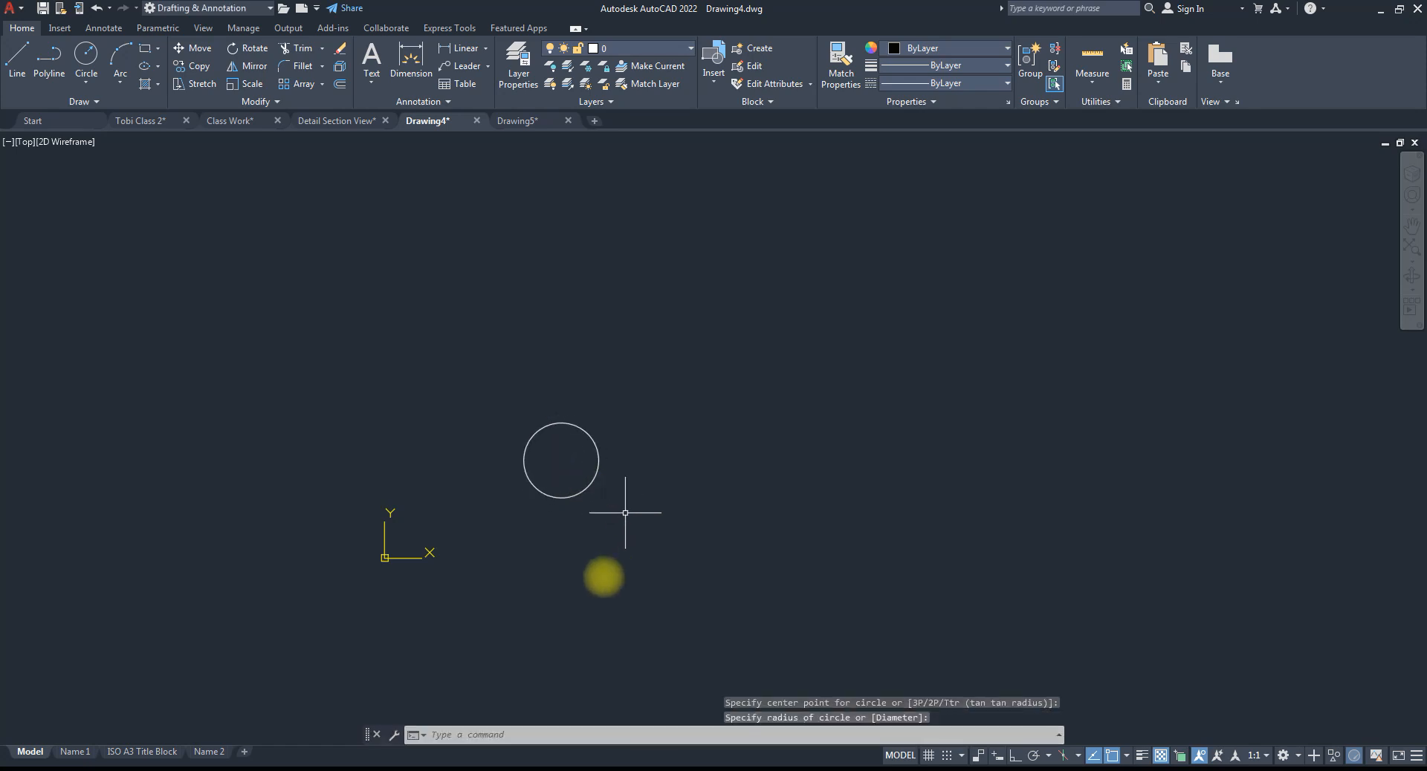
key(space)
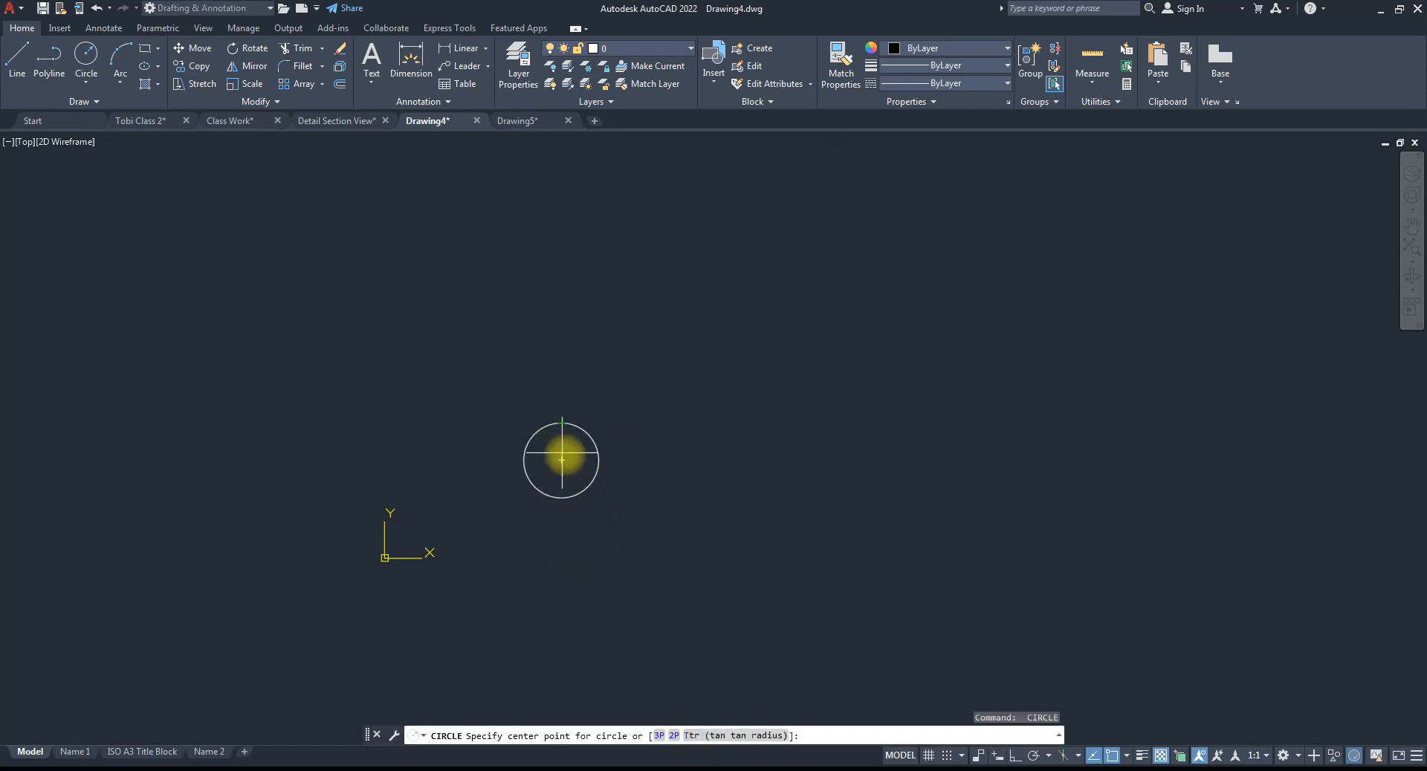
click(561, 460)
click(579, 468)
- Draw a separate circle to the right of the concentric pair, plus a smaller circle centred on its right edge
key(space)
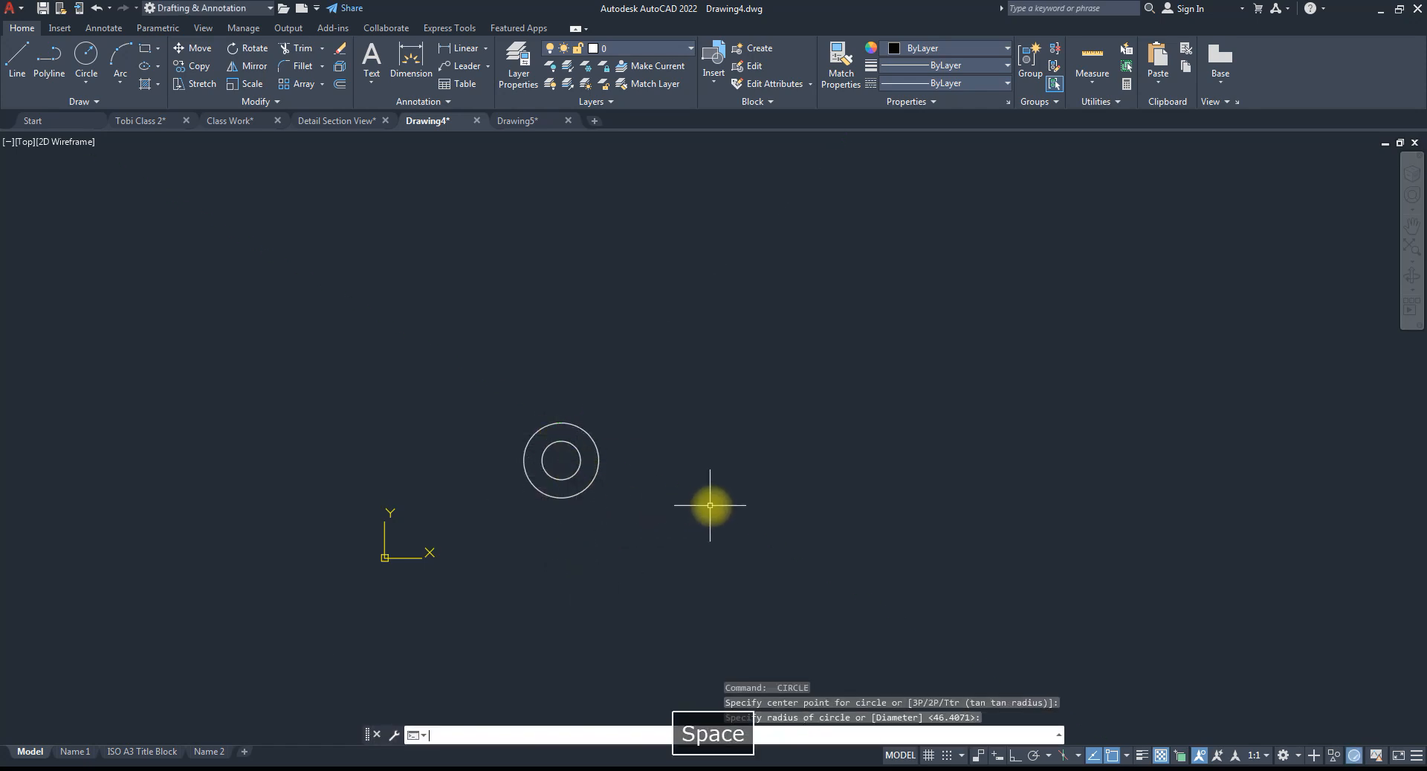
click(712, 506)
click(747, 518)
key(space)
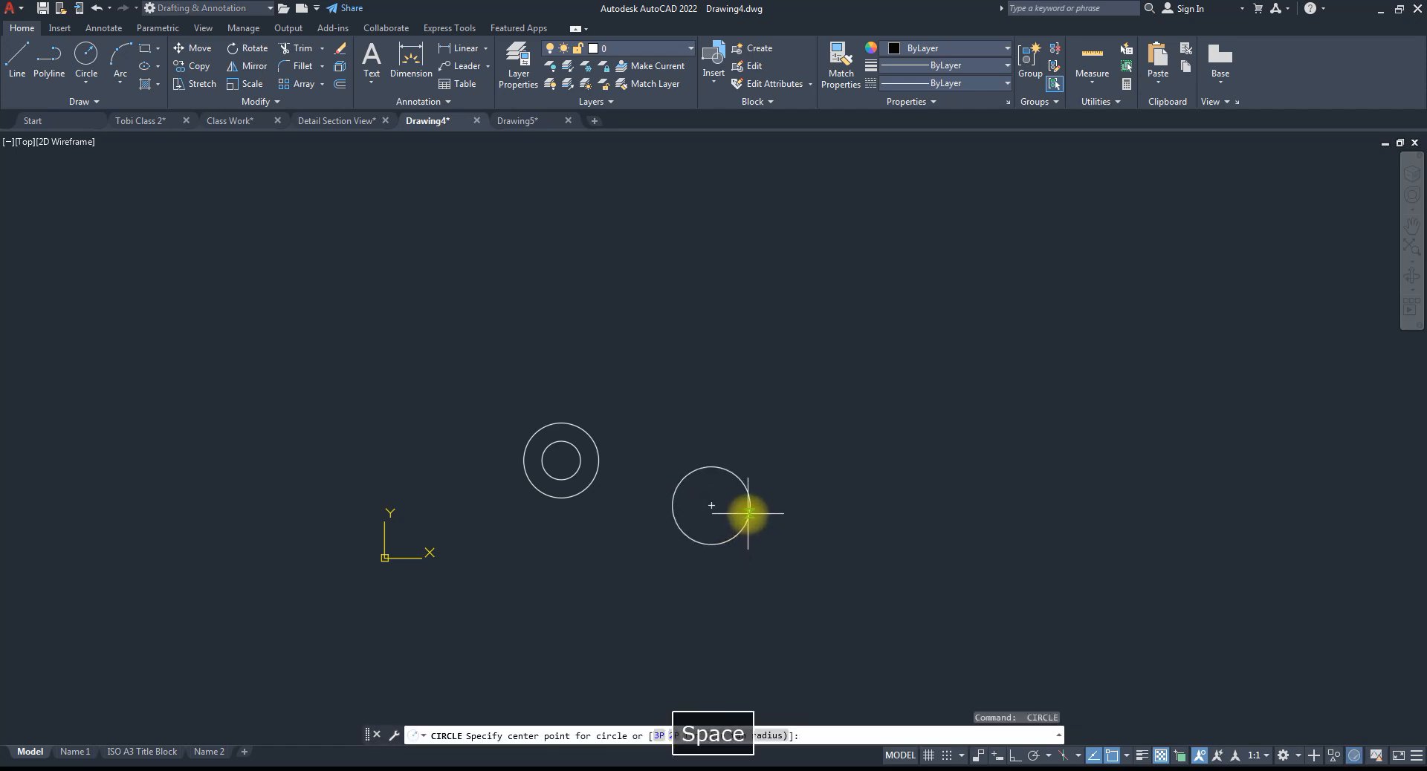
click(748, 512)
- Trim the overlapping arcs of the right-hand circles to leave one circle with a rounded notch in its right edge
text(tr)
key(space)
drag(774, 519, 745, 514)
key(Escape)
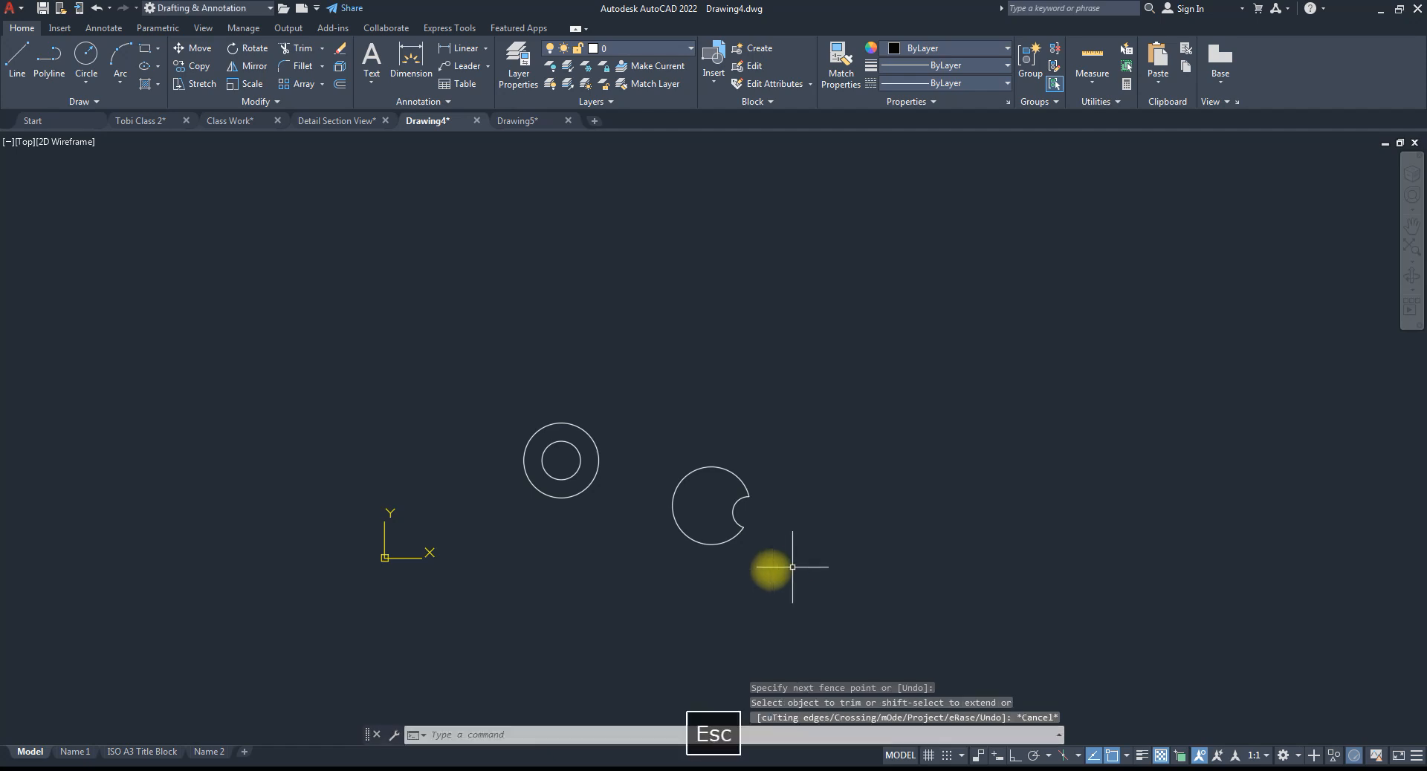
- Compare how the model-space circles appear in the Name 1, Name 2 and ISO A3 Title Block layouts, and review the new-layout options
click(74, 752)
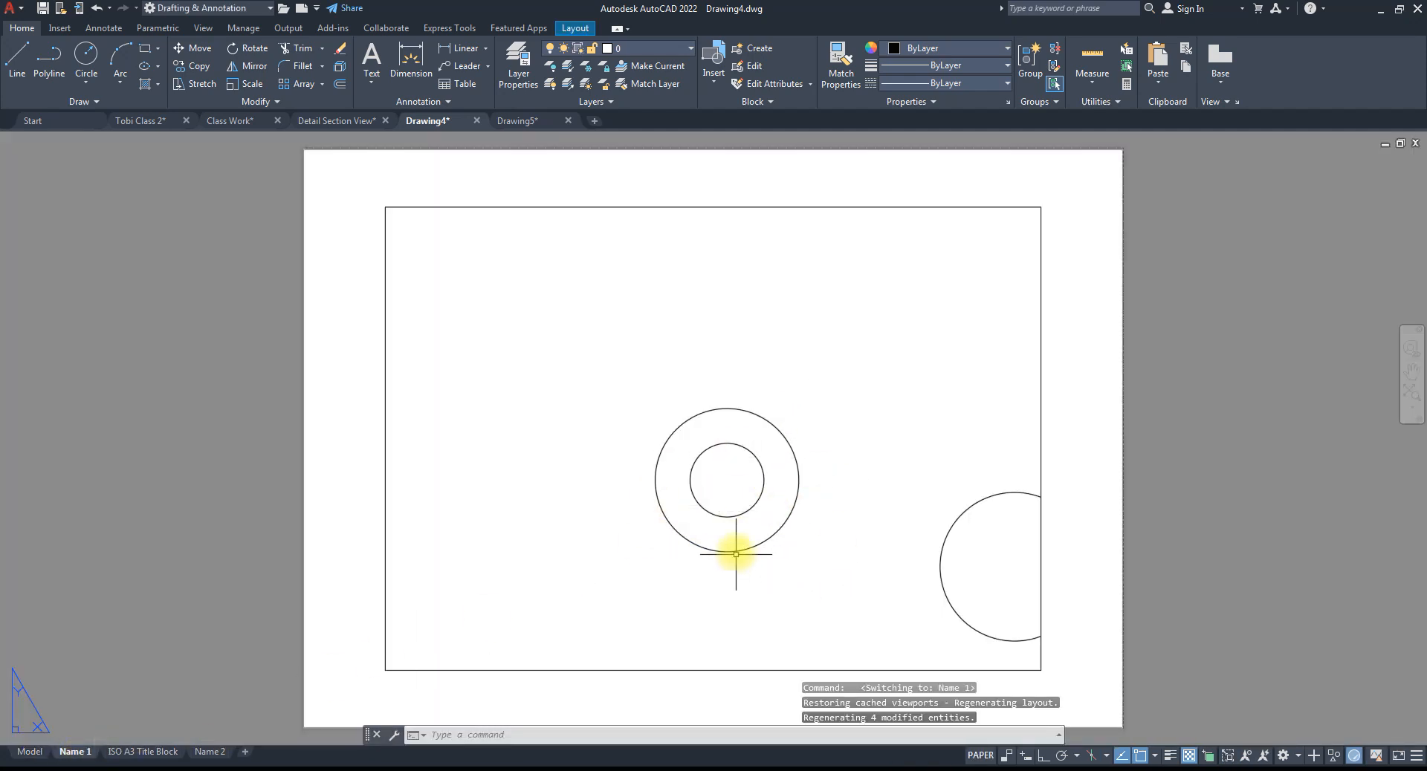
click(210, 752)
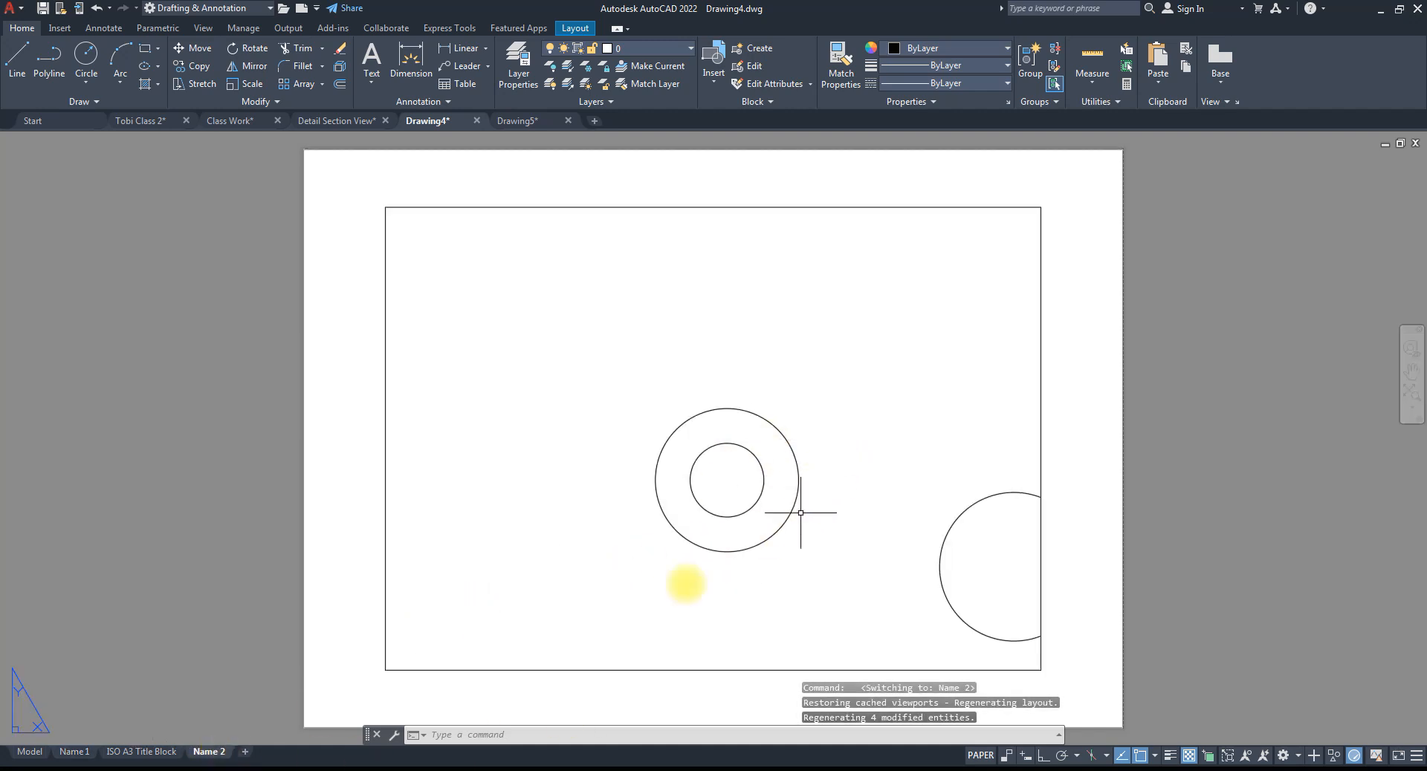
click(123, 752)
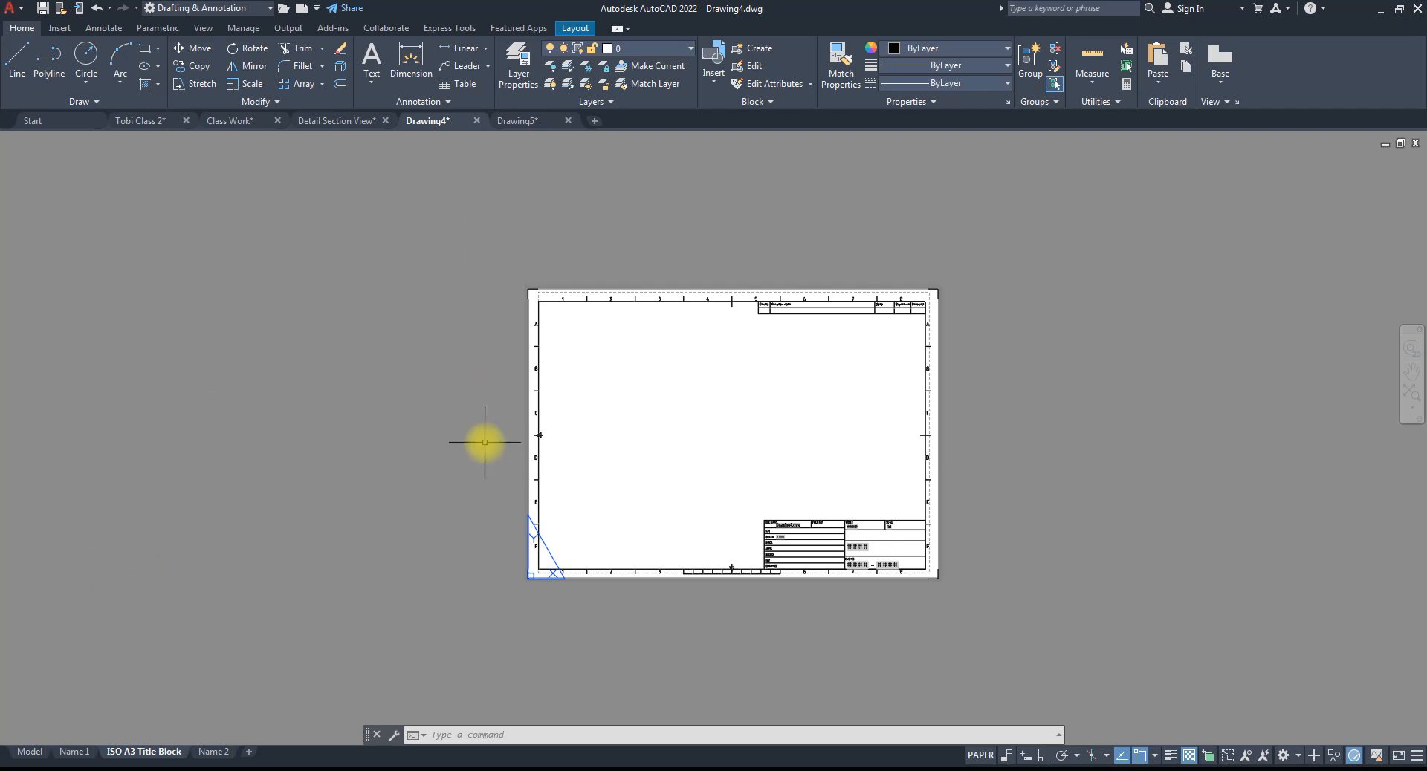
key(Escape)
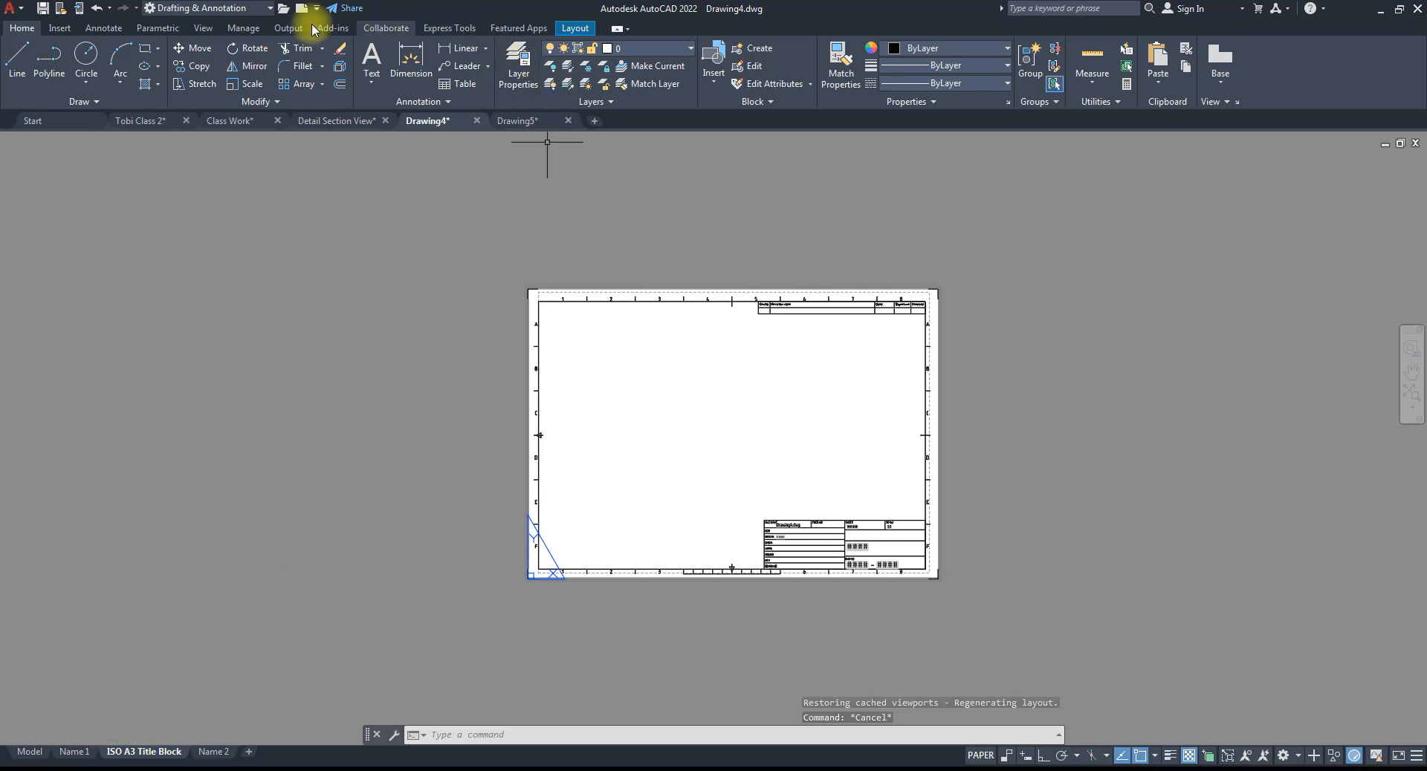
click(9, 753)
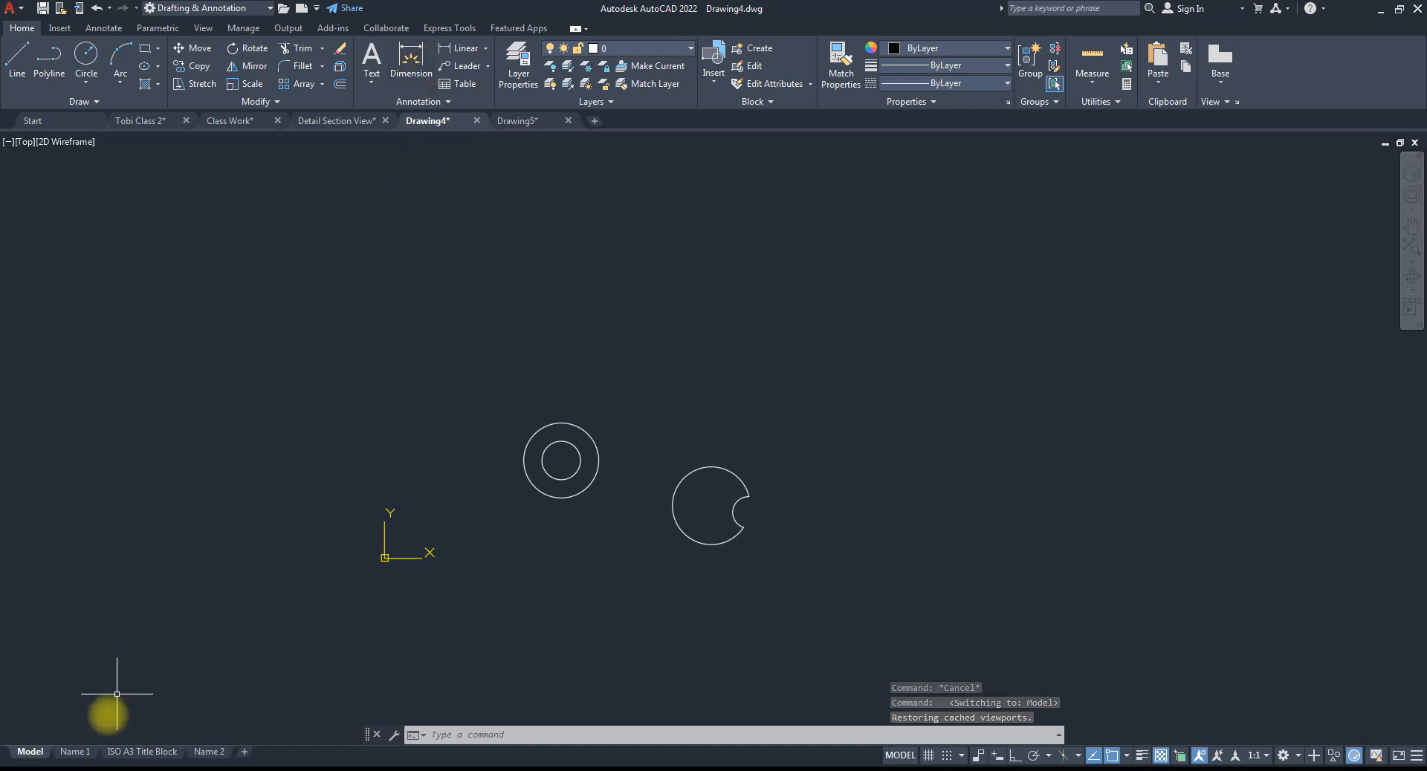
click(73, 752)
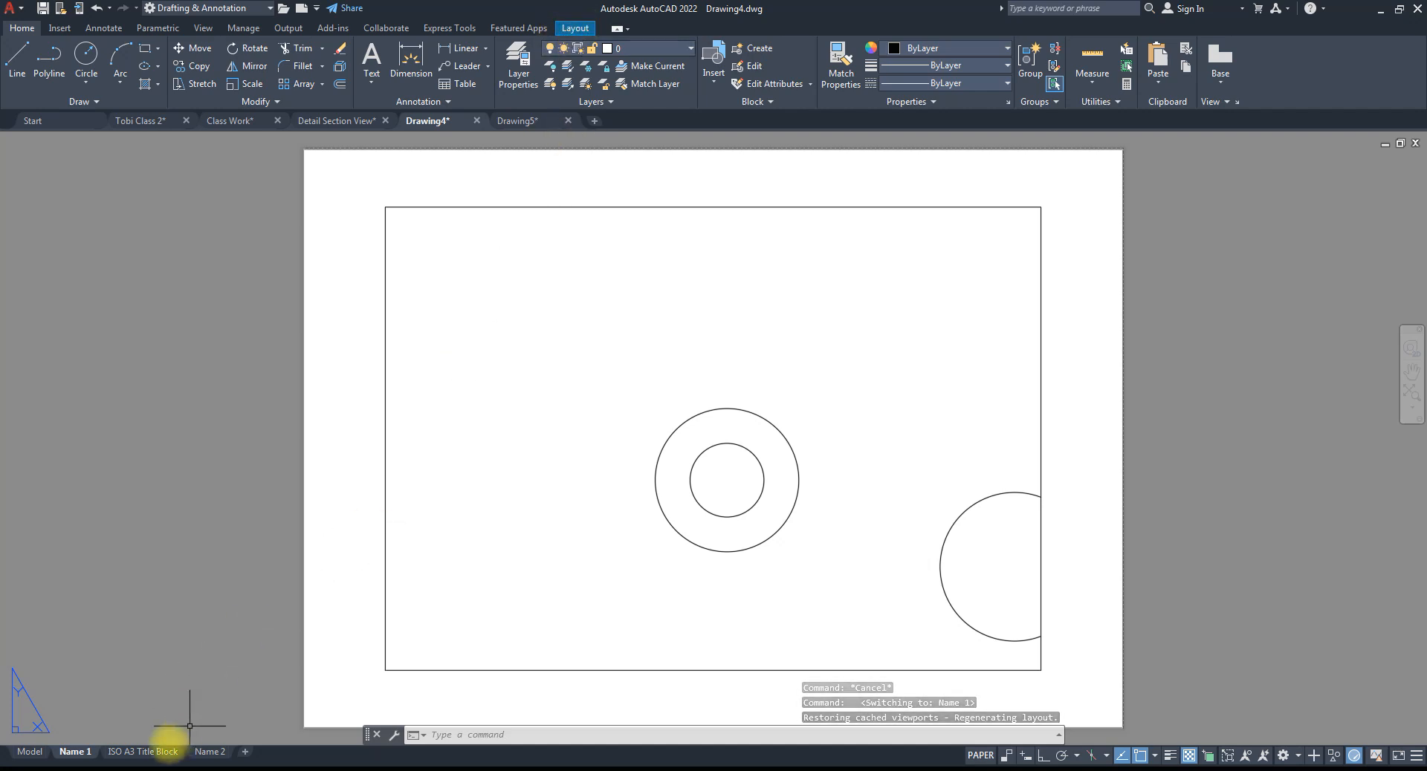
click(143, 753)
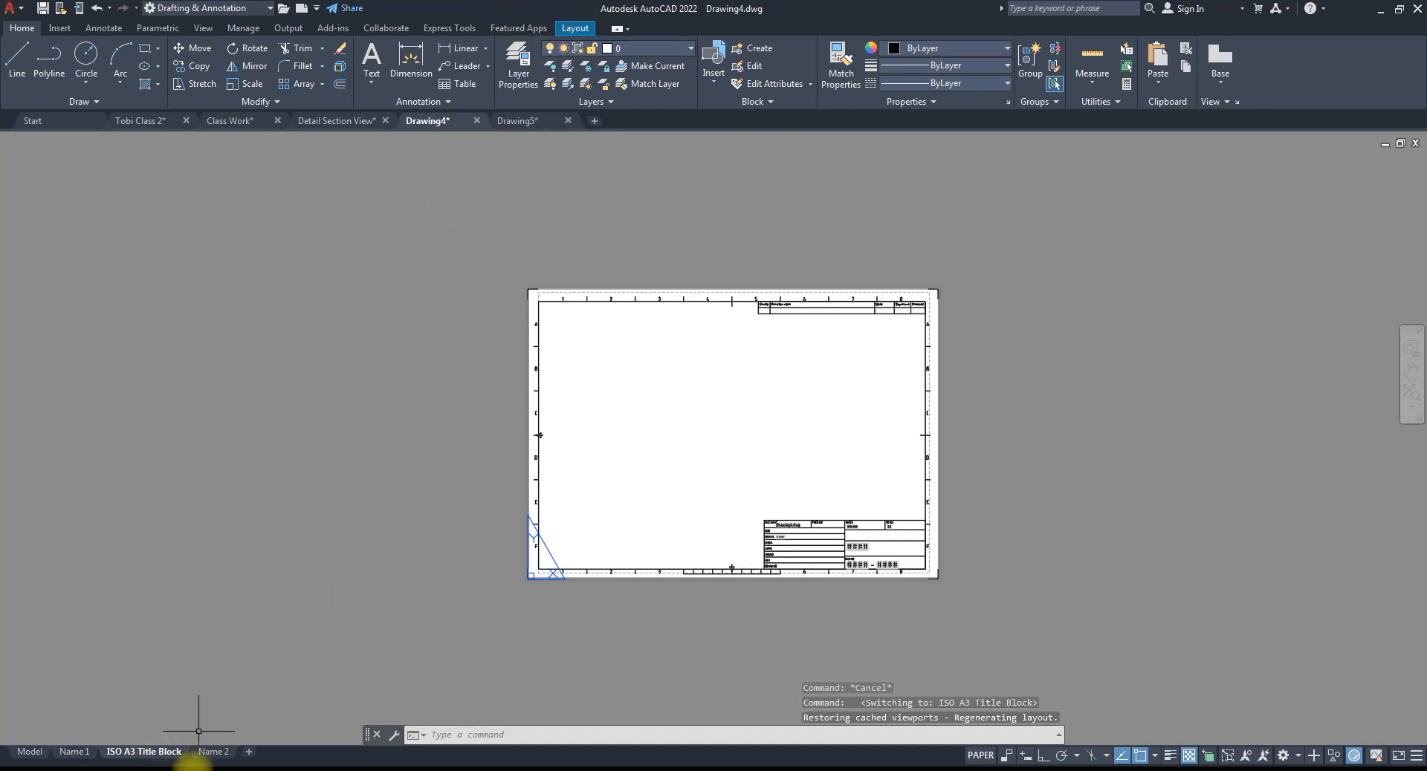
click(212, 753)
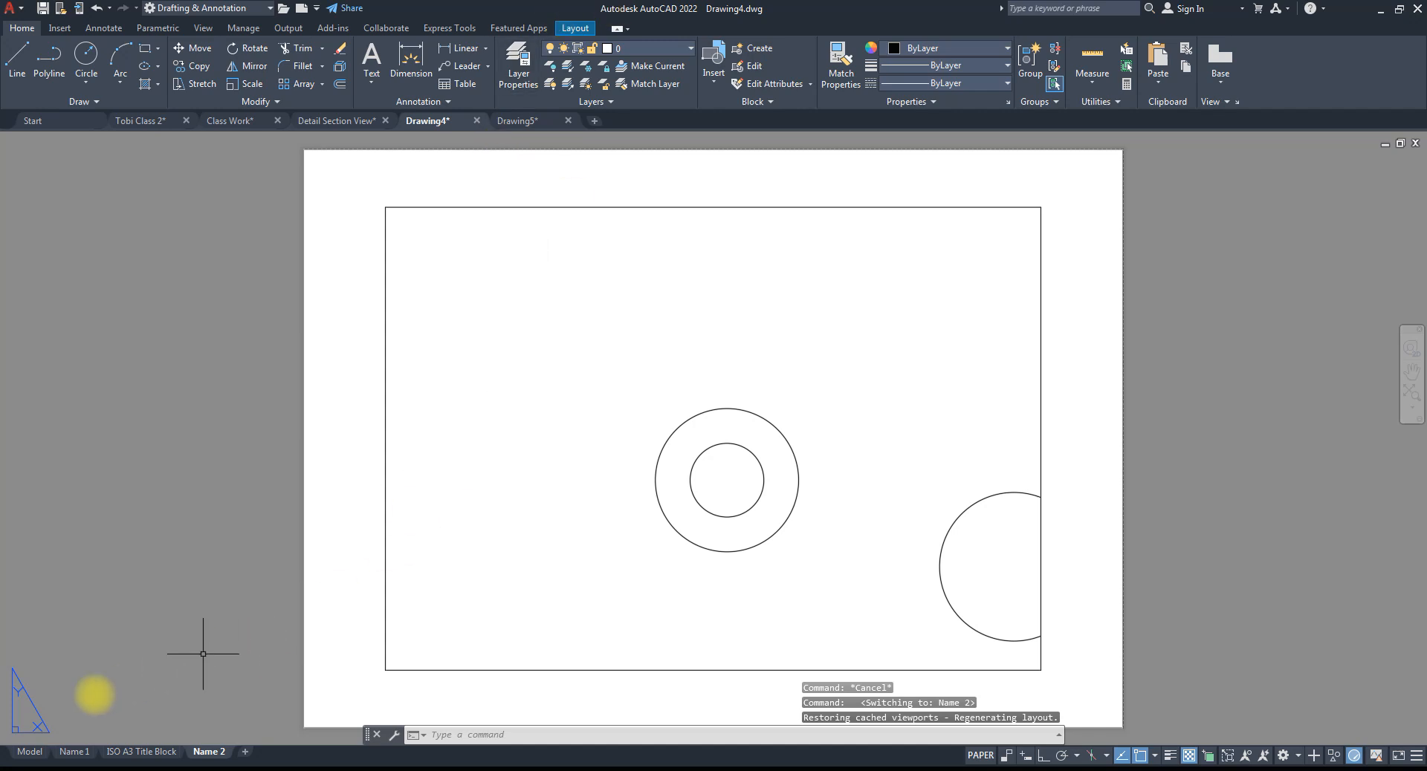
click(28, 753)
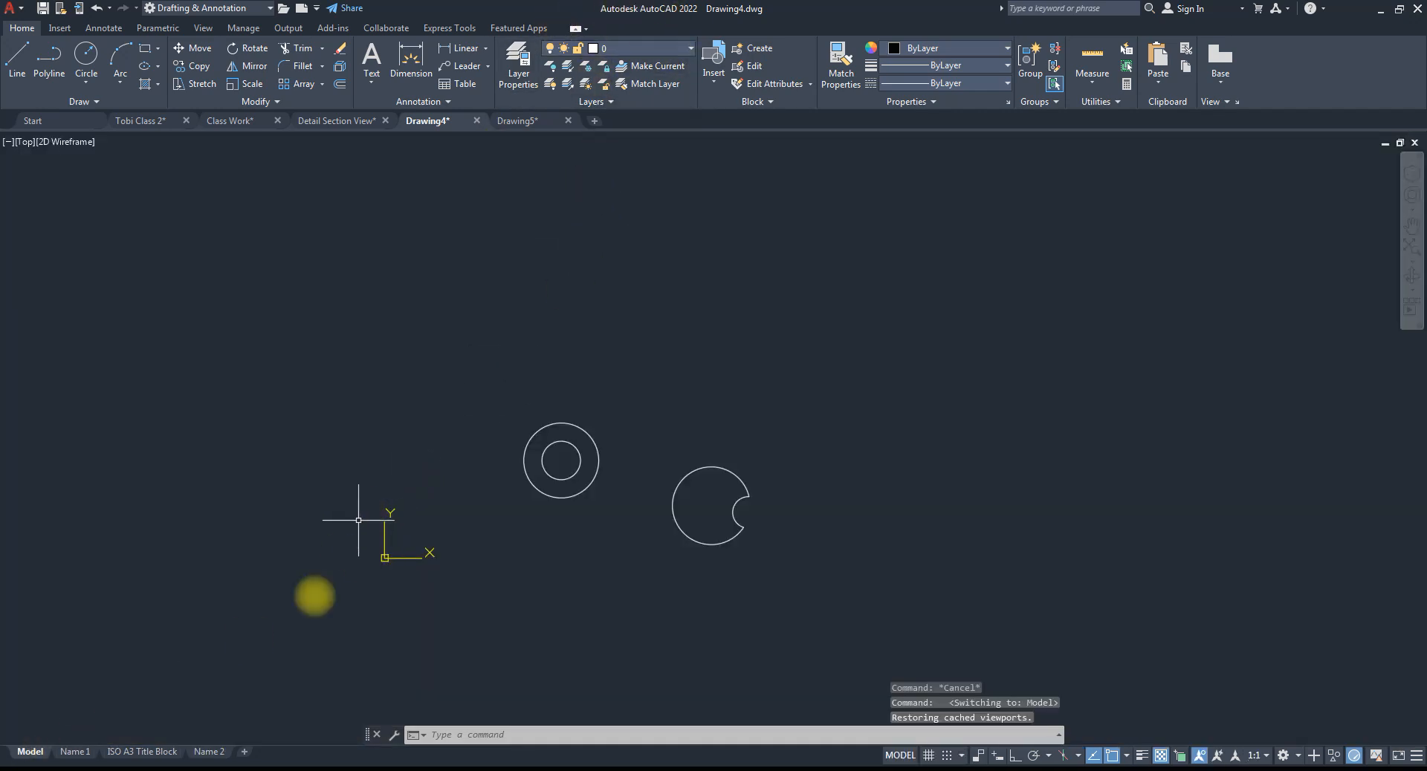
click(74, 752)
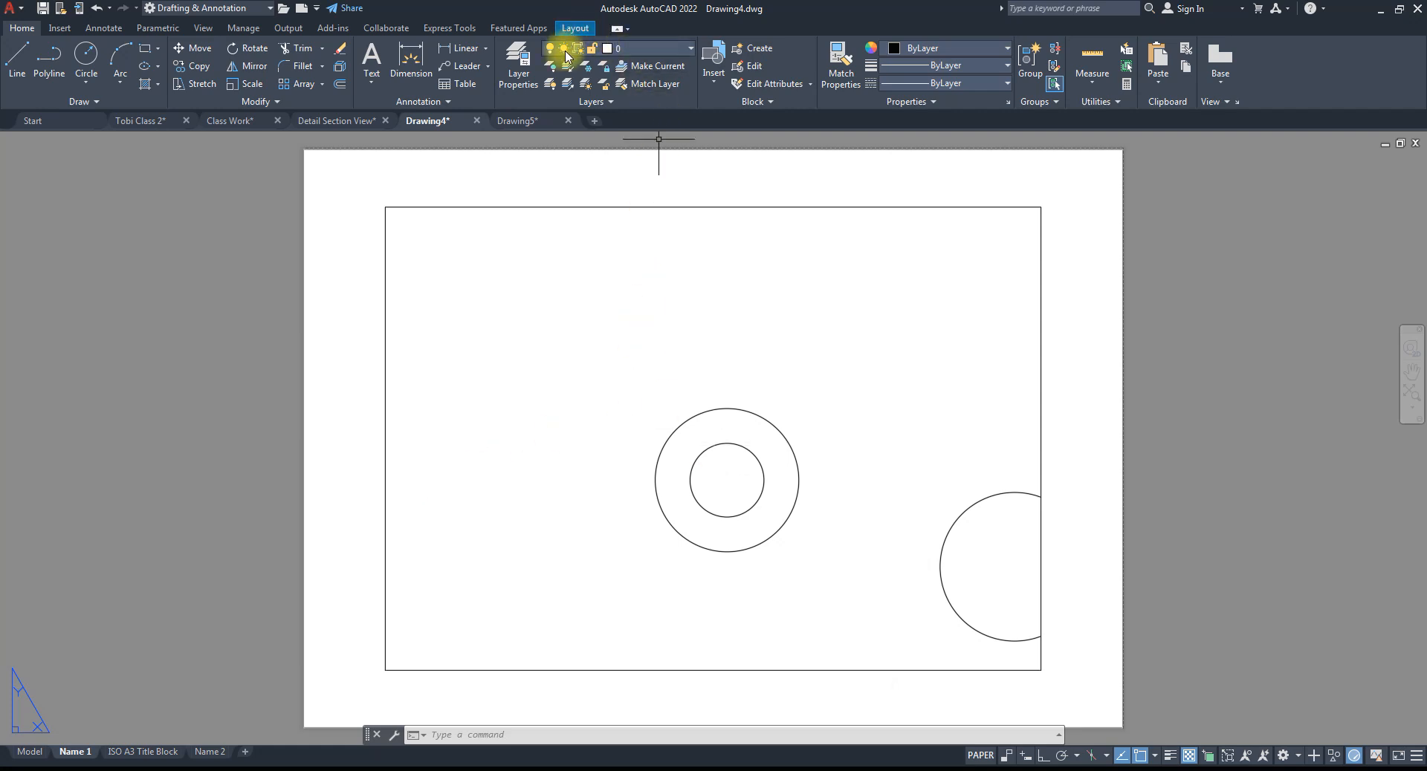
click(576, 28)
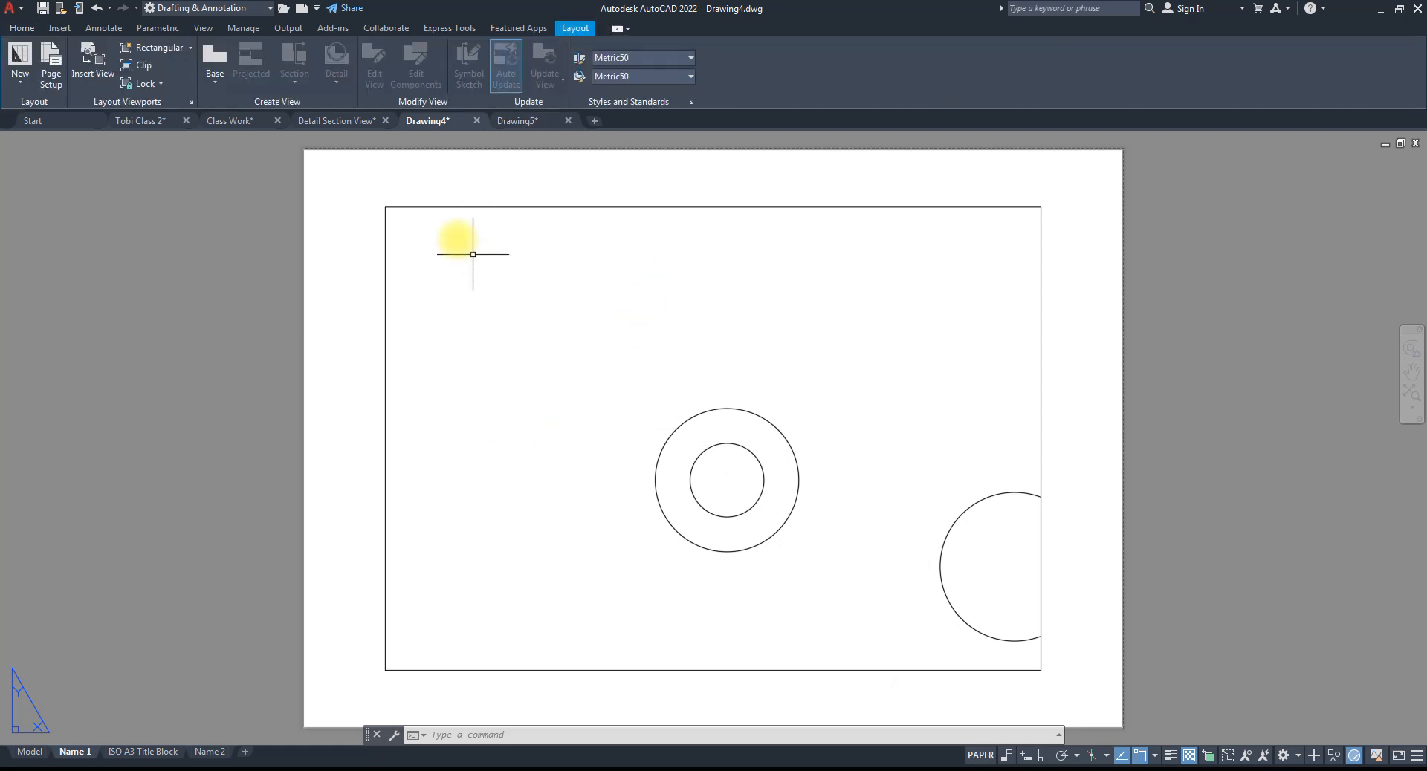
click(13, 91)
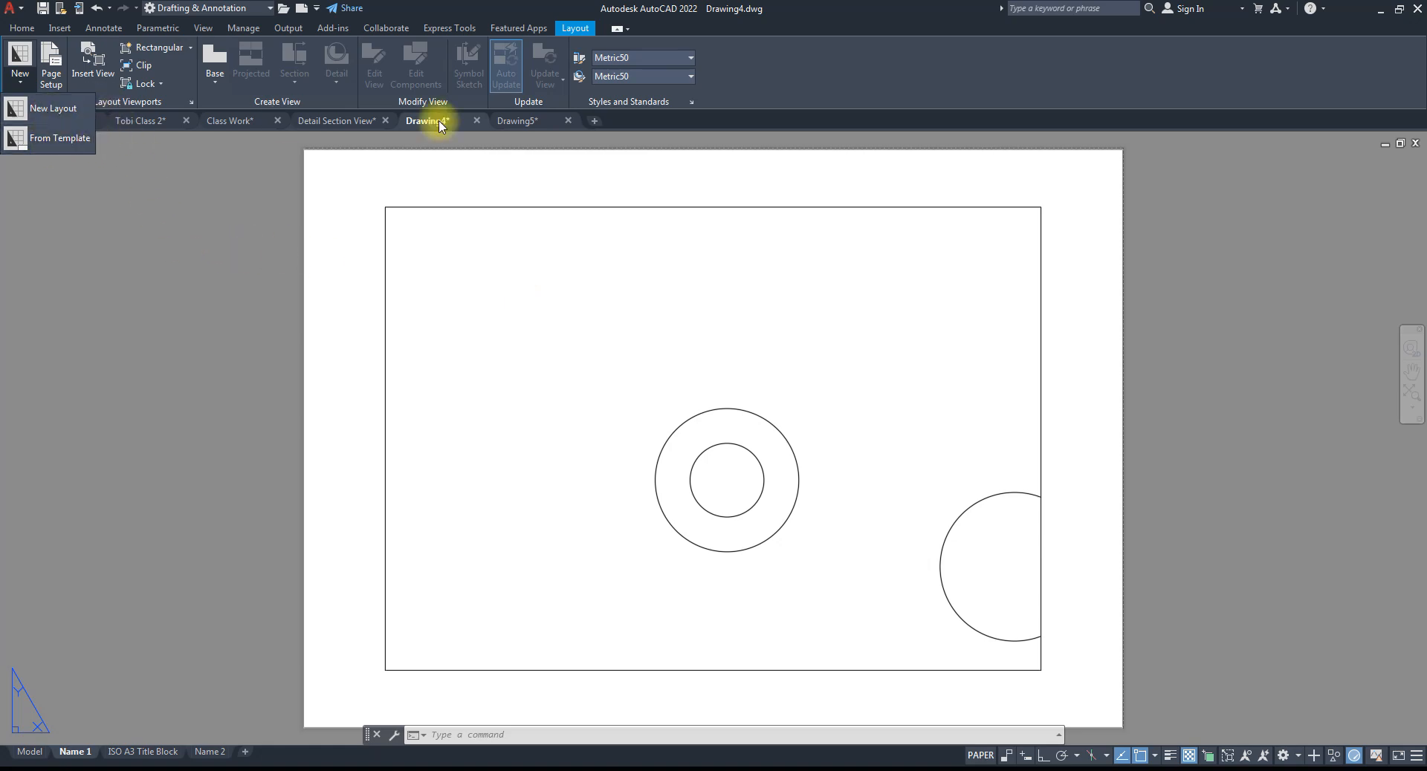
click(869, 82)
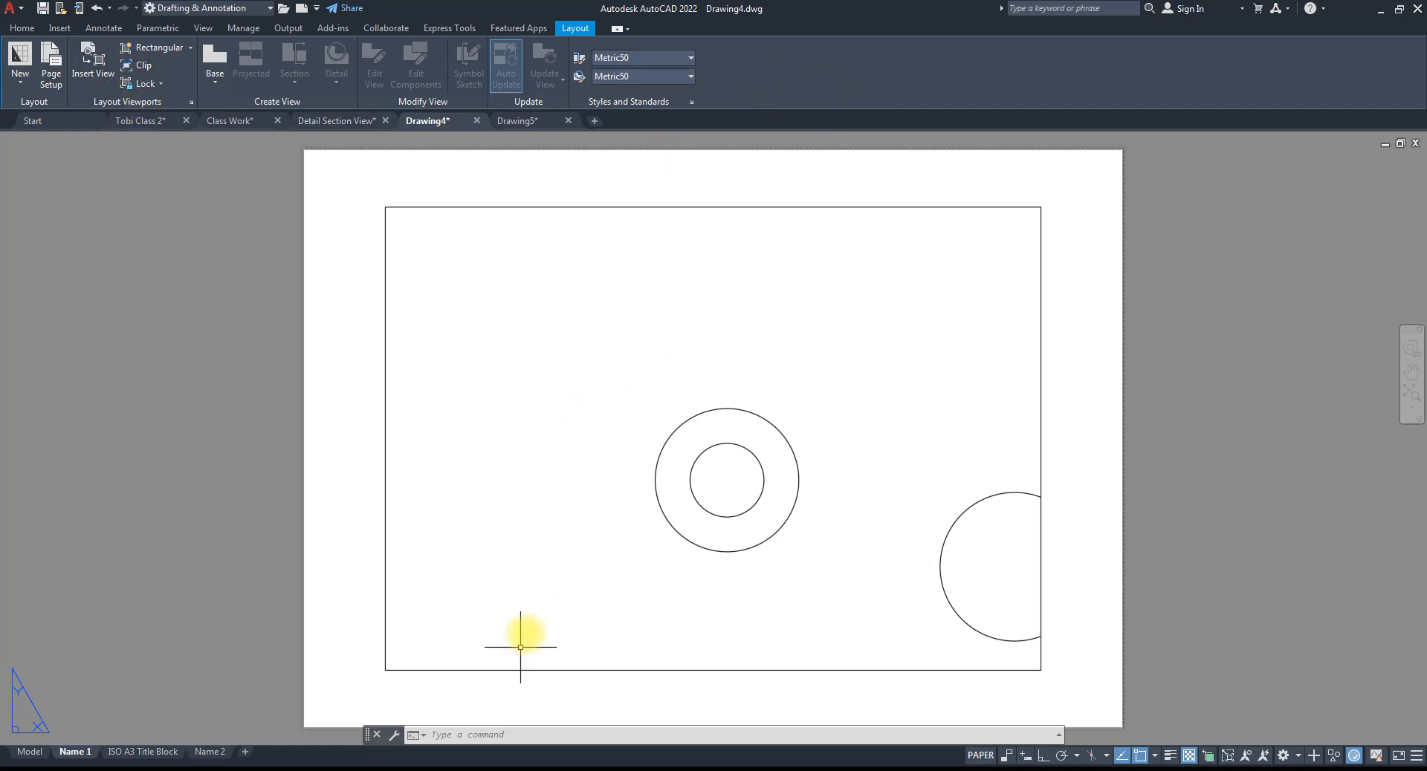
- Create a tall rectangular viewport filling the left part of the ISO A3 Title Block sheet
click(126, 751)
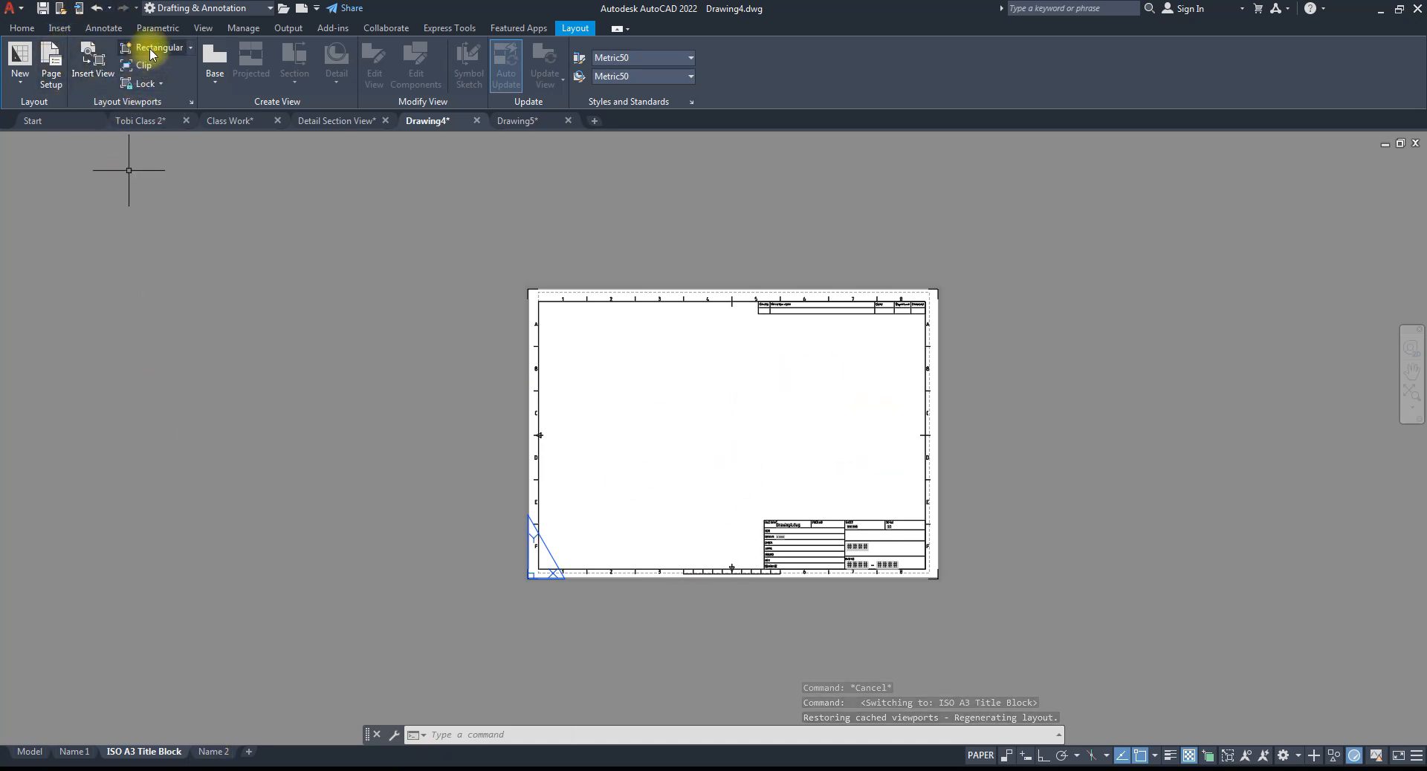
click(190, 47)
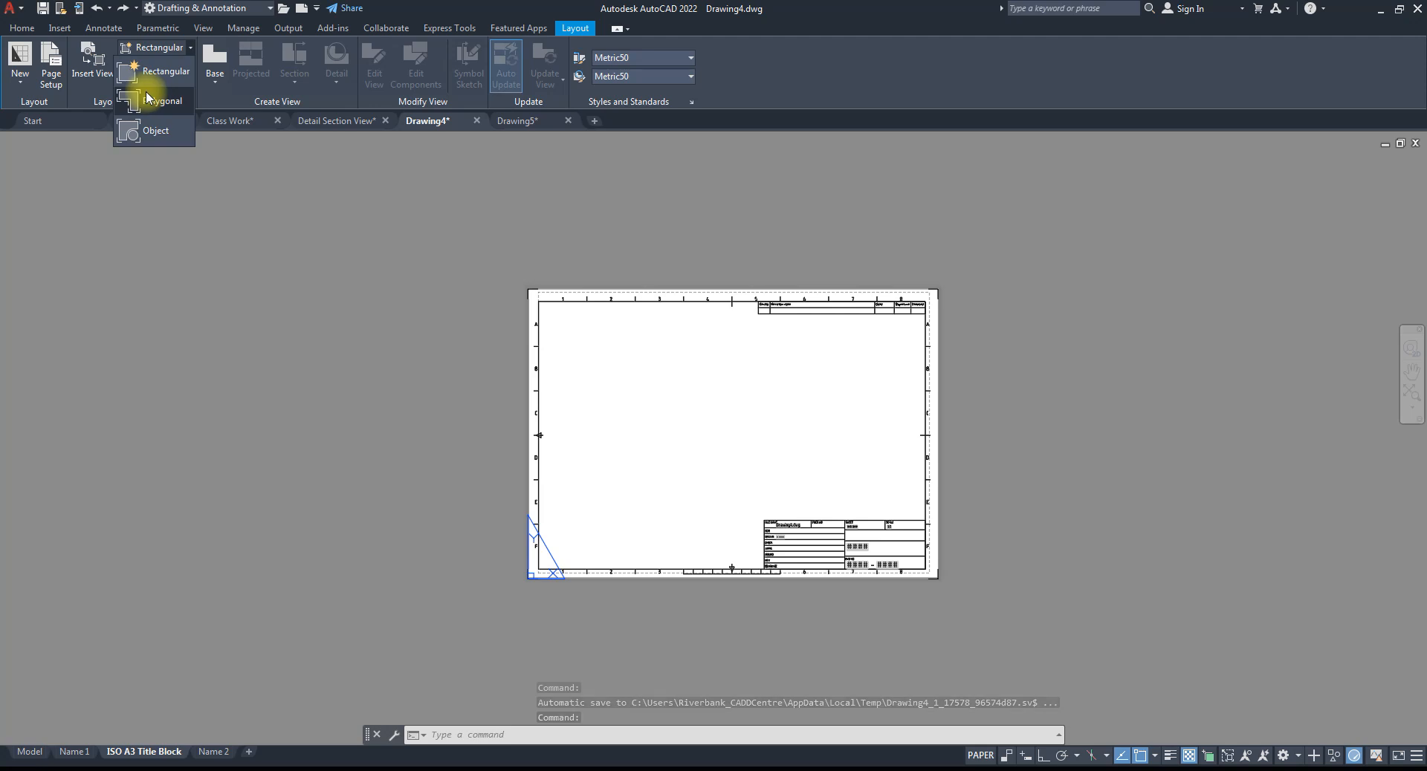
click(158, 70)
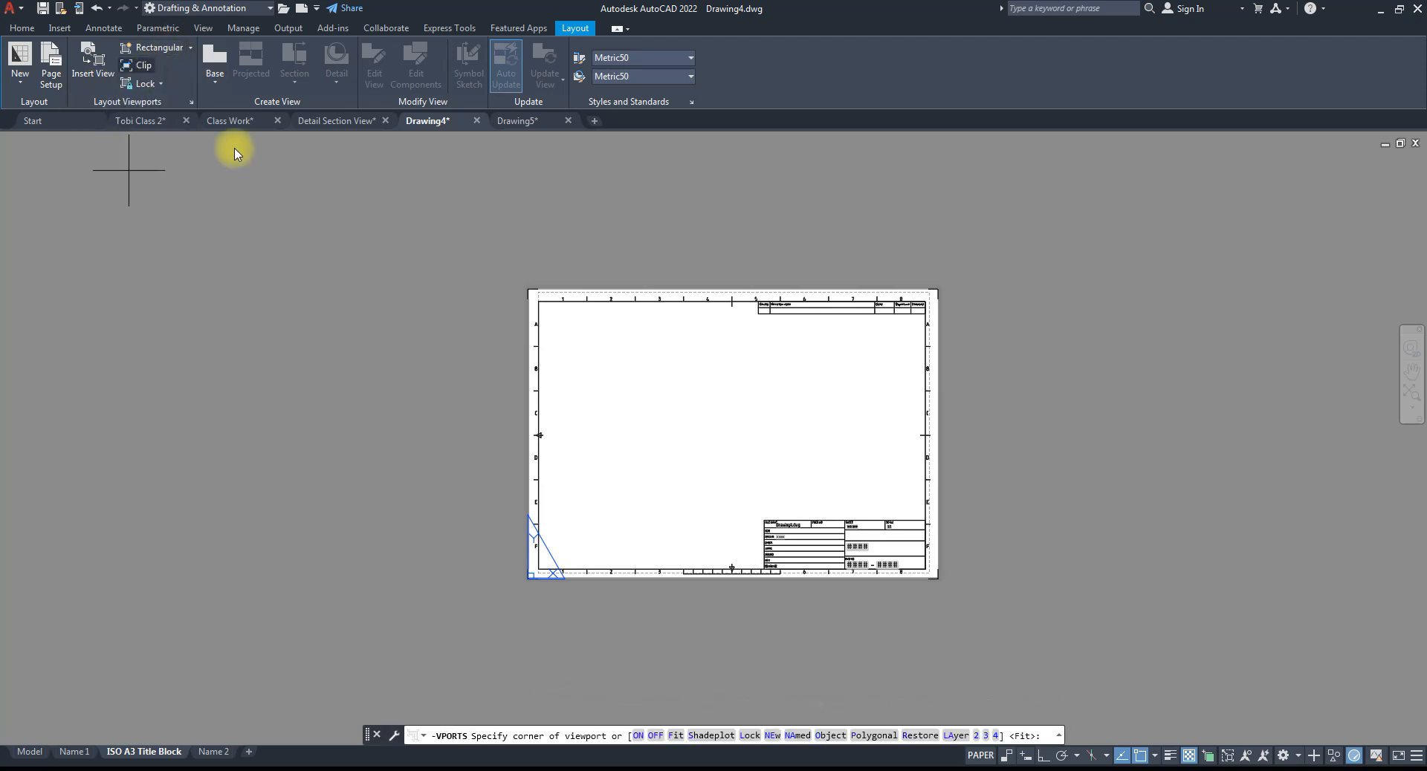
click(555, 325)
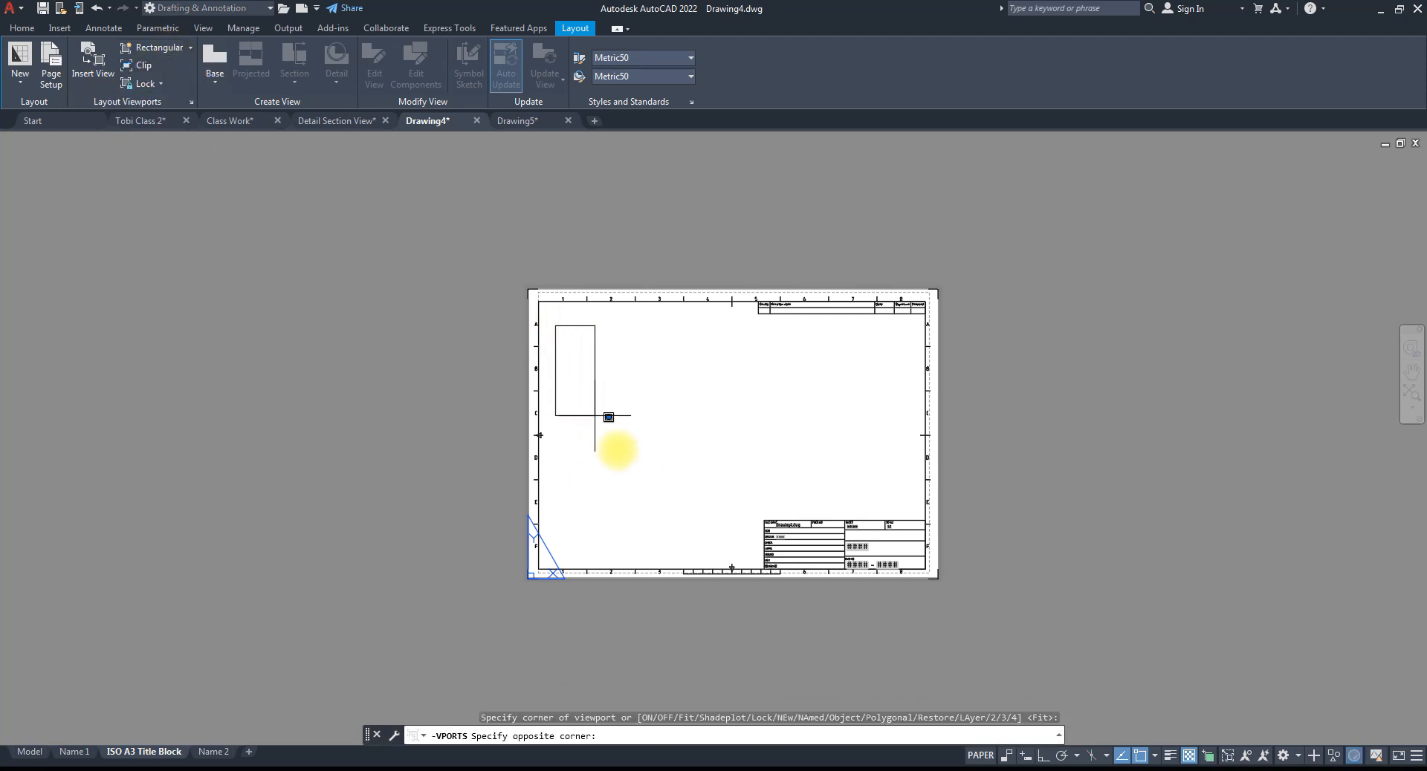
click(707, 550)
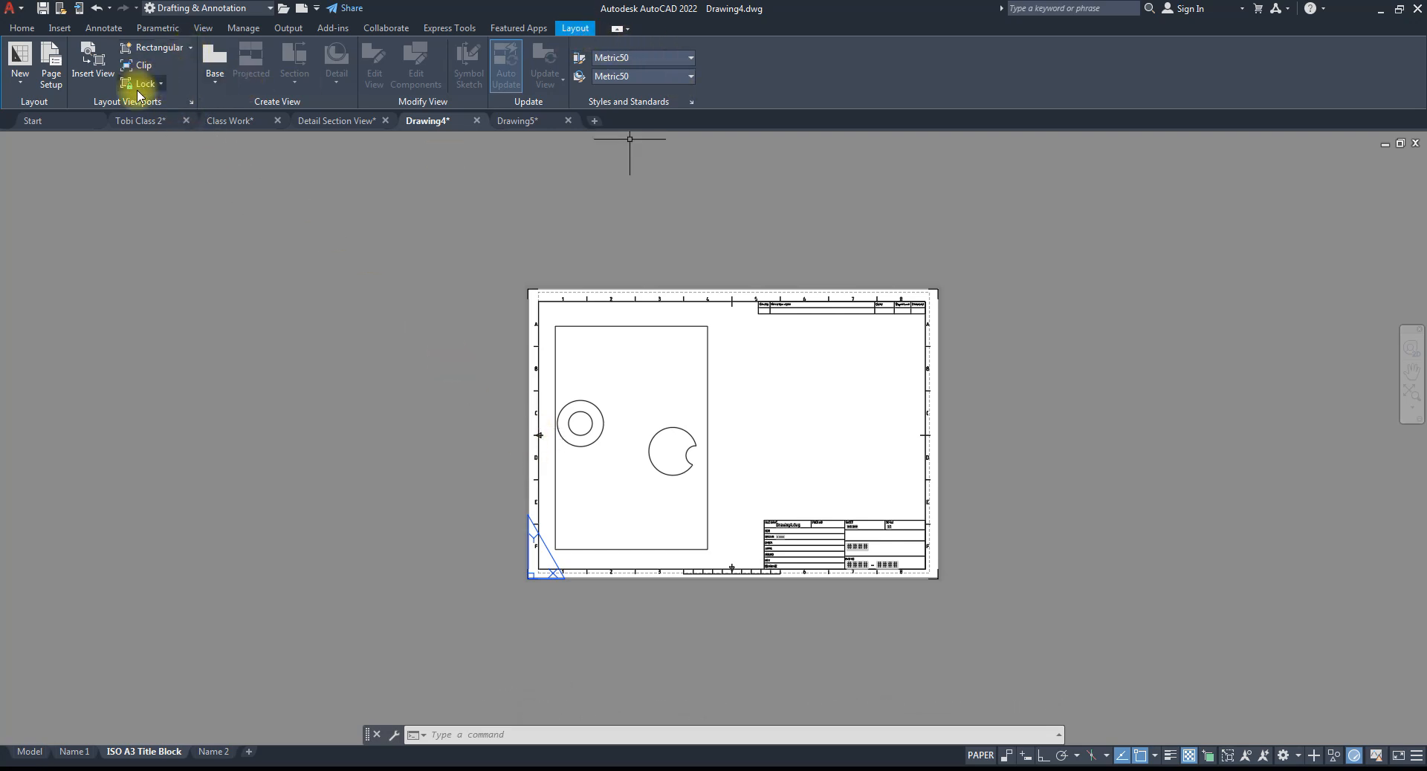
- Create a closed polygonal viewport with orthogonal edges beside the rectangular one, its lower-right corner stepped around the title block
click(193, 50)
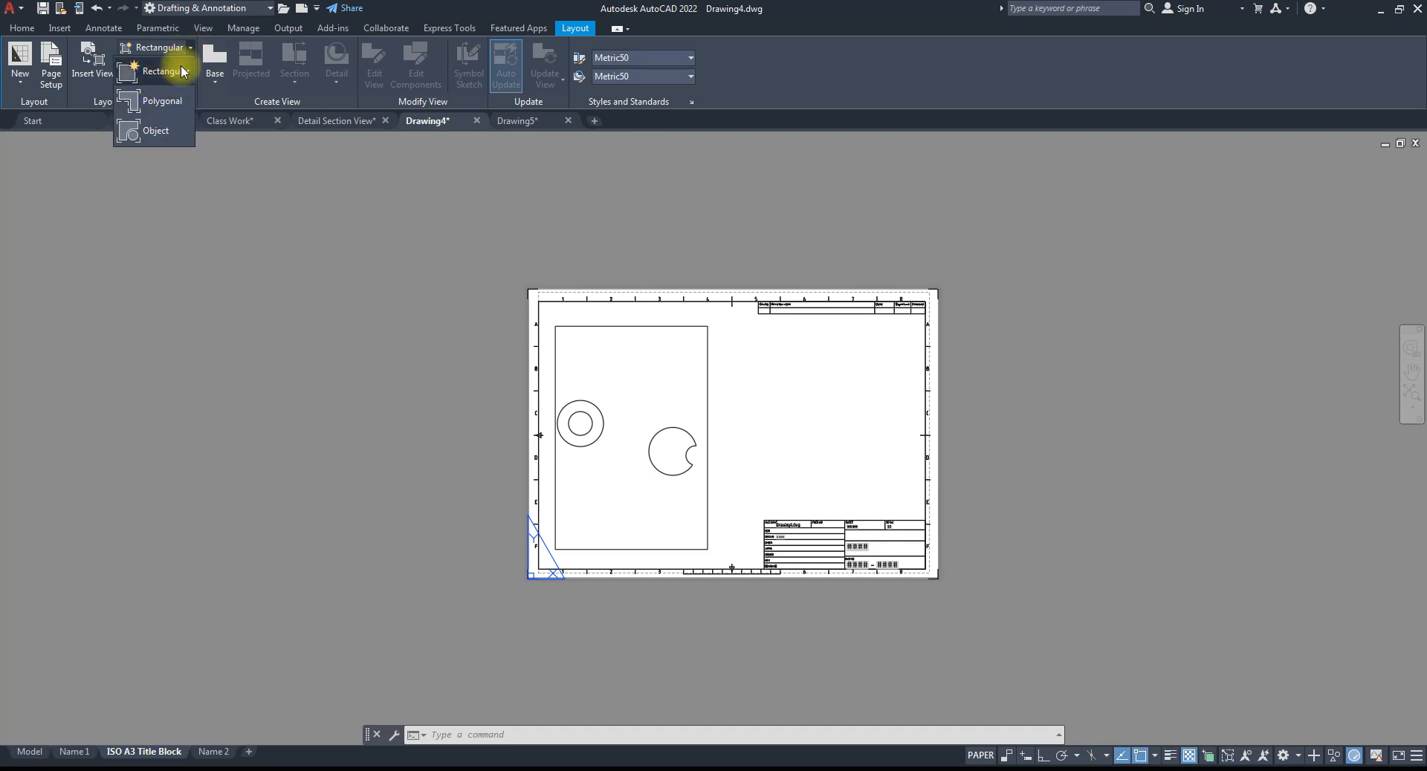
click(170, 108)
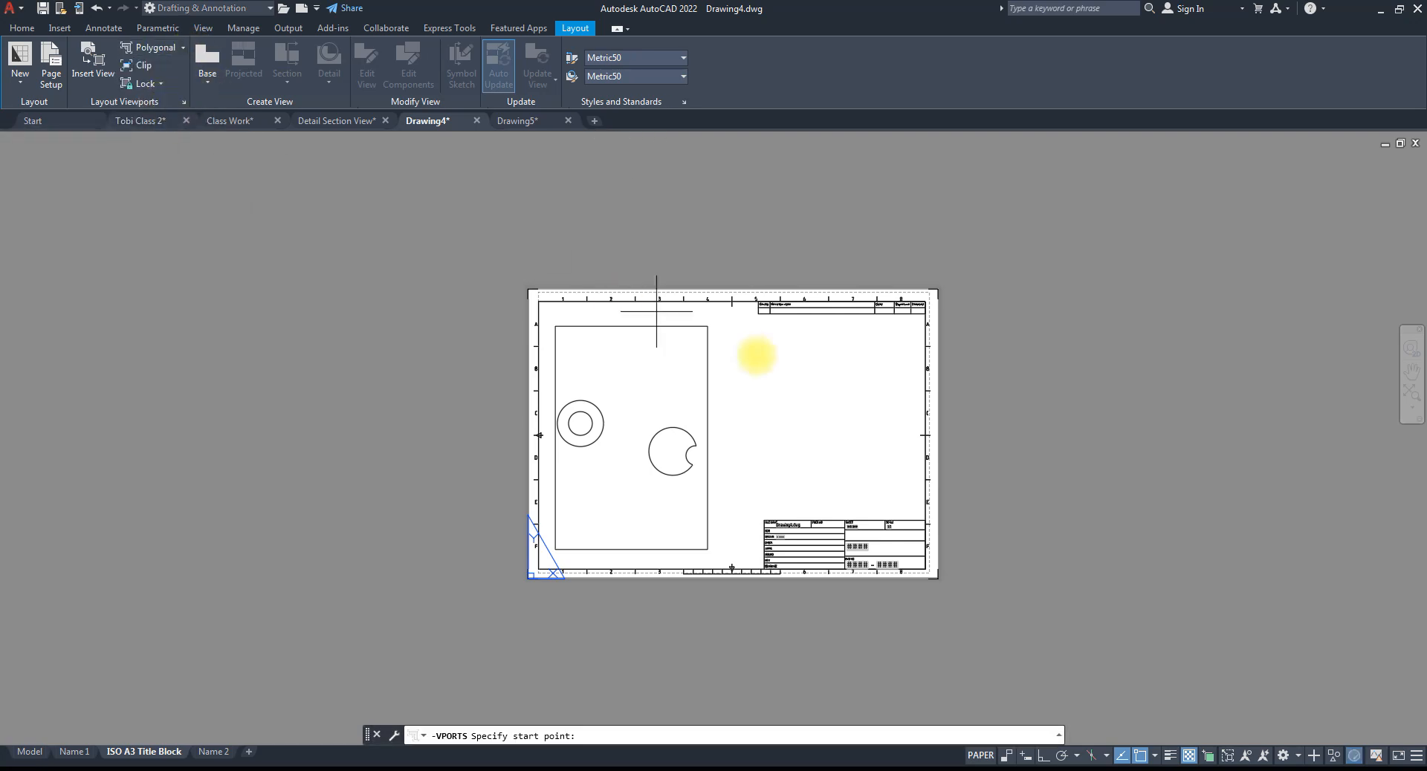
click(720, 326)
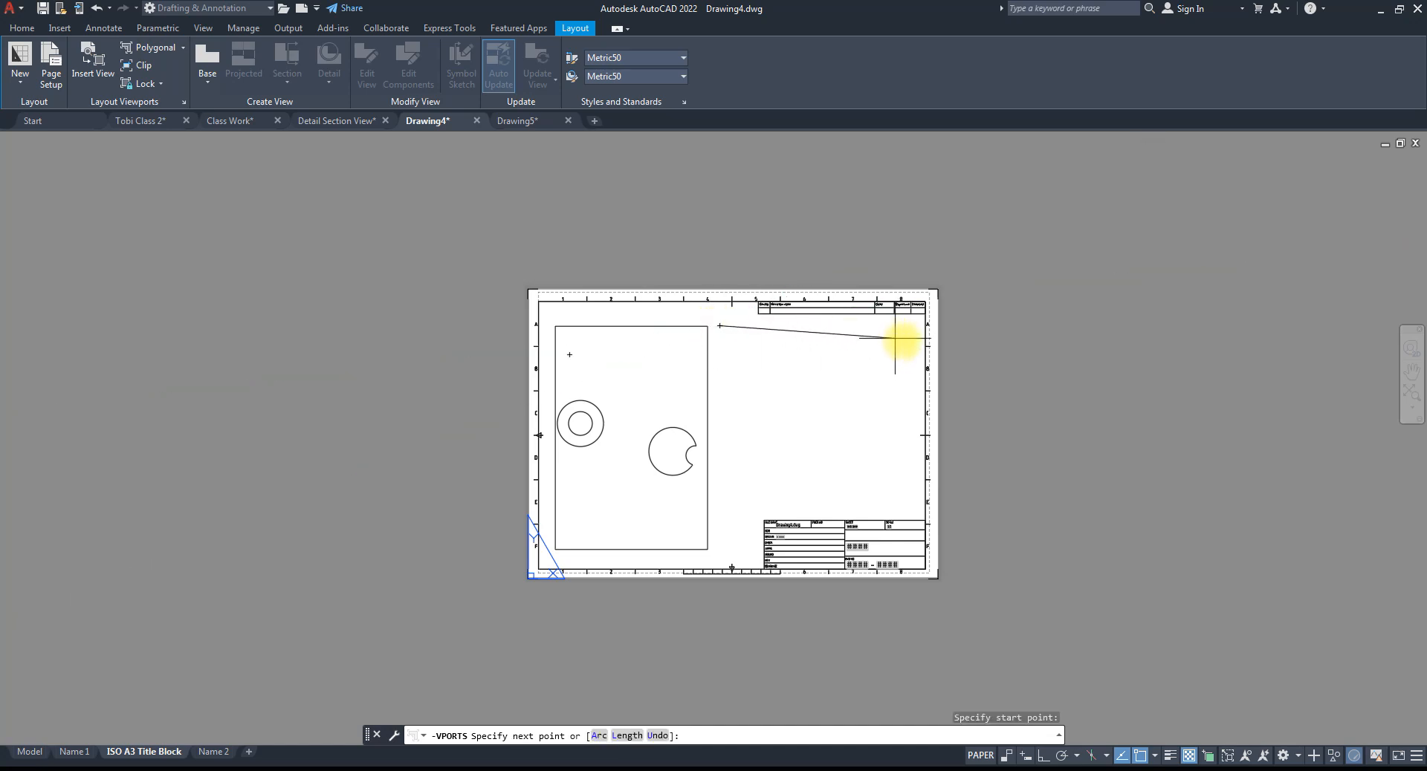
key(F8)
click(916, 327)
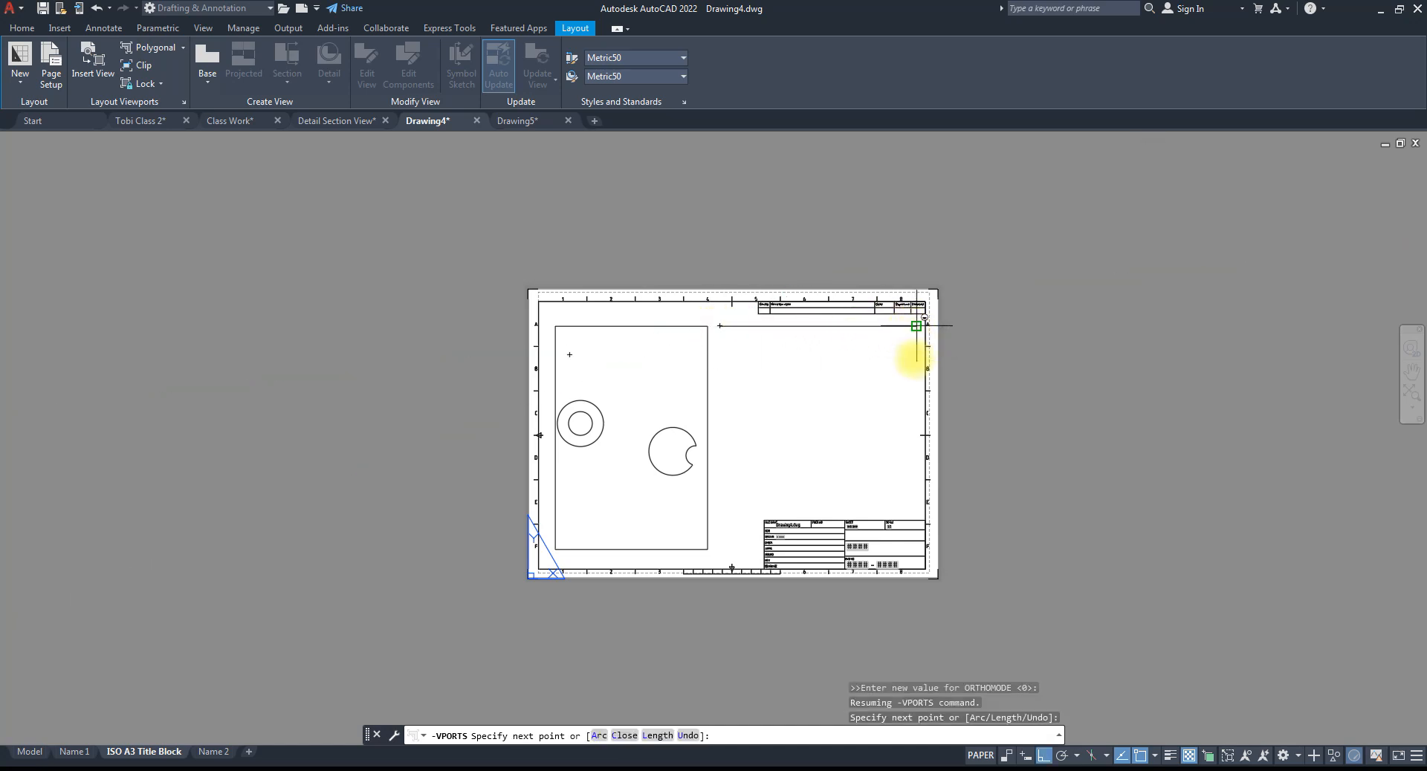
click(916, 456)
click(830, 454)
click(825, 499)
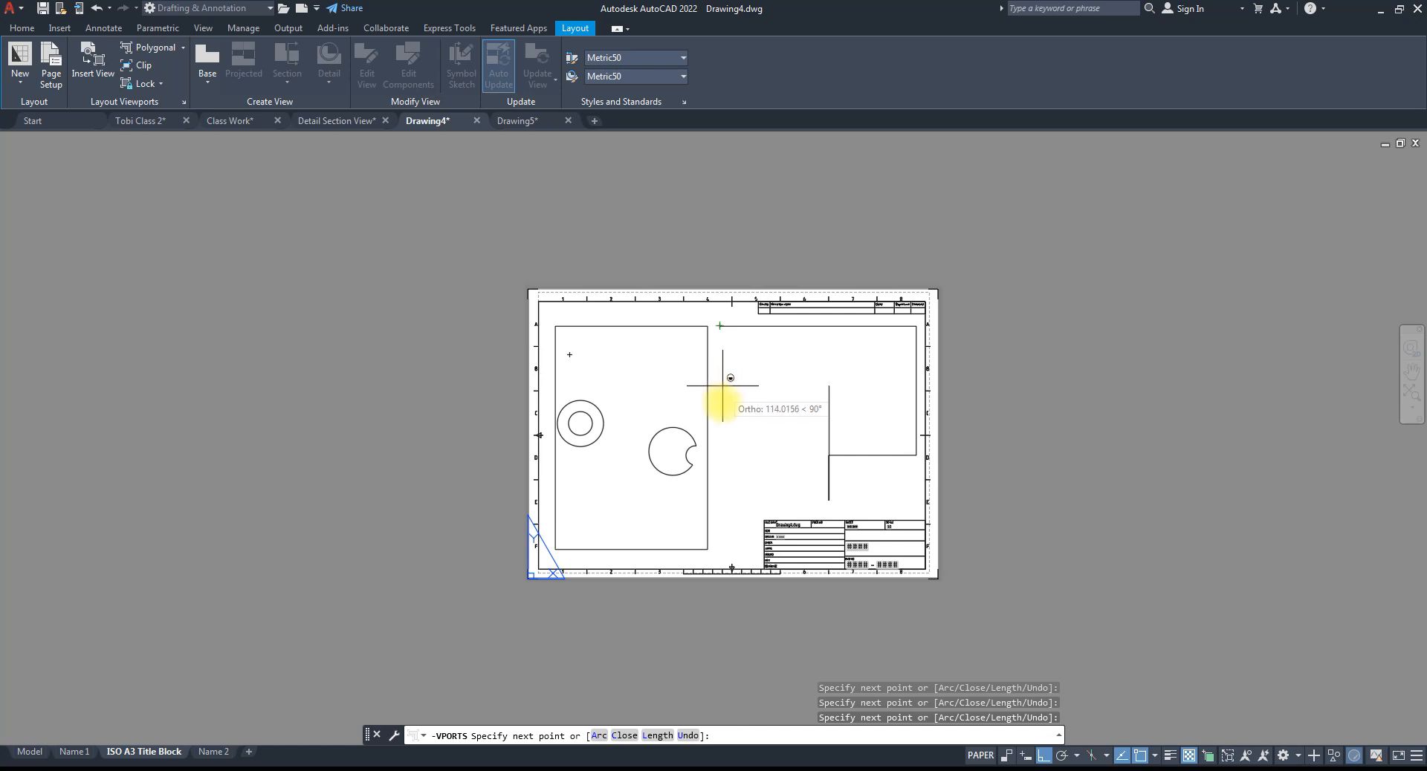
click(719, 428)
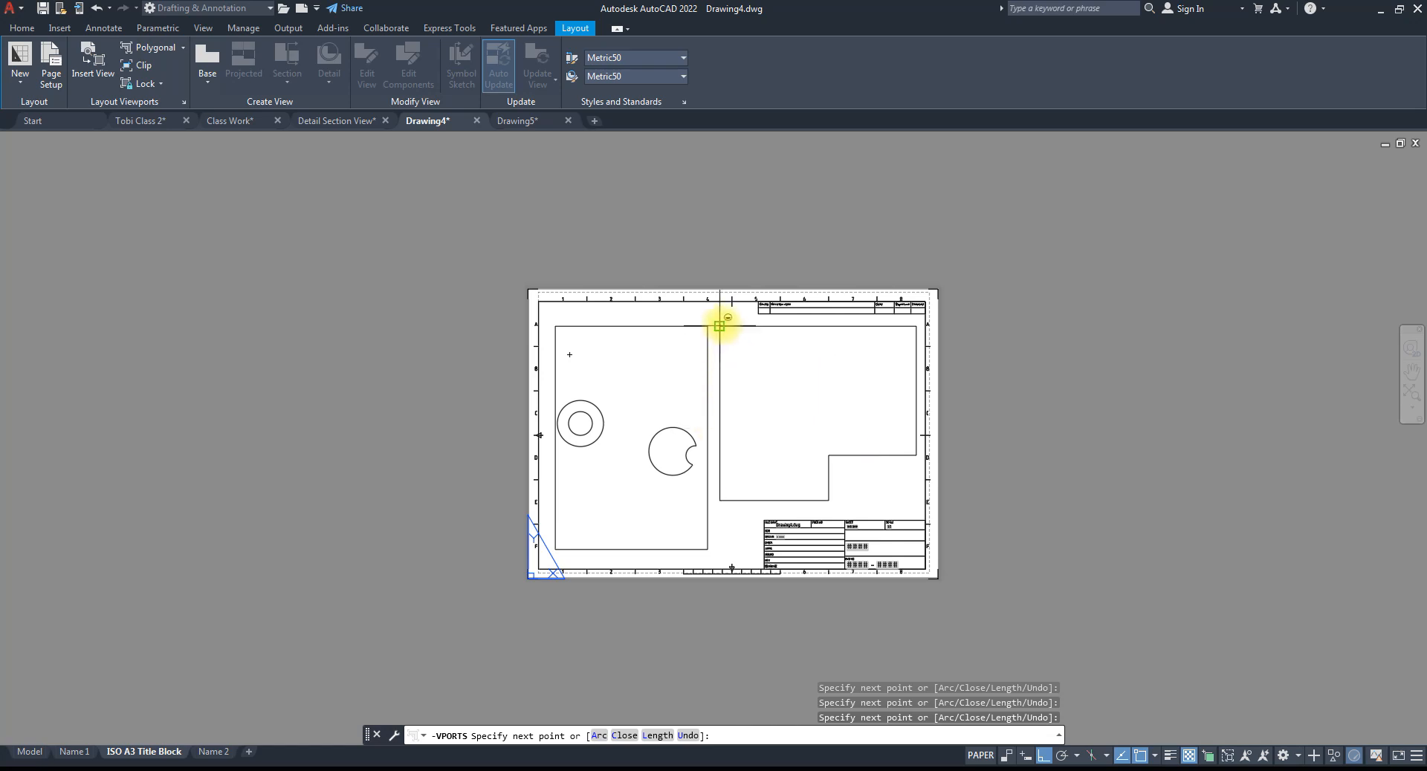
text(c)
key(Return)
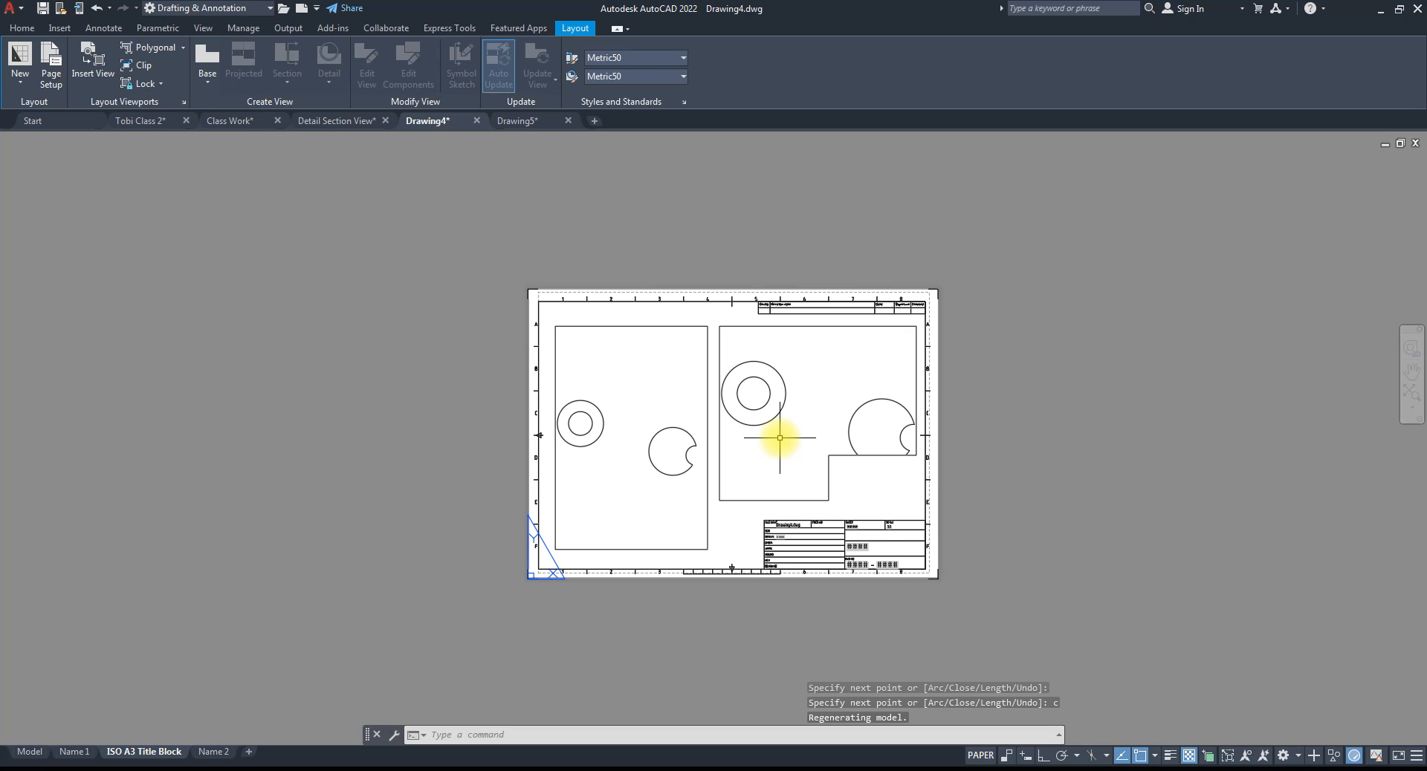
- Delete the polygonal viewport from the ISO A3 Title Block layout
click(888, 483)
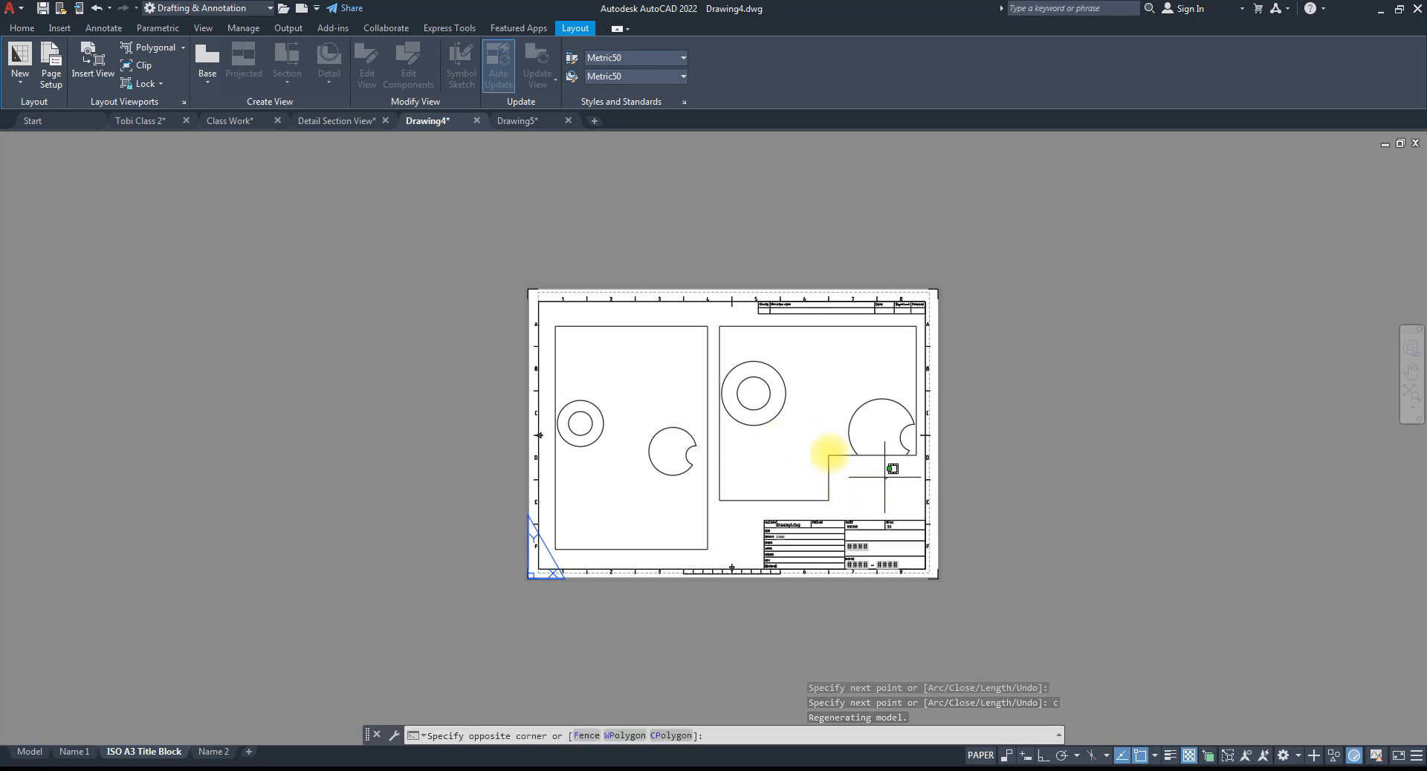
click(811, 447)
key(Delete)
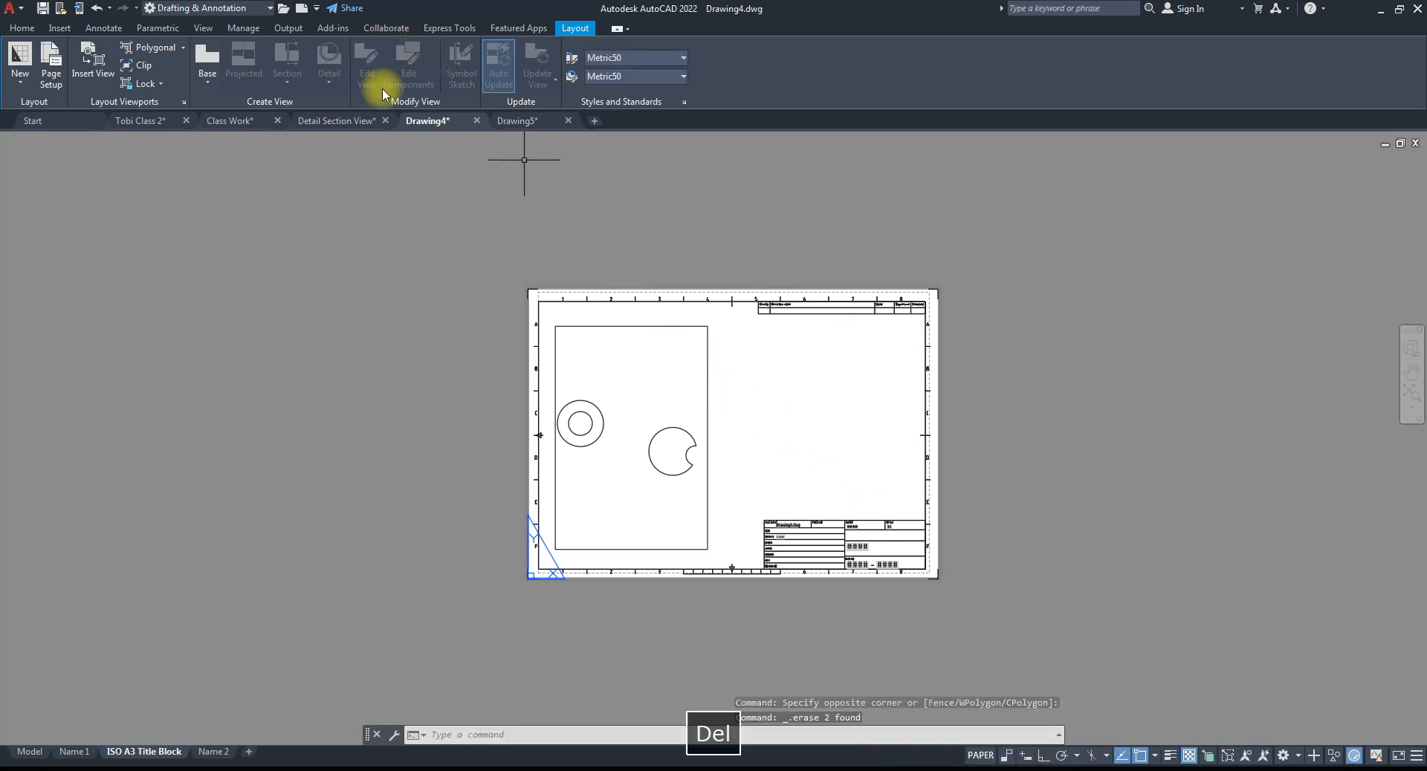
- Create a rectangular viewport beside the tall one, filling the area above the title block on the ISO A3 Title Block sheet
click(182, 48)
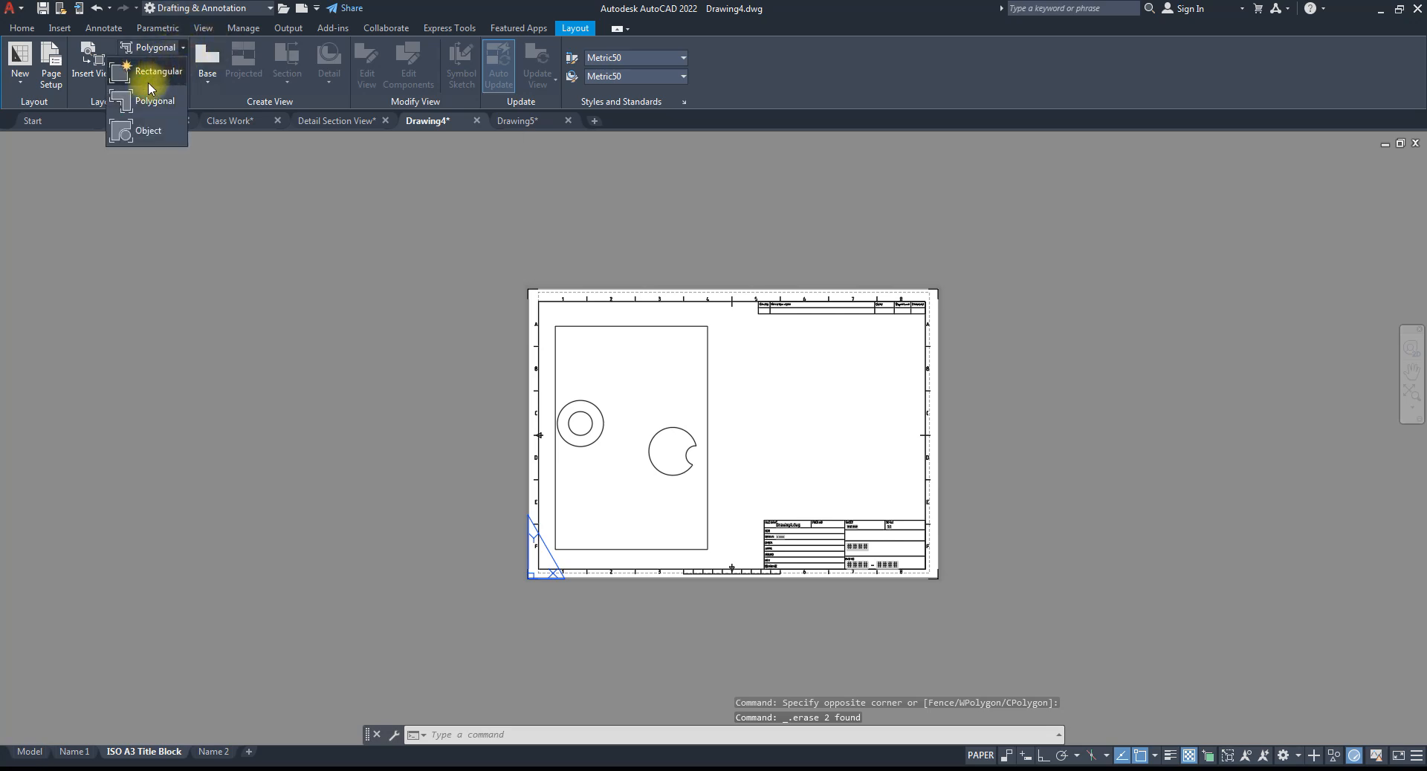
click(719, 325)
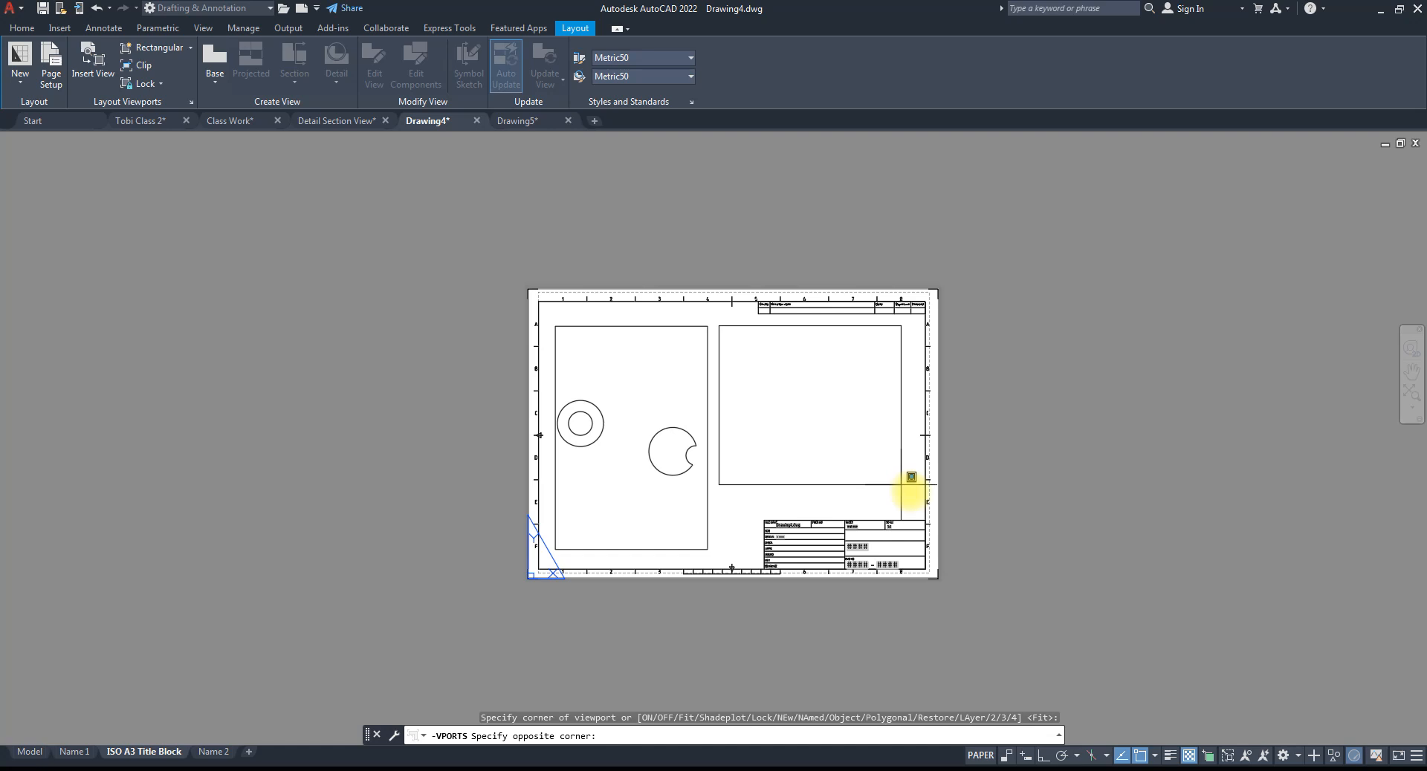
click(913, 507)
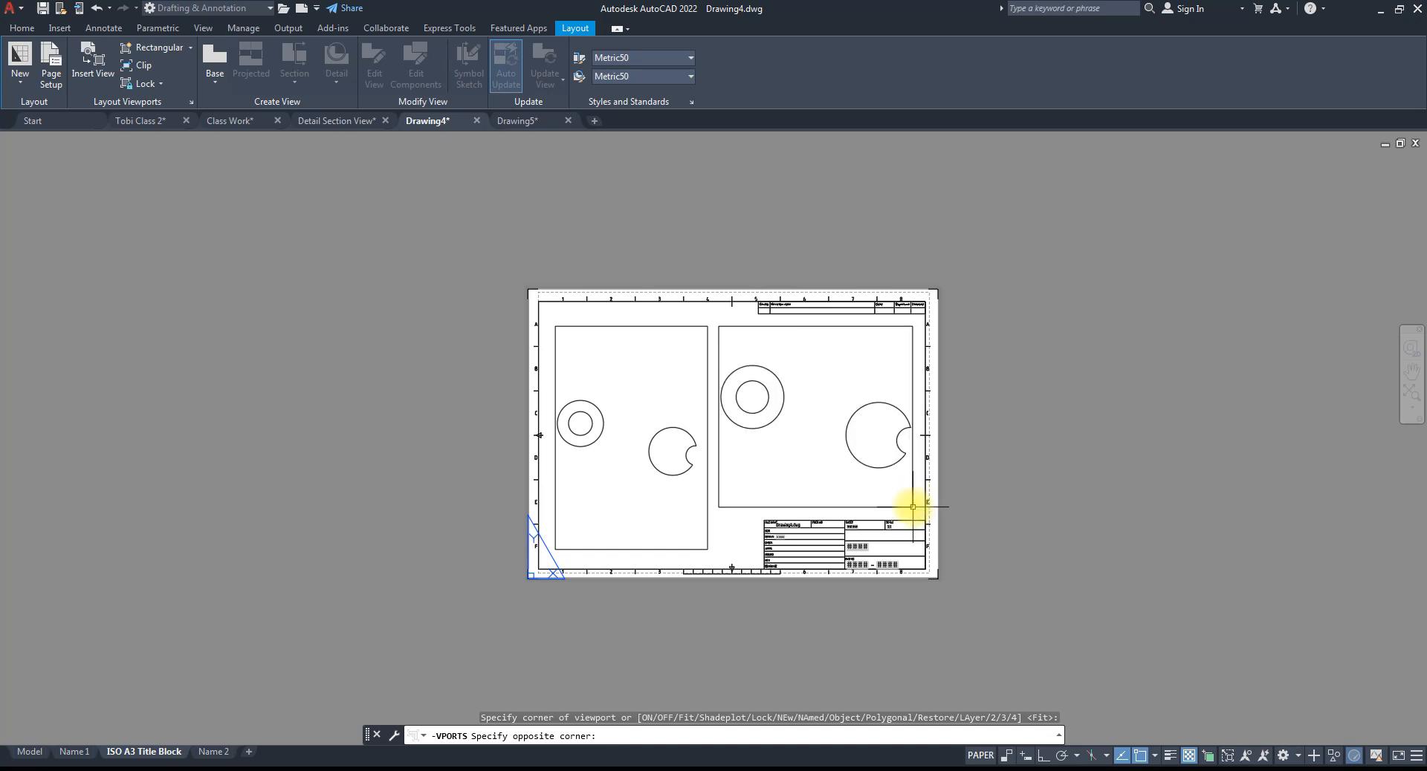
key(Escape)
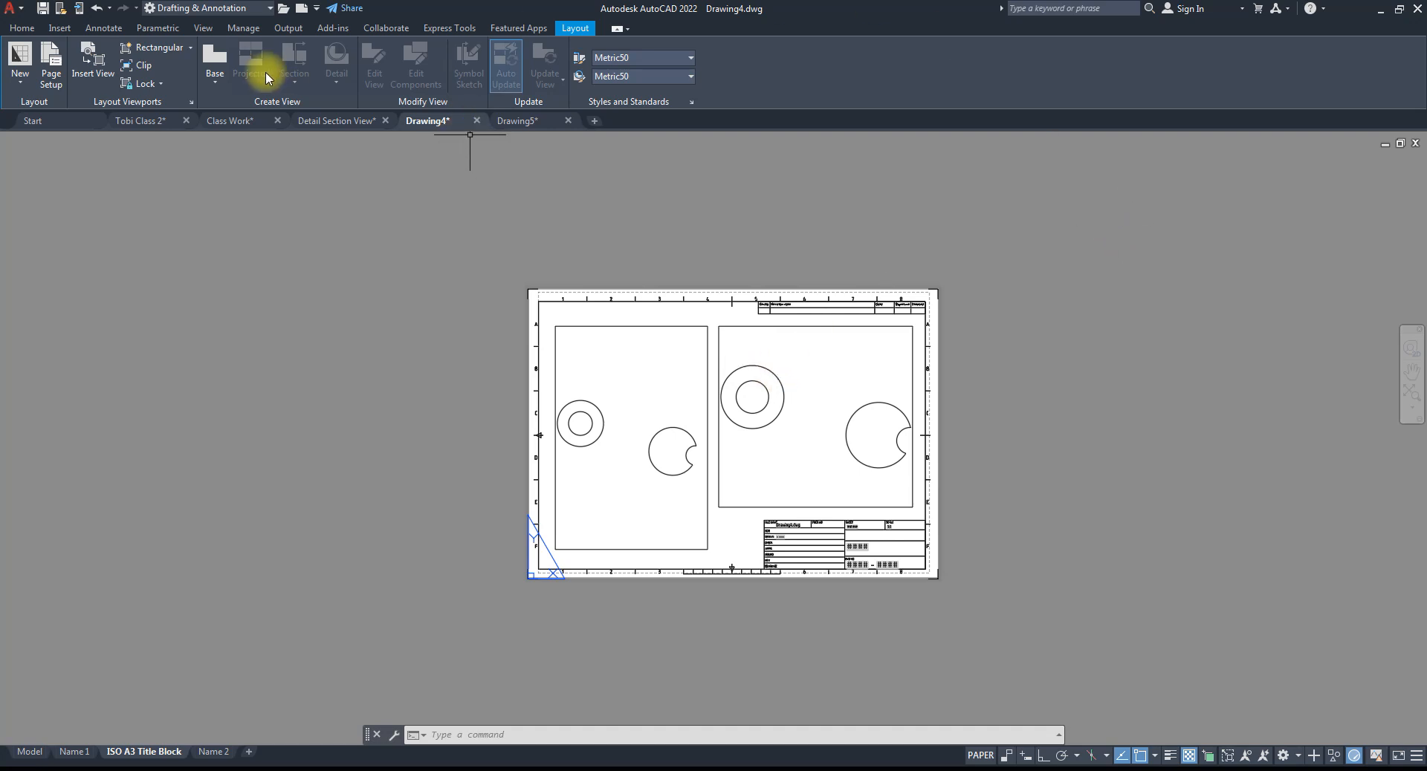
- Look through other open drawings, including the Class Work layout, and compare Drawing4's Name 1, ISO A3 Title Block and Name 2 layouts
click(147, 122)
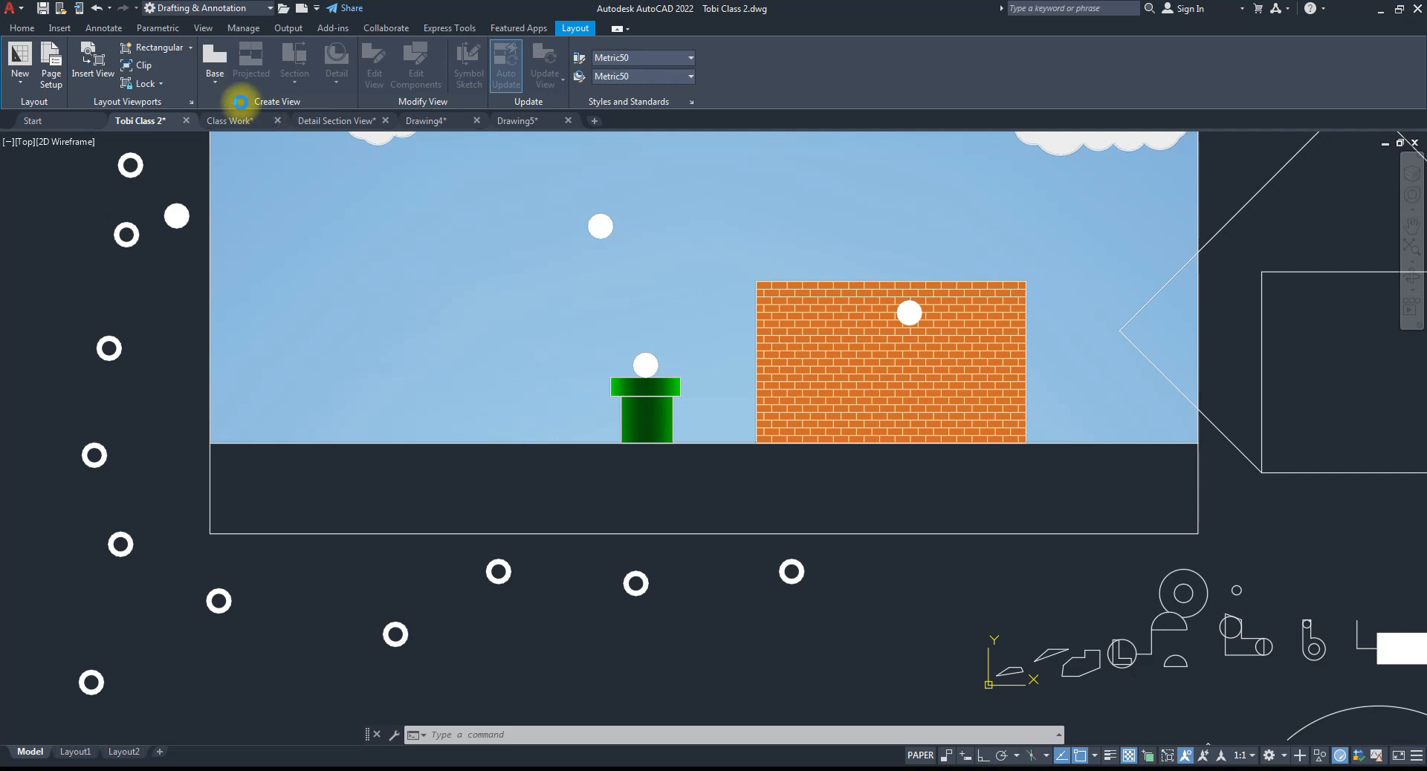
click(227, 121)
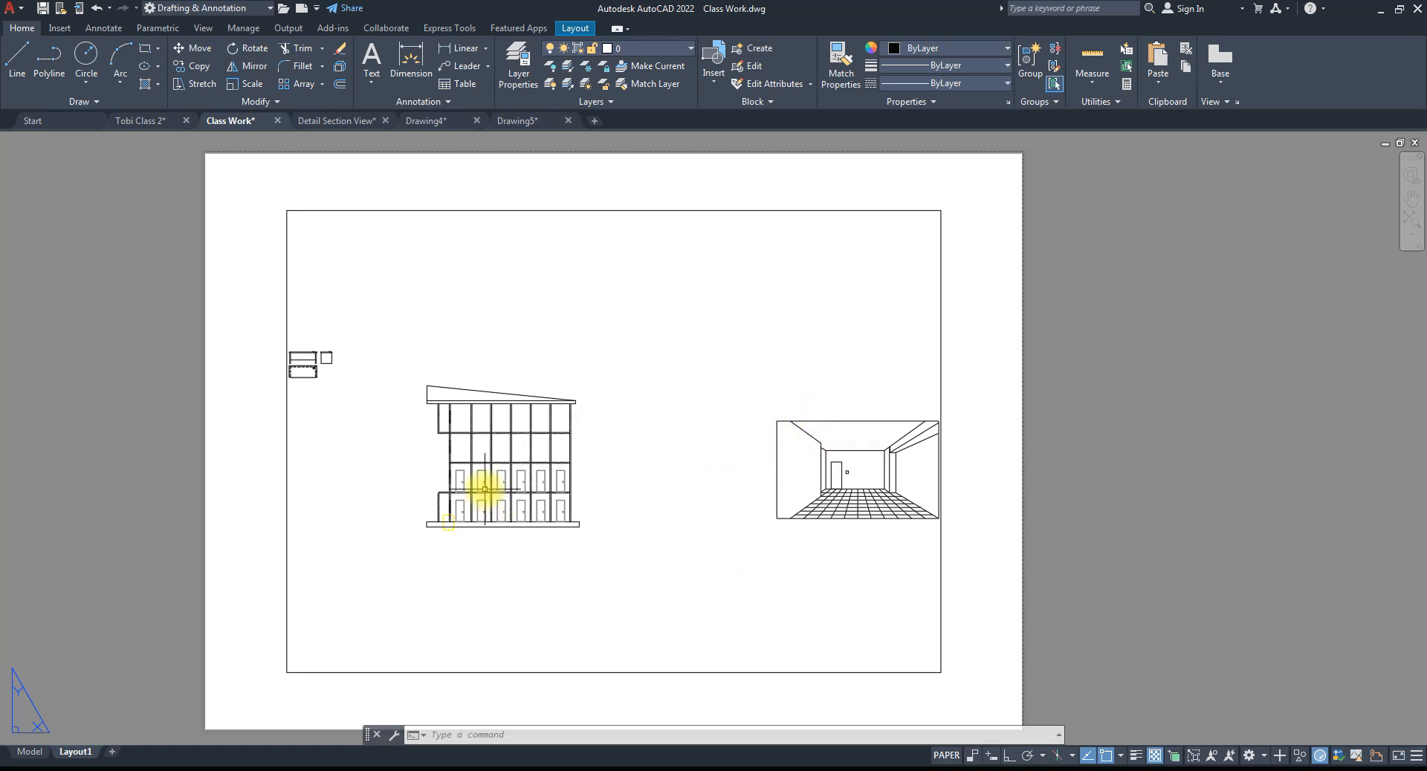
scroll(838, 504, down, 2)
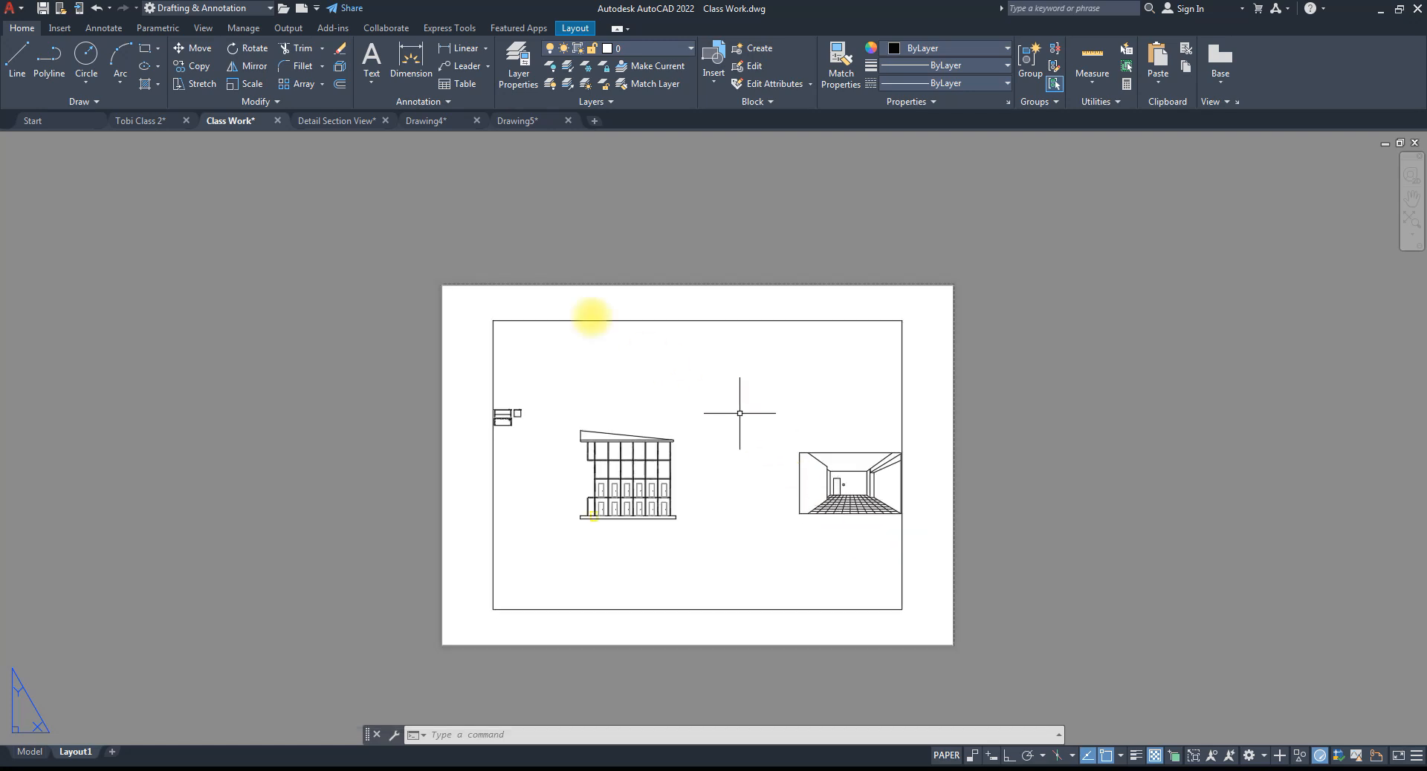
click(536, 120)
click(424, 123)
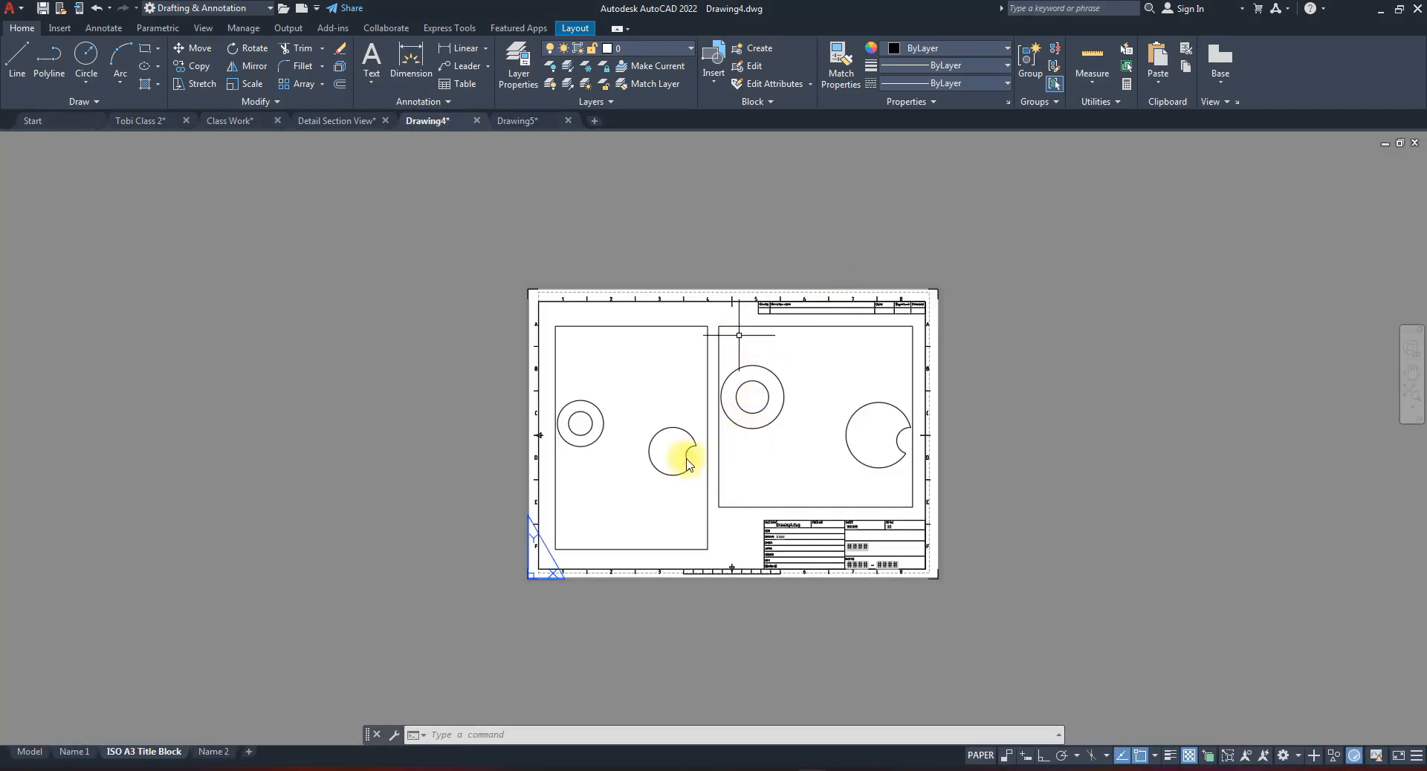
click(83, 753)
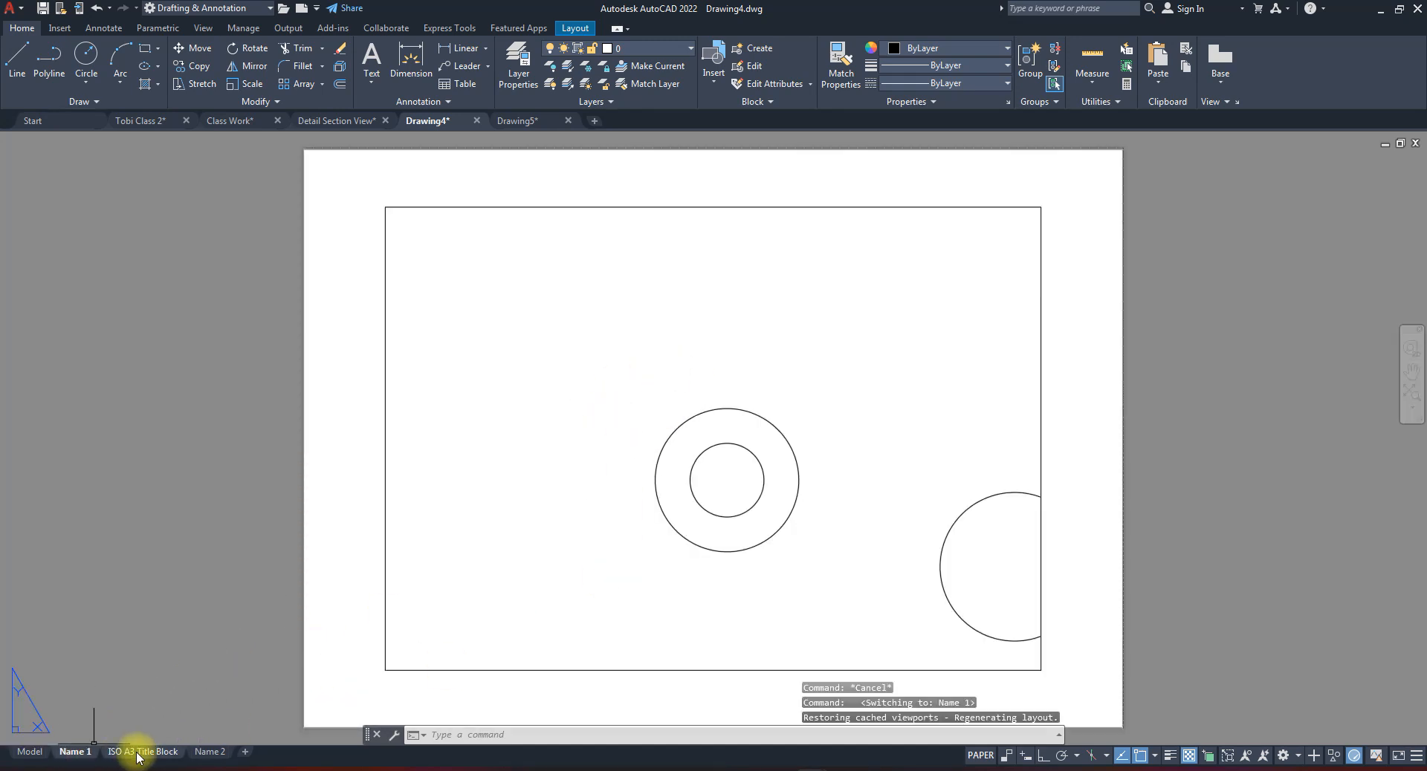
click(137, 753)
click(211, 753)
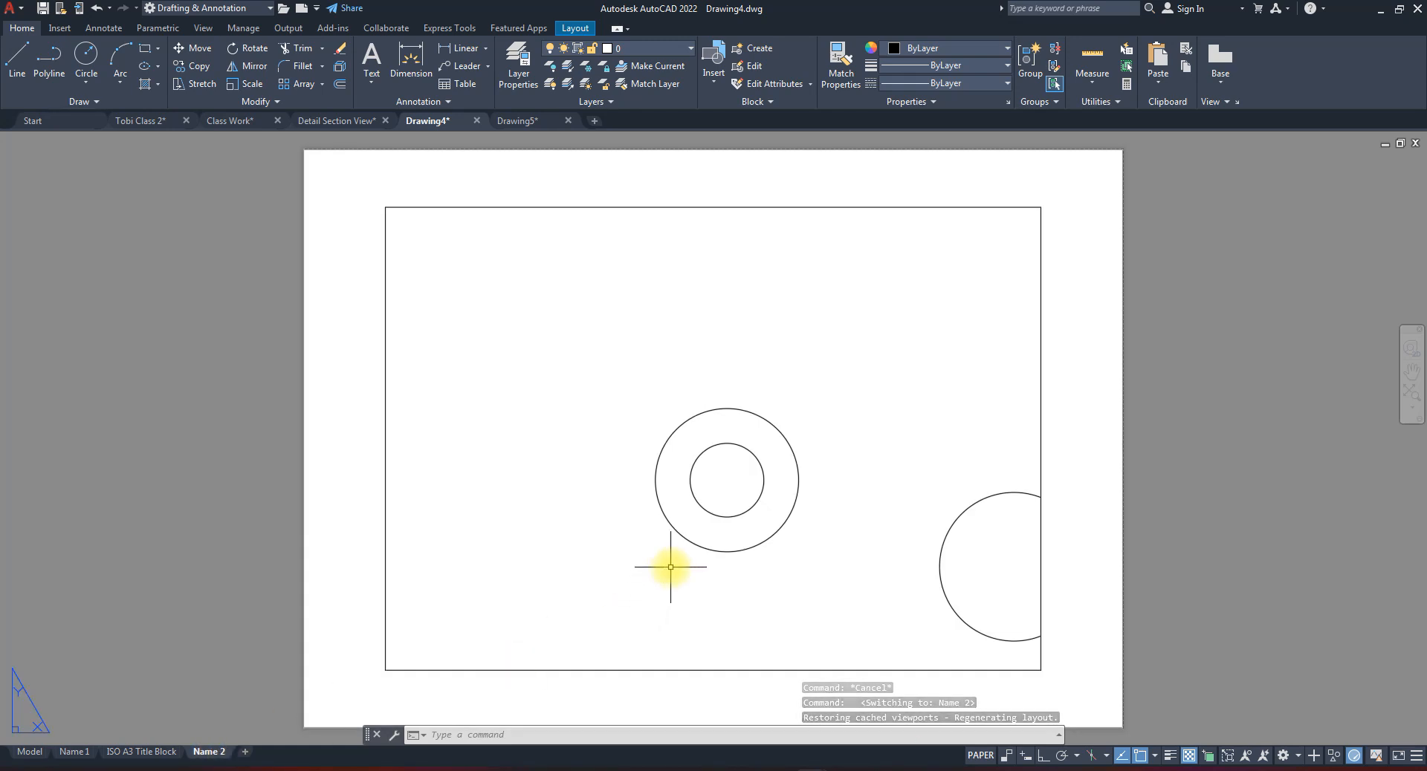
click(74, 752)
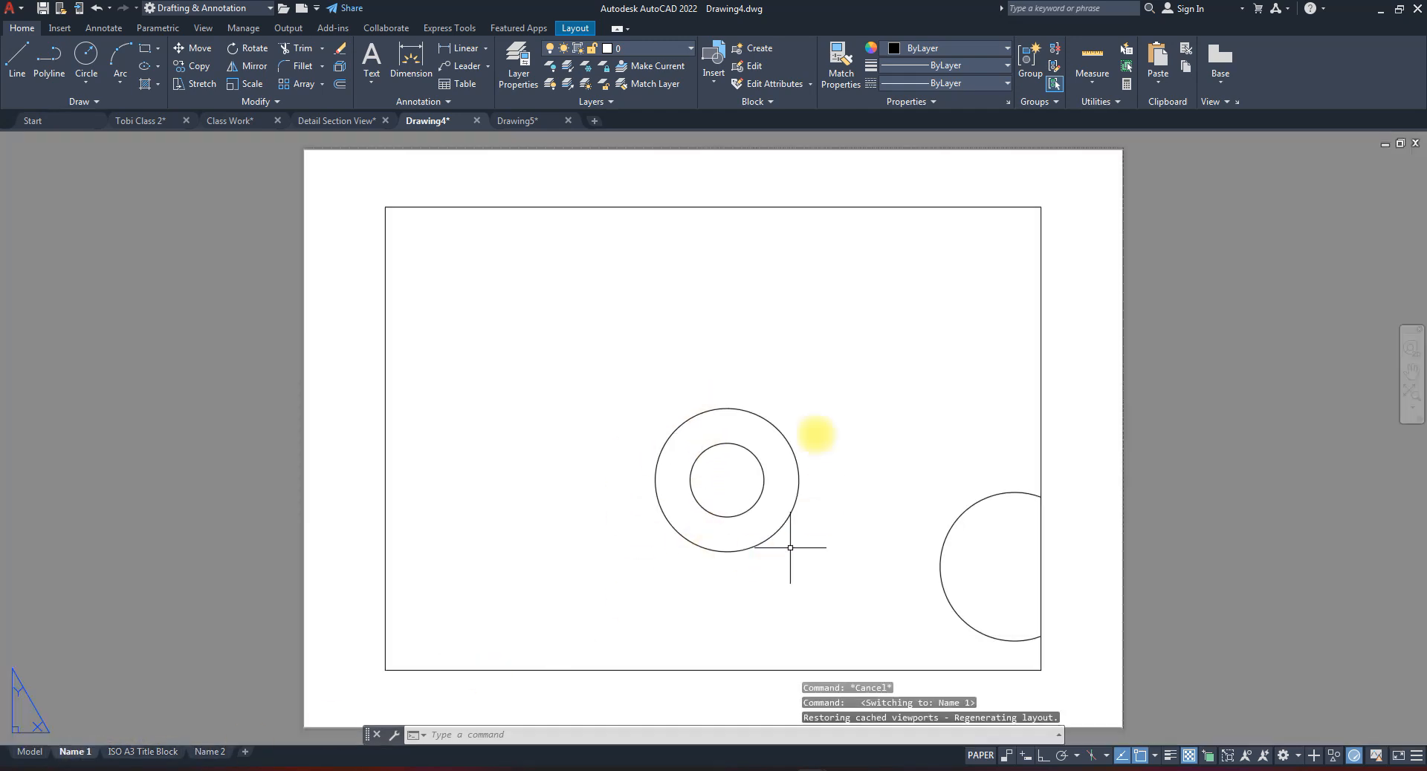
click(210, 752)
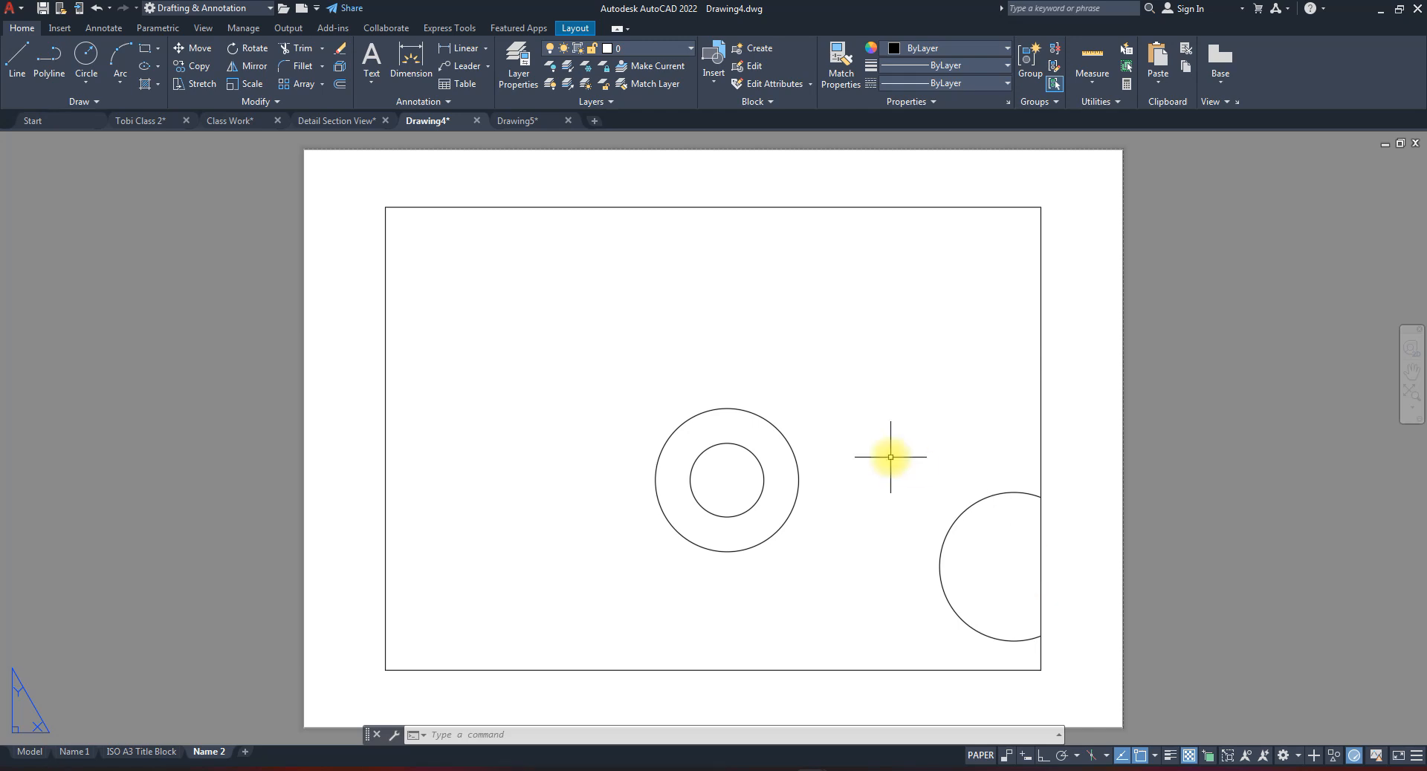
- Examine the door and the annotated foundation detail in the model space of the Detail Section View drawing
click(330, 123)
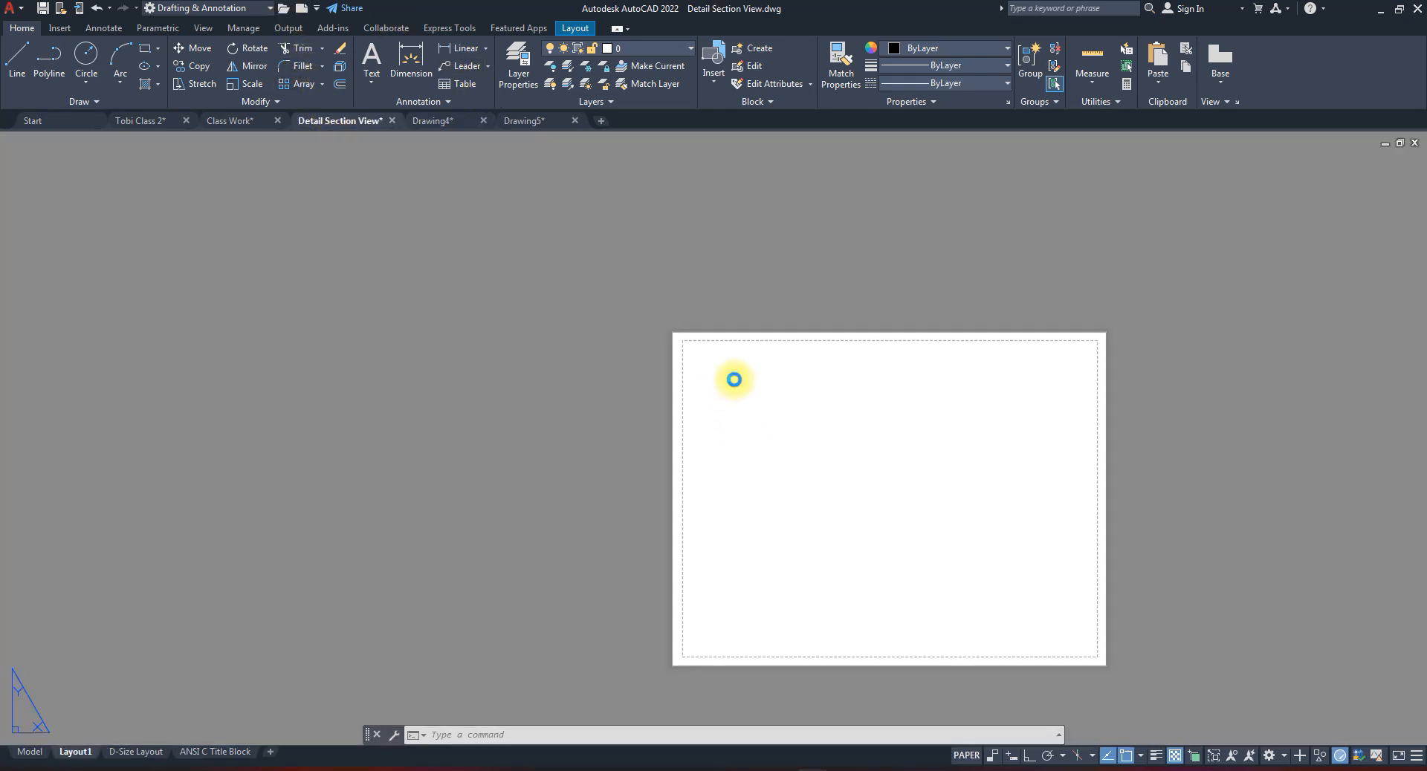
click(31, 752)
scroll(694, 464, up, 5)
scroll(706, 462, down, 2)
scroll(725, 462, up, 4)
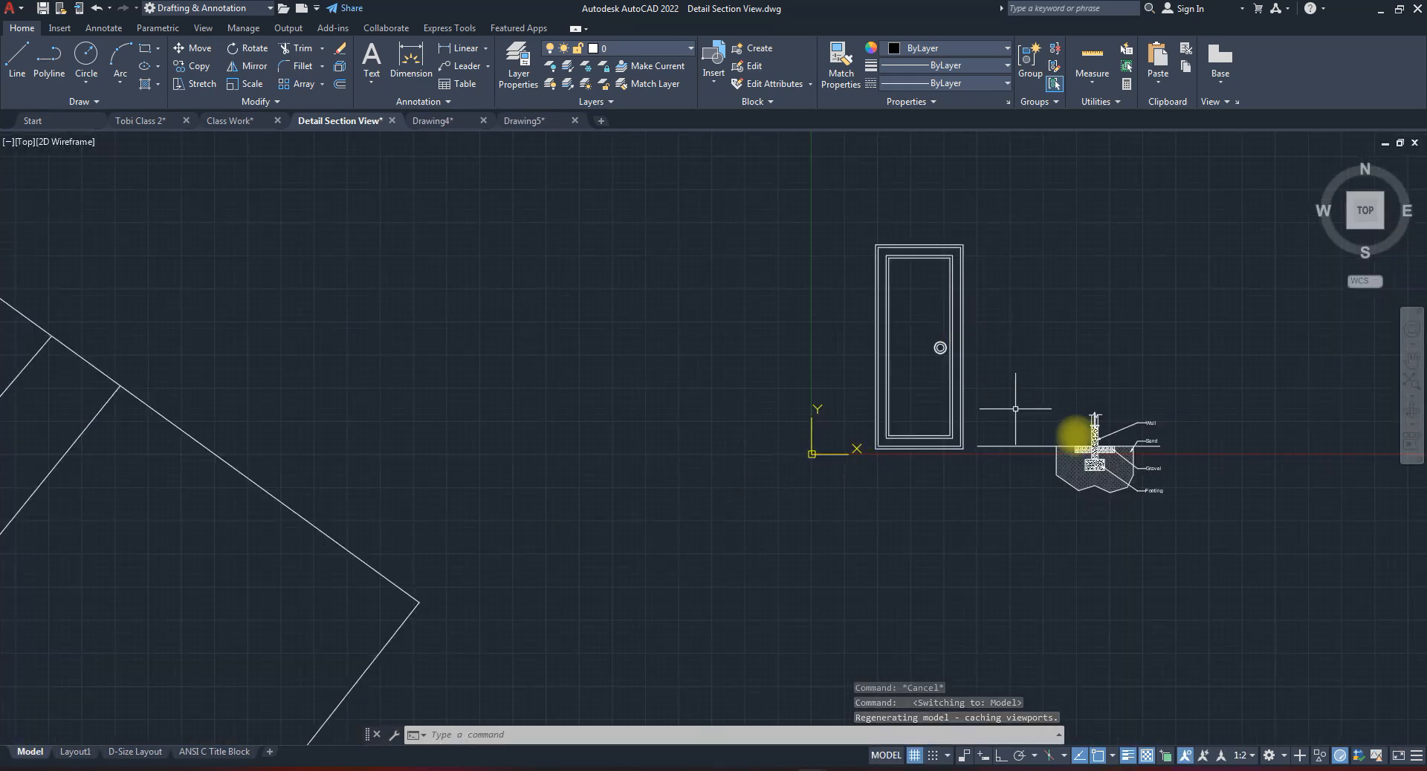
- Examine the desk views, the building section and the one-point perspective room in the Class Work drawing's model space
click(232, 122)
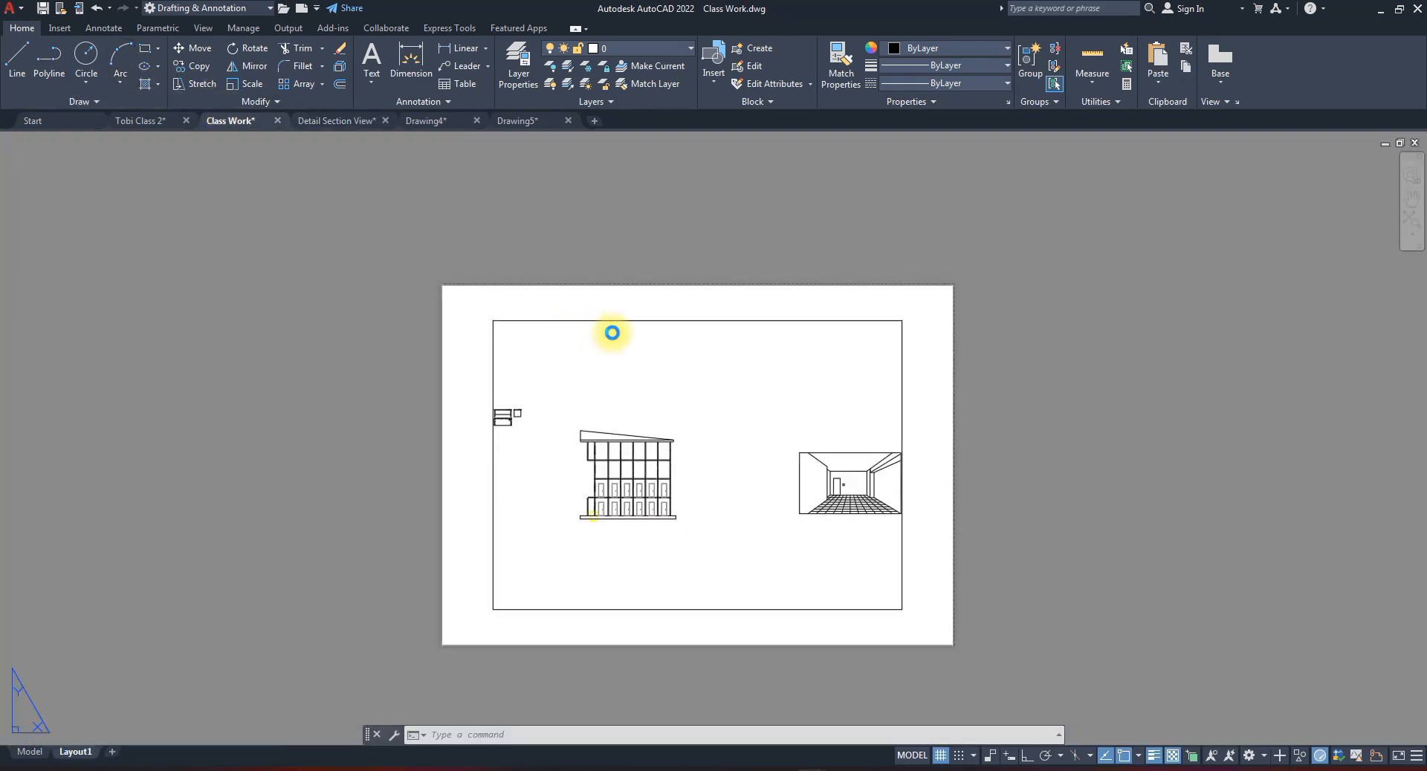
click(30, 752)
scroll(573, 463, down, 6)
scroll(582, 465, up, 8)
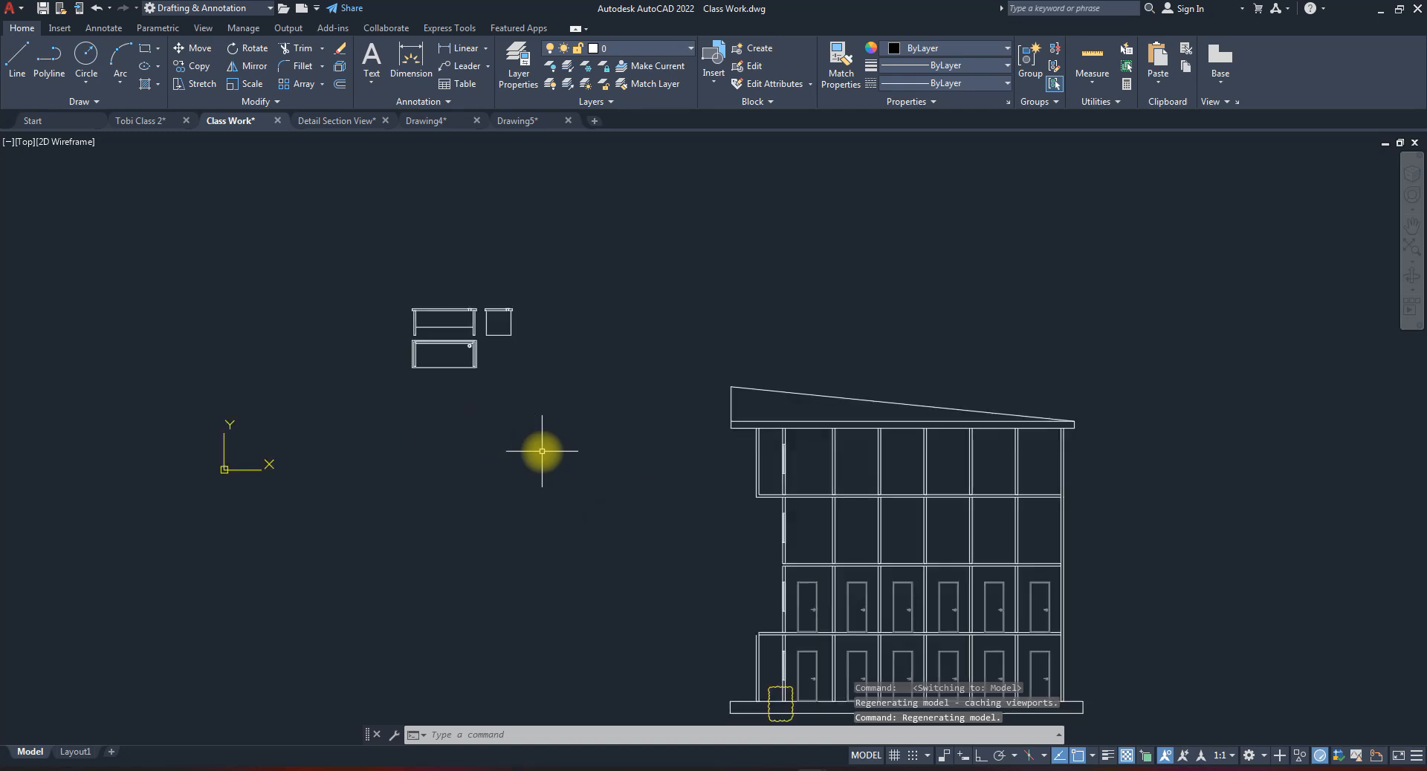
scroll(542, 449, down, 4)
scroll(905, 405, up, 4)
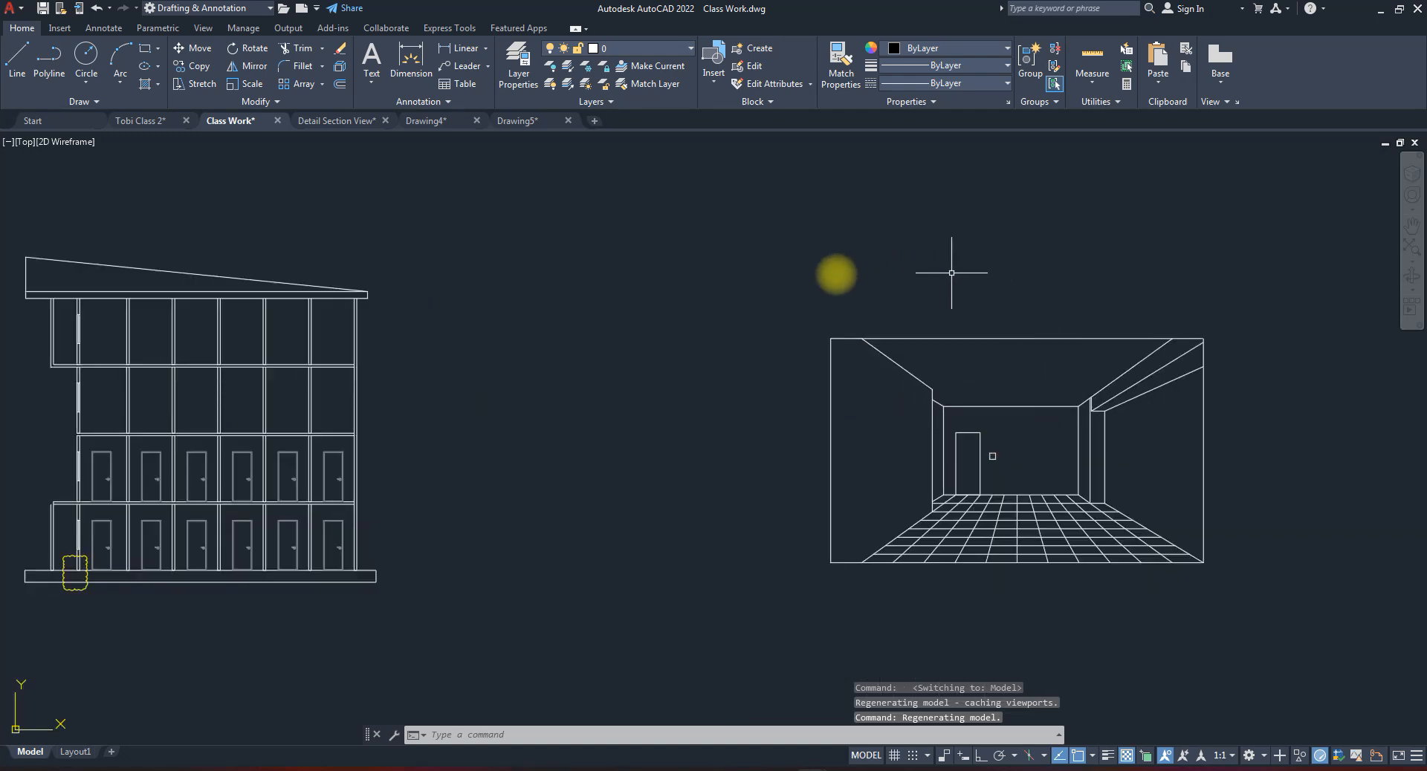
click(779, 264)
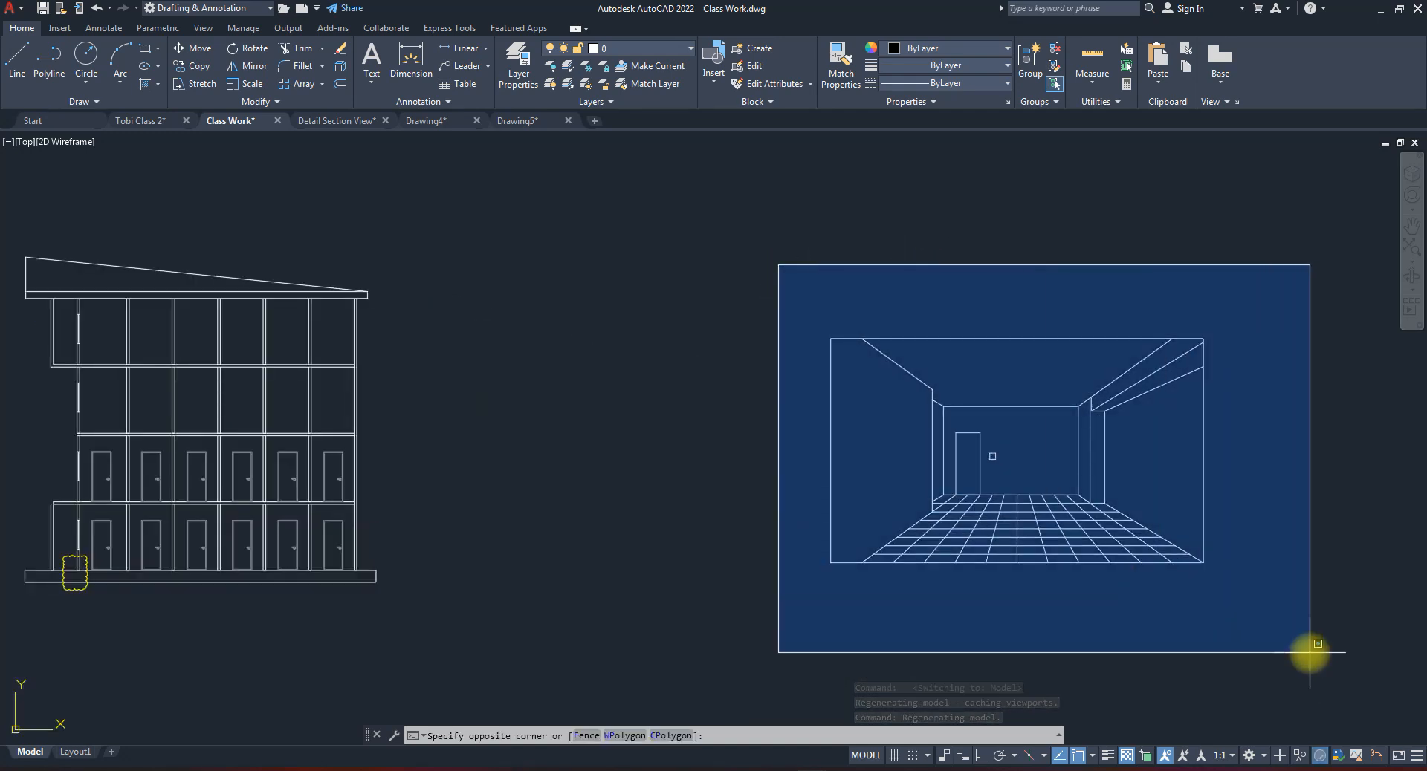
key(Escape)
scroll(582, 445, down, 1)
middle_drag(581, 445, 962, 443)
scroll(453, 286, up, 6)
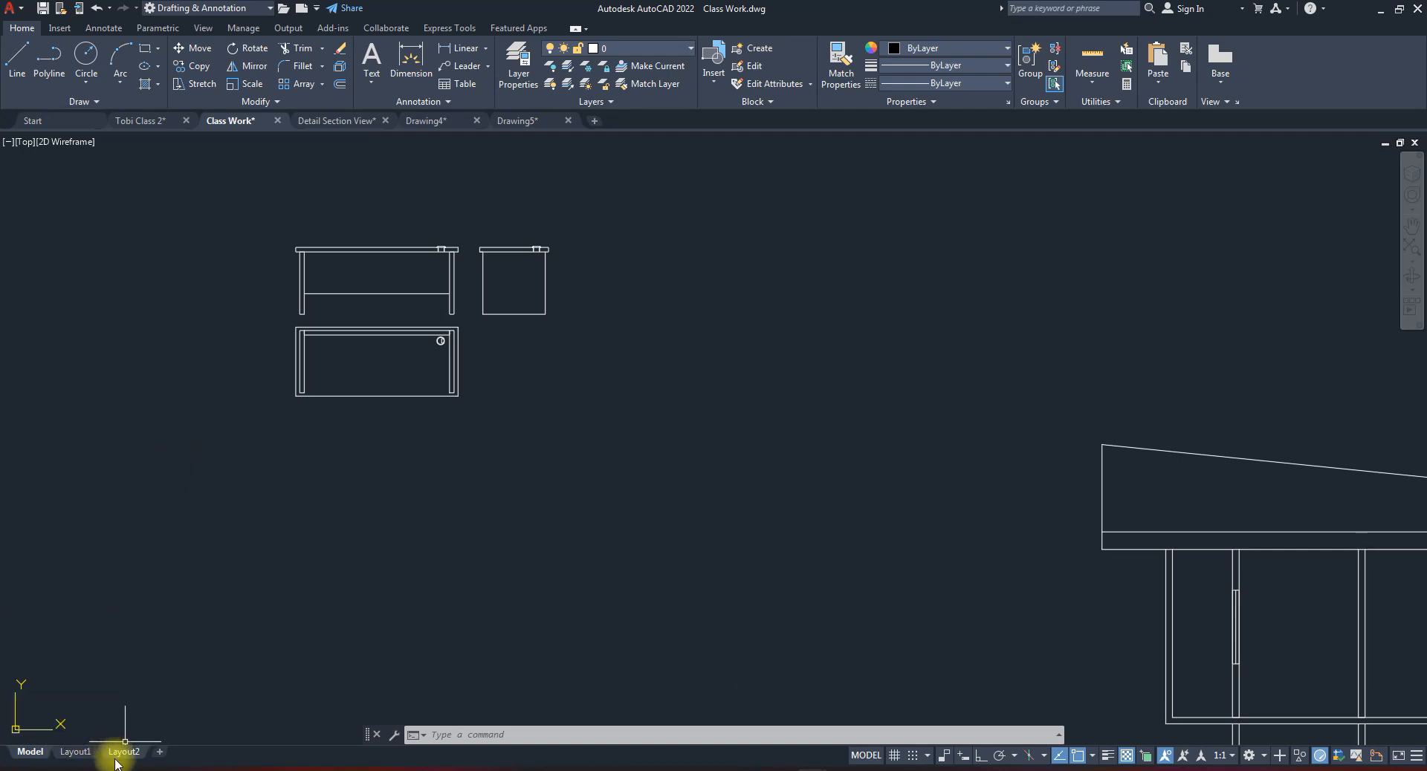
- Add Layout2 and Layout3 to the Class Work drawing
click(65, 755)
click(121, 753)
click(172, 753)
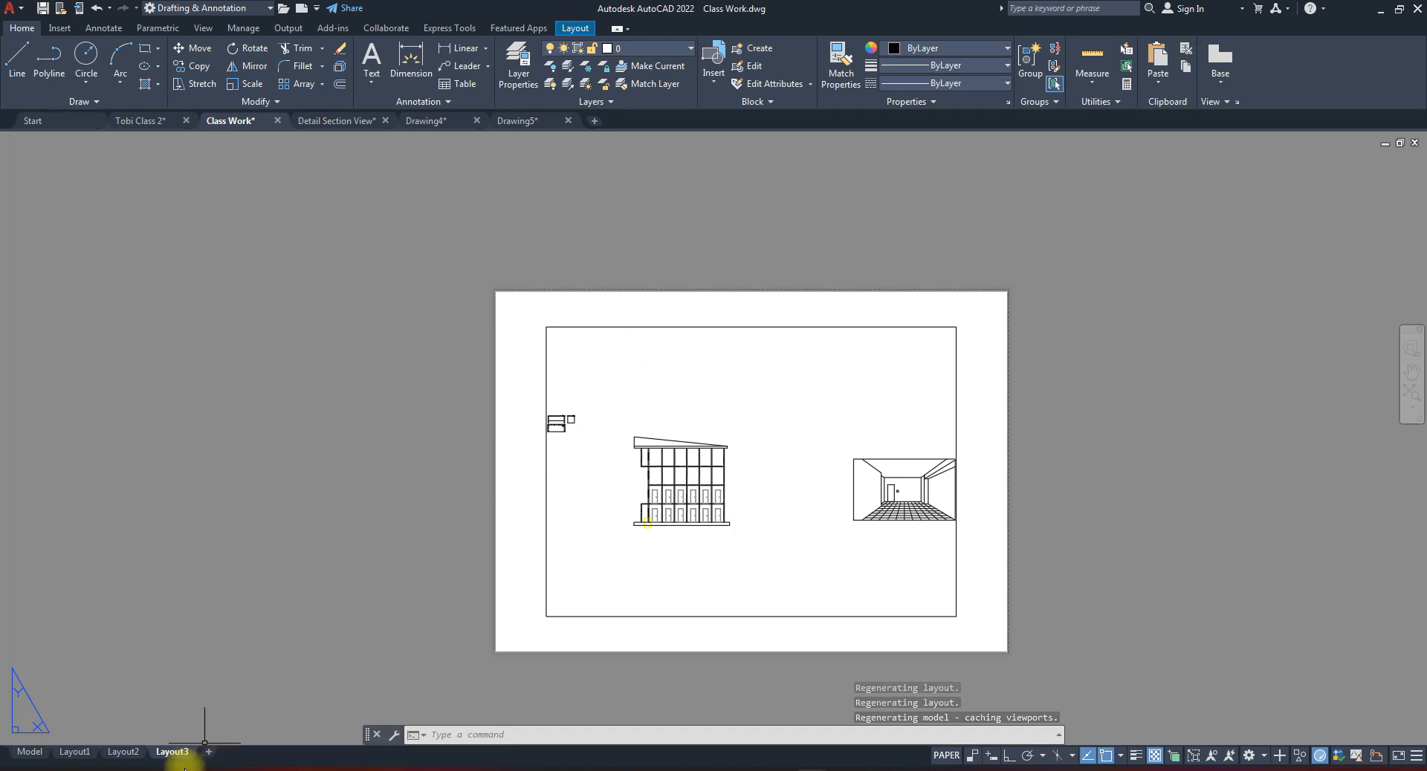
- Examine how the desk, building and perspective room drawings appear together in the Layout1 viewport
click(76, 752)
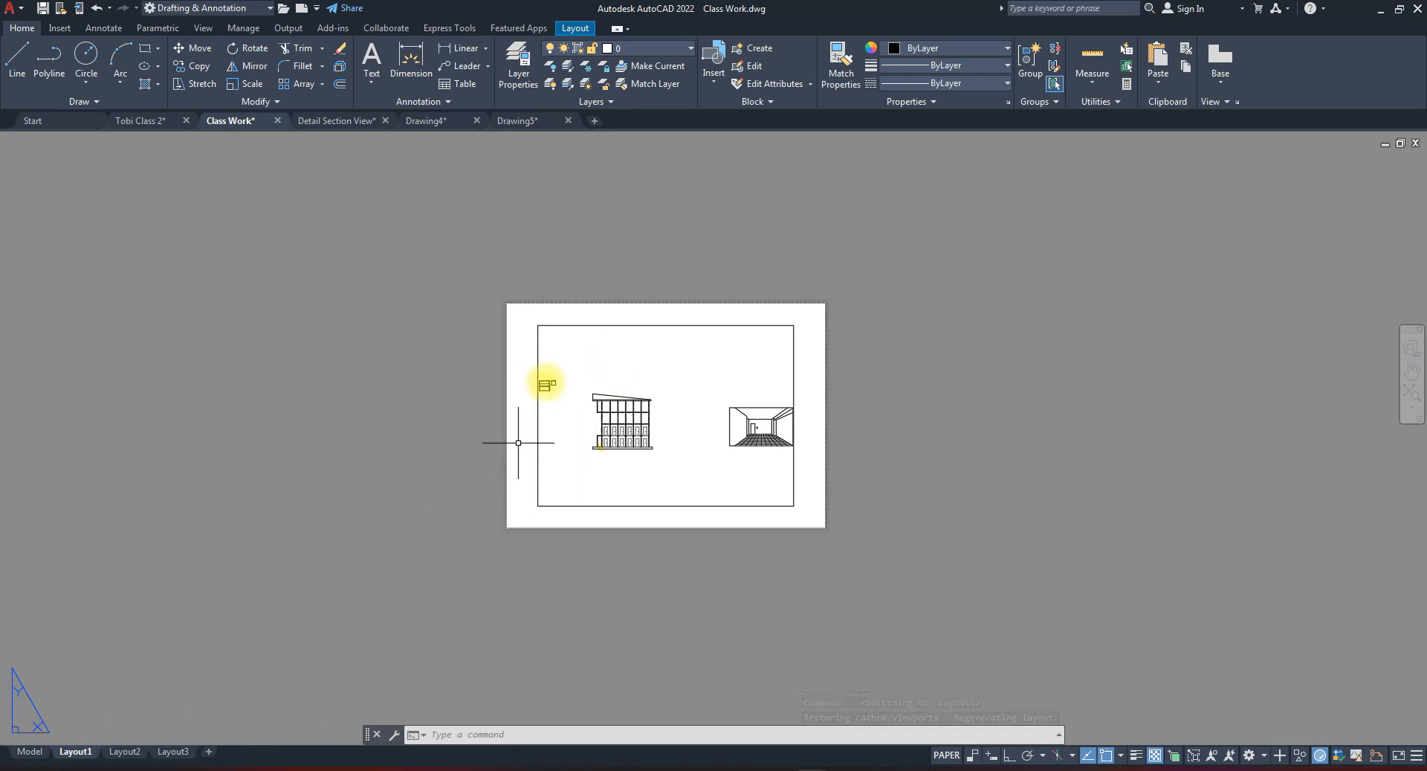
scroll(677, 384, up, 5)
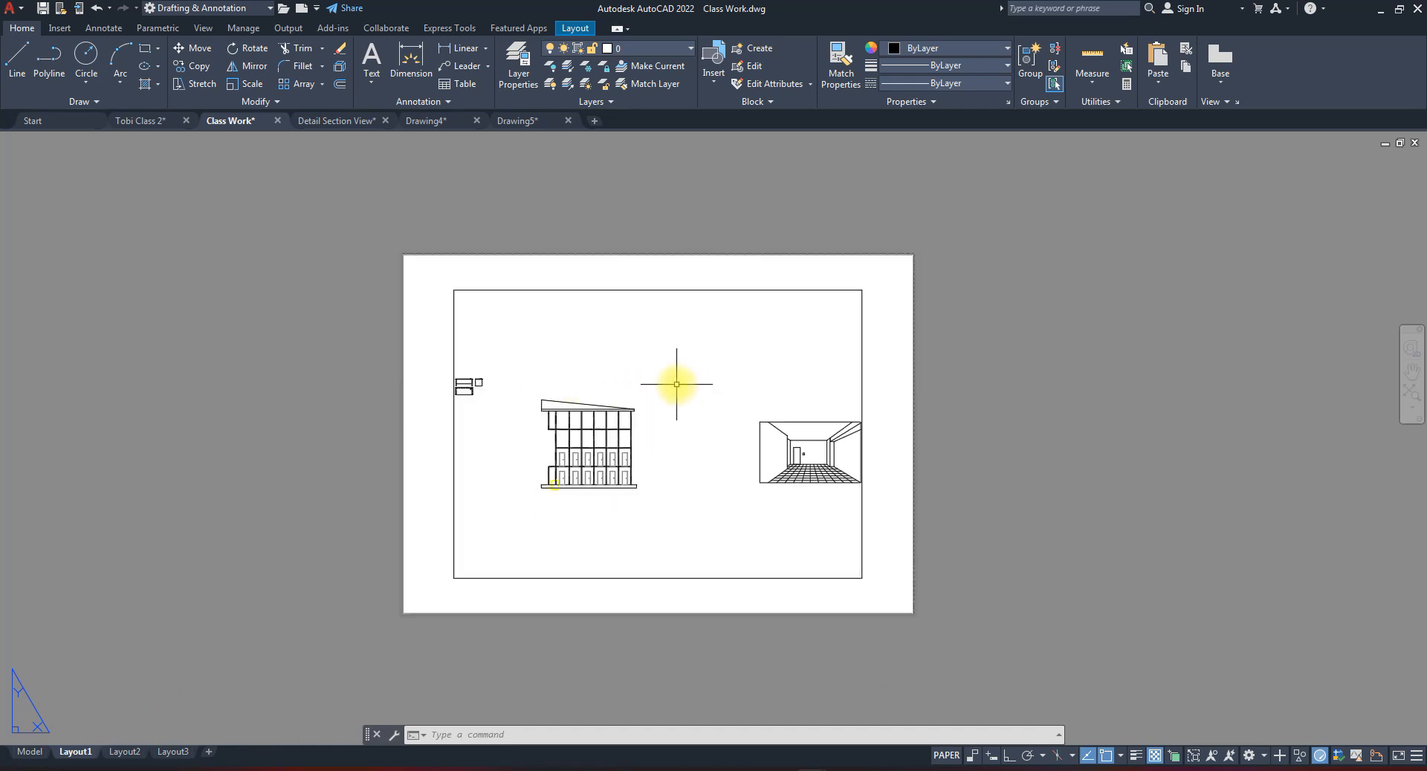
scroll(676, 384, down, 5)
scroll(676, 386, down, 6)
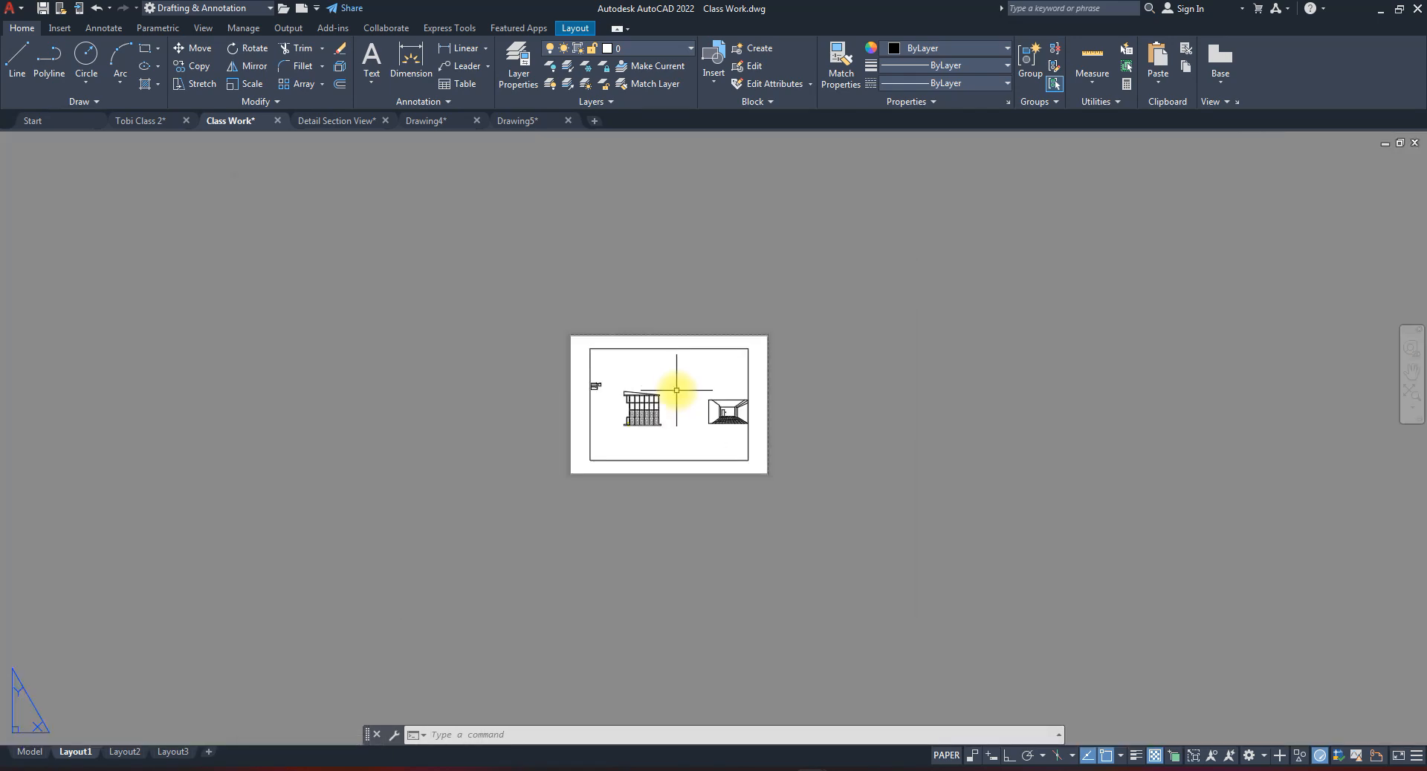
scroll(677, 388, up, 6)
scroll(676, 391, down, 2)
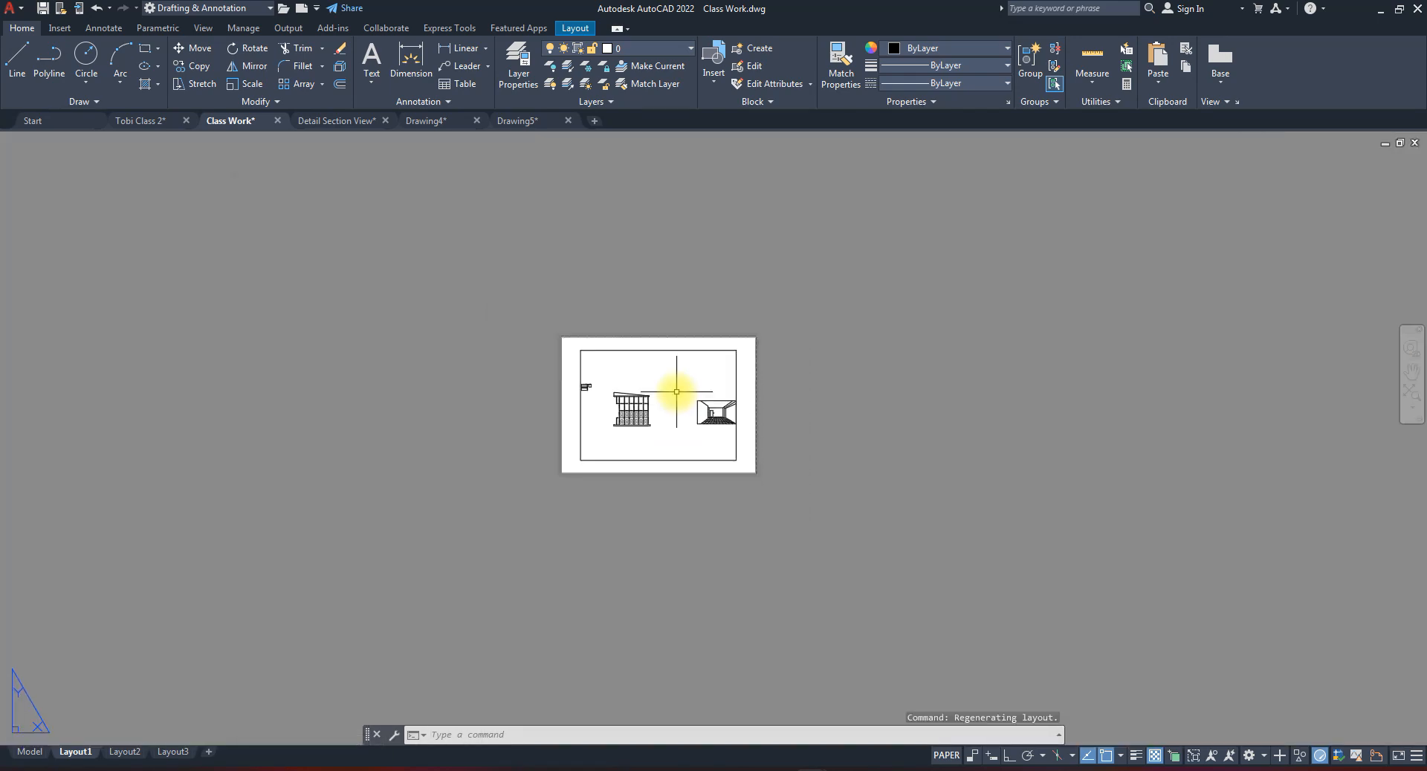
scroll(676, 391, up, 4)
scroll(677, 395, up, 2)
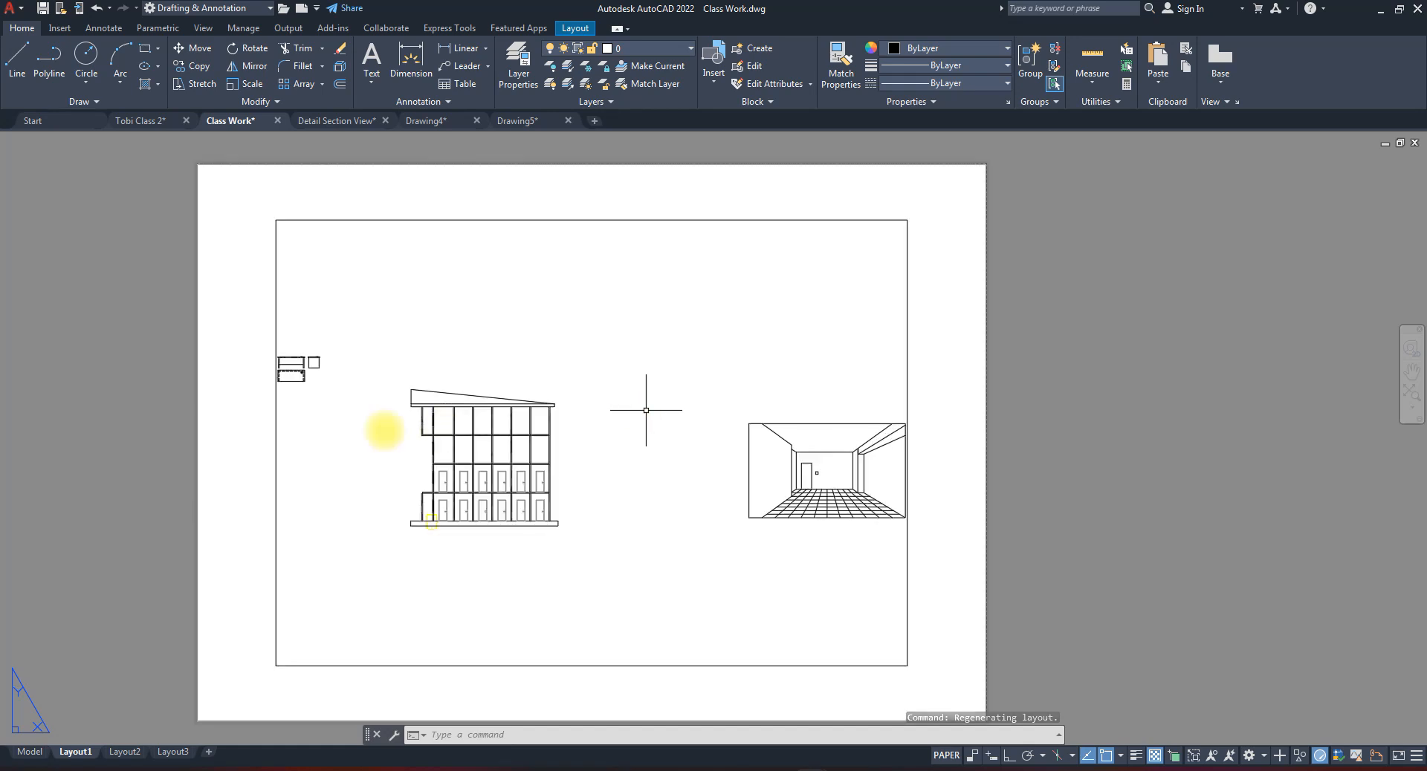
middle_drag(322, 379, 497, 388)
scroll(754, 417, up, 2)
scroll(747, 417, down, 2)
middle_drag(747, 417, 707, 427)
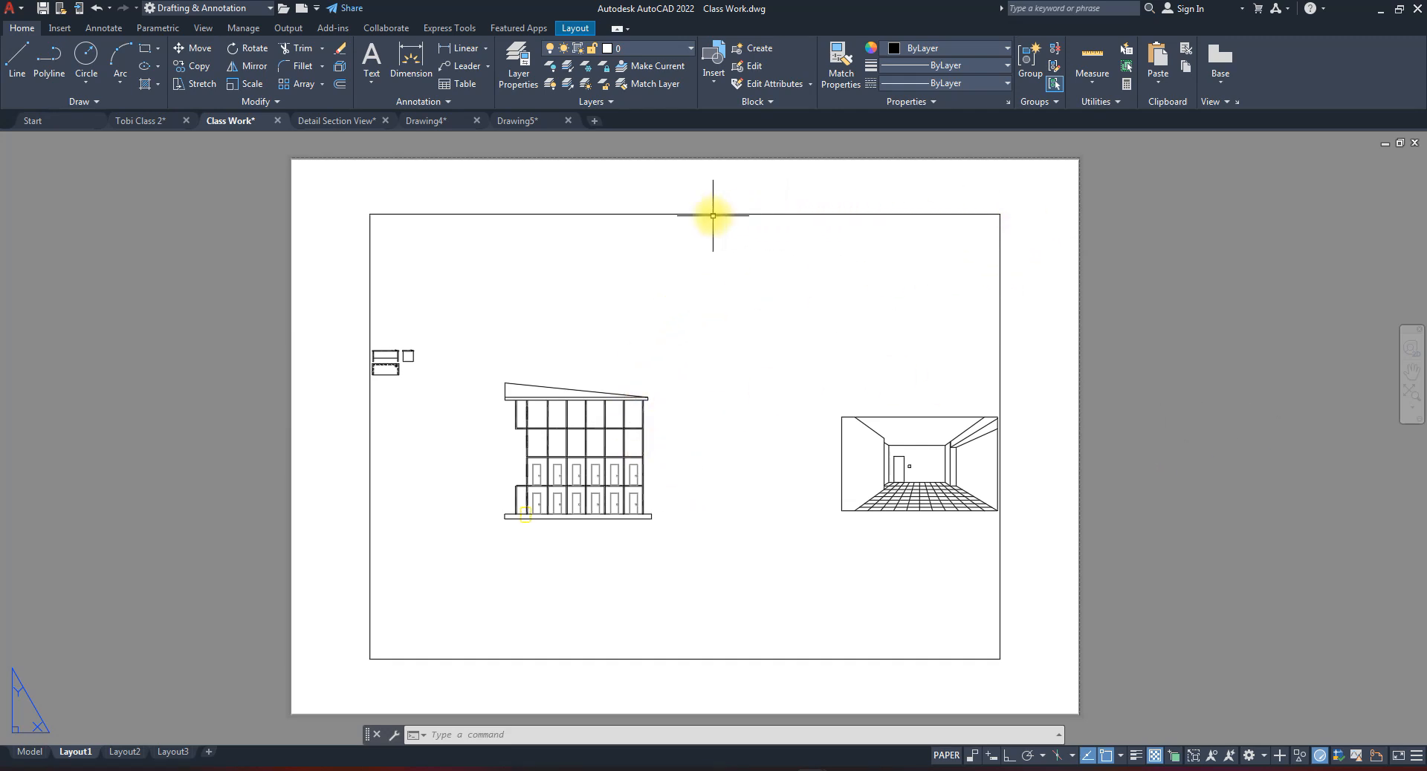
- Activate the Layout1 viewport, enlarge and center only the desk views inside it, and return to paper space
double_click(710, 278)
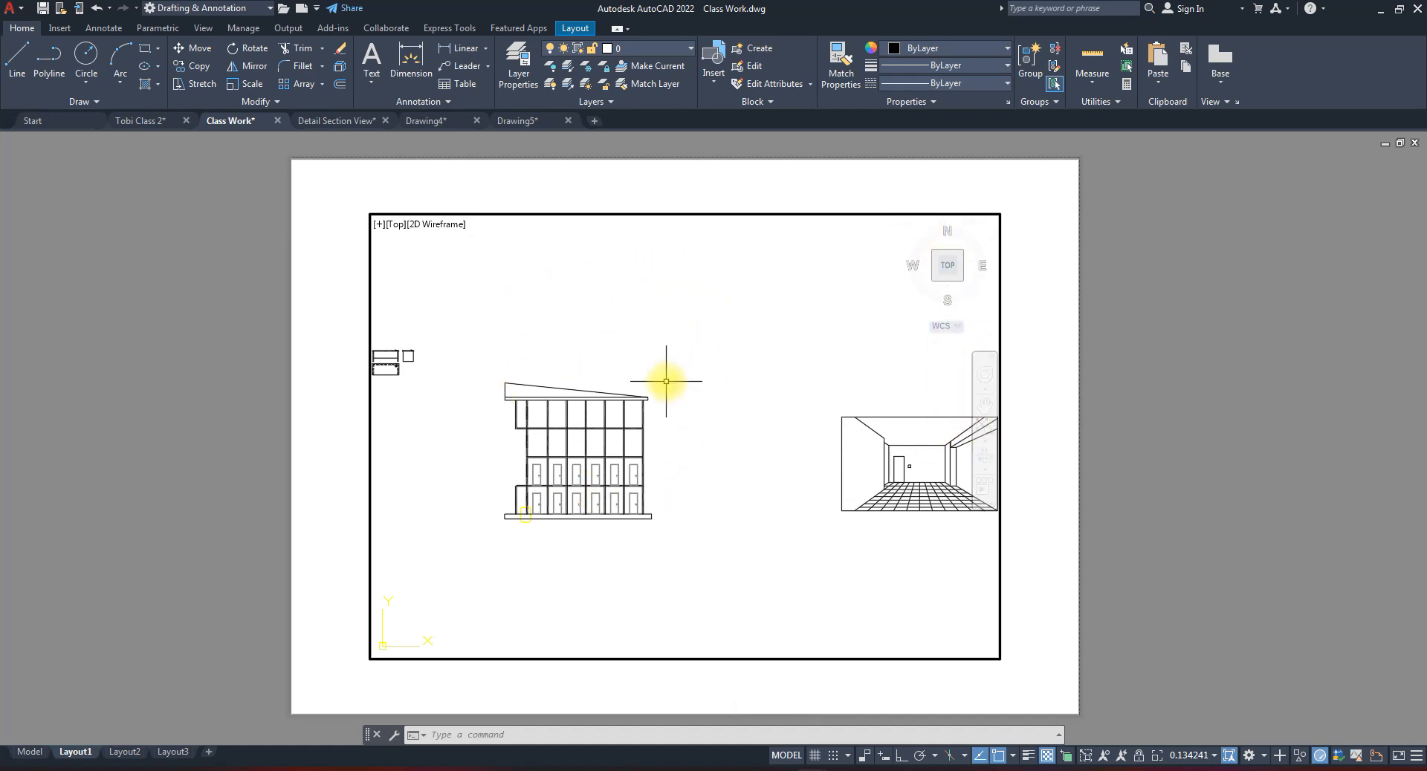
scroll(691, 393, down, 5)
scroll(694, 390, up, 5)
scroll(686, 376, down, 5)
scroll(624, 388, up, 15)
scroll(691, 388, up, 2)
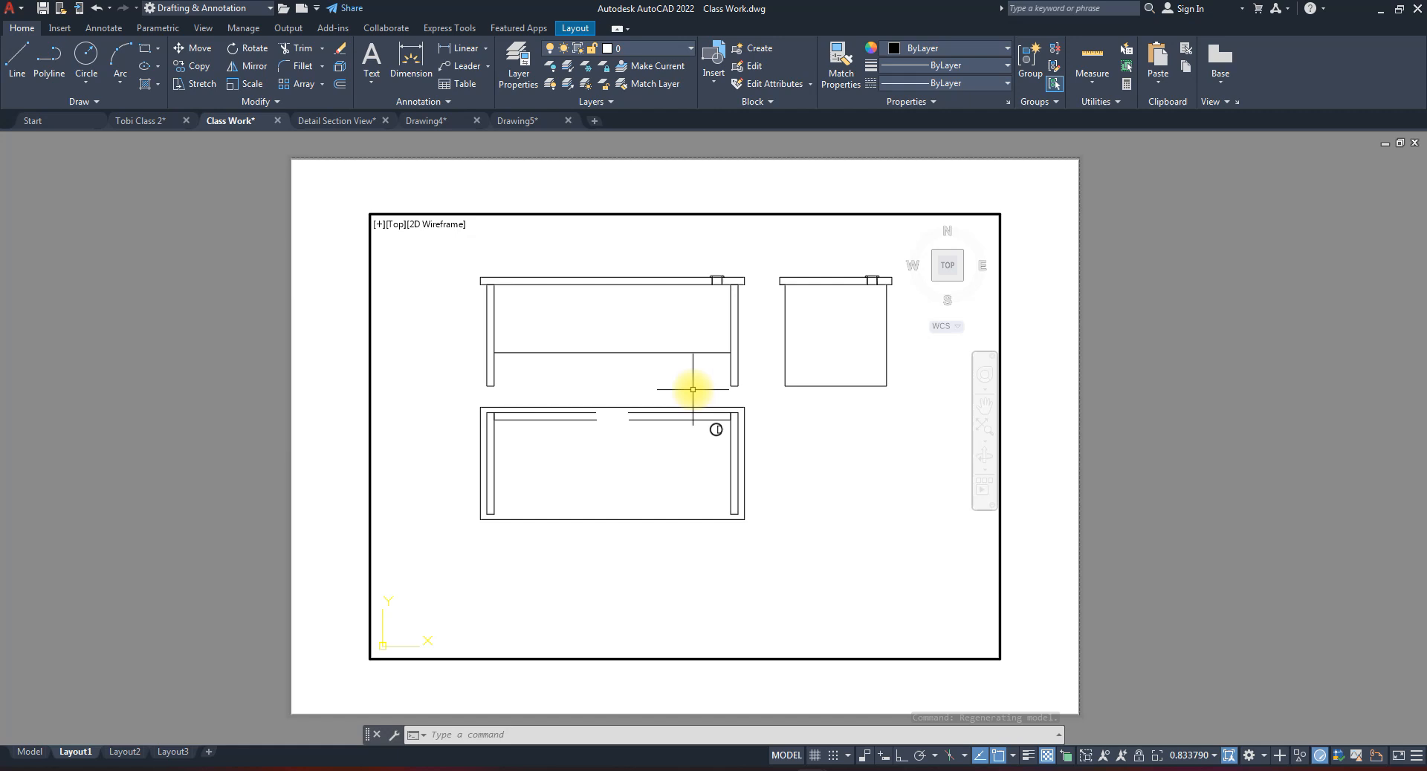
middle_drag(700, 485, 725, 535)
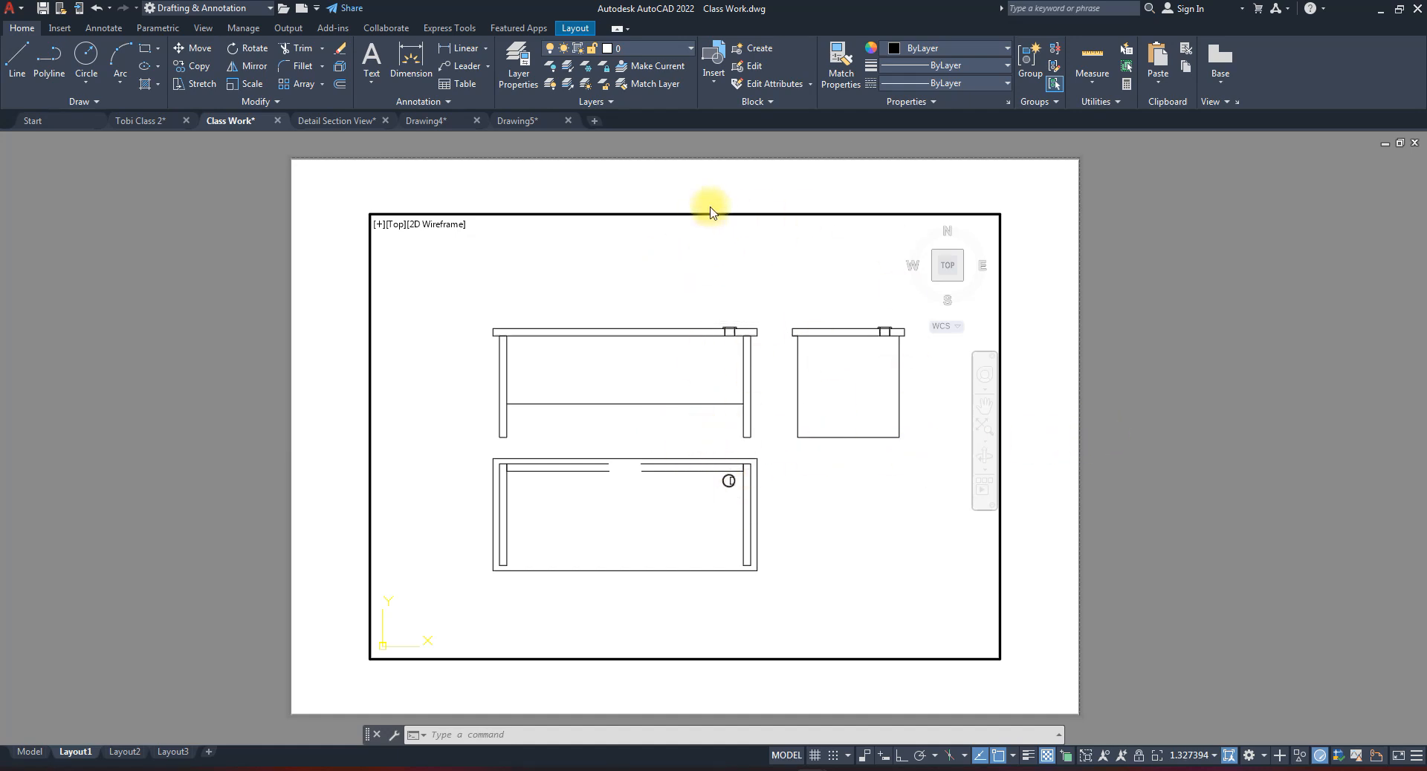
double_click(1202, 297)
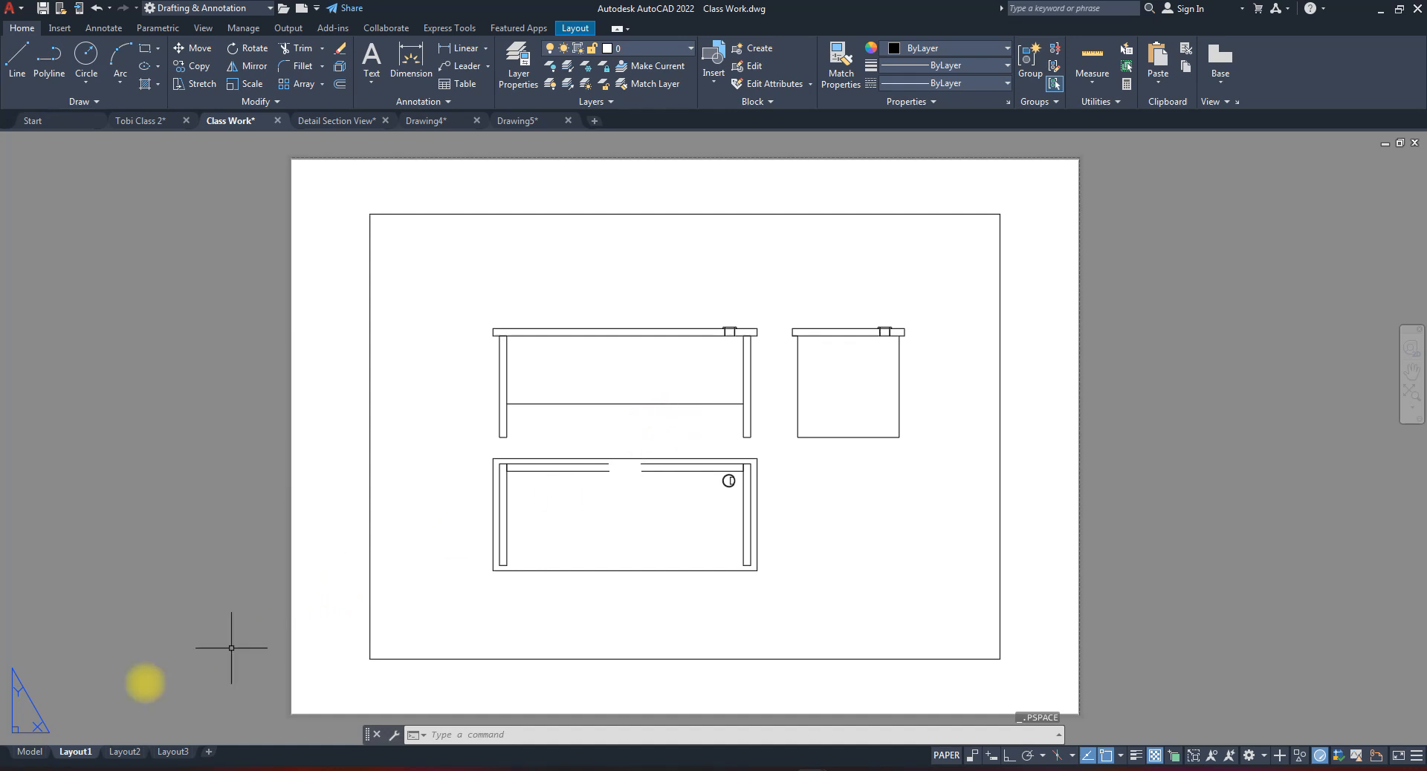
- Frame only the building section in the Layout2 viewport, enlarged and centered, and return to paper space
click(124, 752)
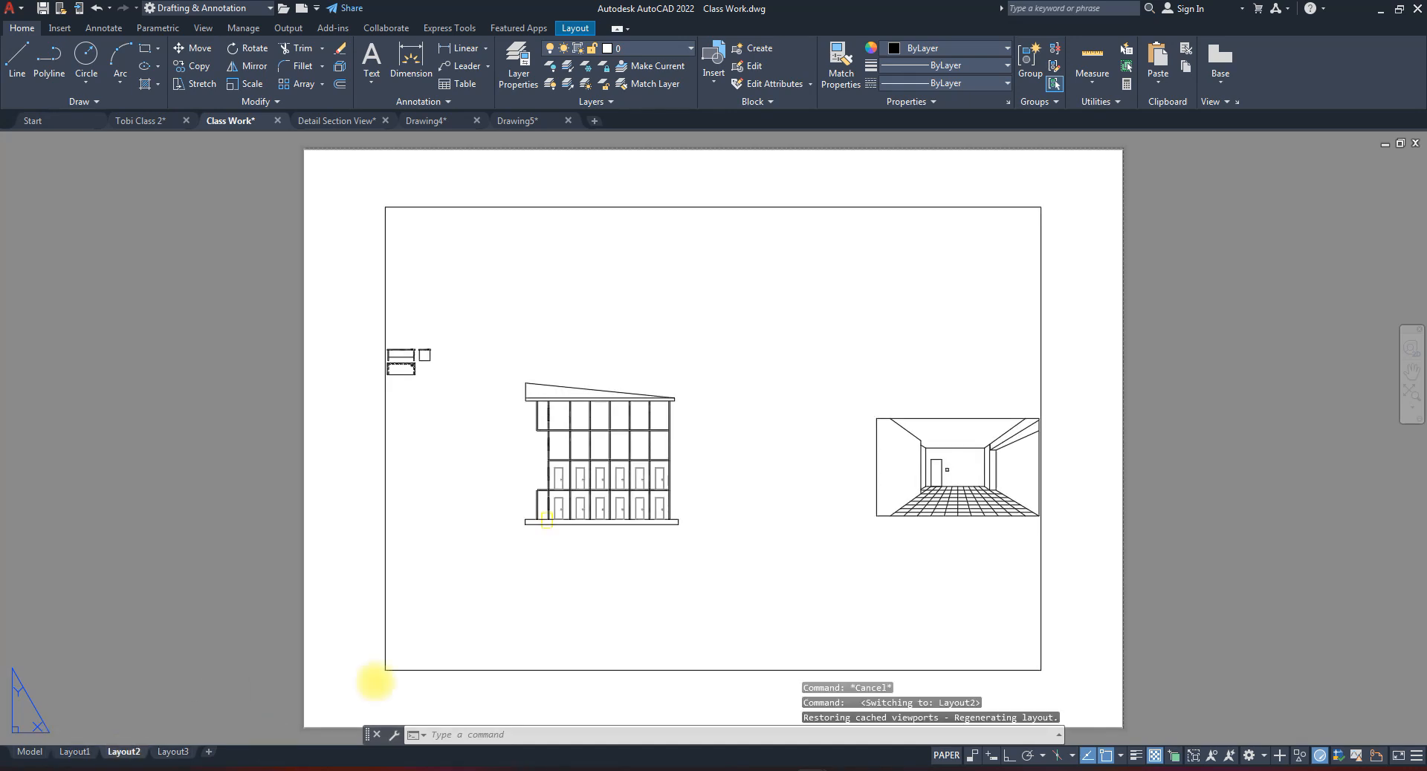
double_click(774, 431)
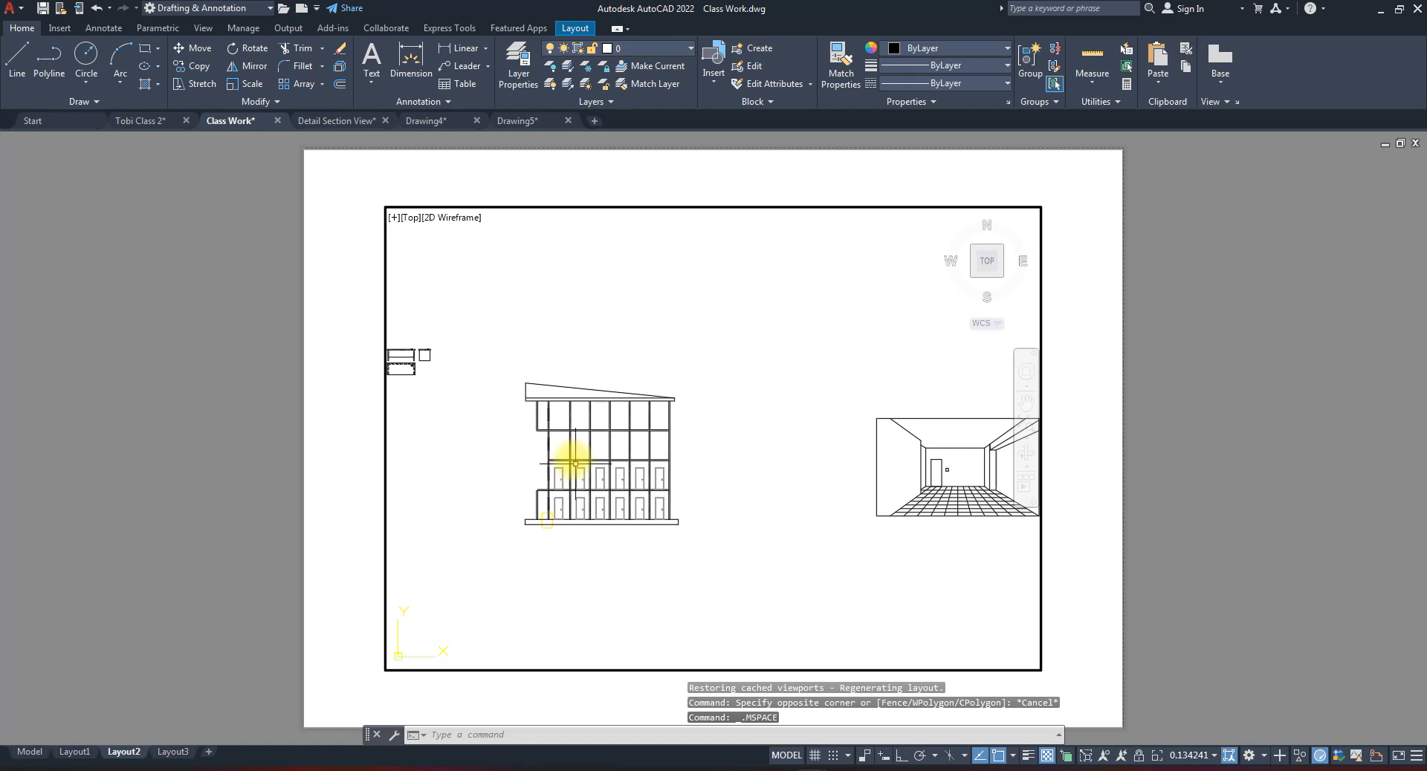
scroll(577, 467, up, 2)
middle_drag(640, 465, 778, 465)
scroll(734, 466, up, 2)
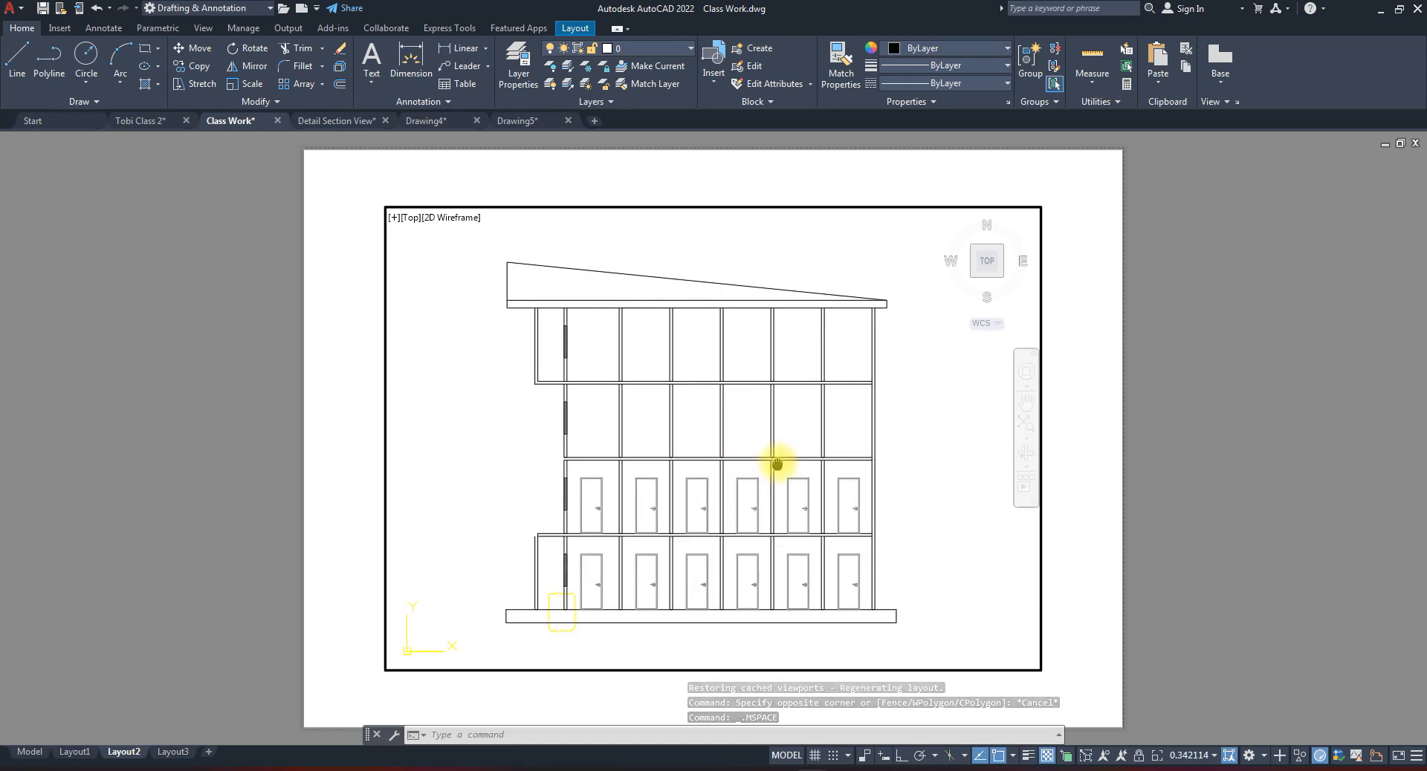
double_click(1190, 426)
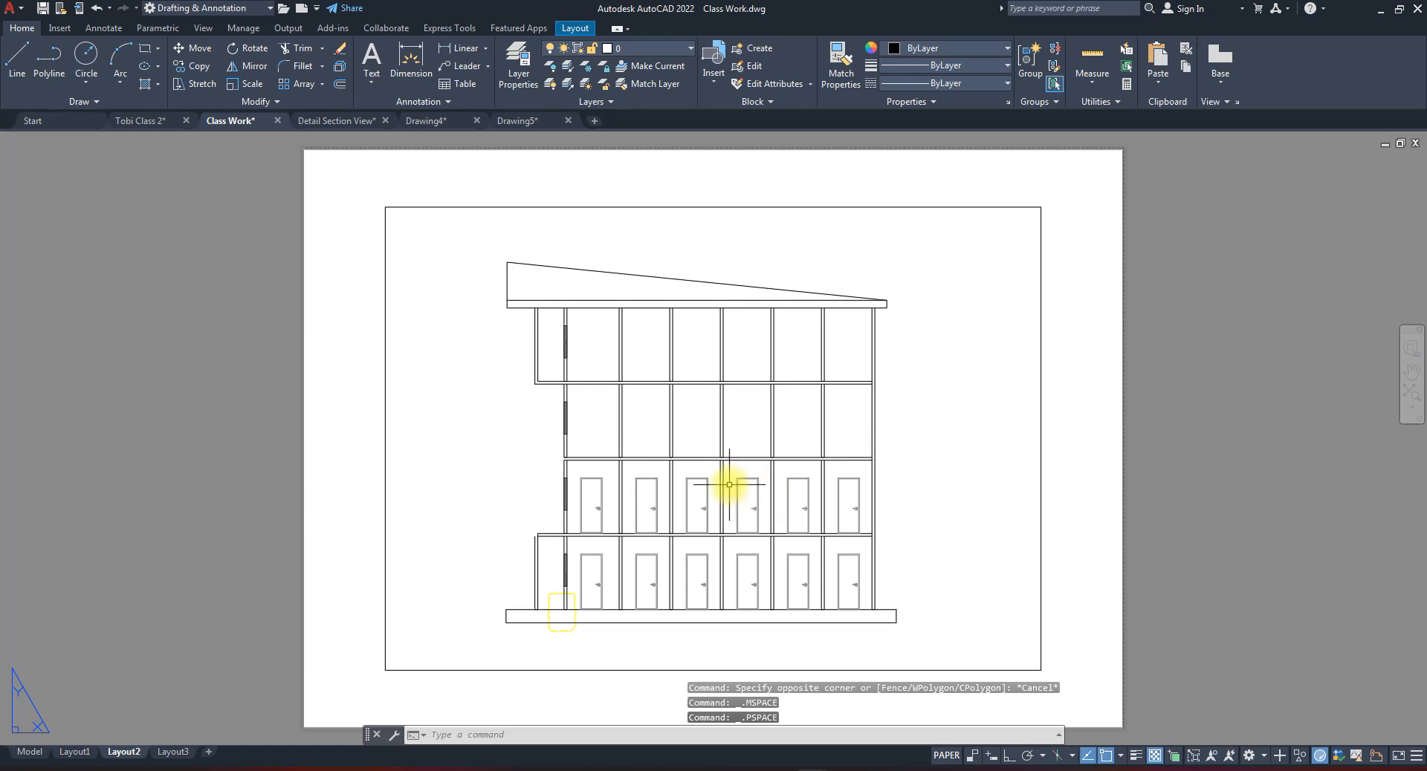
- Frame only the perspective room drawing in the Layout3 viewport, enlarged and centered, and return to paper space
click(188, 754)
double_click(815, 536)
mouse_move(861, 527)
middle_down()
mouse_move(729, 503)
mouse_move(744, 466)
middle_up()
scroll(743, 486, up, 6)
scroll(754, 492, down, 3)
double_click(1069, 443)
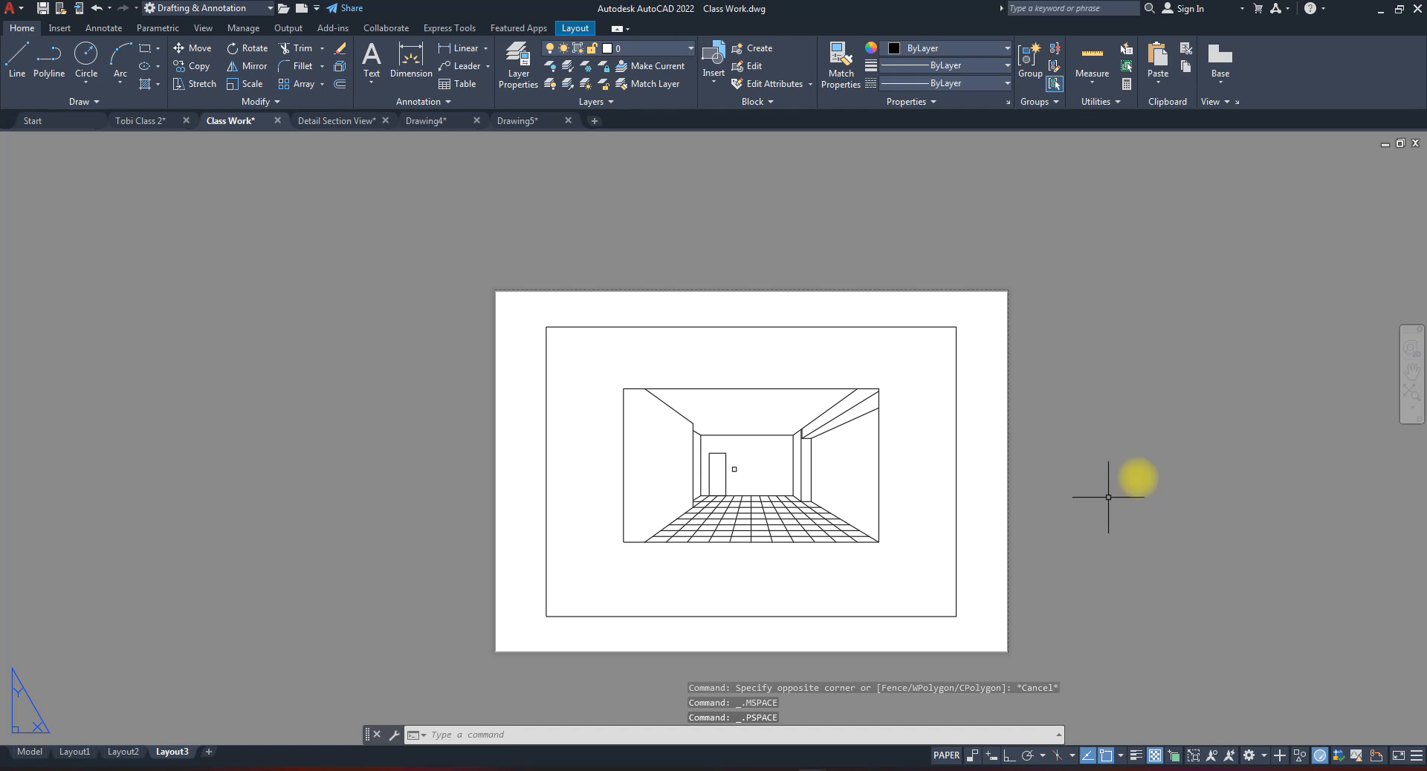
- Review the drawings framed in Layout1, Layout2 and Layout3 in turn
click(73, 753)
click(127, 752)
click(174, 752)
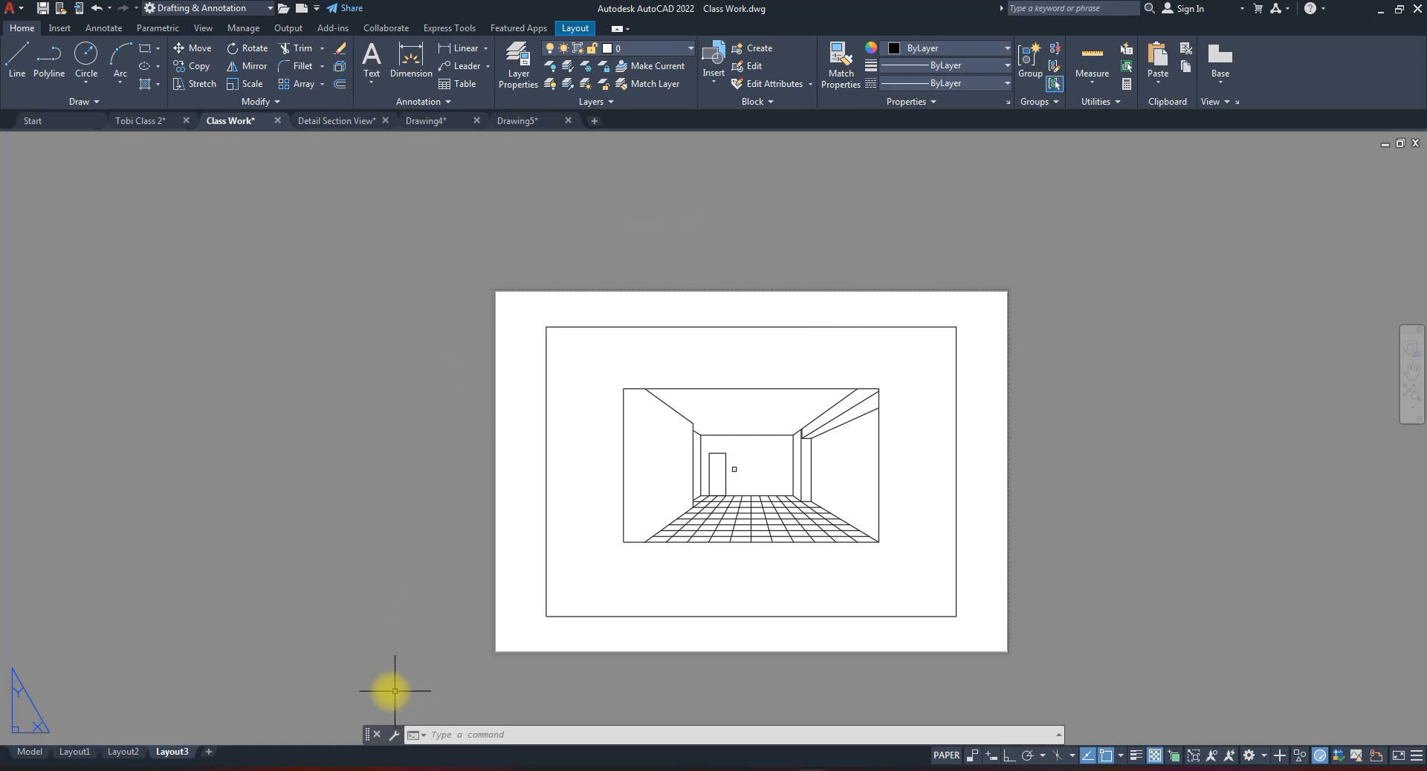
- Insert the ANSI C Title Block layout from the Manufacturing Imperial template in the SheetSets folder
right_click(261, 752)
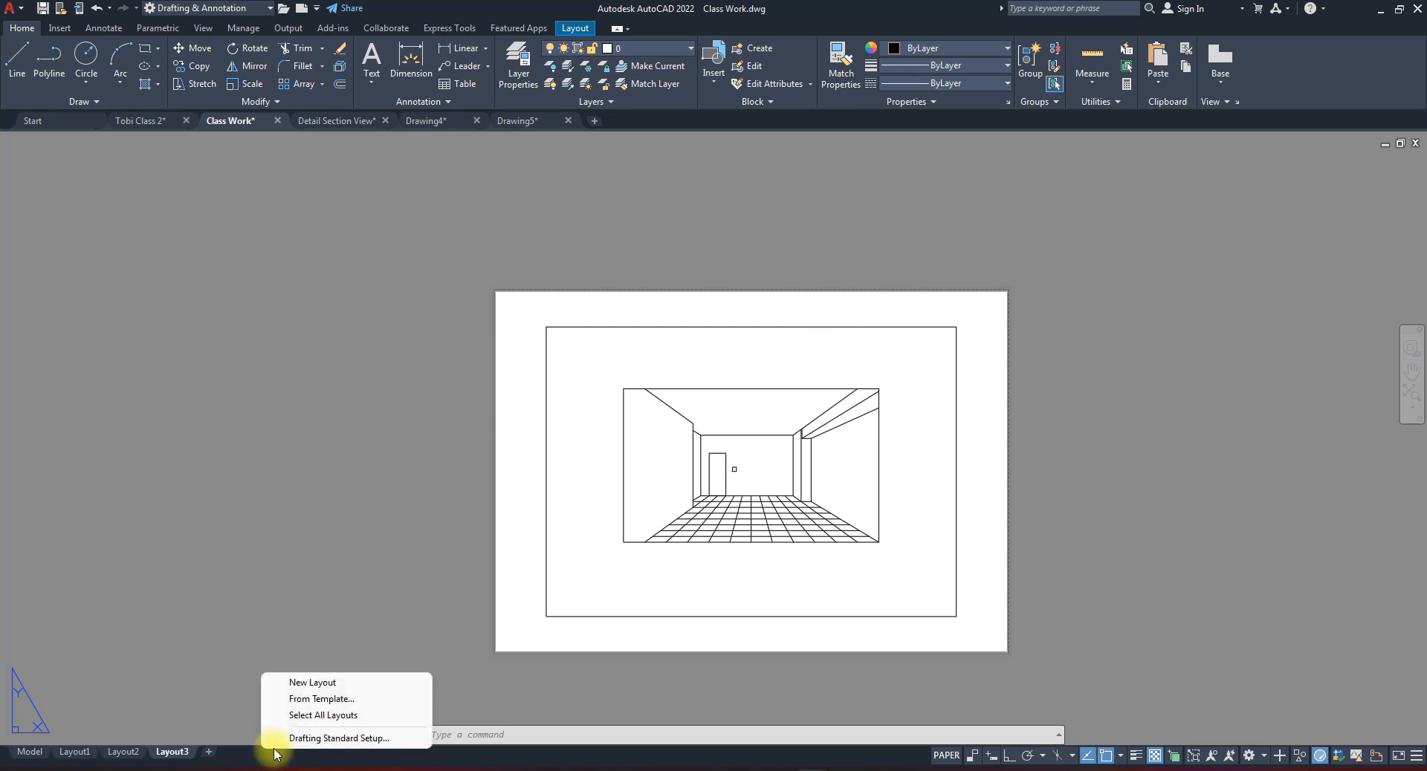
click(310, 699)
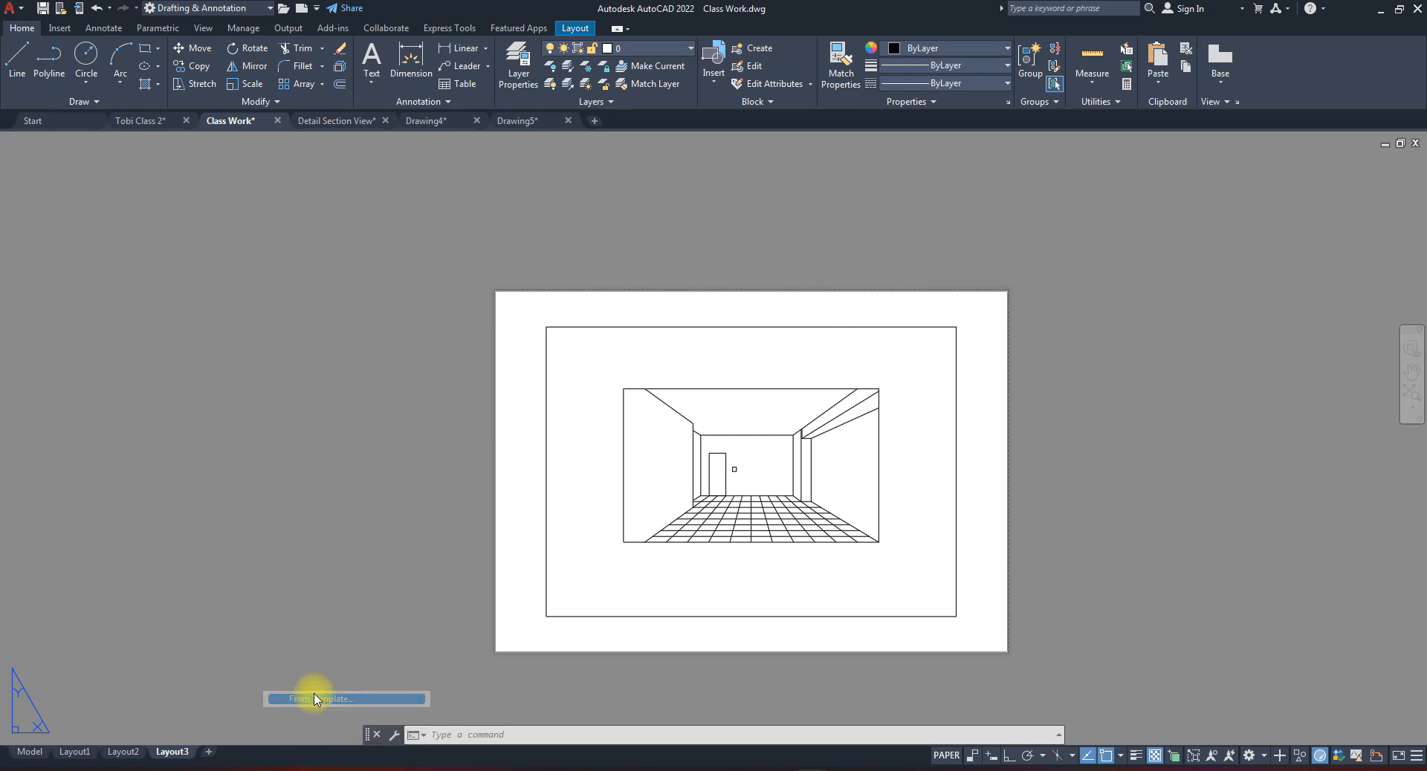
double_click(478, 270)
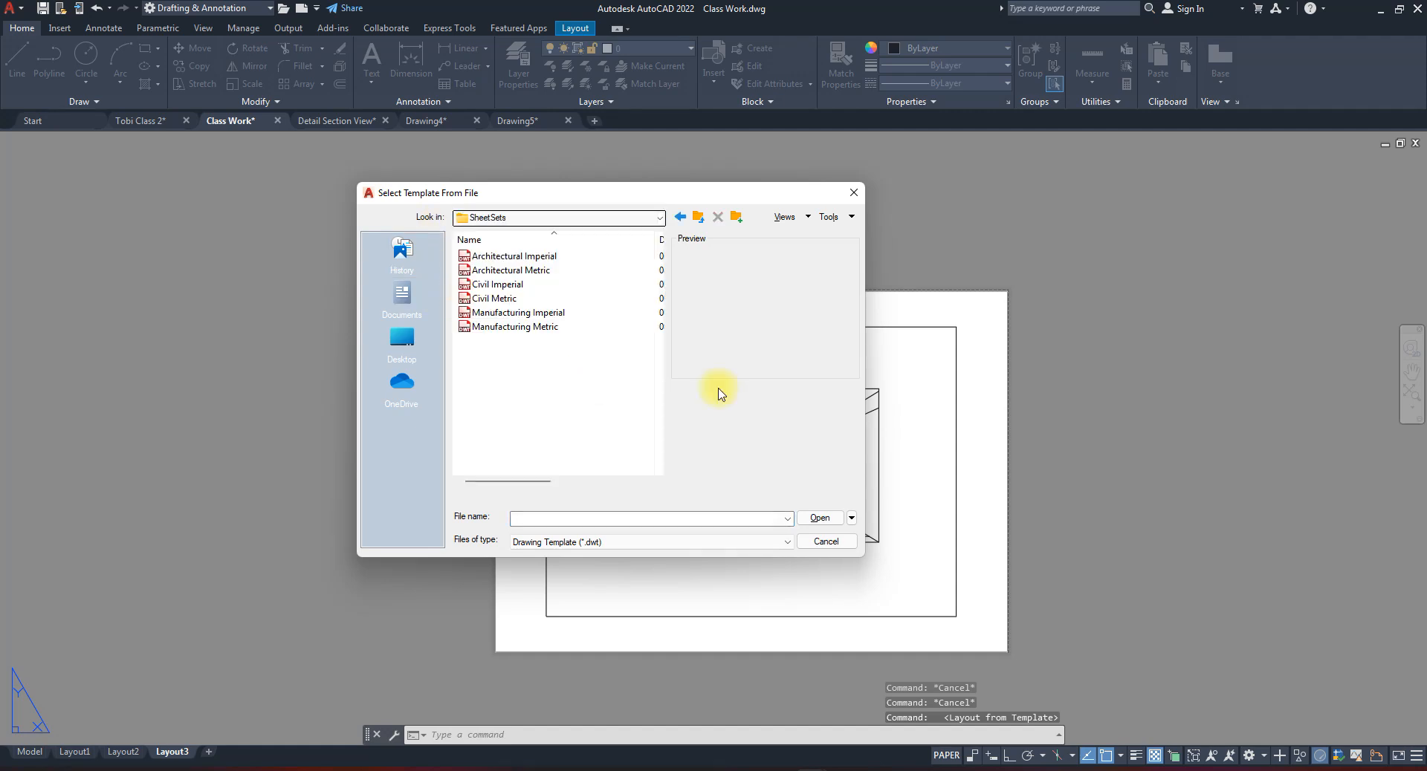
click(553, 271)
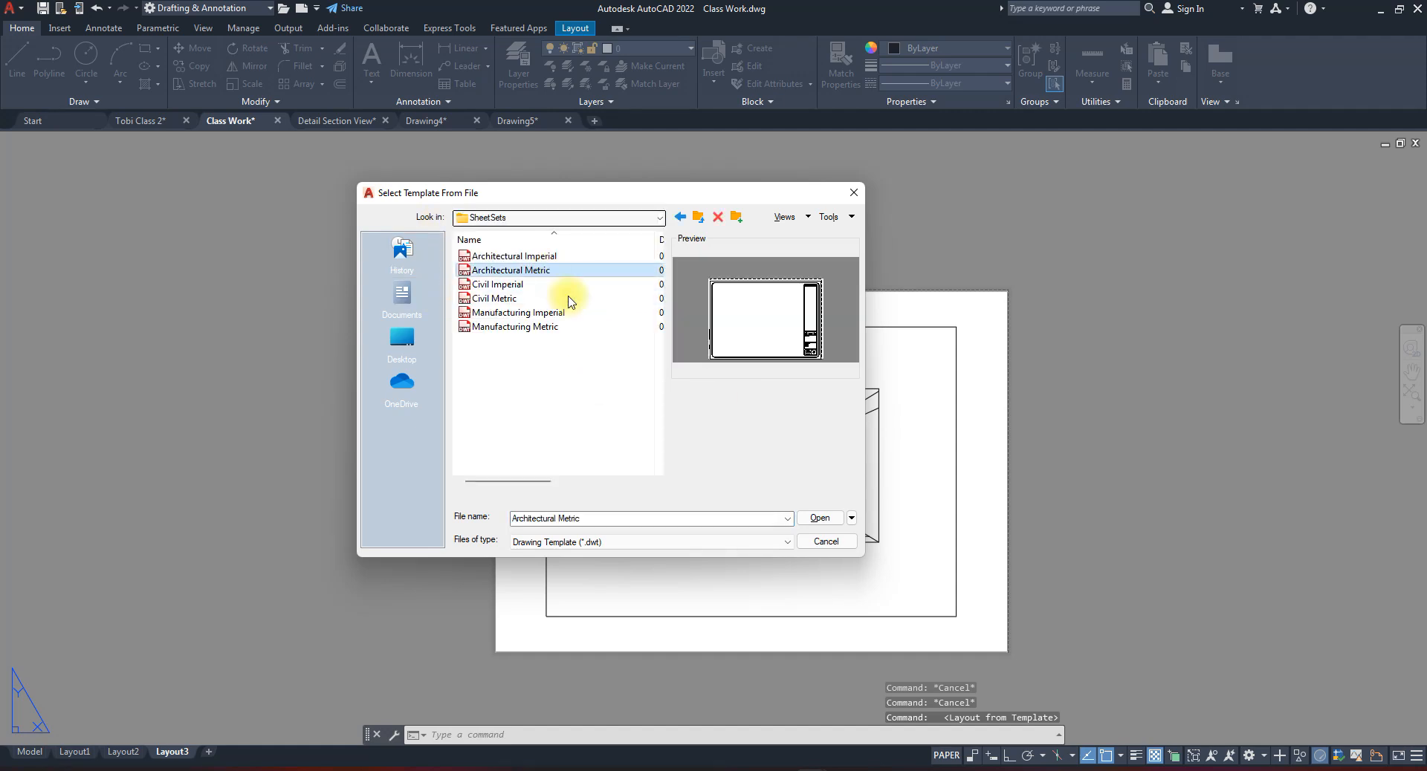
click(531, 315)
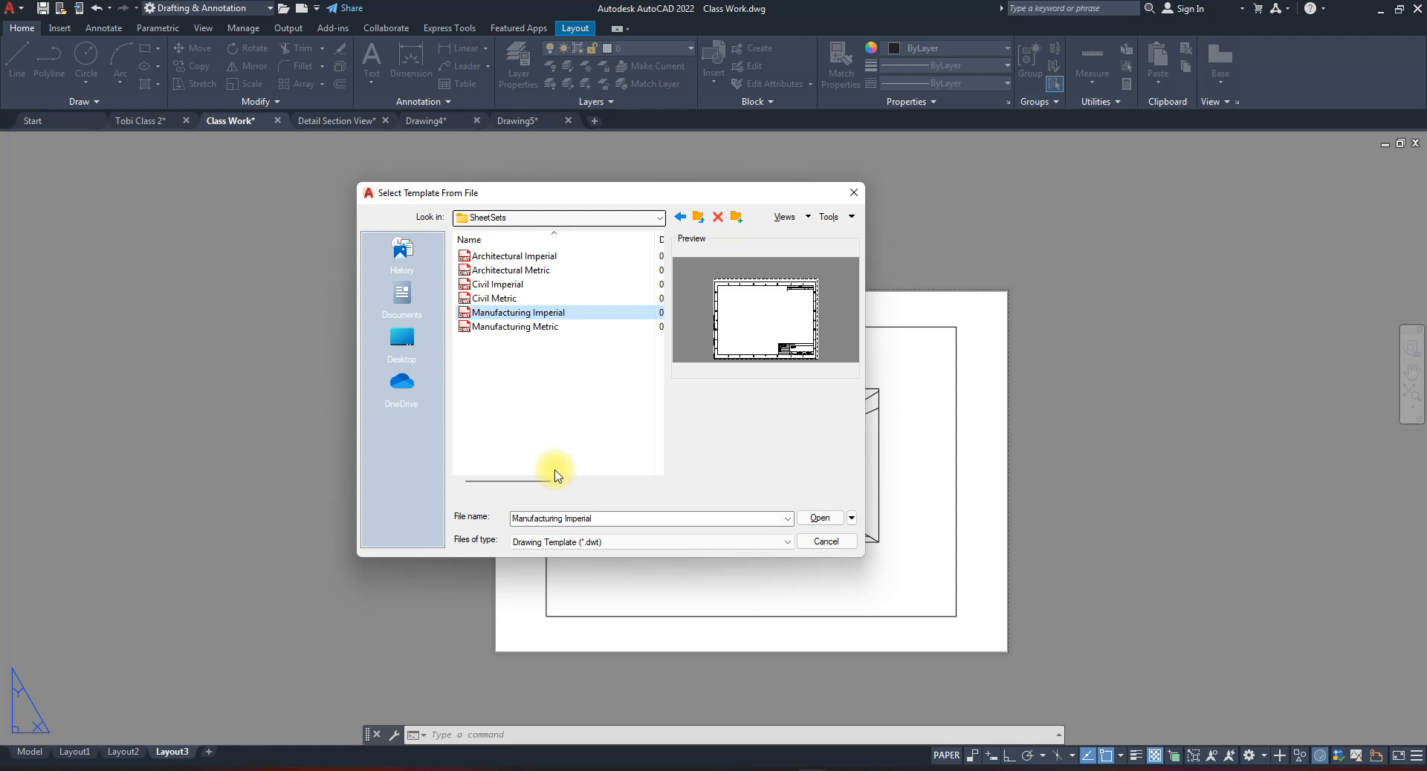
drag(543, 487, 475, 484)
click(540, 328)
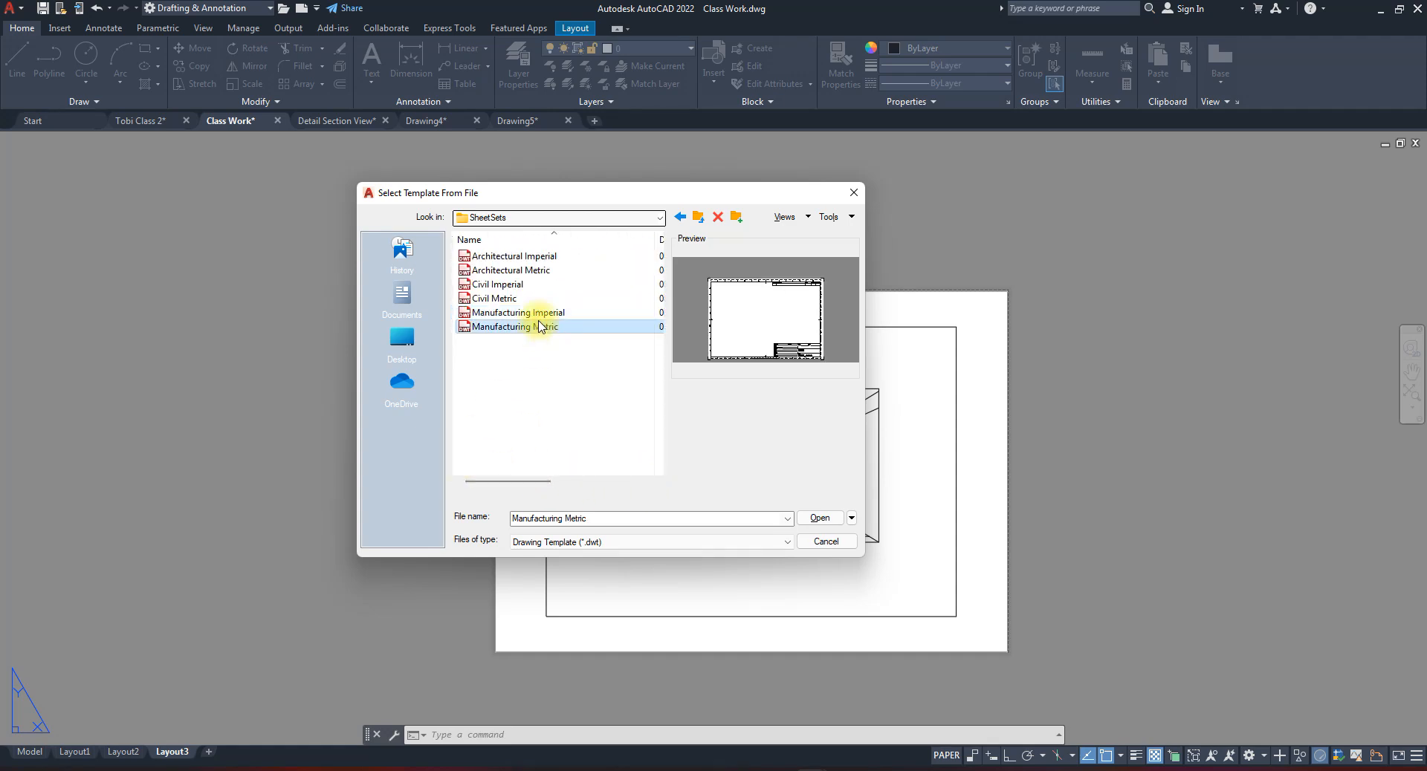
click(534, 313)
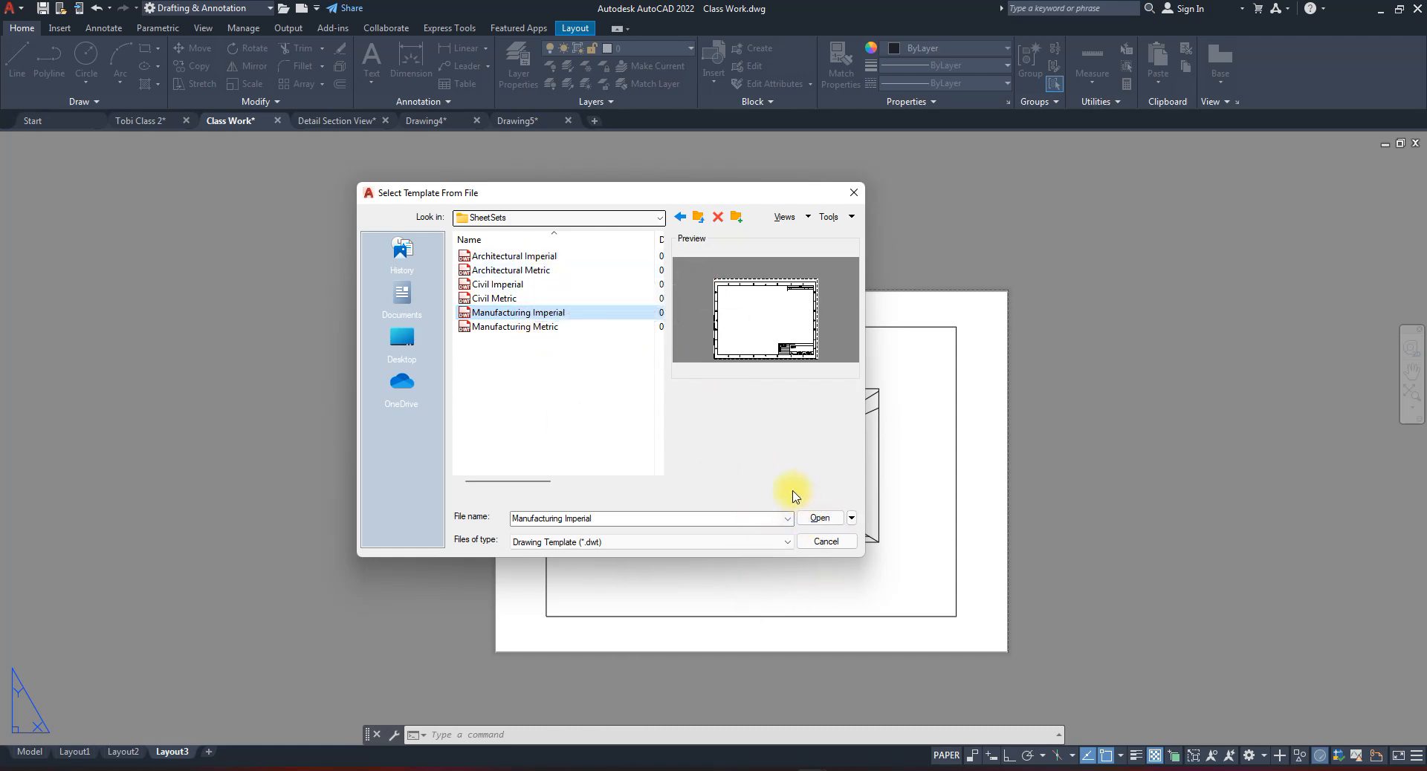
click(820, 518)
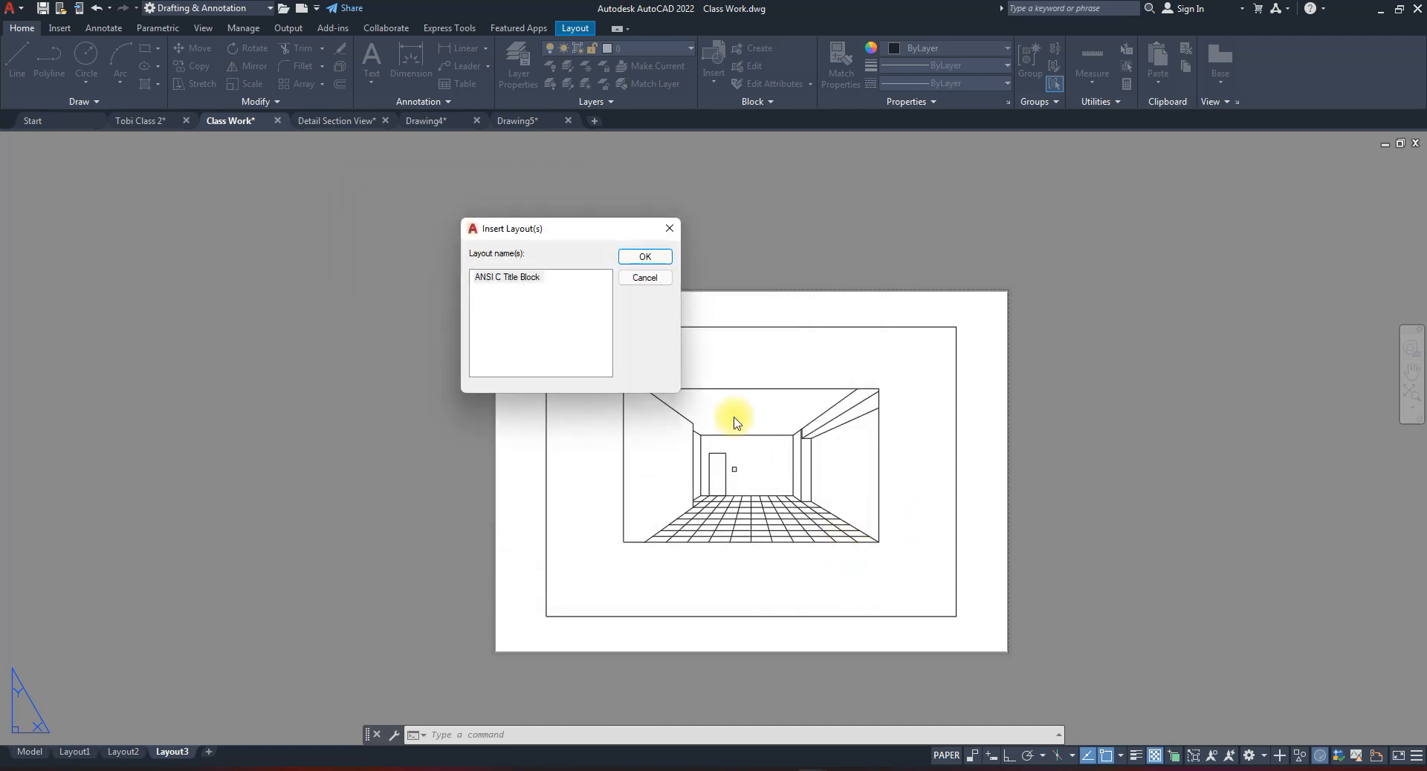
click(644, 258)
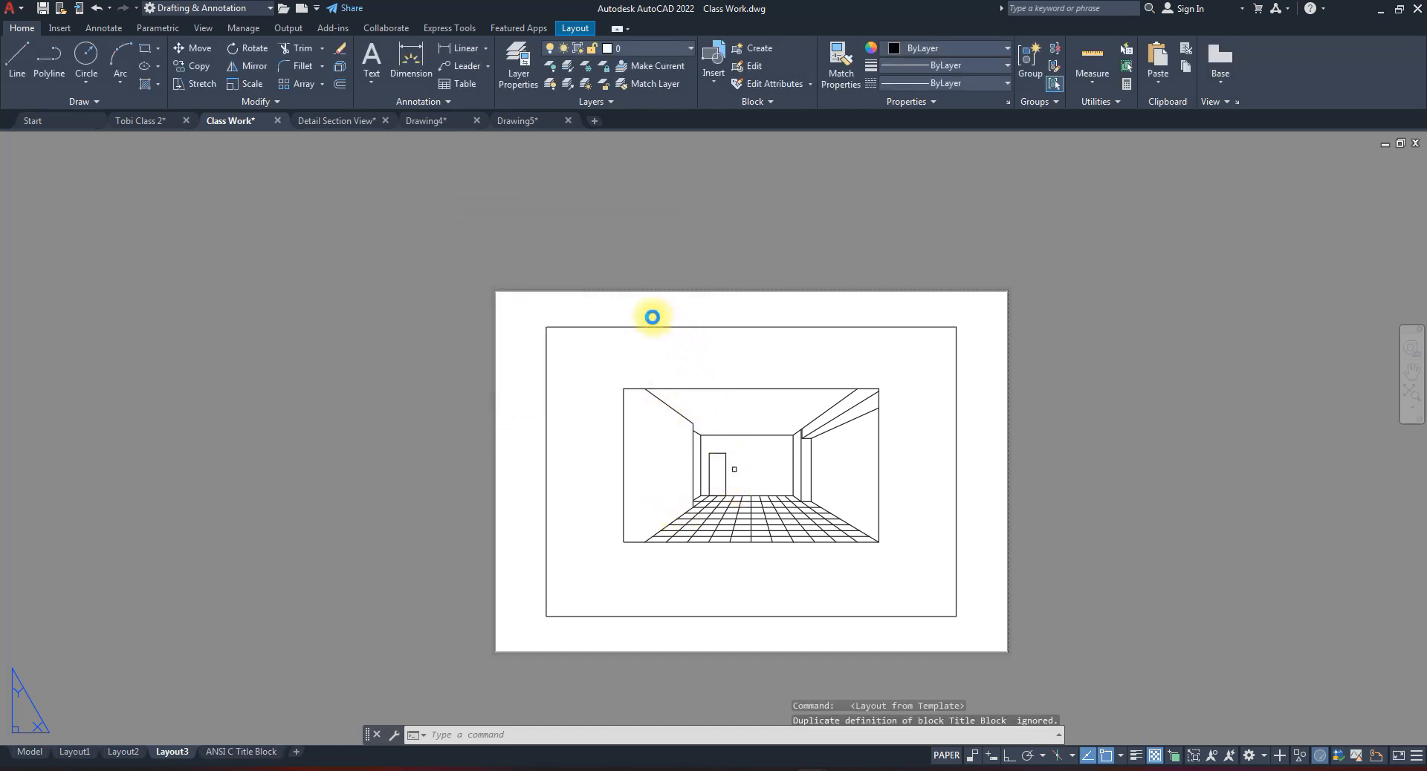
- Switch to the ANSI C Title Block layout and examine the size of its title block against the paper sheet
click(257, 752)
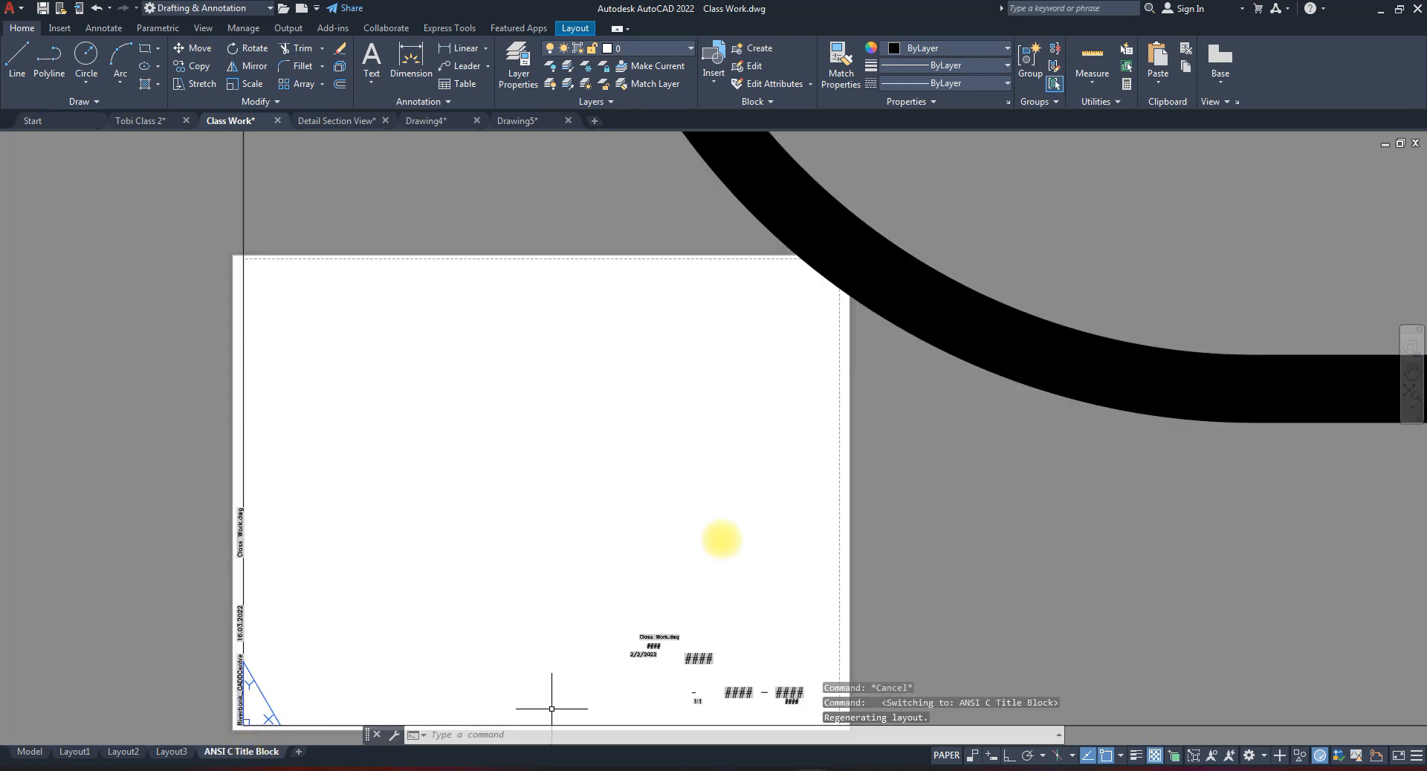
scroll(647, 475, down, 6)
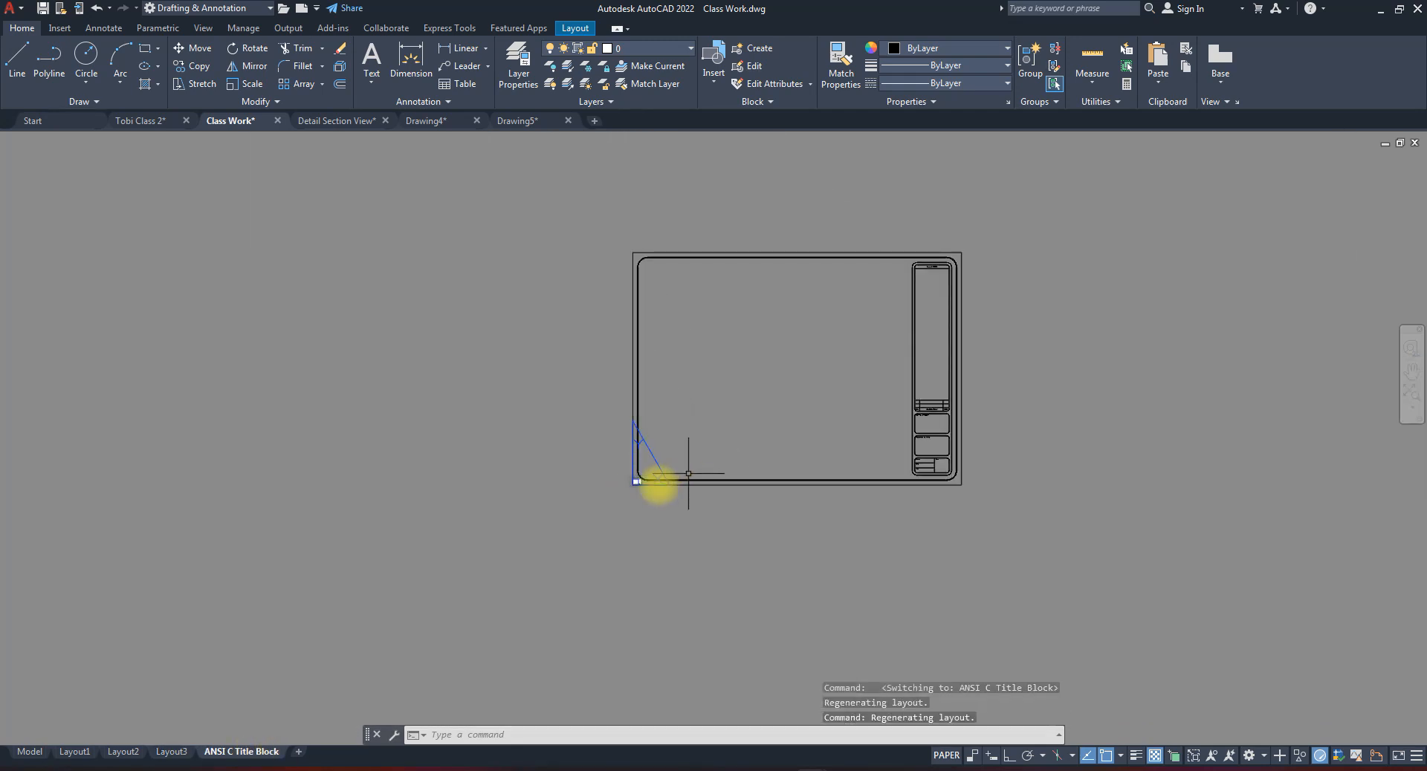
scroll(636, 485, up, 8)
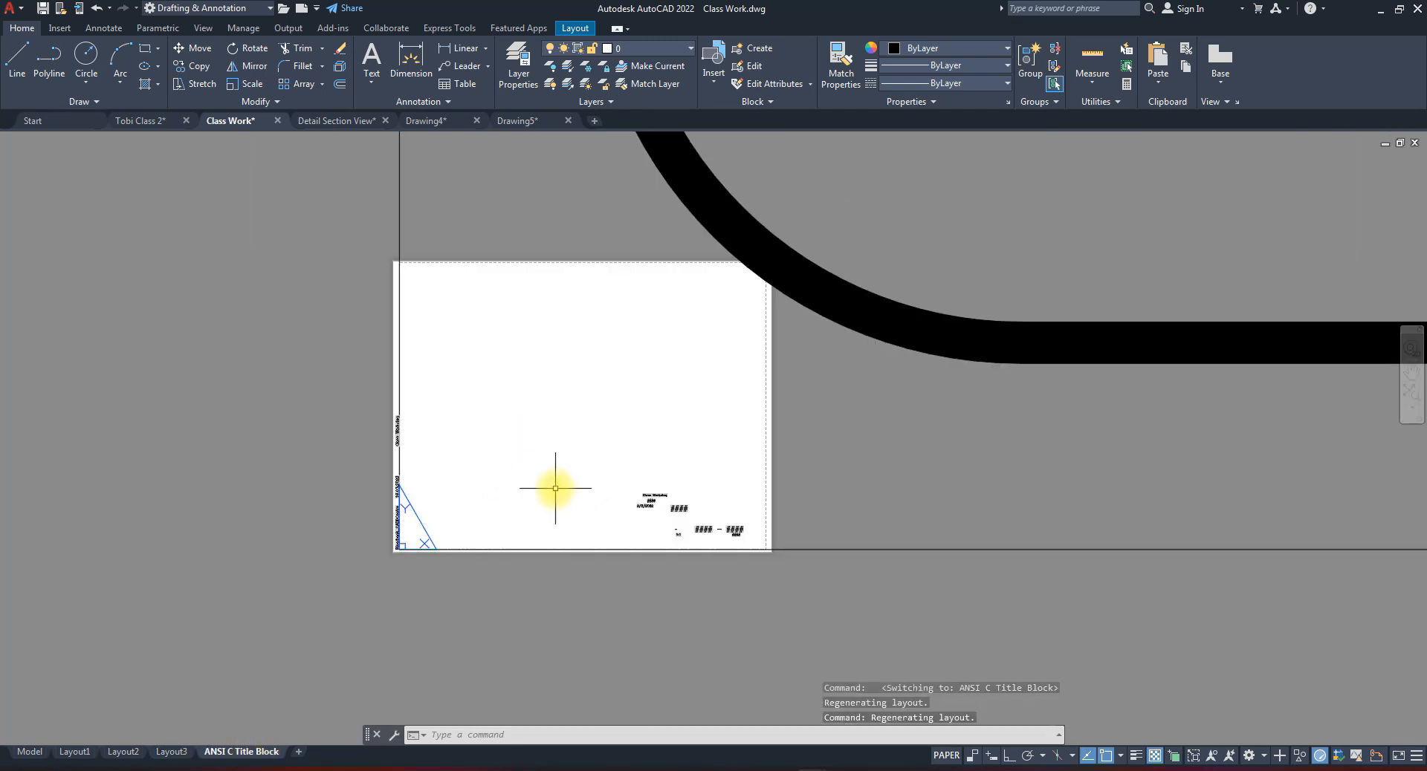
scroll(631, 520, down, 6)
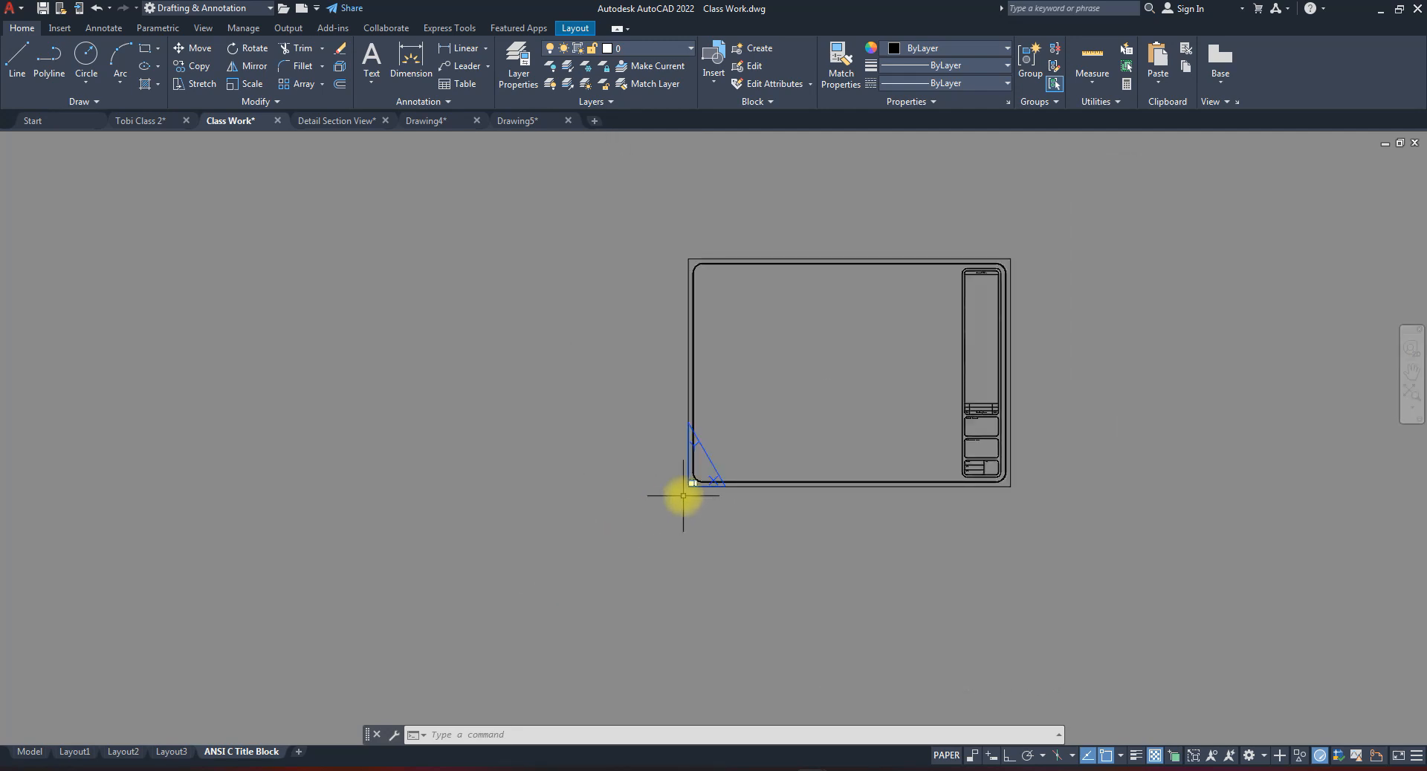
scroll(683, 496, up, 8)
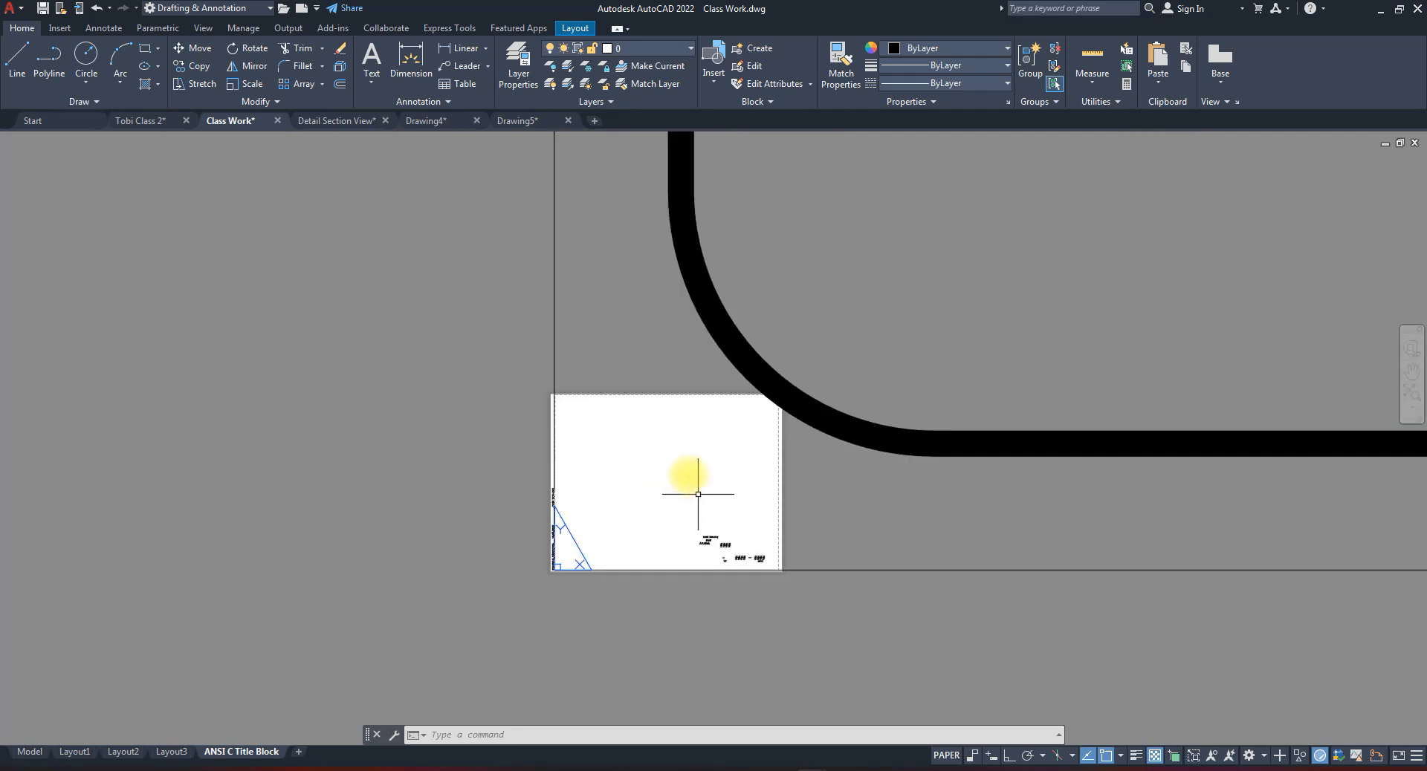
scroll(698, 451, down, 4)
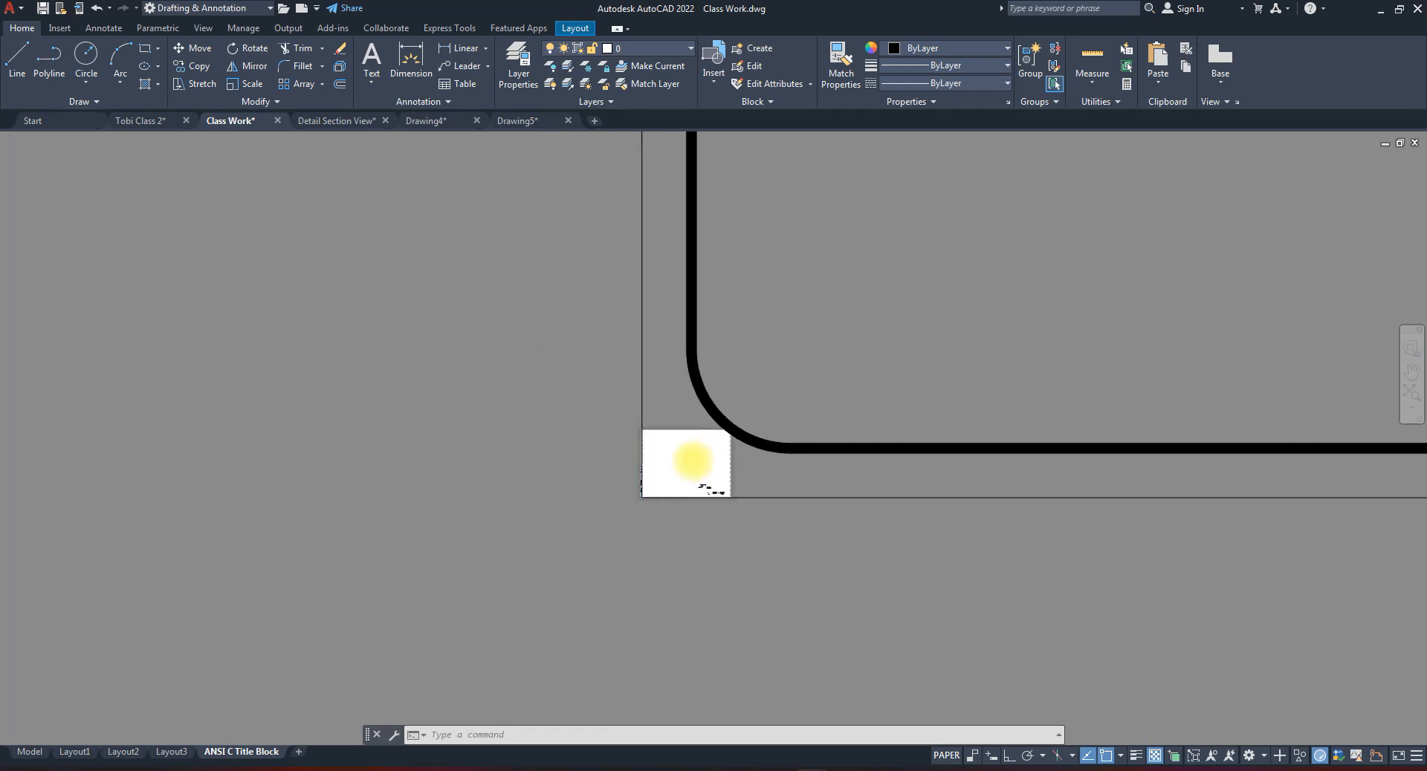
scroll(698, 452, down, 6)
scroll(860, 487, up, 3)
- Select the whole title block and begin scaling it with its border's lower-left corner as the base point
click(958, 513)
click(835, 484)
scroll(860, 430, down, 4)
scroll(860, 327, up, 4)
scroll(878, 387, down, 2)
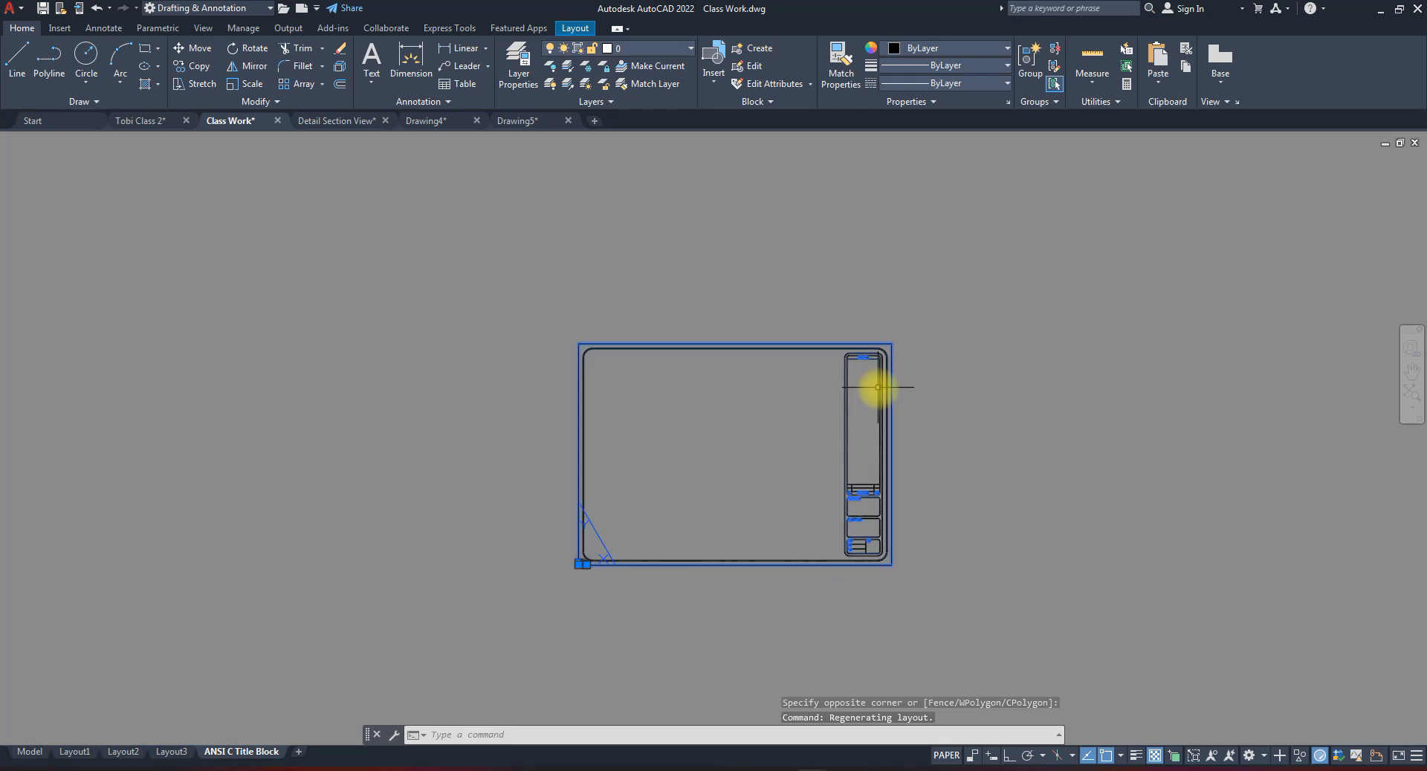
click(939, 592)
click(779, 298)
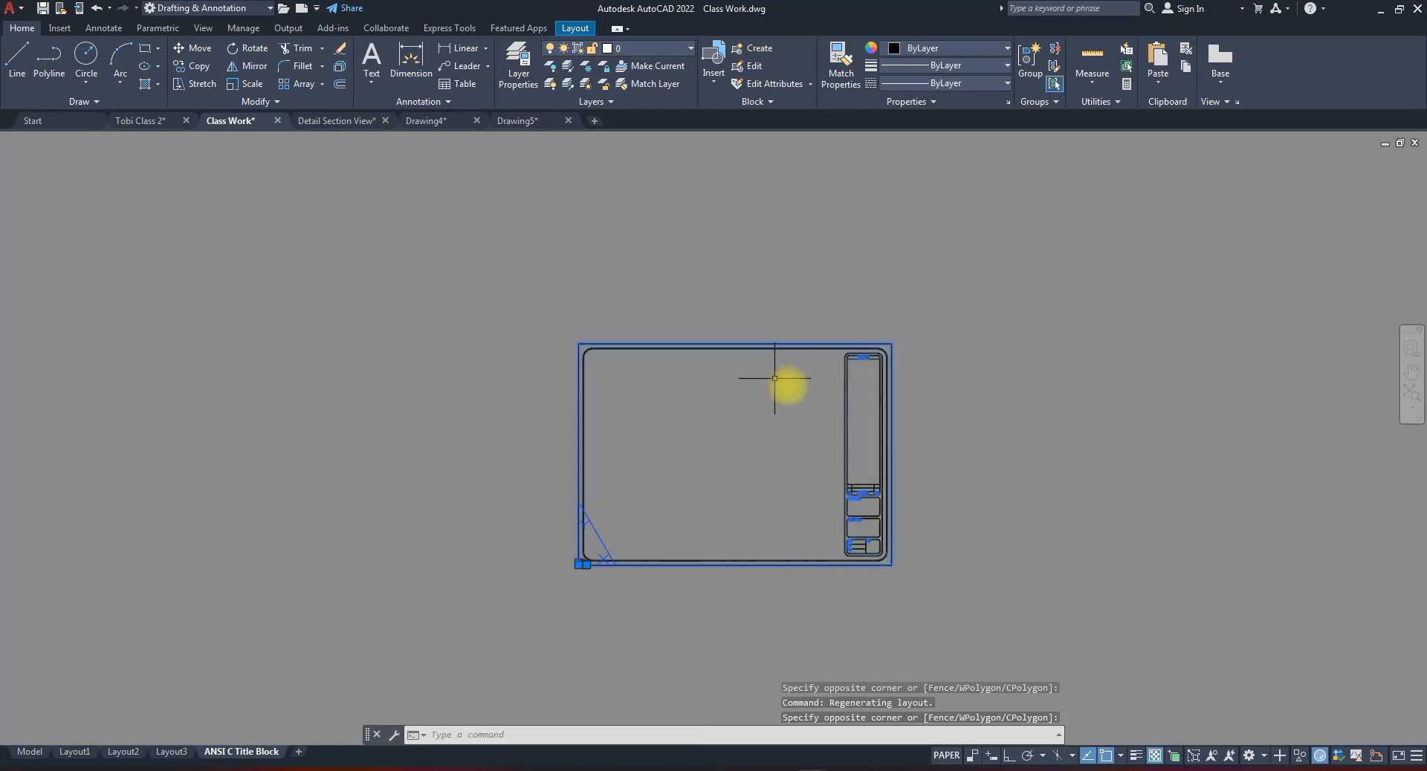
text(sc)
key(Return)
scroll(602, 563, up, 2)
scroll(599, 558, up, 5)
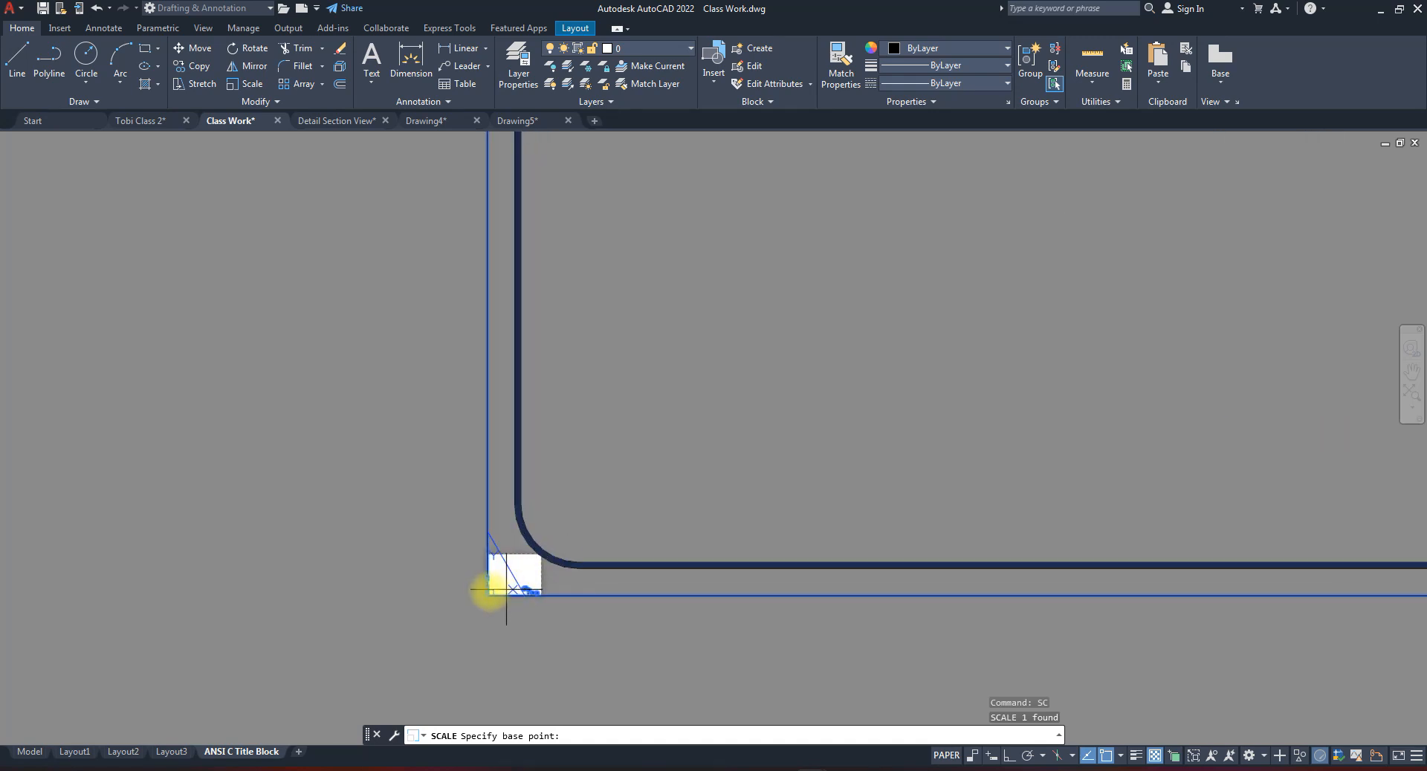
scroll(484, 590, up, 3)
scroll(483, 614, up, 4)
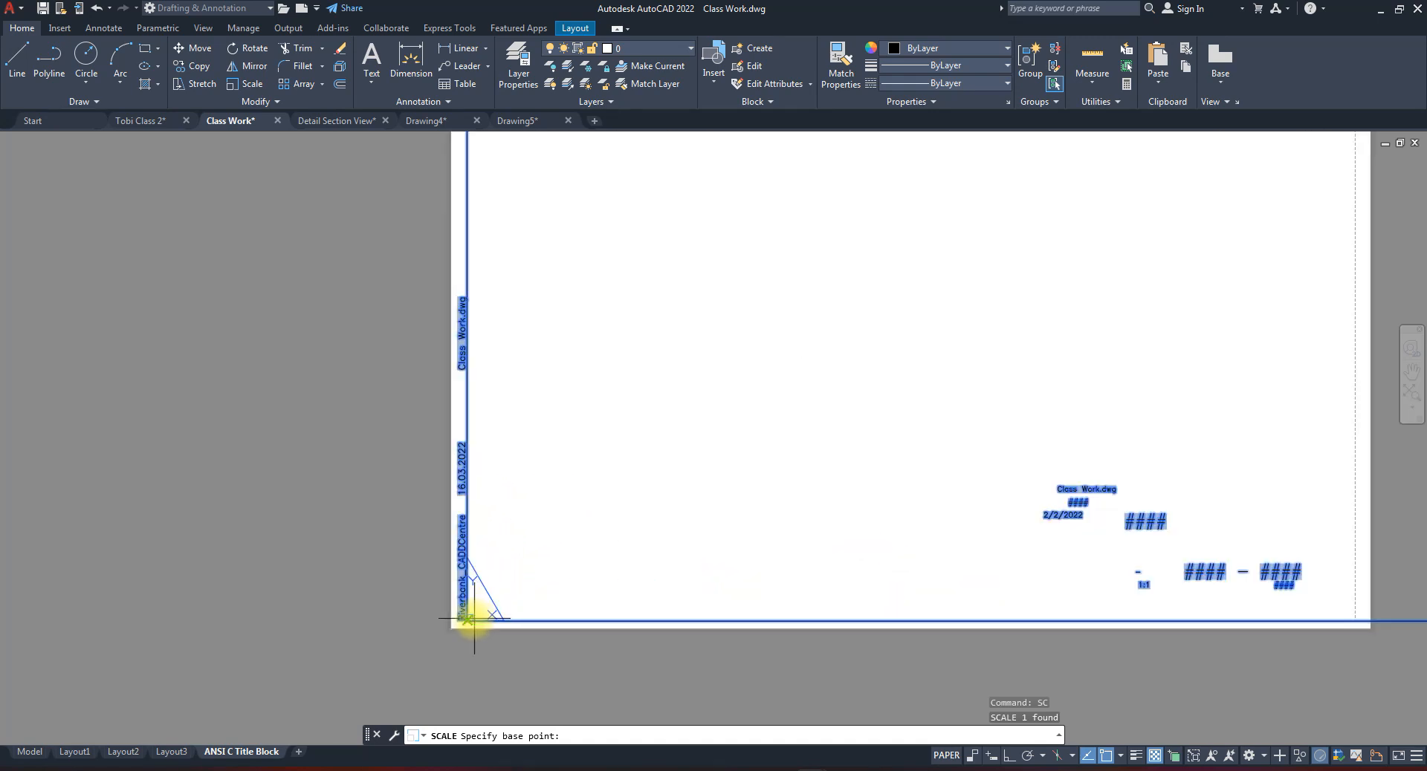
click(468, 620)
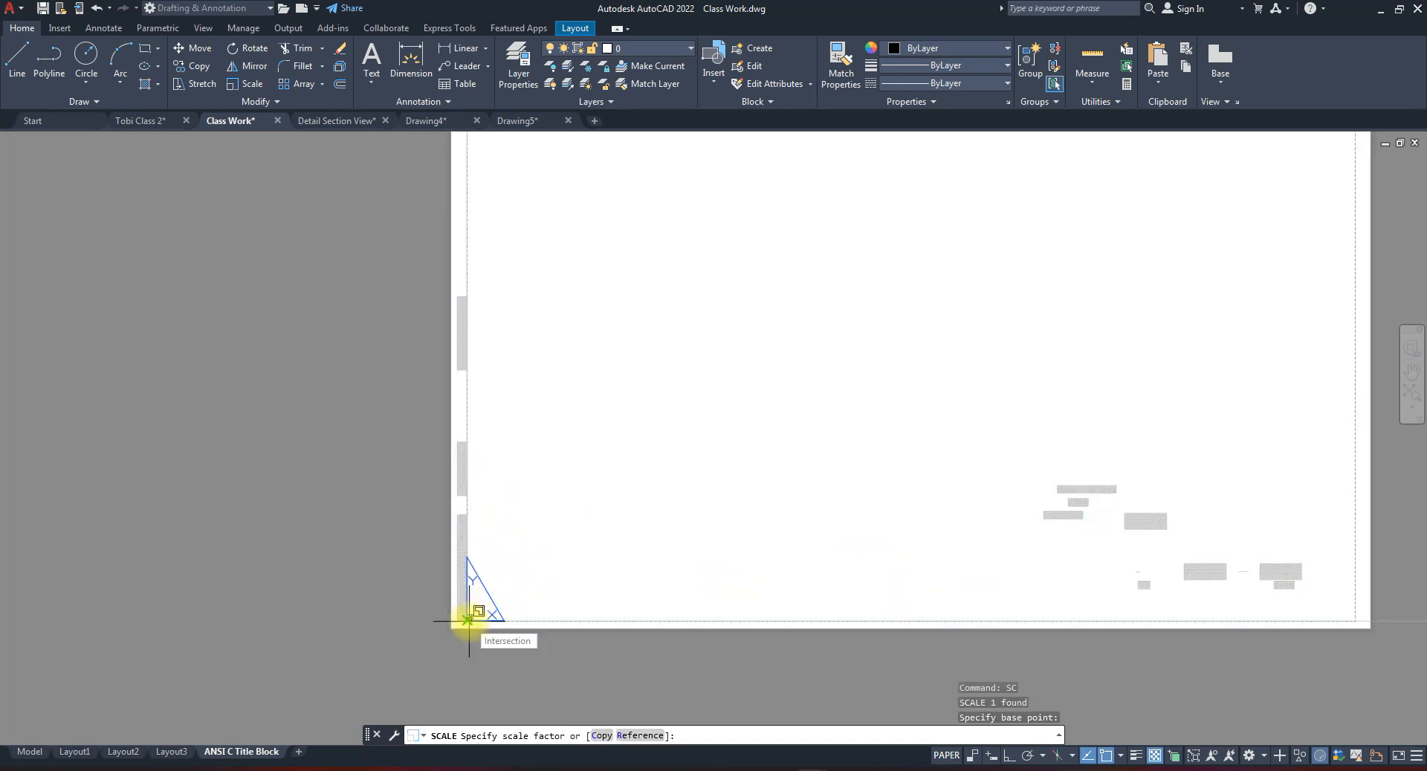
- Use the Reference option, taking the border's bottom edge from lower-left to lower-right corner as the reference length
key(Return)
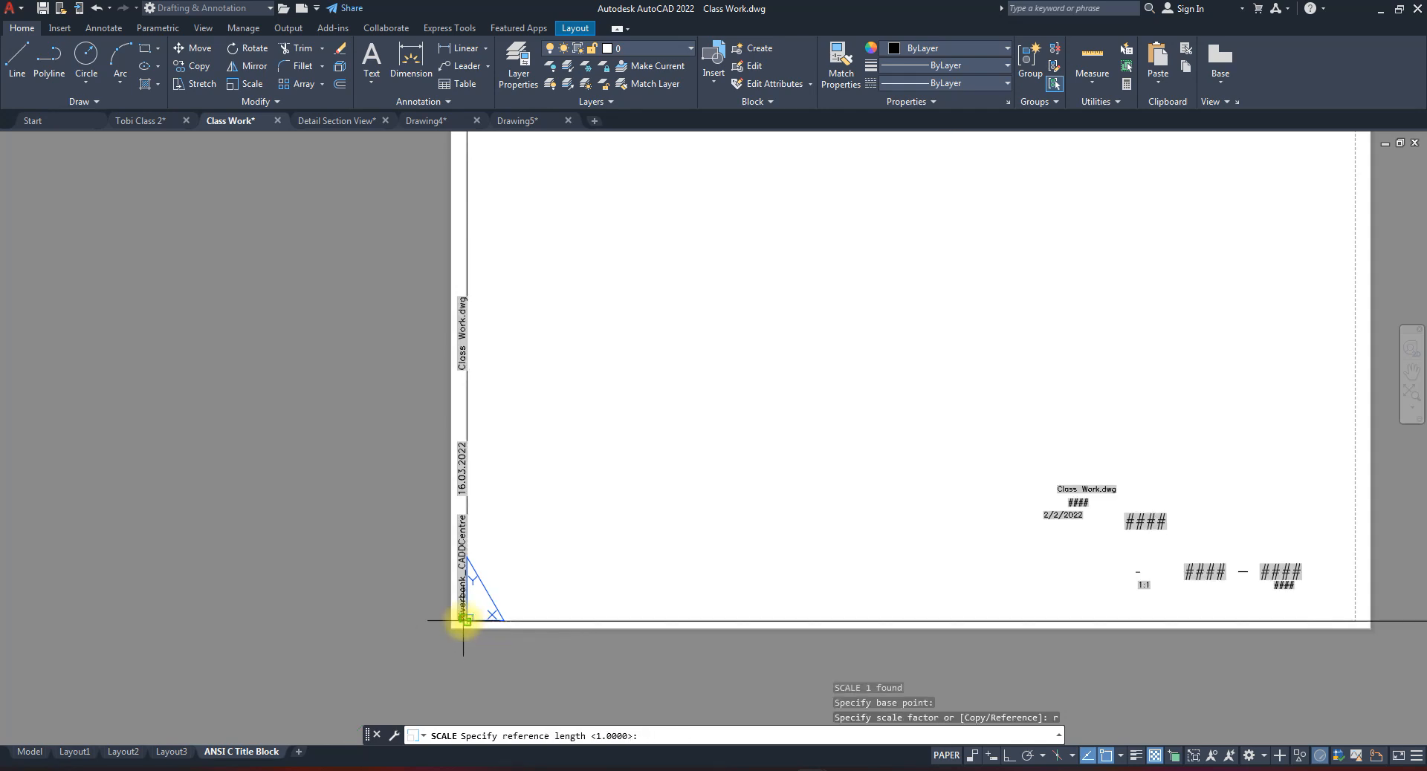
click(466, 620)
scroll(318, 615, down, 6)
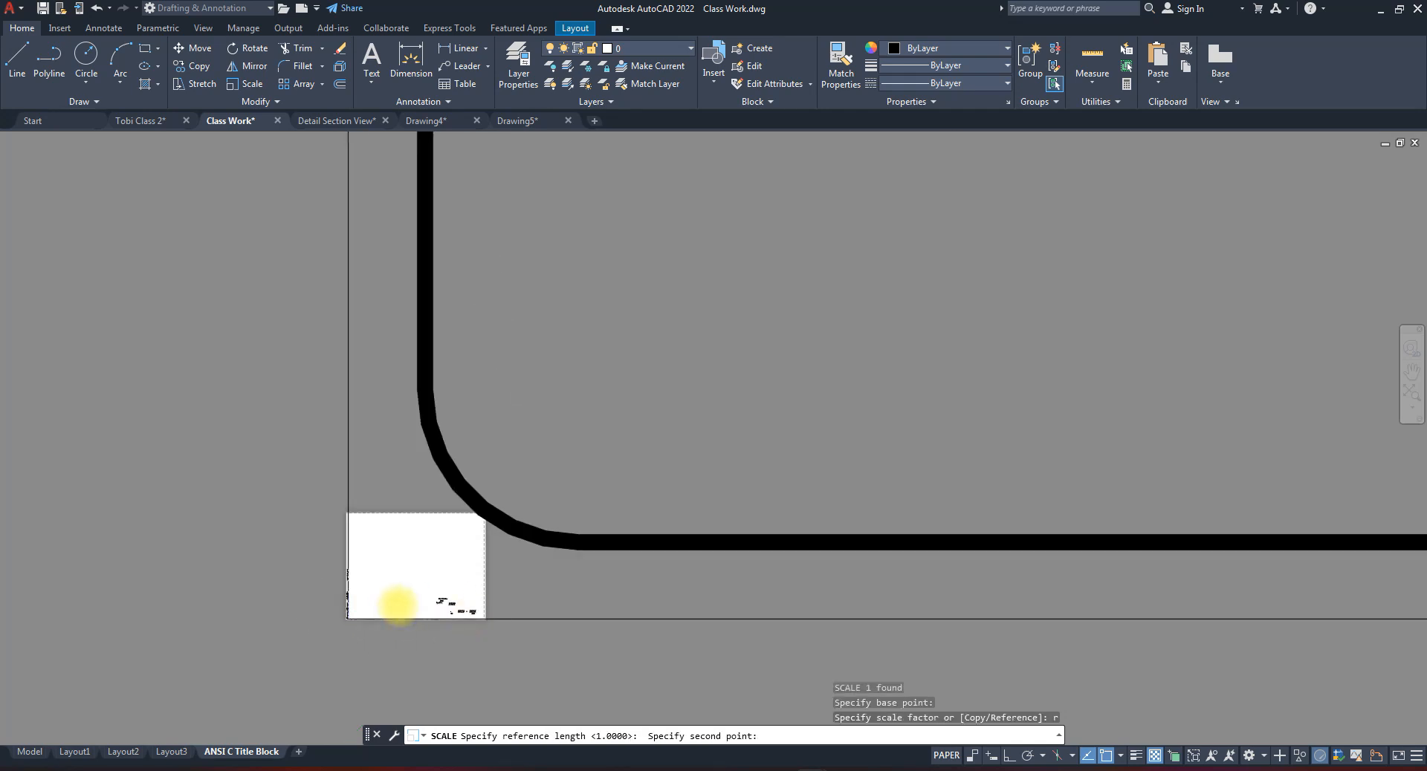
scroll(595, 616, up, 3)
scroll(680, 612, up, 4)
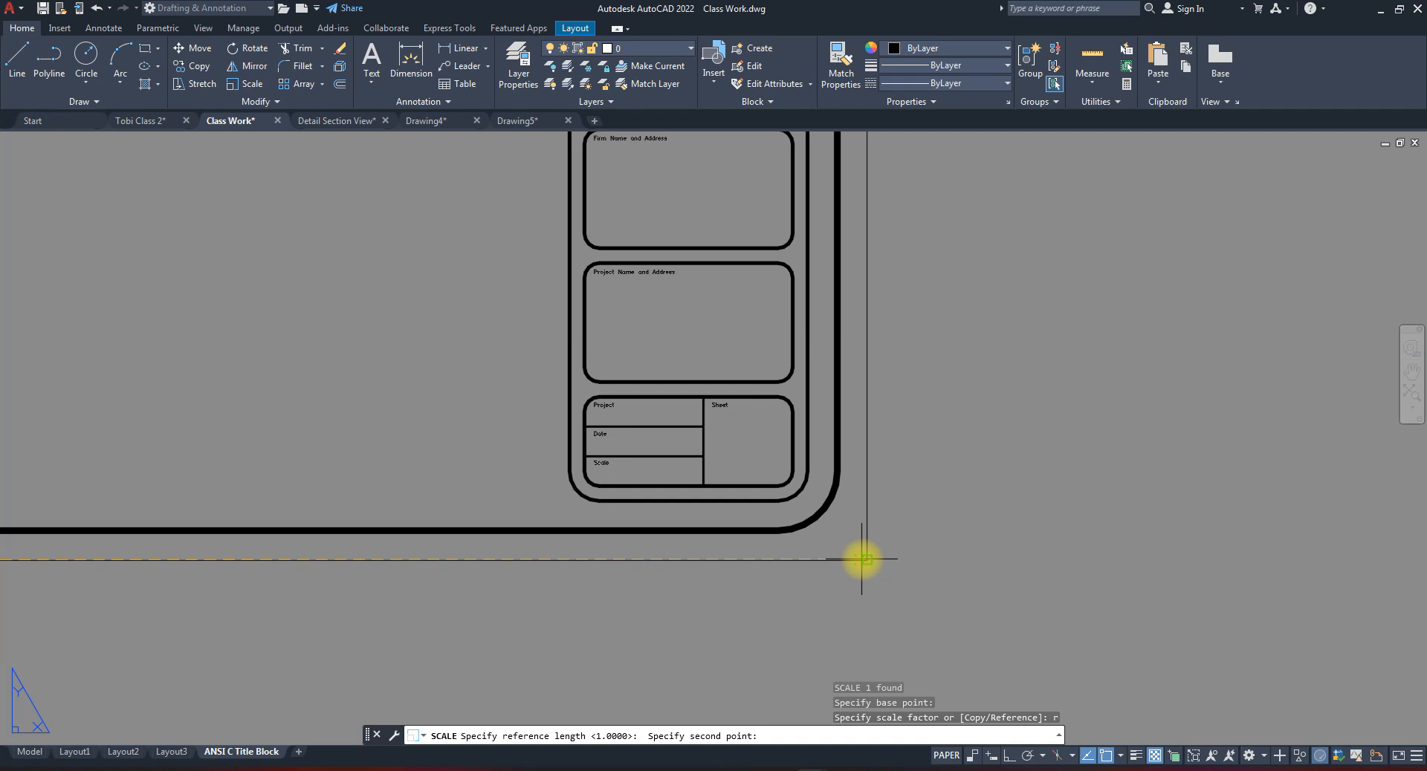
click(860, 559)
- Set the new length by picking a point at the sheet's right printable margin, so the title block fits the paper width
scroll(862, 558, down, 9)
scroll(622, 571, up, 4)
middle_drag(620, 573, 859, 500)
scroll(830, 504, up, 2)
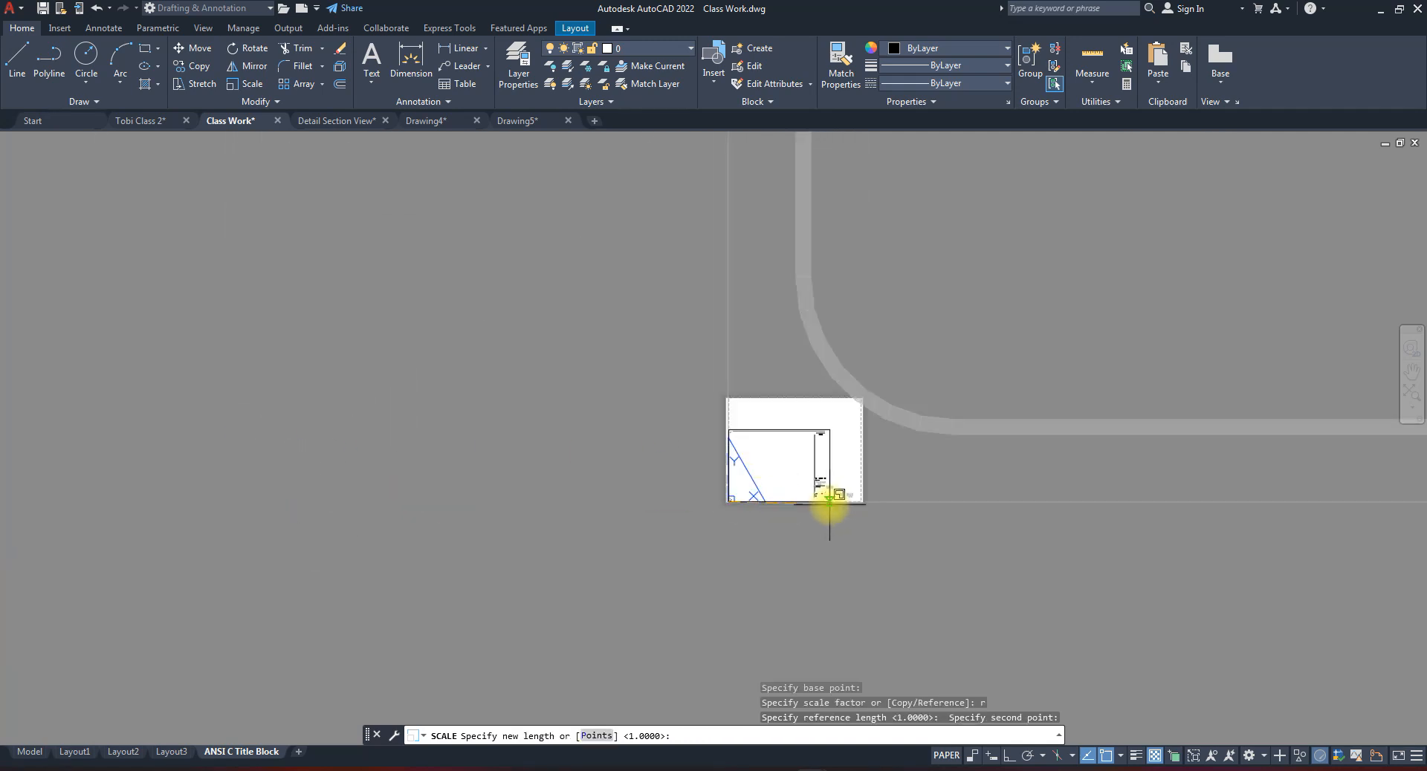
scroll(829, 504, up, 5)
scroll(930, 478, up, 3)
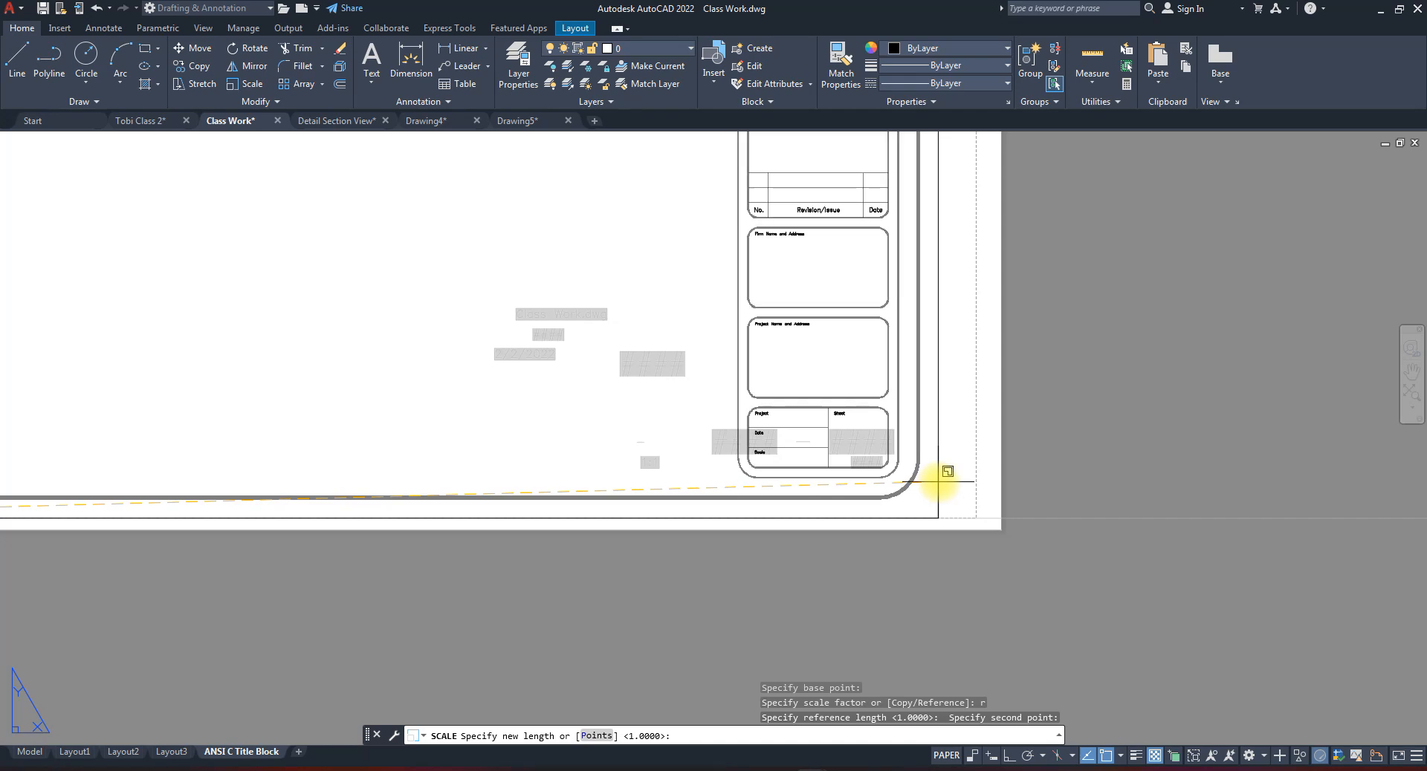
click(973, 504)
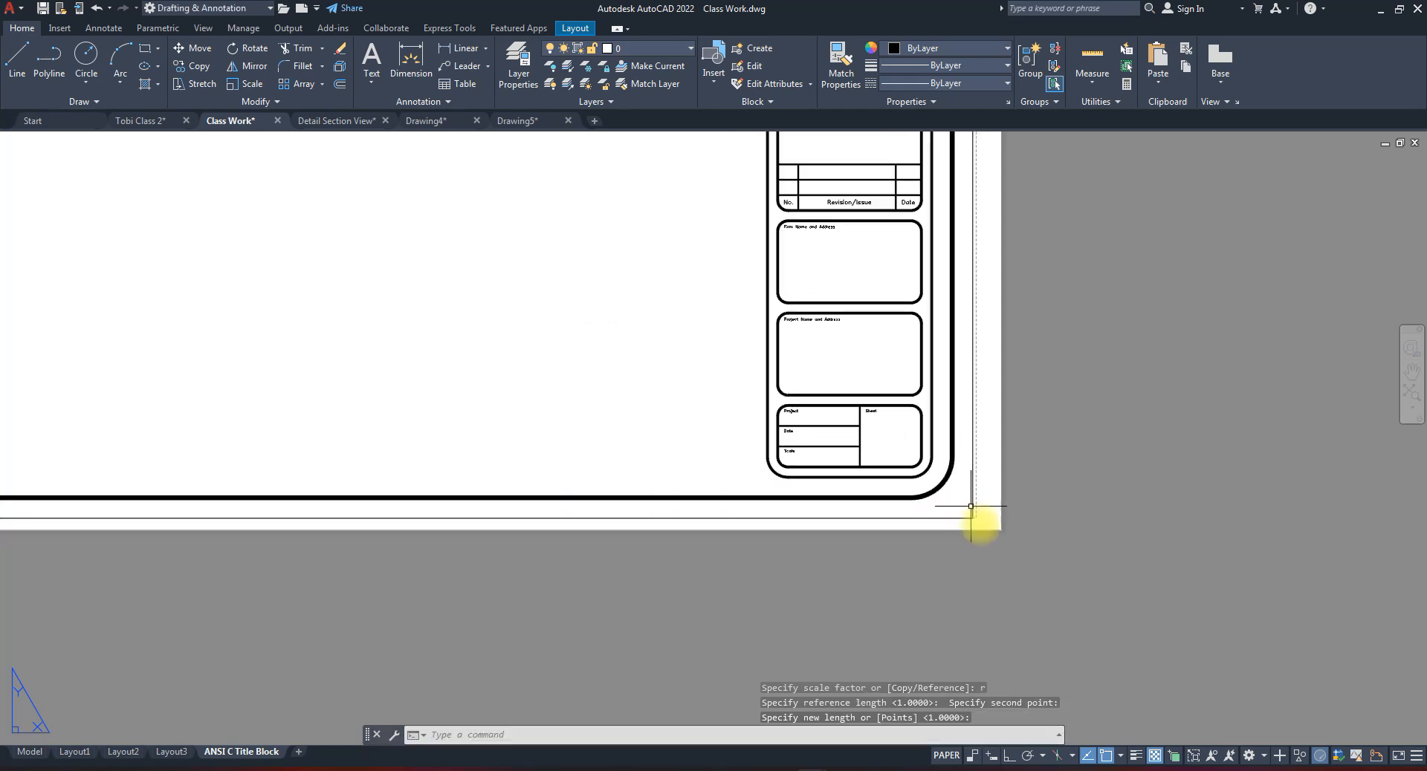
scroll(999, 542, down, 6)
scroll(988, 520, up, 2)
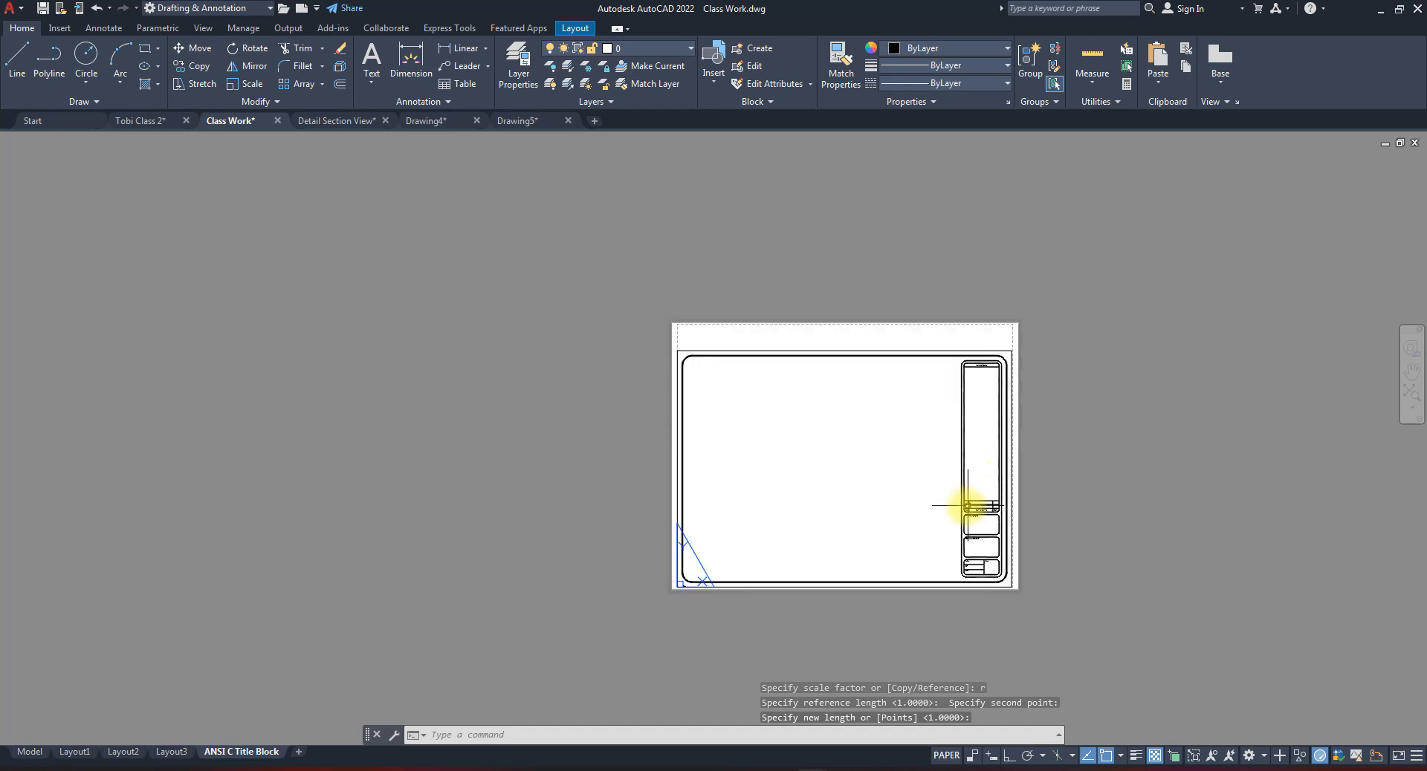
scroll(968, 505, up, 2)
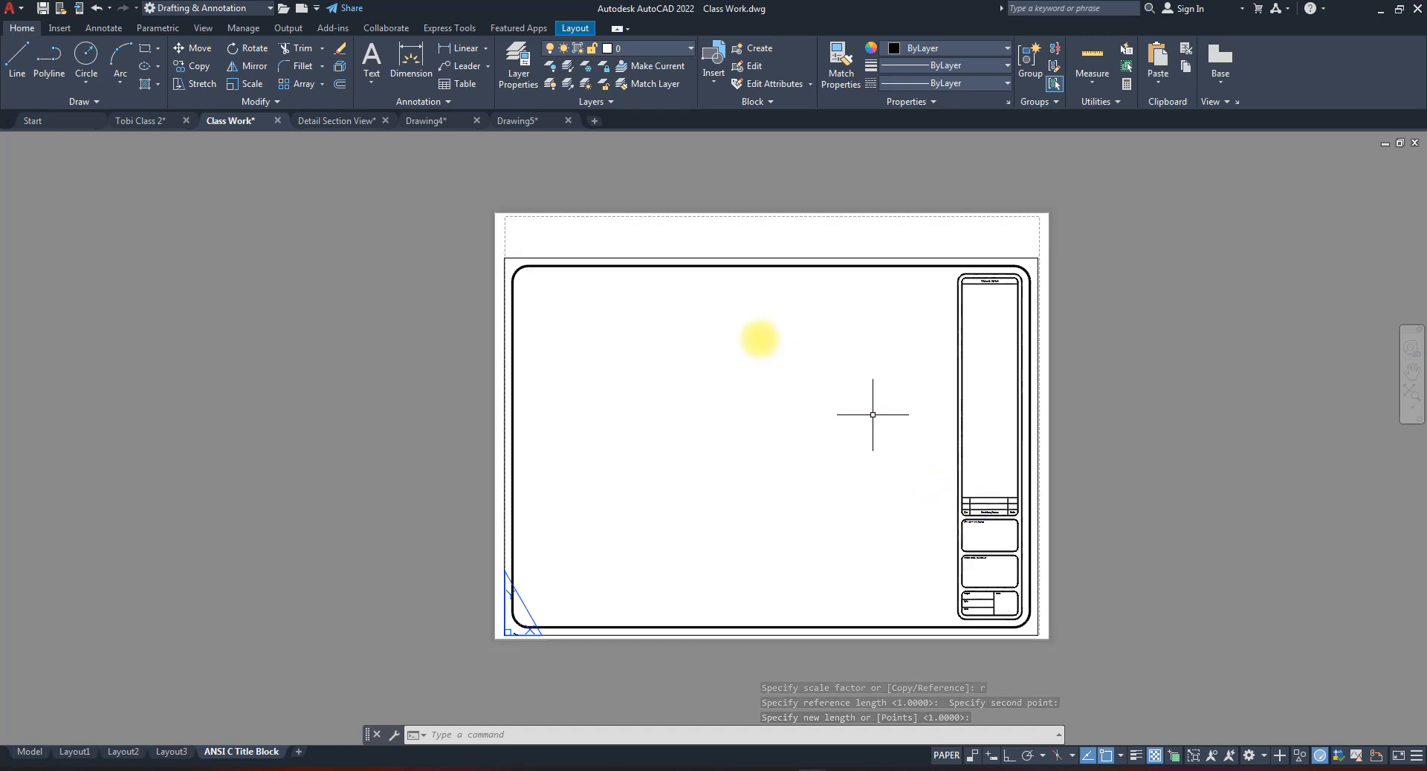
- Examine how the ANSI C title block fits the paper edges and printable-area margins at its corners and sides
scroll(506, 248, up, 2)
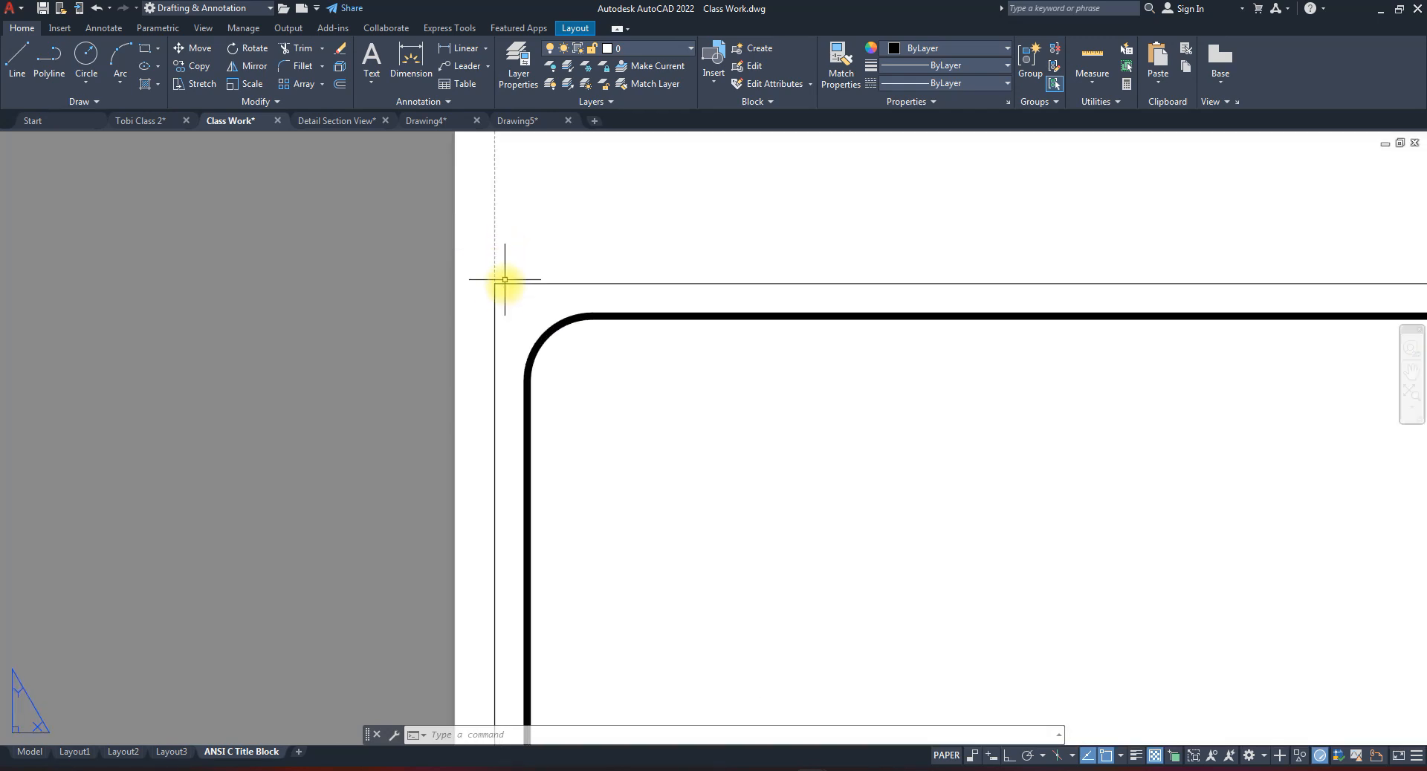
scroll(489, 268, down, 1)
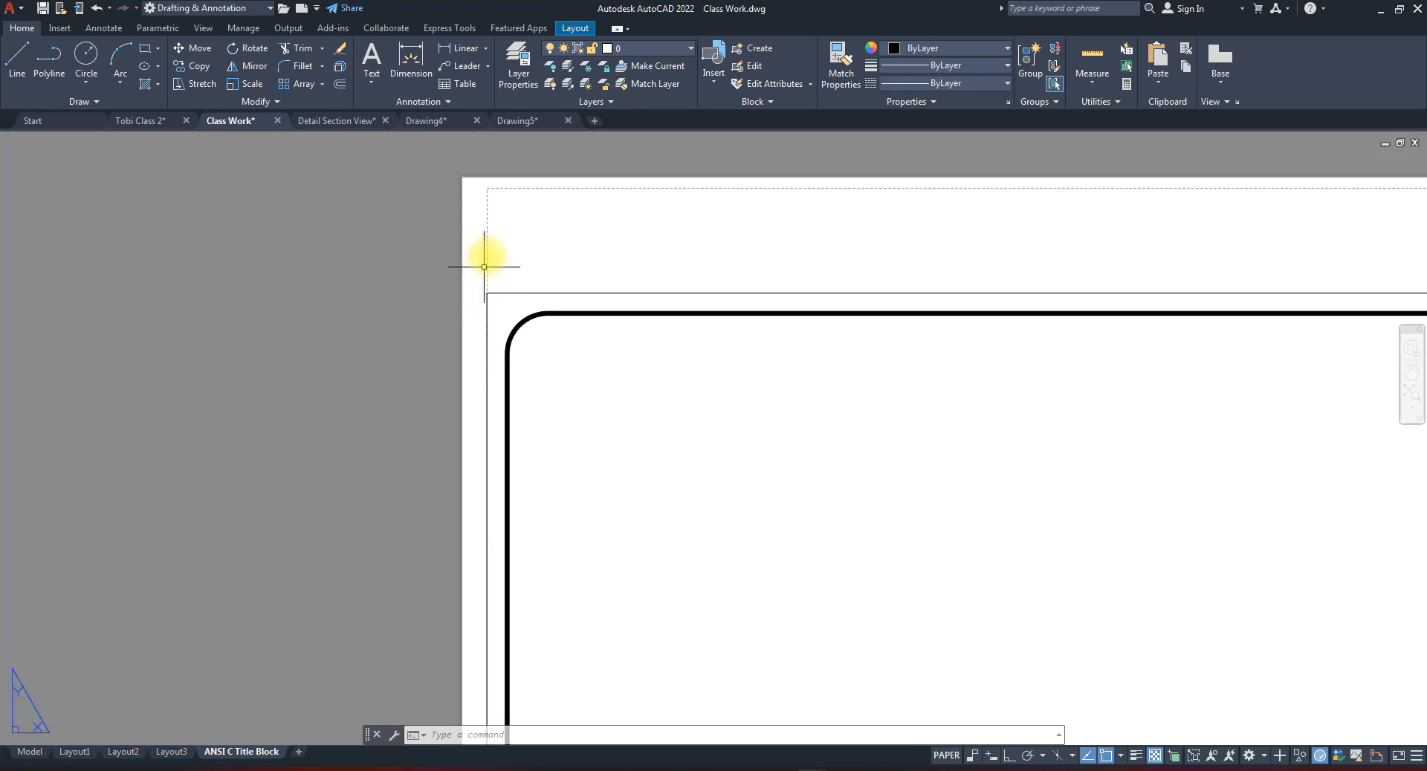
scroll(1145, 480, down, 8)
scroll(1132, 451, up, 4)
scroll(1114, 439, up, 3)
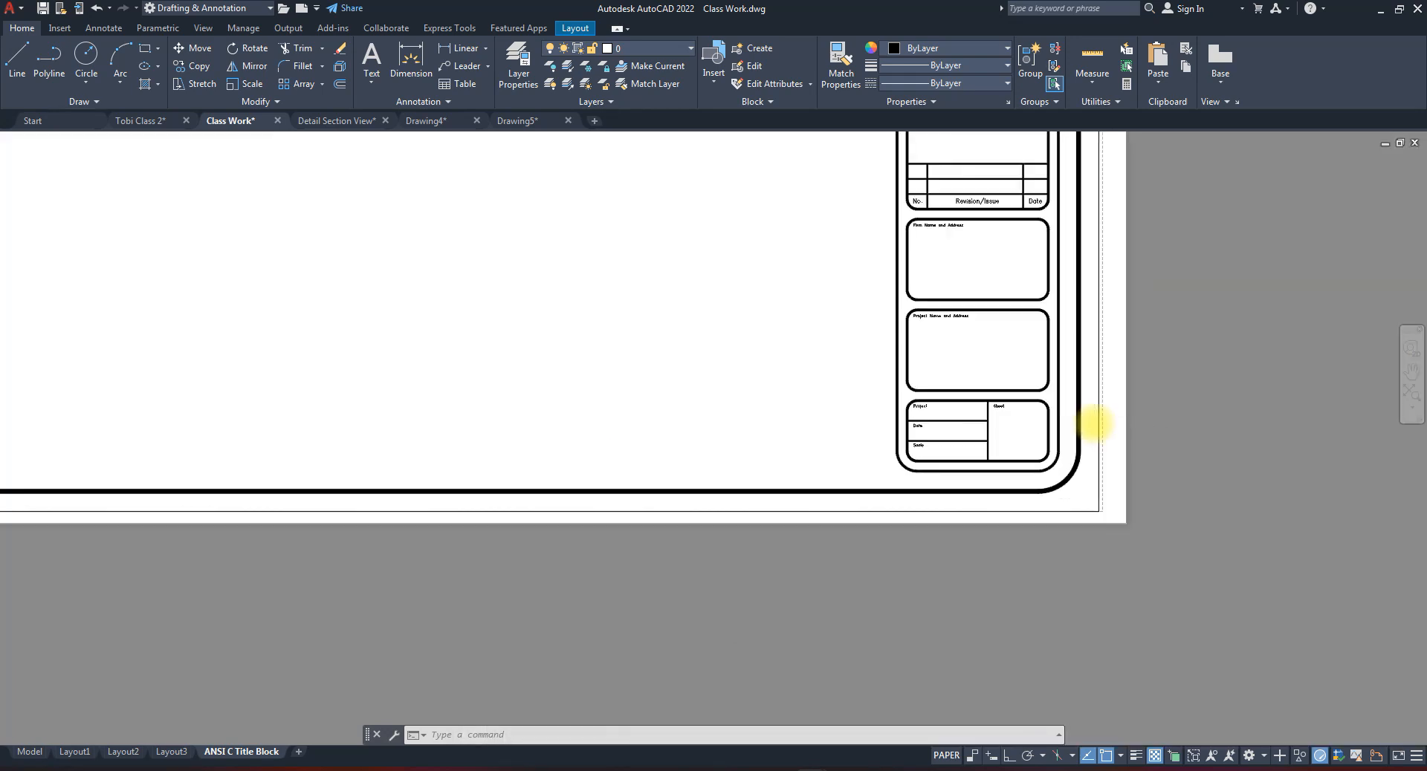
scroll(1074, 551, up, 2)
scroll(1087, 556, up, 3)
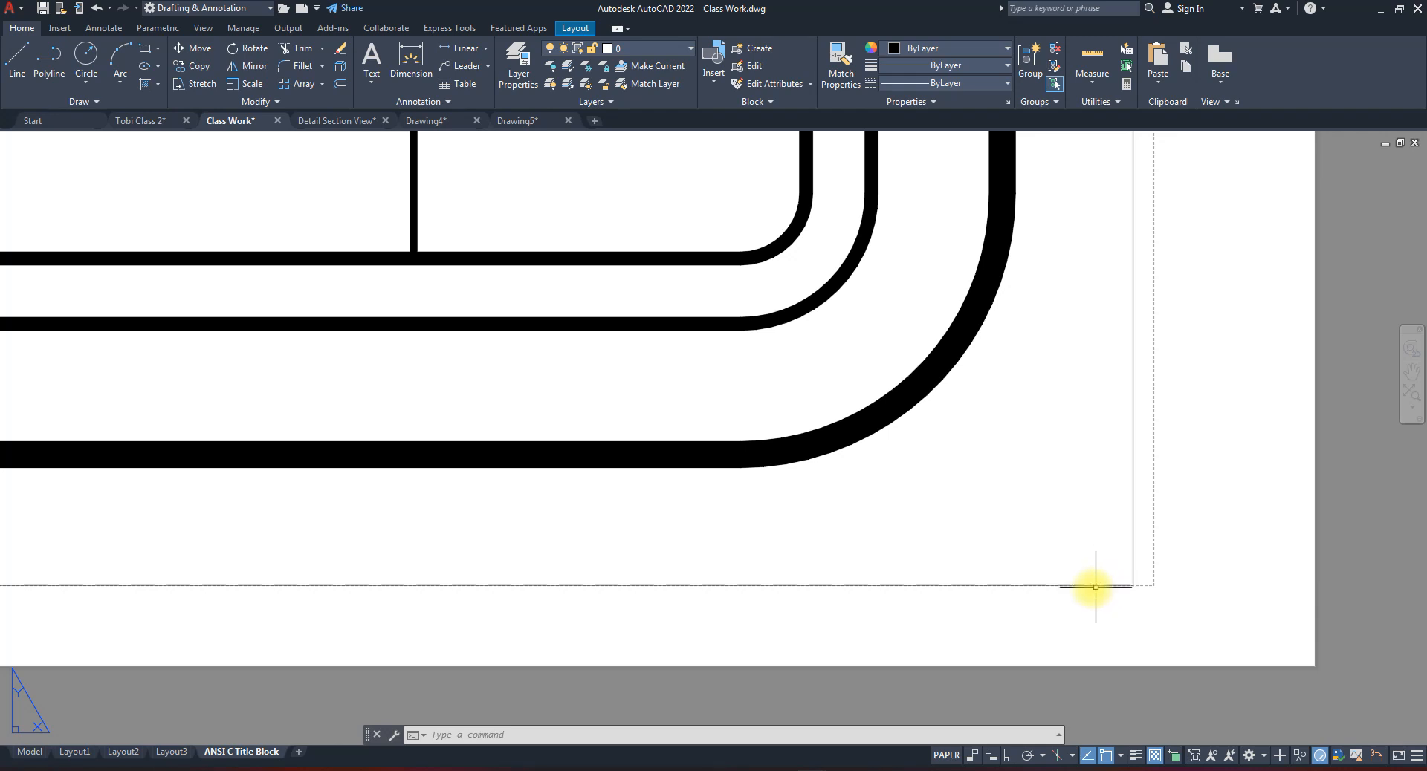
scroll(1108, 585, up, 3)
scroll(1147, 591, up, 3)
scroll(1220, 542, up, 1)
scroll(1226, 554, down, 3)
scroll(1171, 573, down, 3)
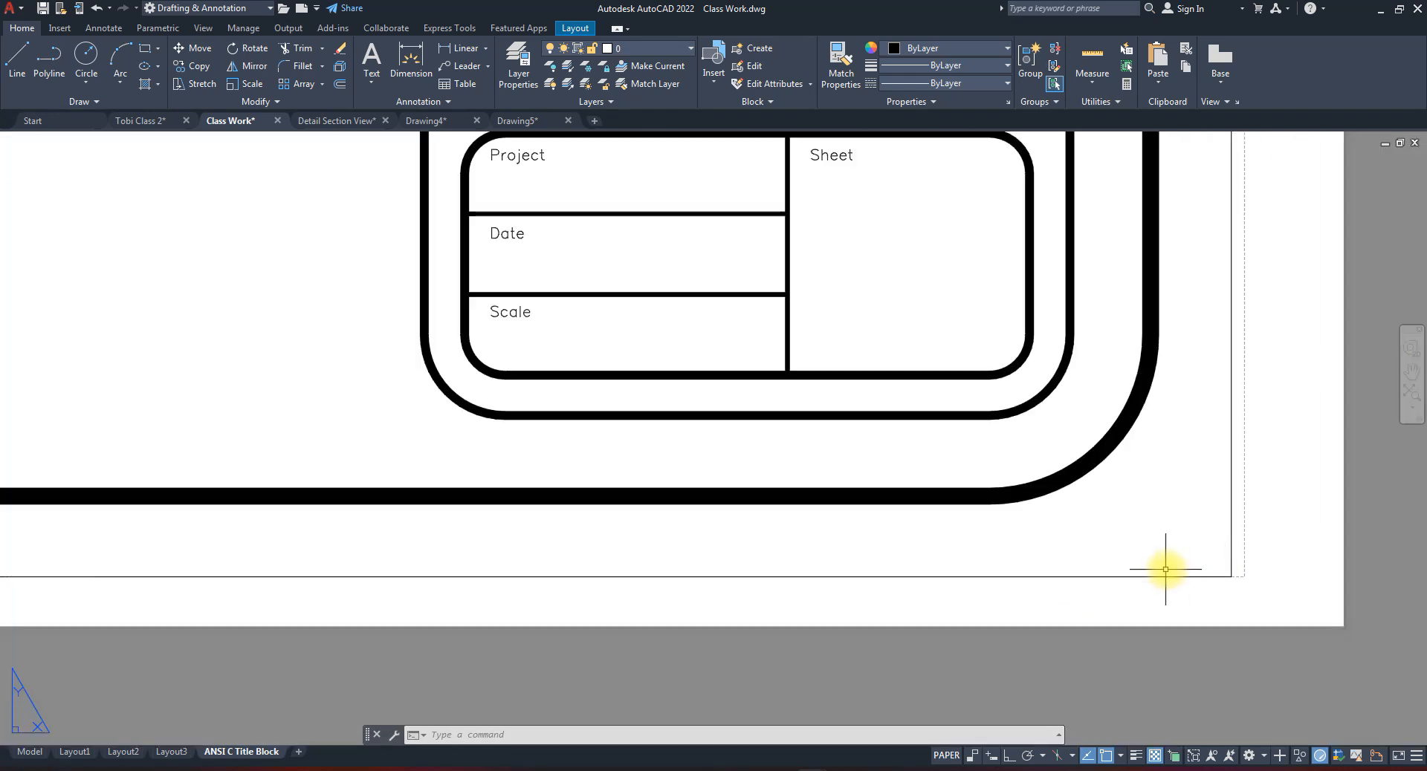
scroll(1040, 554, down, 3)
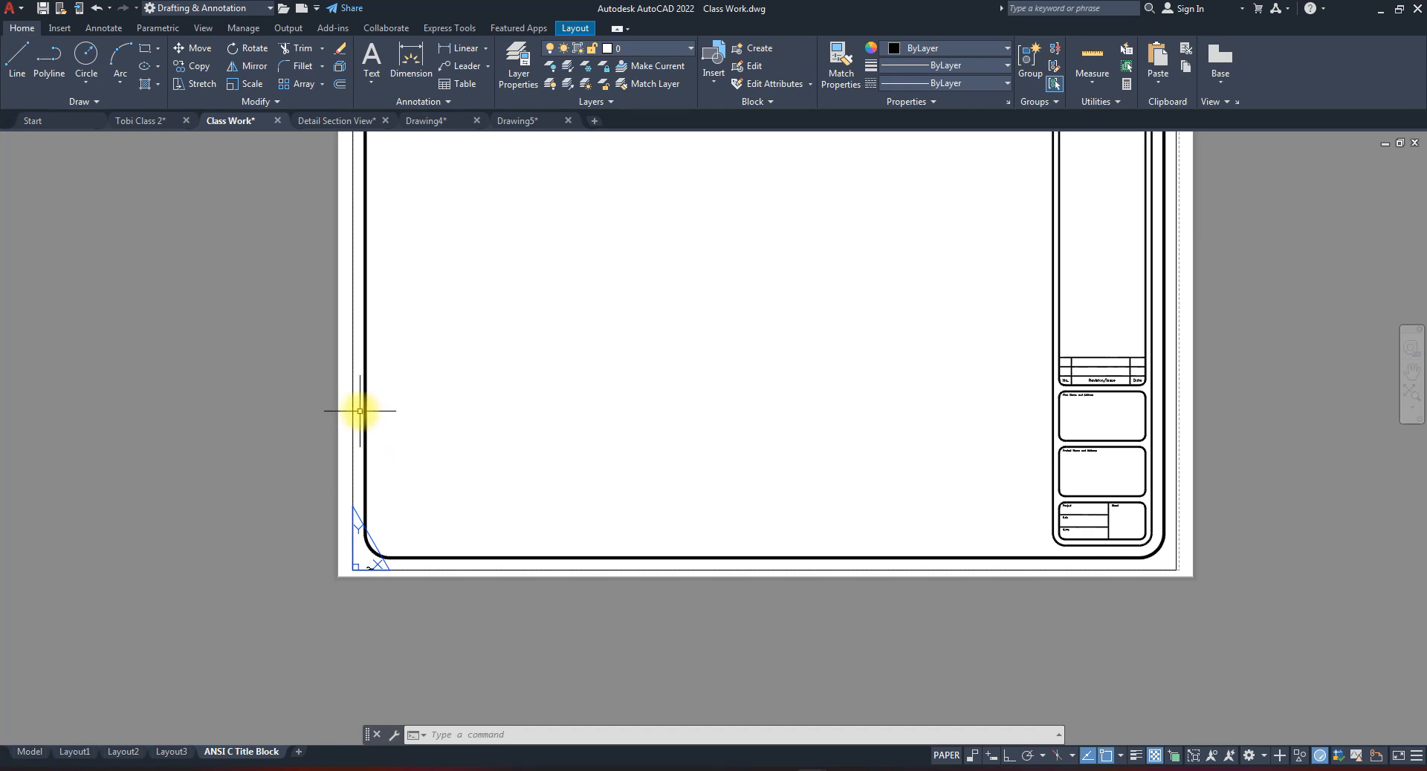
scroll(350, 408, up, 5)
scroll(351, 410, up, 3)
scroll(376, 427, up, 2)
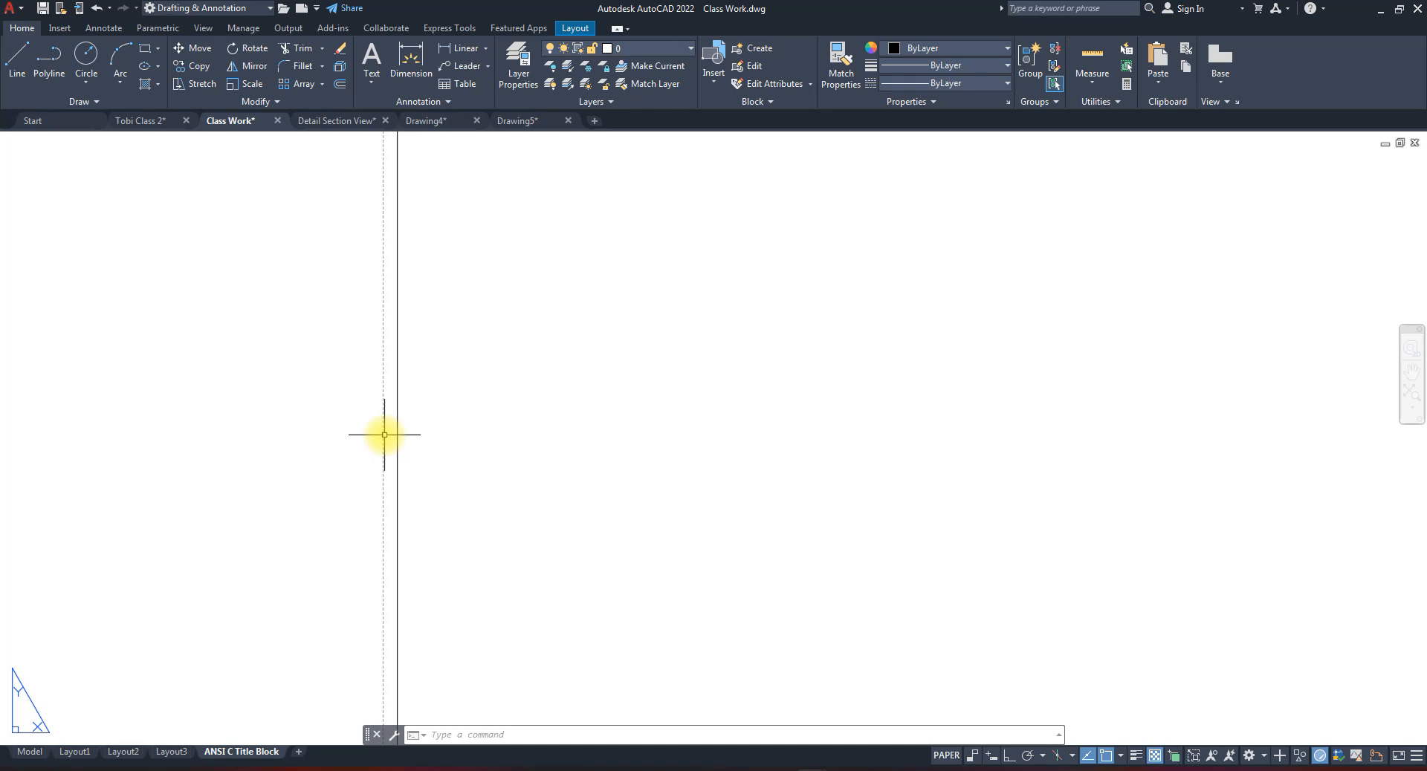
scroll(389, 439, down, 10)
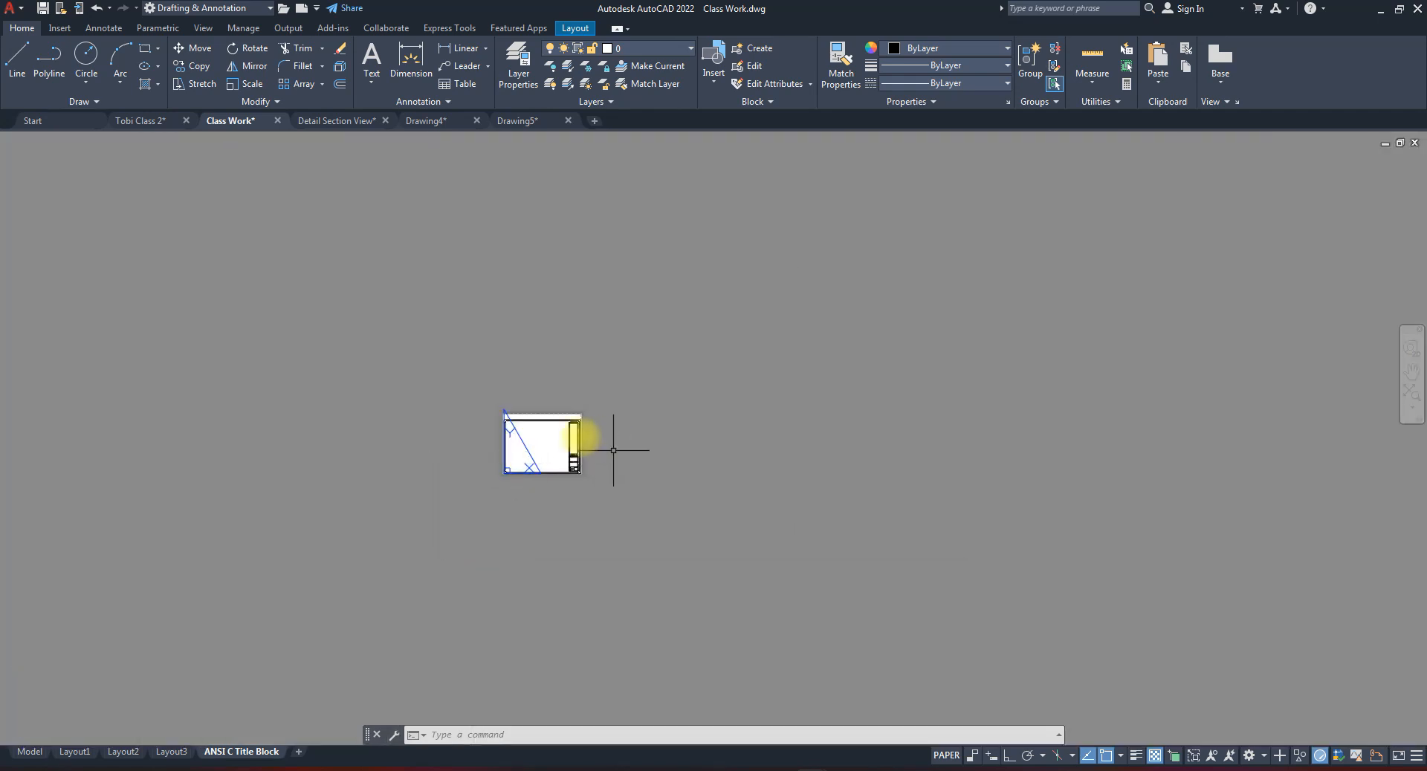
scroll(520, 435, up, 8)
middle_drag(725, 453, 841, 366)
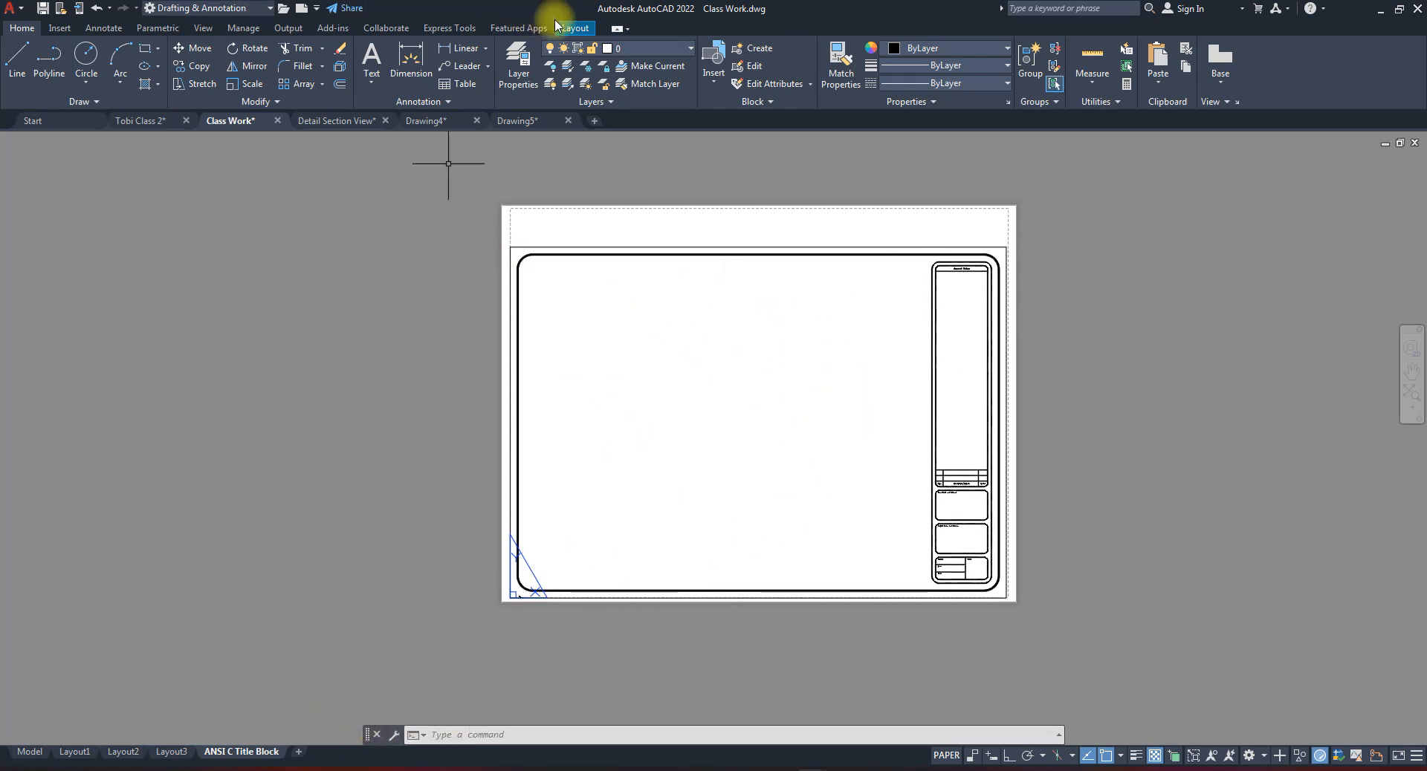
- Create a small rectangular layout viewport in the upper-left area inside the title block border
click(574, 30)
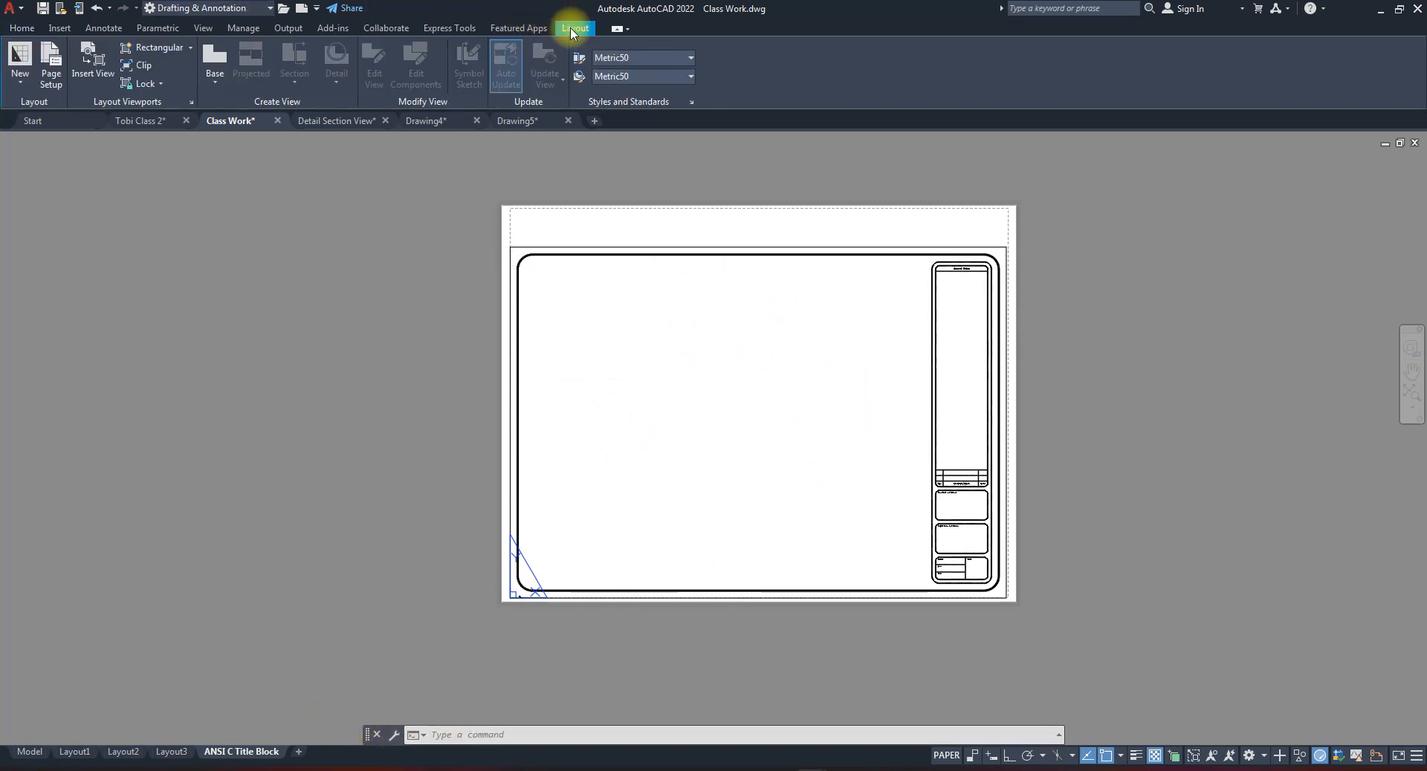
click(192, 48)
click(154, 64)
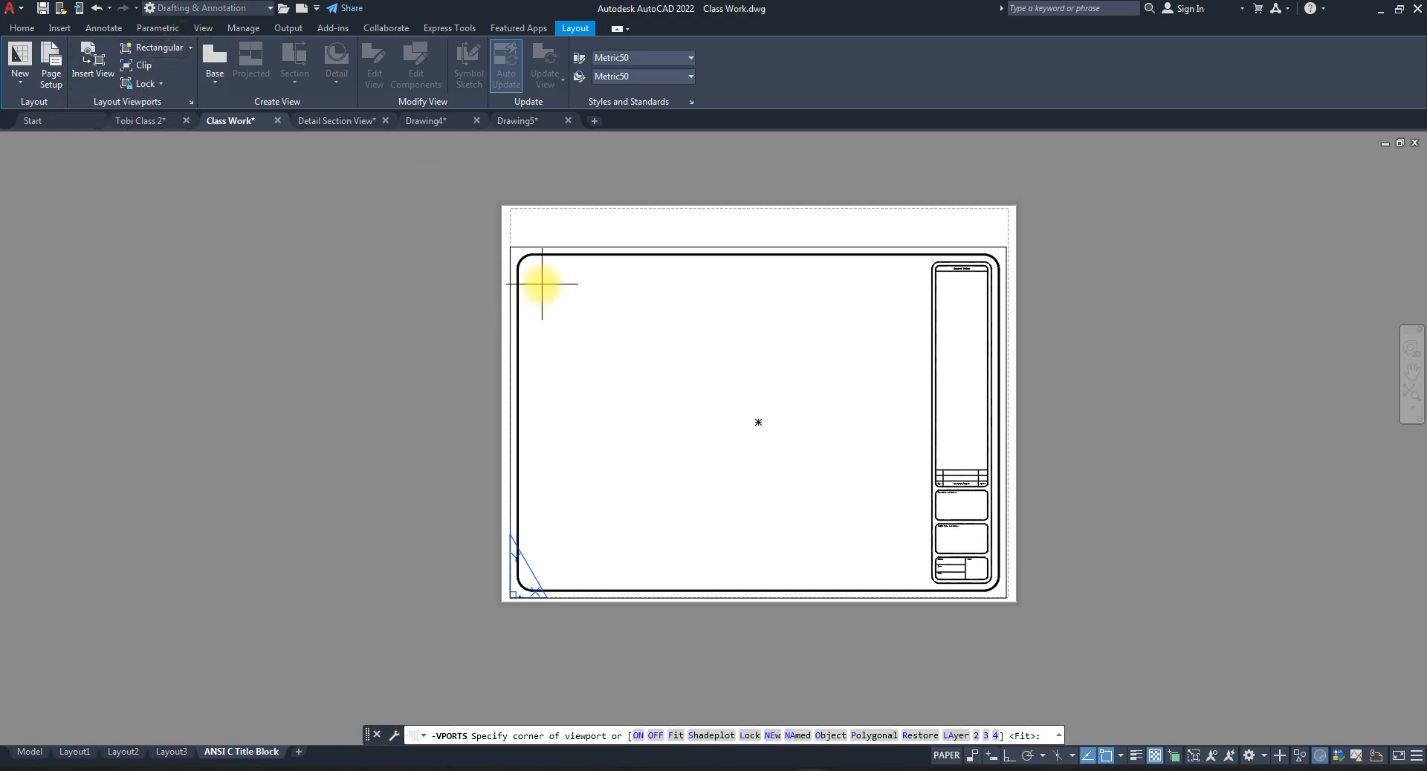
click(538, 279)
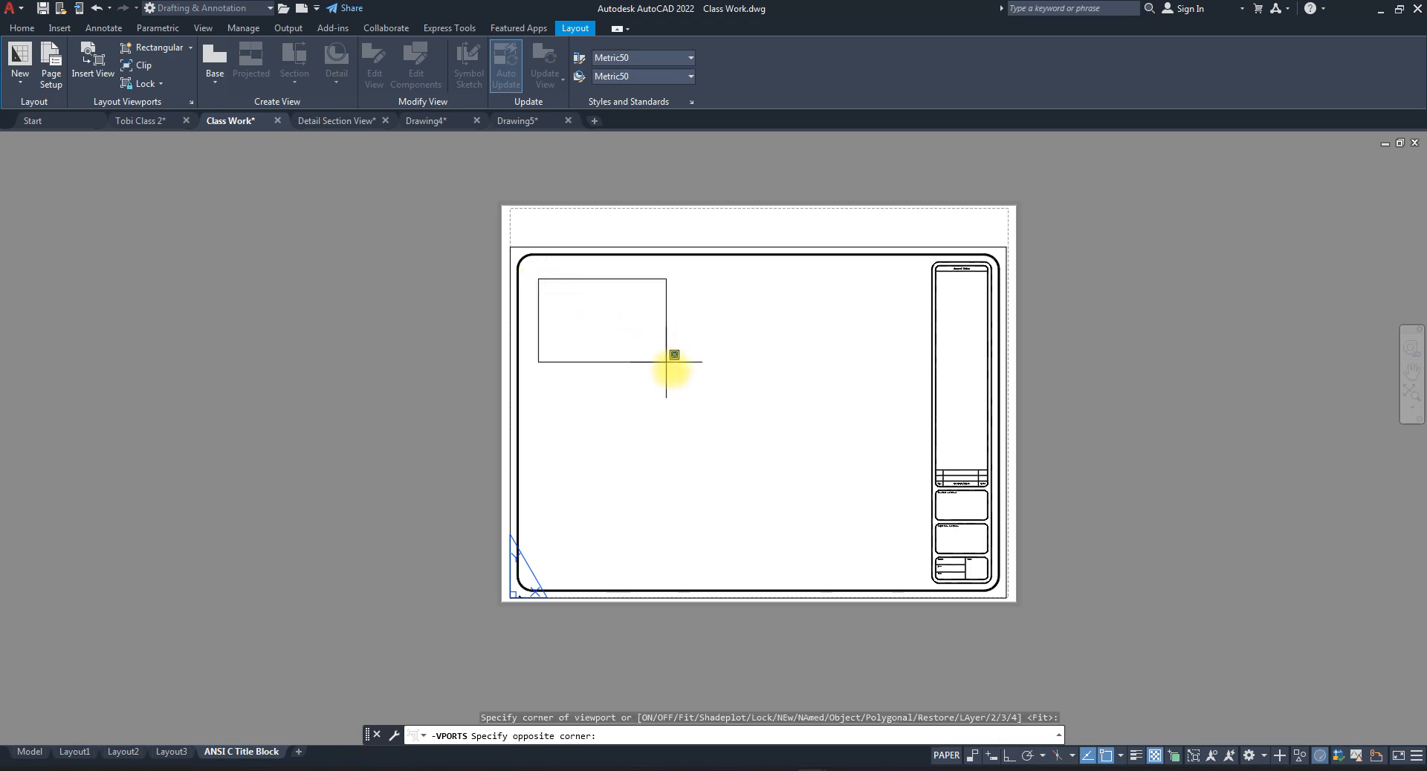
click(685, 375)
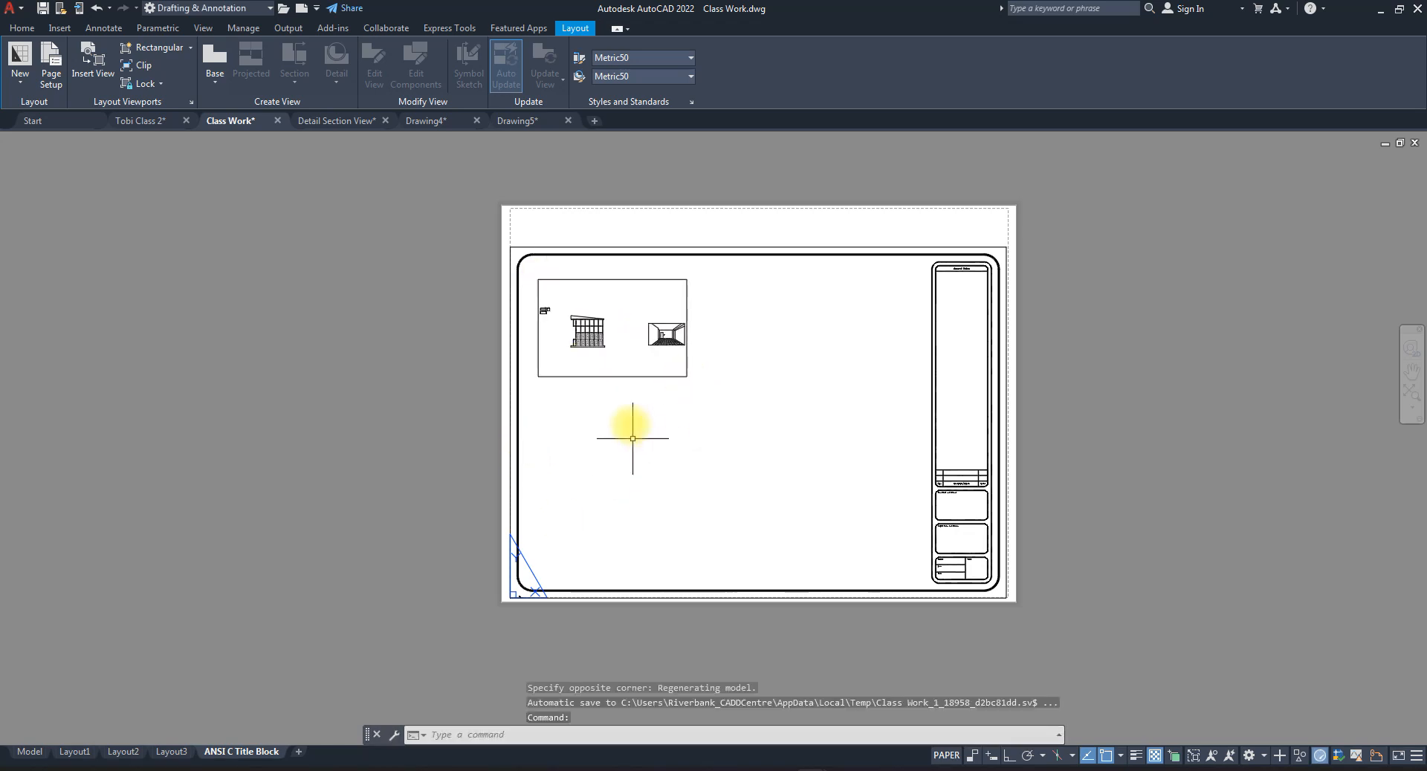
- Create a larger rectangular viewport directly below the first one, extending to near the bottom of the border
click(152, 47)
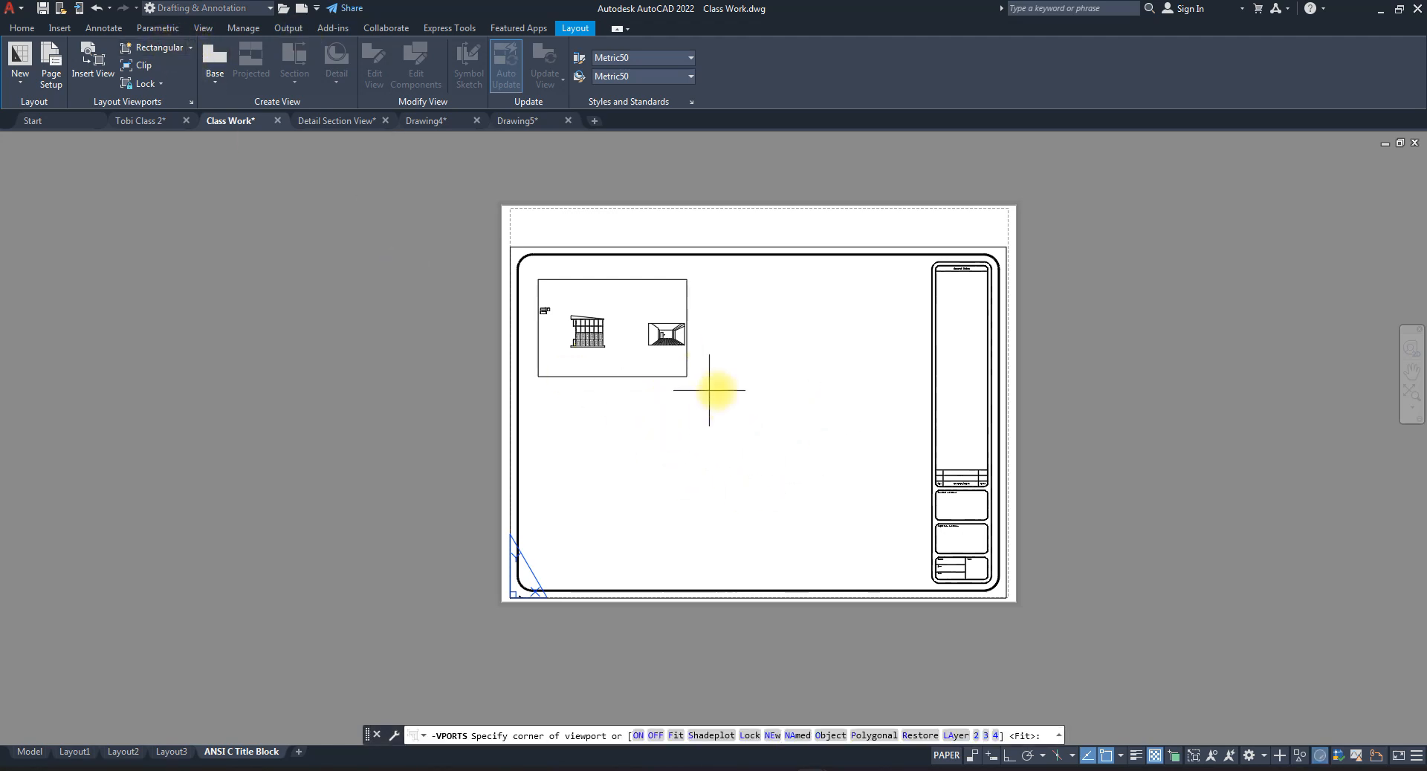
click(537, 384)
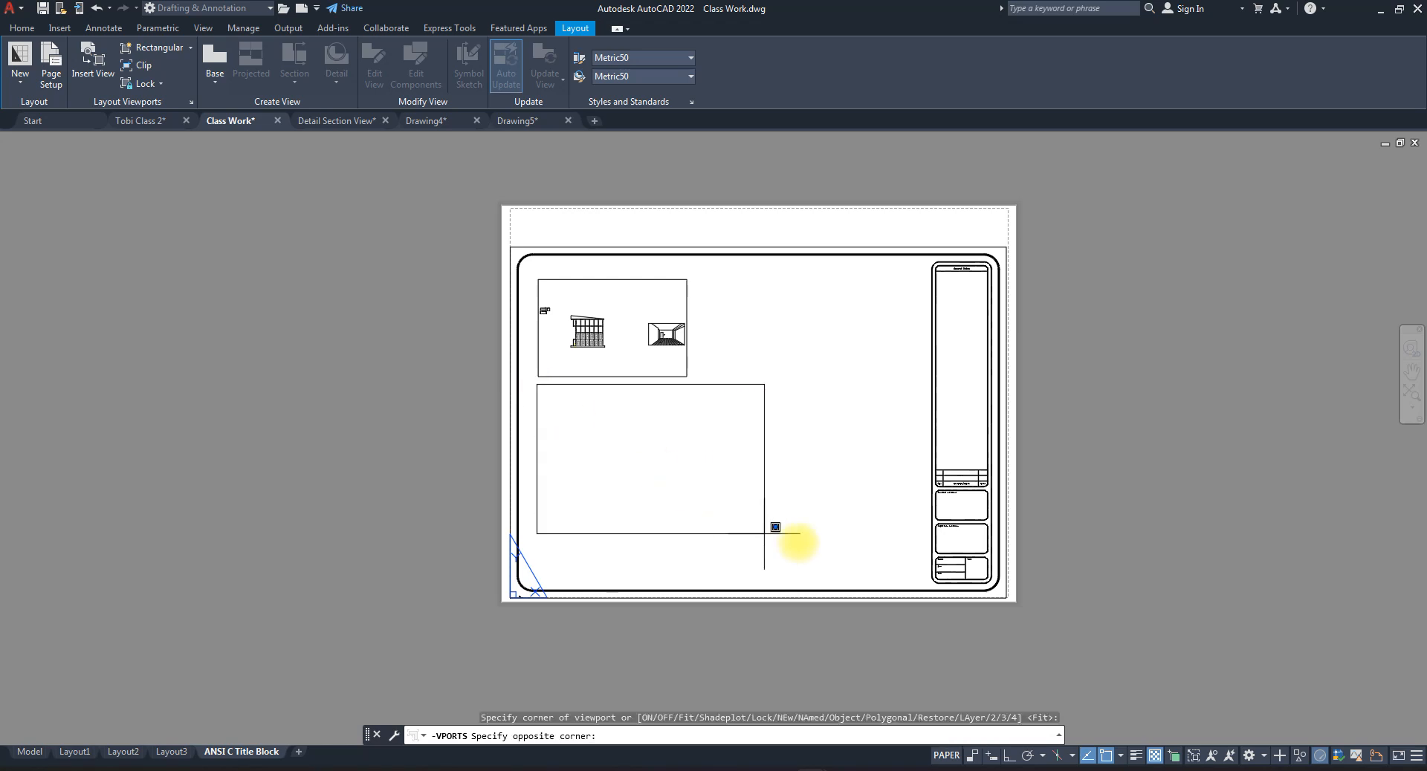
click(841, 574)
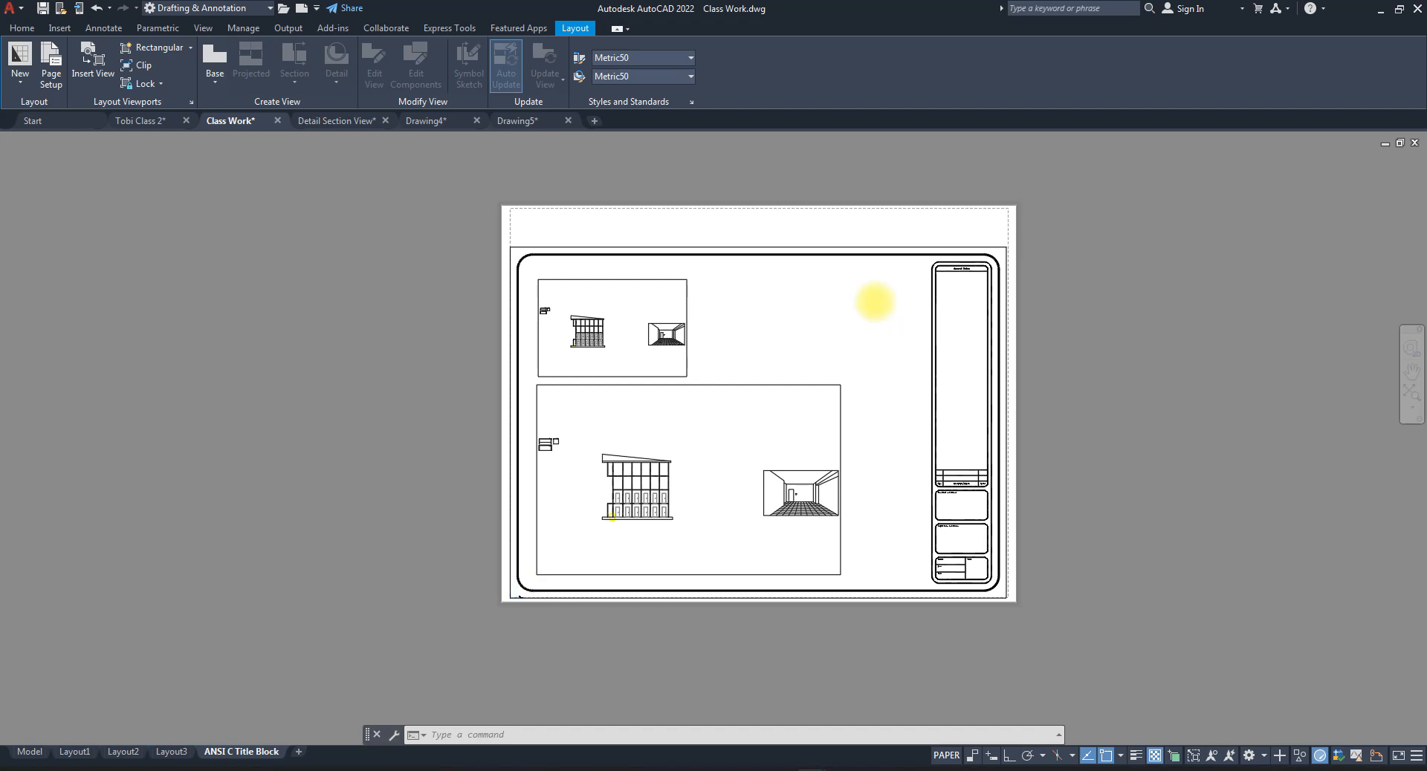
- Frame the three desk views centred and enlarged in the small upper viewport, and return to paper space
scroll(873, 303, up, 3)
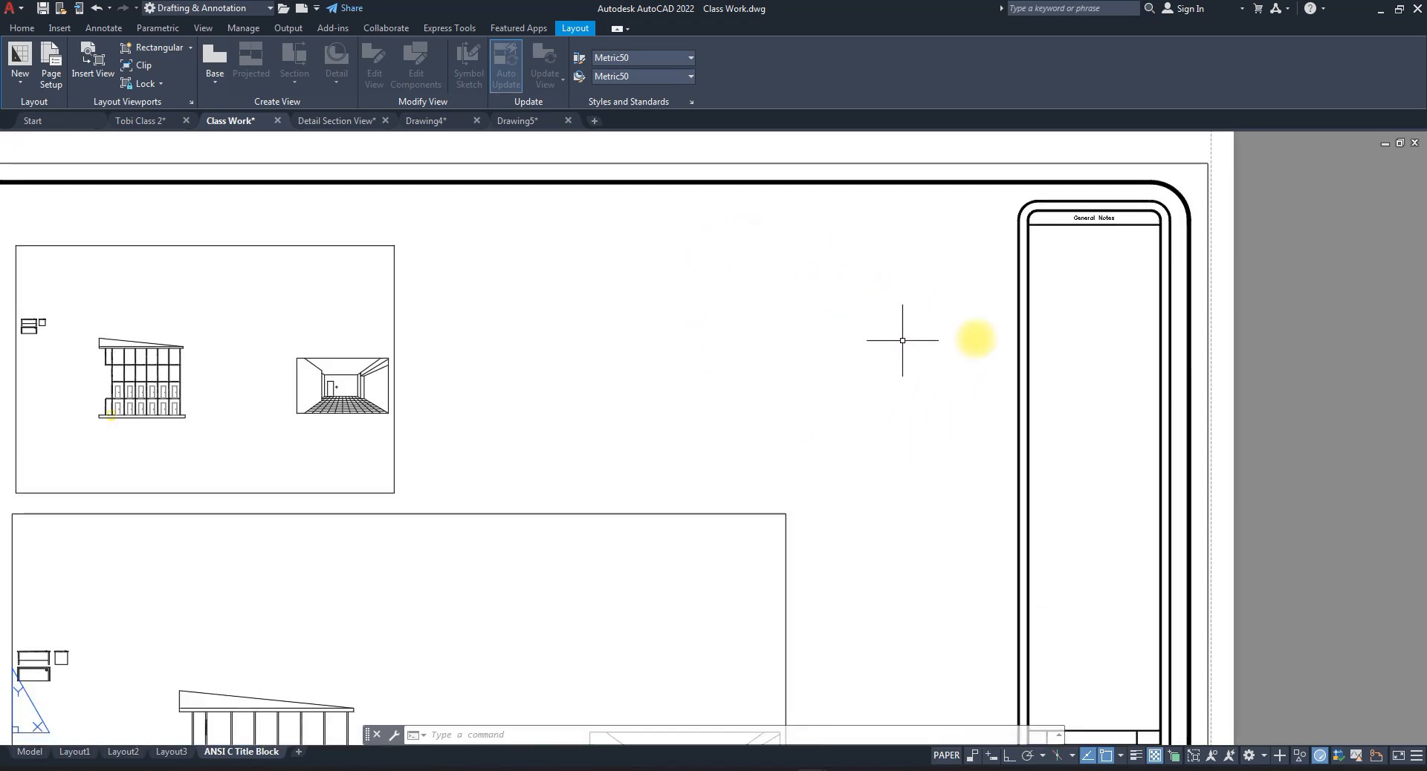
scroll(876, 367, down, 2)
double_click(478, 312)
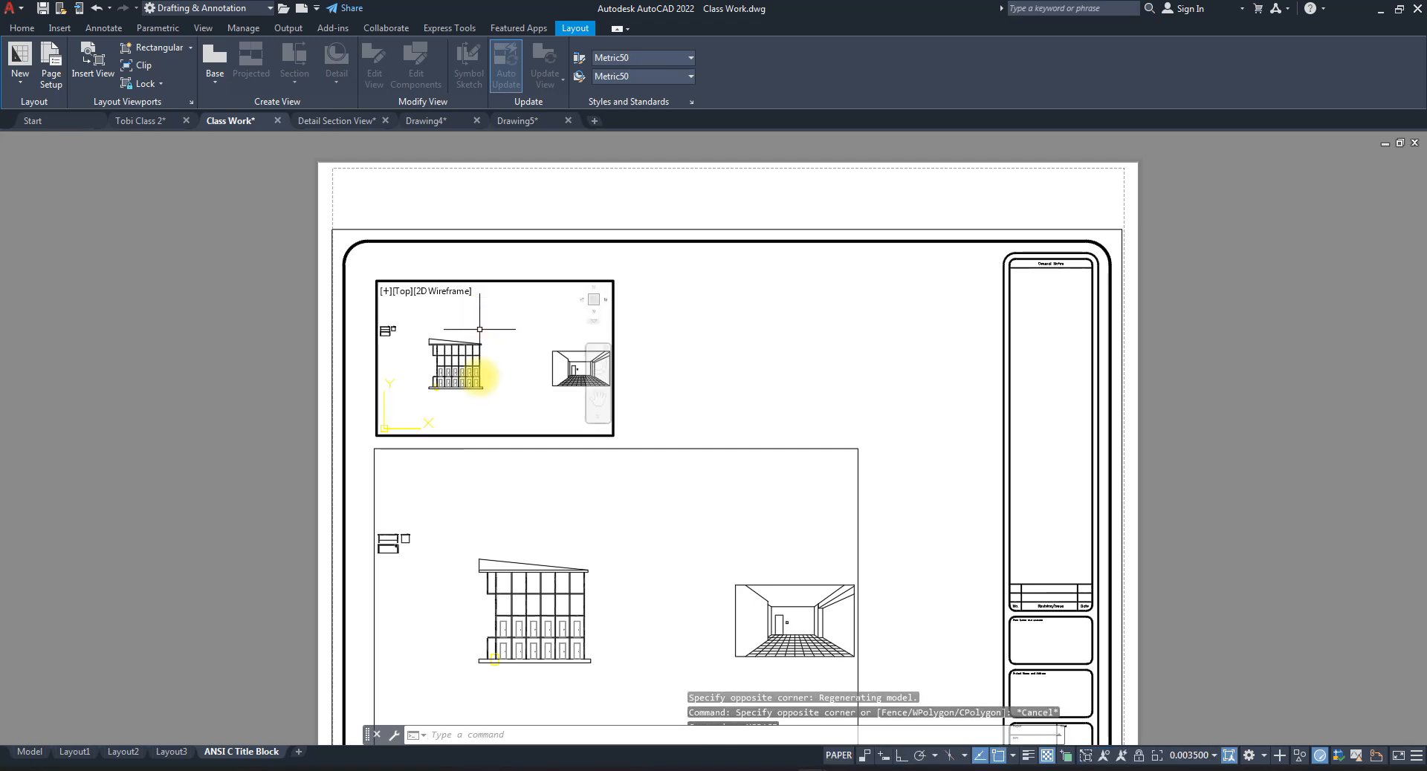
middle_drag(478, 366, 593, 396)
scroll(532, 355, up, 3)
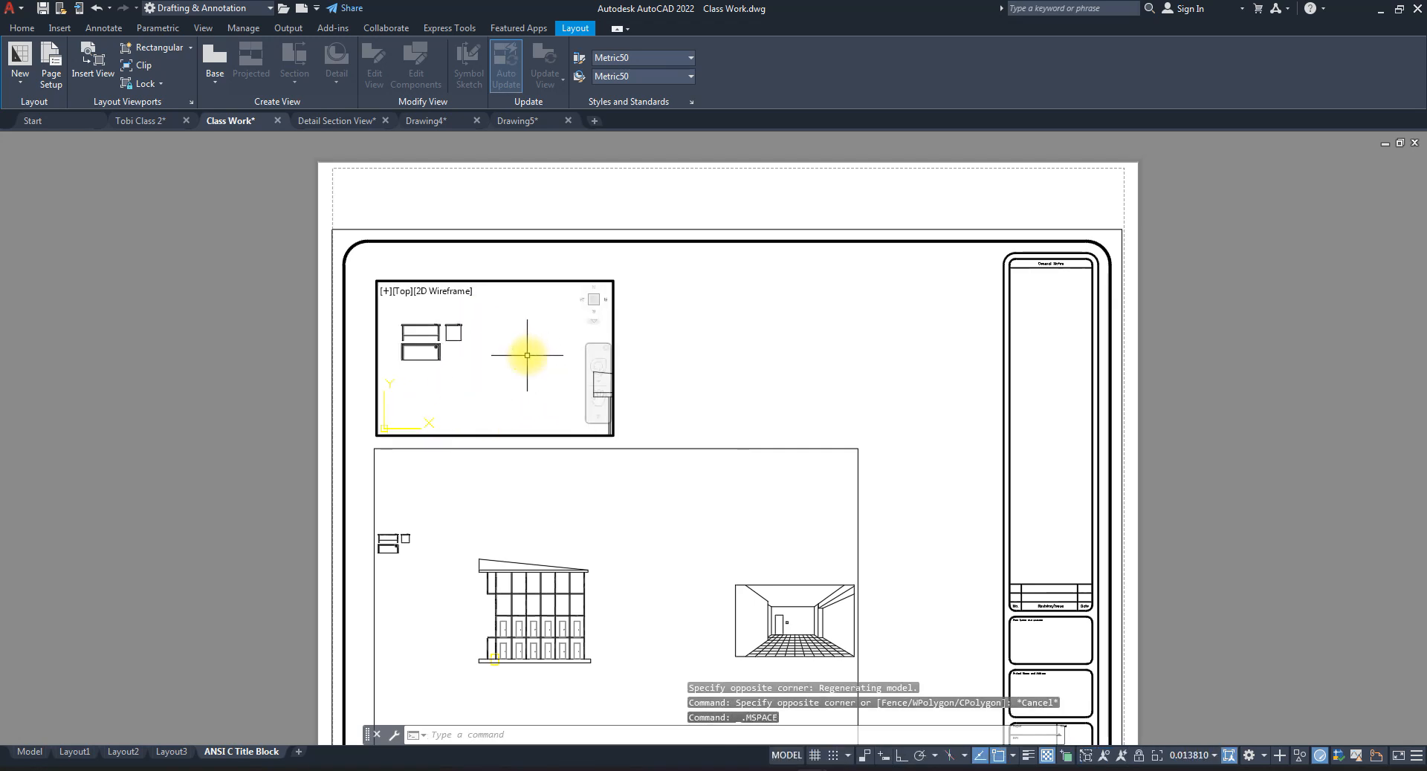
mouse_move(510, 353)
middle_down()
mouse_move(630, 385)
mouse_move(512, 357)
middle_up()
scroll(516, 353, up, 4)
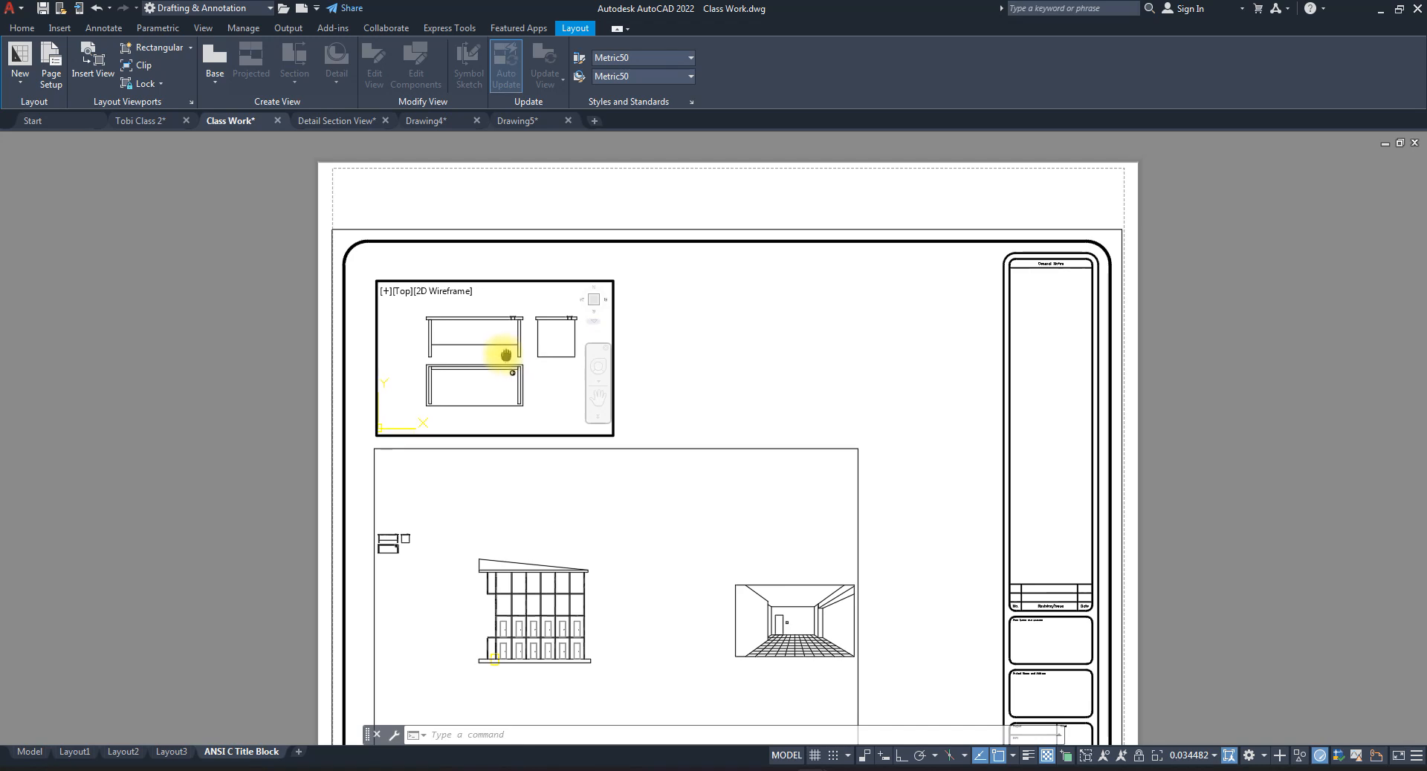
double_click(280, 369)
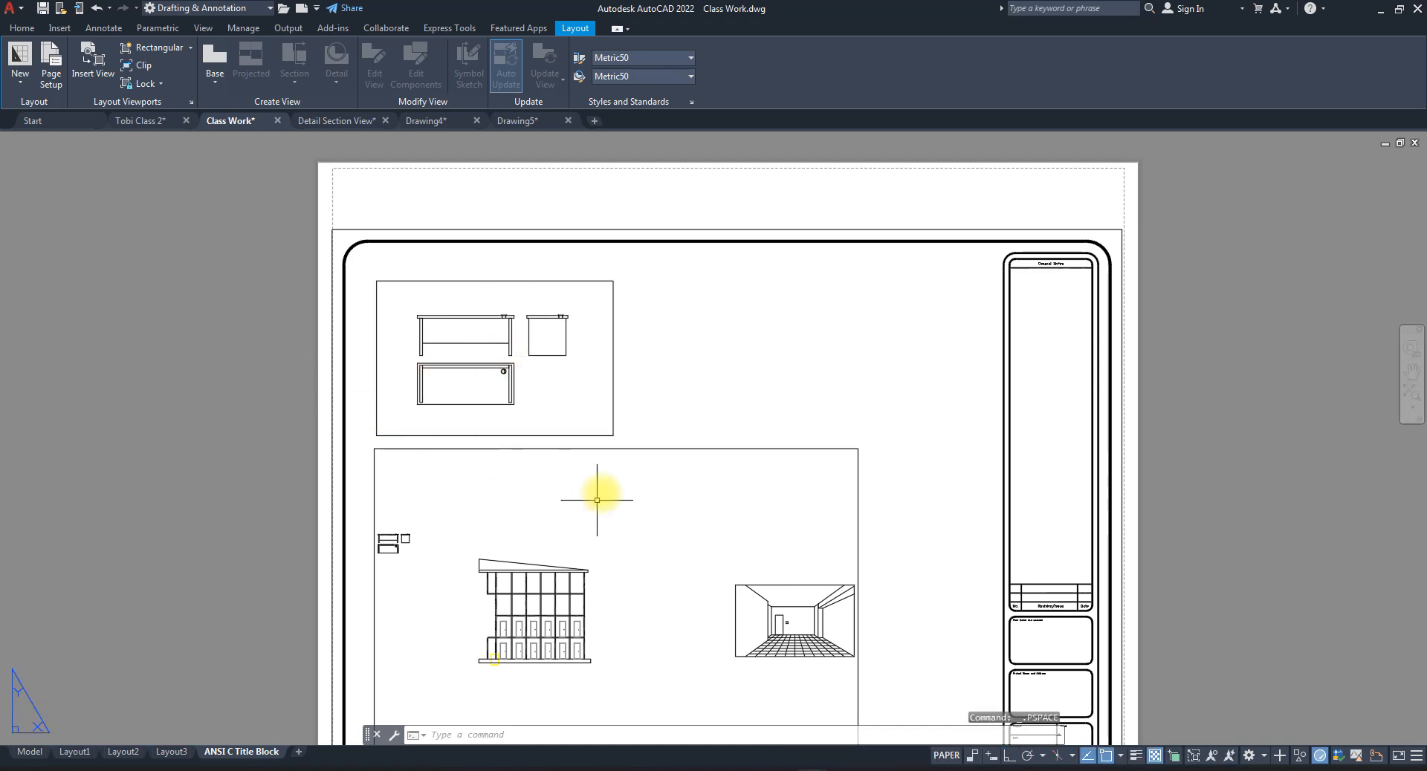
- Activate the large lower viewport and centre the whole room perspective drawing inside it
scroll(617, 476, down, 3)
double_click(628, 423)
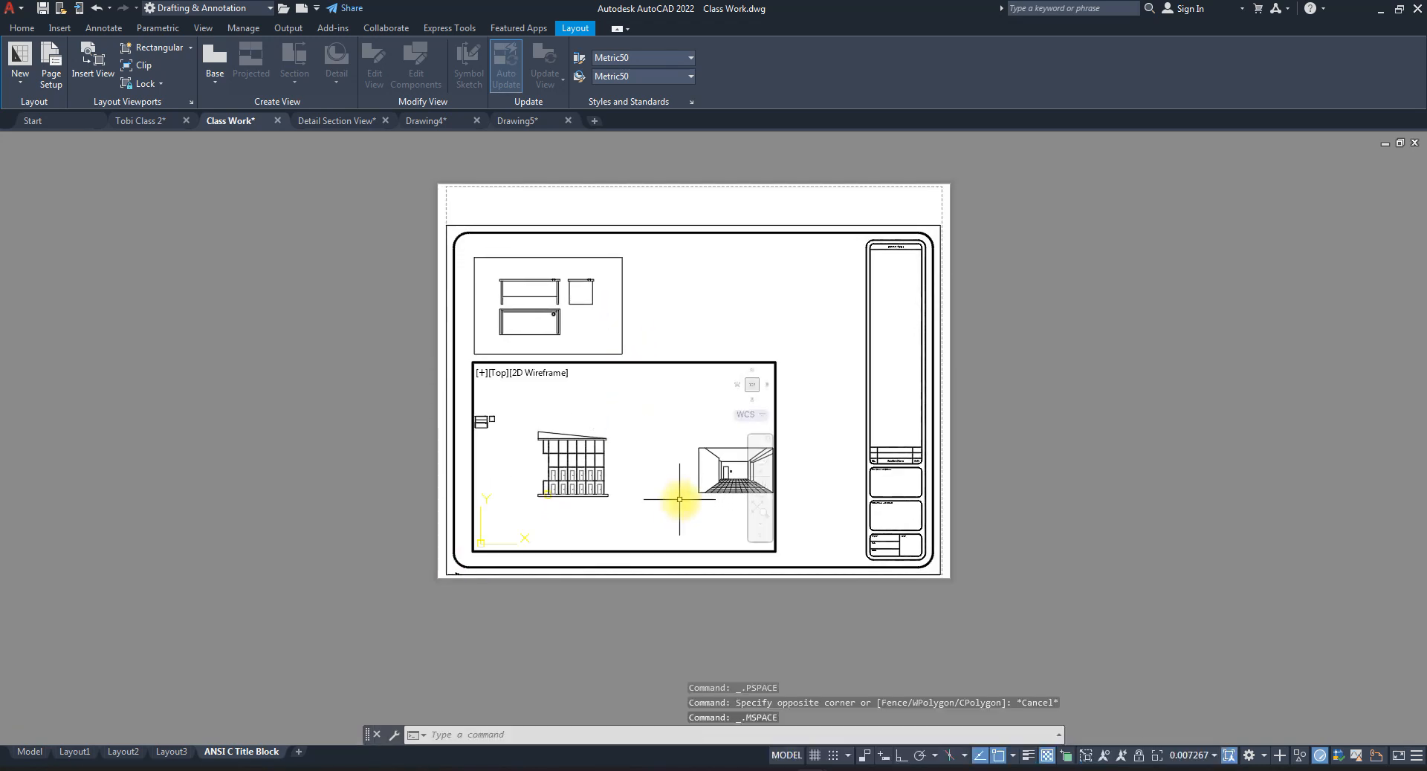
scroll(567, 471, down, 2)
scroll(576, 458, up, 3)
scroll(578, 458, up, 8)
scroll(614, 458, down, 6)
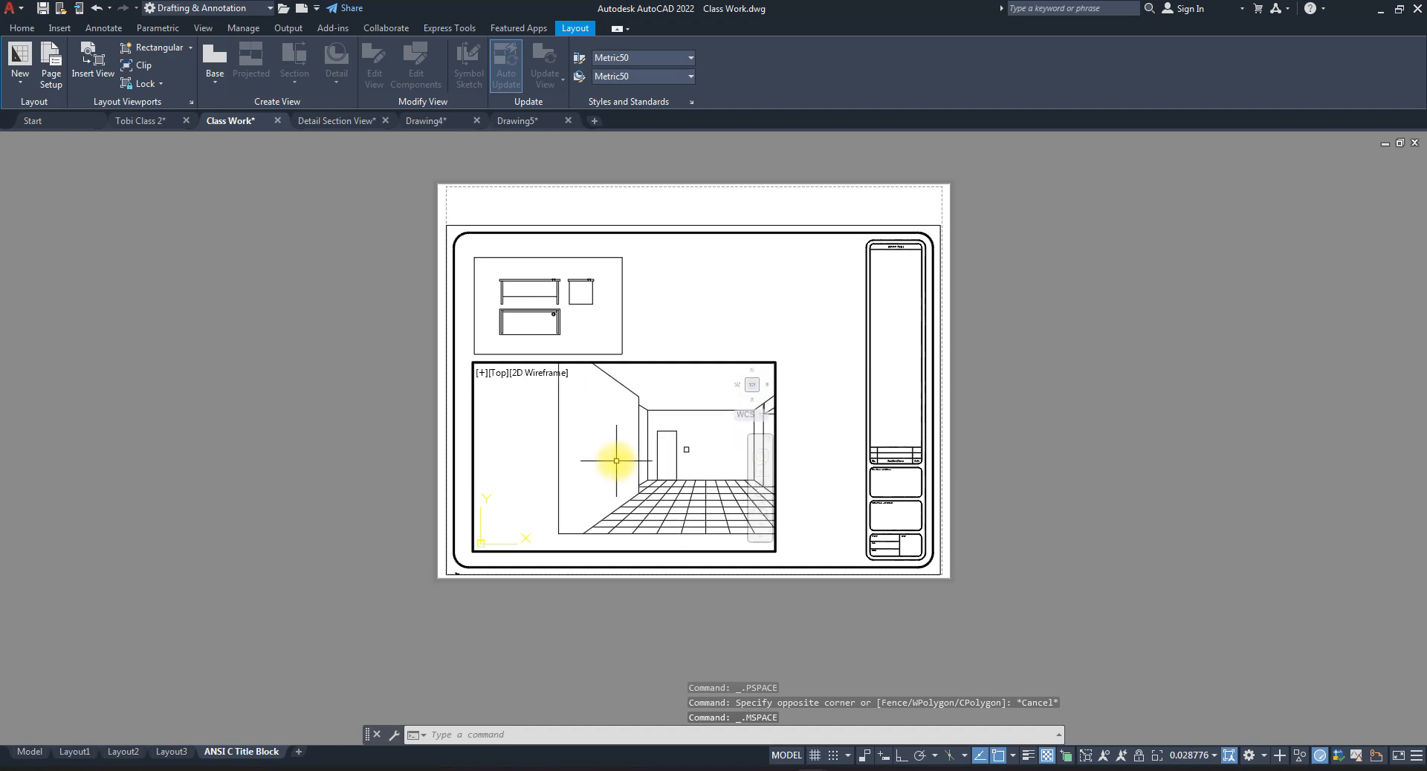
mouse_move(629, 461)
middle_down()
mouse_move(601, 456)
mouse_move(632, 465)
middle_up()
scroll(631, 450, up, 3)
scroll(647, 454, up, 3)
scroll(637, 453, down, 3)
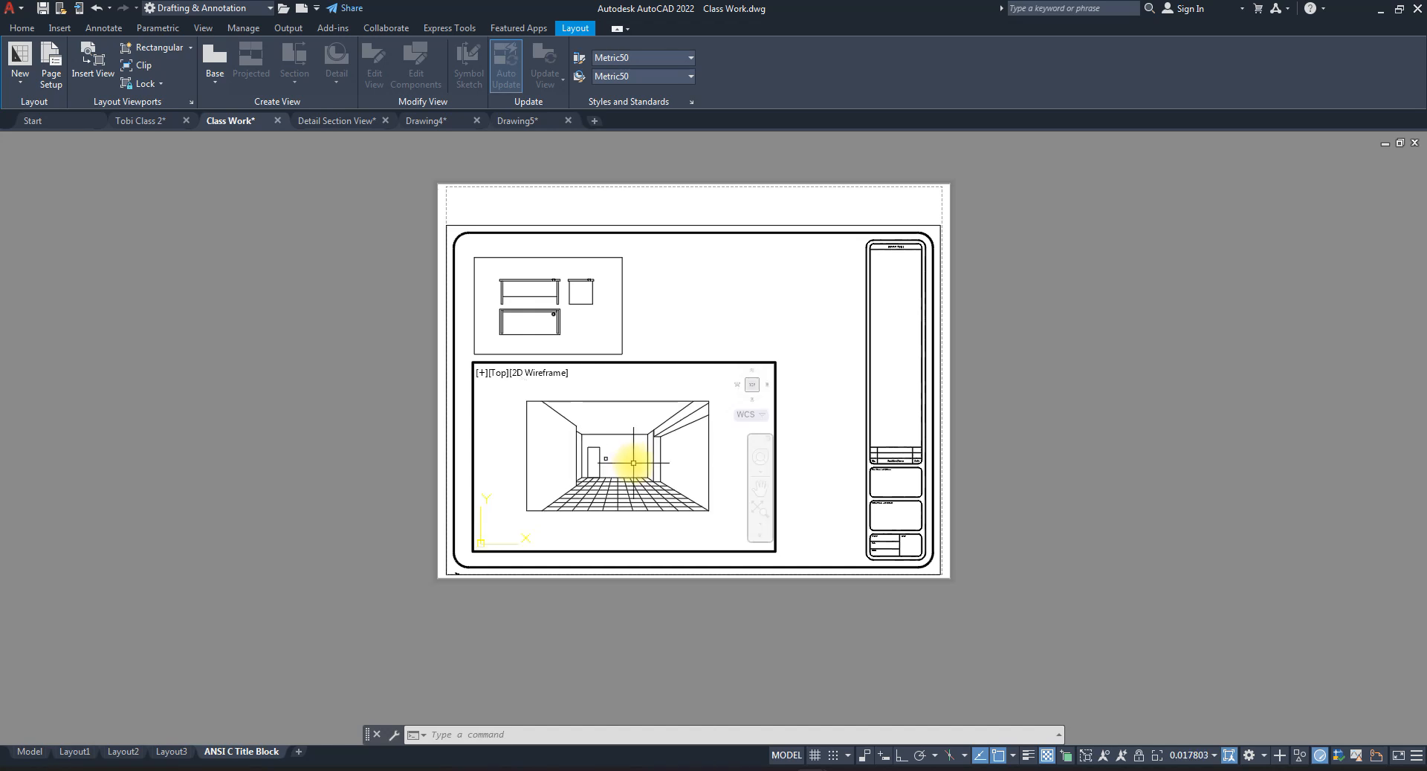
- Fit the room perspective to the lower viewport with a Zoom window around its outline, and return to paper space
text(z)
key(Return)
click(520, 394)
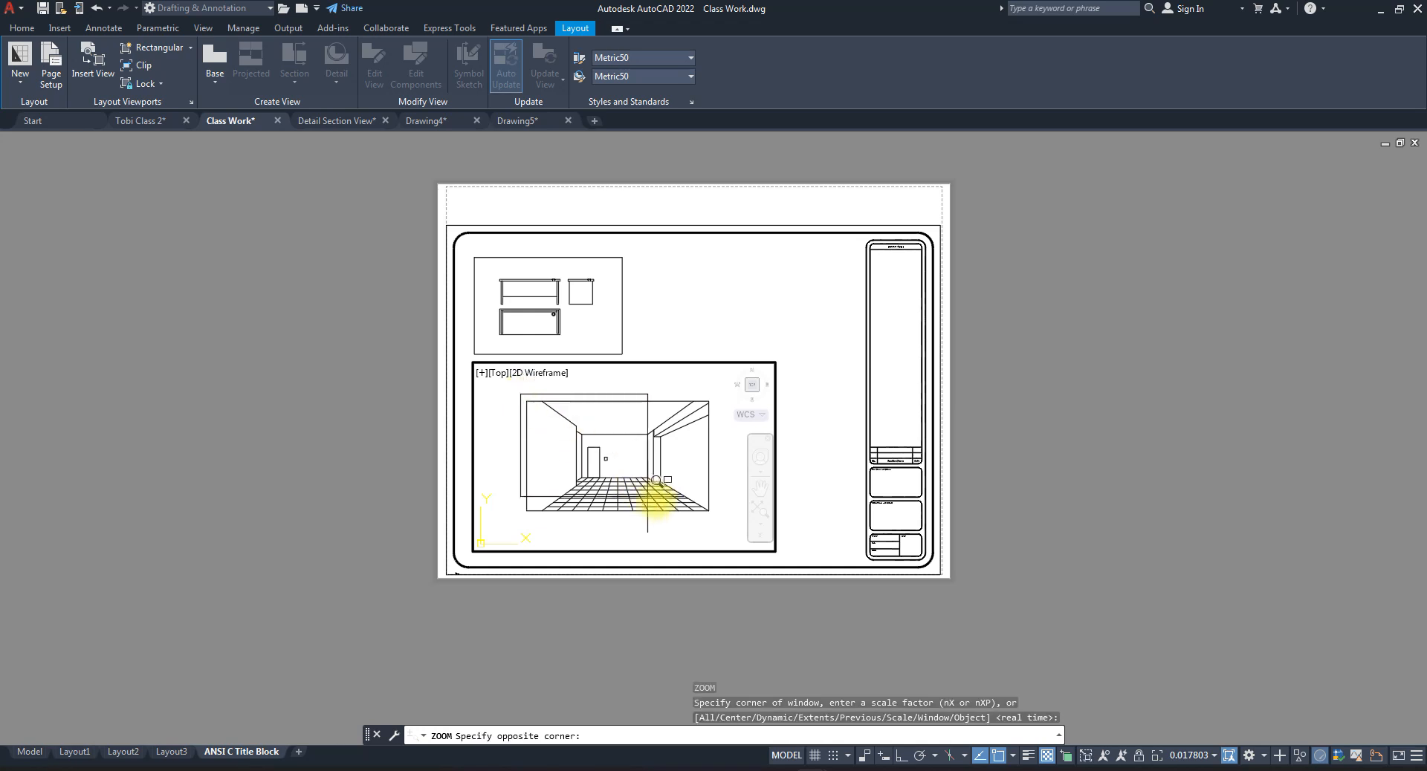
click(718, 518)
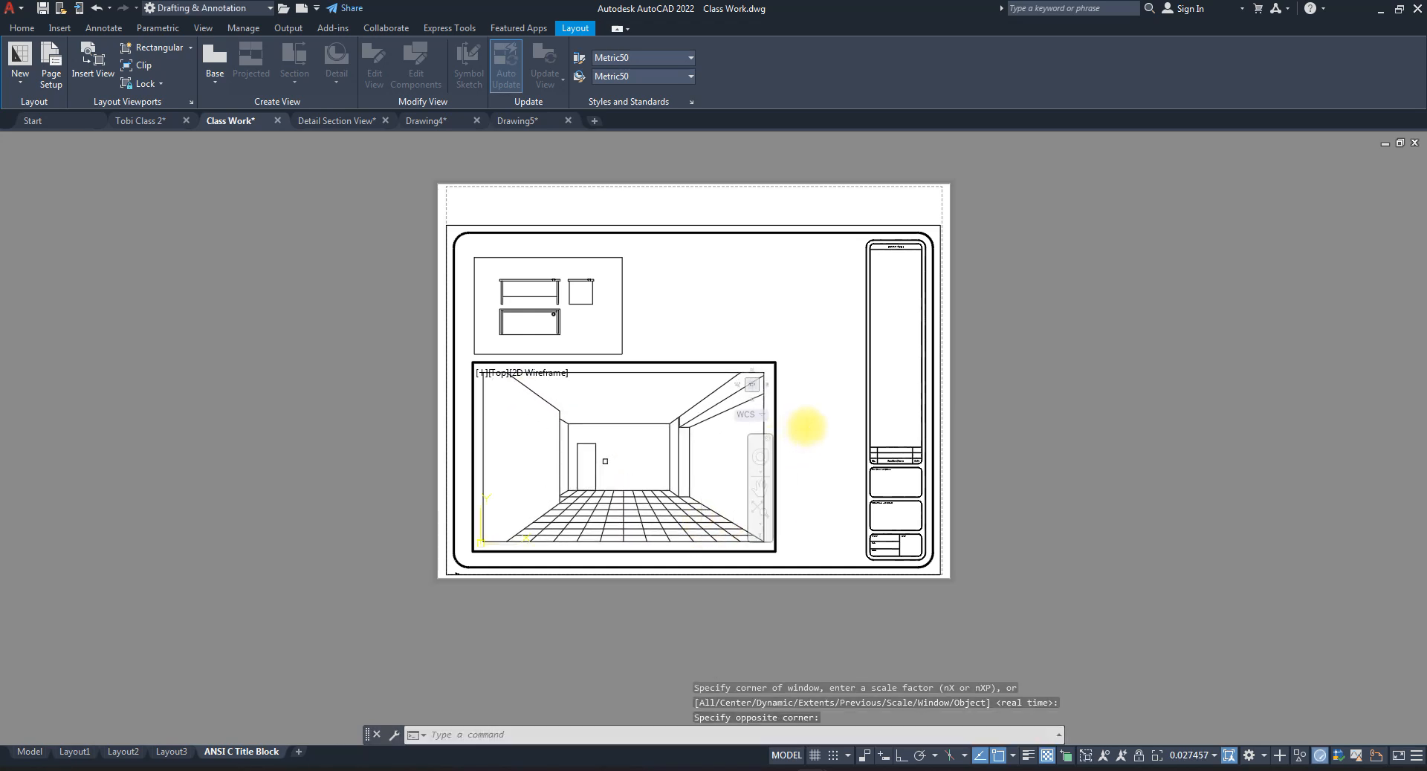
double_click(809, 432)
scroll(750, 515, down, 1)
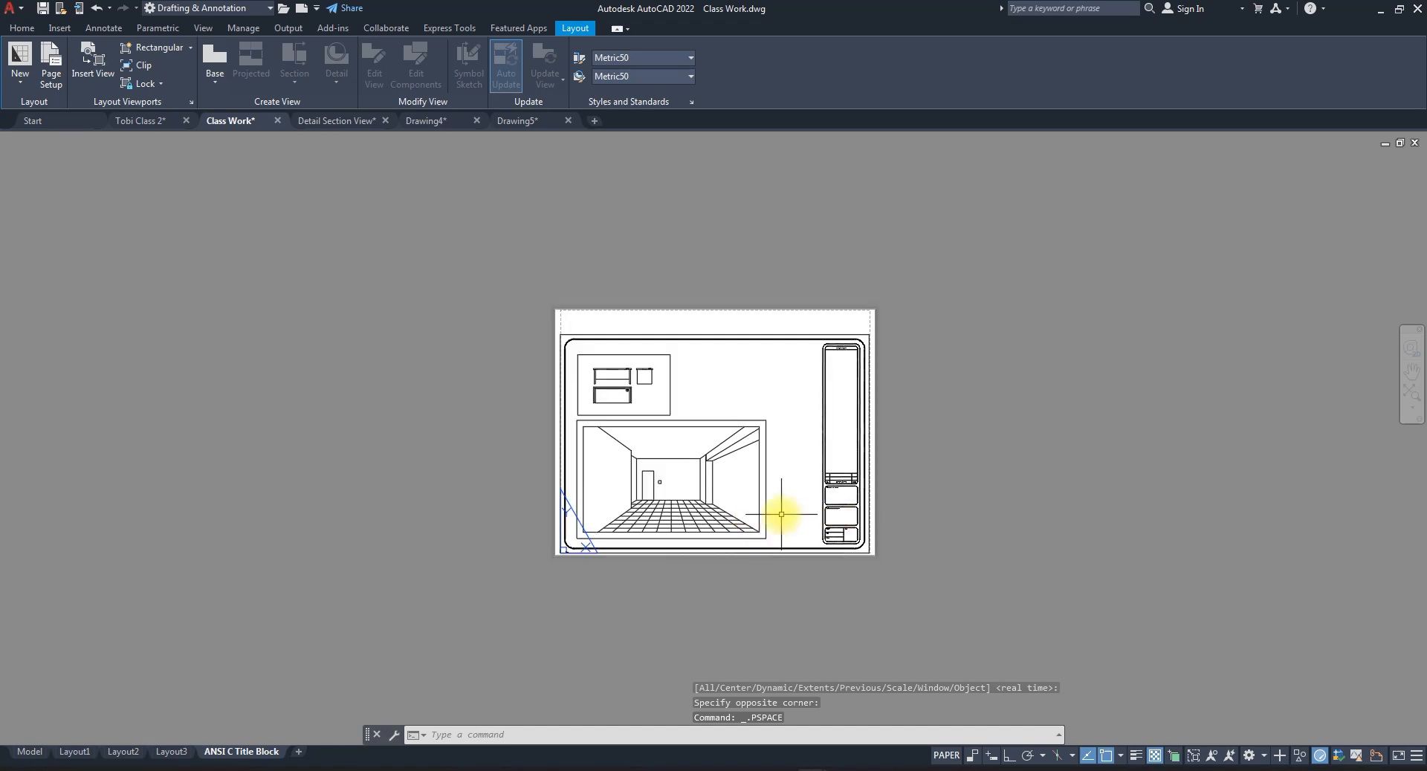
scroll(783, 516, up, 2)
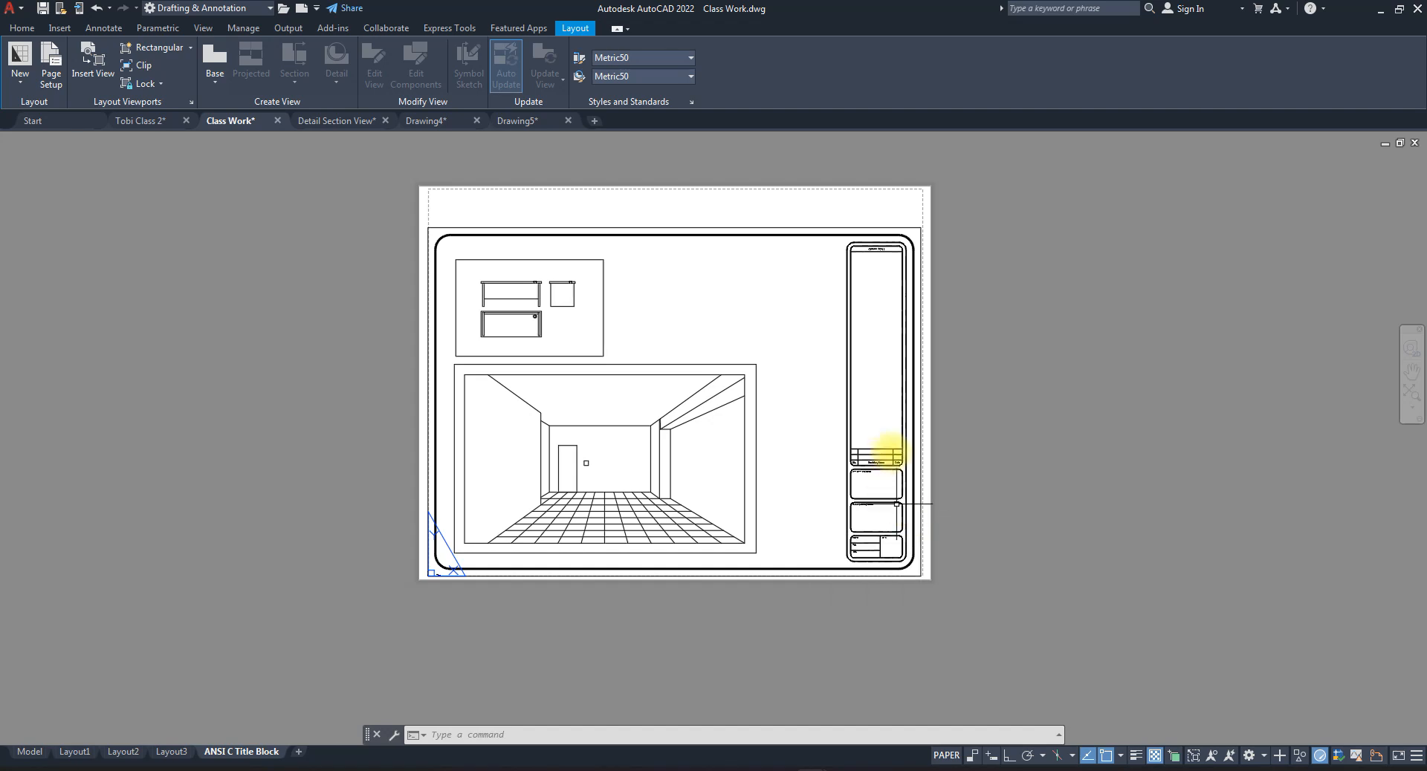
key(Escape)
key(Escape)
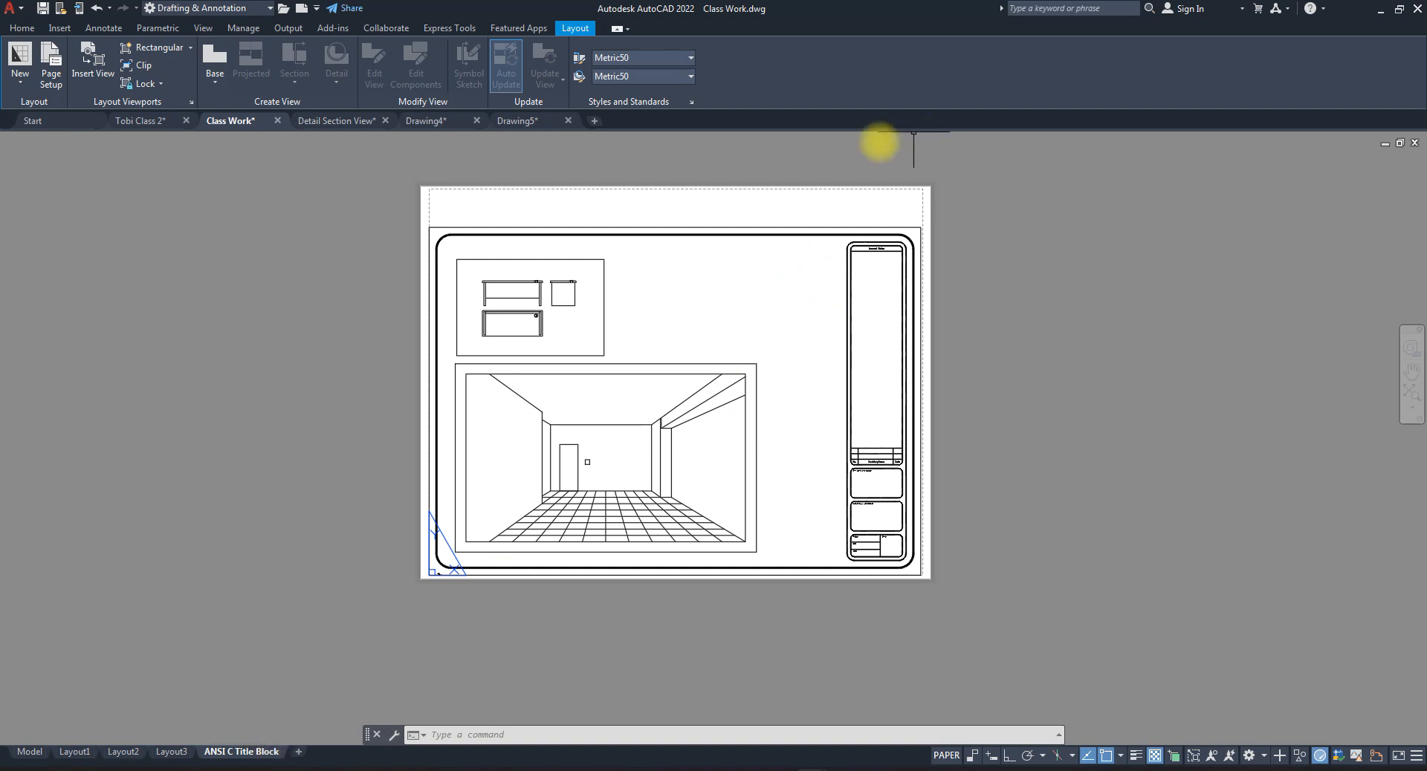
- Switch from the ANSI C Title Block layout to Layout2 and open its Page Setup Manager
click(174, 751)
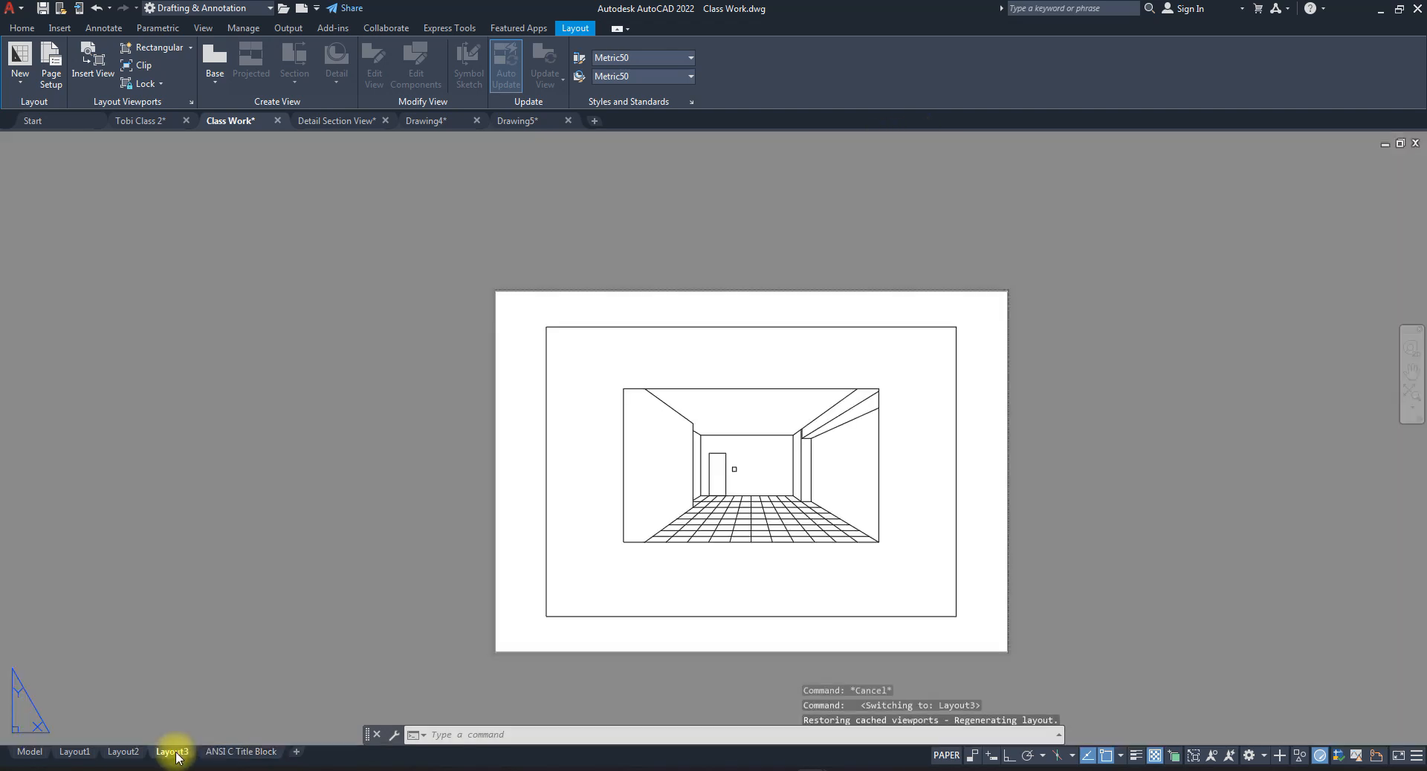
click(127, 752)
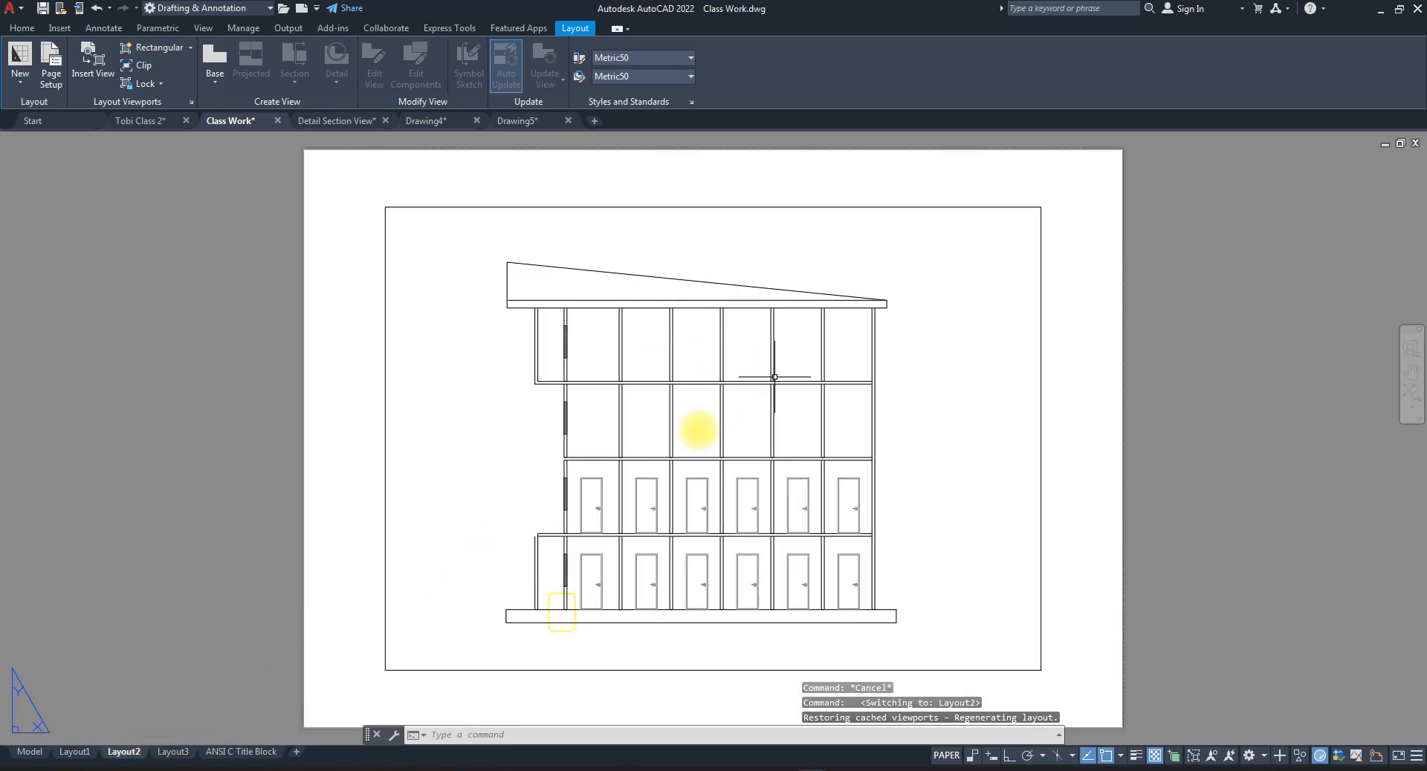
scroll(797, 383, down, 1)
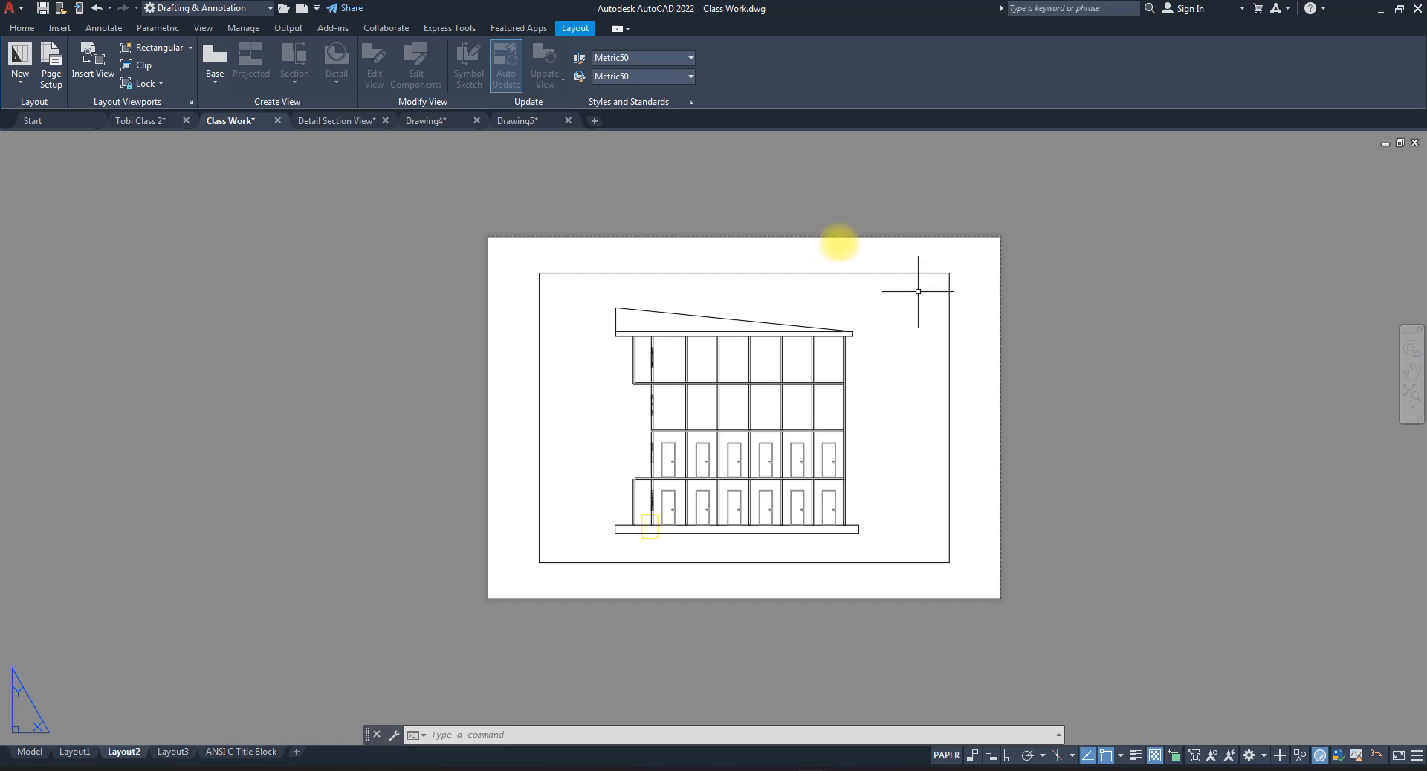
right_click(135, 753)
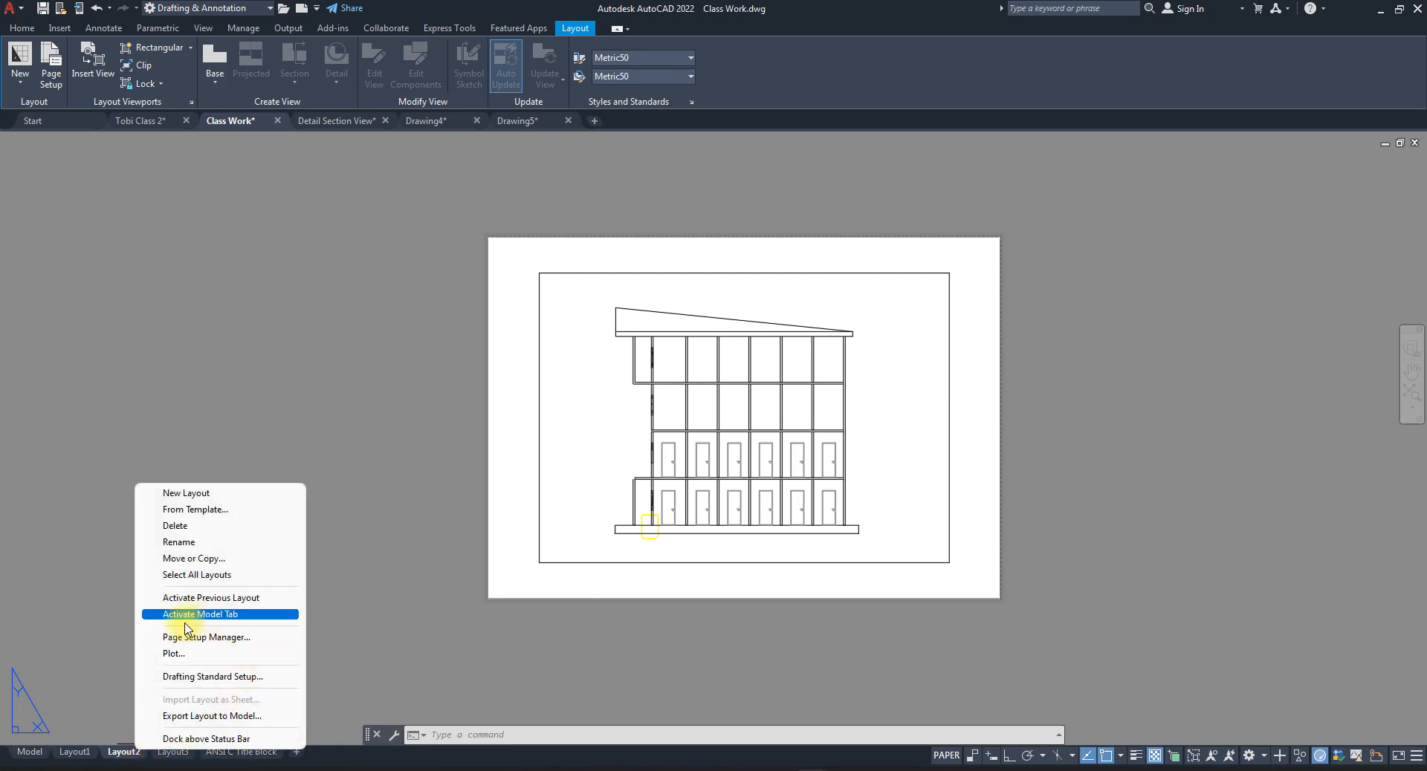
click(232, 641)
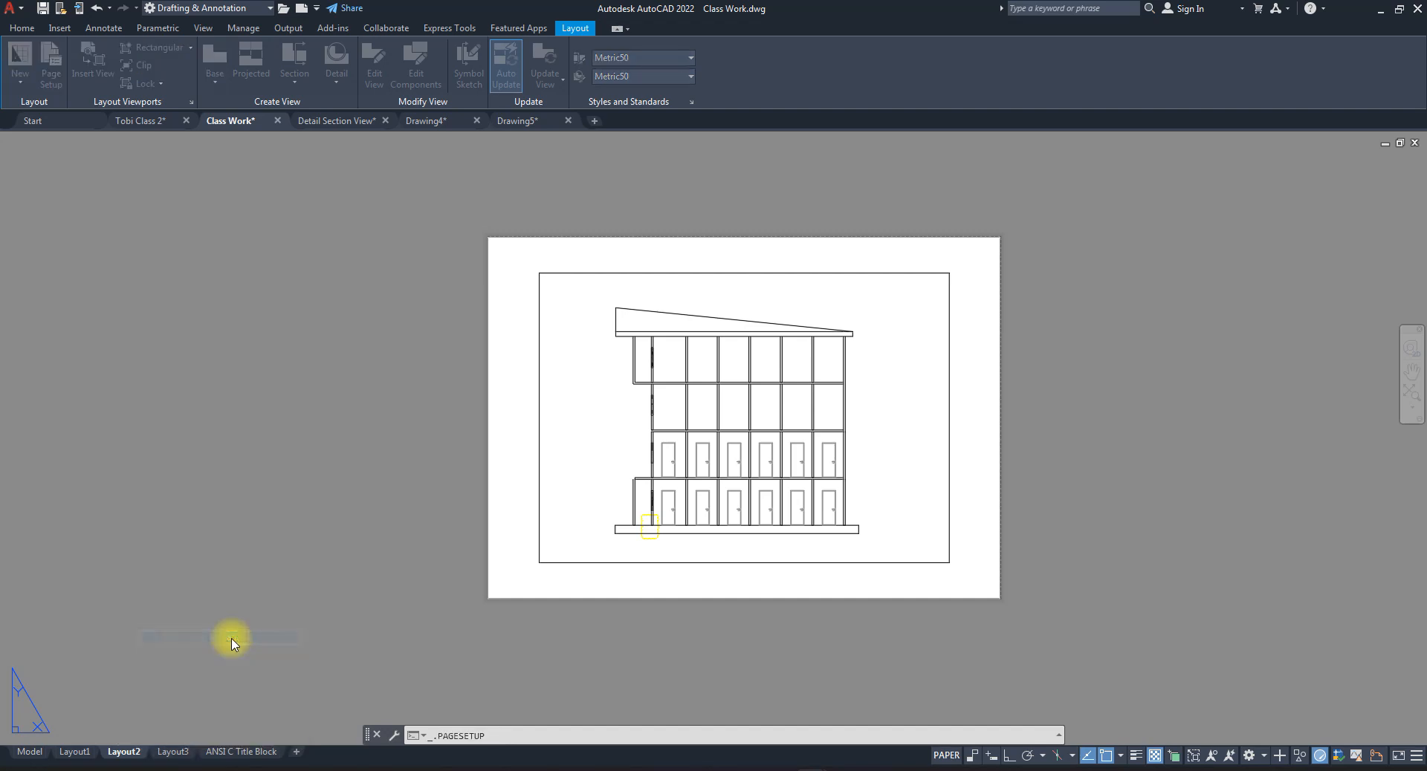
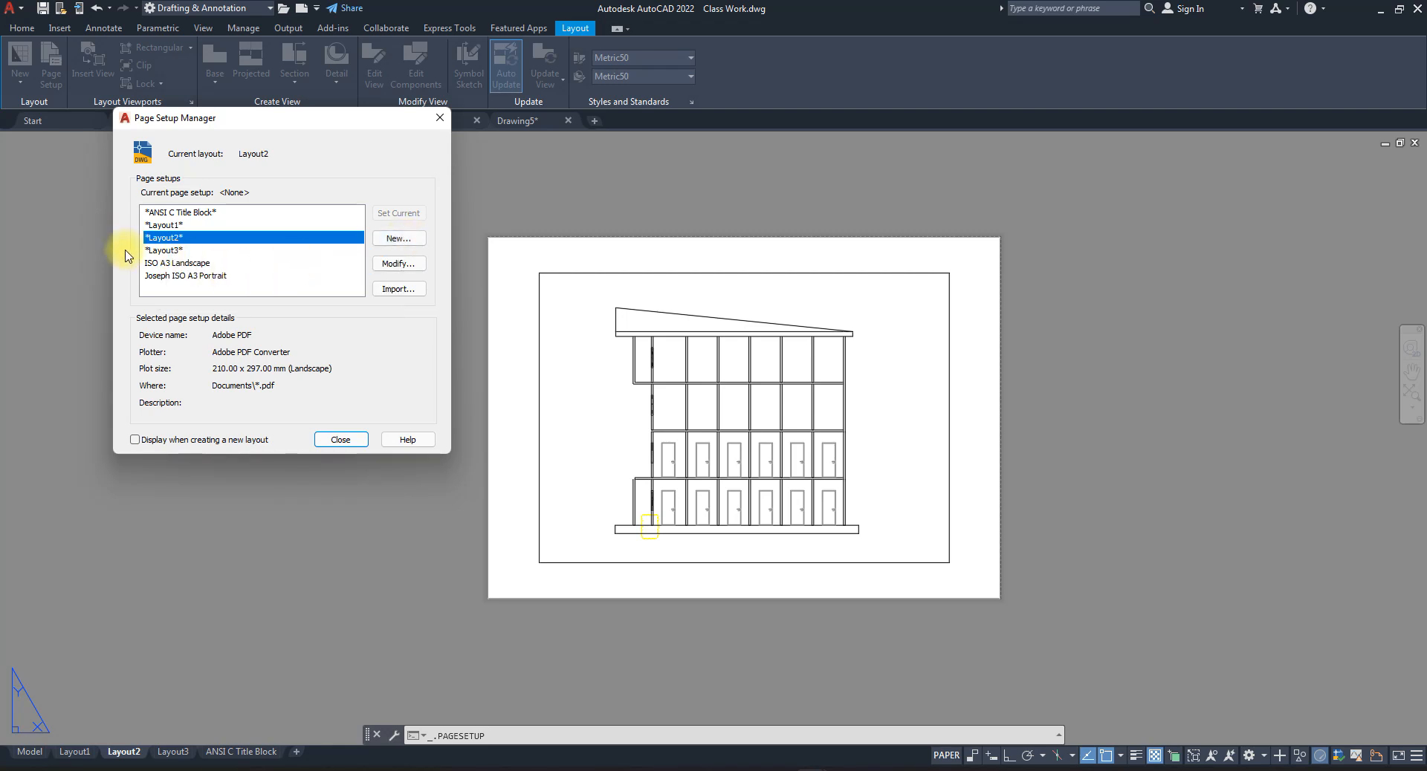
- Open Layout2's page setup for modification, place the dialog beside the manager, and review the available plotters
click(400, 272)
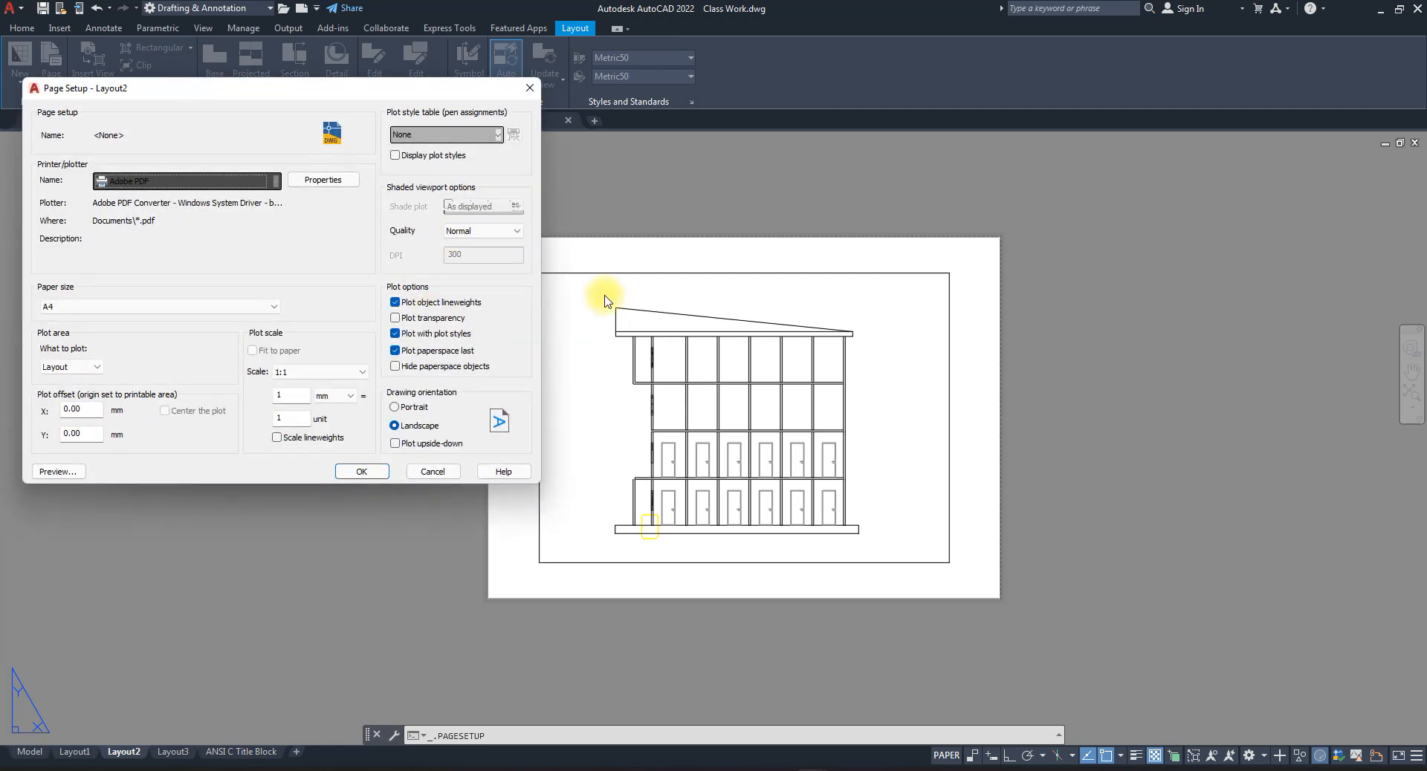
drag(247, 89, 922, 171)
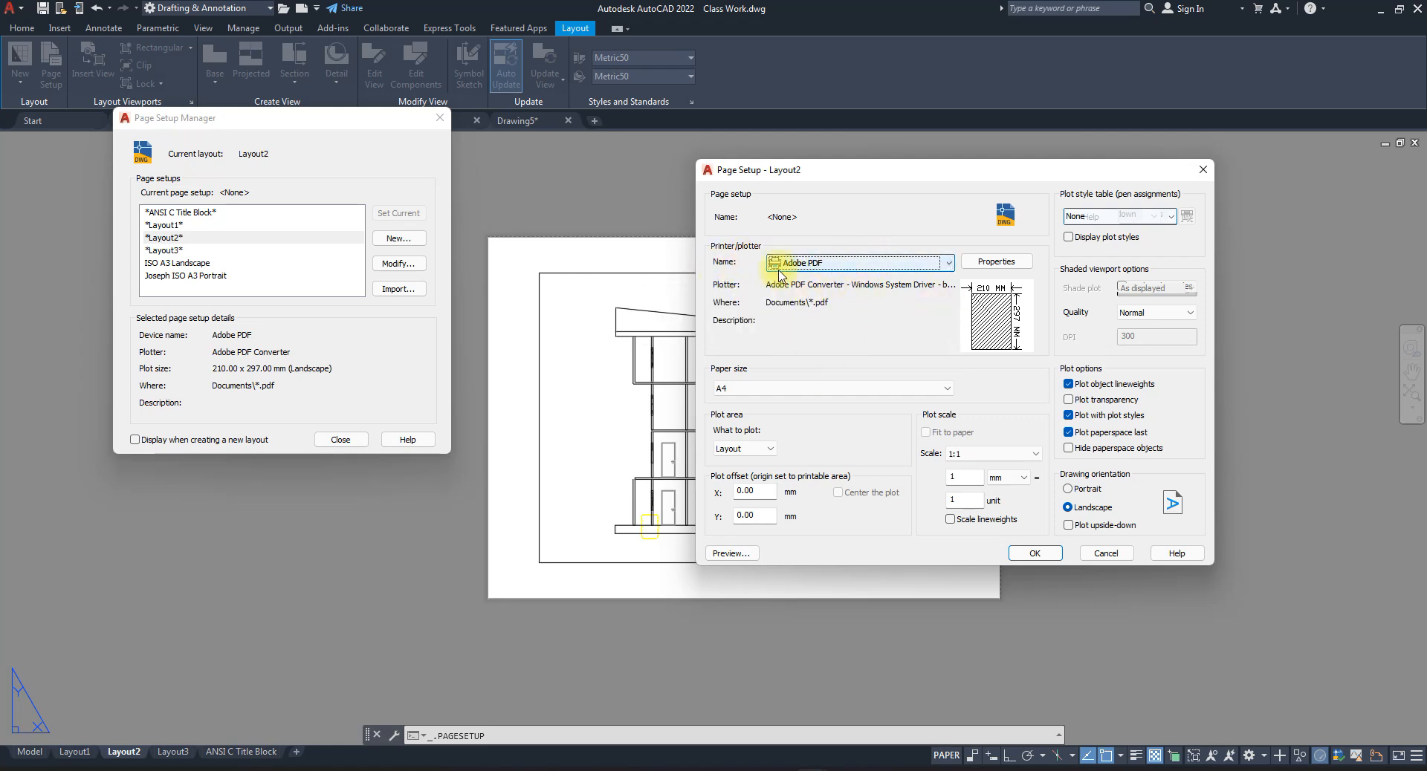
click(827, 267)
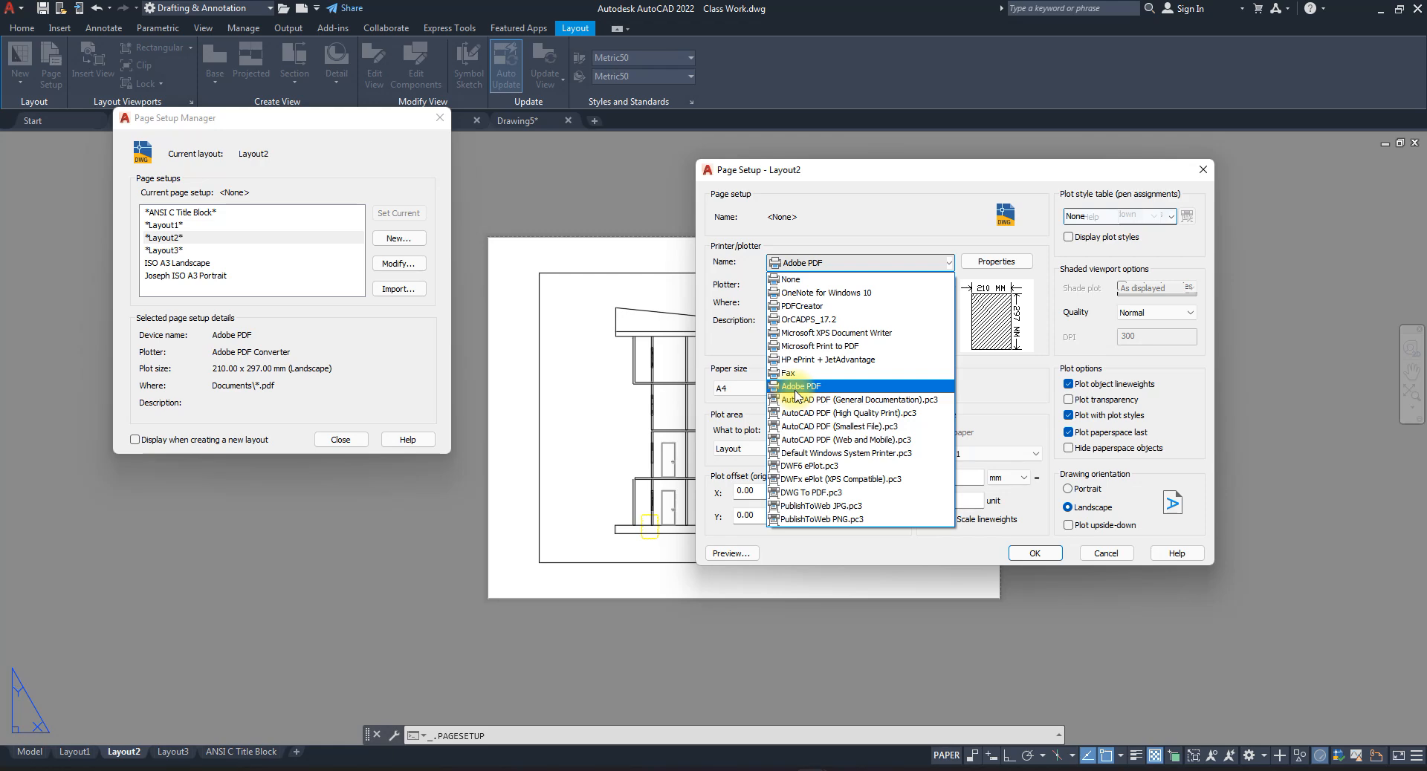
click(897, 213)
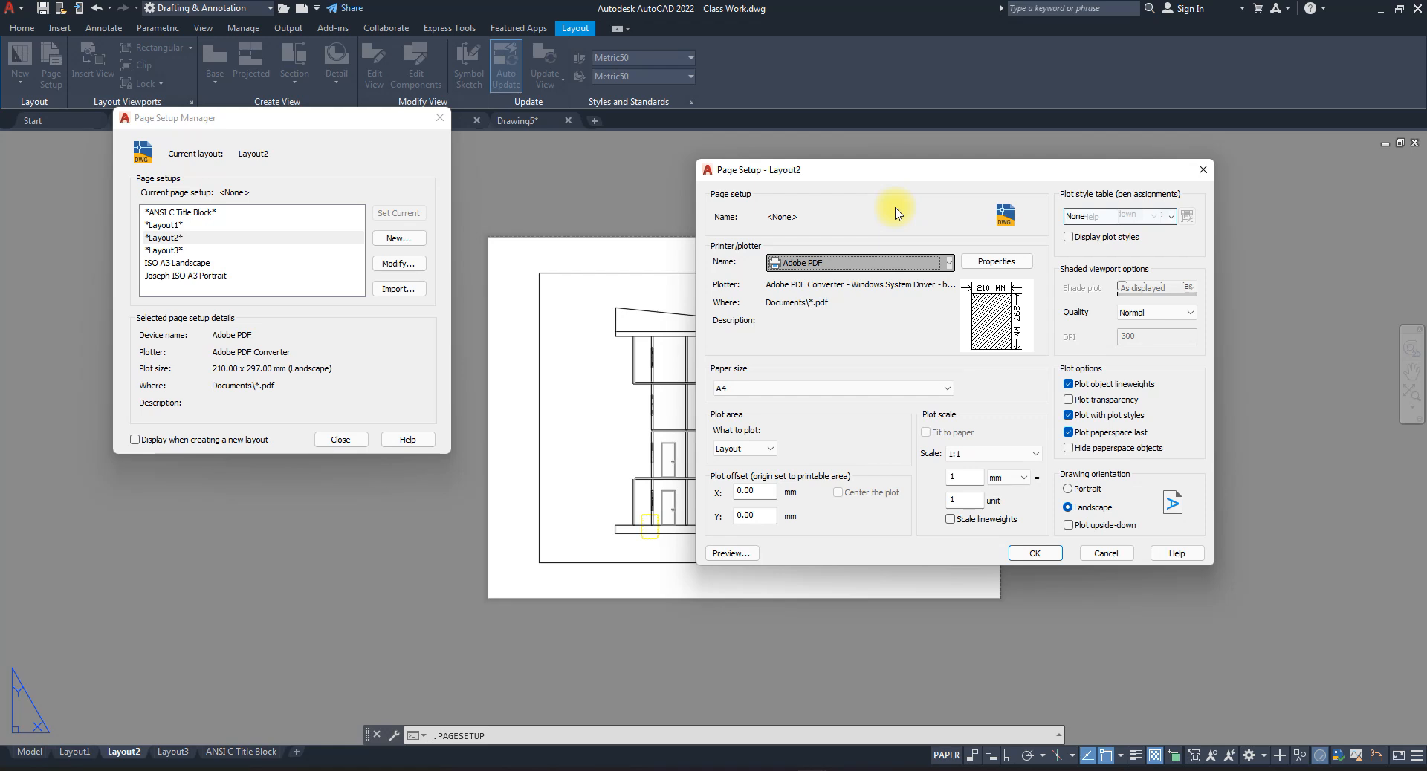
- Compare the DWG To PDF.pc3 and Adobe PDF plotters, and assign DWG To PDF.pc3 to Layout2
click(817, 266)
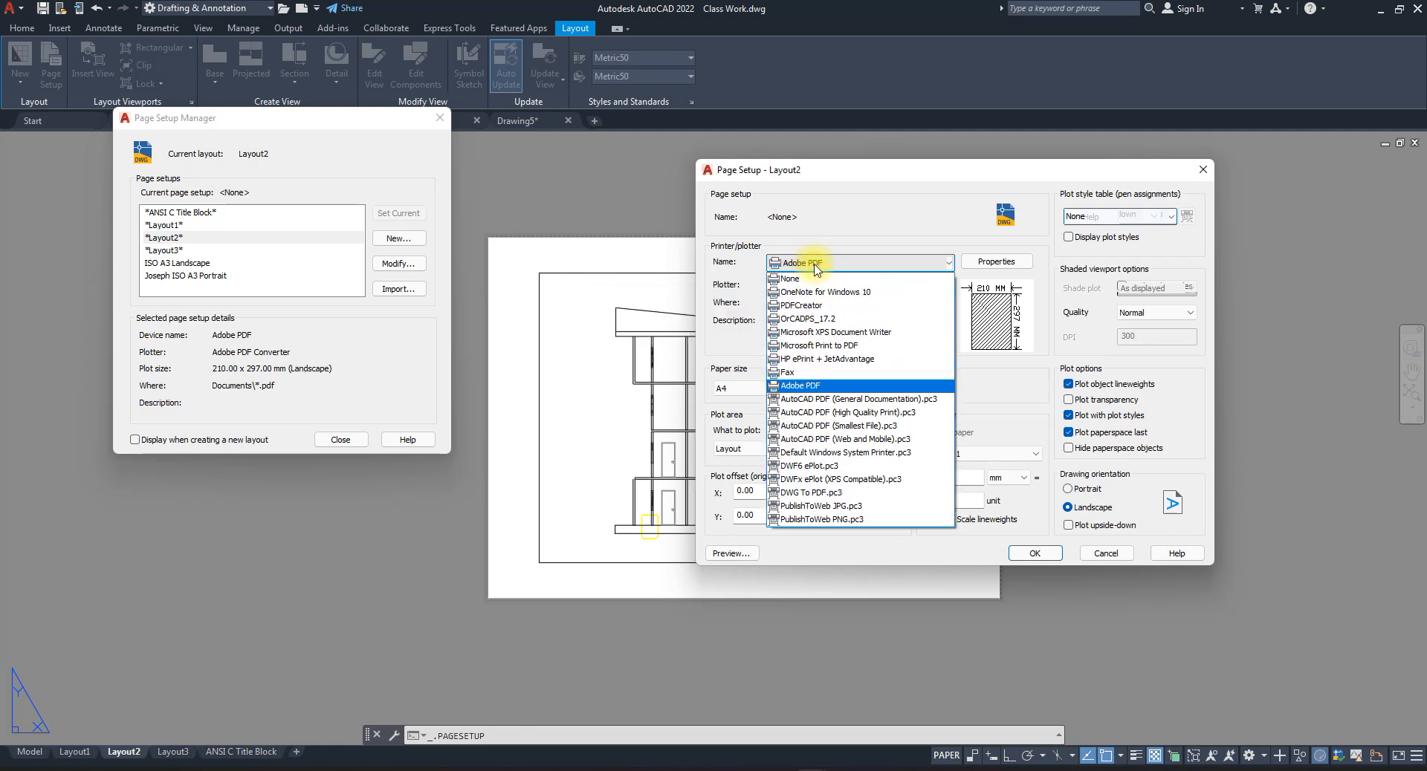
click(831, 495)
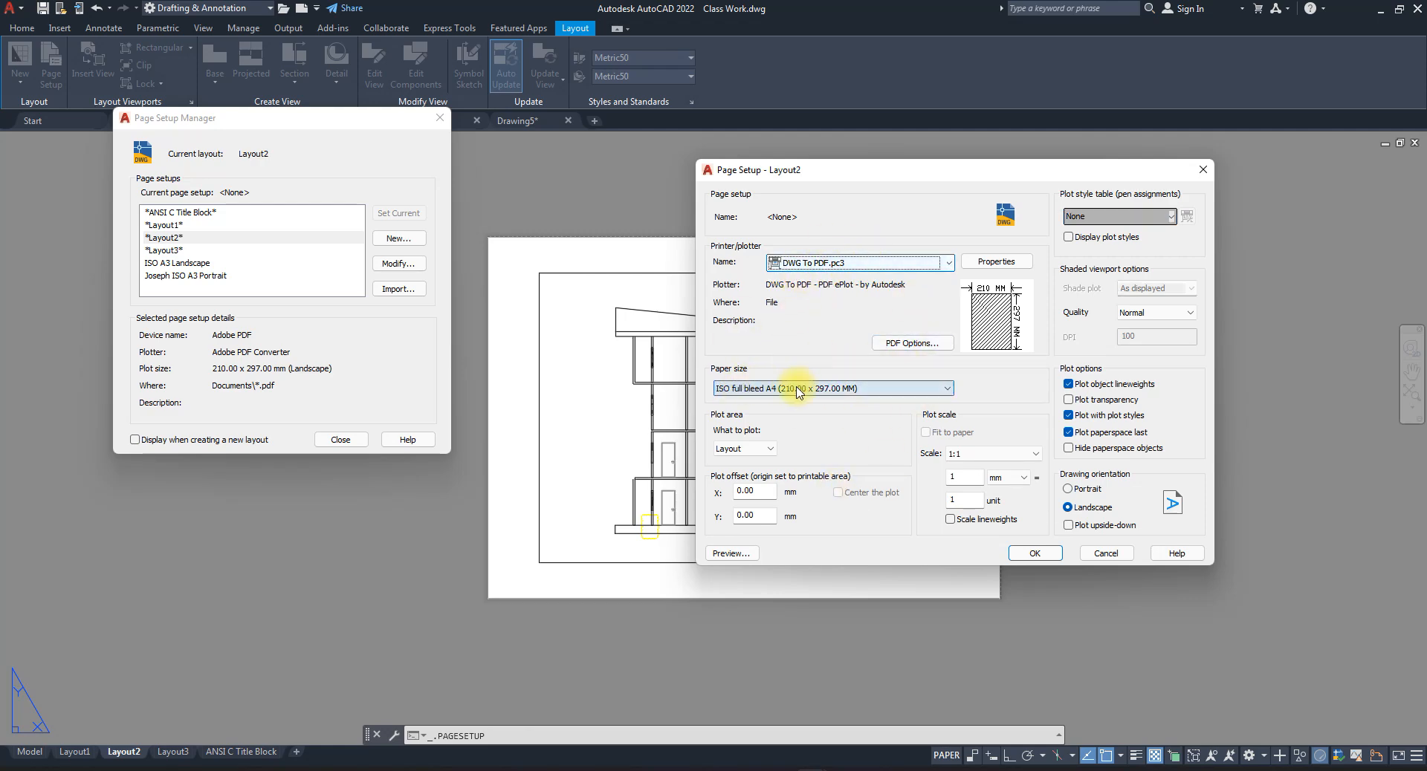
click(866, 262)
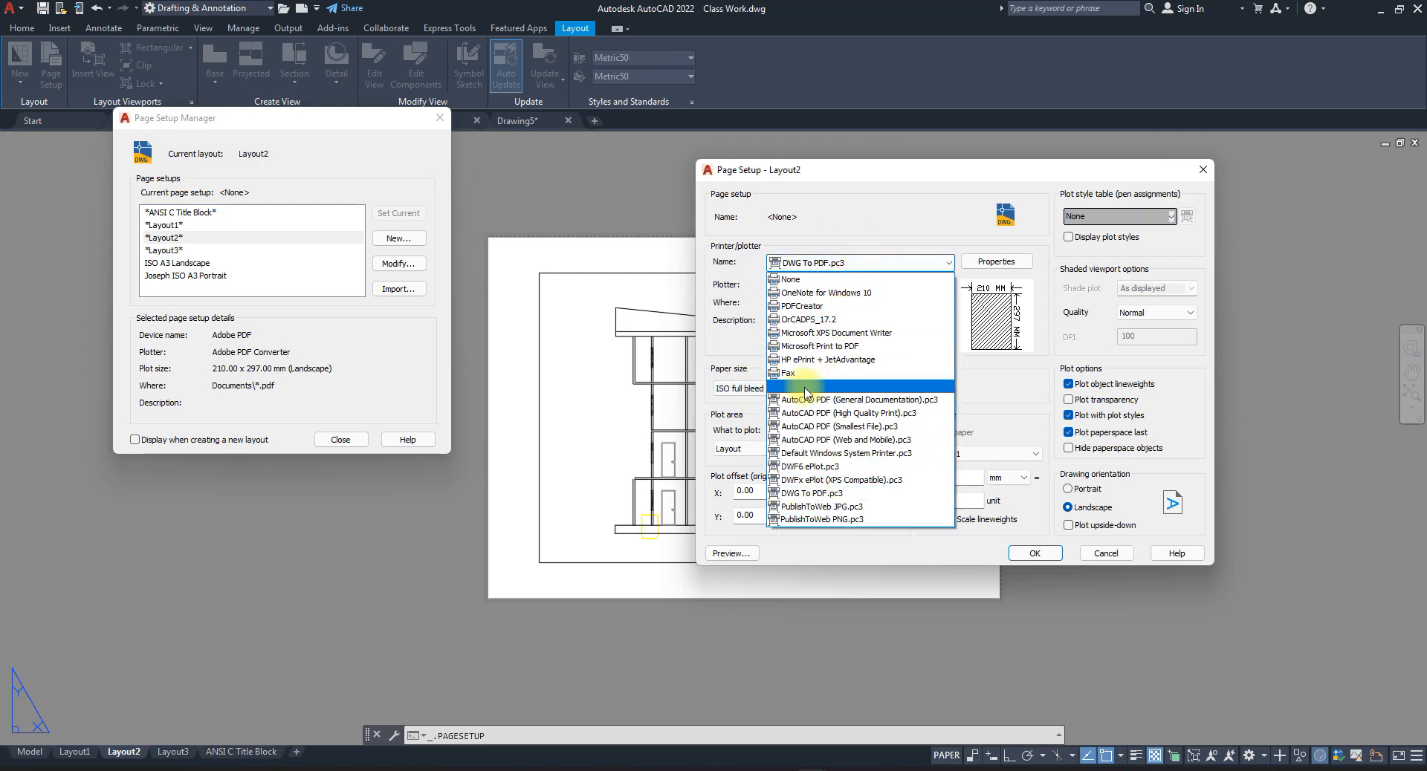
click(802, 386)
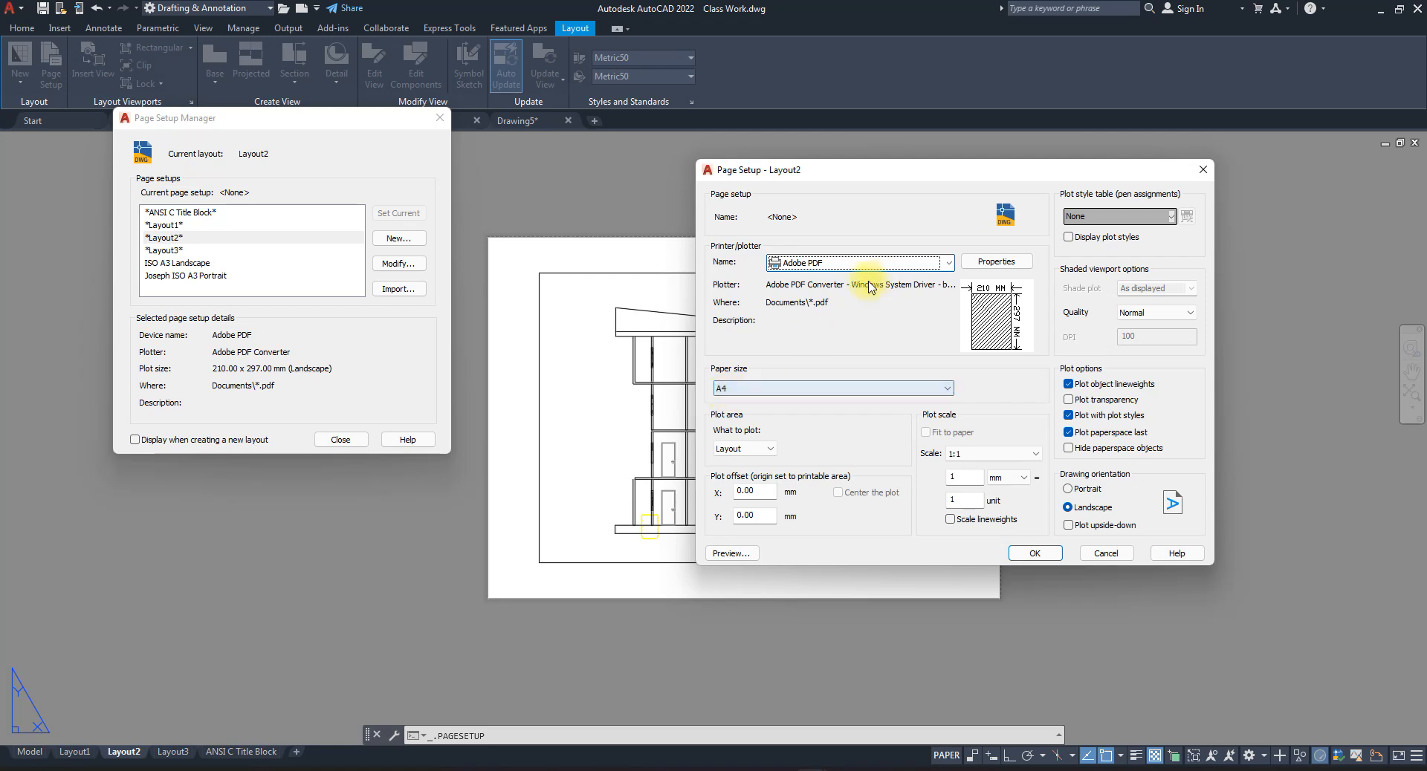
click(906, 266)
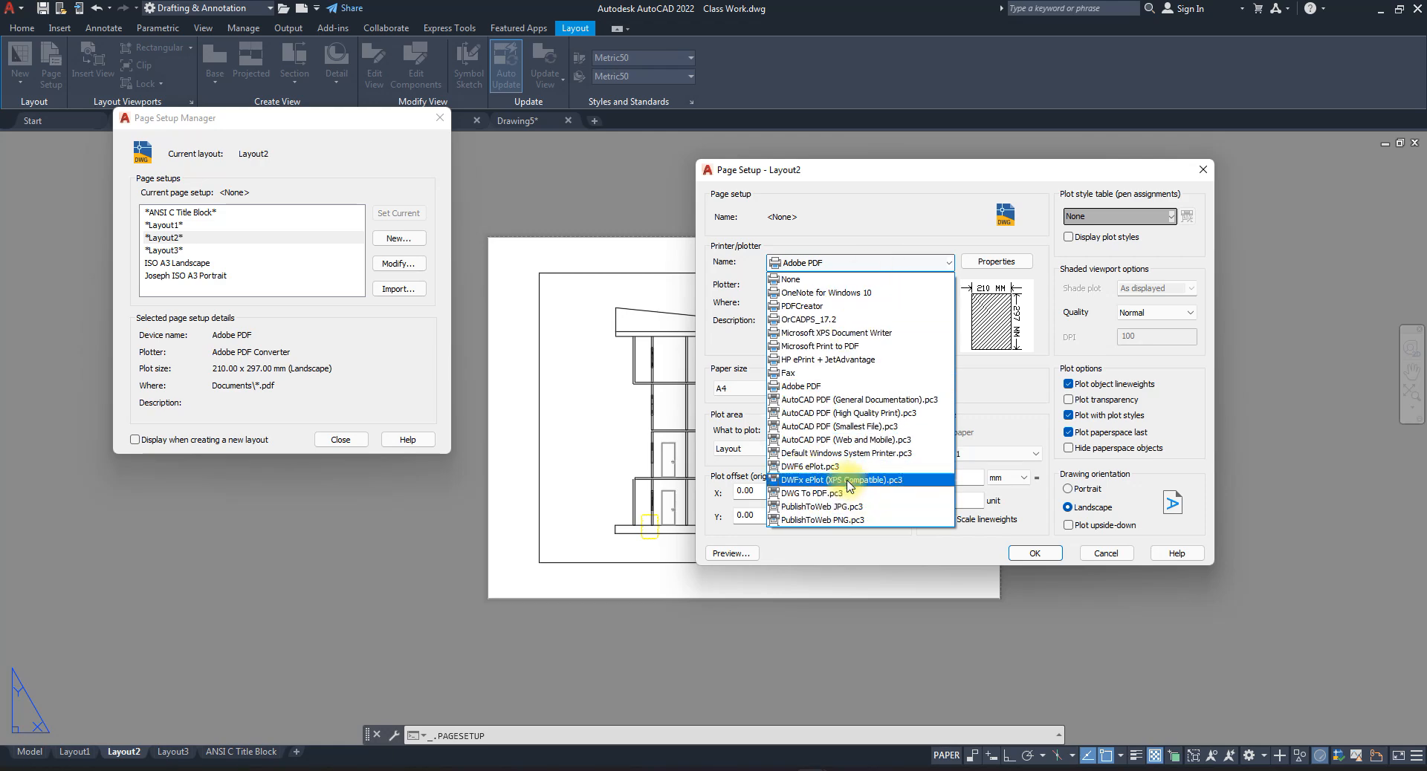
click(809, 494)
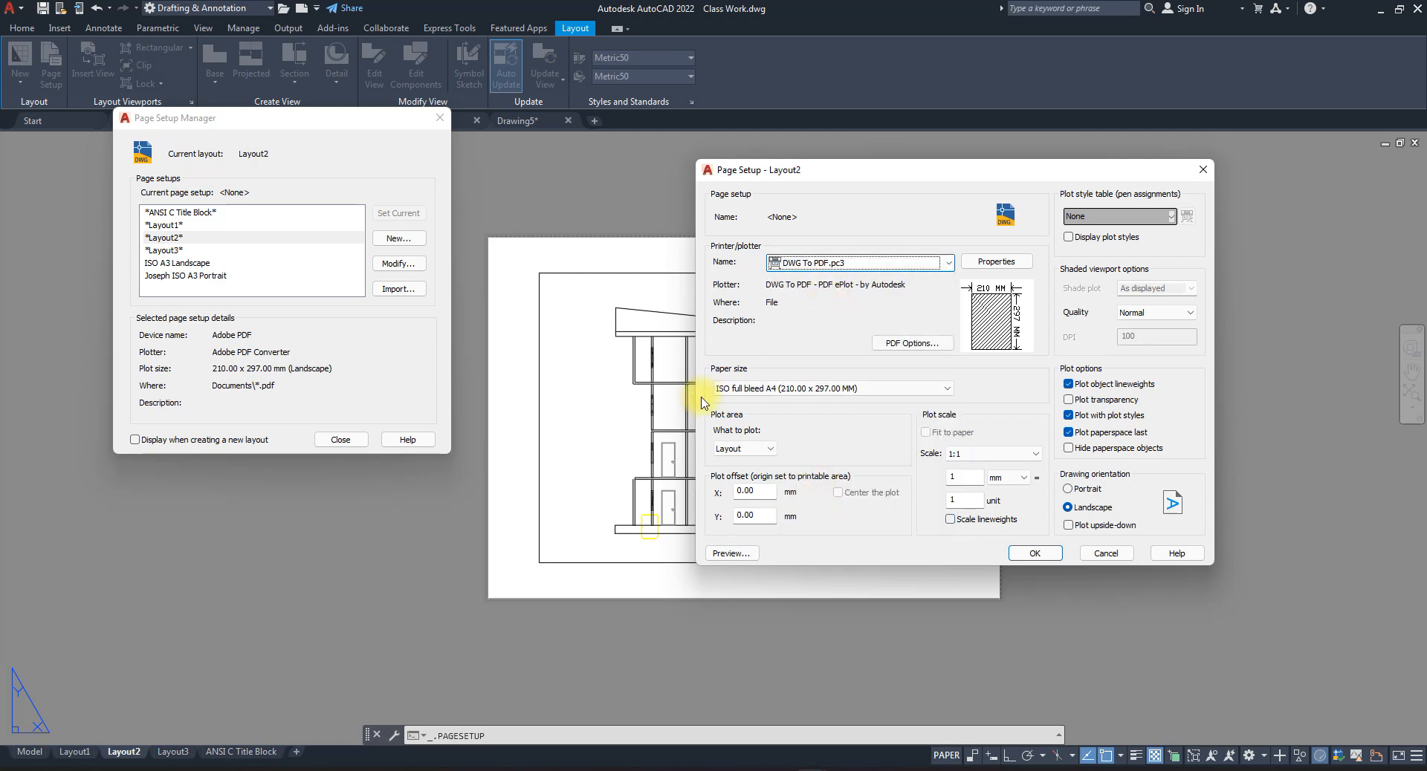
- Look through the available paper sizes and set Layout2's paper to ISO A3 (420.00 x 297.00 MM)
click(810, 389)
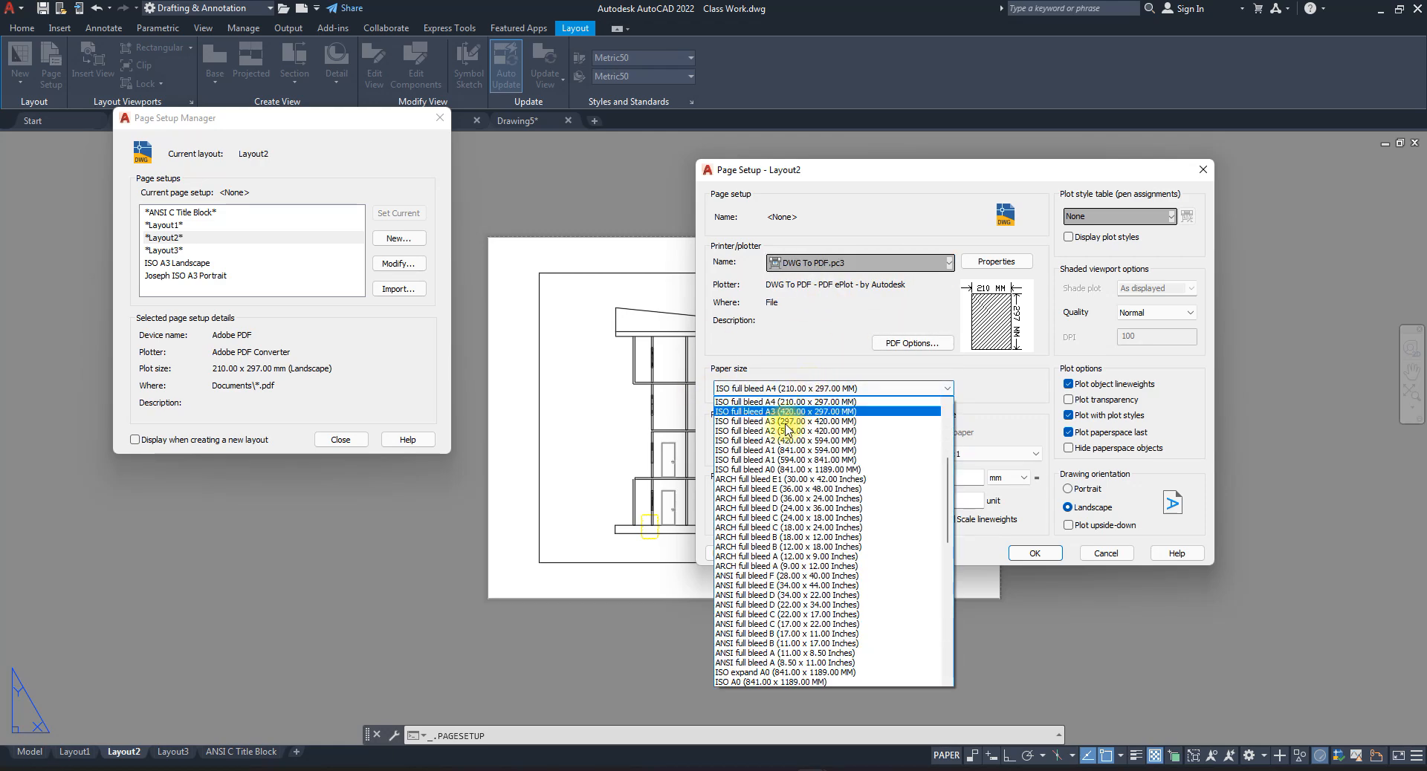
scroll(757, 469, down, 5)
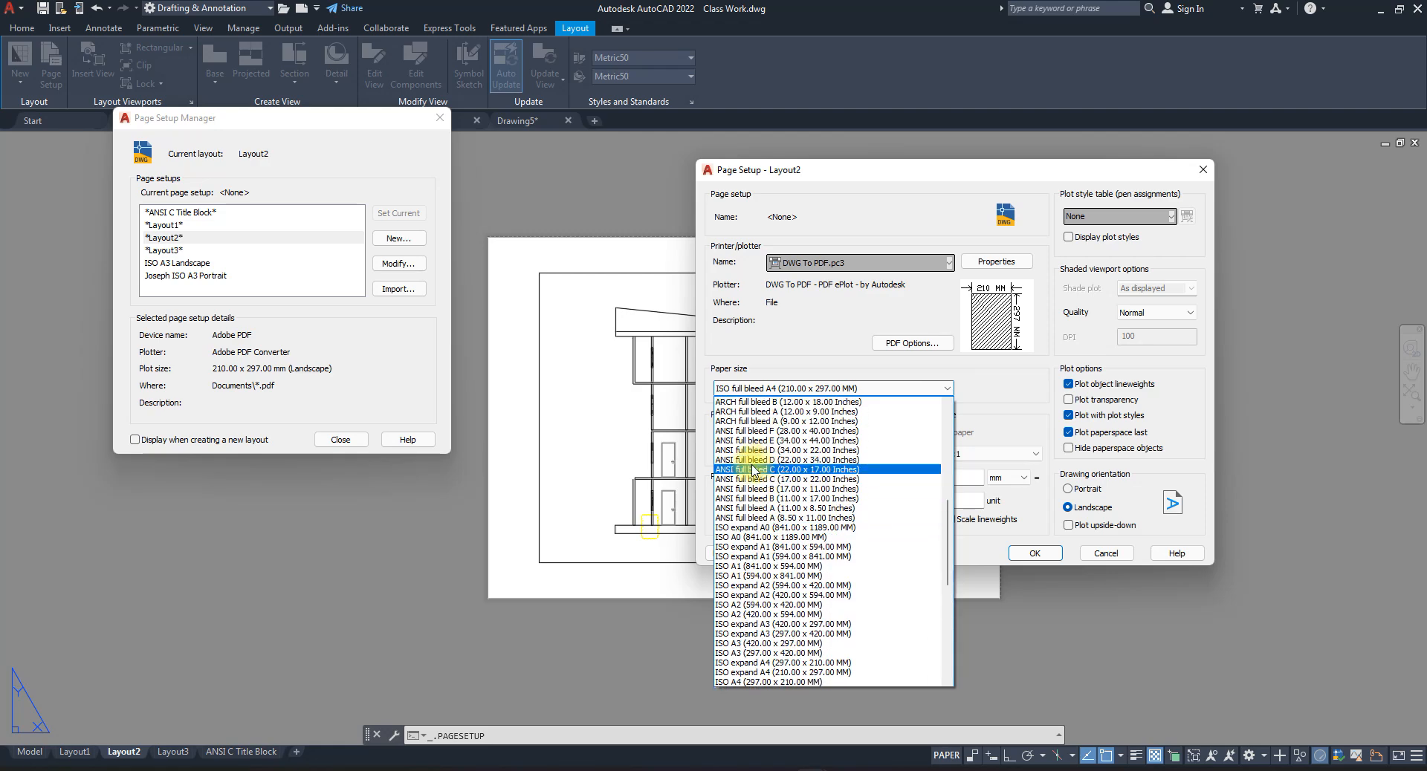
scroll(751, 454, up, 4)
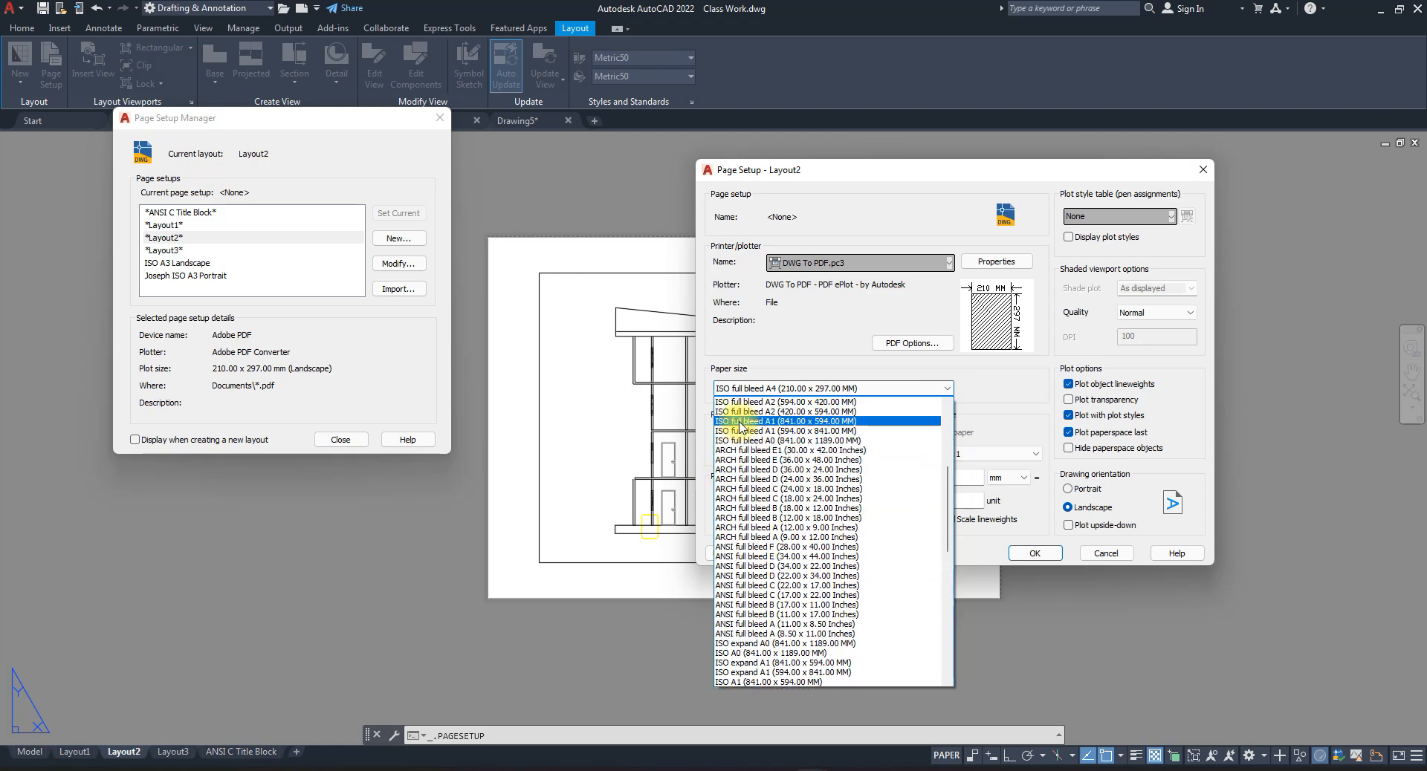
scroll(743, 446, down, 5)
scroll(754, 535, down, 4)
scroll(756, 543, down, 3)
scroll(758, 565, up, 2)
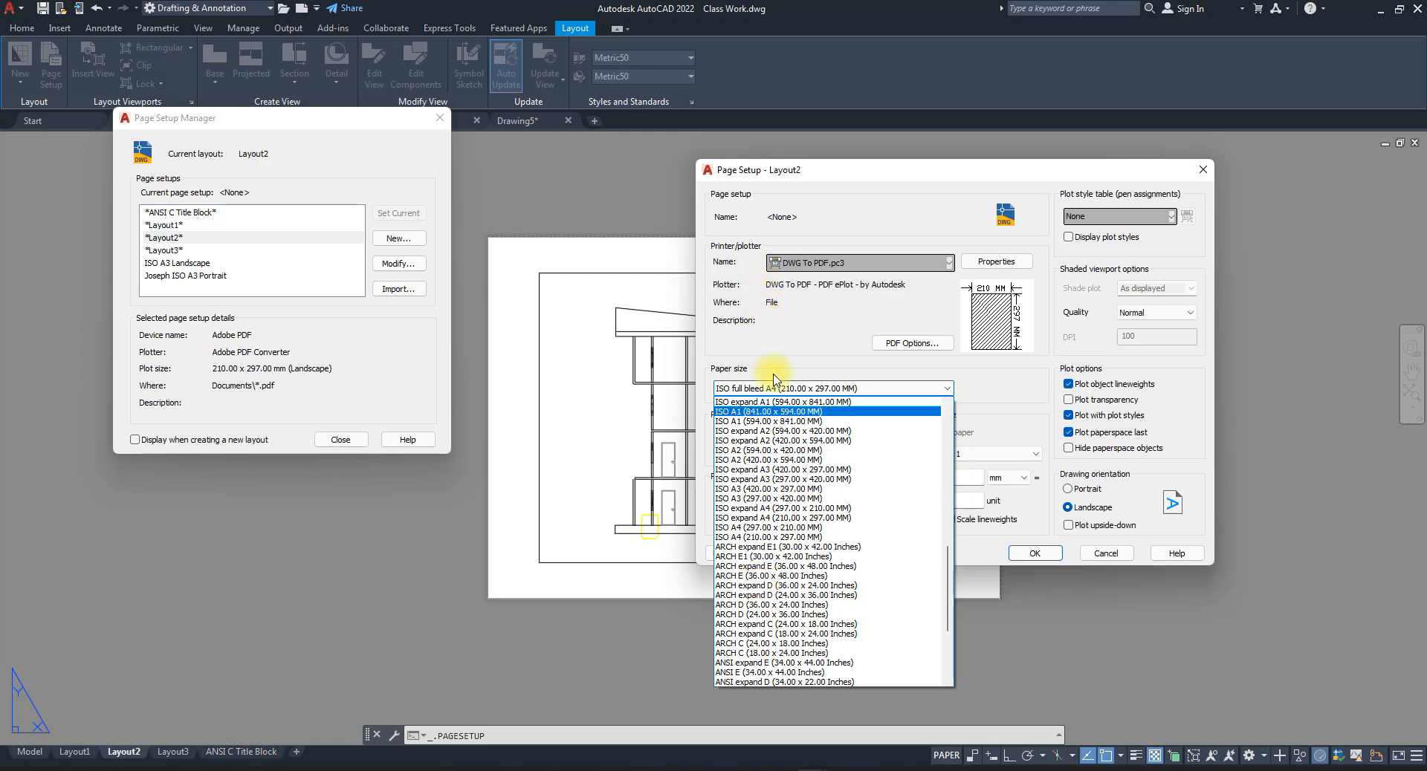
scroll(788, 482, up, 2)
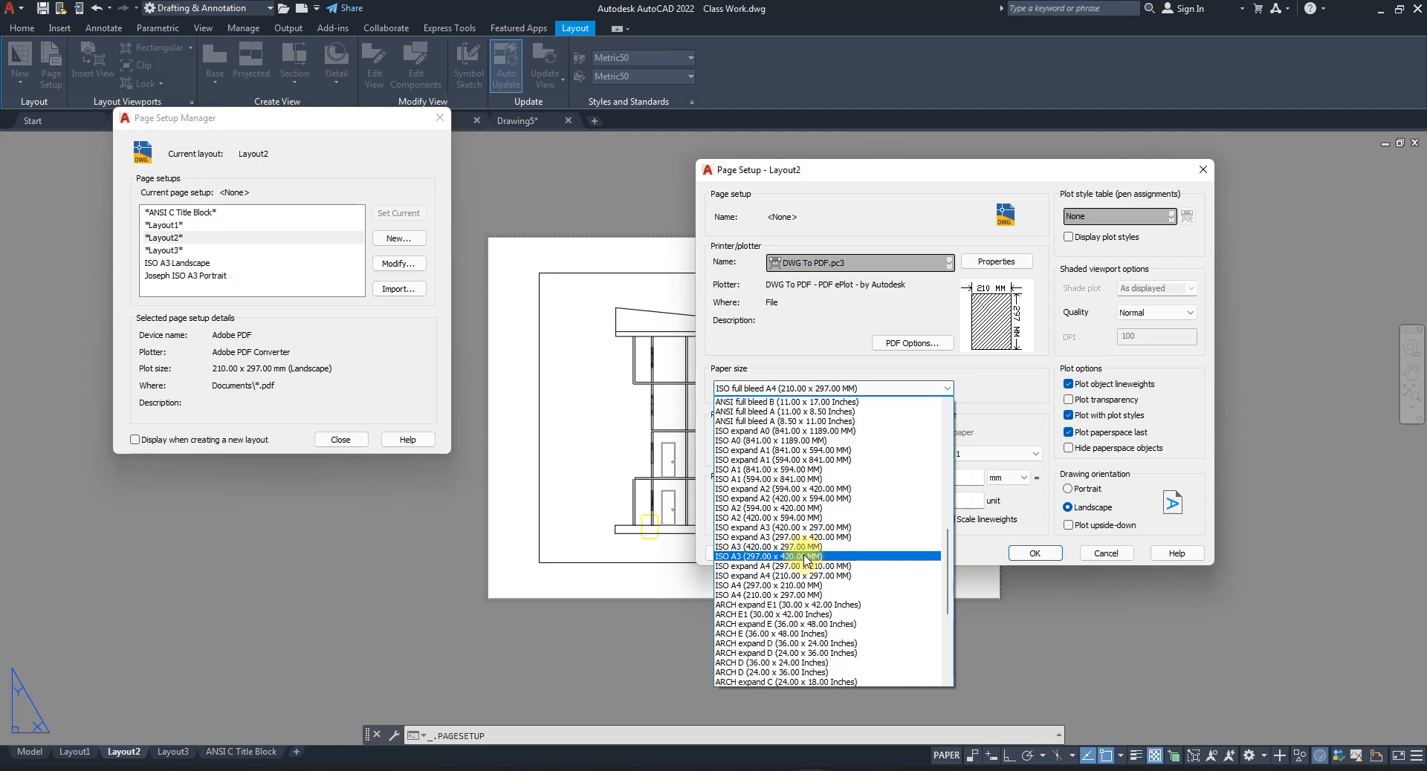
click(749, 548)
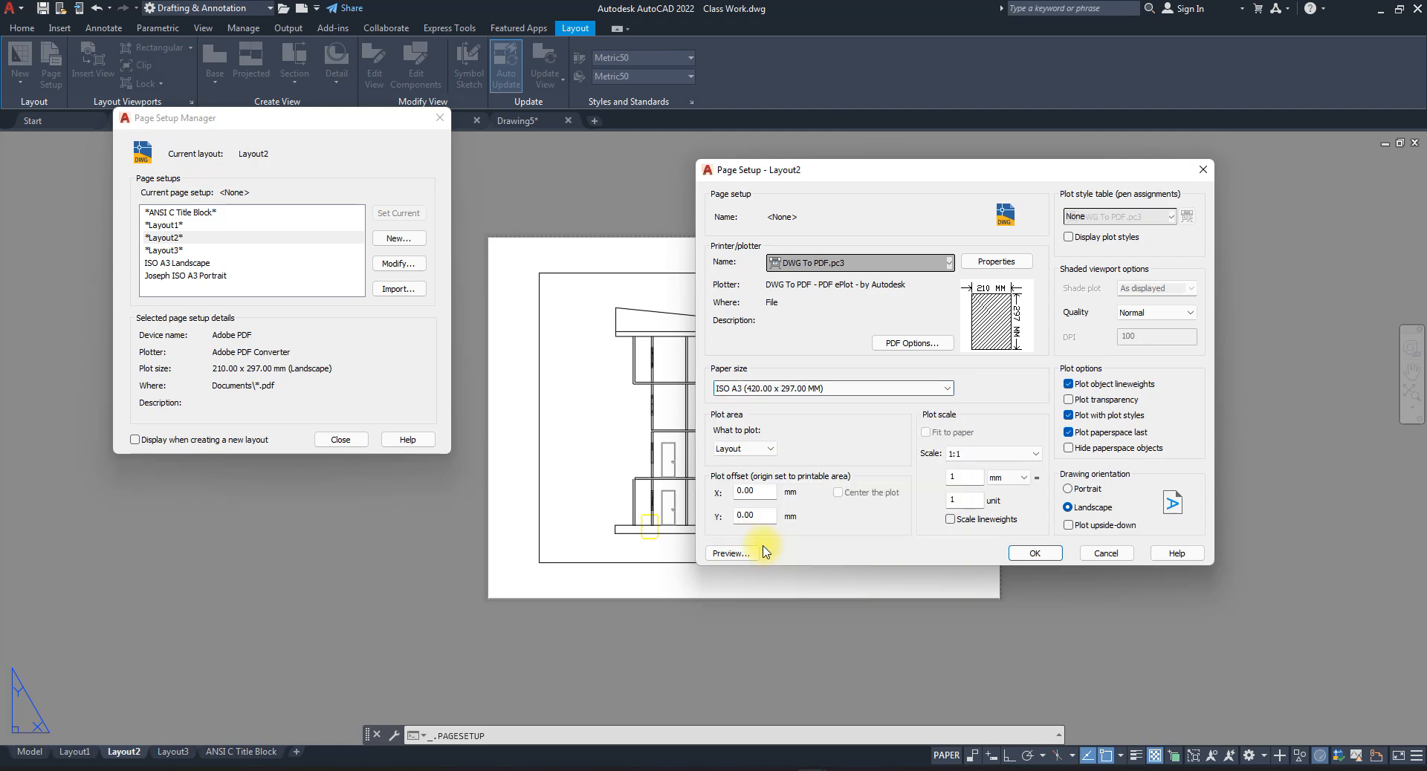
mouse_move(1021, 327)
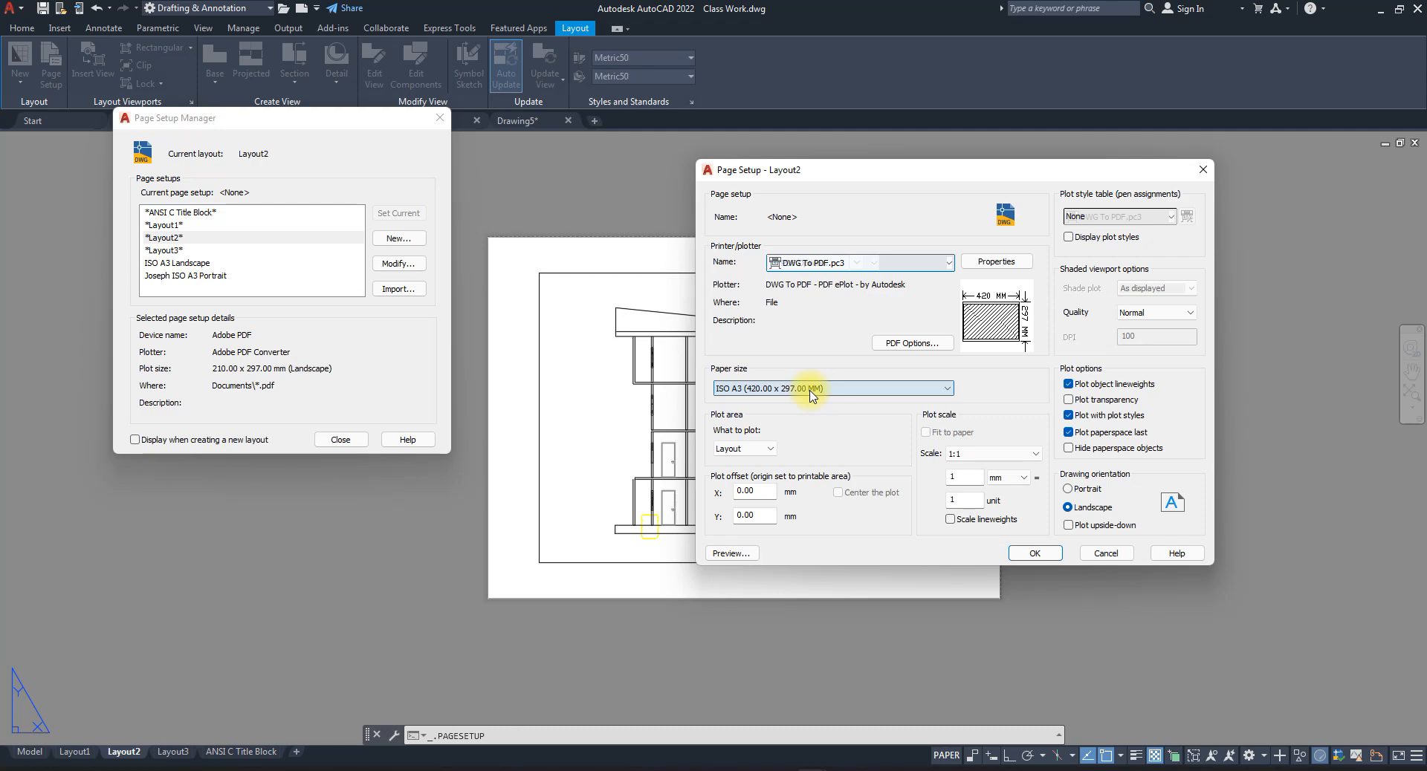
- Try the ISO A4 (297.00 x 210.00 MM) paper size, and settle on ISO A4 (210.00 x 297.00 MM)
click(841, 391)
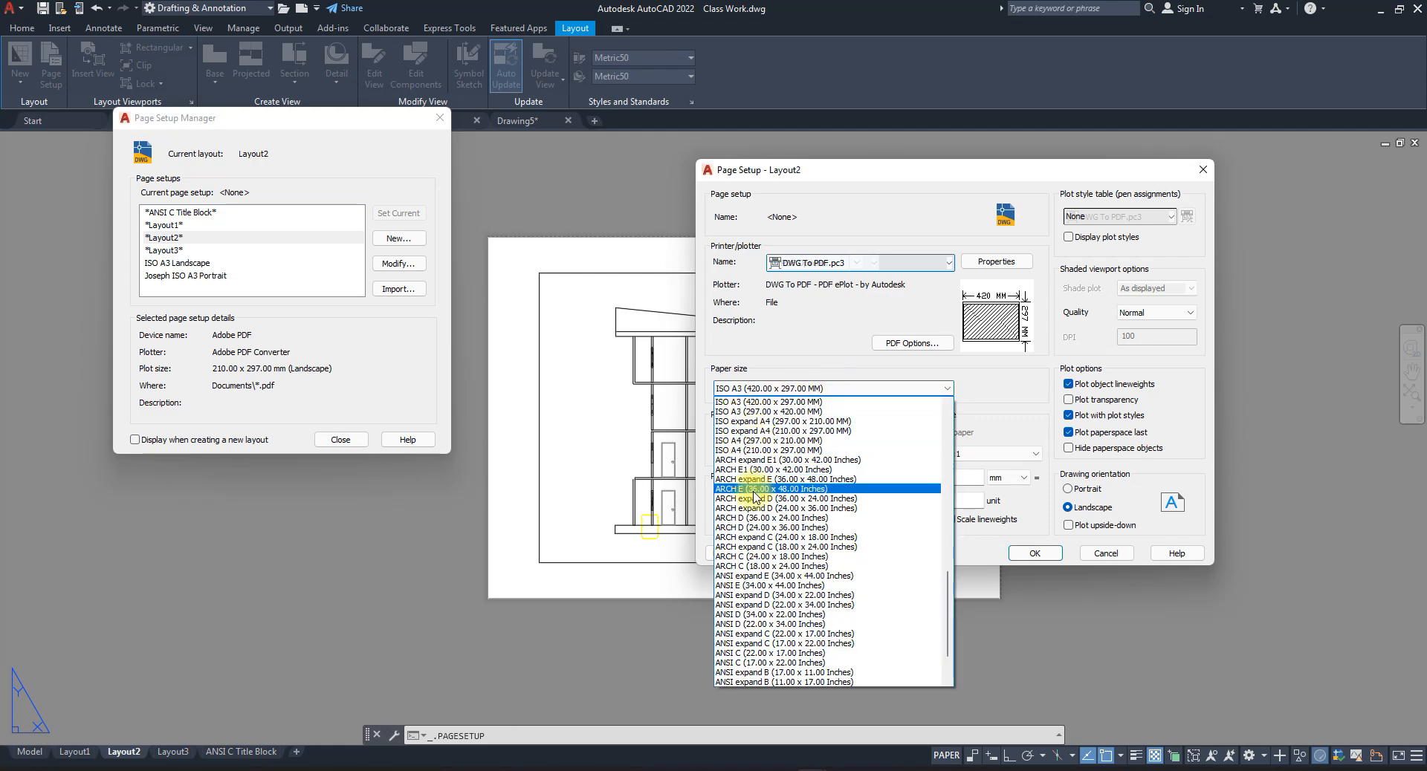
click(758, 441)
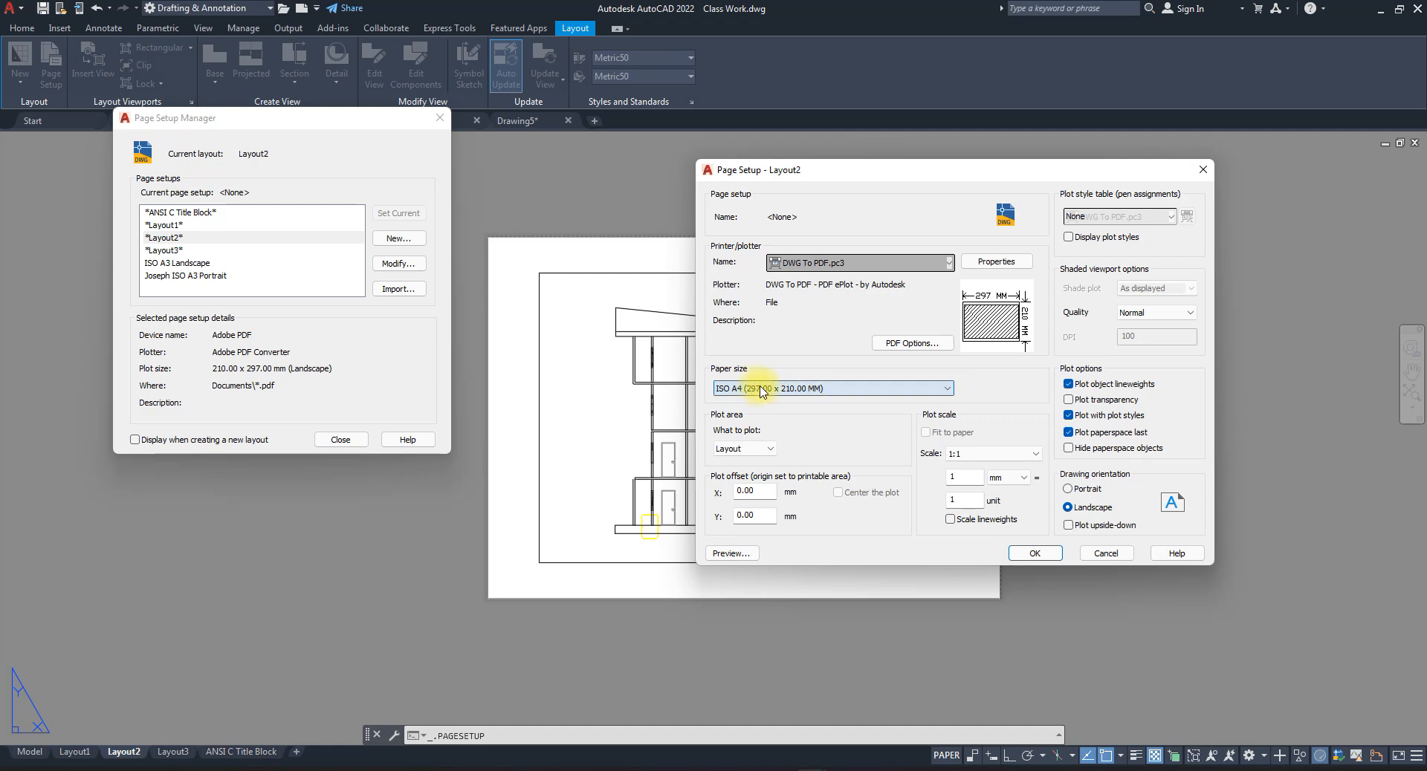
click(813, 394)
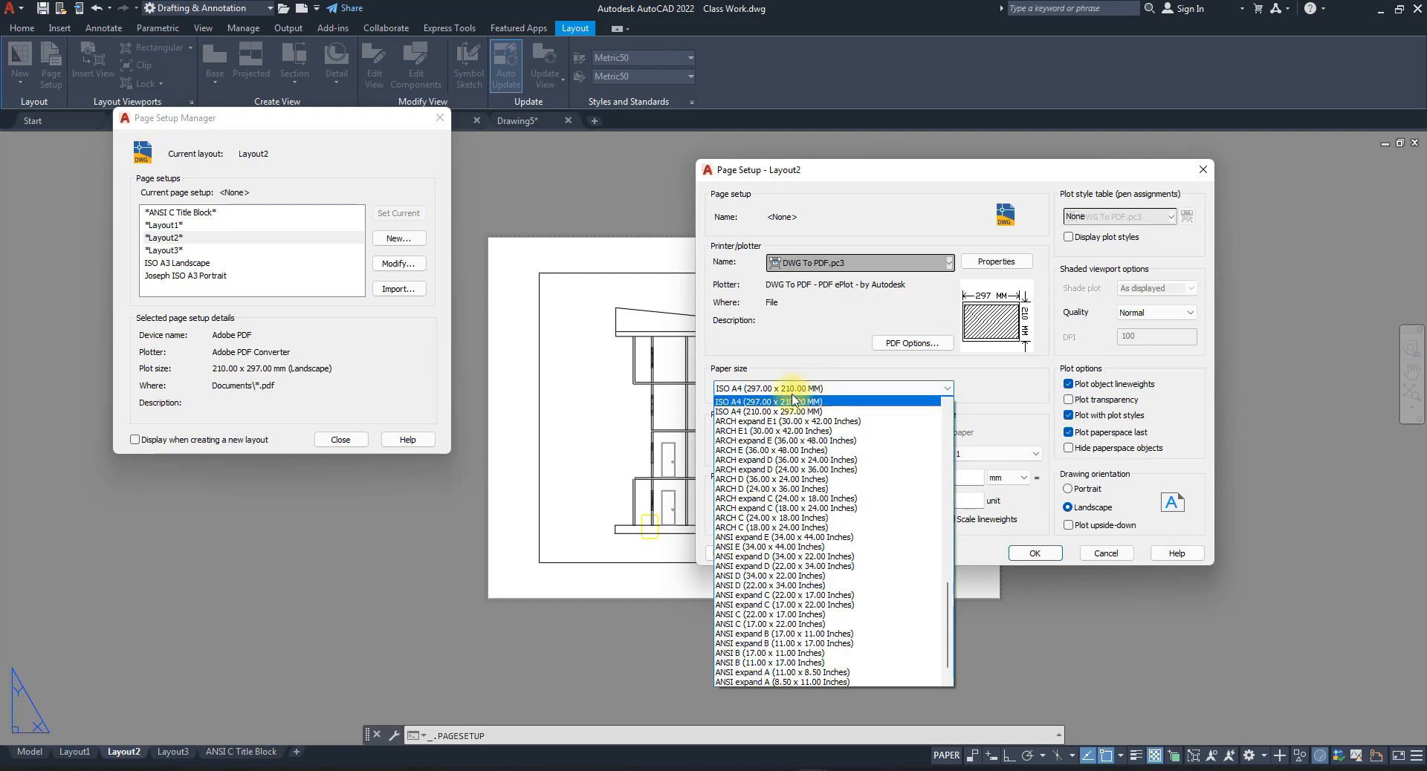
click(747, 411)
mouse_move(972, 333)
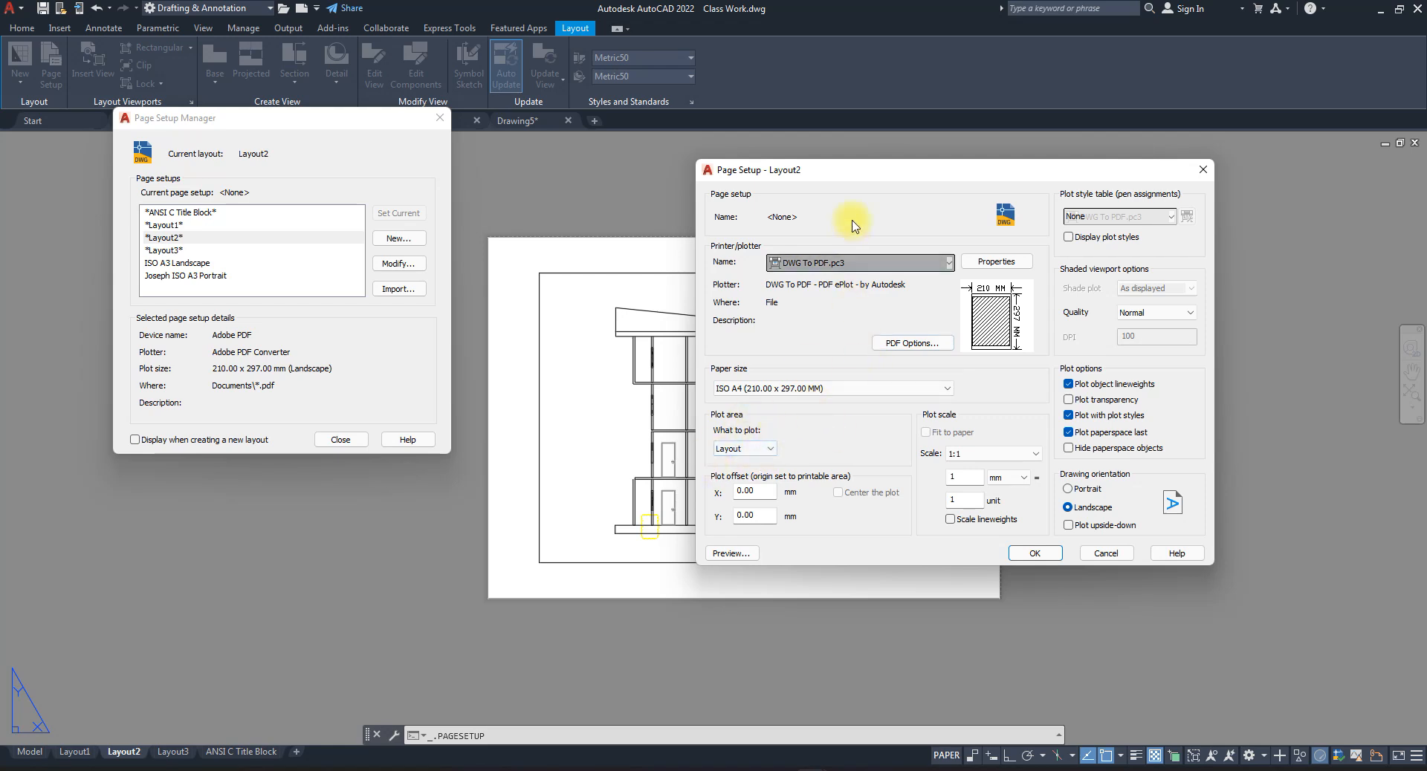
- Move the page setup dialog off the drawing and review the plot area options, keeping Layout selected
drag(876, 171, 988, 142)
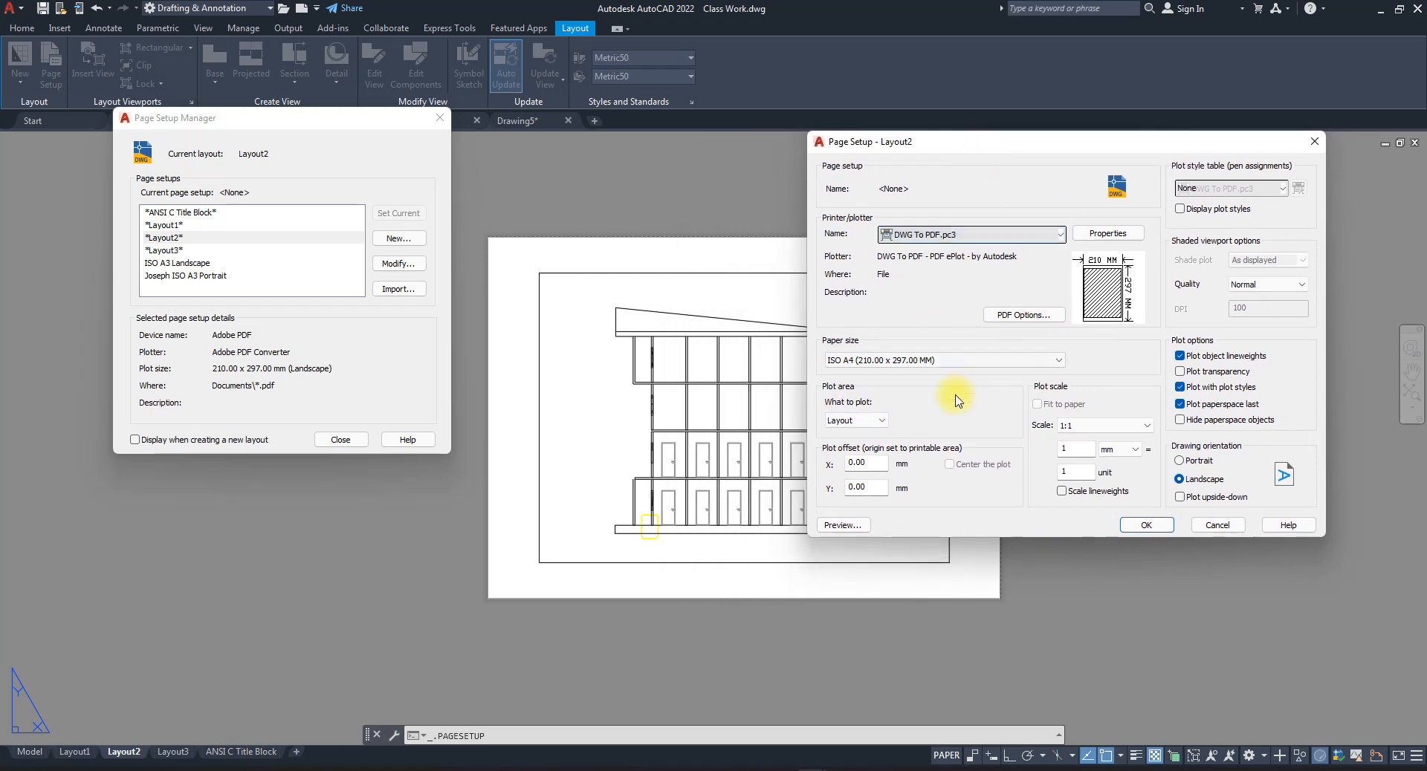
click(859, 420)
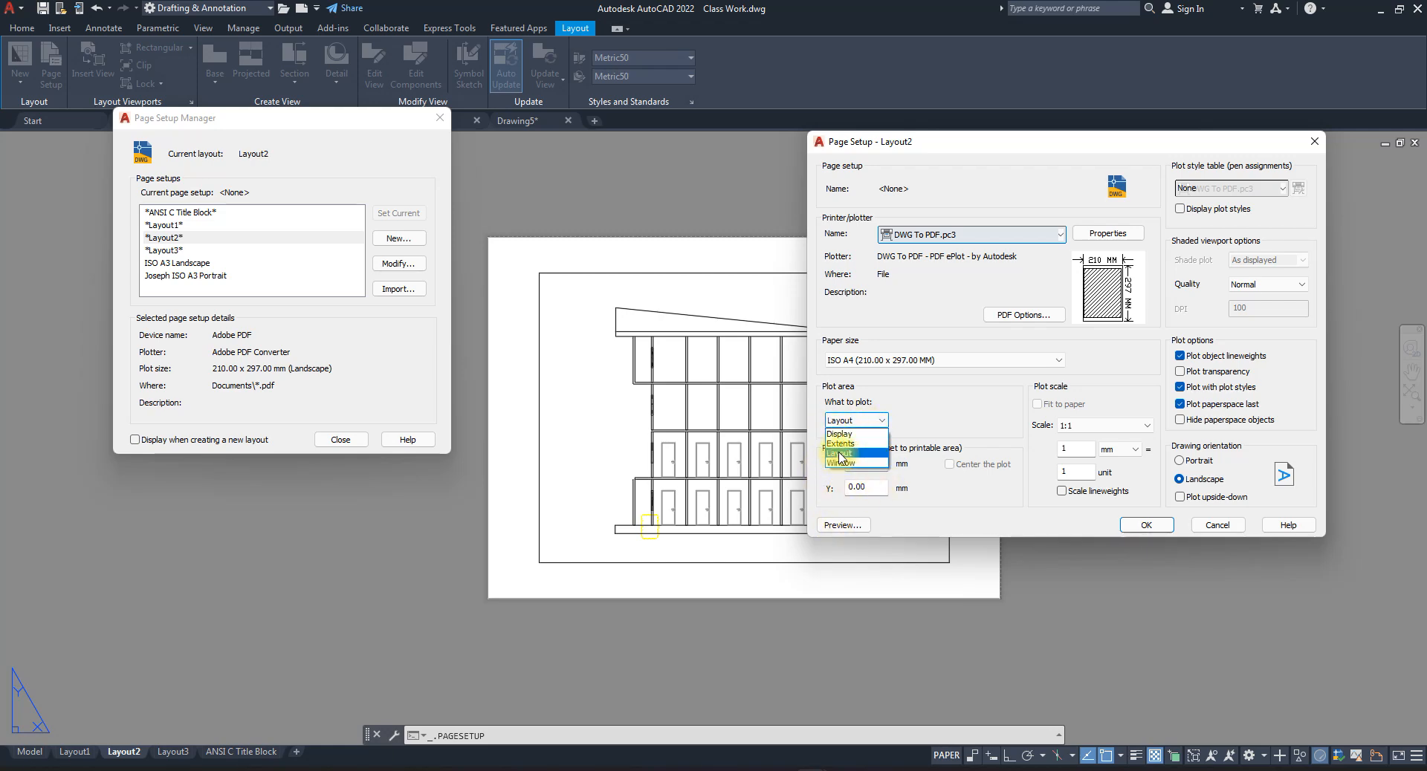
click(881, 419)
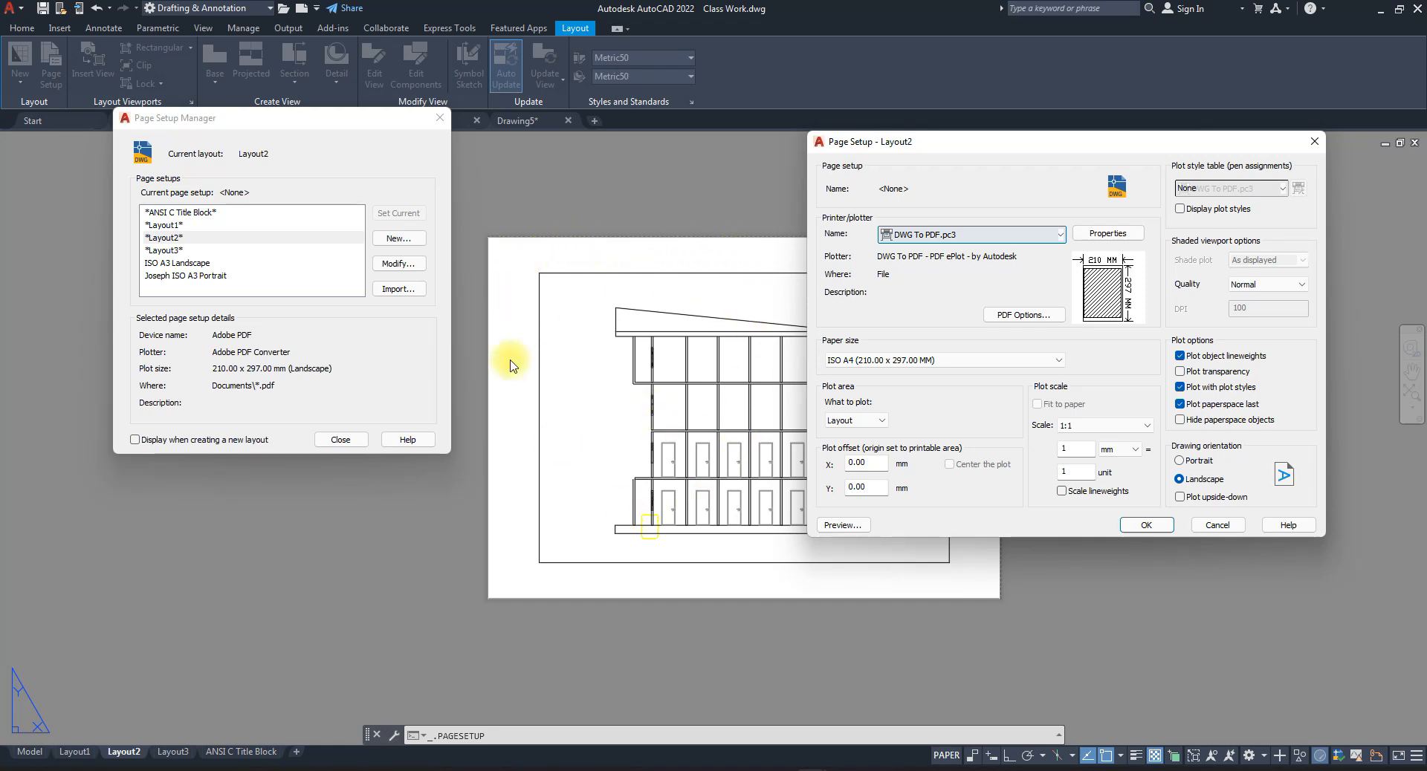
click(866, 421)
click(841, 454)
- Set the plot area to a window around the upper-left portion of the building elevation, and preview the plot
click(854, 420)
click(844, 463)
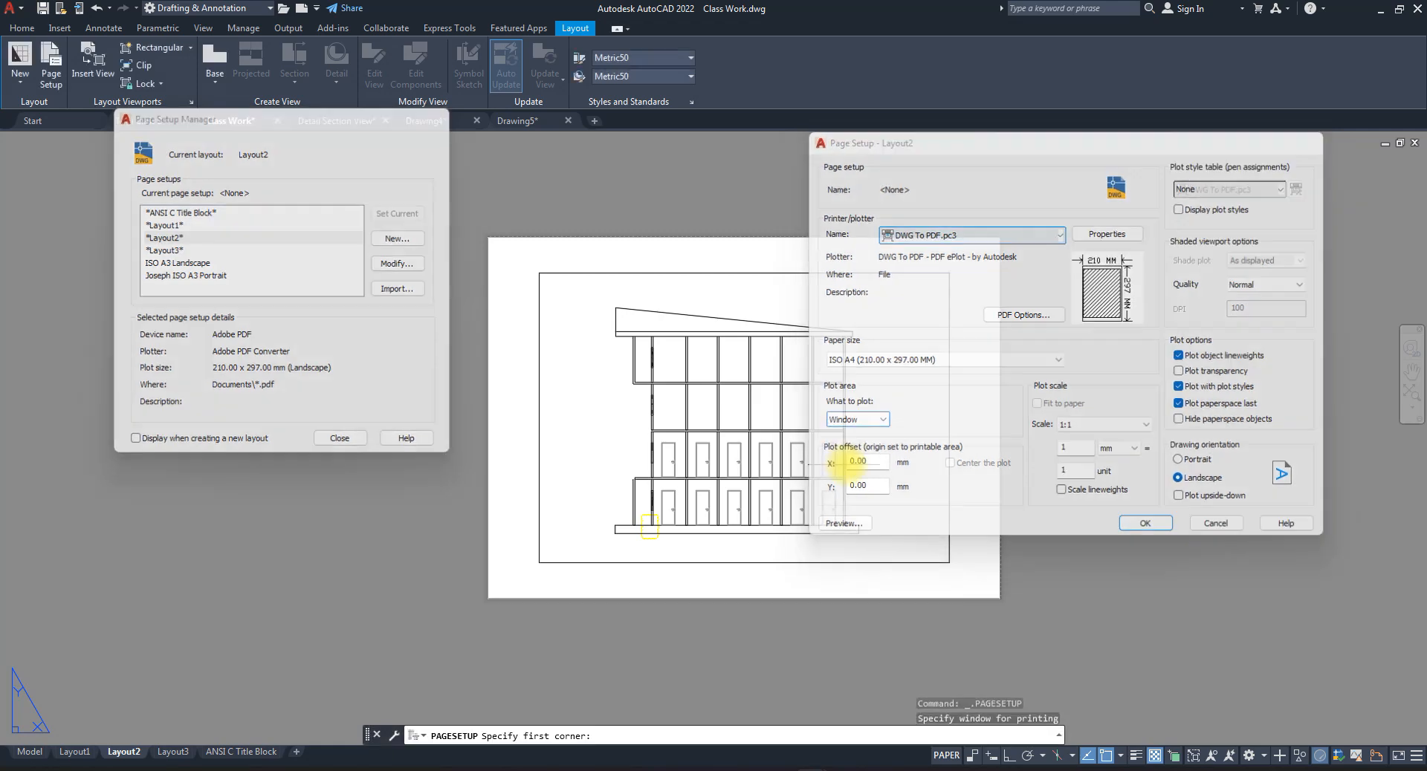
click(588, 290)
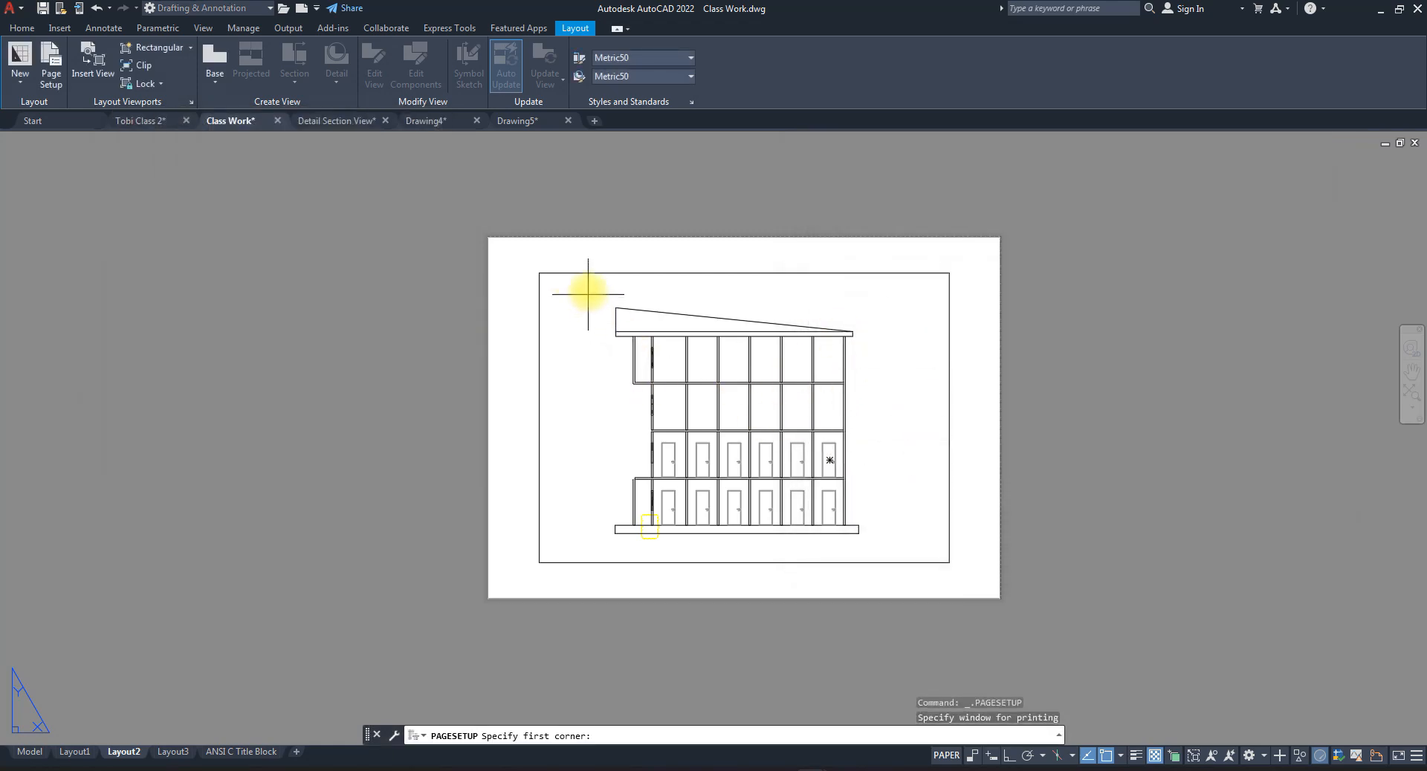
click(772, 490)
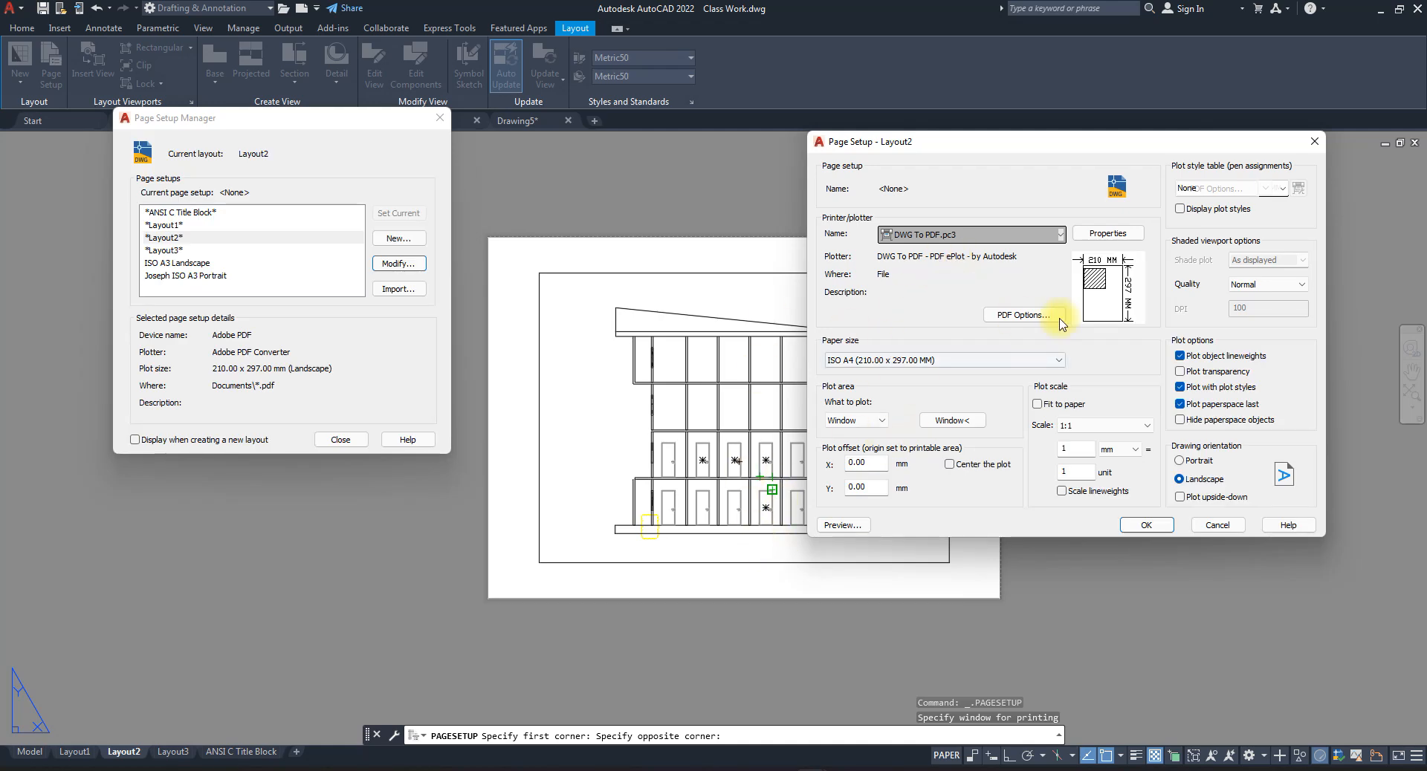
mouse_move(1081, 288)
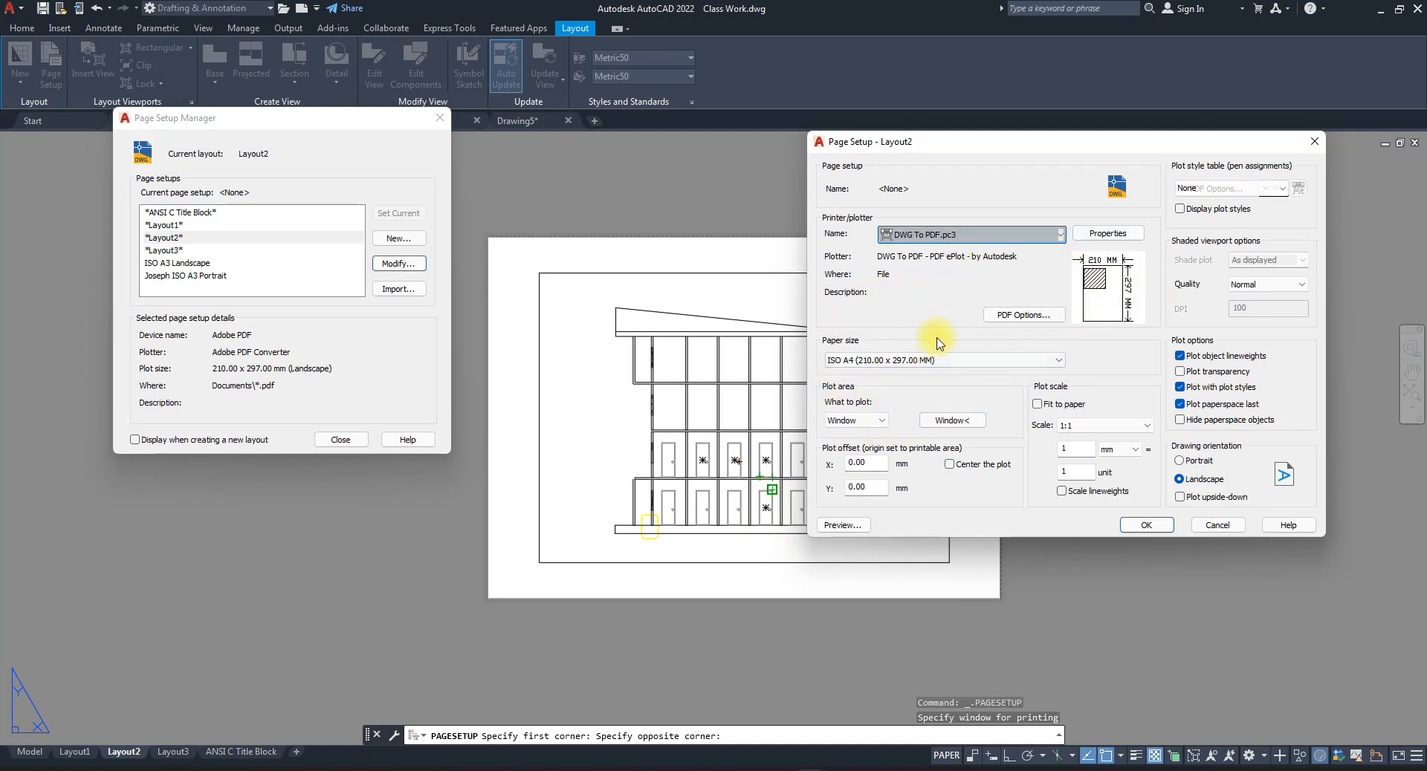
click(843, 525)
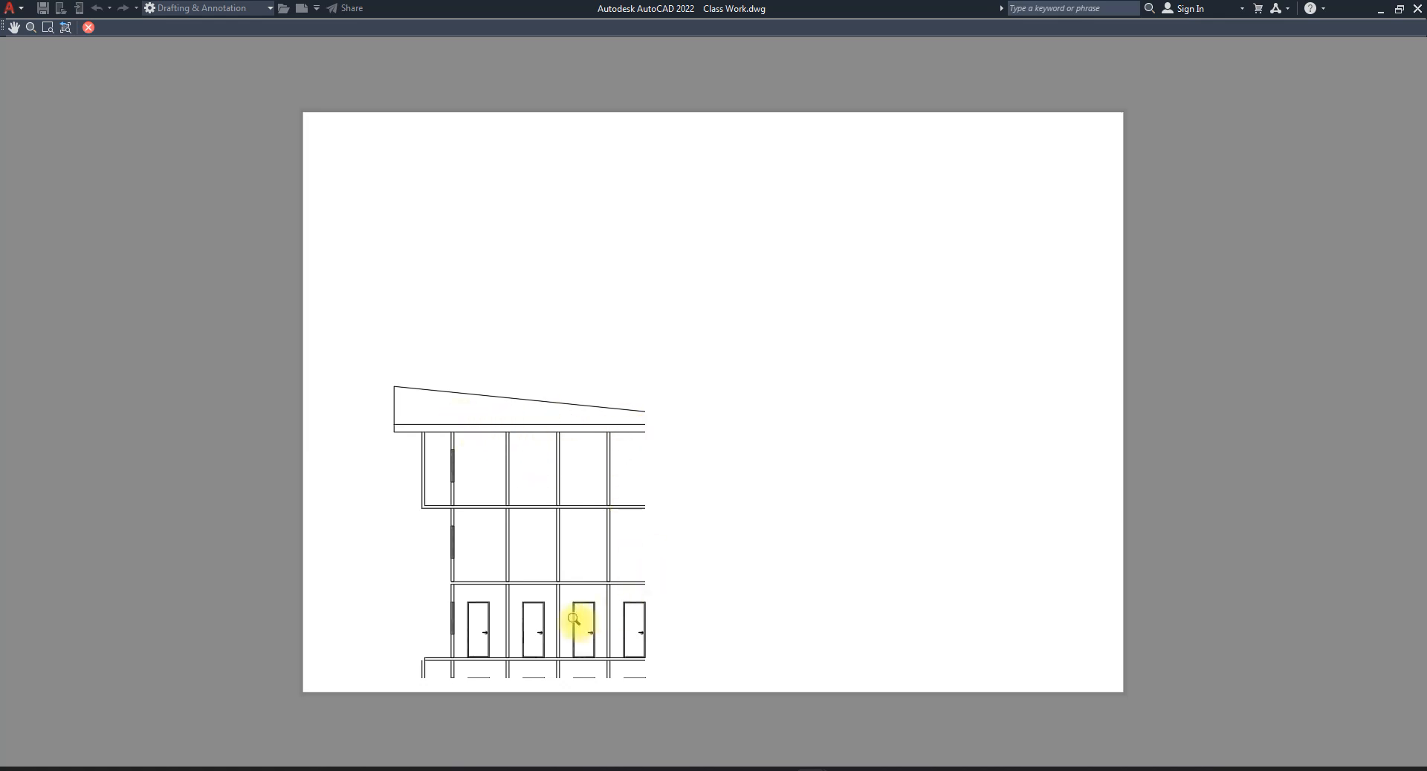
click(90, 29)
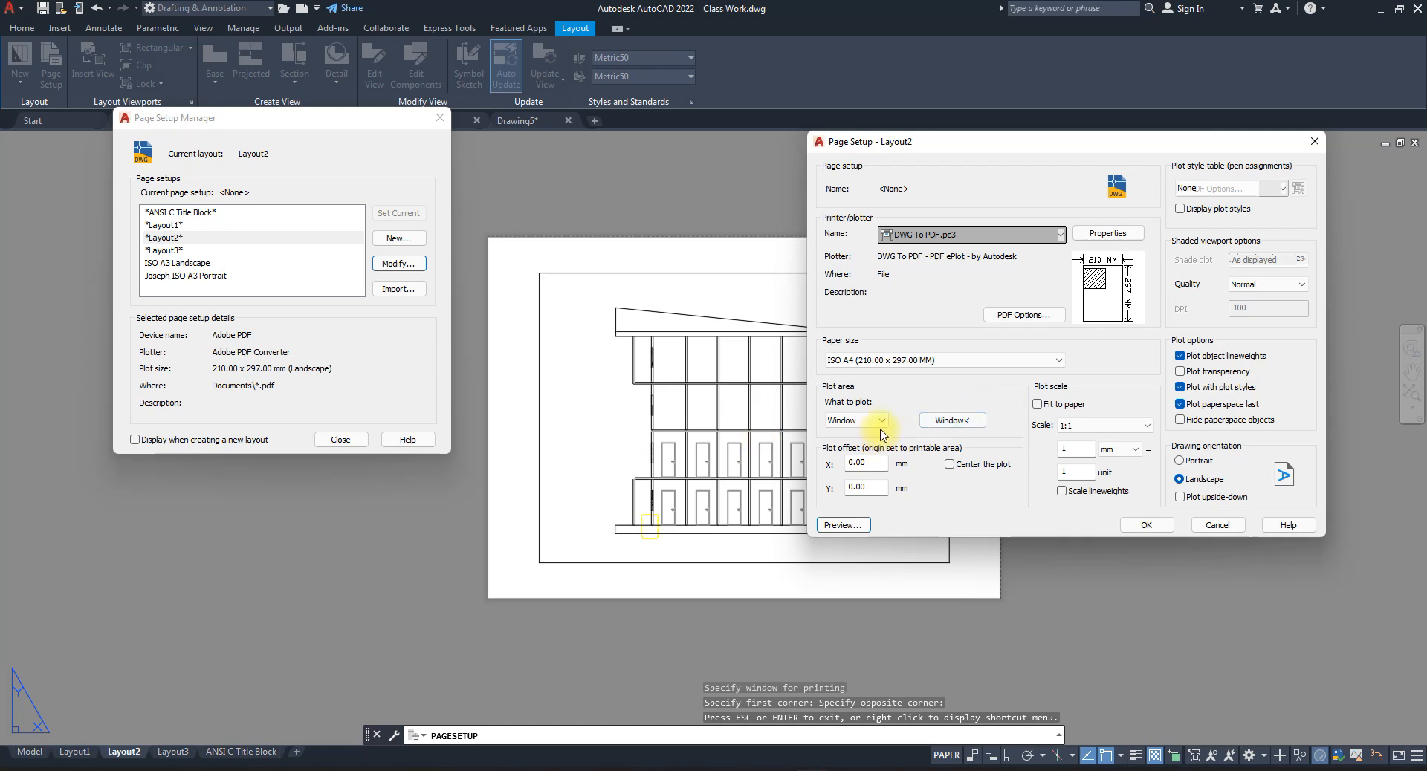
- Set the plot area to Layout and preview the whole Layout2 sheet
click(877, 420)
click(838, 448)
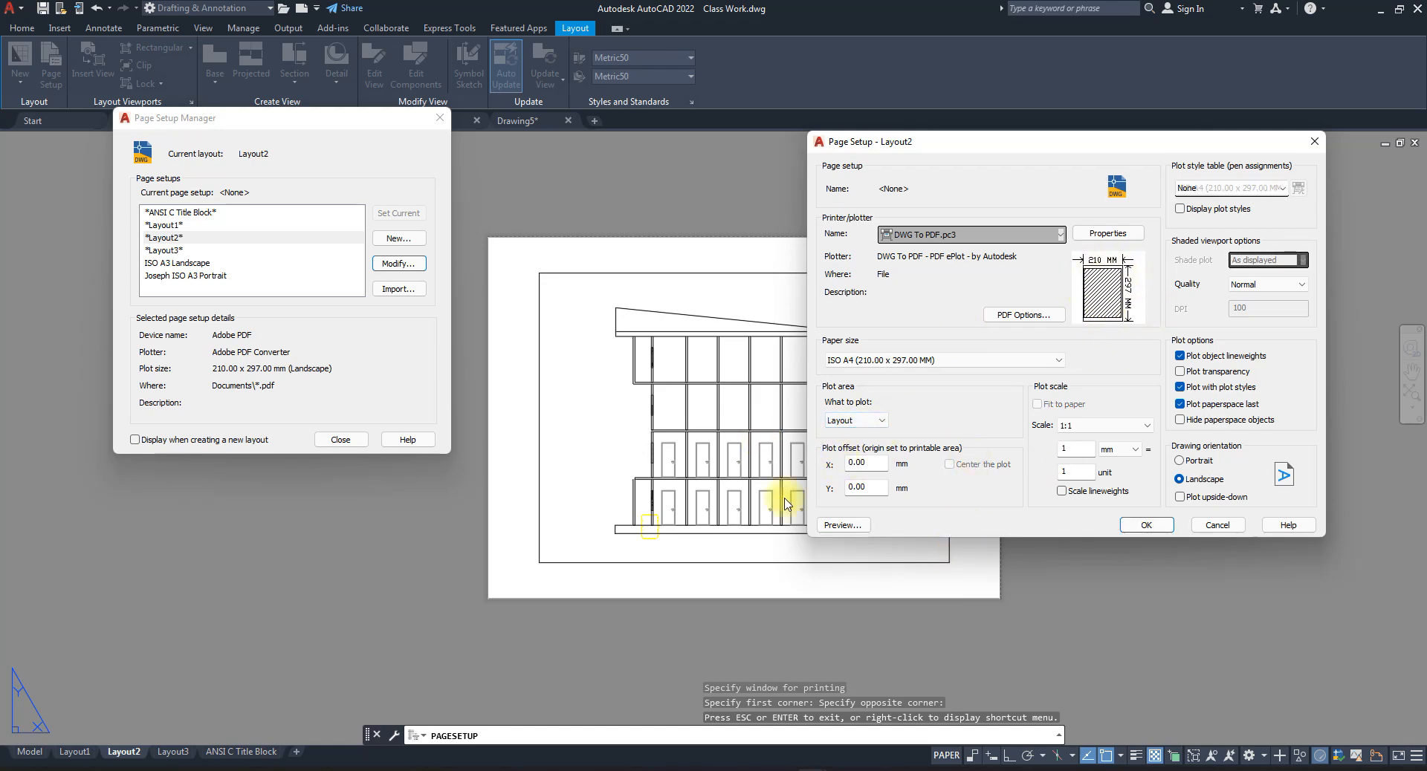
click(843, 525)
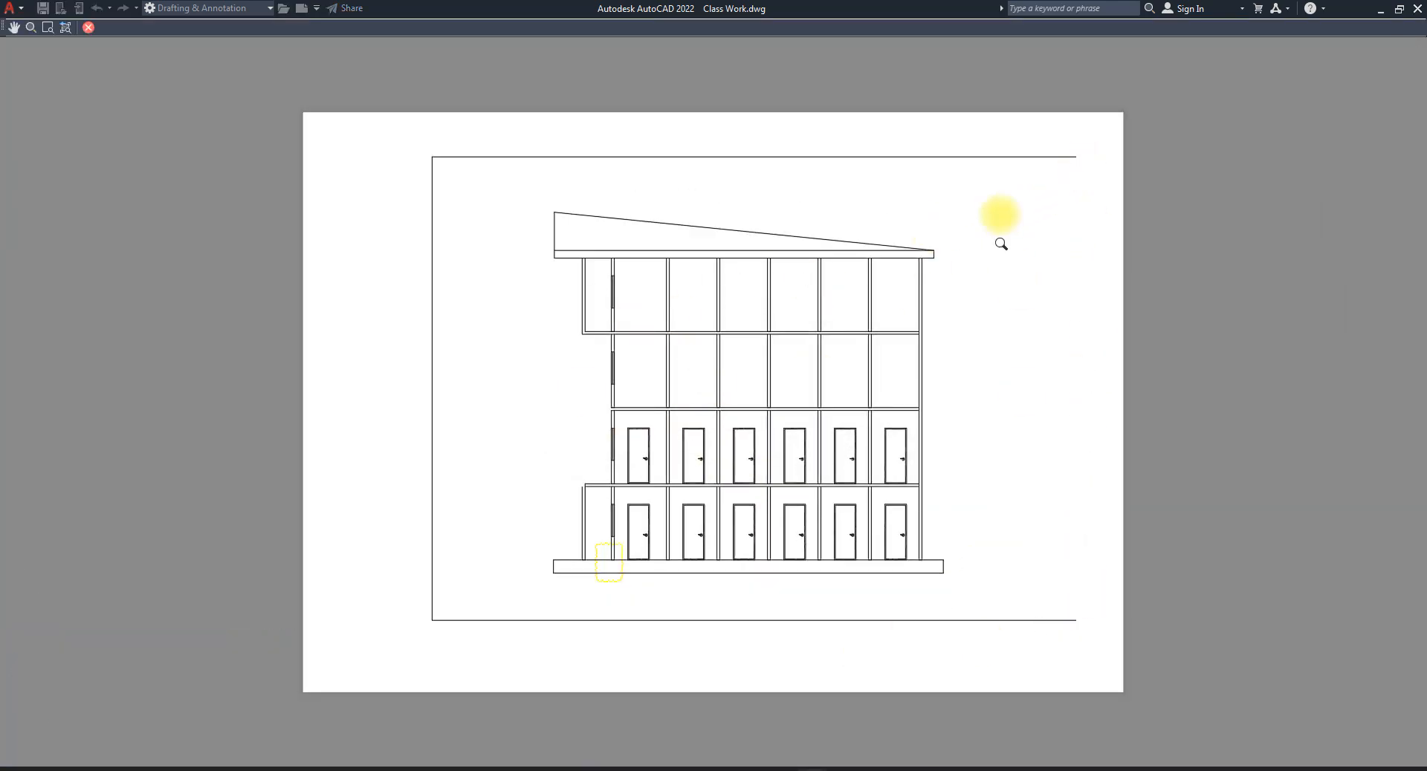
click(89, 27)
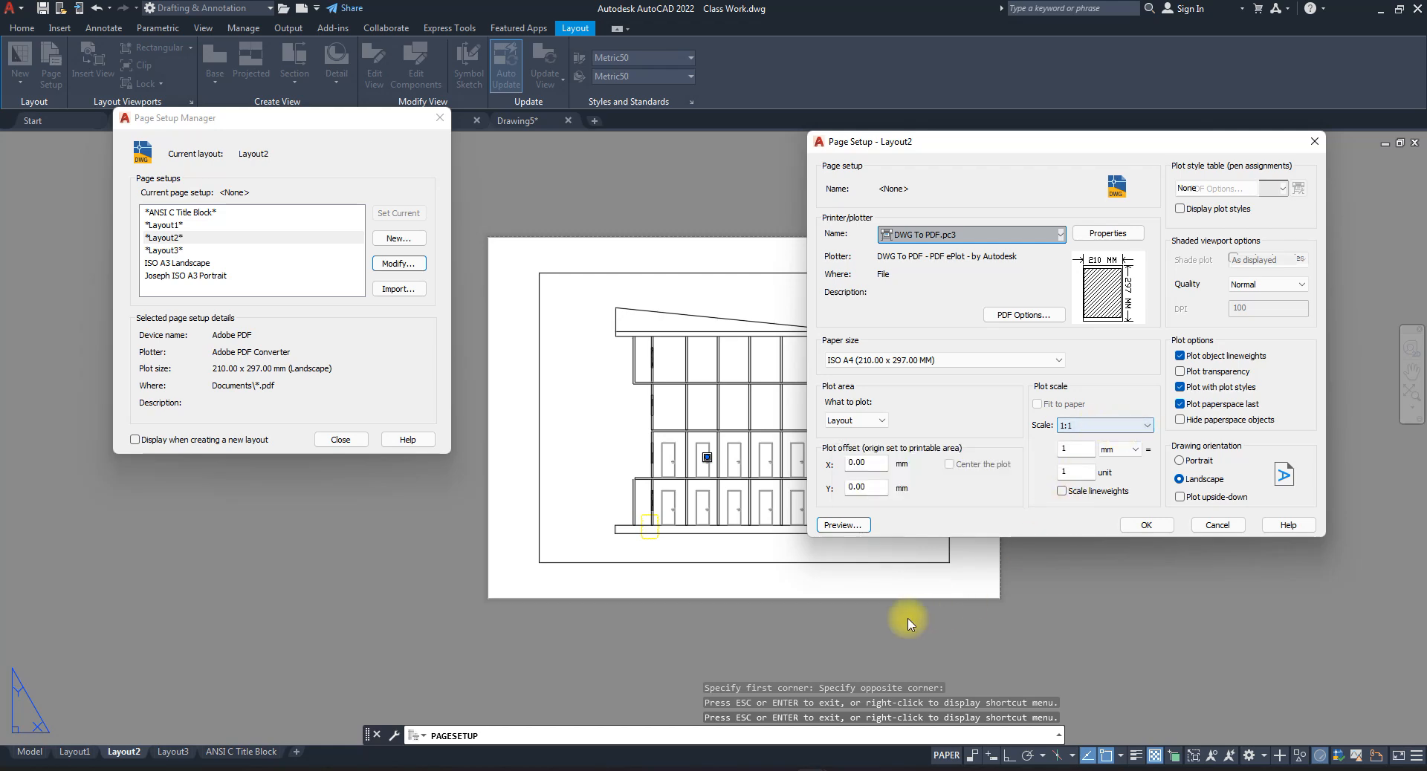
- Review the available plot scales for Layout2, leaving the scale at 1:1
click(1145, 432)
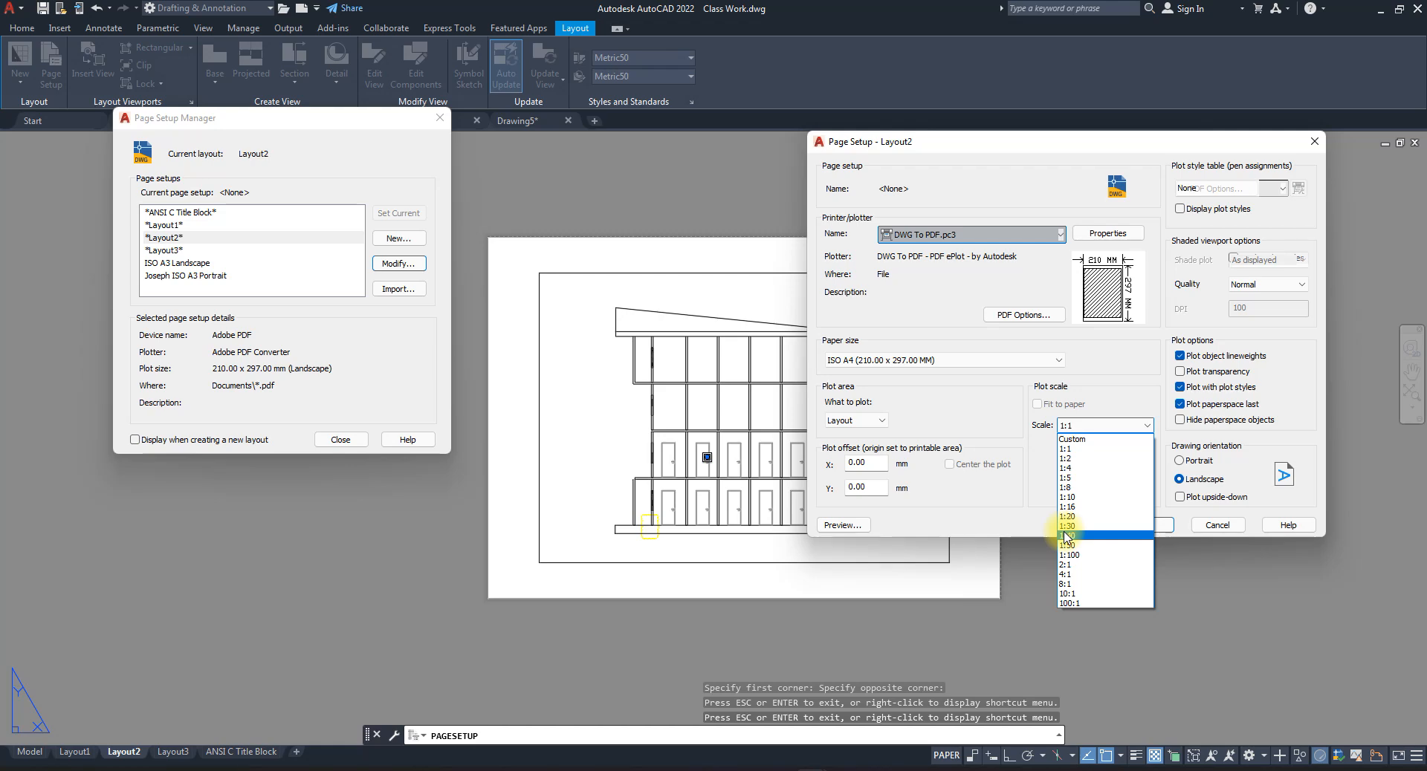
click(995, 420)
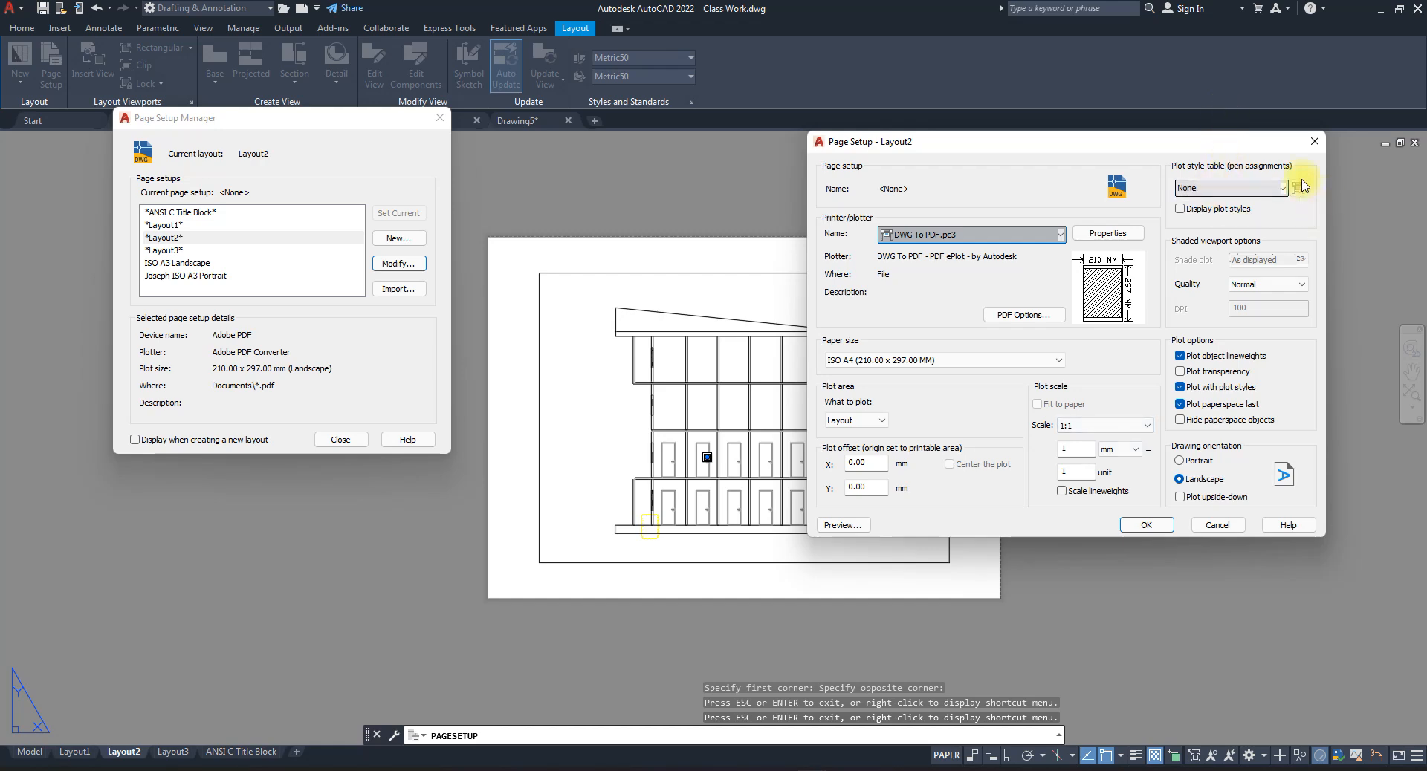
- Assign the monochrome.ctb plot style table to Layout2 and preview the plotted linework up close
click(1227, 191)
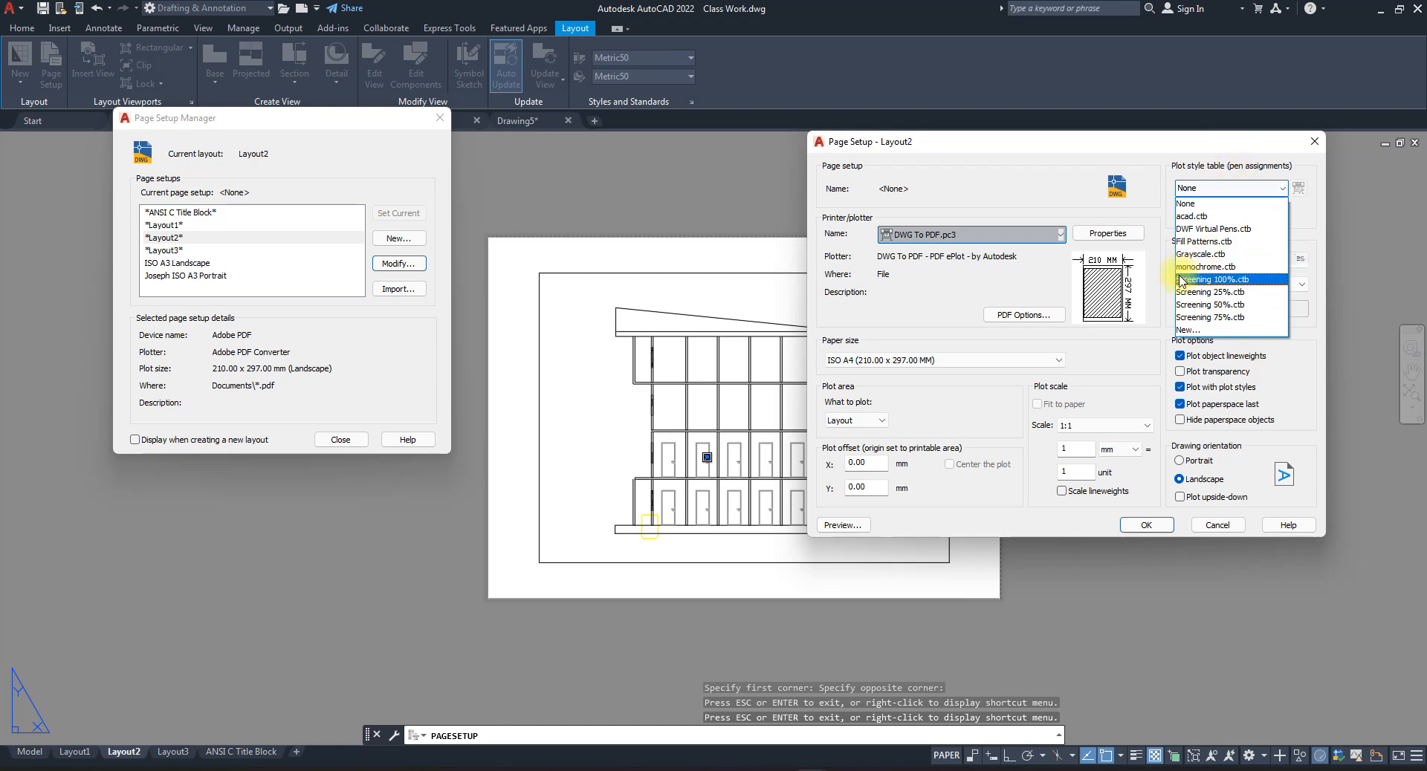
click(1200, 266)
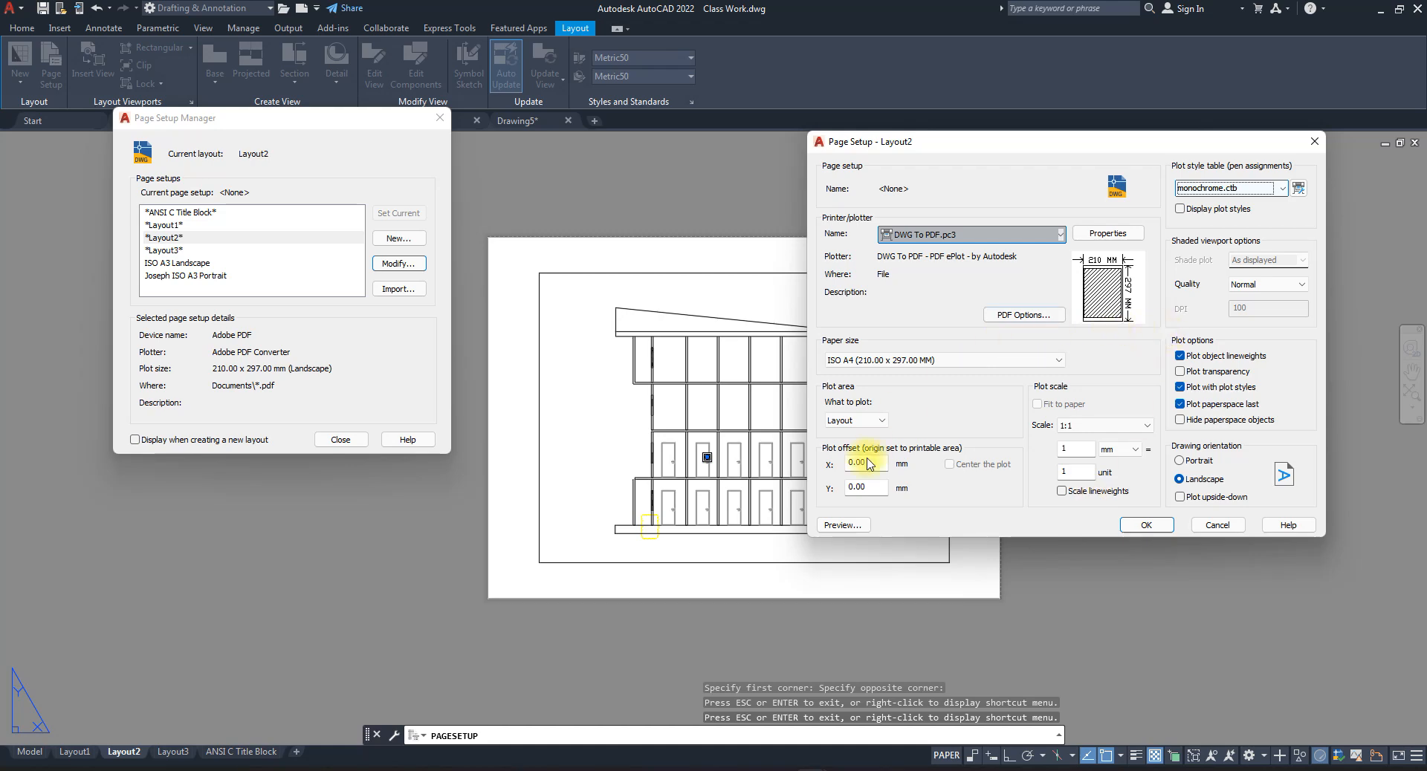
click(844, 525)
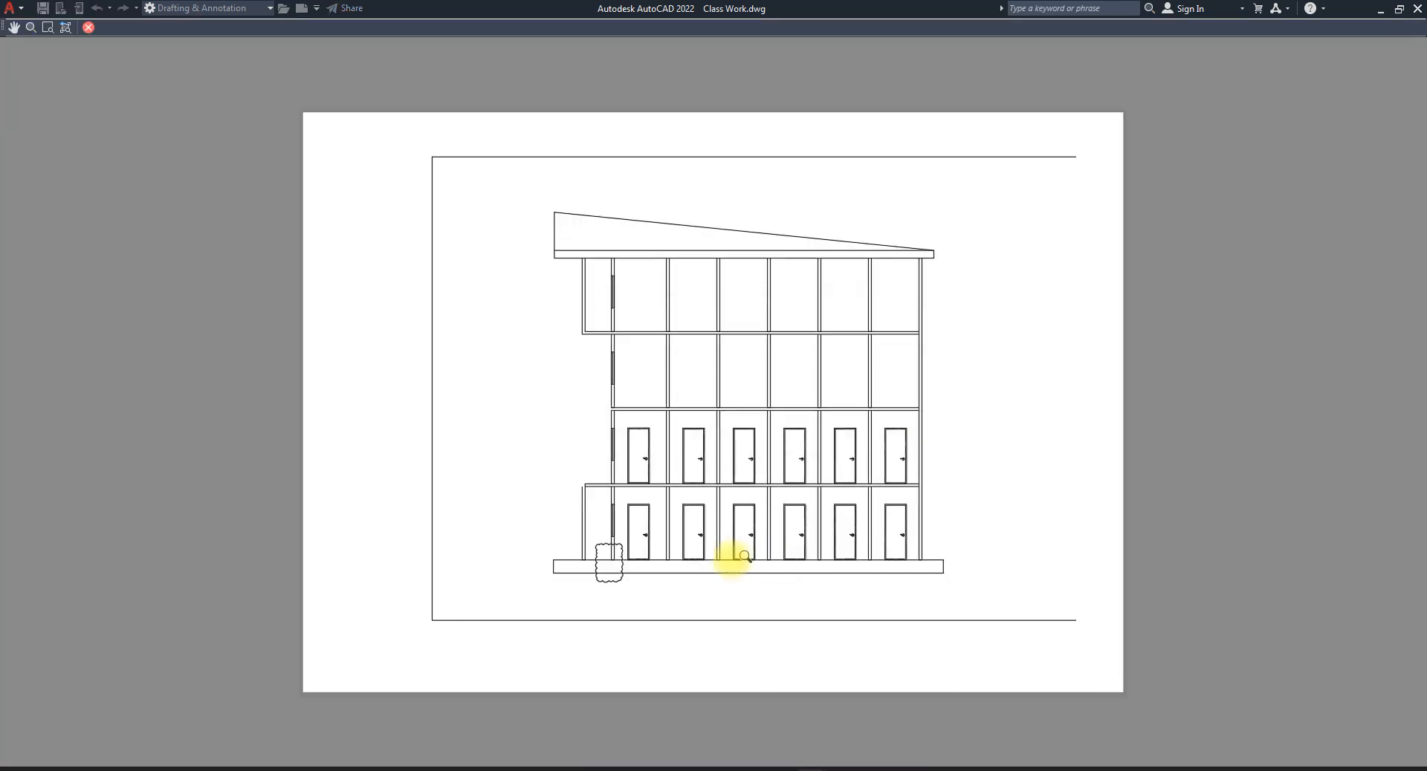
scroll(635, 468, up, 5)
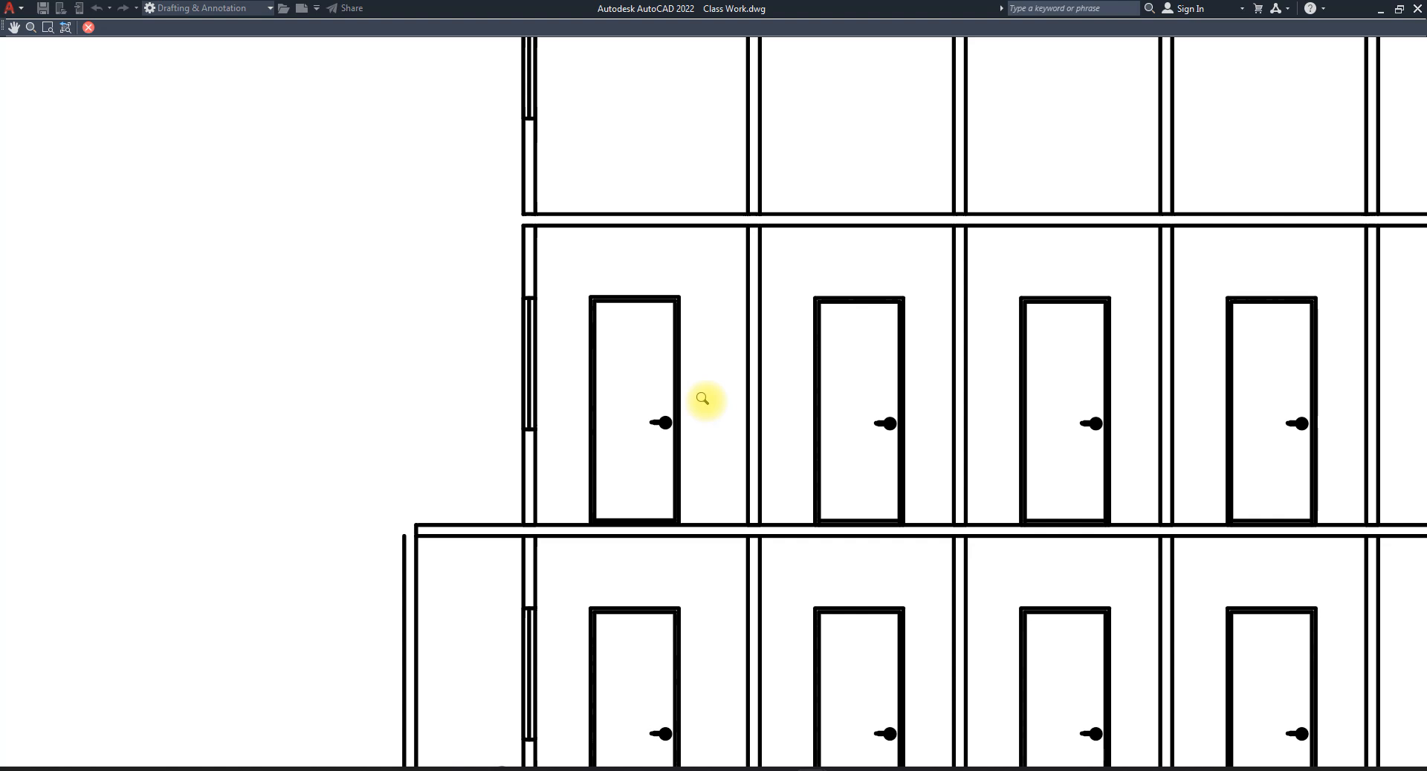
click(88, 28)
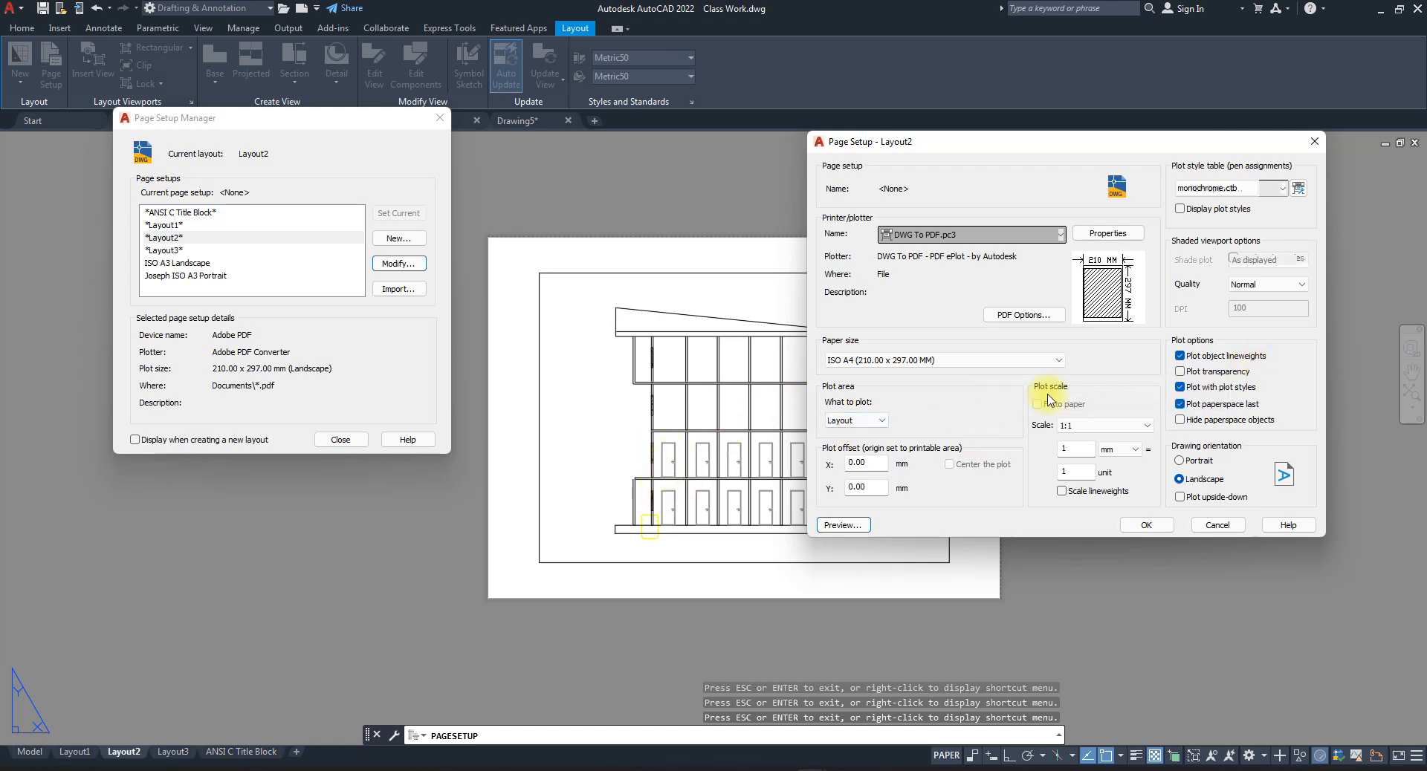
- Turn off plotting of object lineweights and inspect the building elevation's linework in the plot preview
click(1181, 357)
click(866, 525)
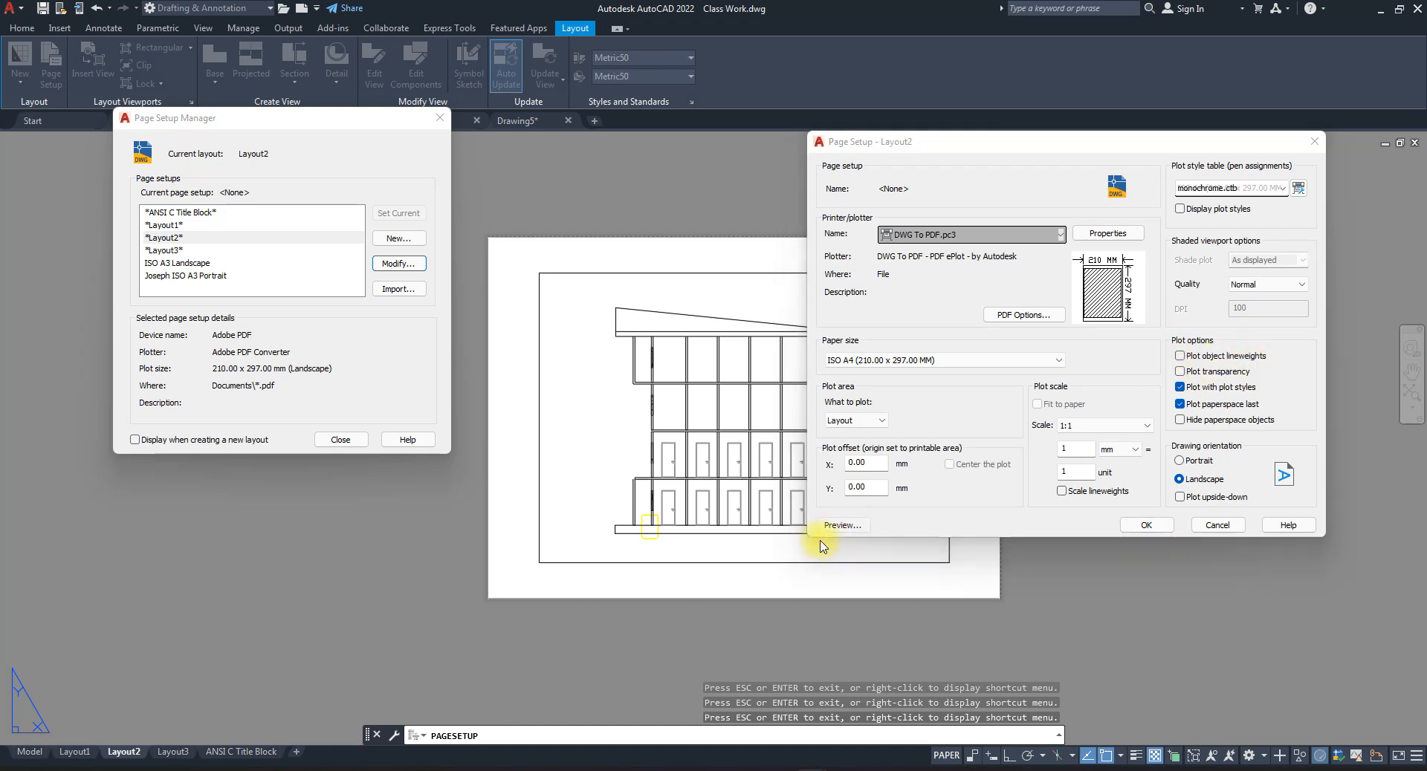
scroll(633, 456, up, 5)
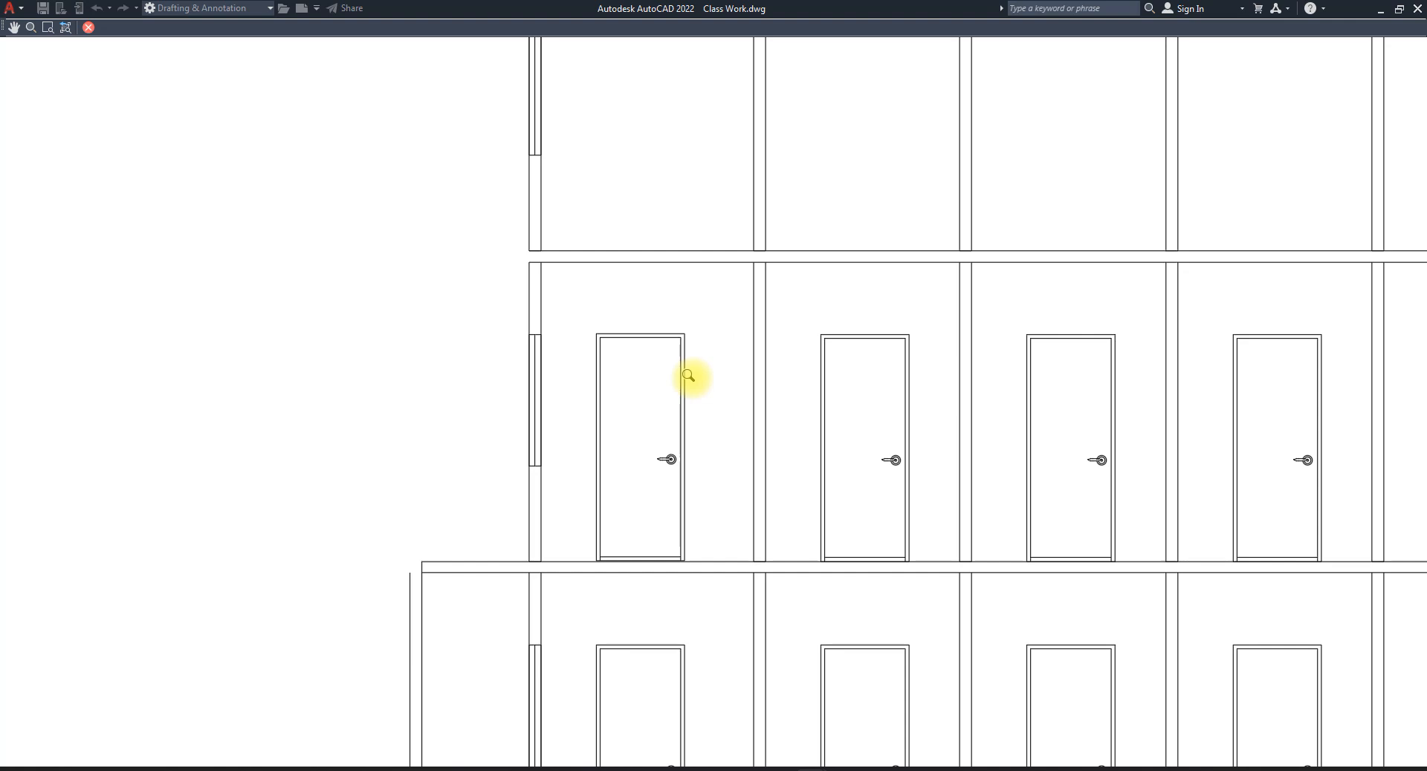
scroll(656, 389, down, 5)
scroll(657, 389, up, 5)
scroll(645, 385, down, 2)
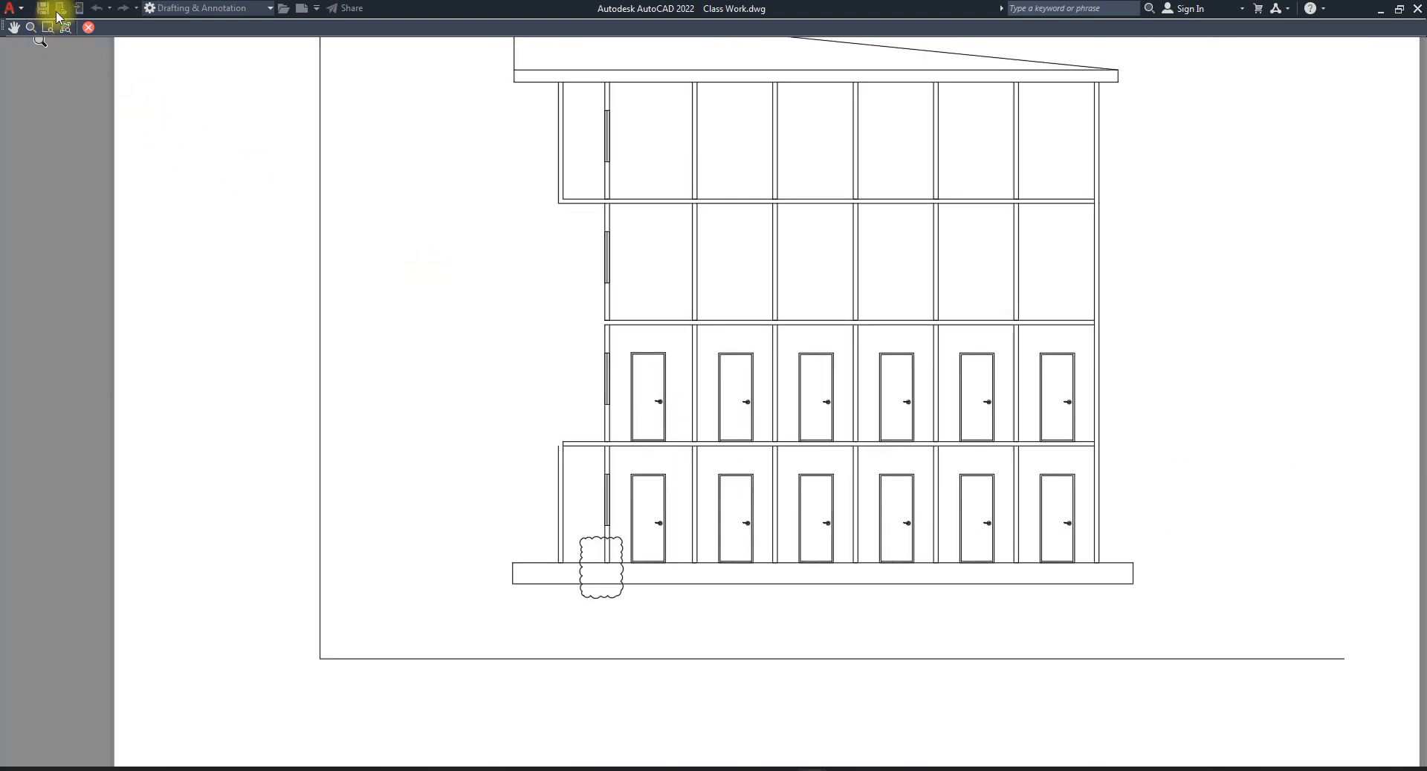
click(88, 27)
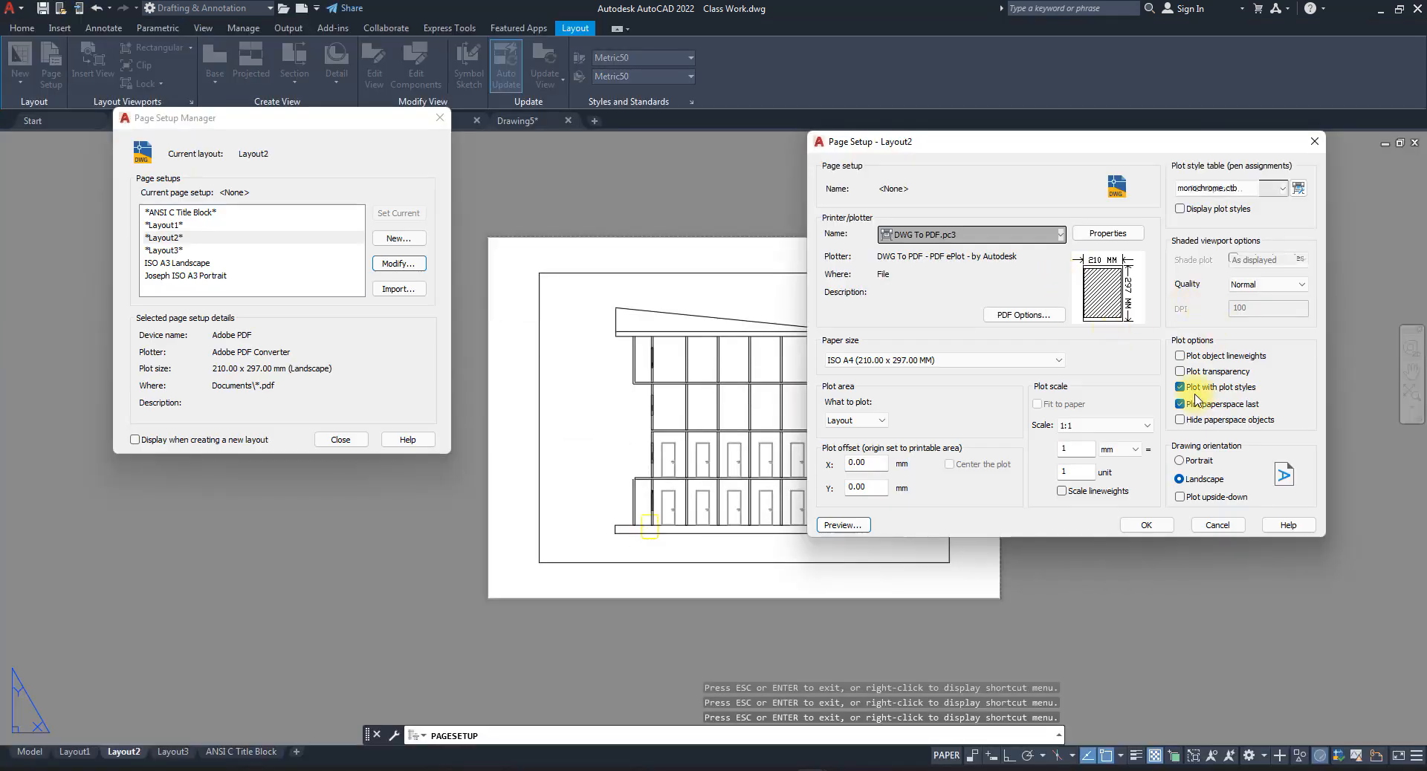
- Turn plotting of object lineweights back on and check the door and wall lines in the plot preview
click(1181, 356)
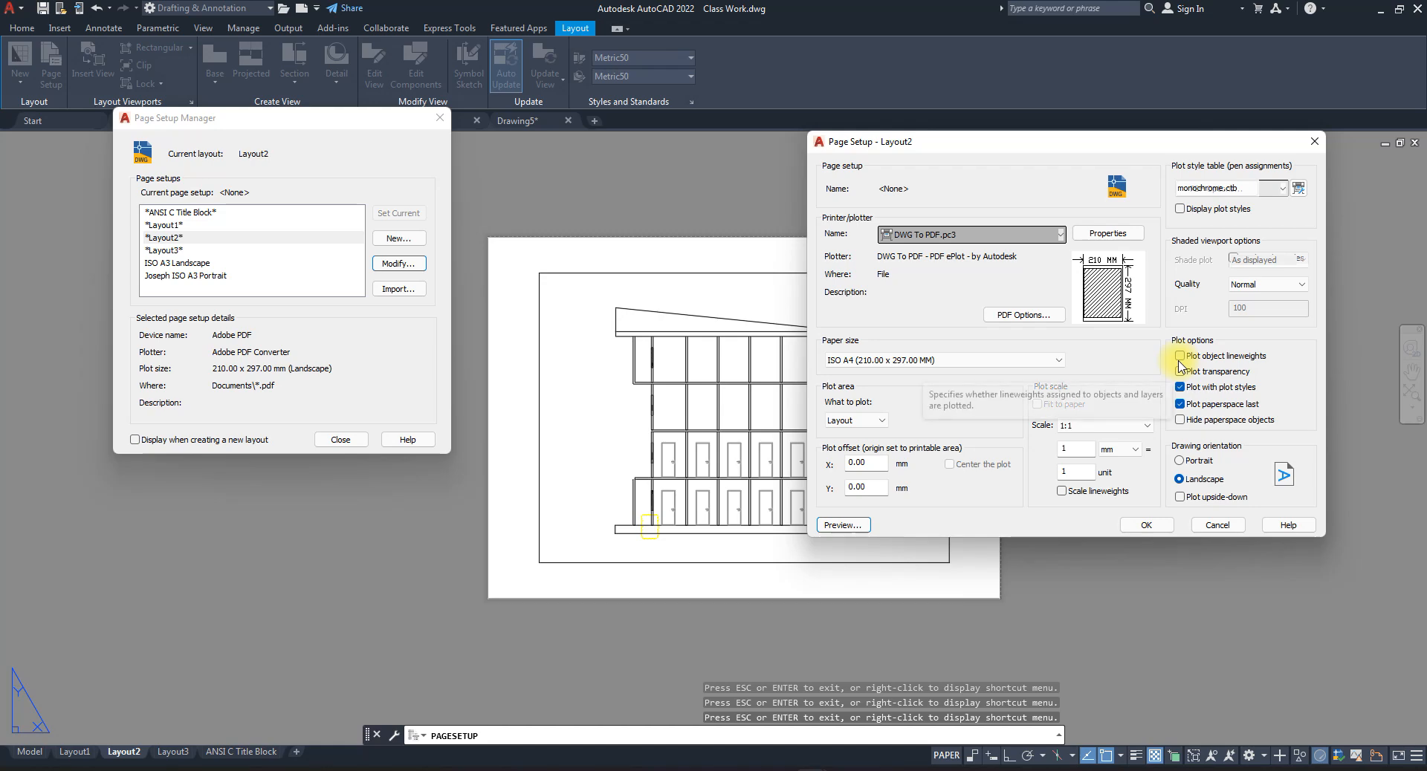
click(843, 524)
scroll(652, 468, up, 5)
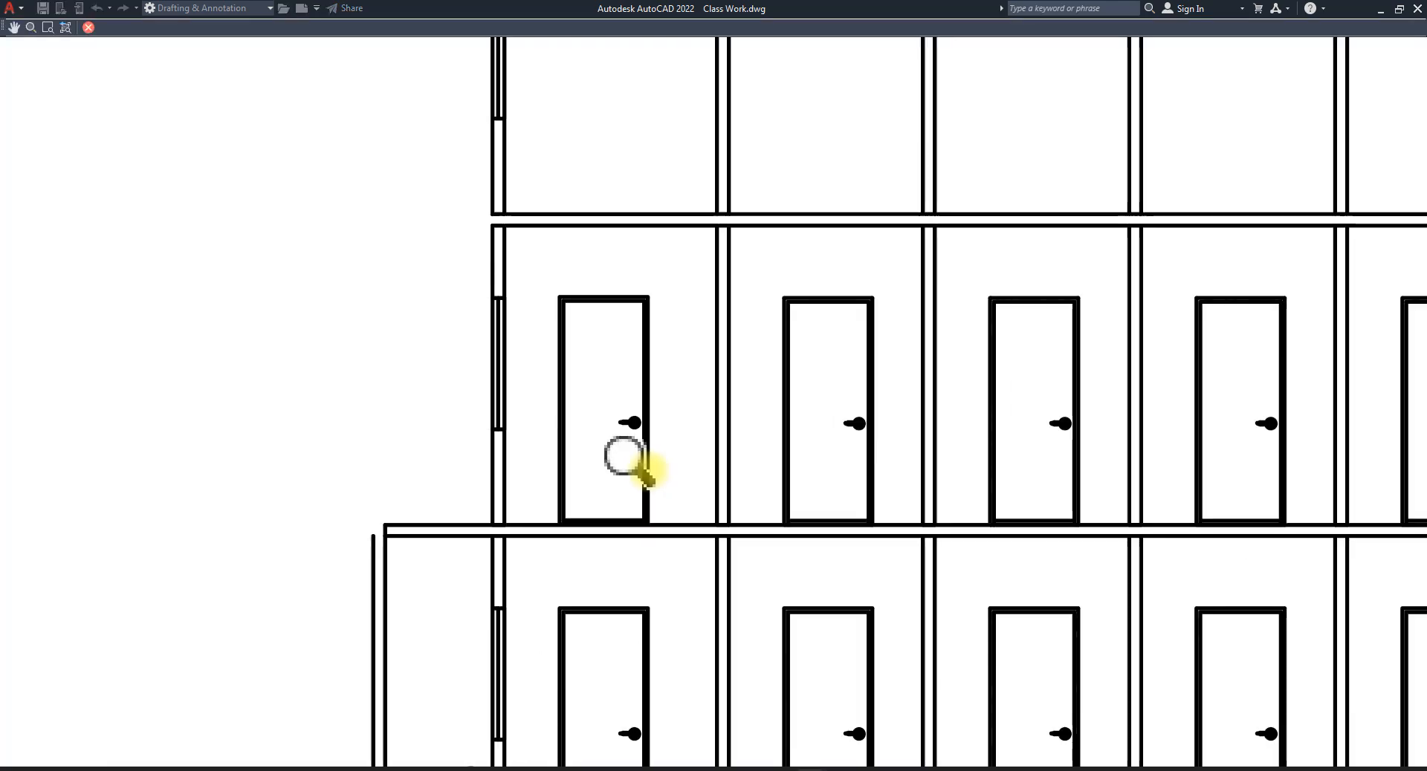
scroll(631, 438, down, 8)
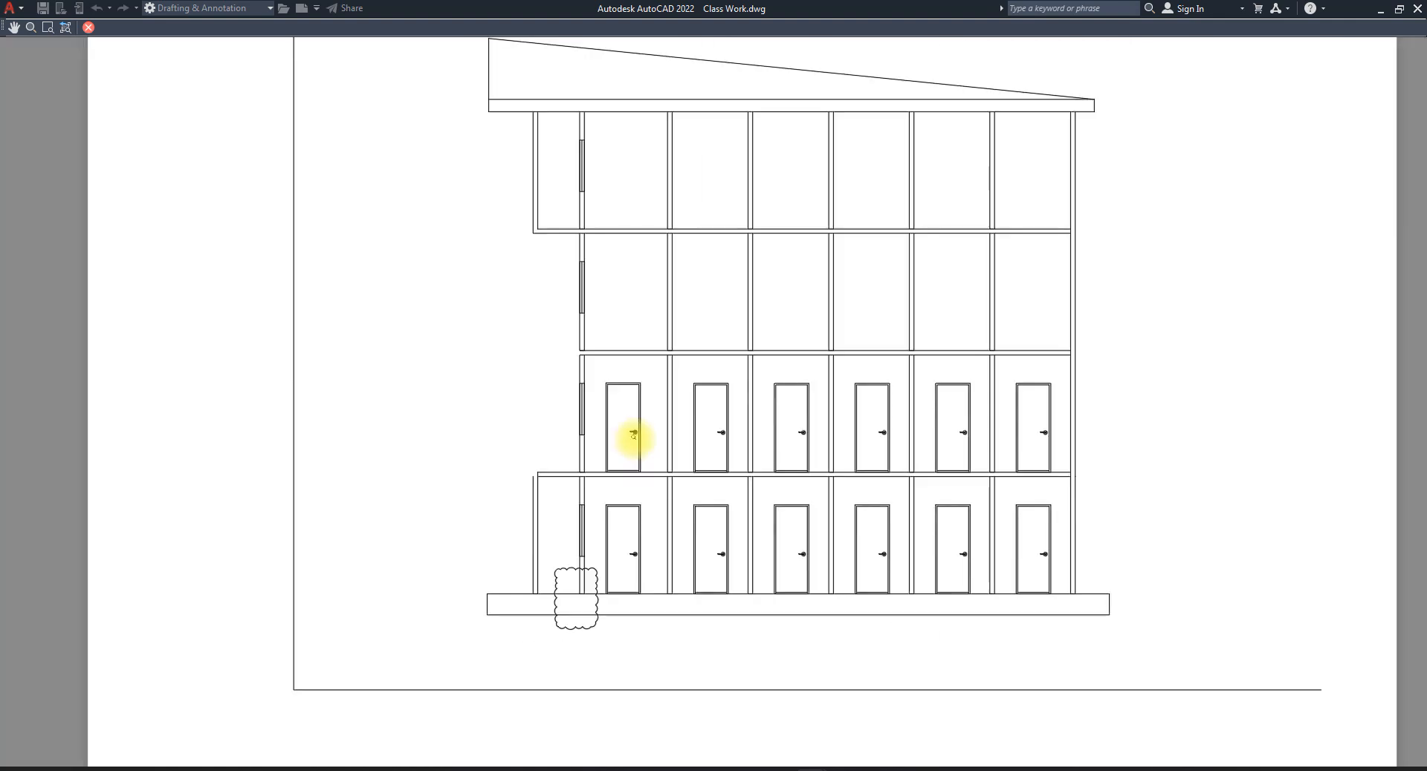
click(89, 27)
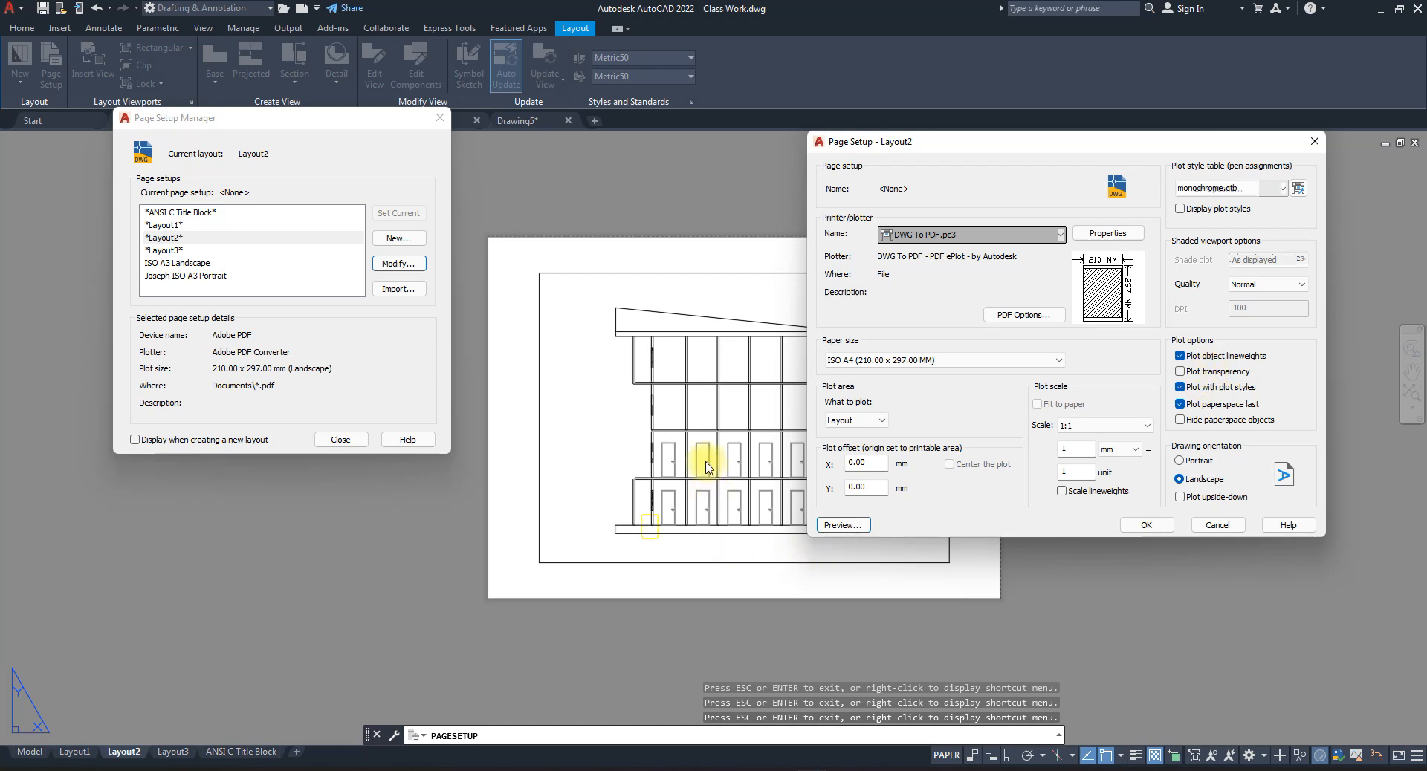
- Enable plot transparency for Layout2 and preview the elevation
click(1179, 373)
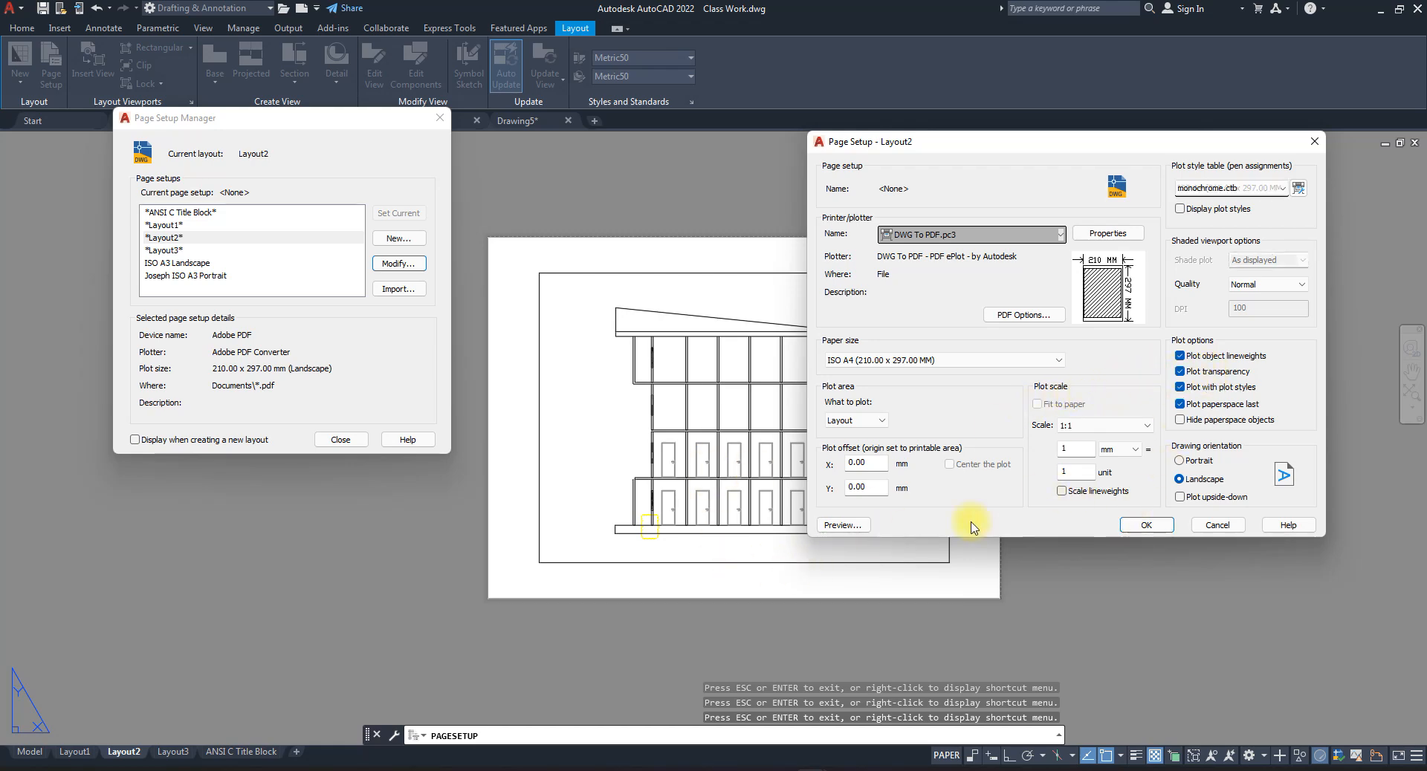
click(865, 526)
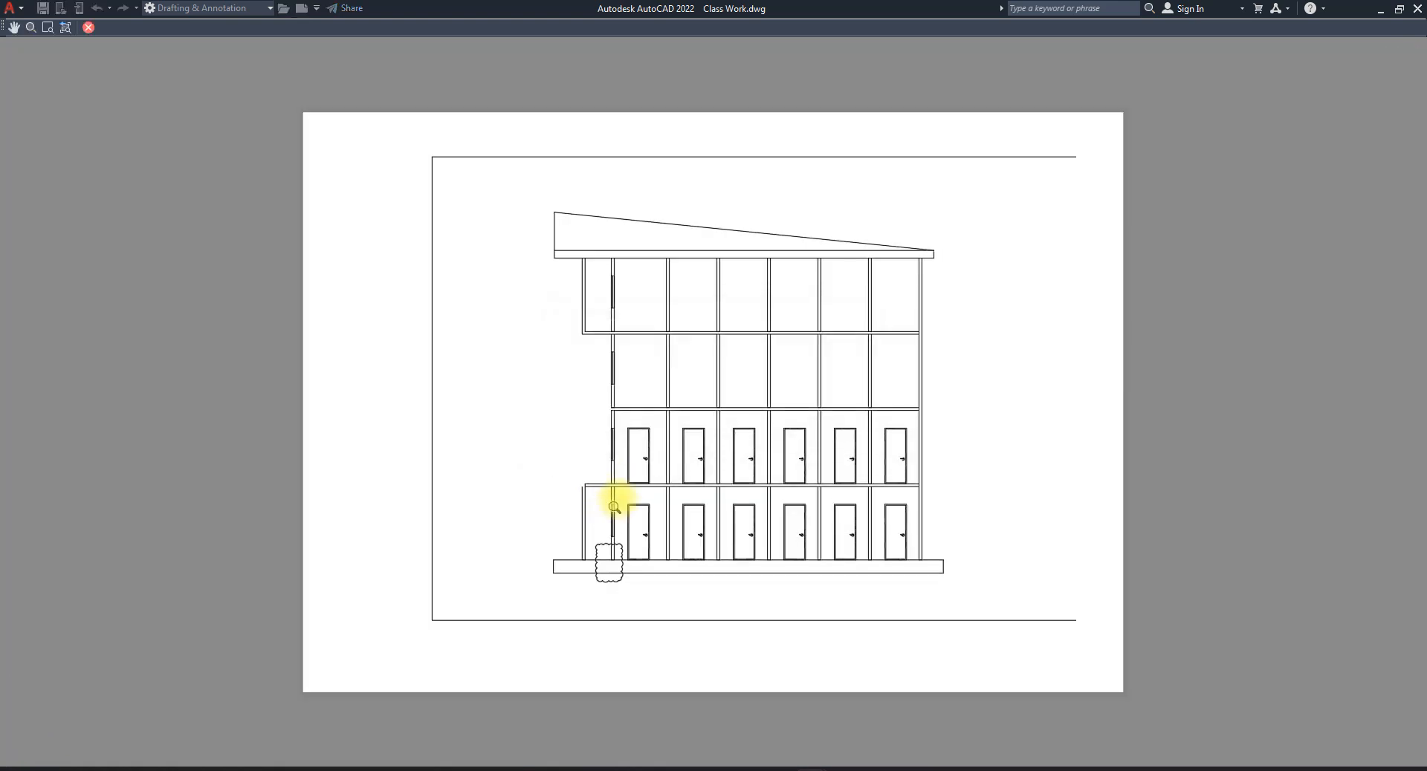
scroll(631, 455, up, 5)
scroll(631, 468, down, 7)
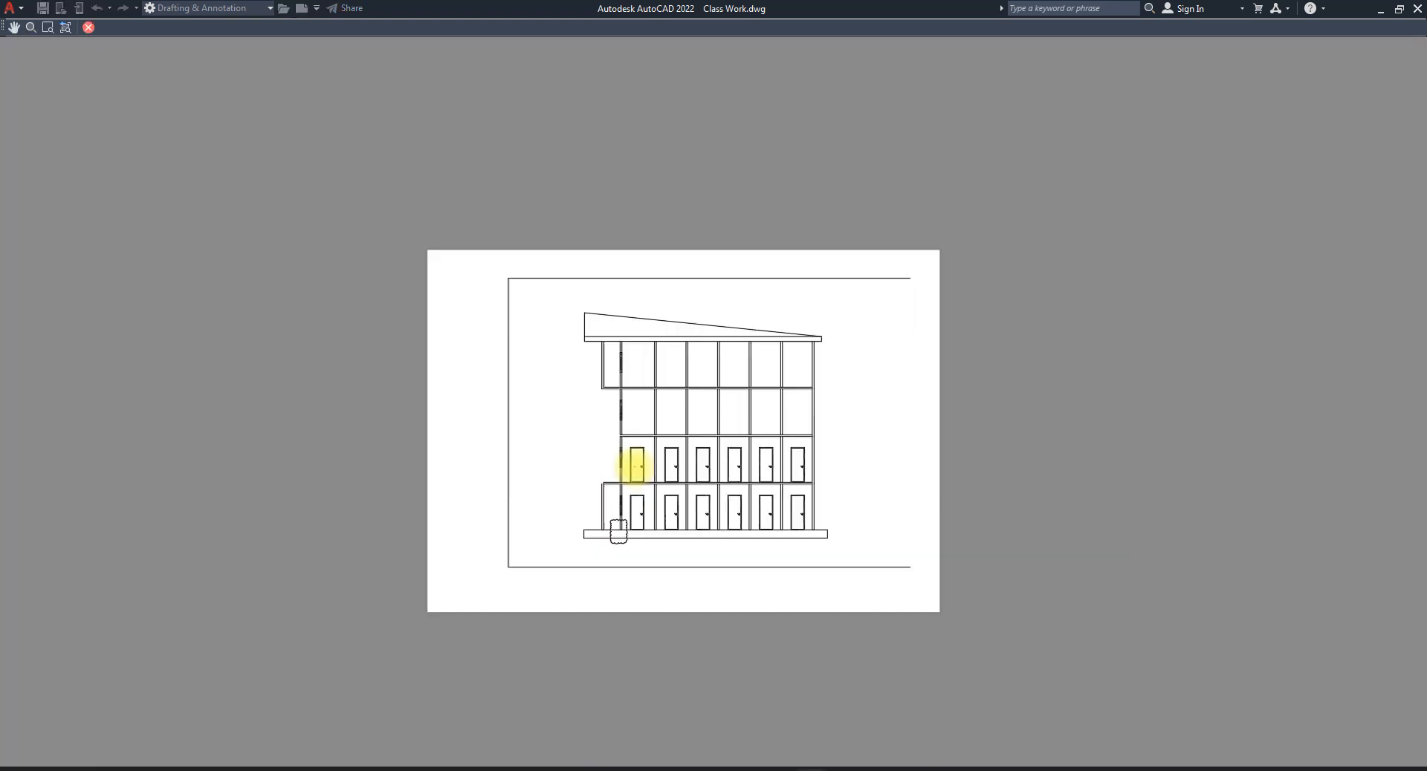
click(89, 27)
- Disable plotting of object lineweights while leaving plot transparency on, and preview the elevation
click(1179, 356)
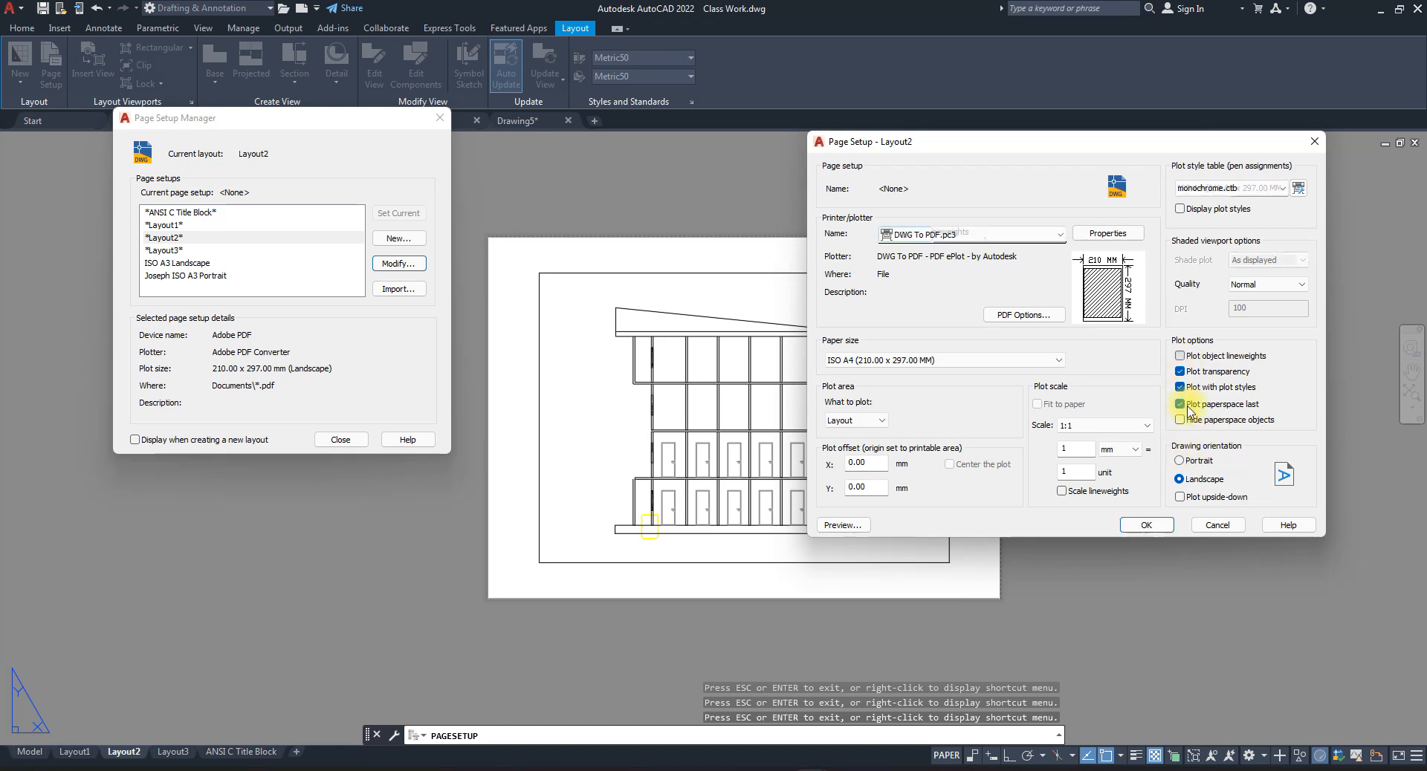
click(854, 528)
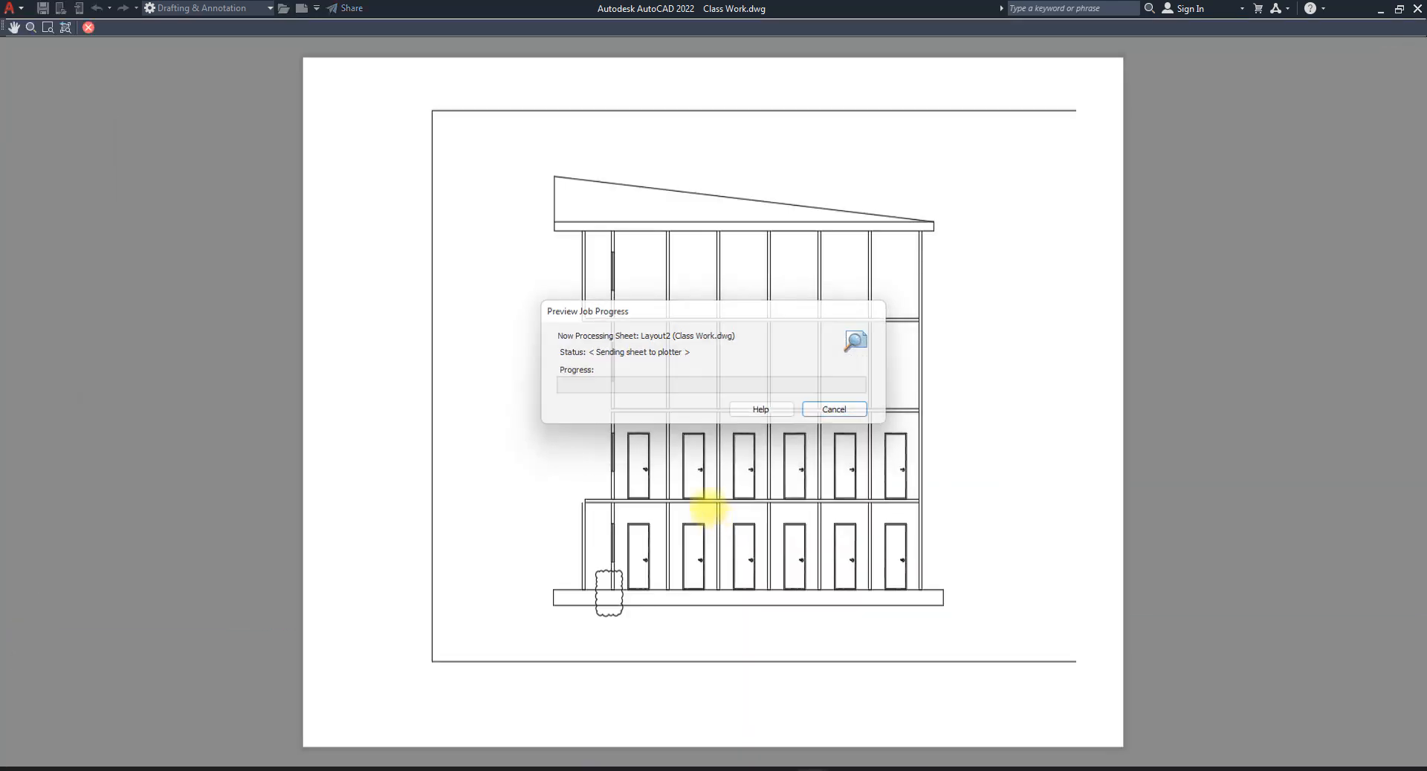
scroll(641, 452, up, 5)
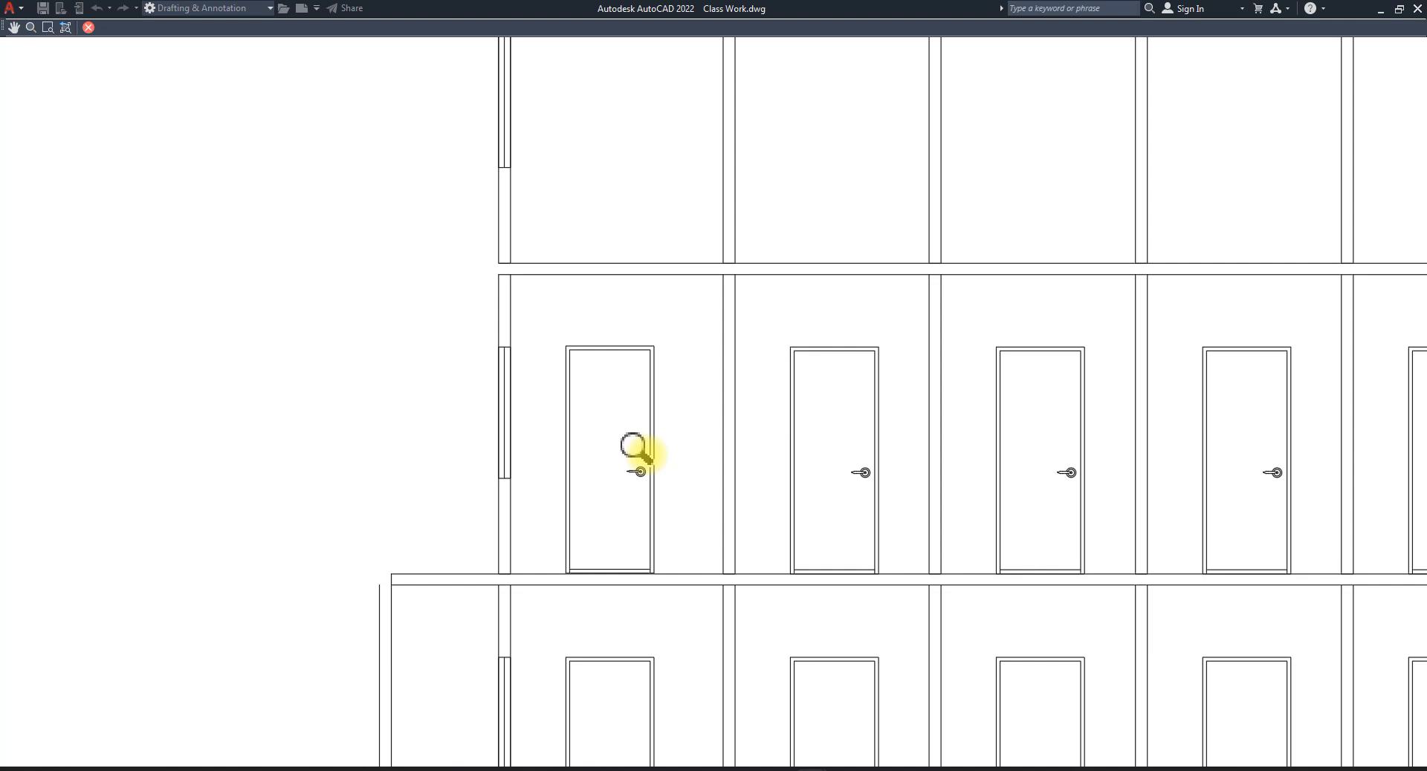
scroll(649, 417, down, 5)
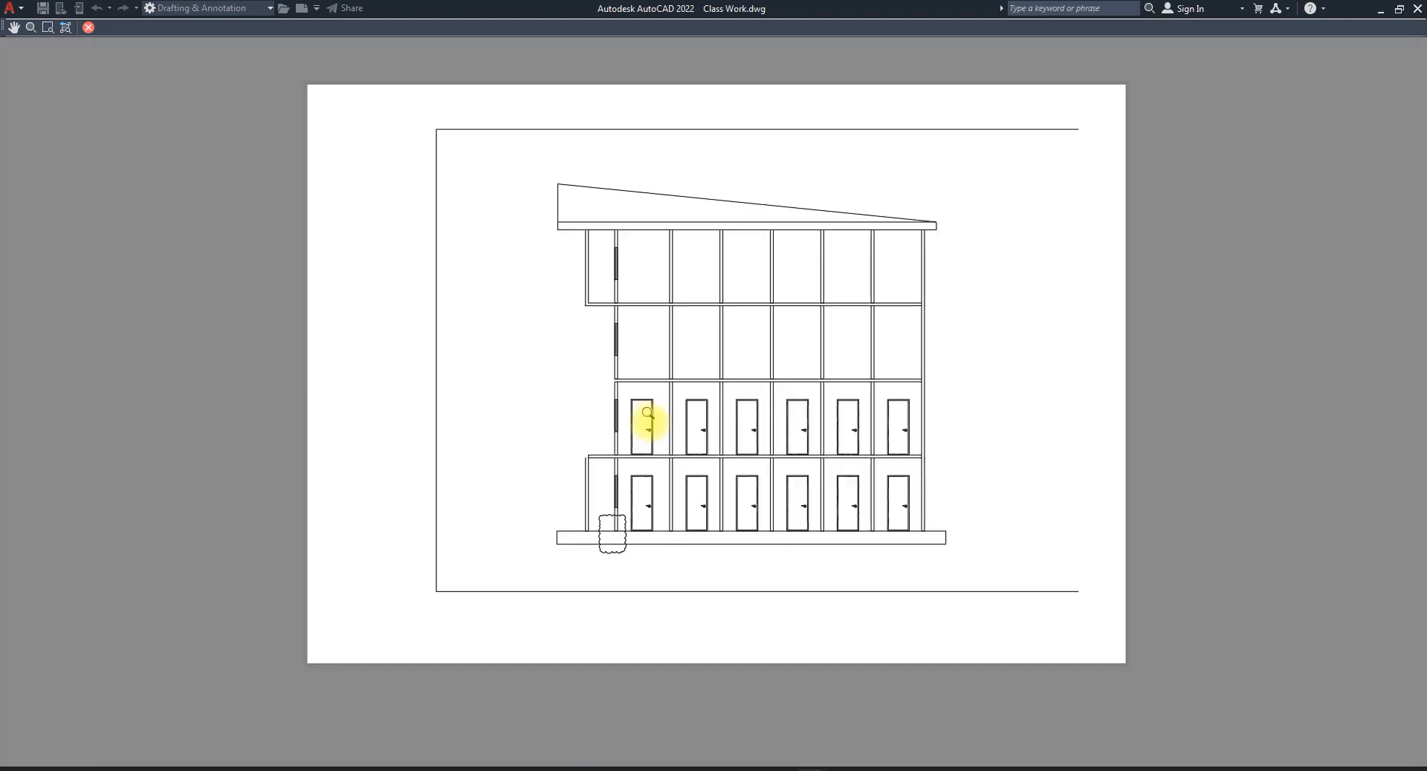
click(90, 28)
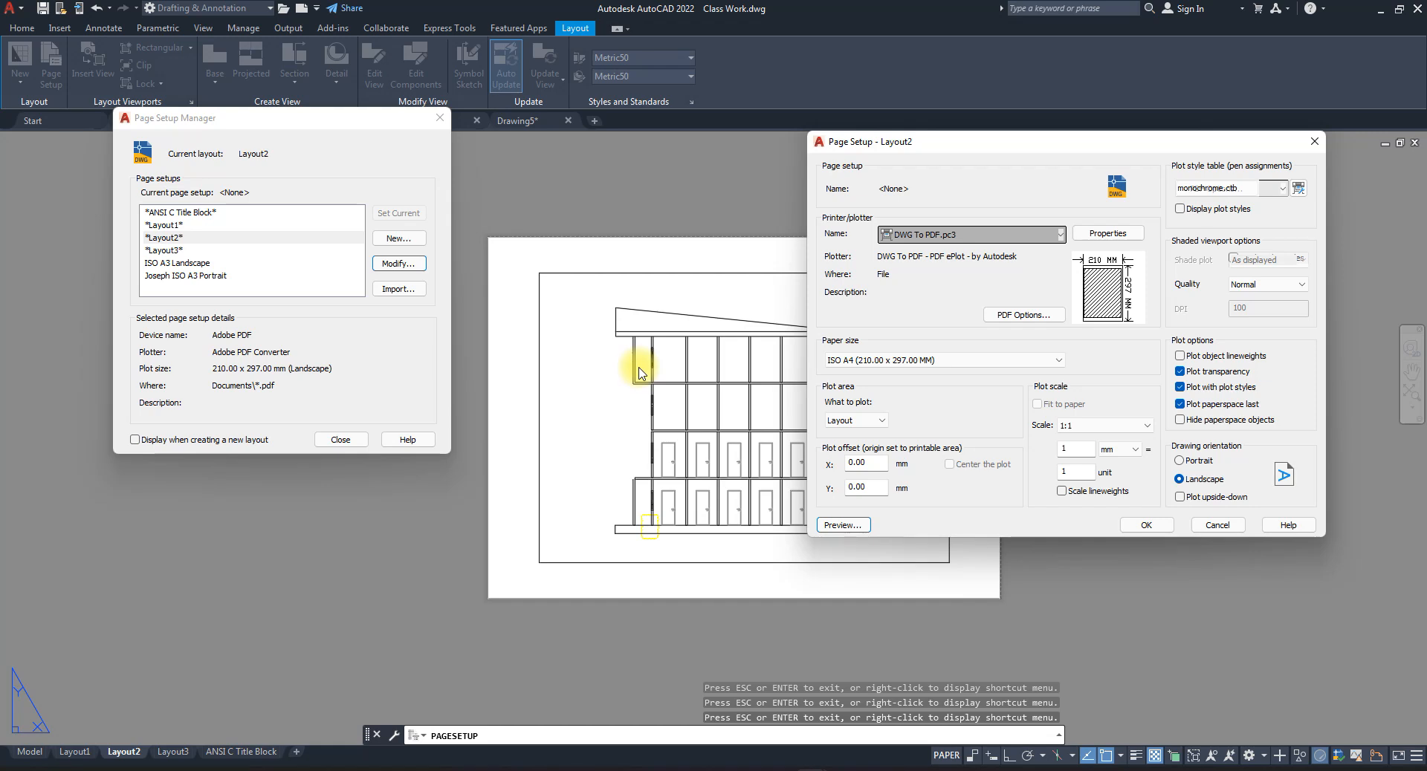
- Disable plot transparency and preview the full Layout2 sheet
click(1180, 373)
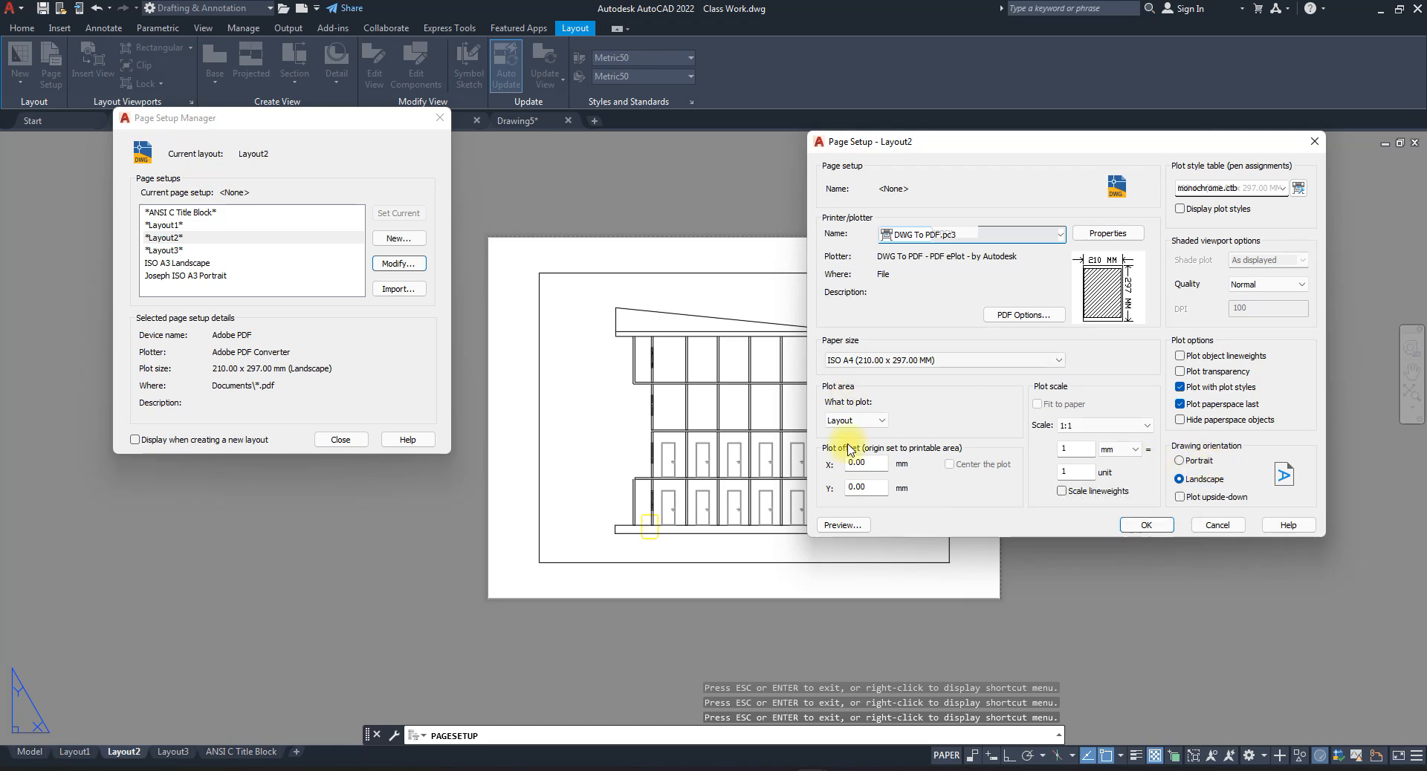
click(843, 525)
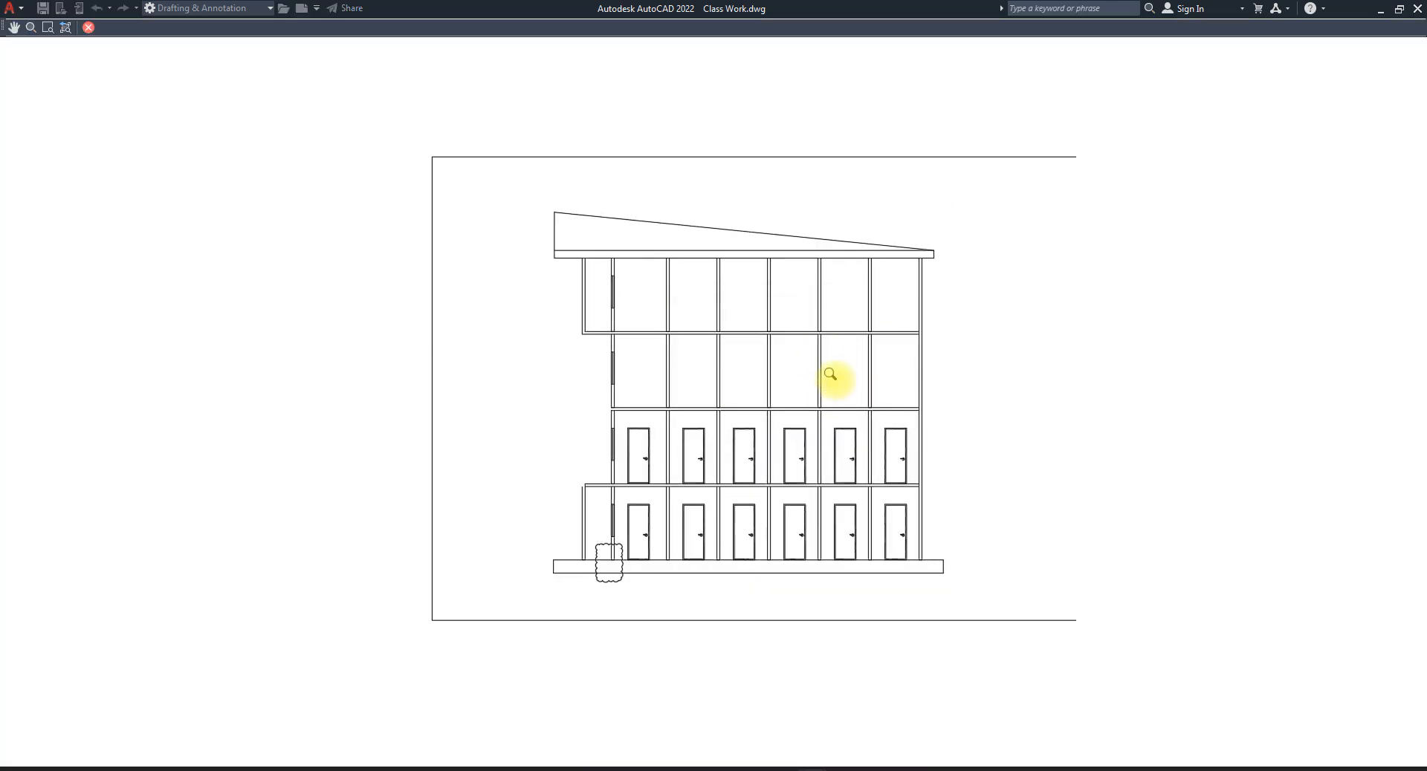
scroll(786, 360, down, 2)
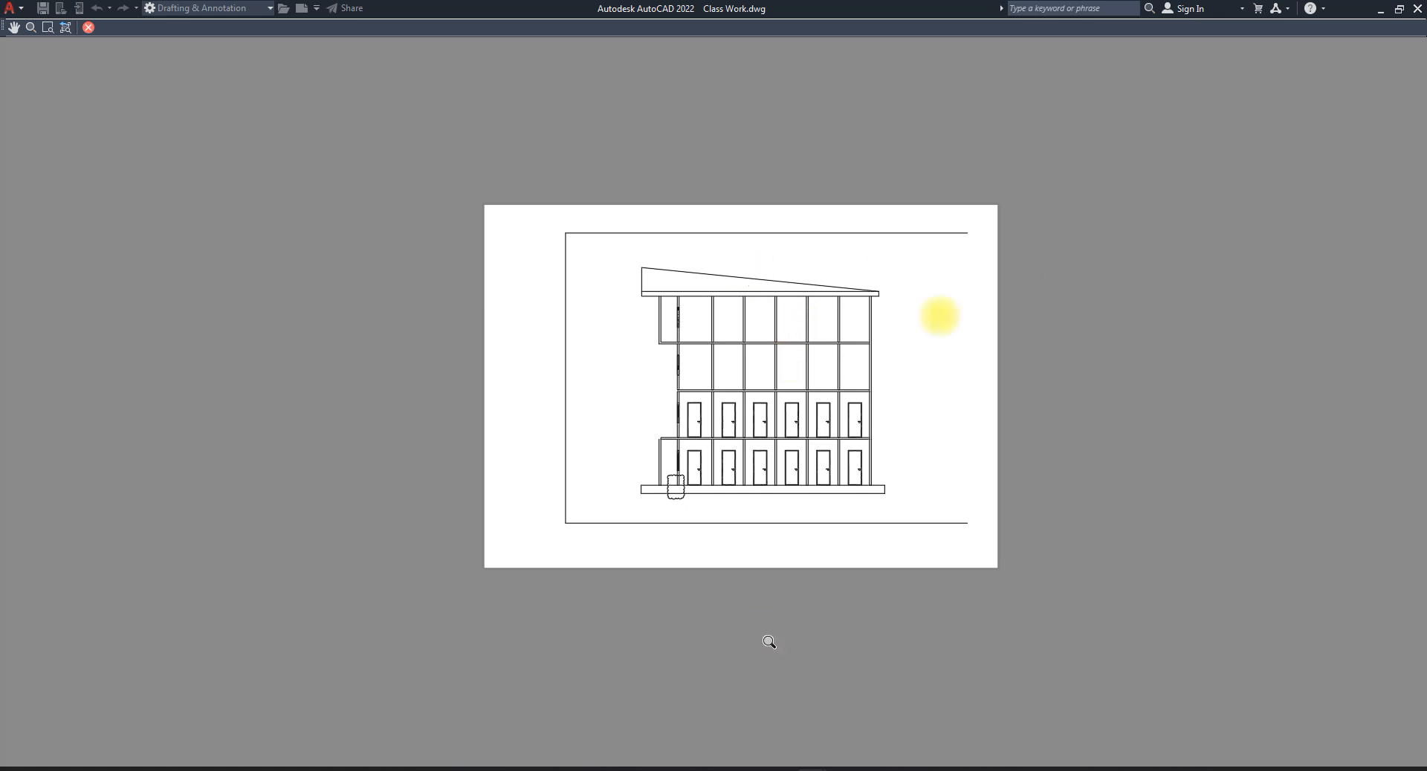
click(88, 27)
- Set the drawing orientation to Portrait and preview how the elevation sits on the sheet
click(1180, 461)
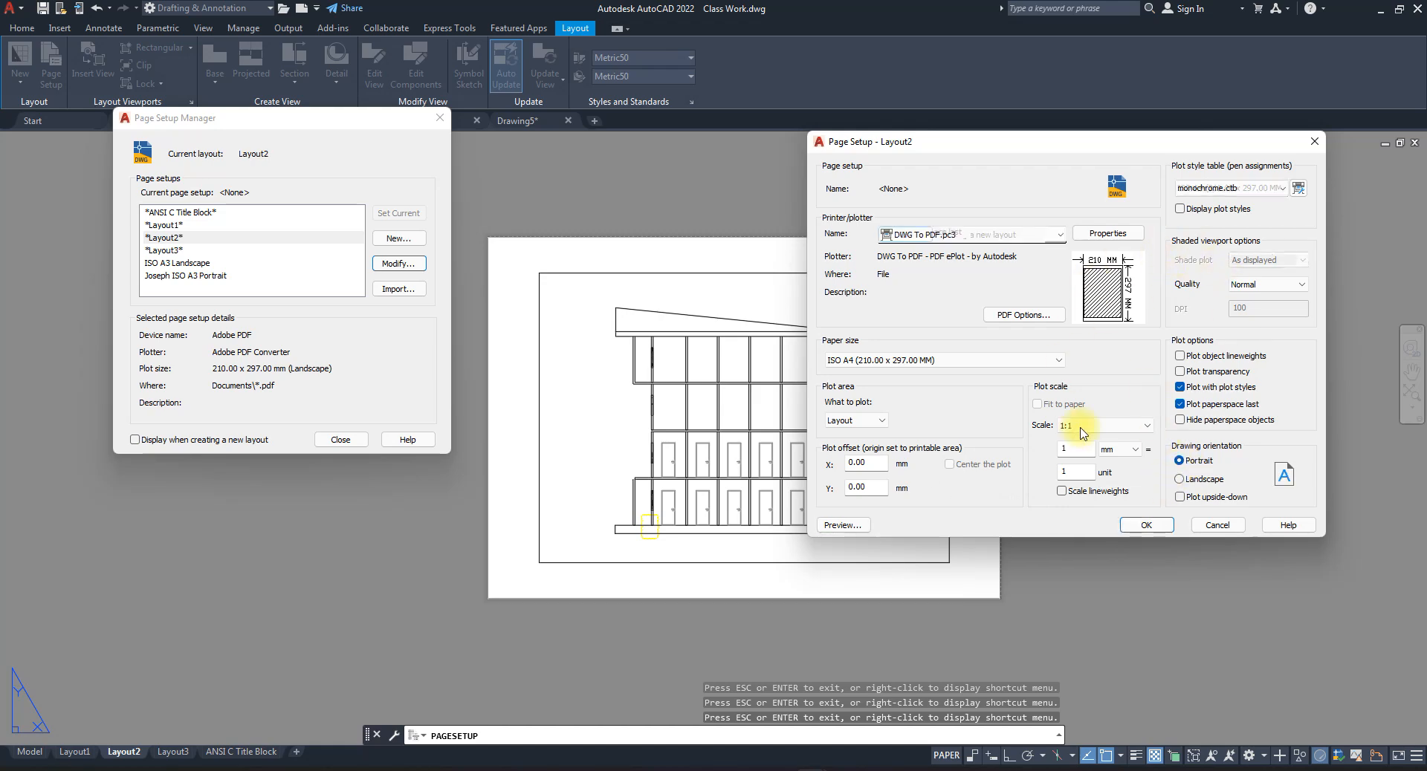
click(842, 524)
scroll(750, 416, down, 2)
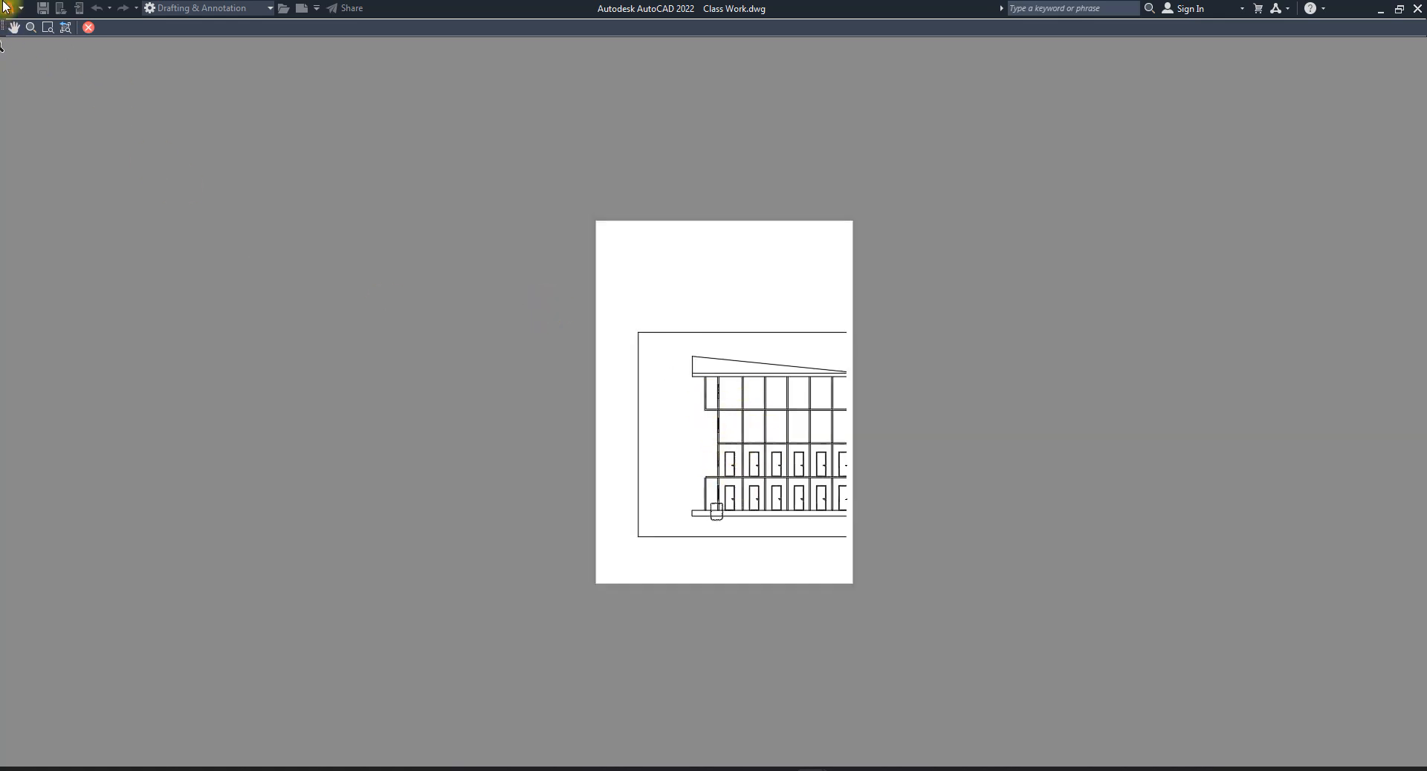
click(87, 32)
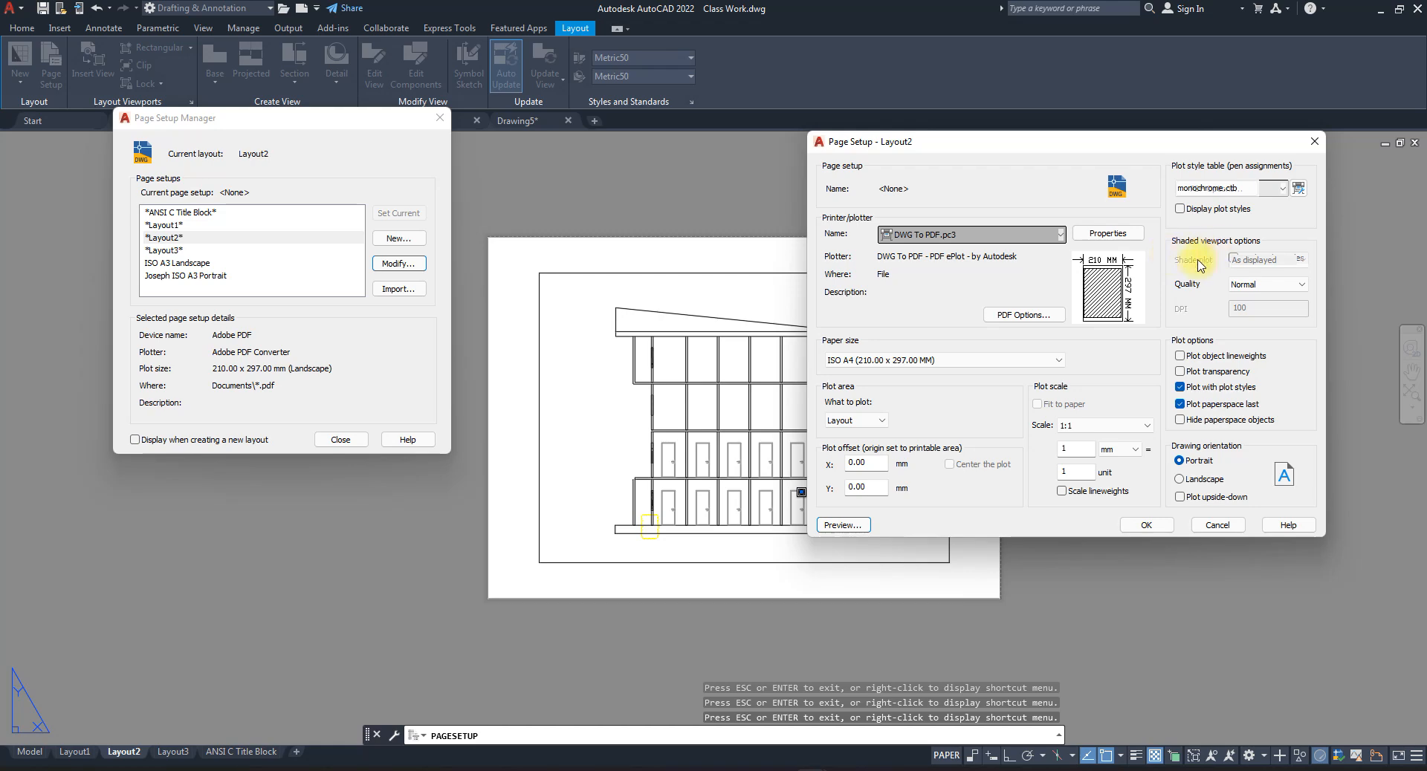
- Review the shaded viewport quality options, set the quality to Draft, and preview the plot
click(1302, 284)
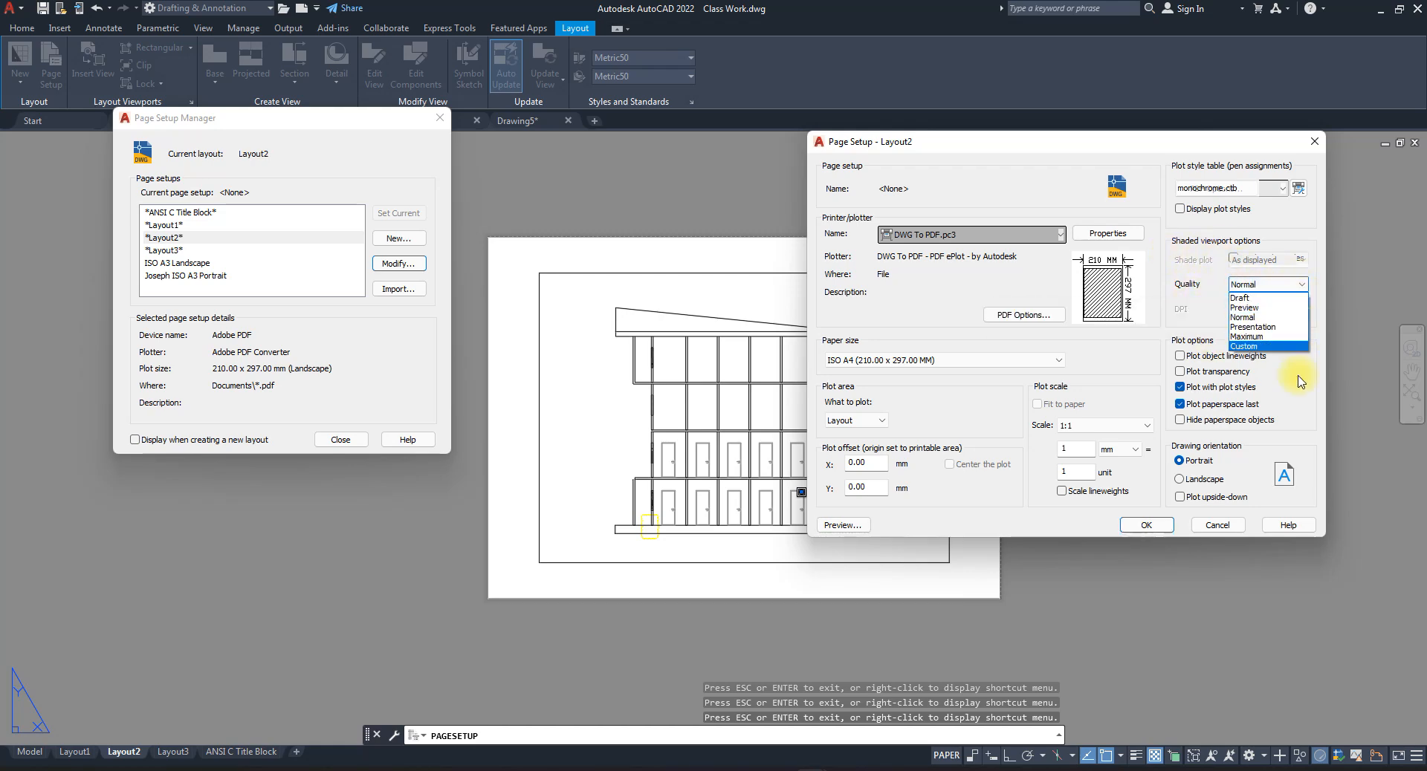
click(1176, 280)
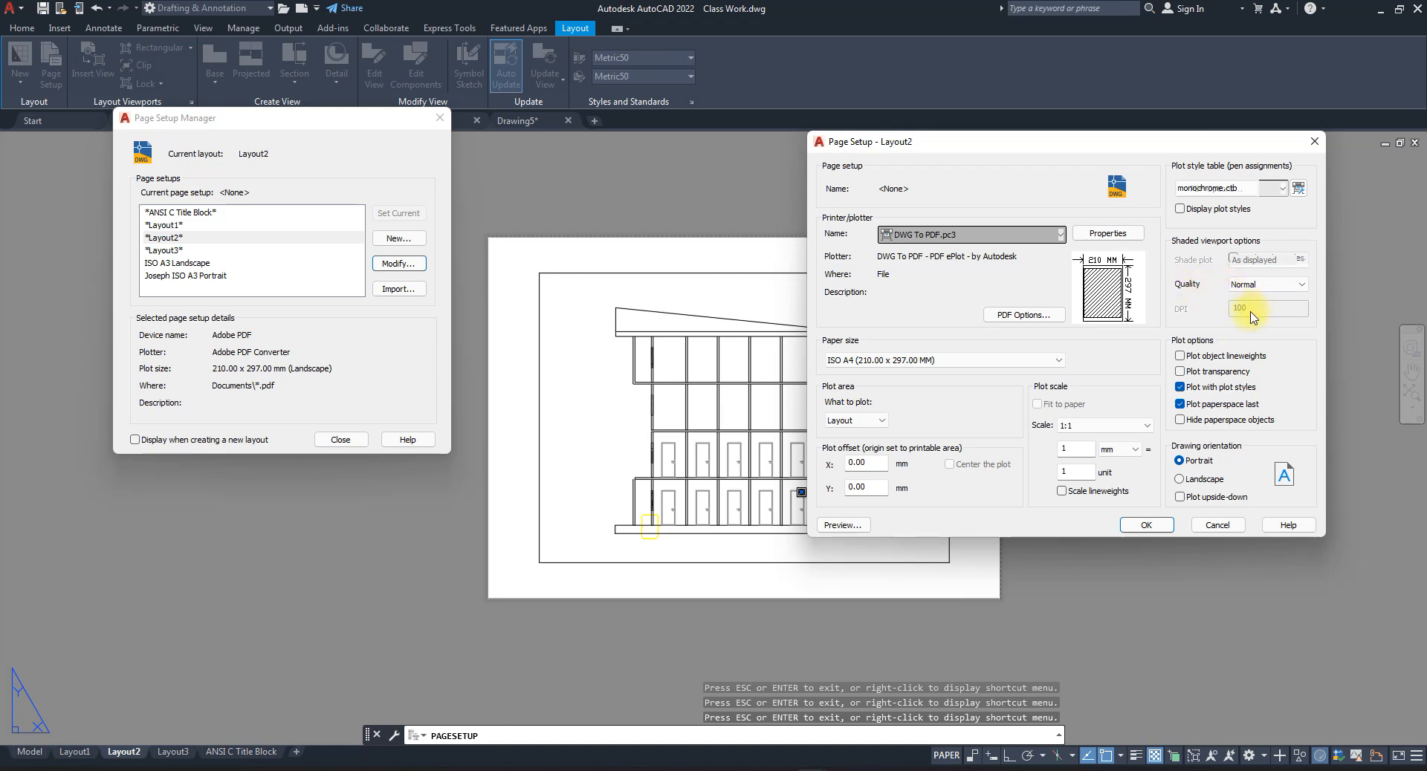
click(1266, 286)
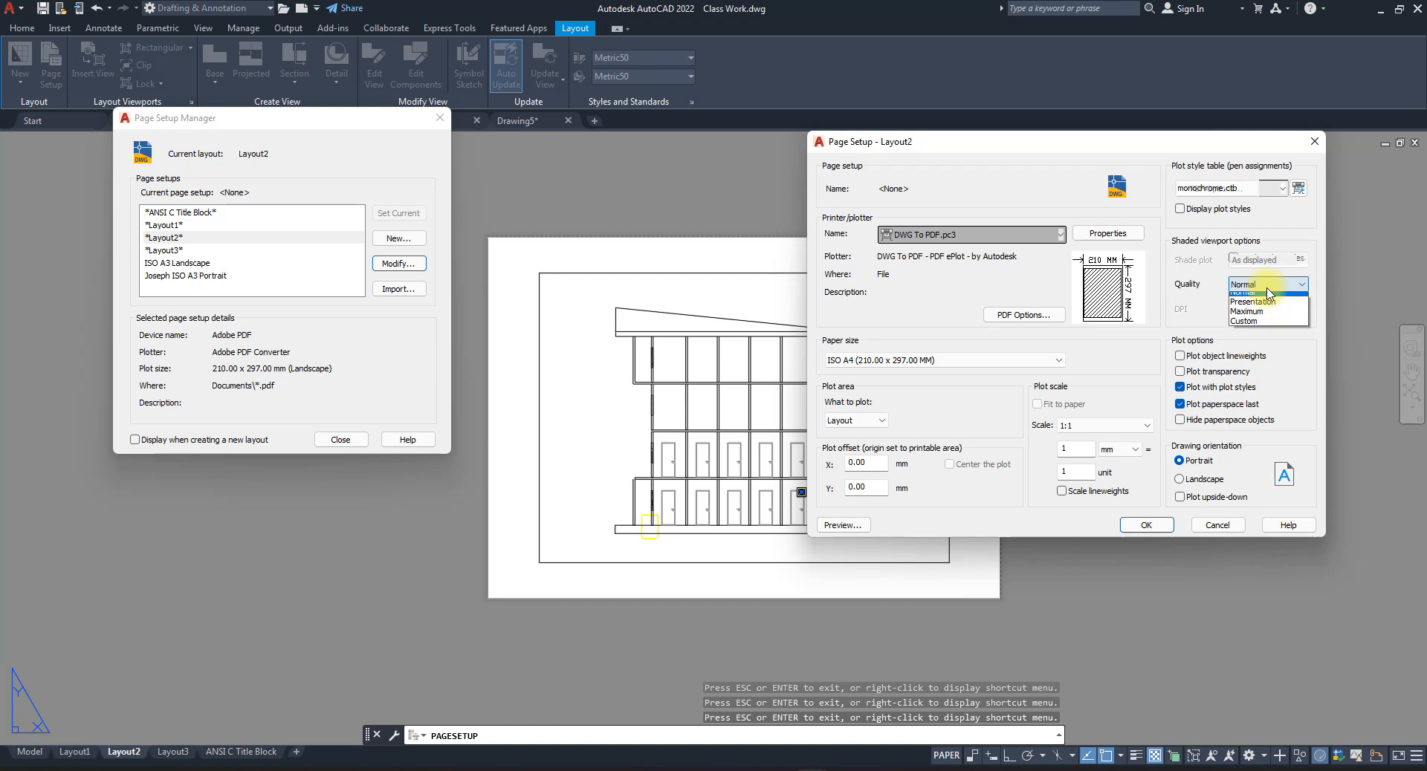
click(1253, 297)
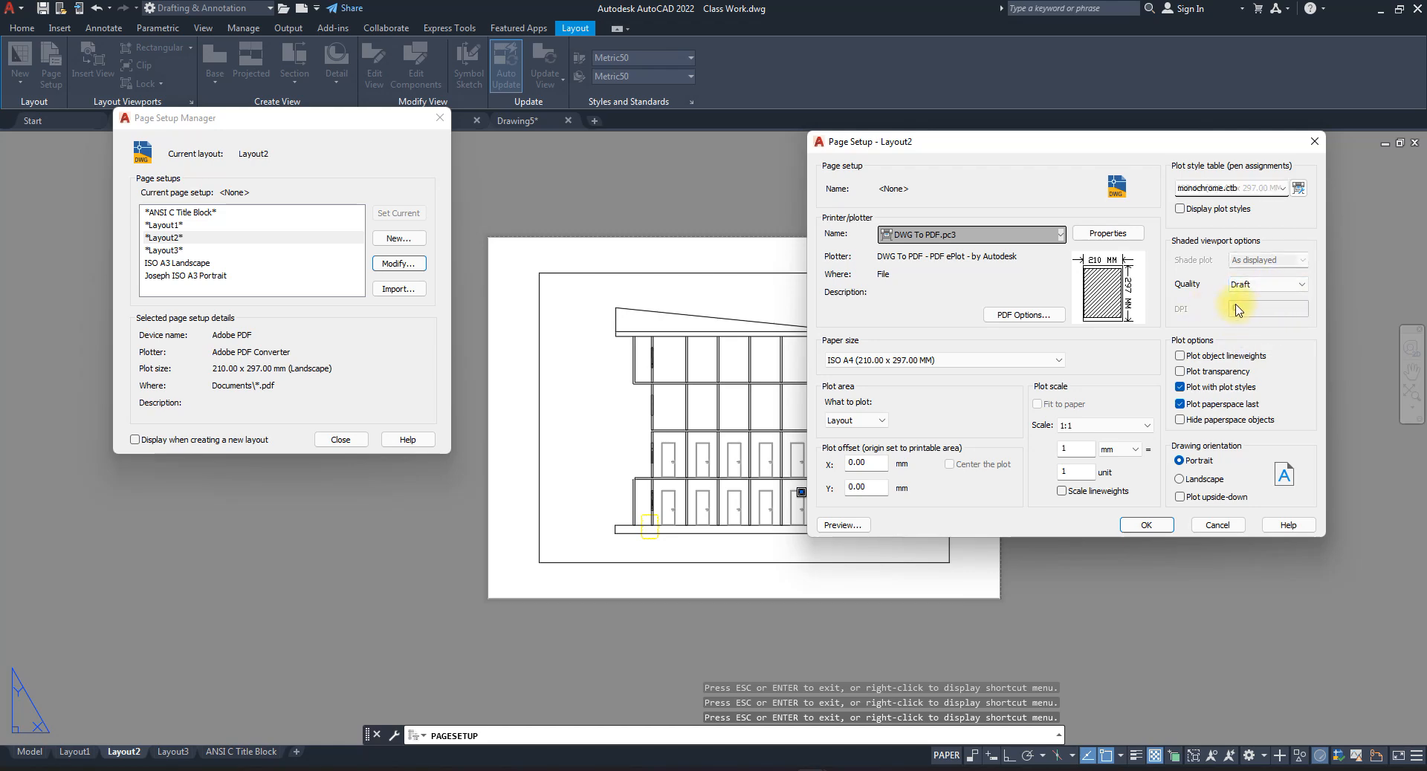
click(844, 525)
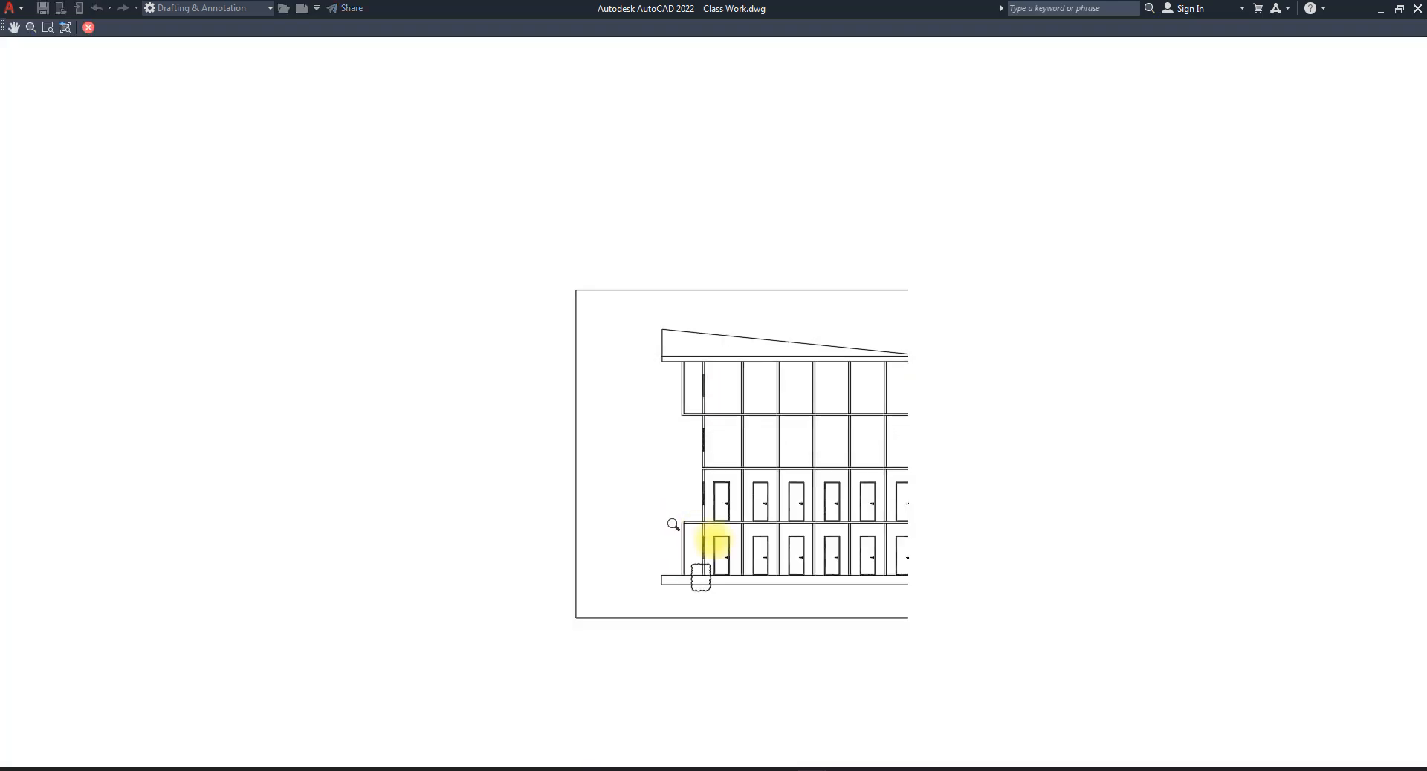
click(89, 28)
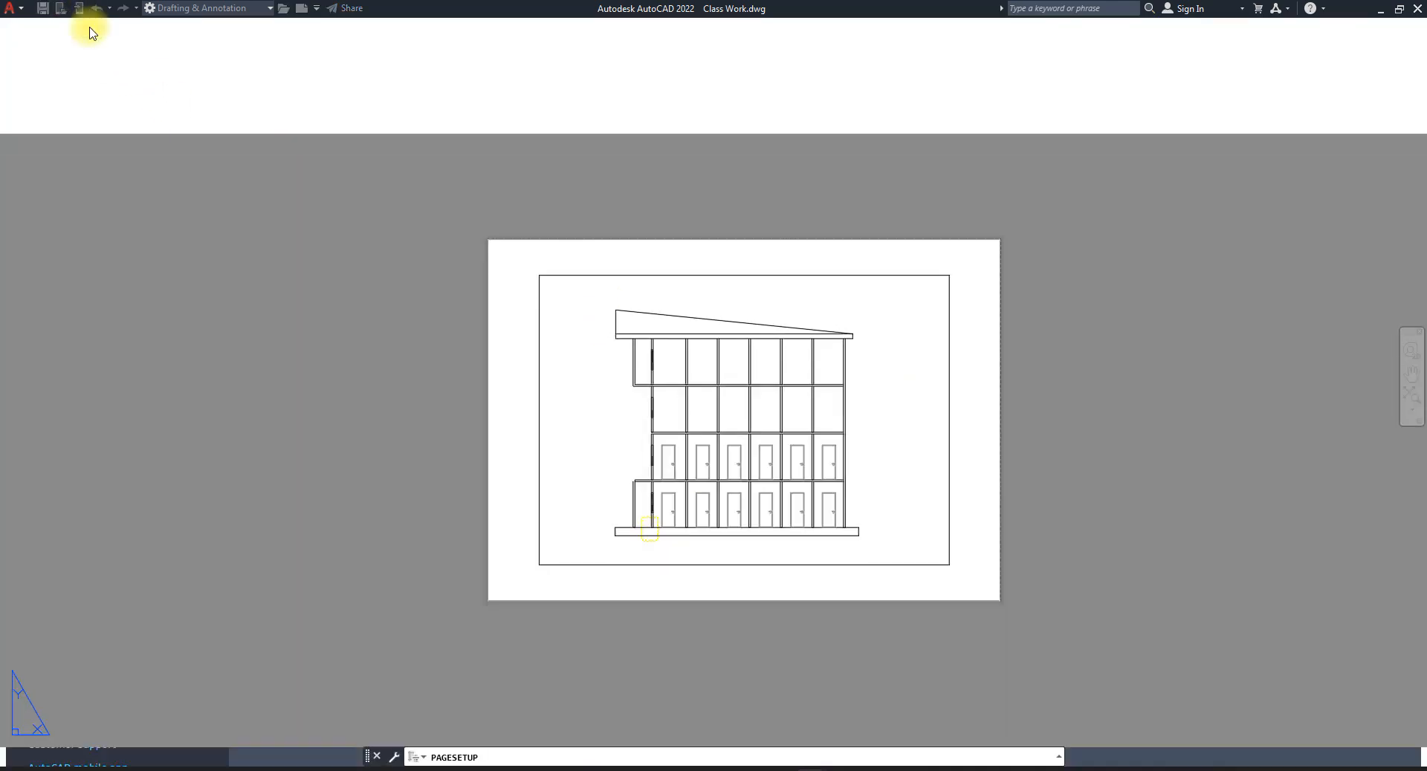
- Set the shaded viewport quality to Preview
click(1266, 284)
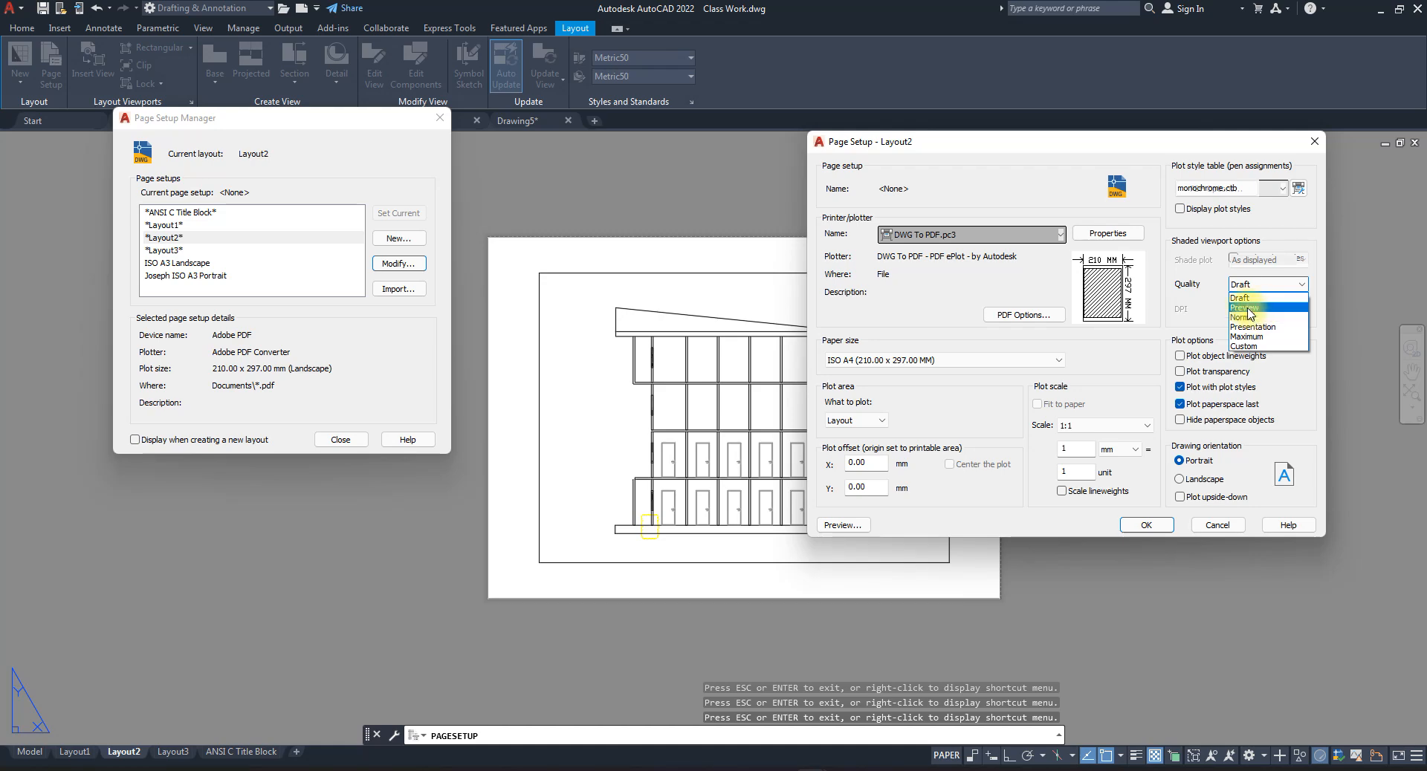
click(1244, 308)
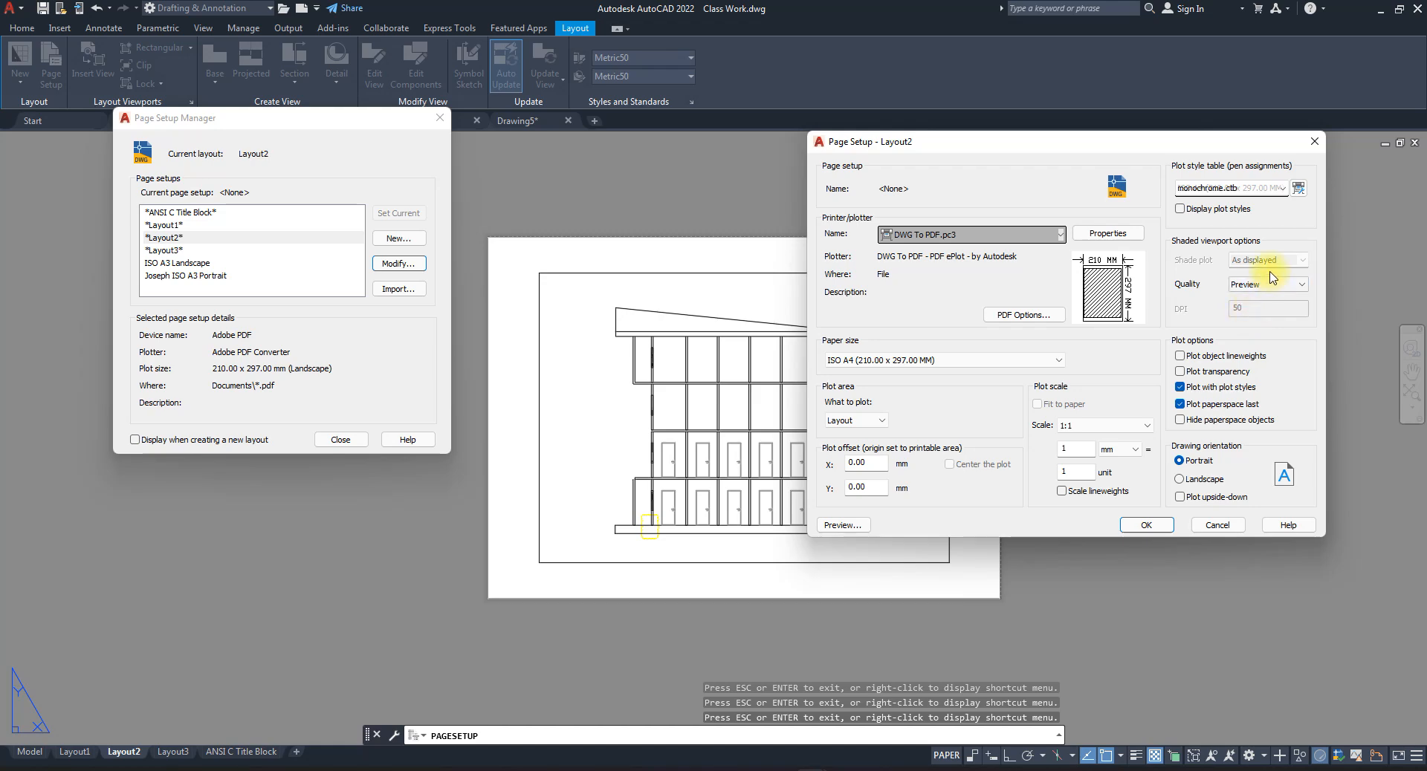
- Try the Normal, Presentation and Maximum quality settings for the shaded viewport one after another
click(1263, 284)
click(1261, 317)
click(1253, 286)
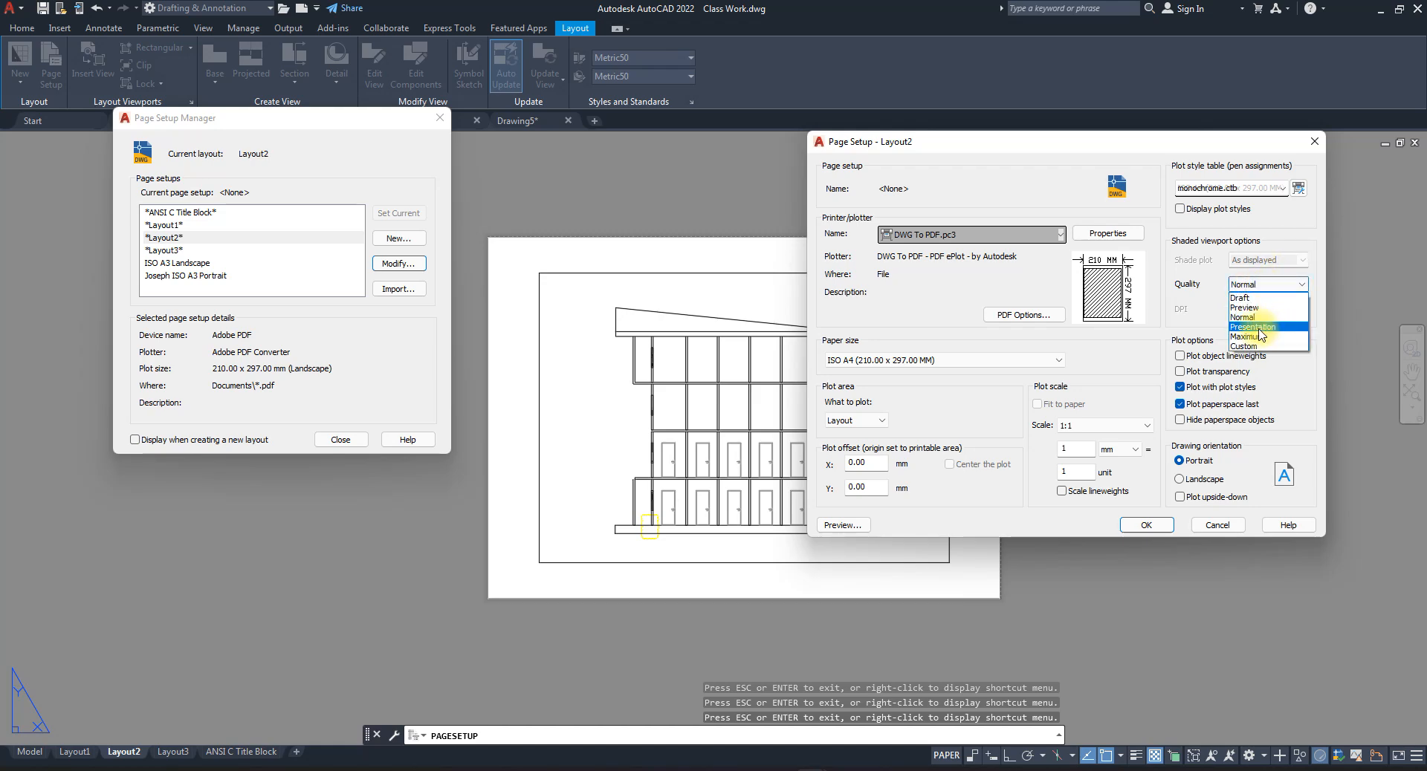
click(1260, 328)
click(1263, 285)
click(1262, 337)
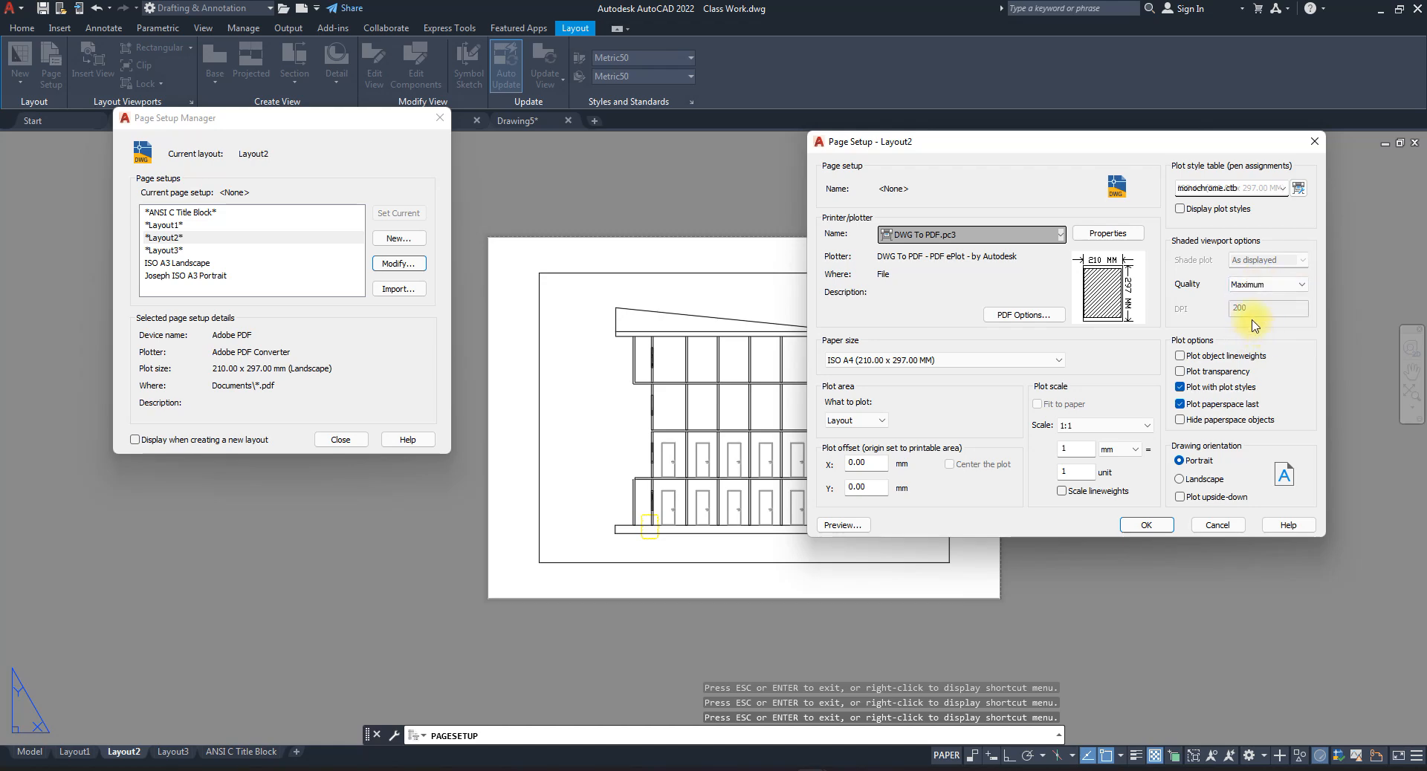
- Try the Custom shaded viewport quality with its editable DPI value, and return the quality to Normal
click(1258, 289)
click(1261, 346)
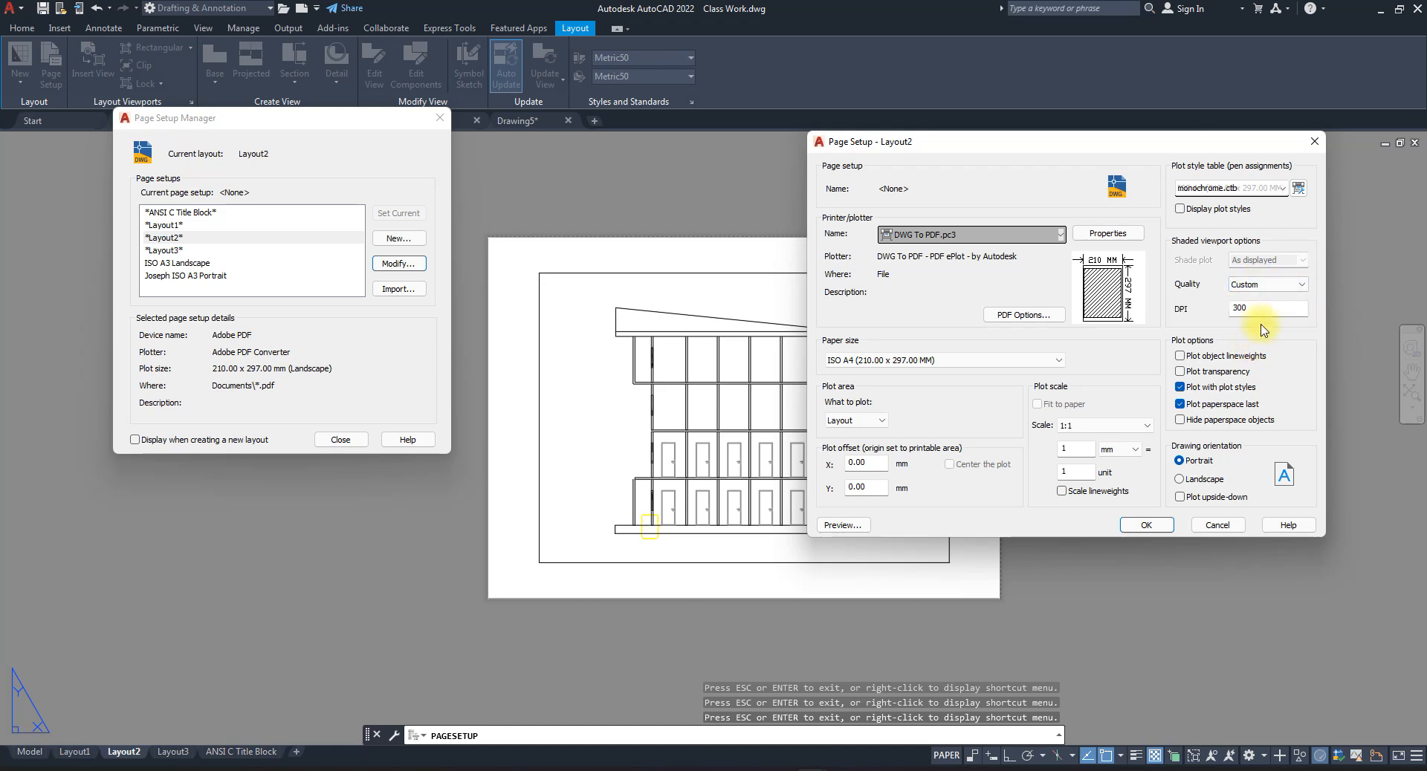
click(1252, 311)
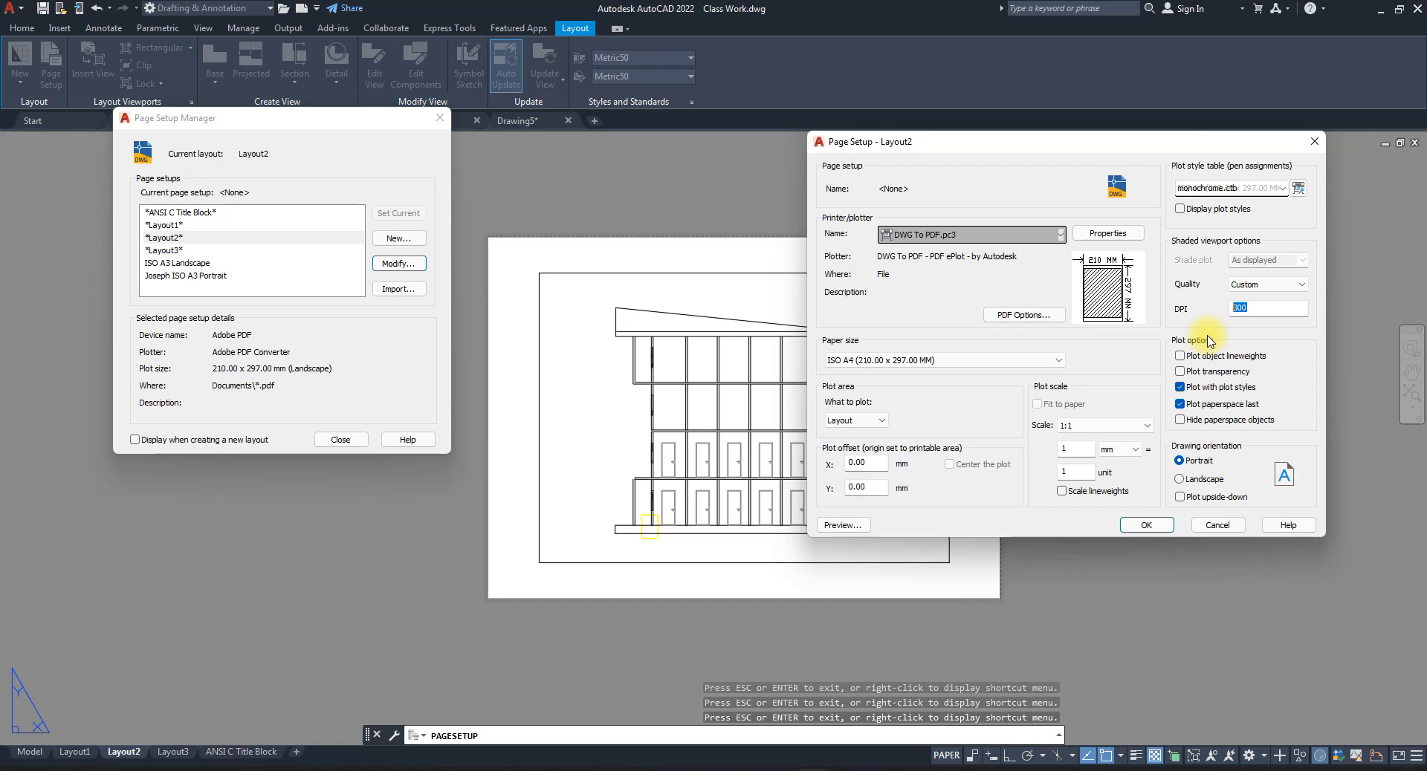
click(1252, 285)
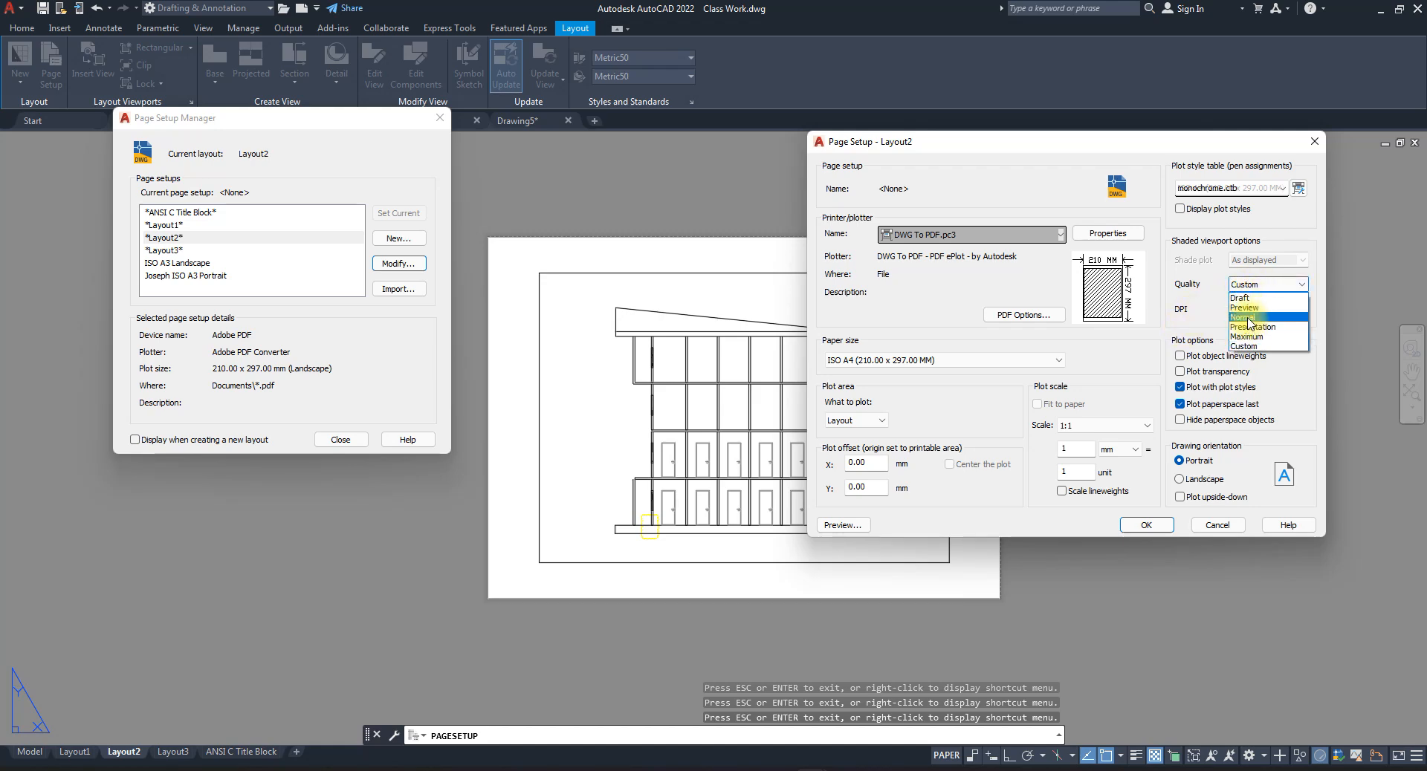
click(1249, 319)
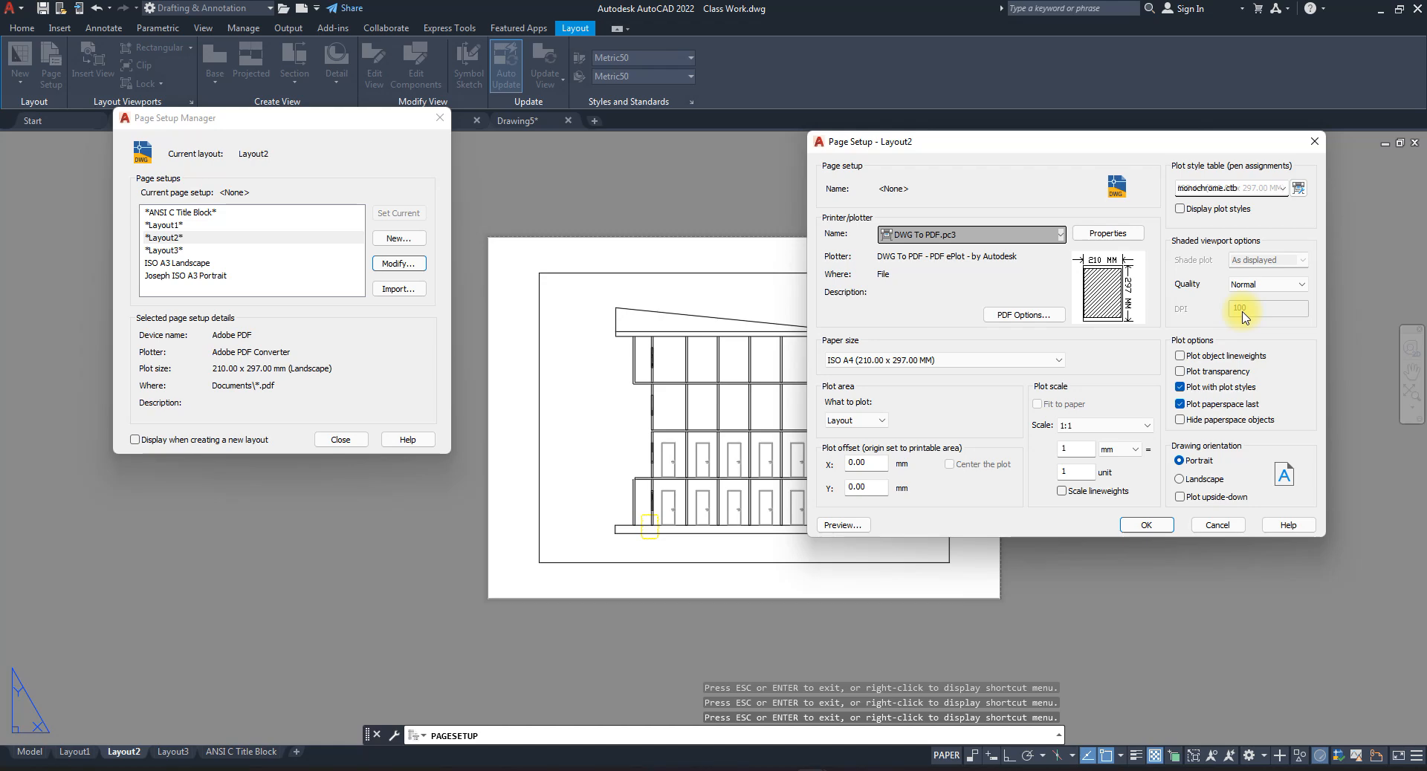
- Open Paint and maximize its window over the page setup
click(1063, 234)
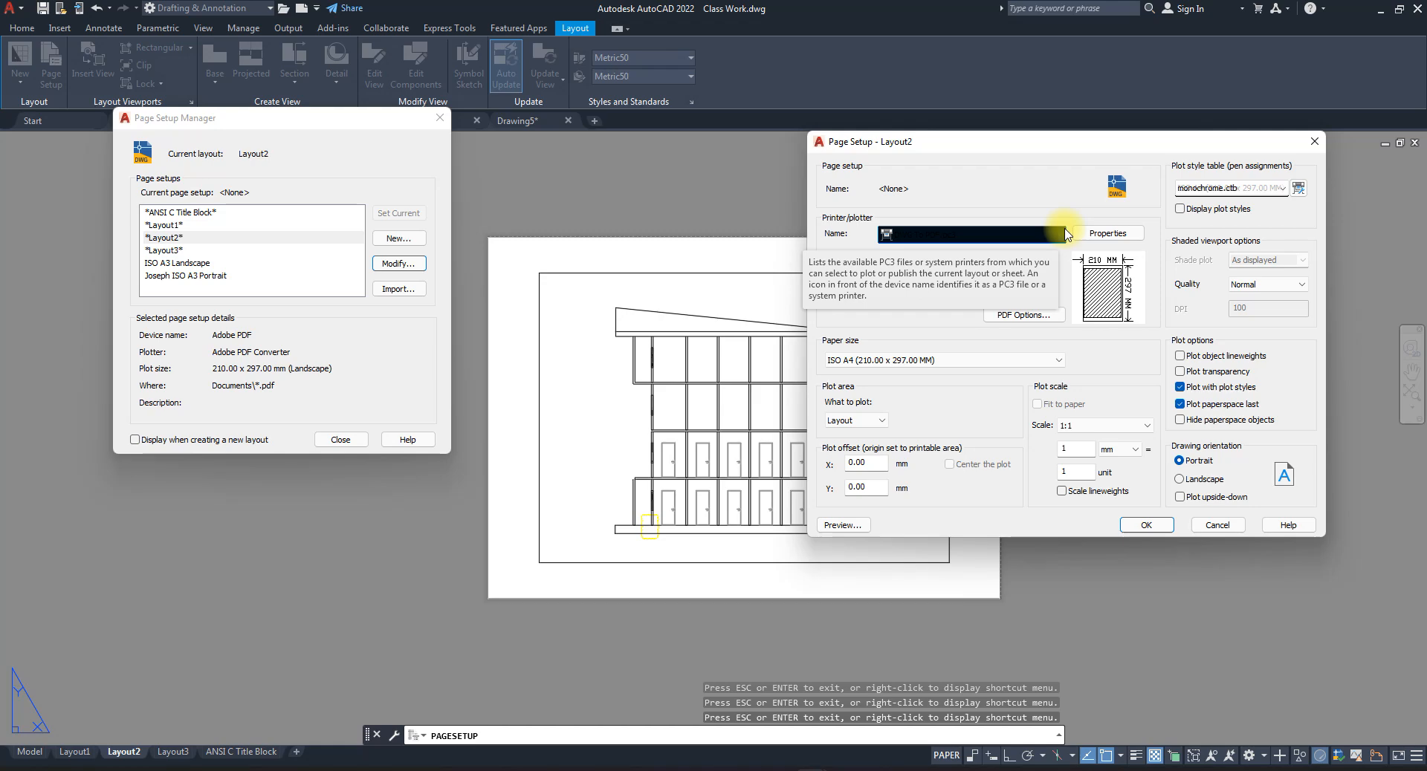
key(super)
text(paint)
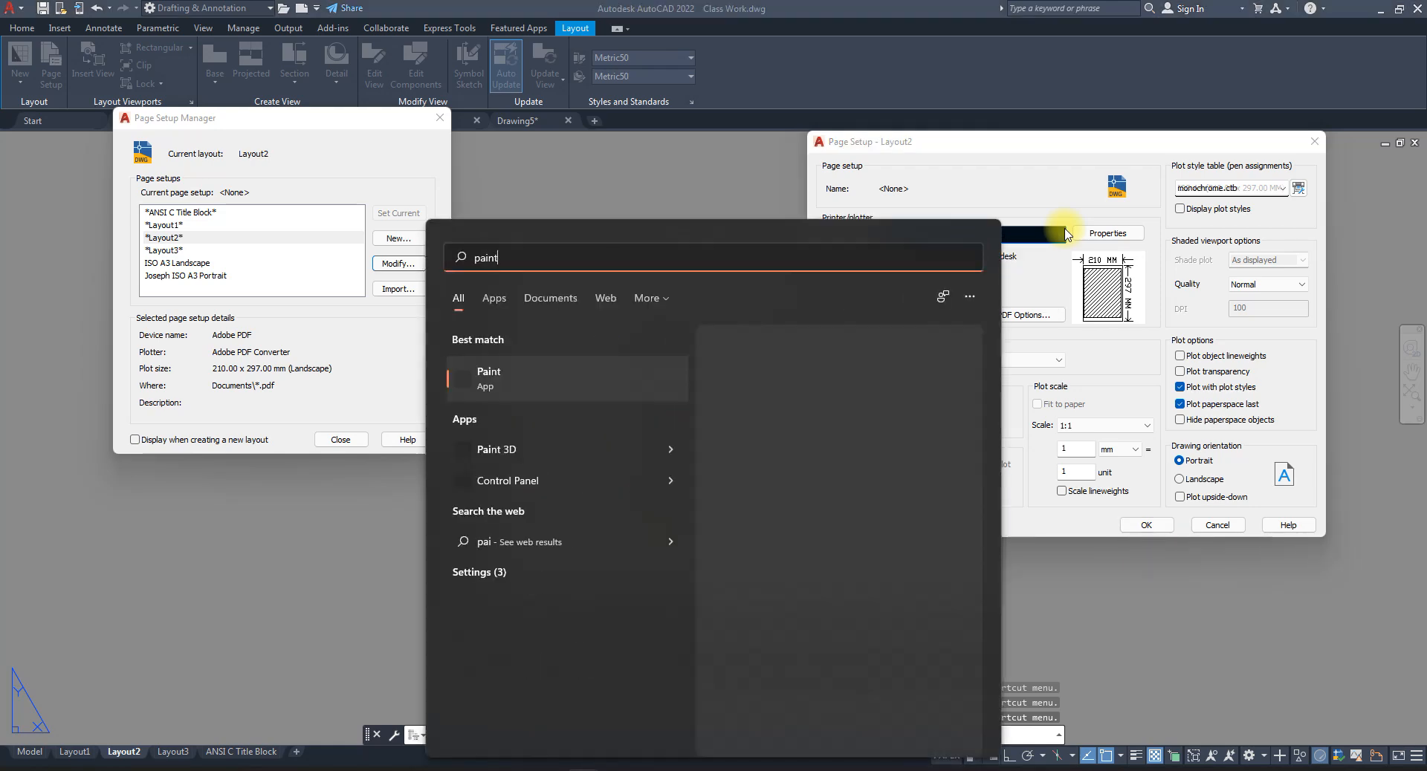
key(Escape)
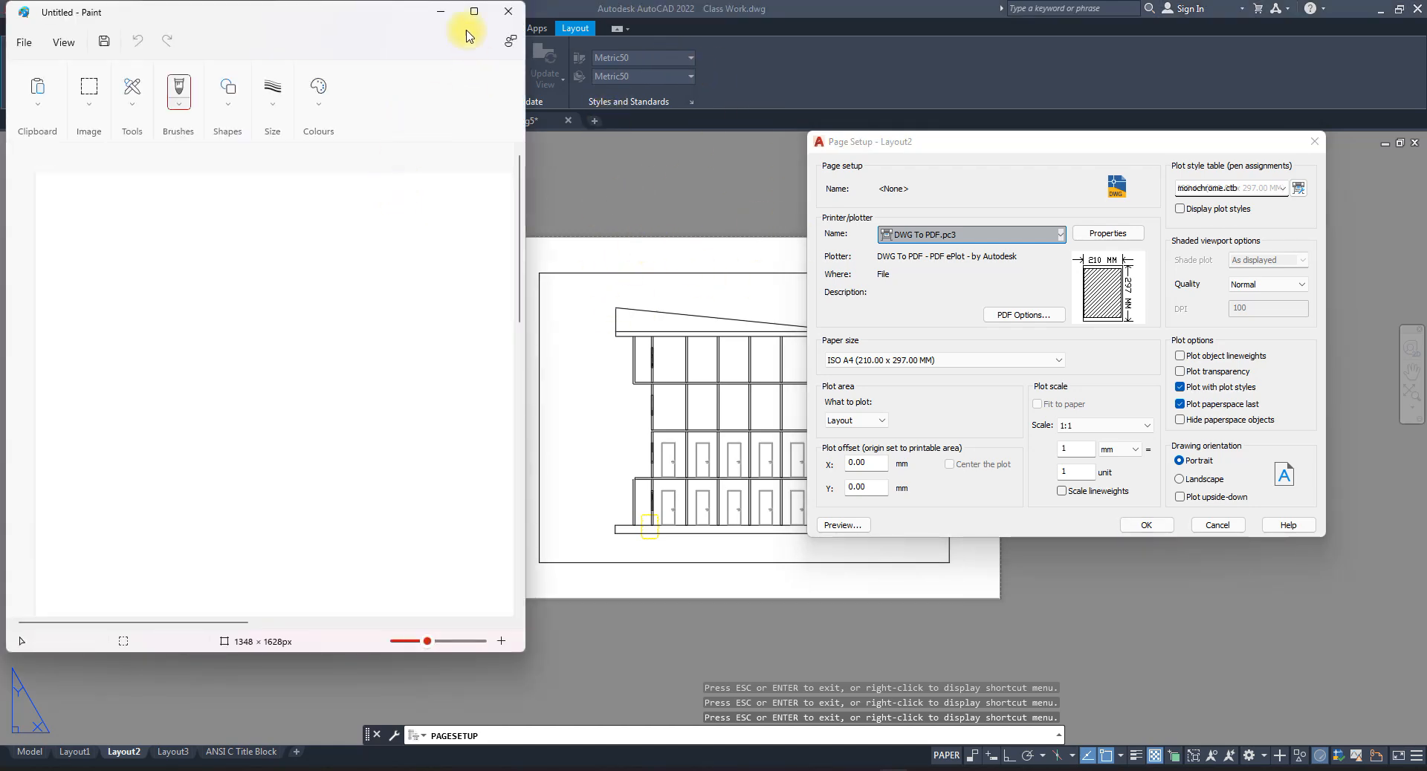
click(471, 12)
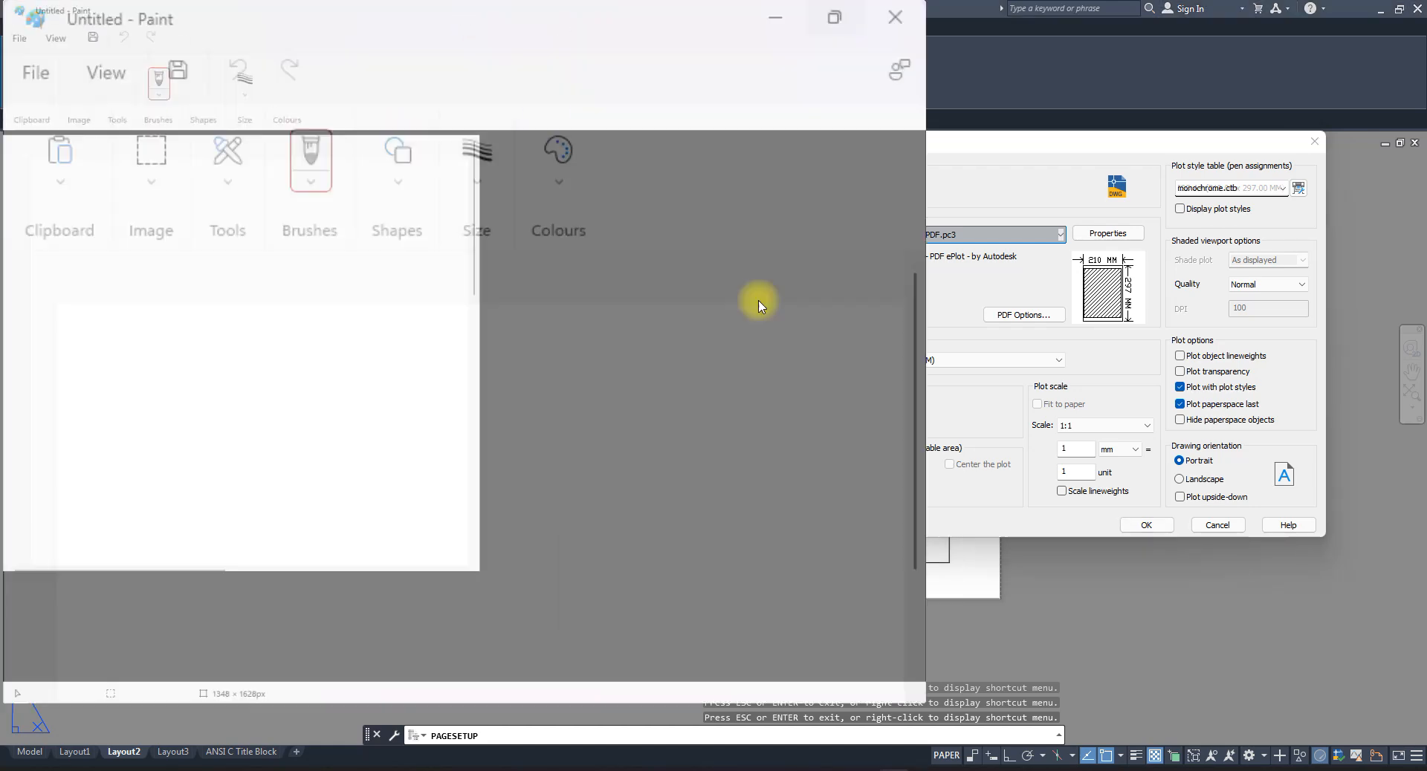
- Sketch two parallel vertical lines in dark red with a double-headed arrow above them, labelled as one inch wide
click(687, 74)
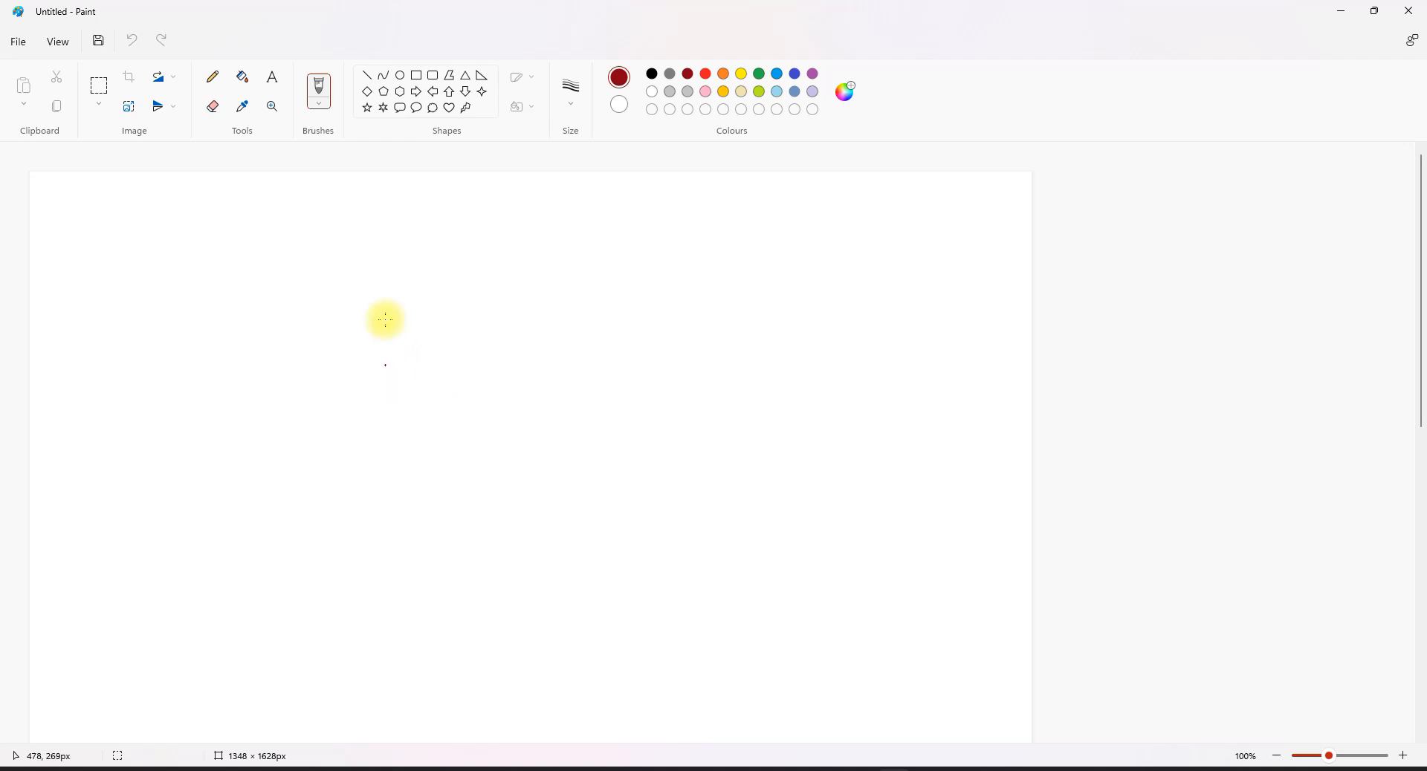
drag(382, 254, 386, 372)
key(ctrl+z)
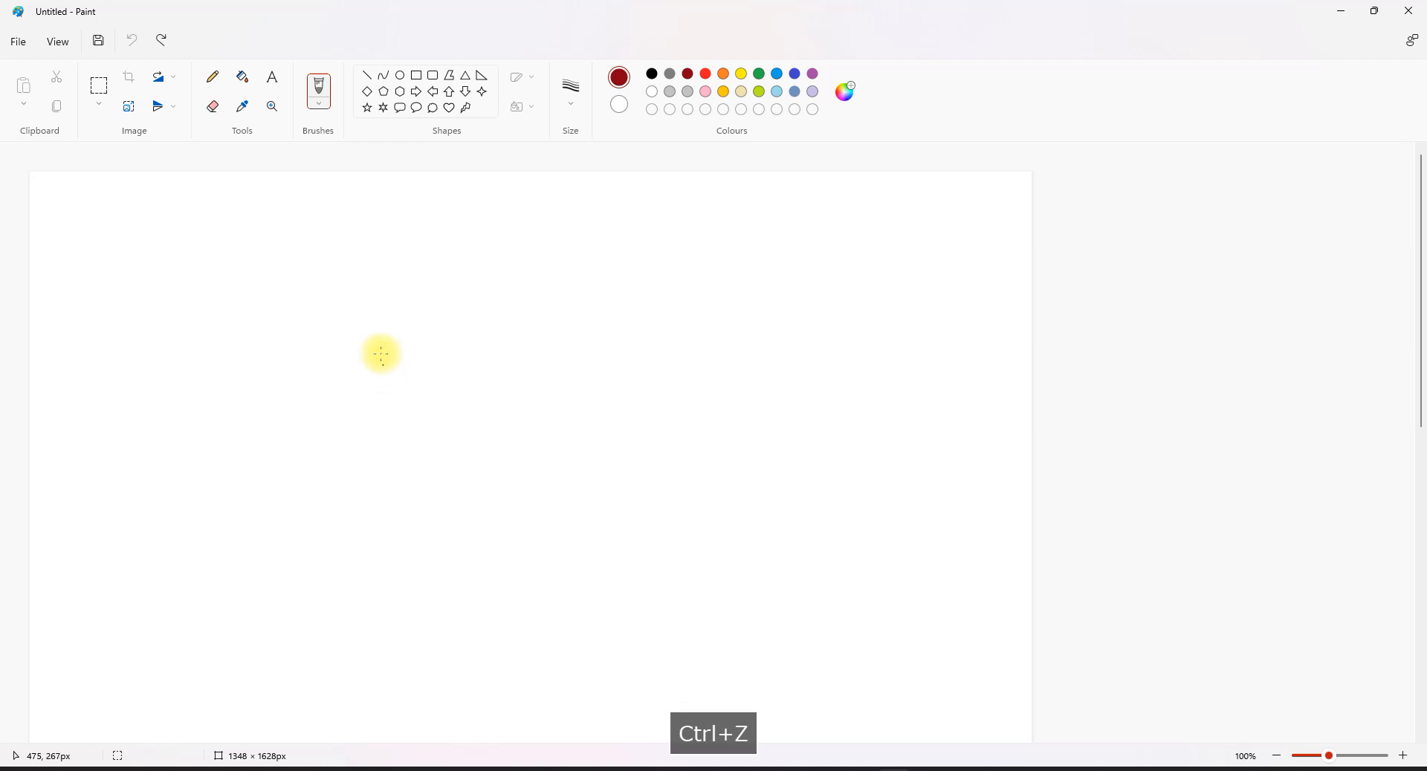
drag(379, 284, 381, 496)
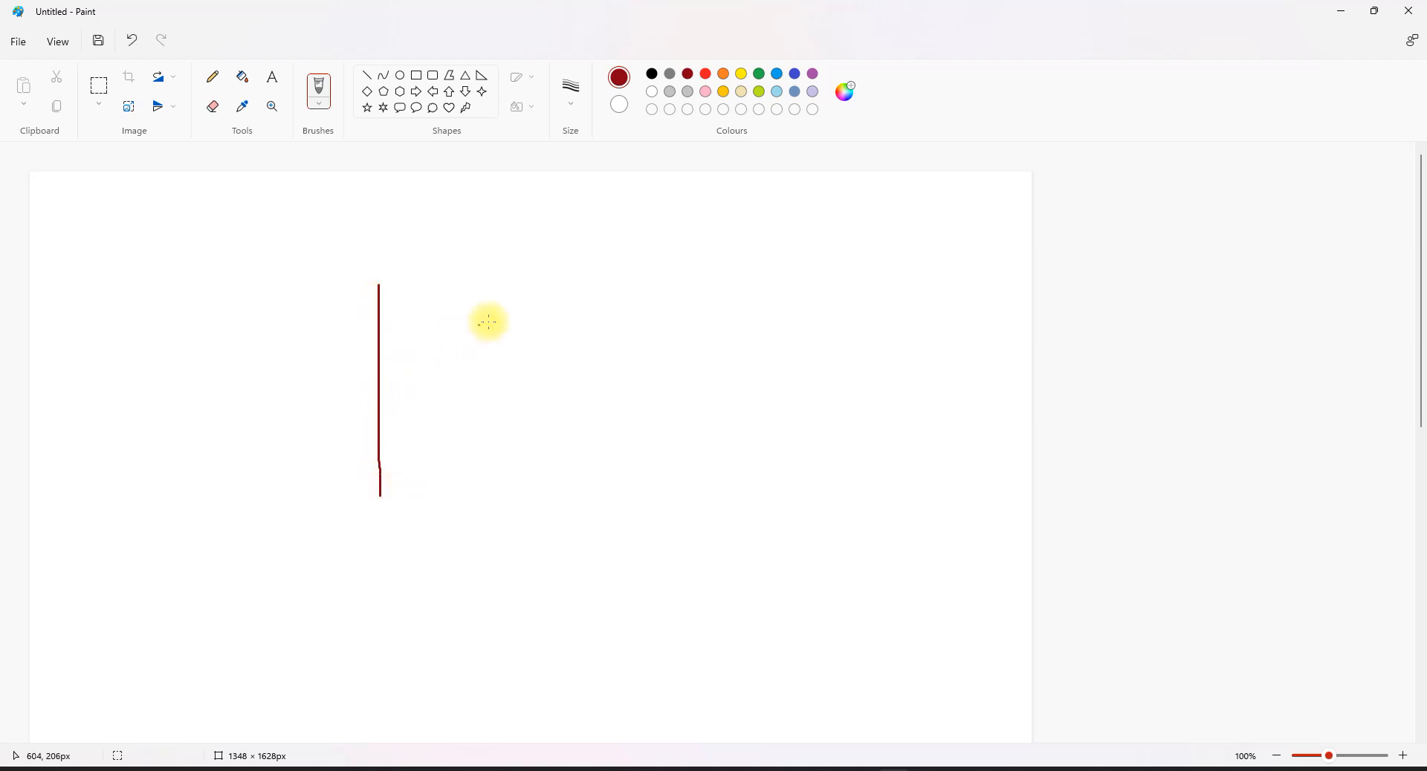
drag(457, 282, 447, 503)
mouse_move(385, 250)
mouse_down()
mouse_move(454, 260)
mouse_move(436, 272)
mouse_up()
mouse_move(394, 202)
mouse_down()
mouse_move(405, 240)
mouse_move(436, 226)
mouse_move(460, 243)
mouse_up()
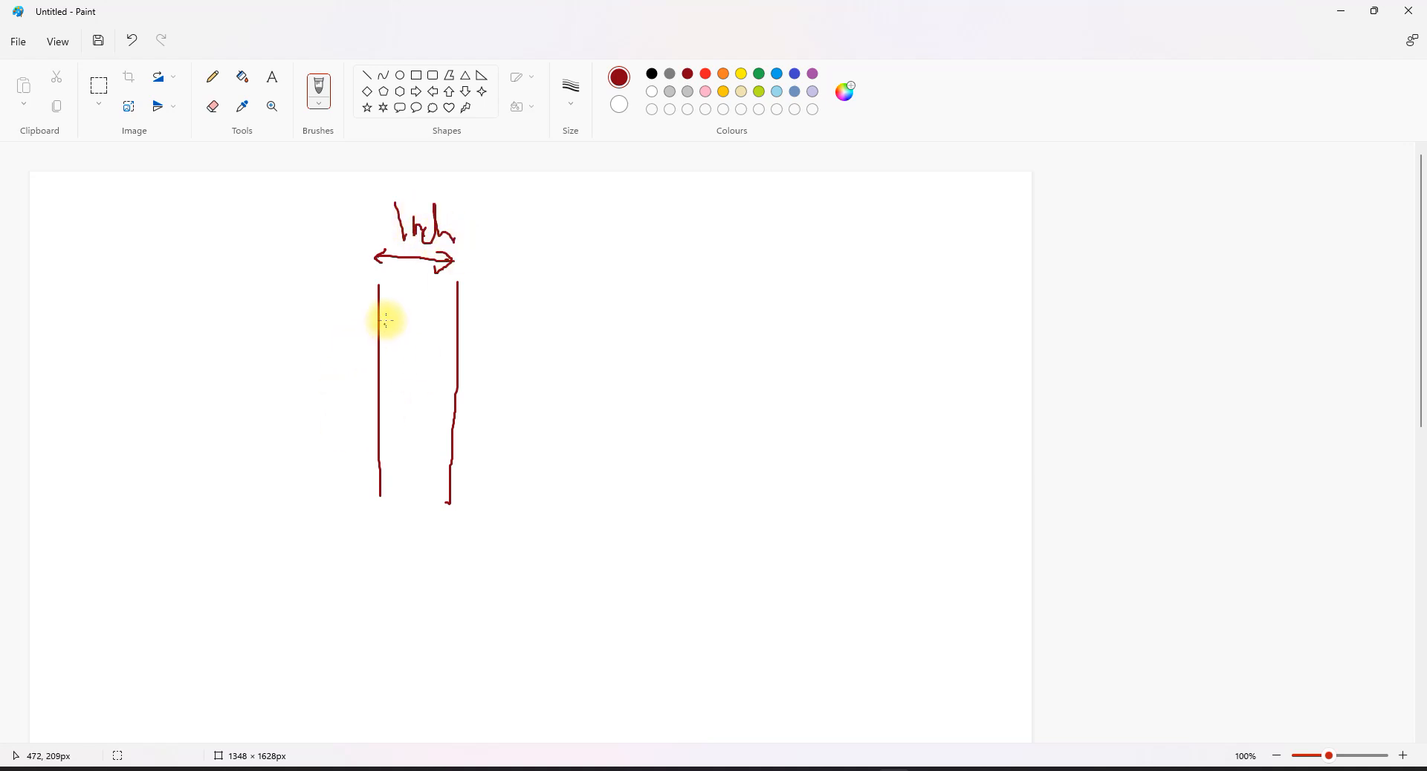
- Draw a horizontal line joining the verticals, and add a row below it labelled 10dpi with widely spaced red dots
drag(380, 306, 457, 306)
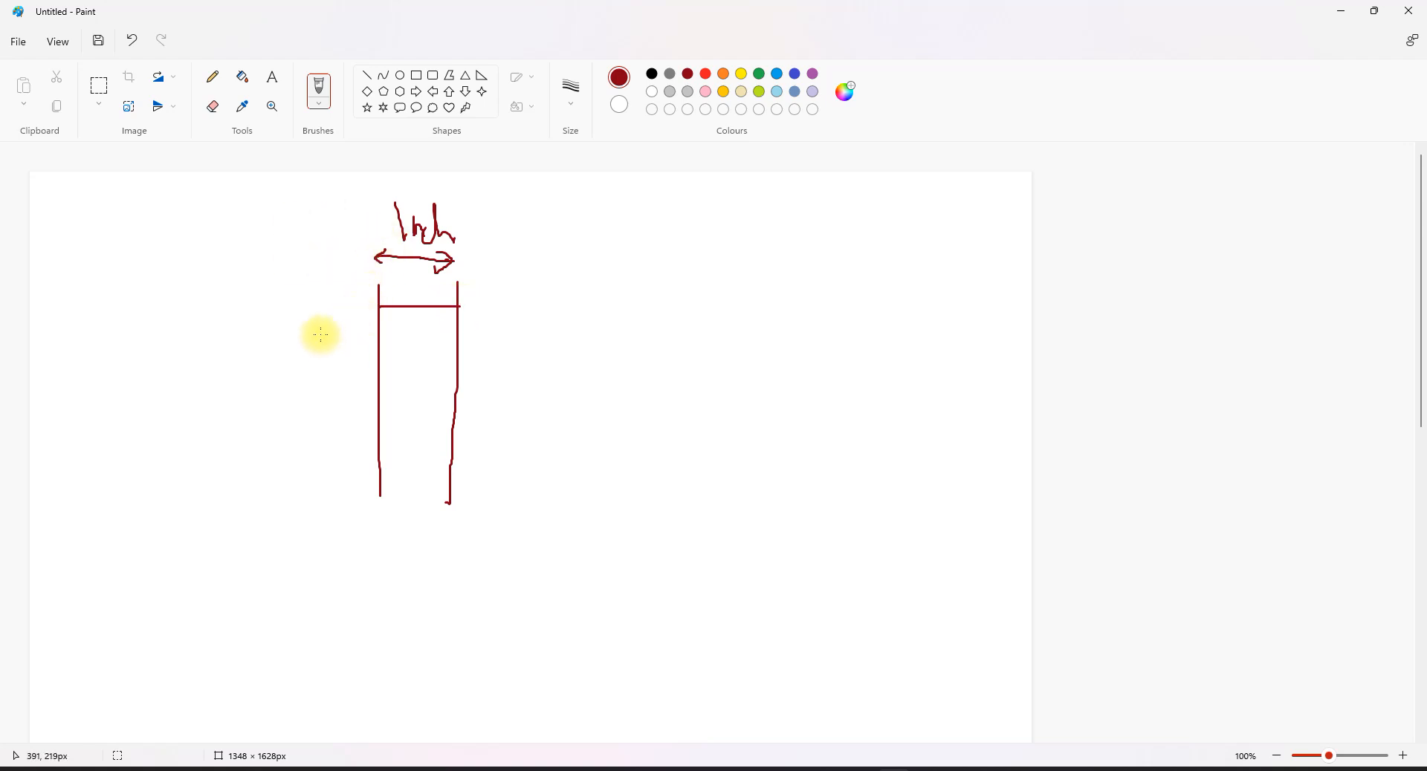
drag(324, 336, 355, 344)
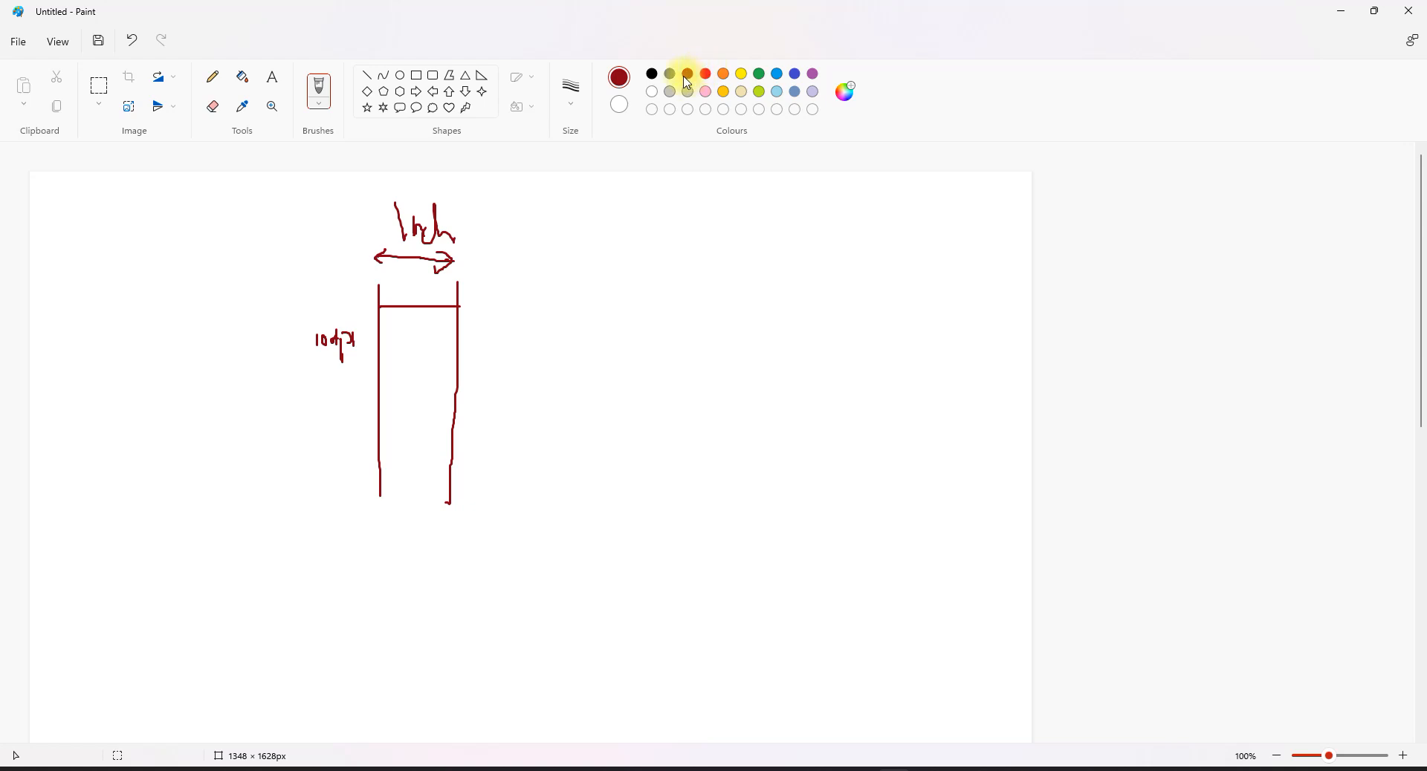
click(706, 74)
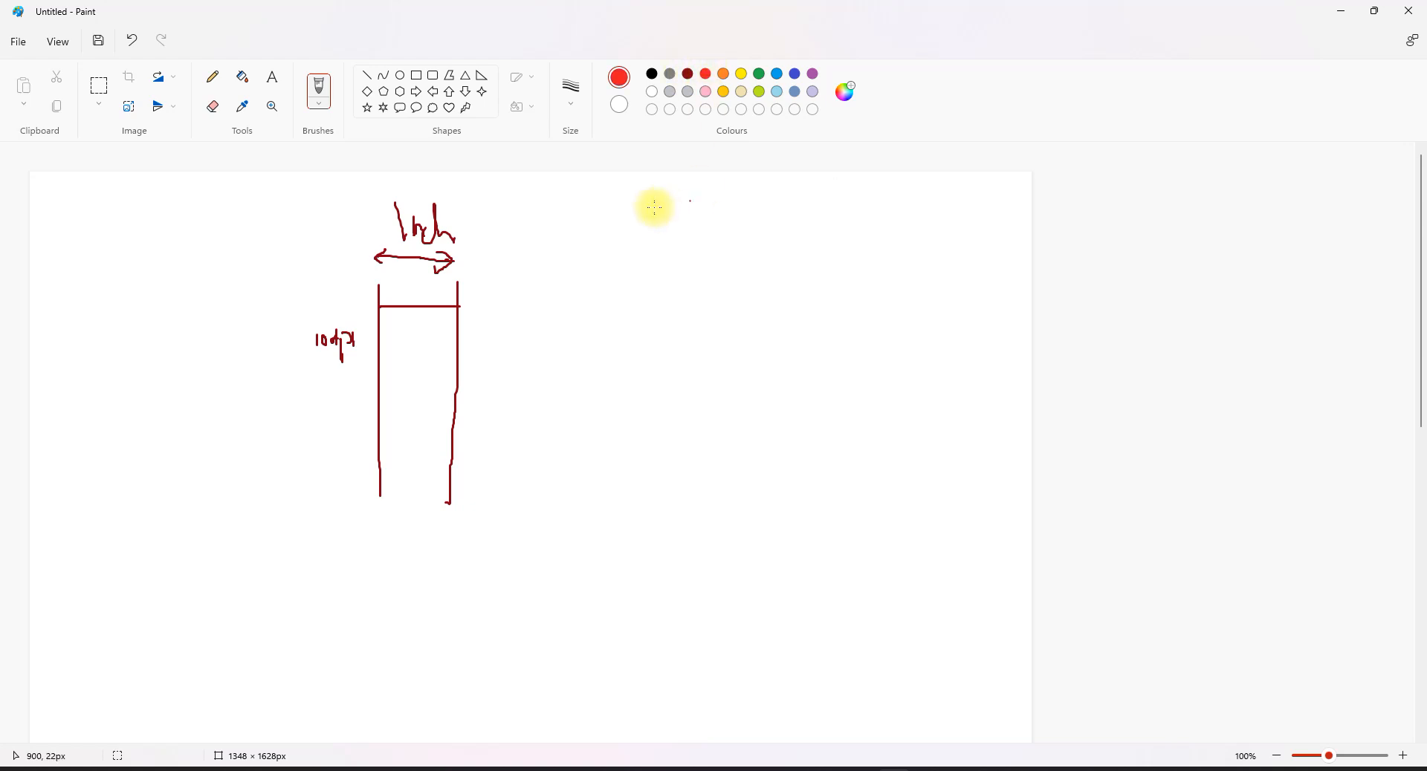
click(570, 89)
click(573, 198)
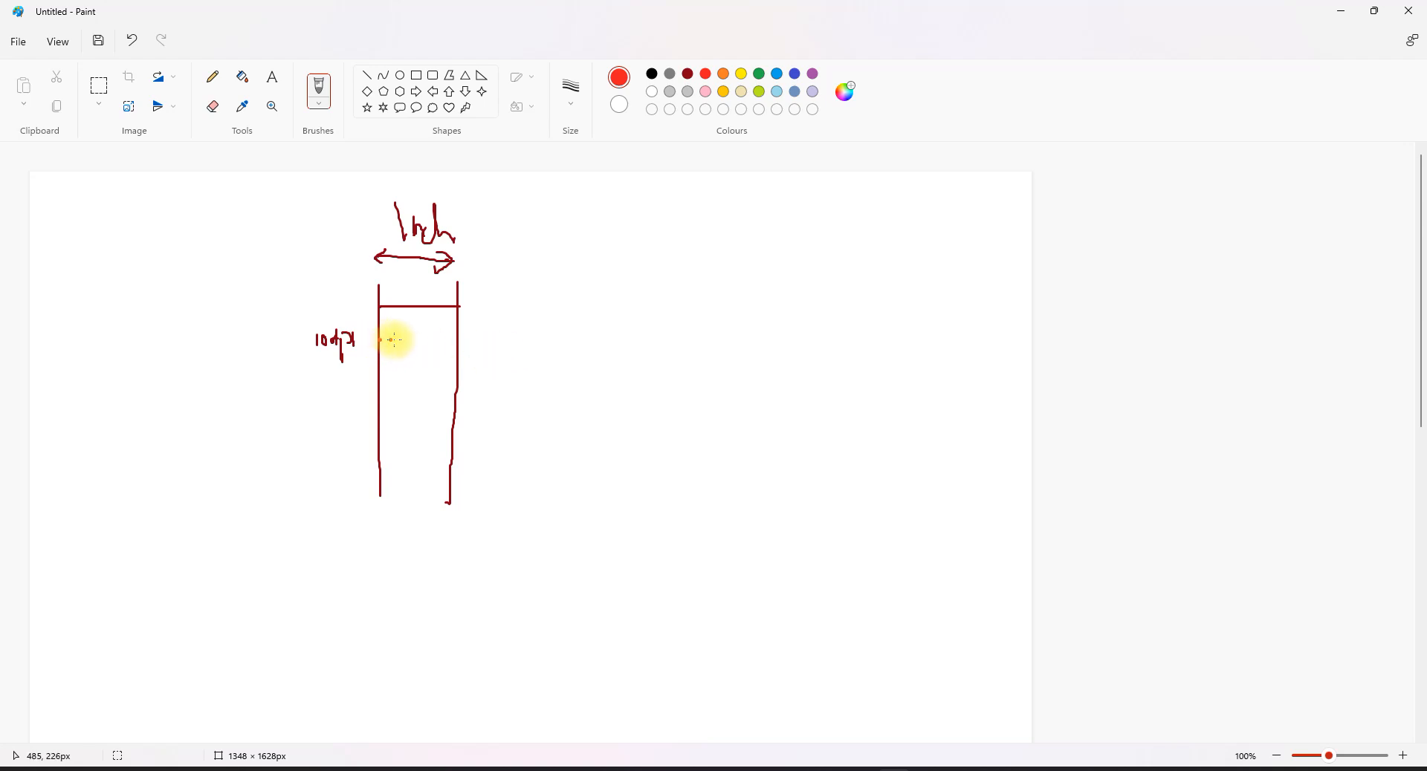
click(404, 341)
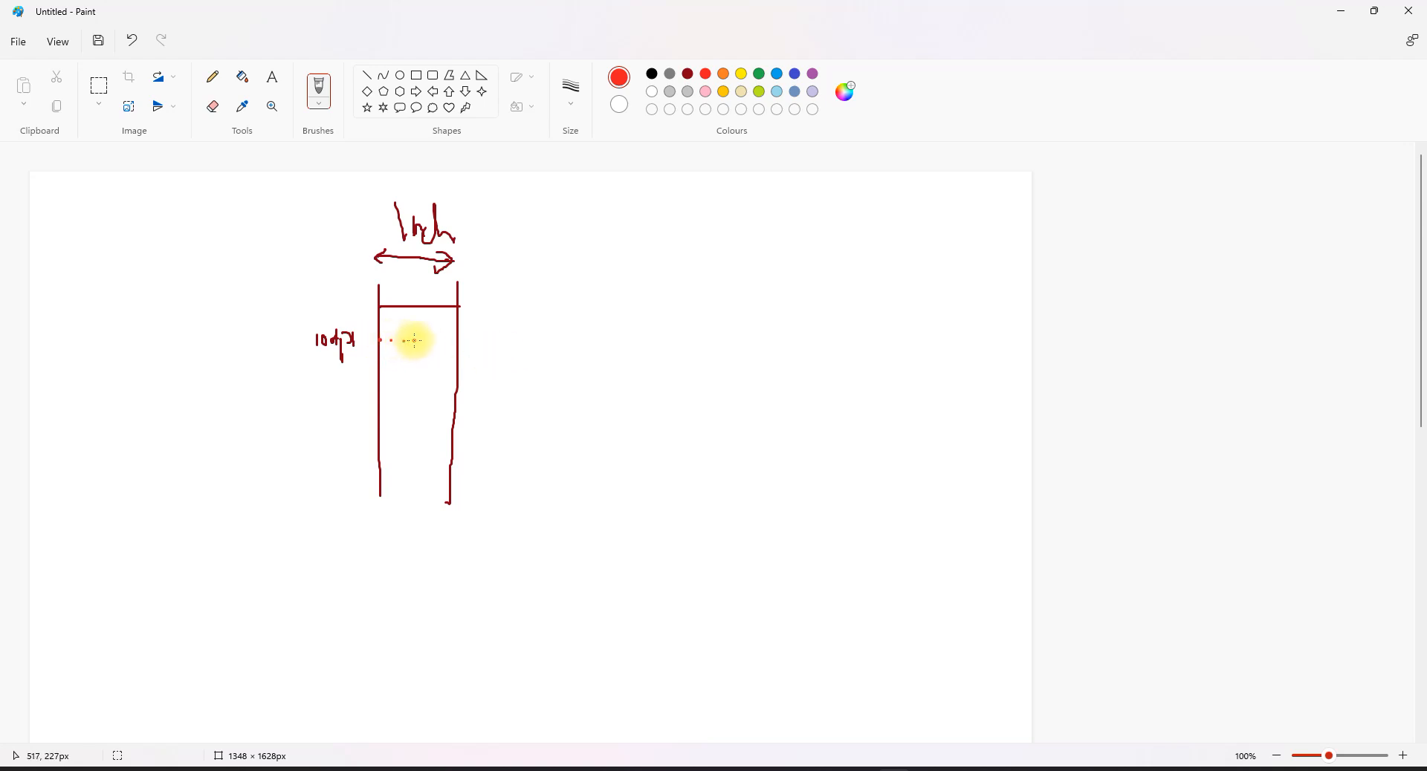
click(438, 341)
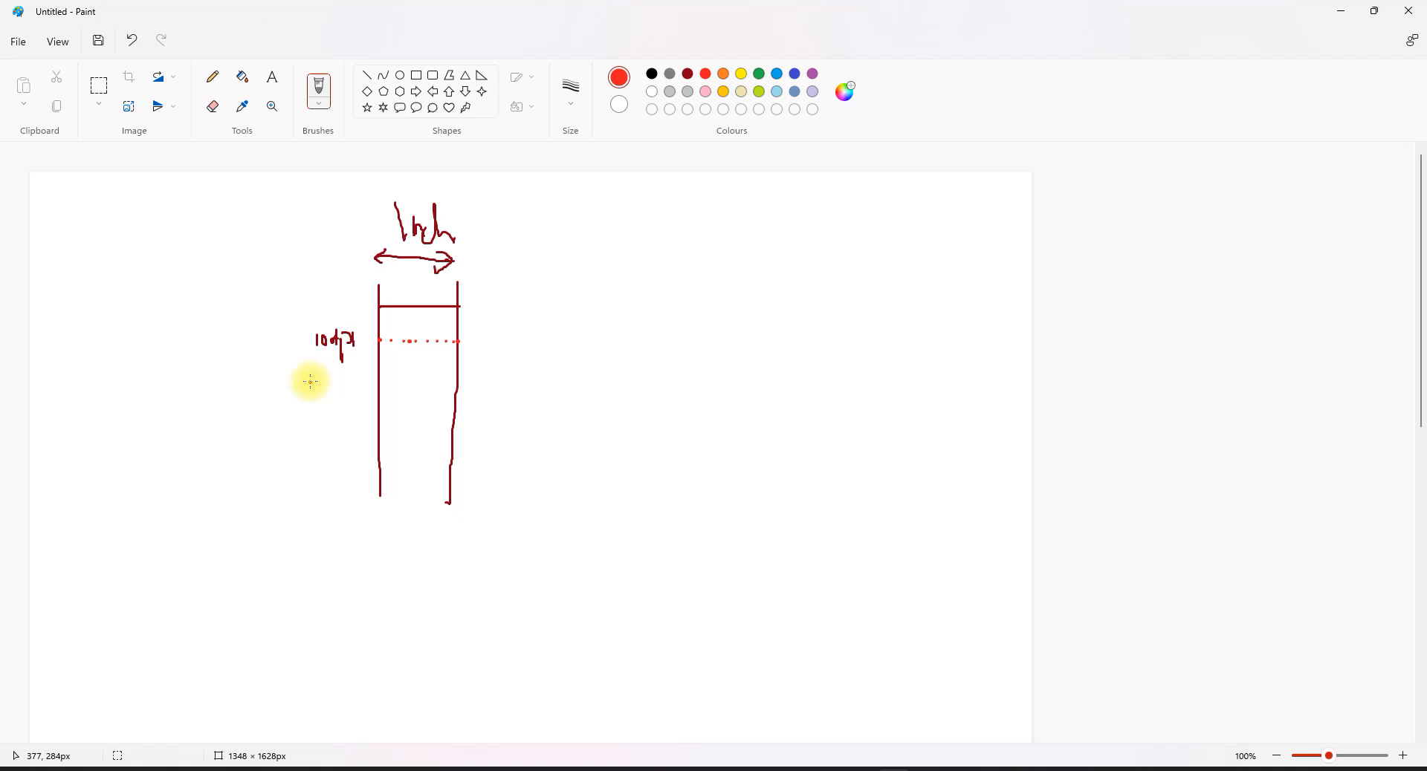
- Add three more red rows between the verticals, labelled 20, 100 and 150, with increasingly dense dots
drag(310, 379, 336, 385)
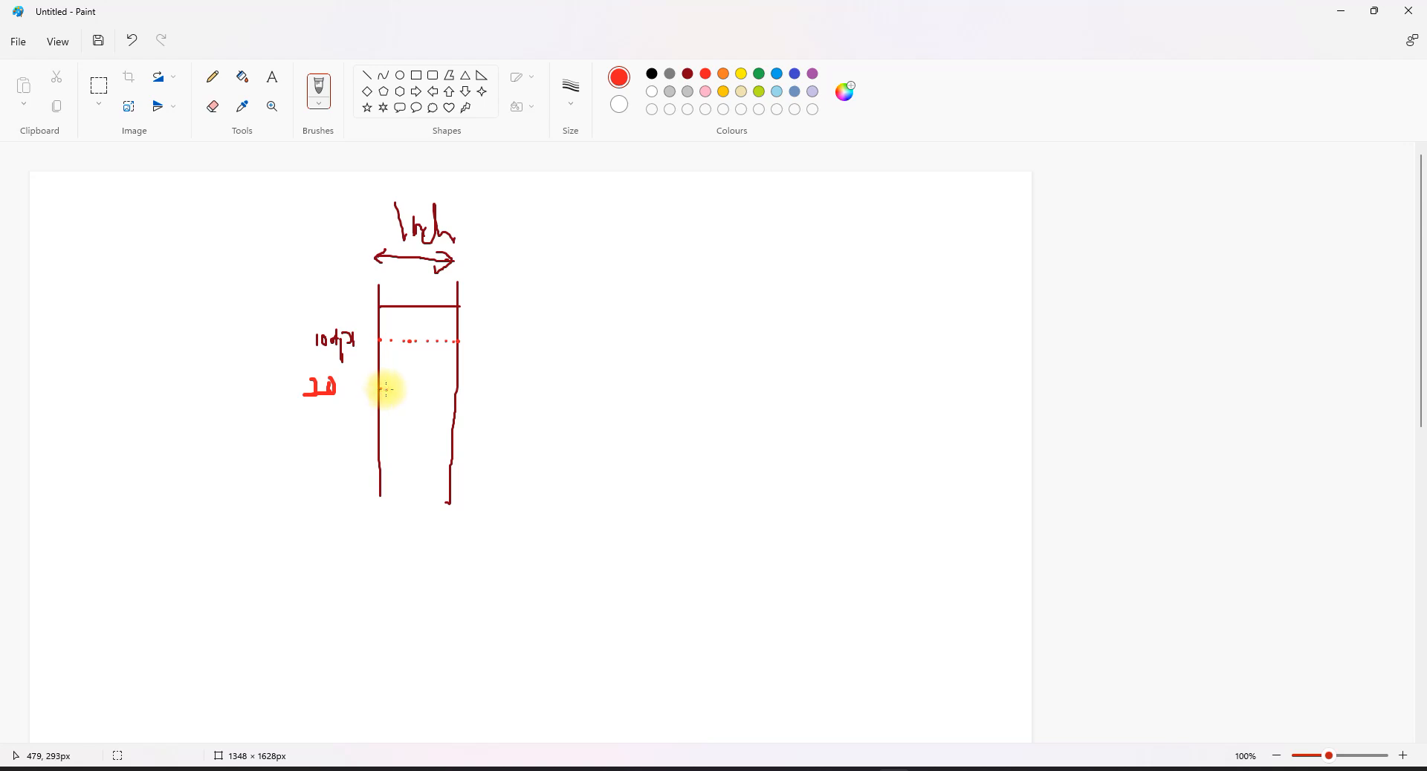
drag(392, 388, 450, 389)
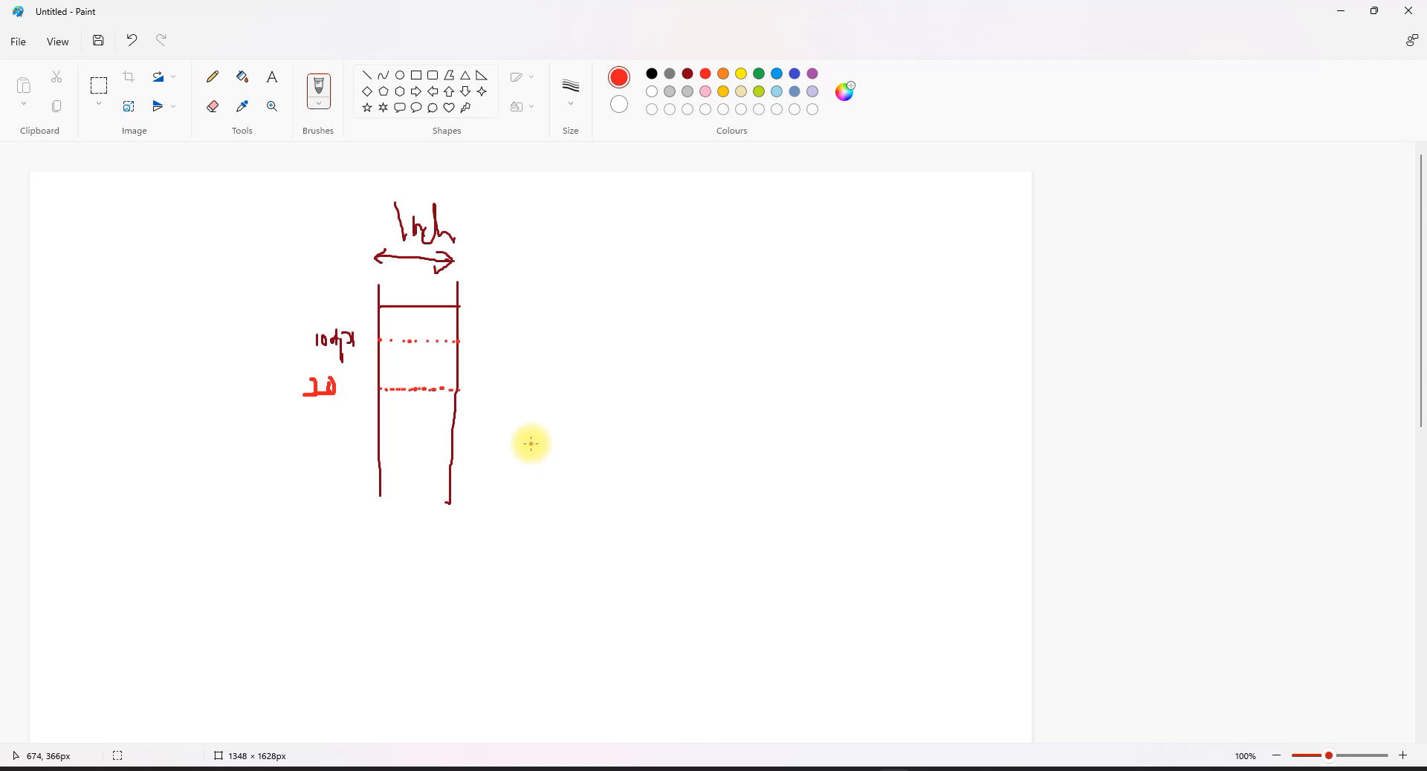
mouse_move(313, 435)
mouse_down()
mouse_move(312, 453)
mouse_move(336, 438)
mouse_up()
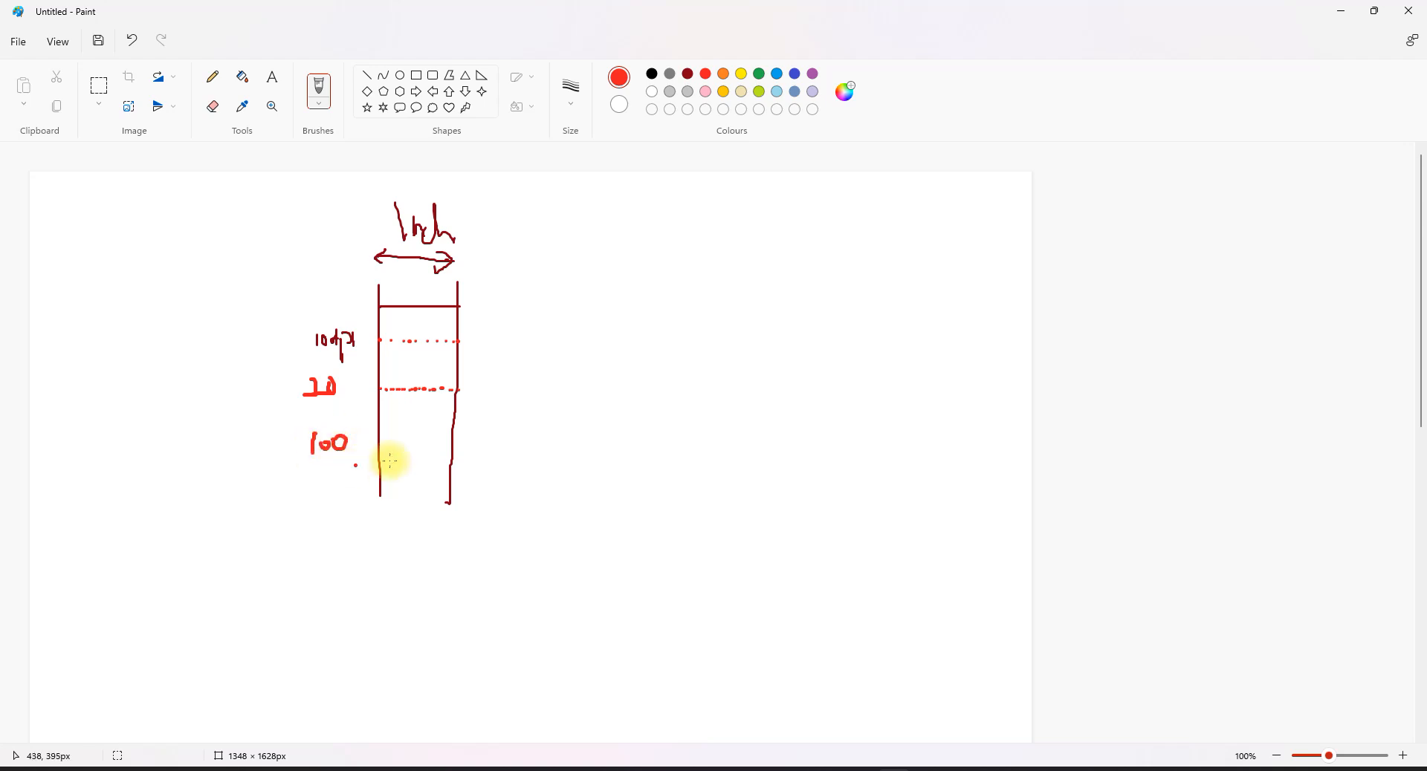
drag(380, 435, 441, 438)
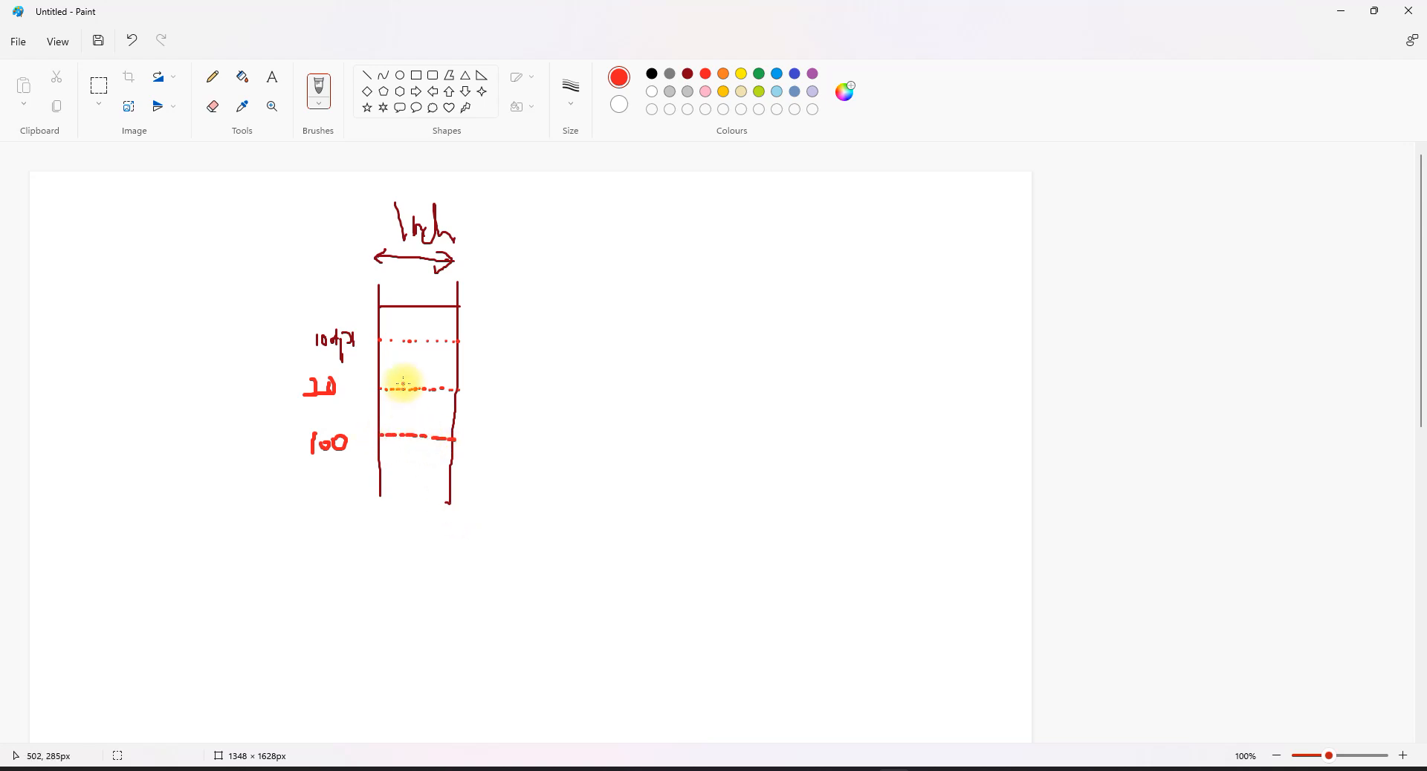
mouse_move(312, 472)
mouse_down()
mouse_move(313, 502)
mouse_move(332, 478)
mouse_move(452, 491)
mouse_up()
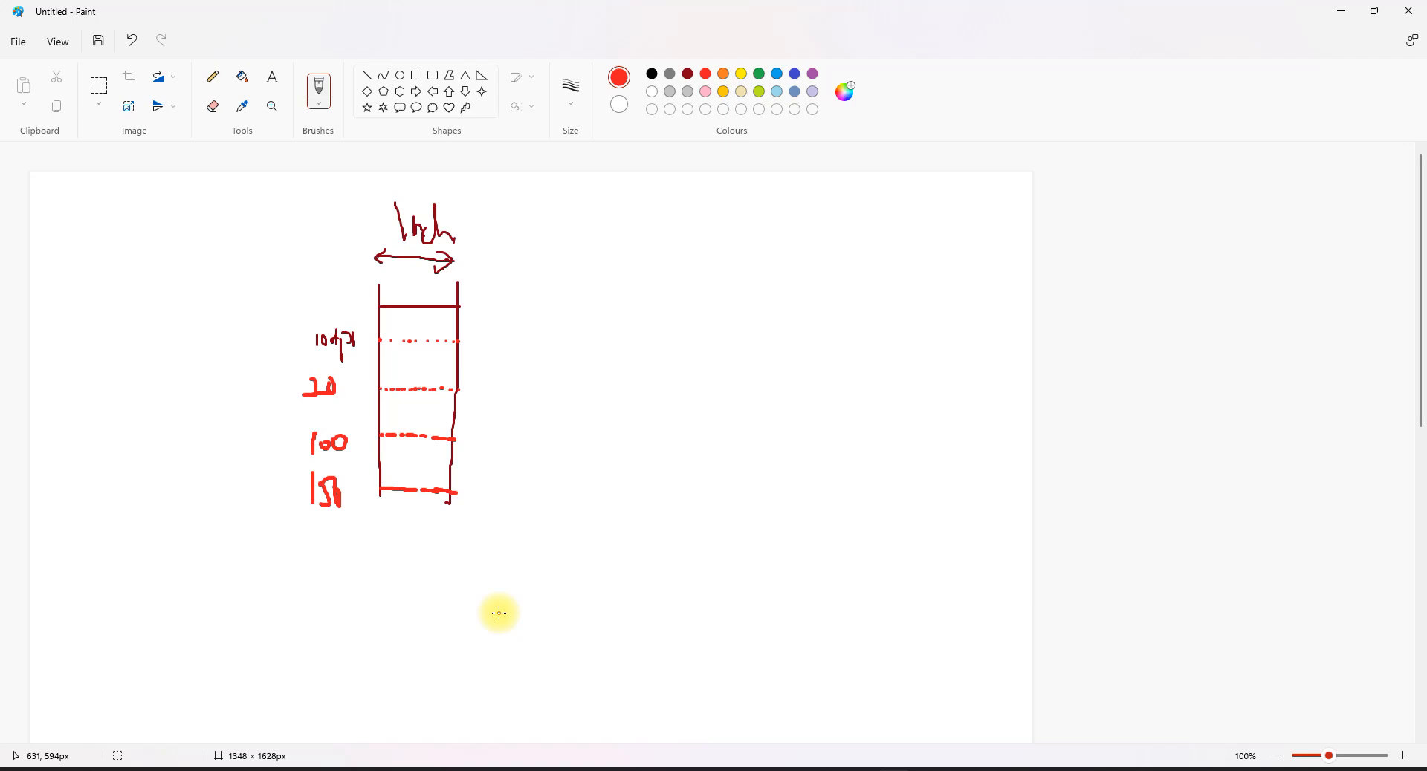
- Switch back to AutoCAD, set Layout2's shaded viewport quality to Presentation, and accept and close the page setup
click(1340, 10)
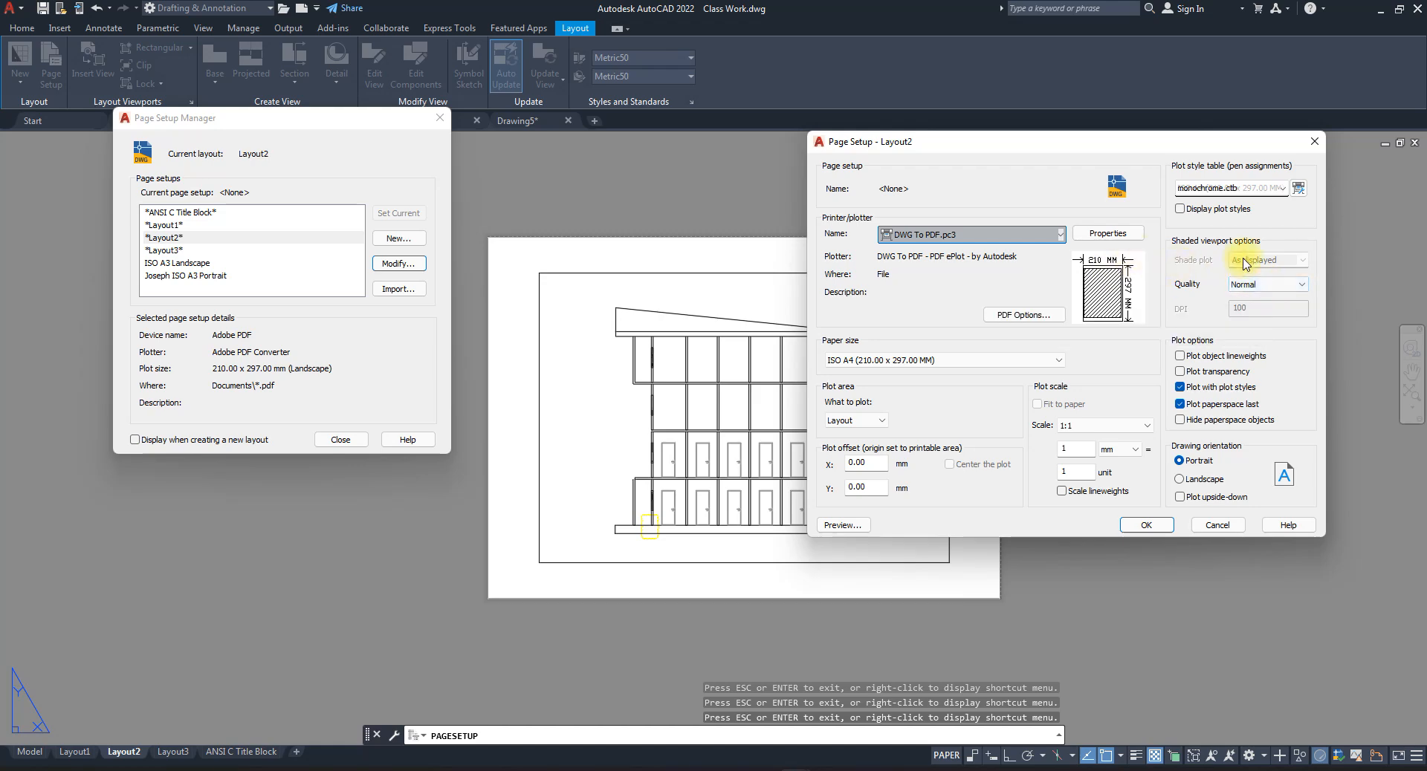
click(1268, 287)
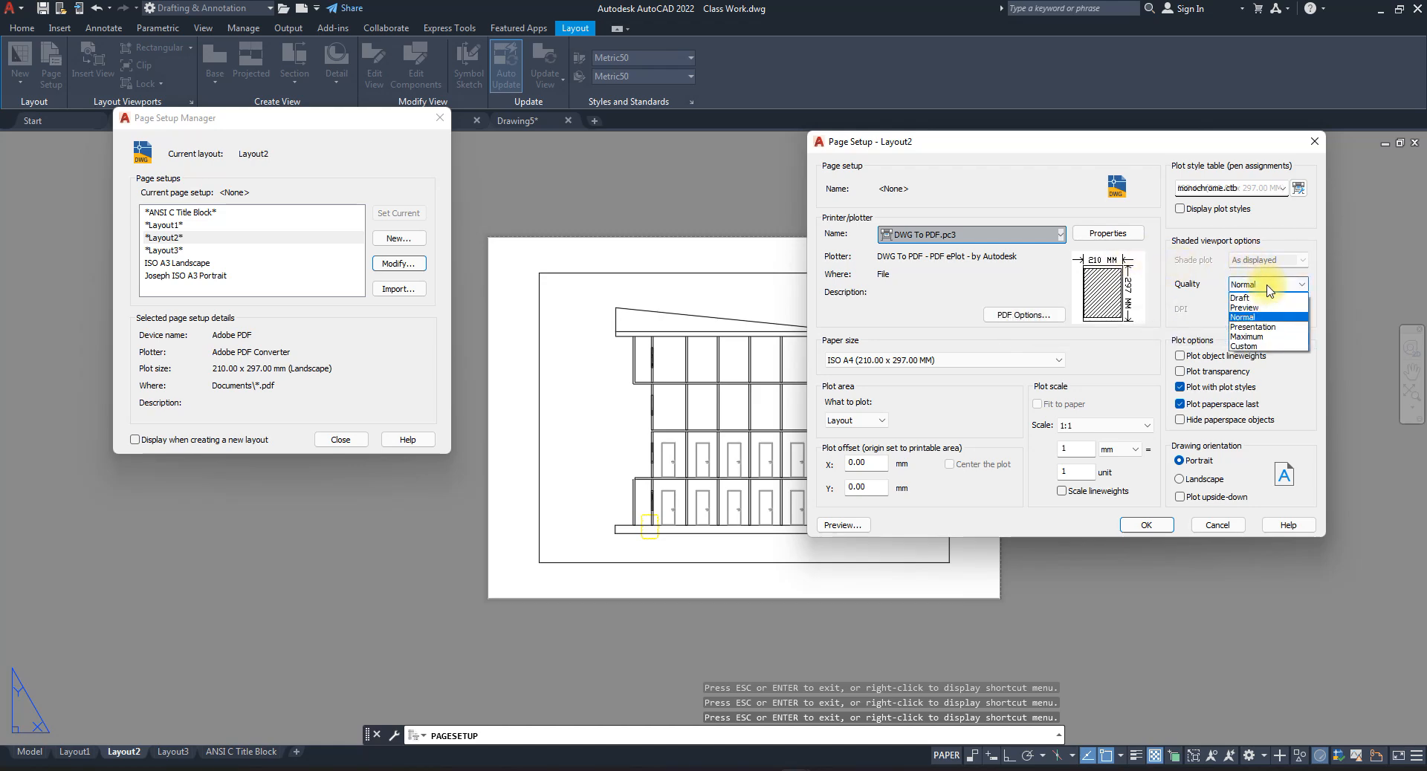
click(1265, 327)
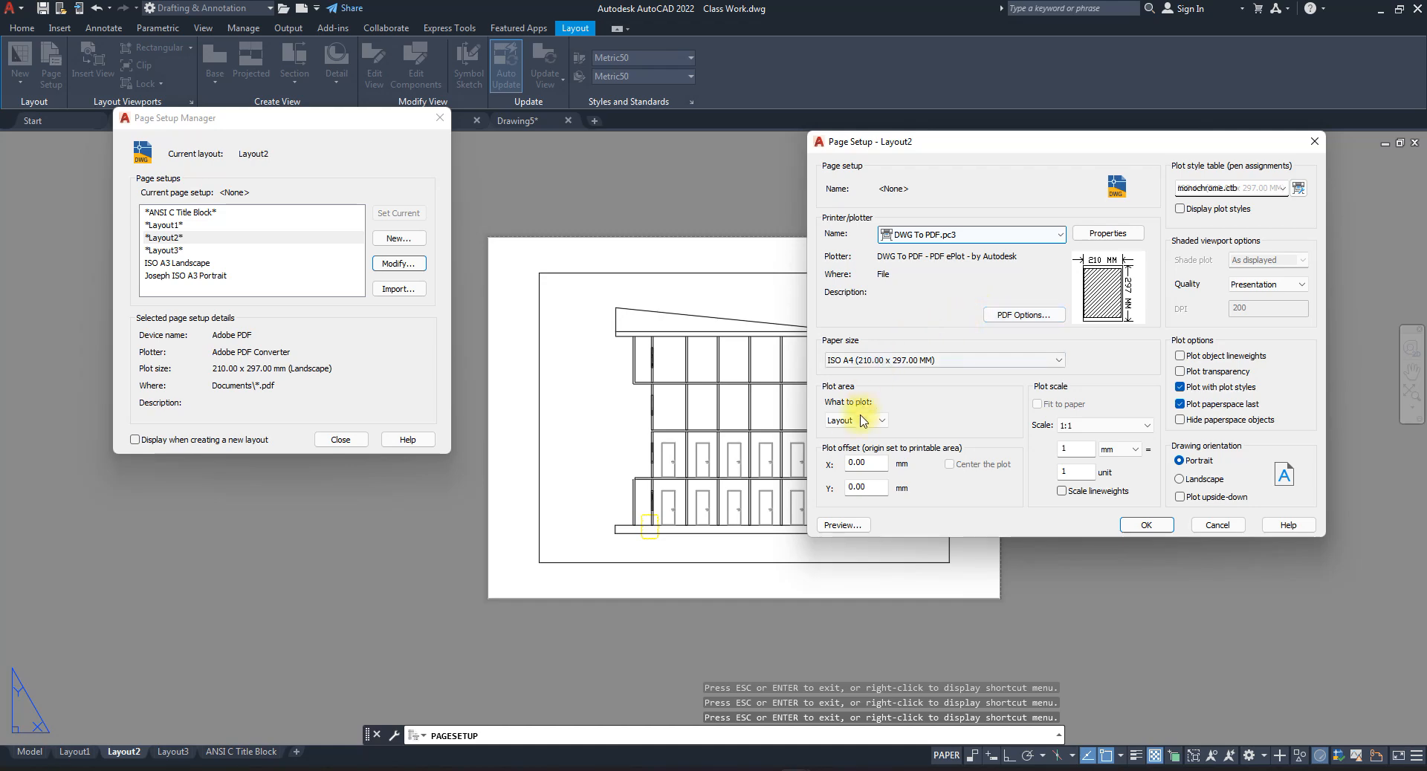
click(1147, 525)
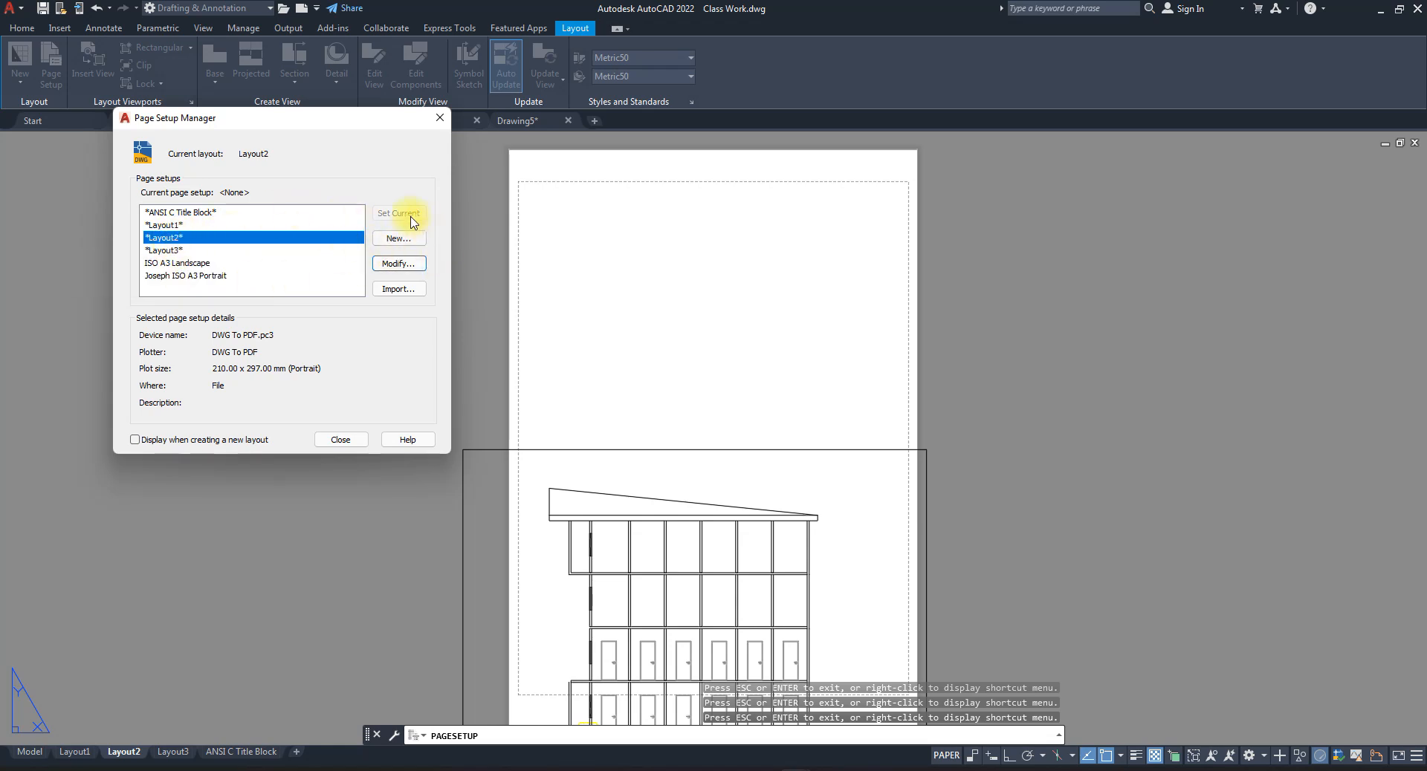
click(341, 440)
- Move the elevation viewport upward and slightly left, using its lower-right corner as base point, so its lower edge sits inside the portrait sheet's printable area
scroll(726, 485, down, 5)
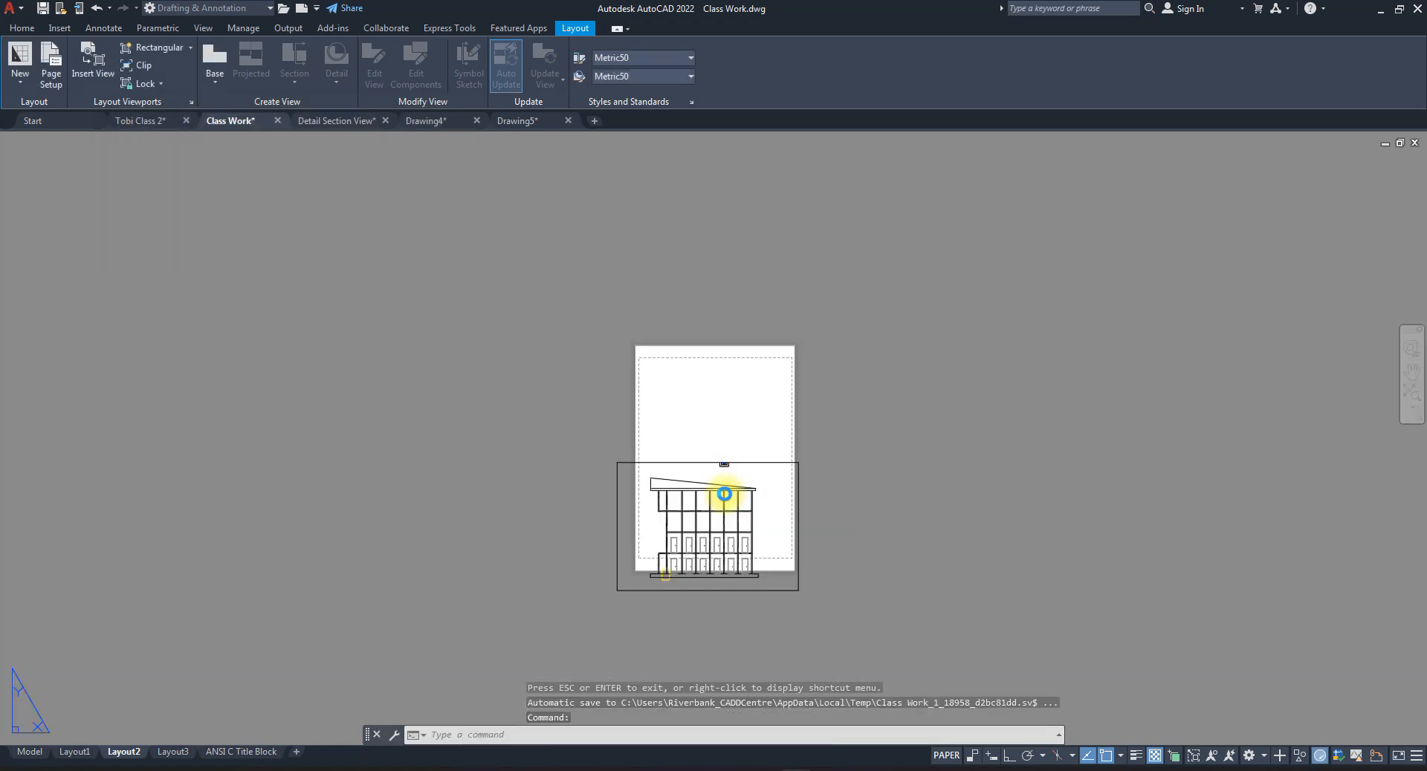
scroll(713, 536, up, 2)
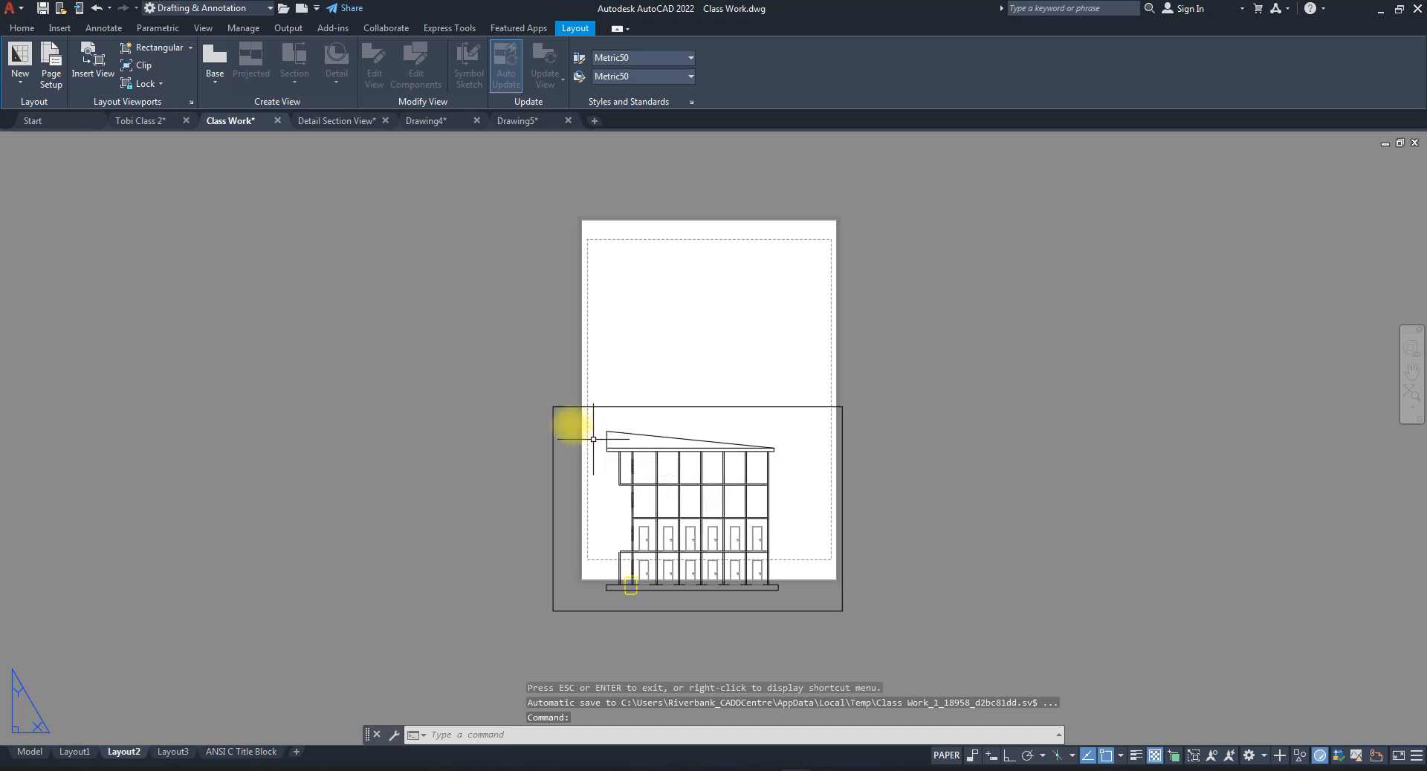
click(558, 406)
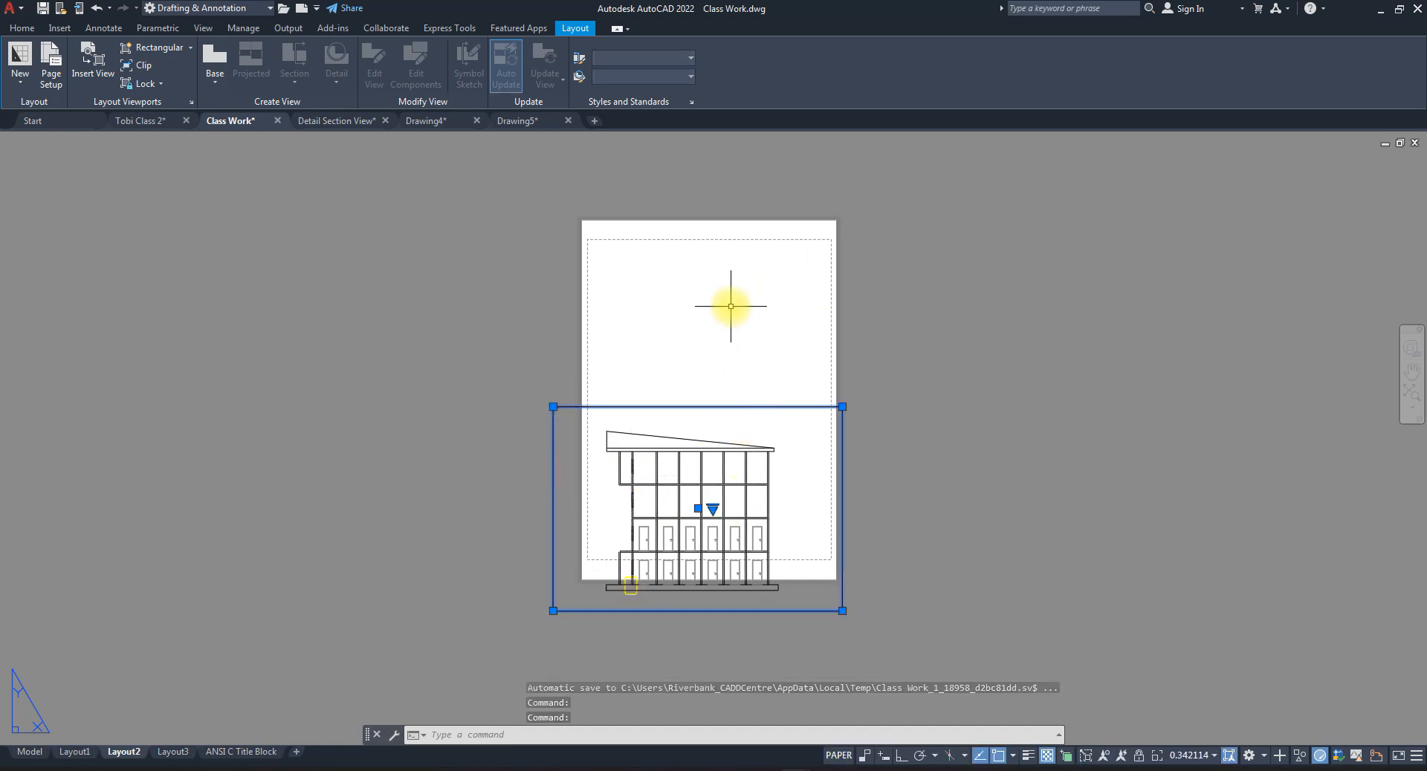
text(m)
key(Return)
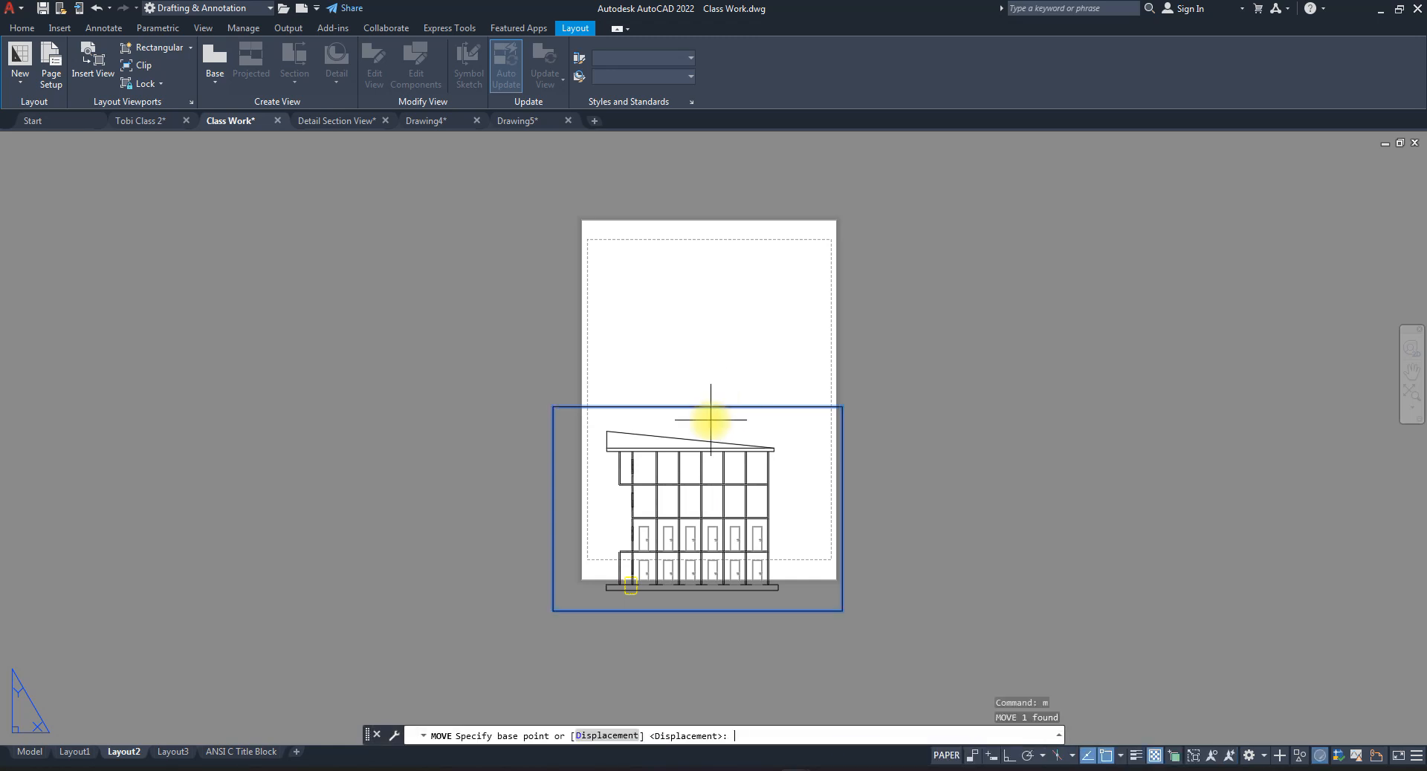
click(841, 609)
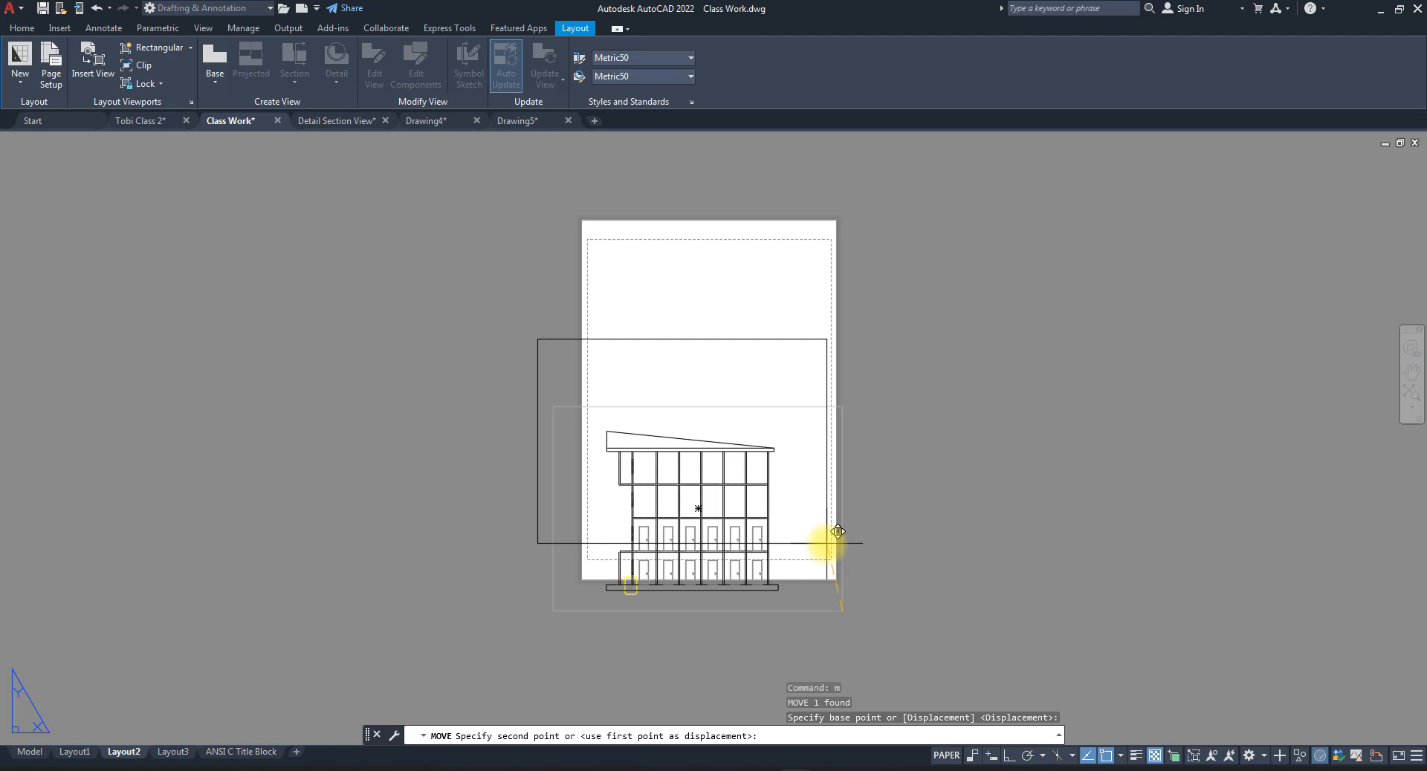
click(827, 543)
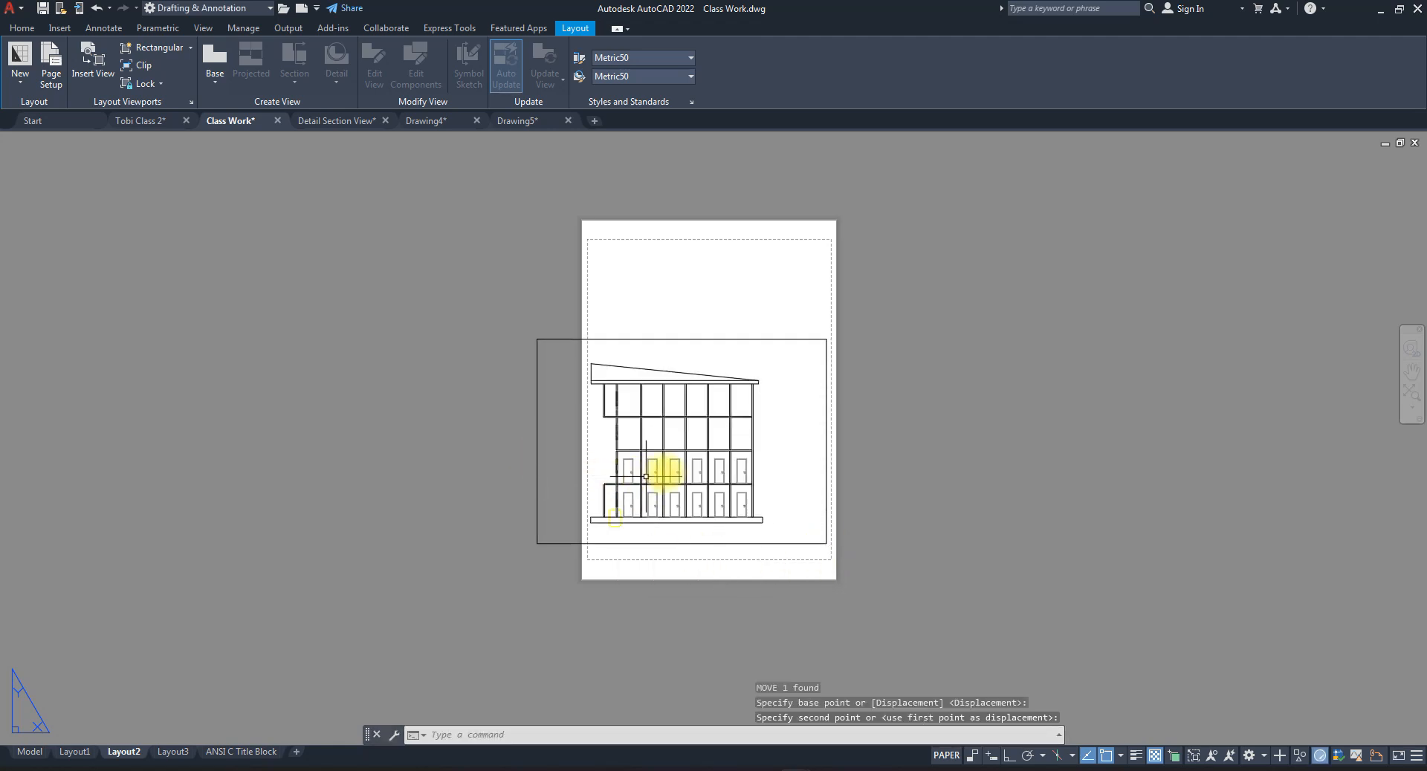
- Stretch the elevation viewport's left edge horizontally, with Ortho on, to just inside the printable area
click(539, 443)
scroll(538, 448, up, 2)
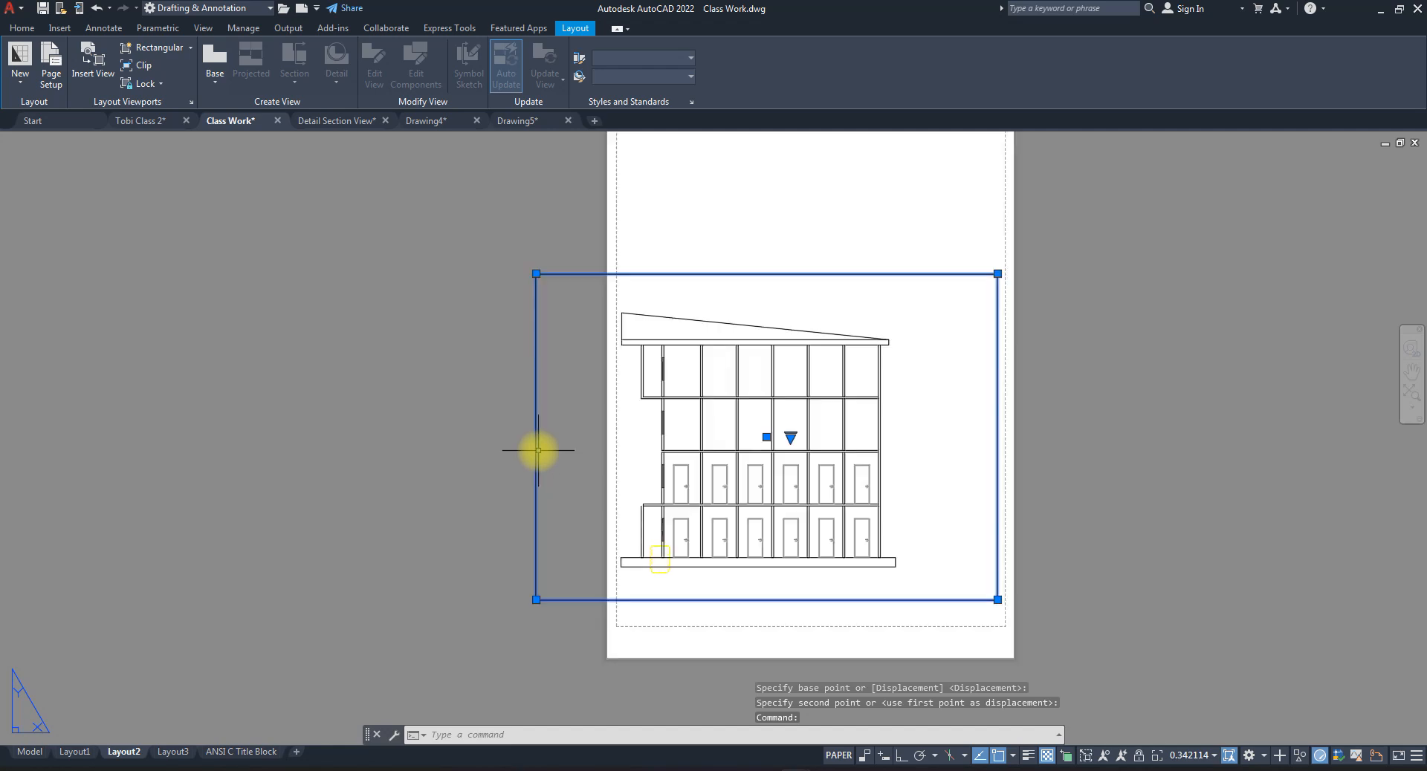
key(Return)
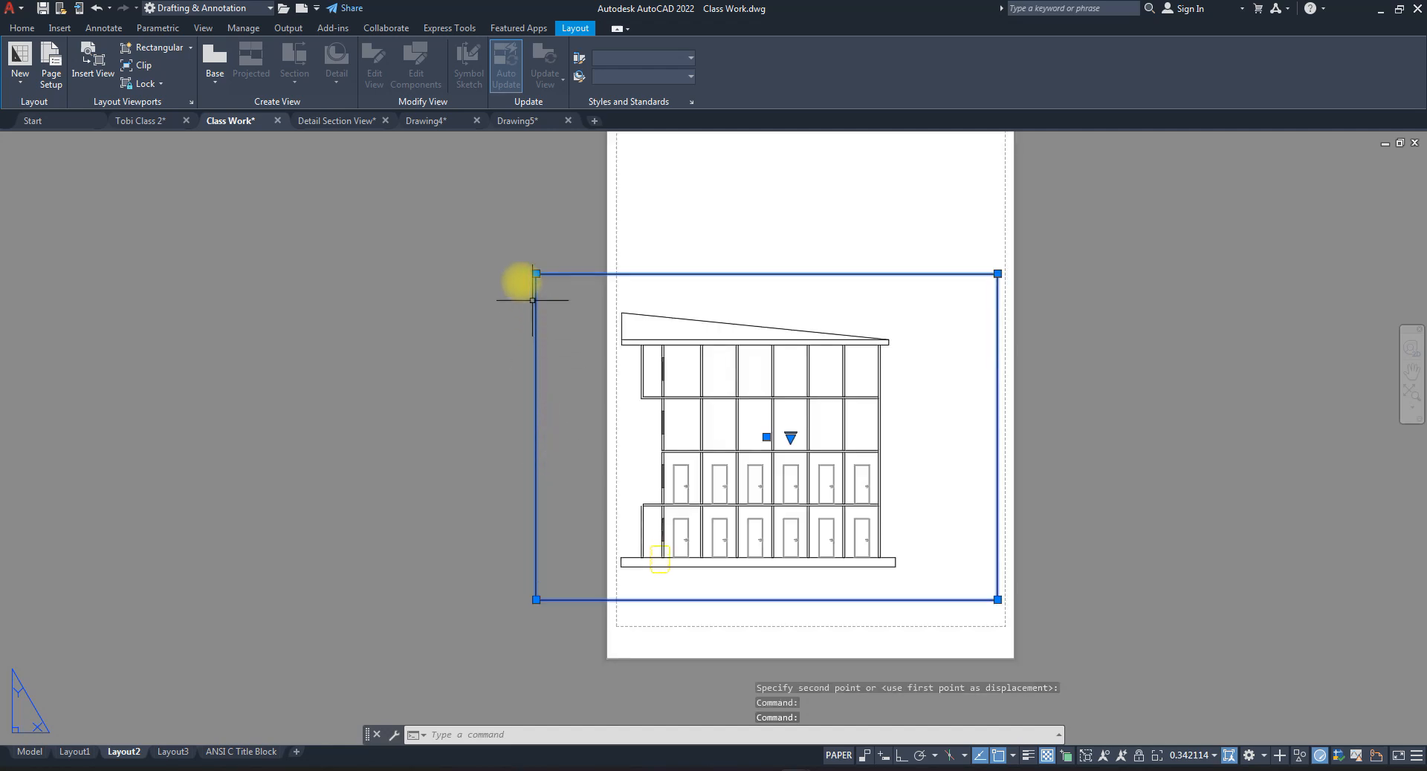
click(536, 273)
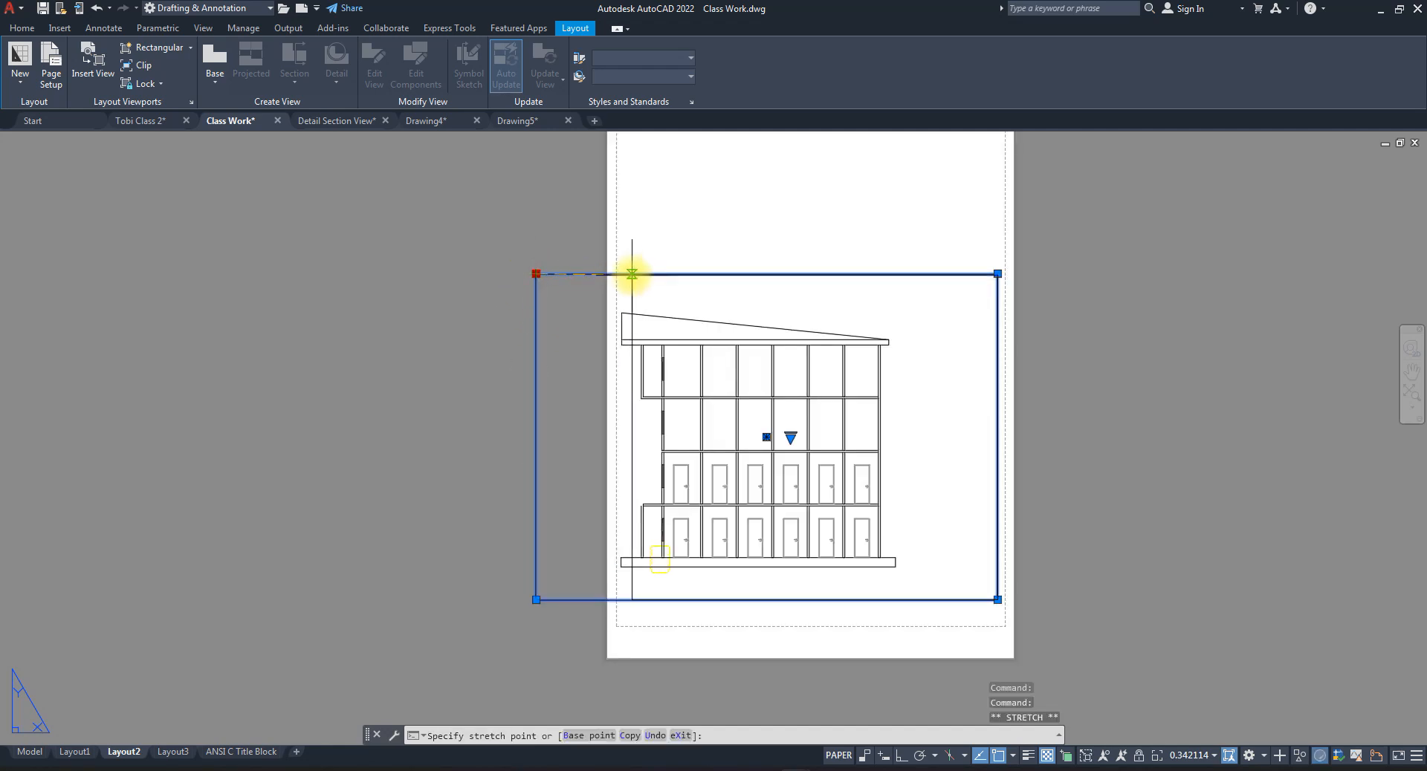
key(F8)
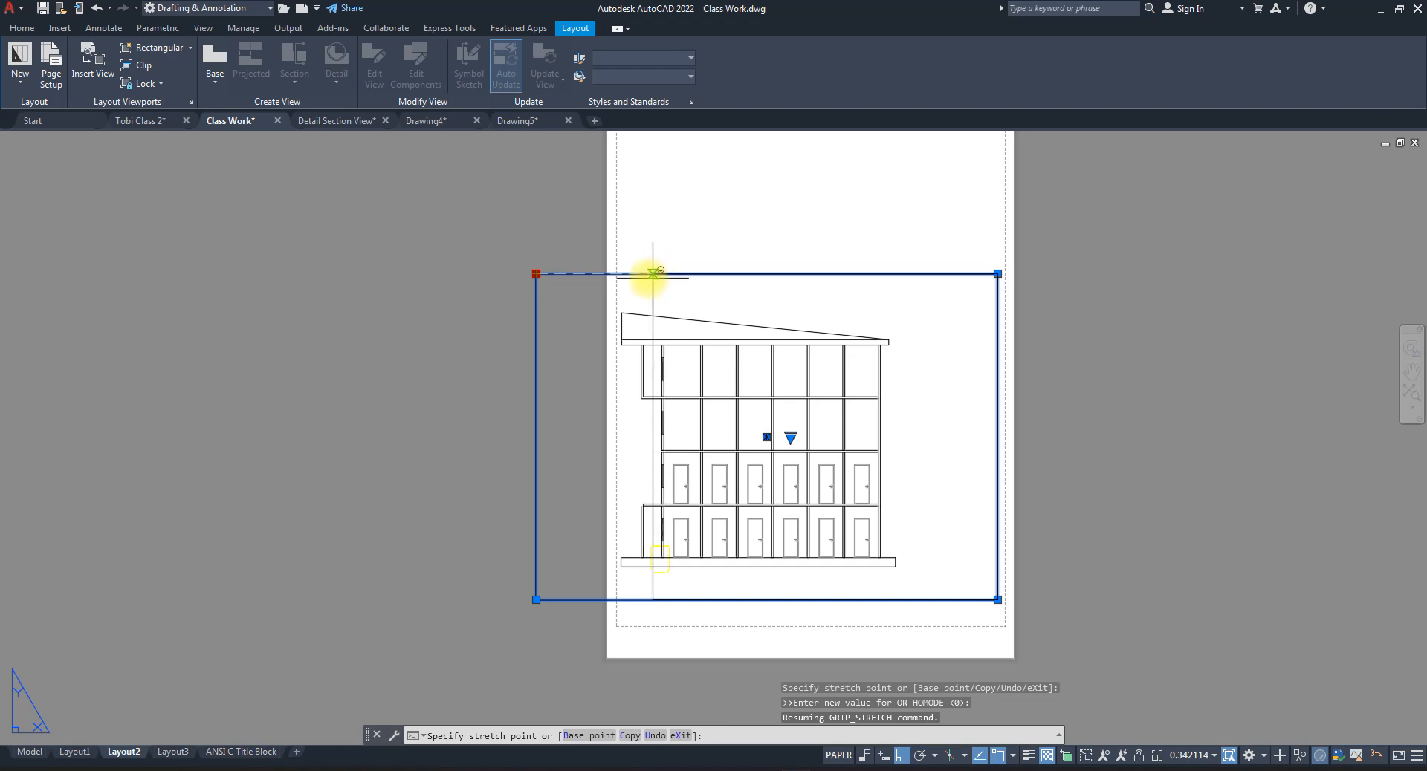
click(628, 274)
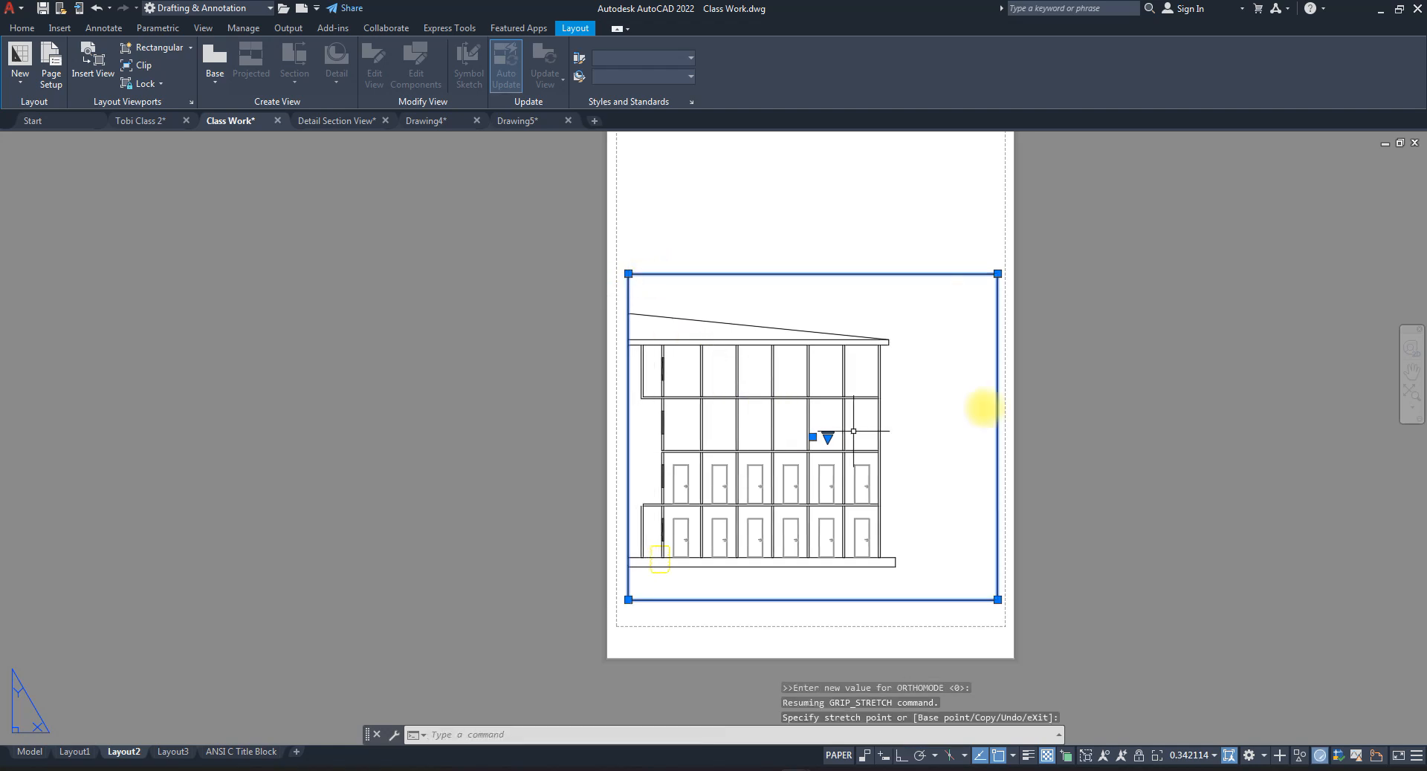
- Activate the viewport, shift the elevation right so the whole building fits inside its frame, and return to paper space
double_click(930, 384)
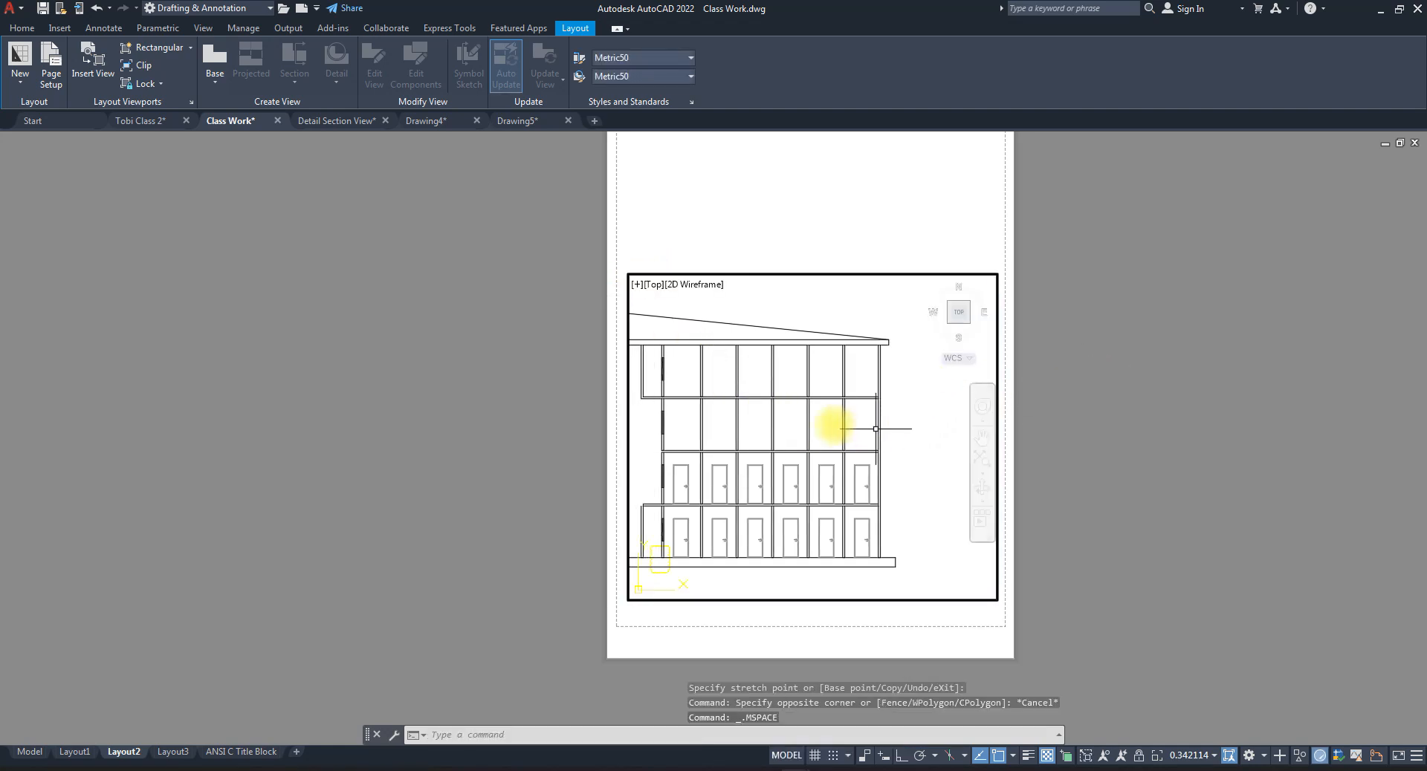
mouse_move(815, 408)
middle_down()
mouse_move(854, 414)
mouse_move(845, 404)
middle_up()
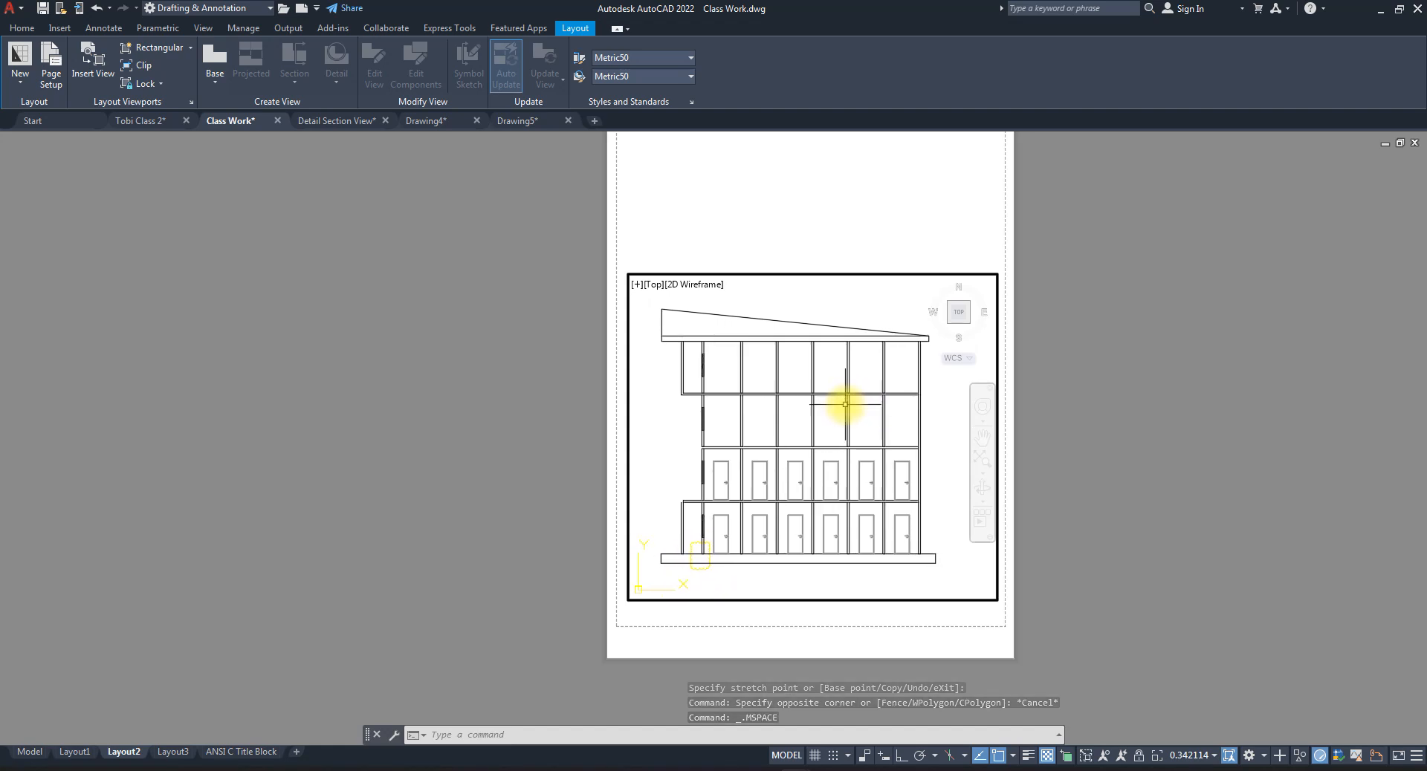
double_click(1142, 390)
scroll(862, 494, down, 4)
scroll(866, 455, up, 3)
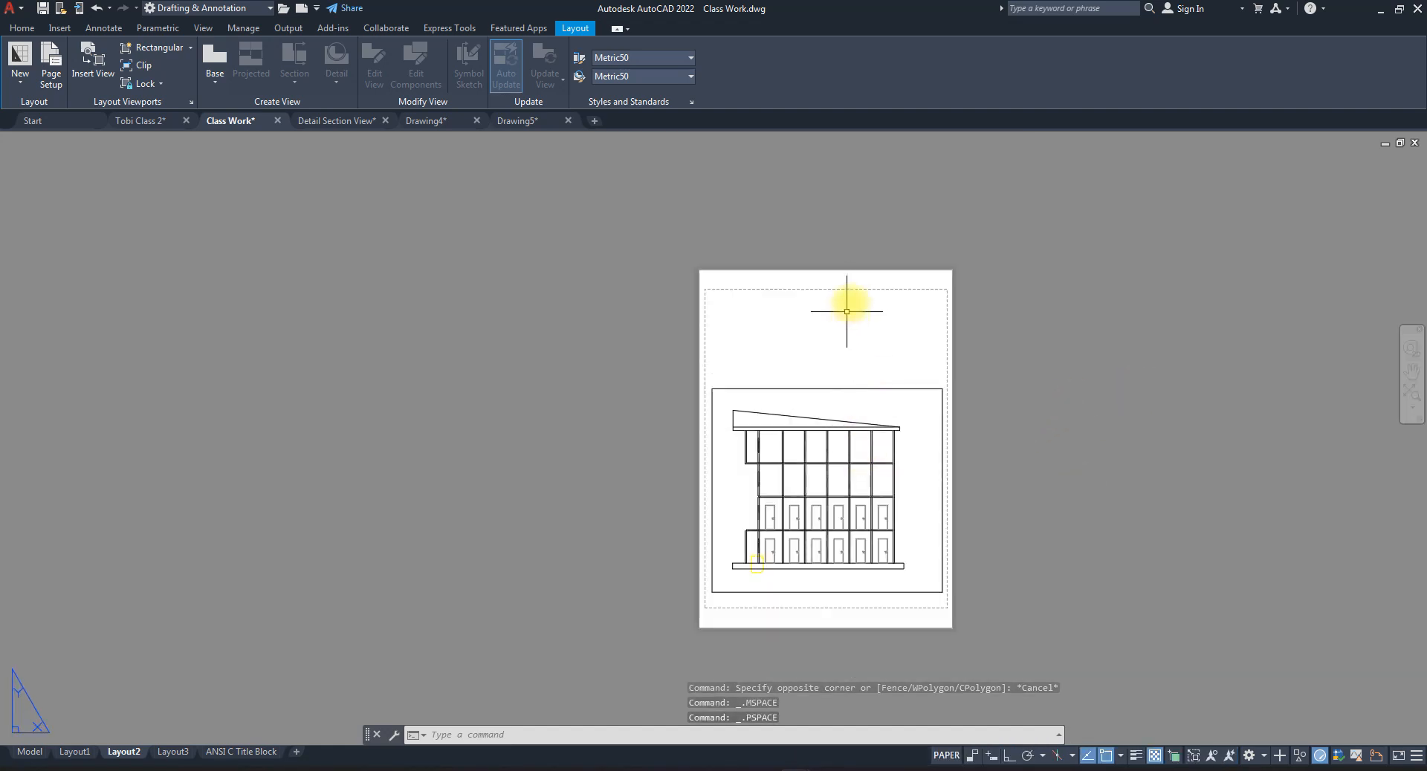
- Move the elevation viewport straight up by its centre grip to the middle of the portrait sheet, and deselect it
click(847, 388)
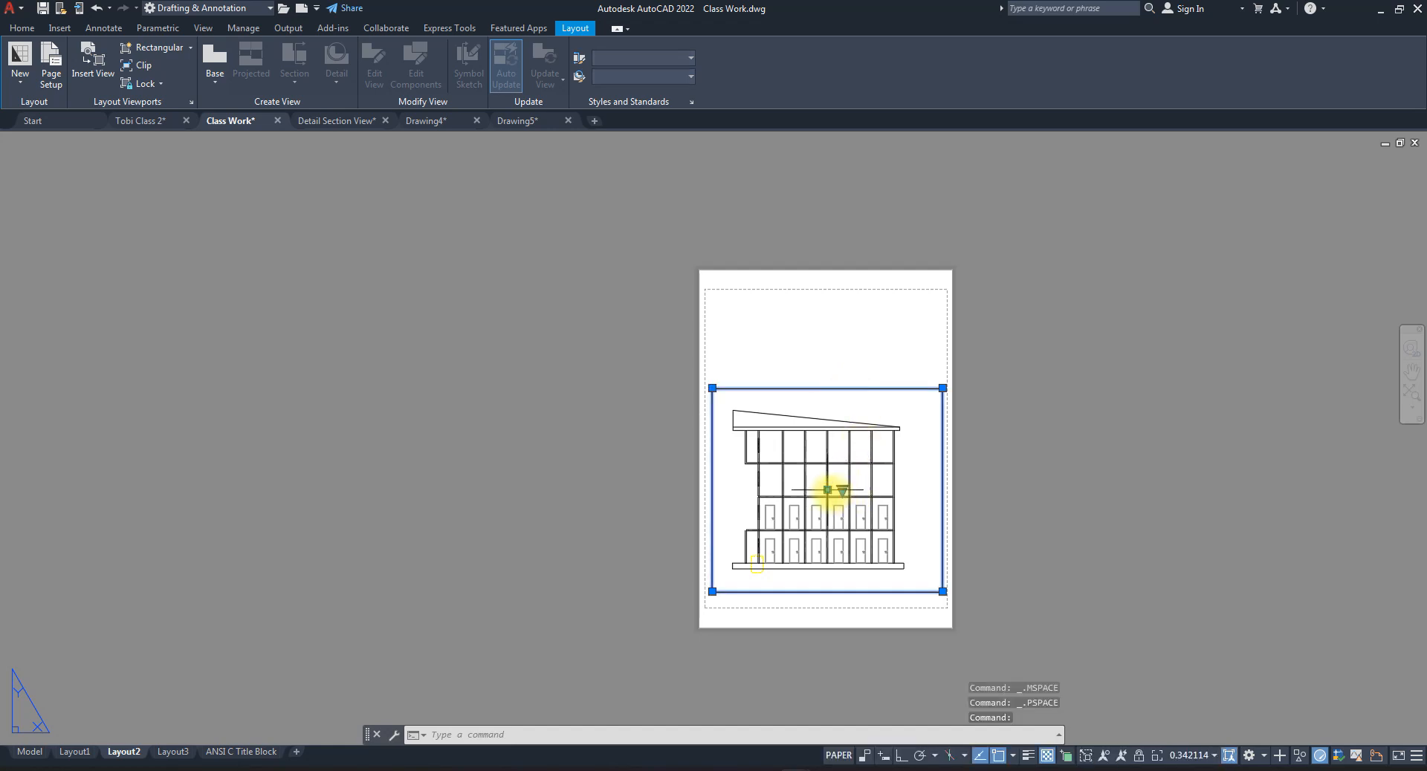
click(827, 490)
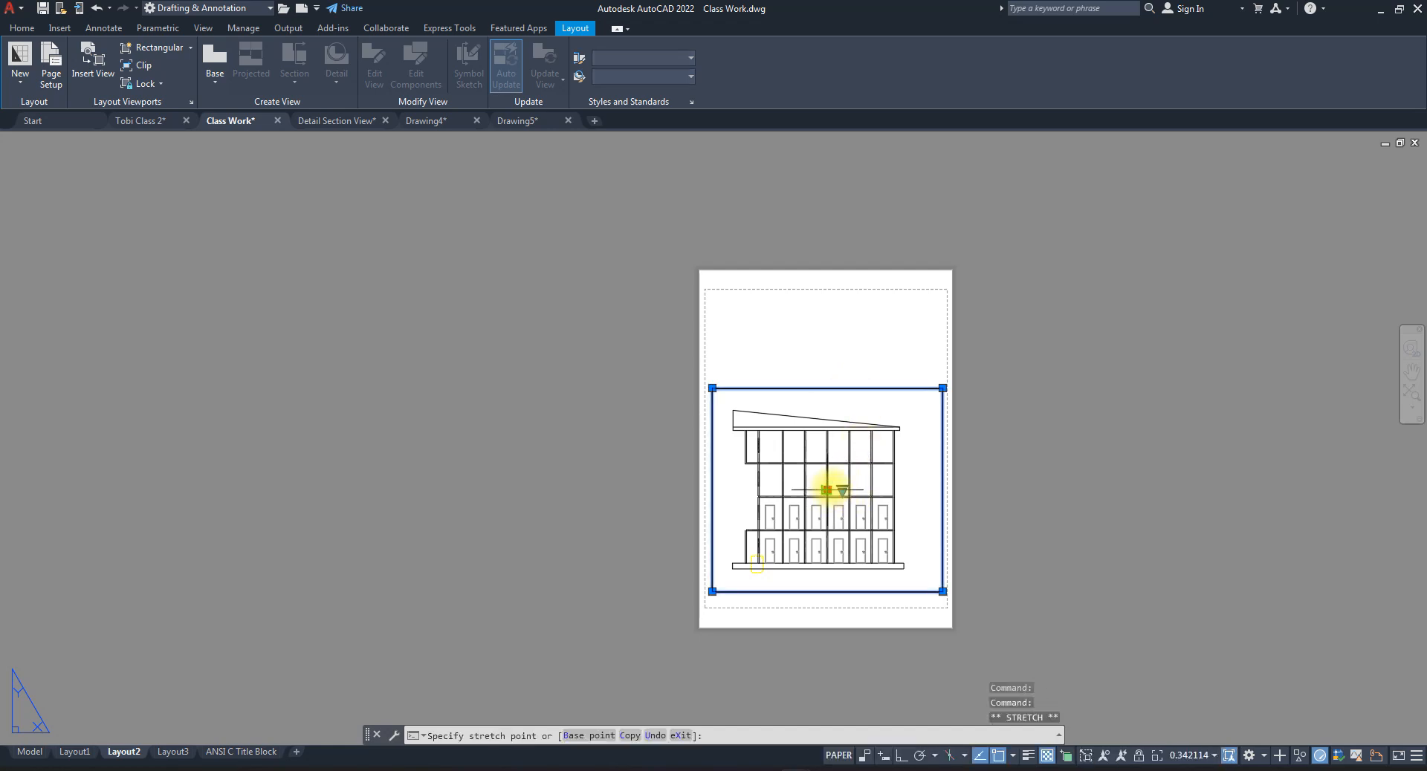
click(826, 446)
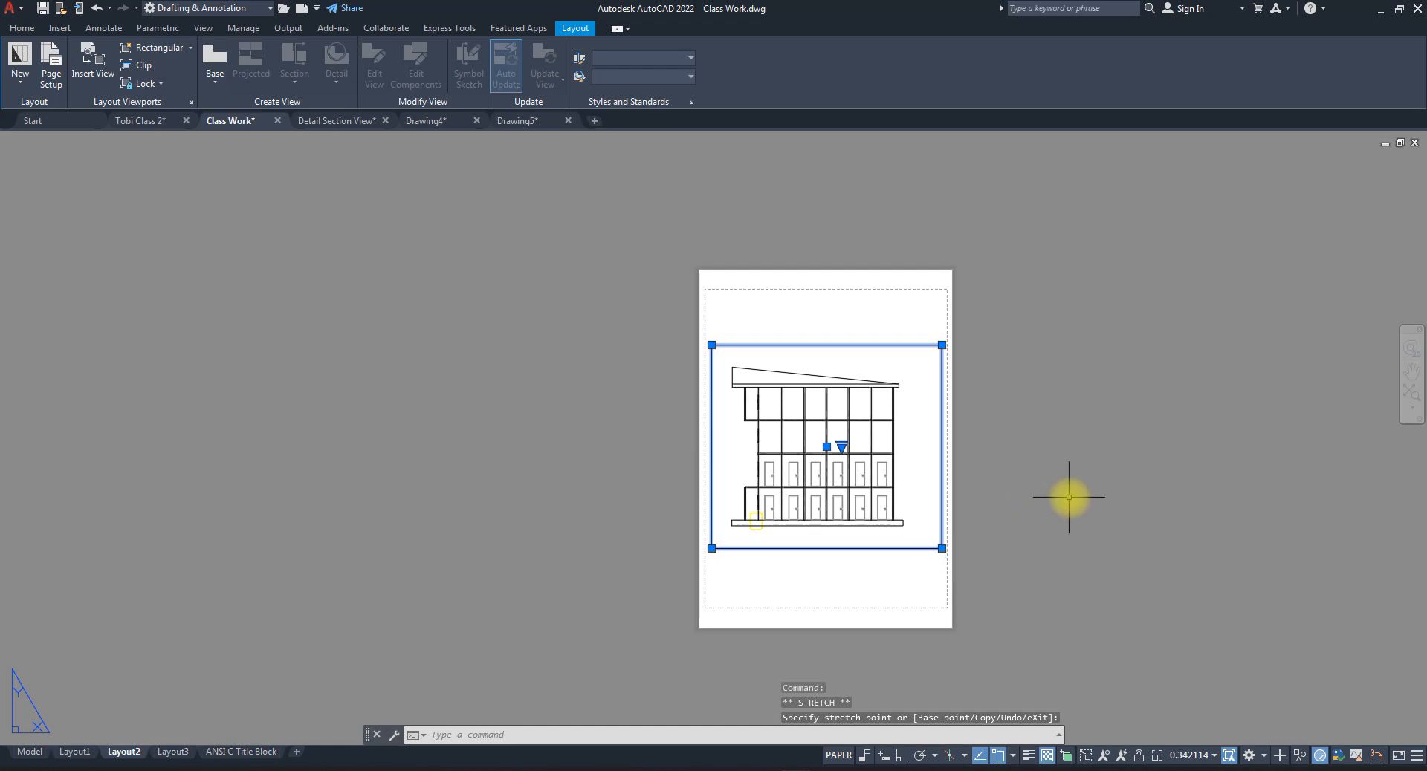
key(Escape)
key(Escape)
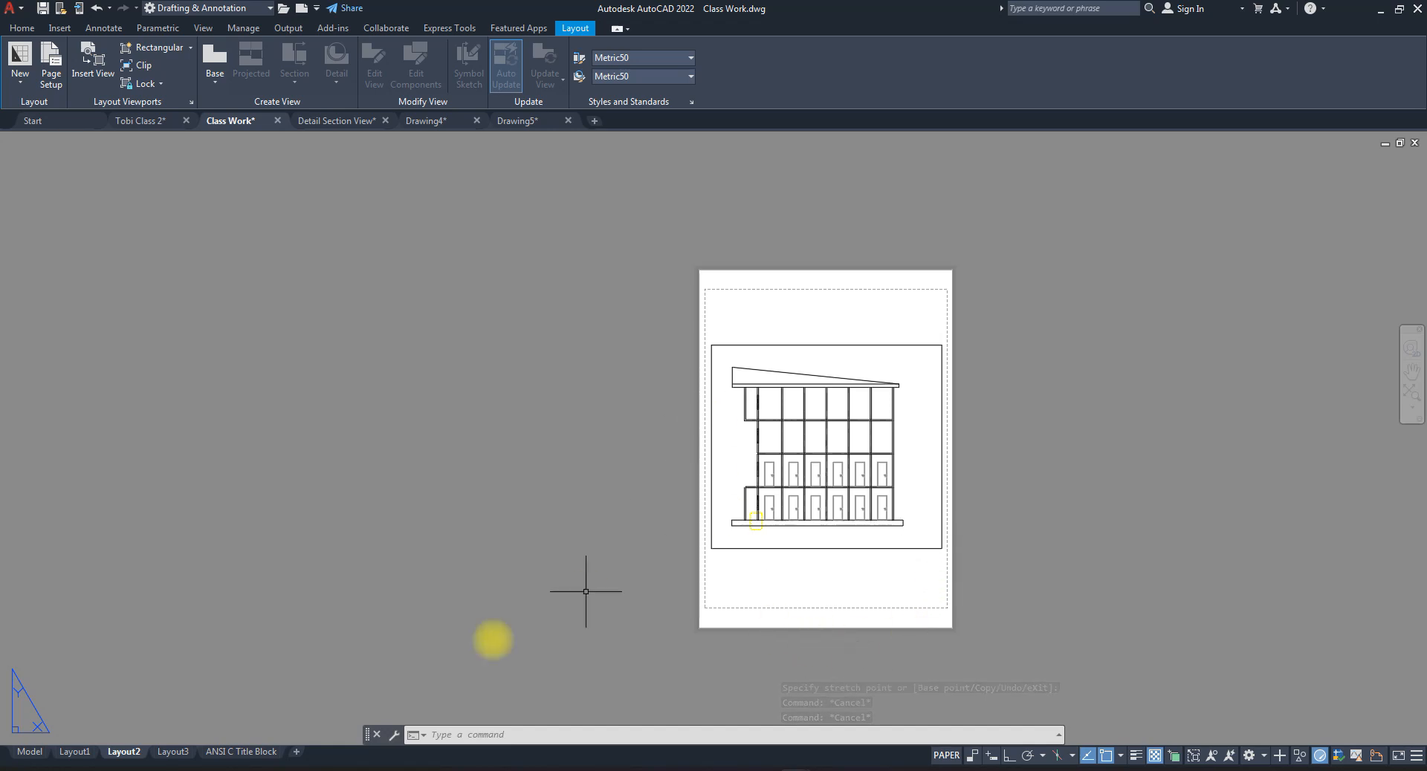
- Compare the sheets of Layout3, Layout2 and Layout1, ending on Layout1
click(172, 752)
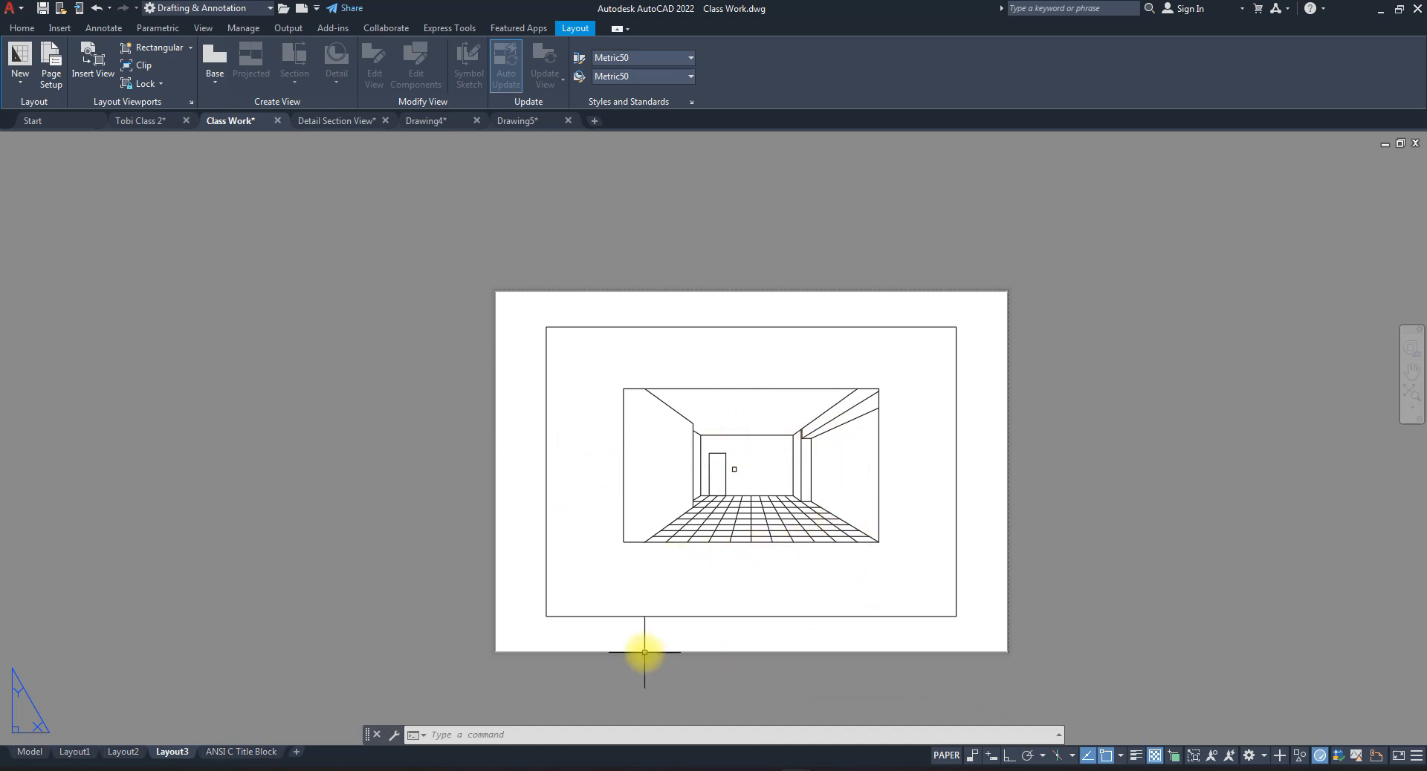
click(124, 752)
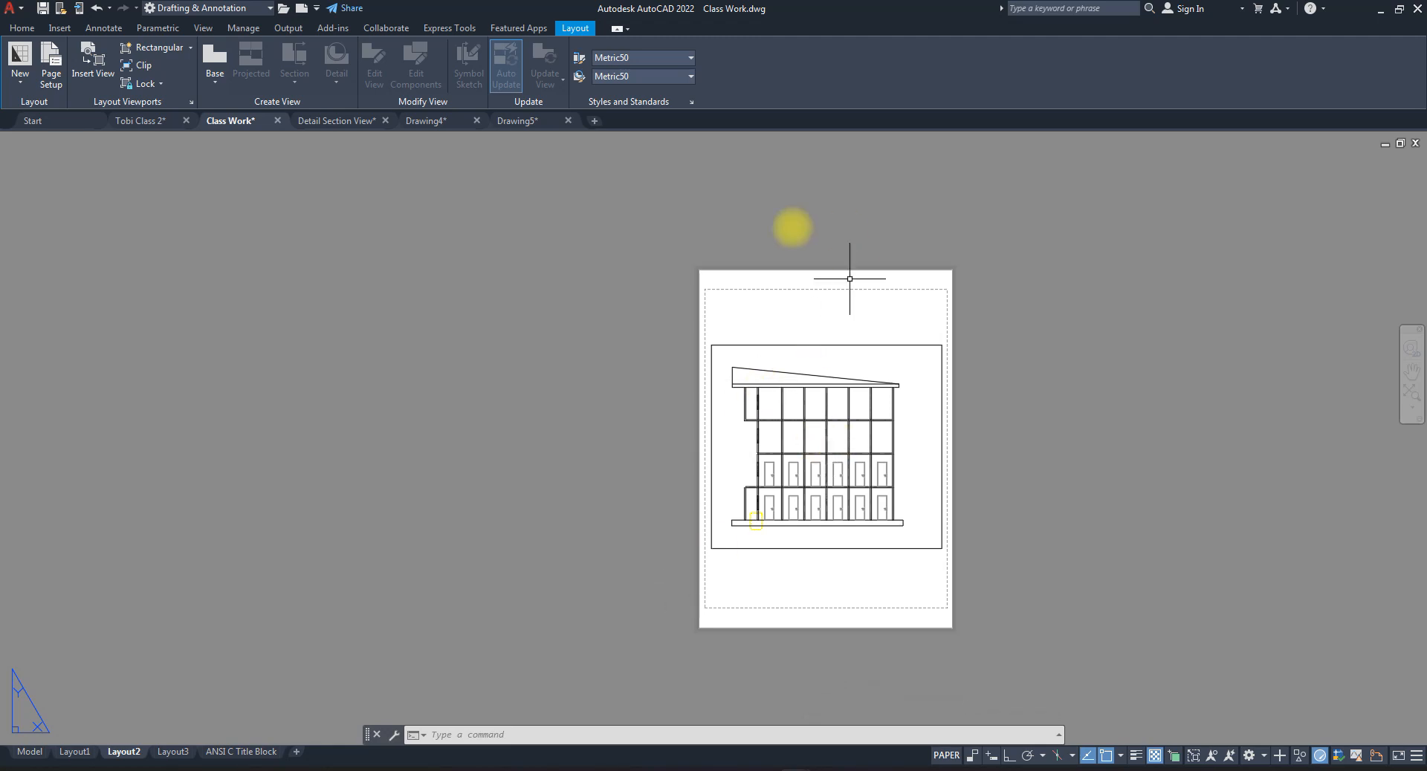
click(173, 752)
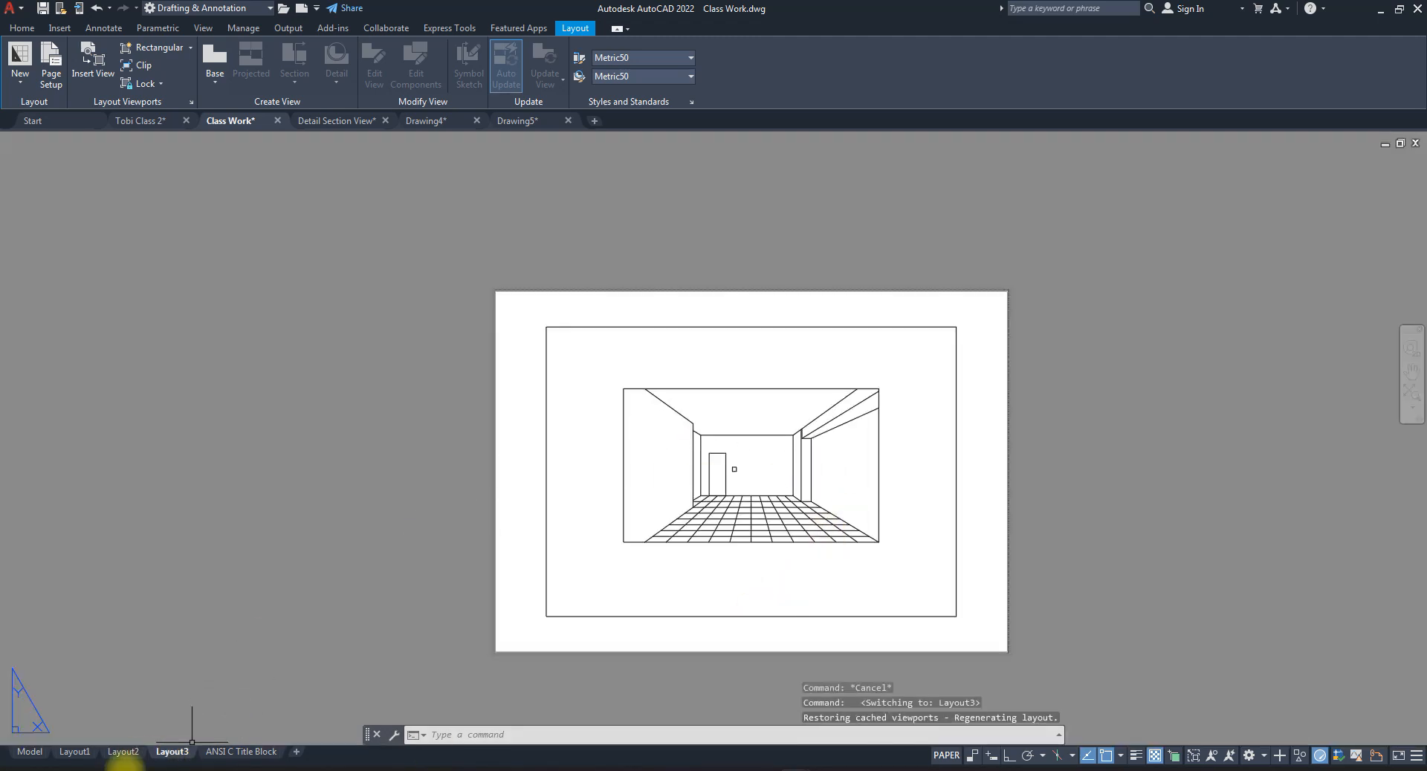
click(122, 752)
click(74, 752)
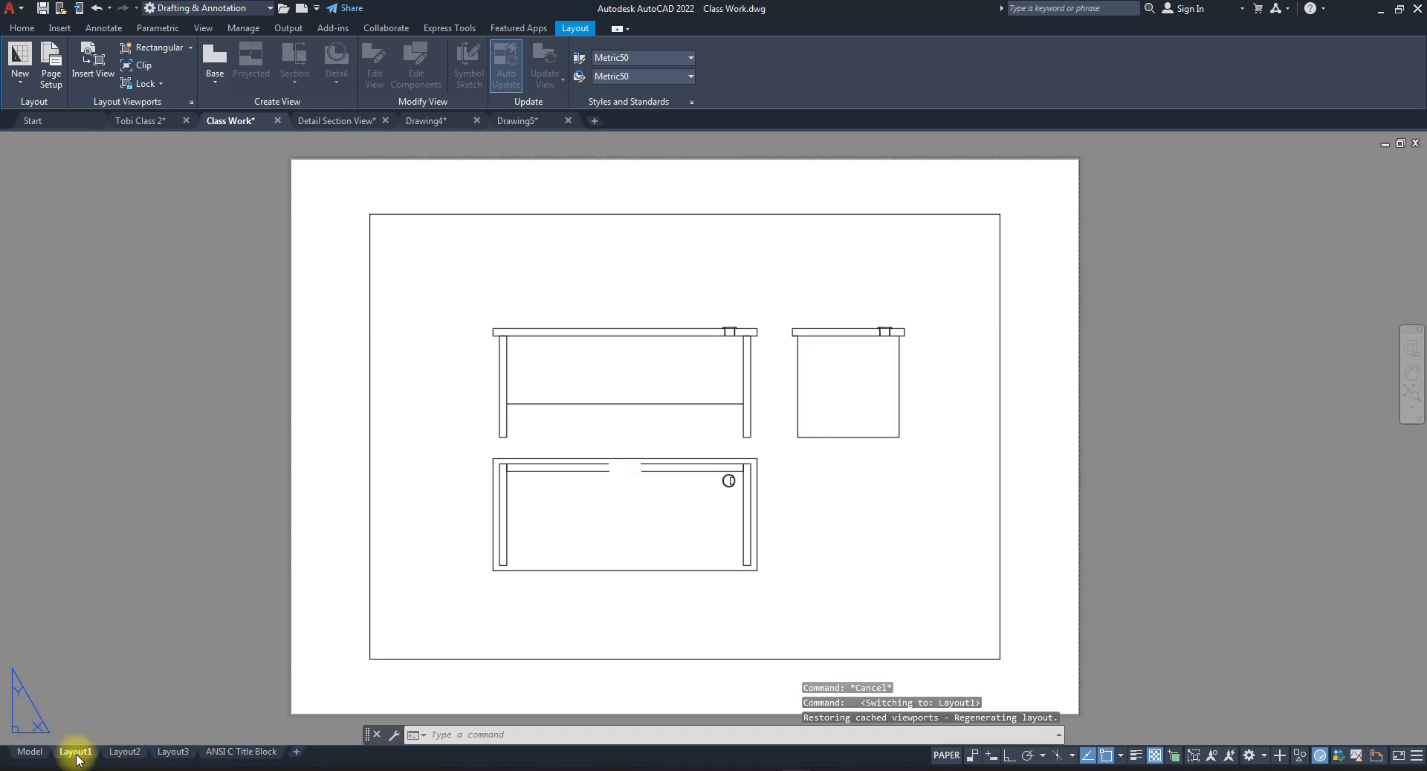
click(125, 752)
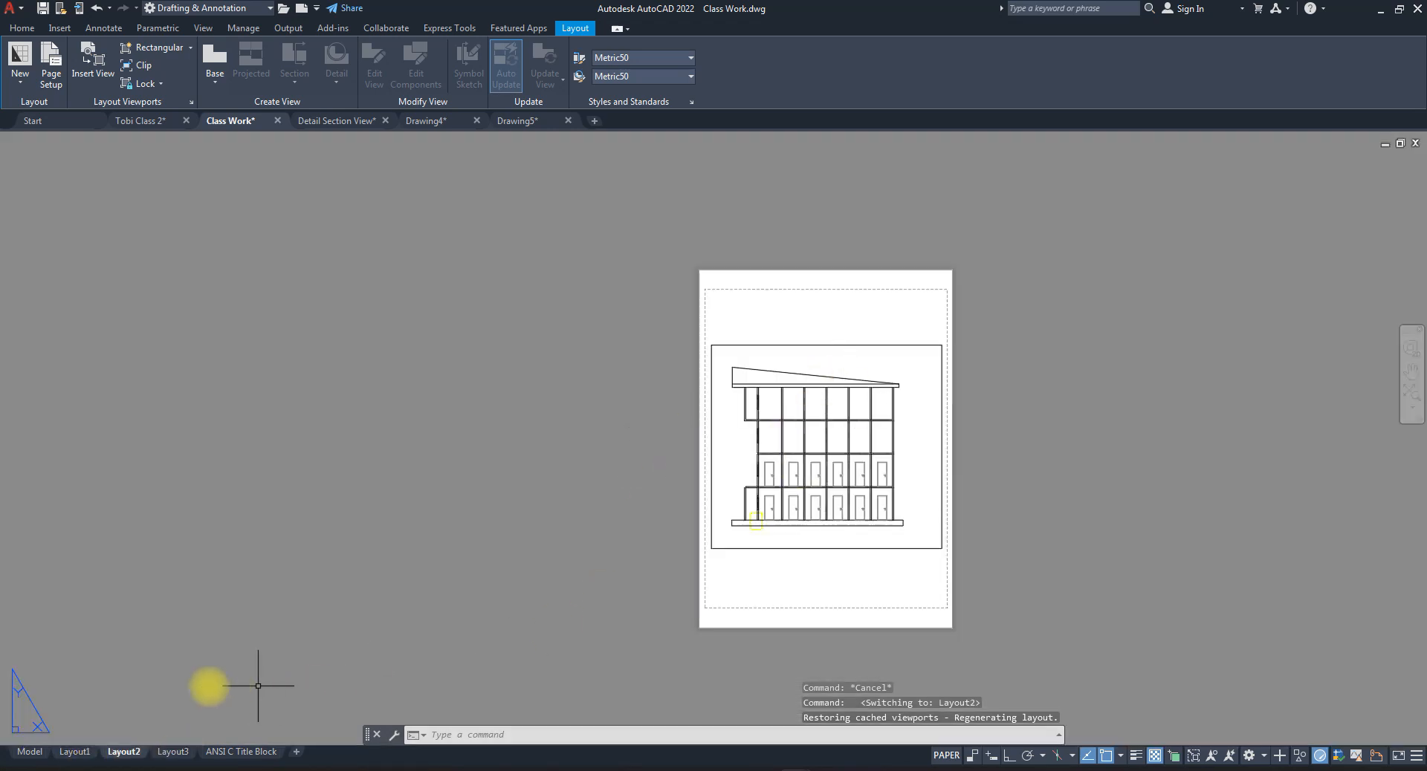
click(75, 752)
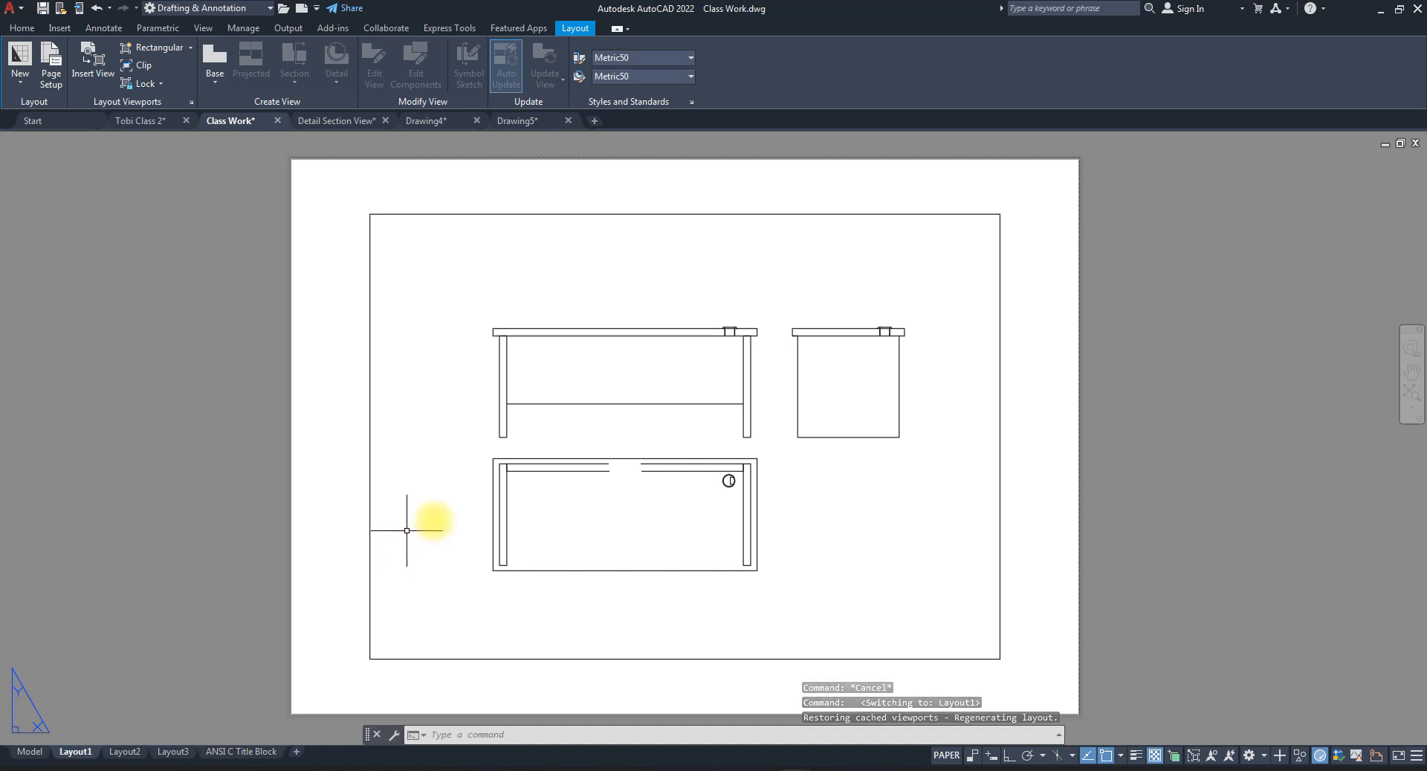
- Make Layout2's portrait page setup current for Layout1 and close the page setup manager
right_click(84, 753)
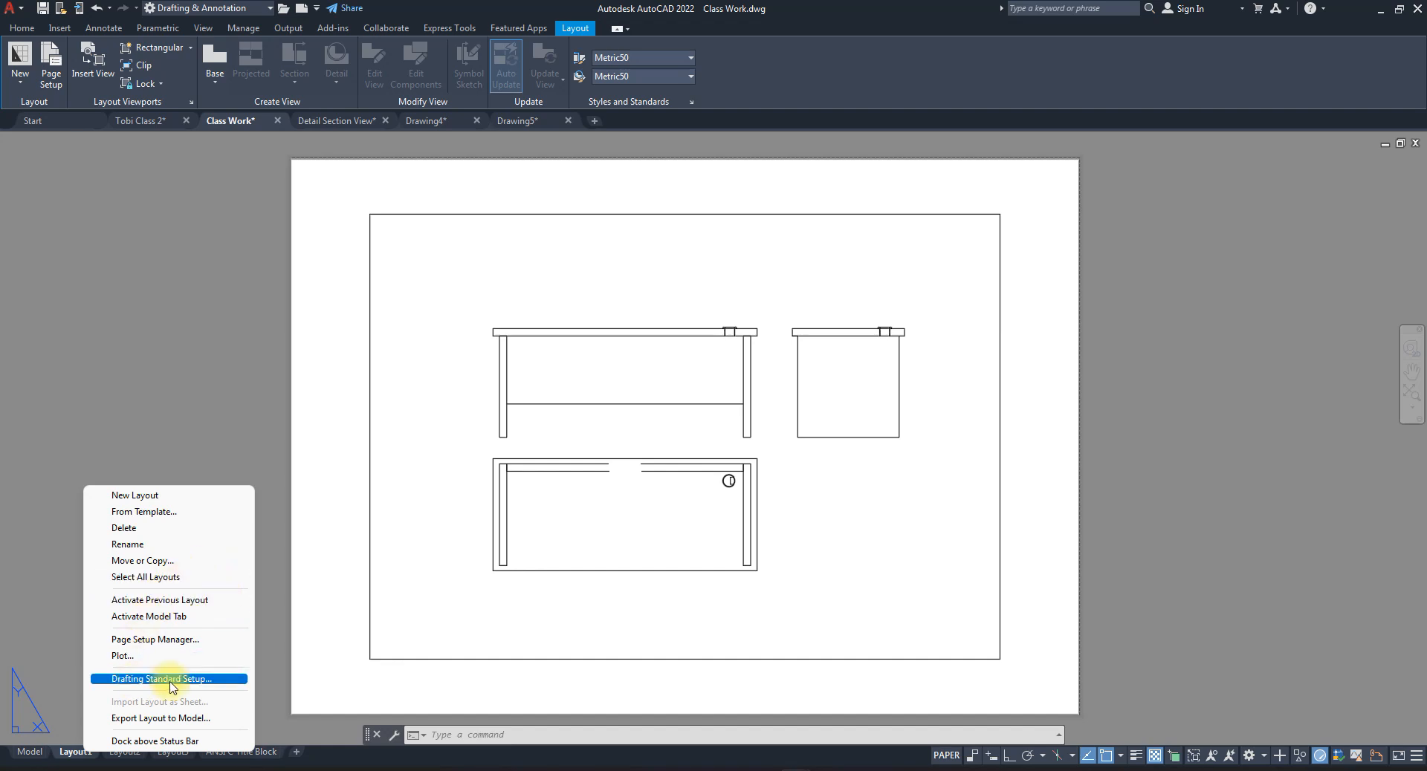
click(155, 640)
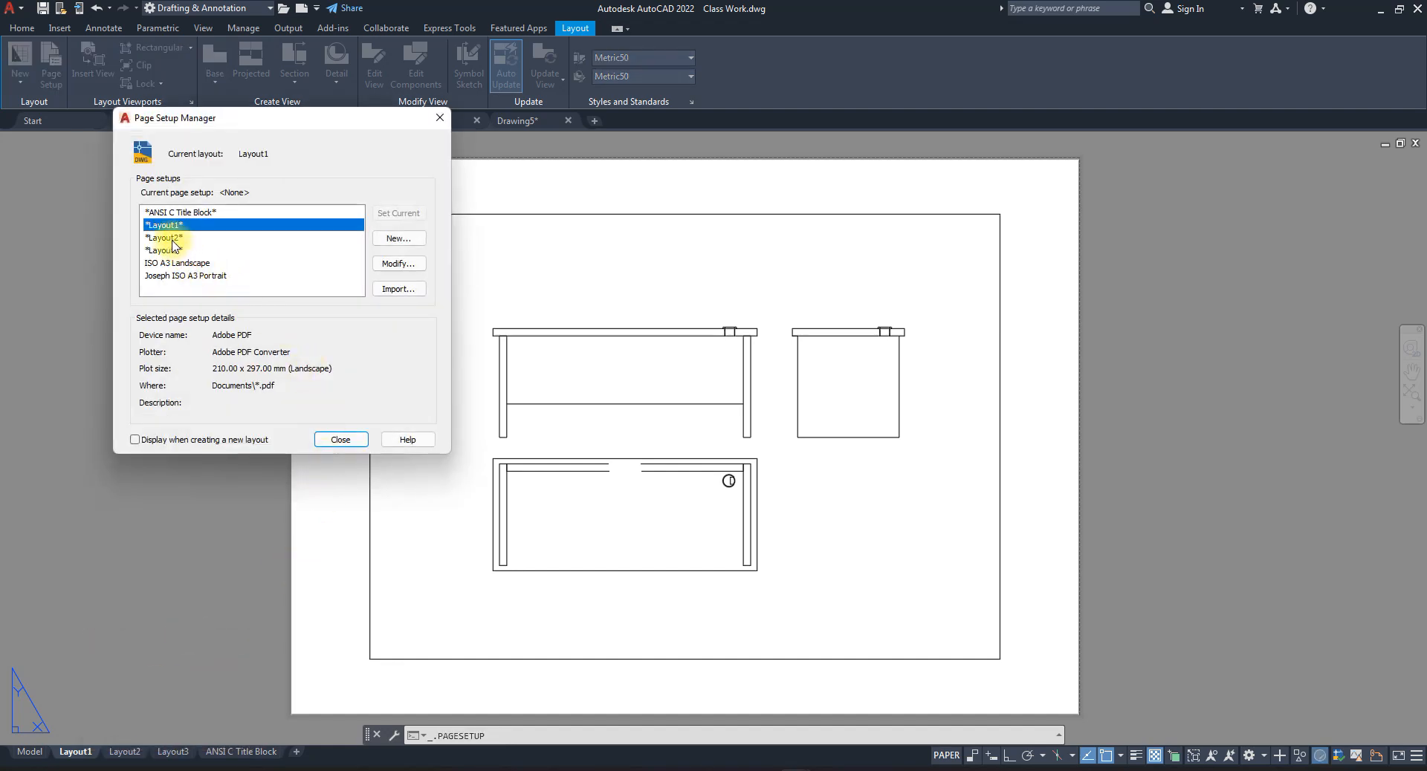
click(169, 238)
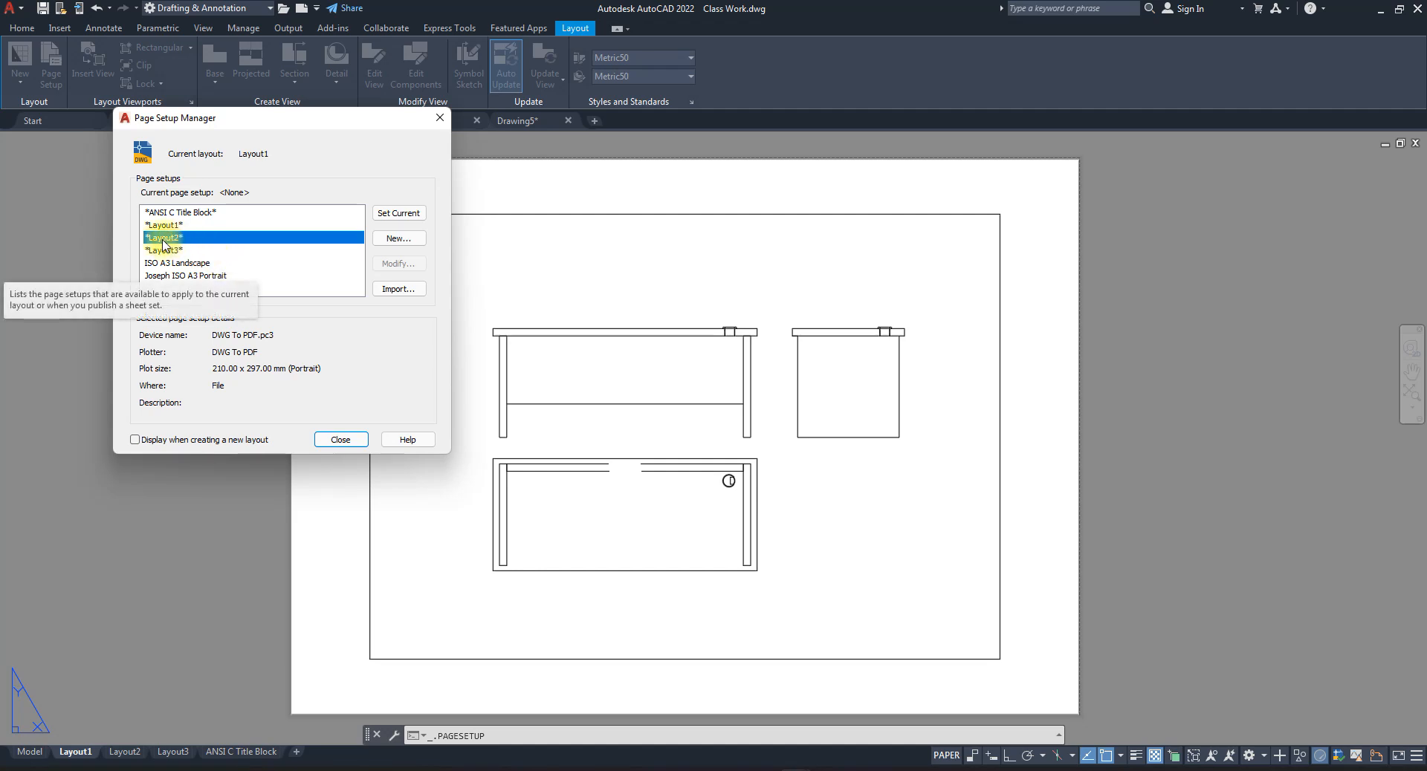
click(399, 216)
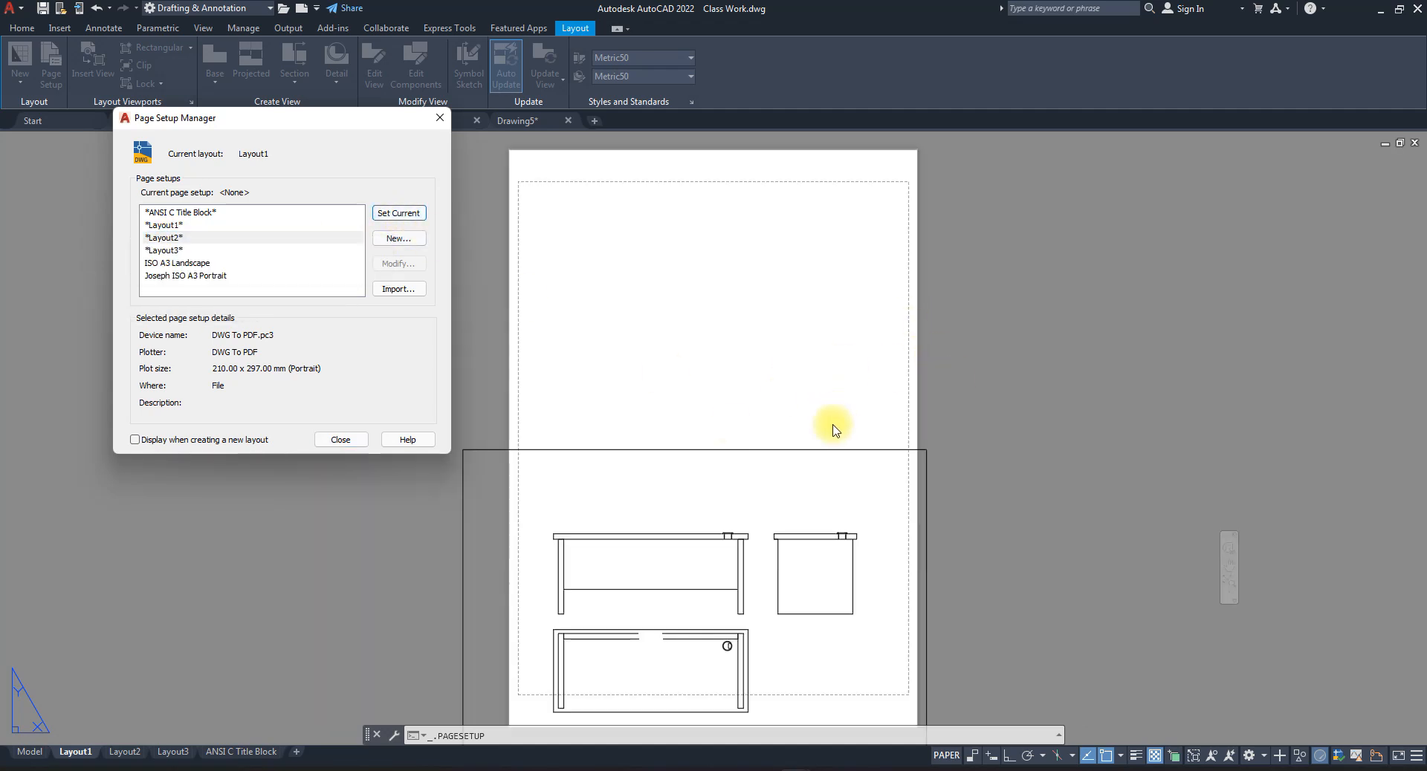
click(341, 440)
scroll(710, 444, down, 4)
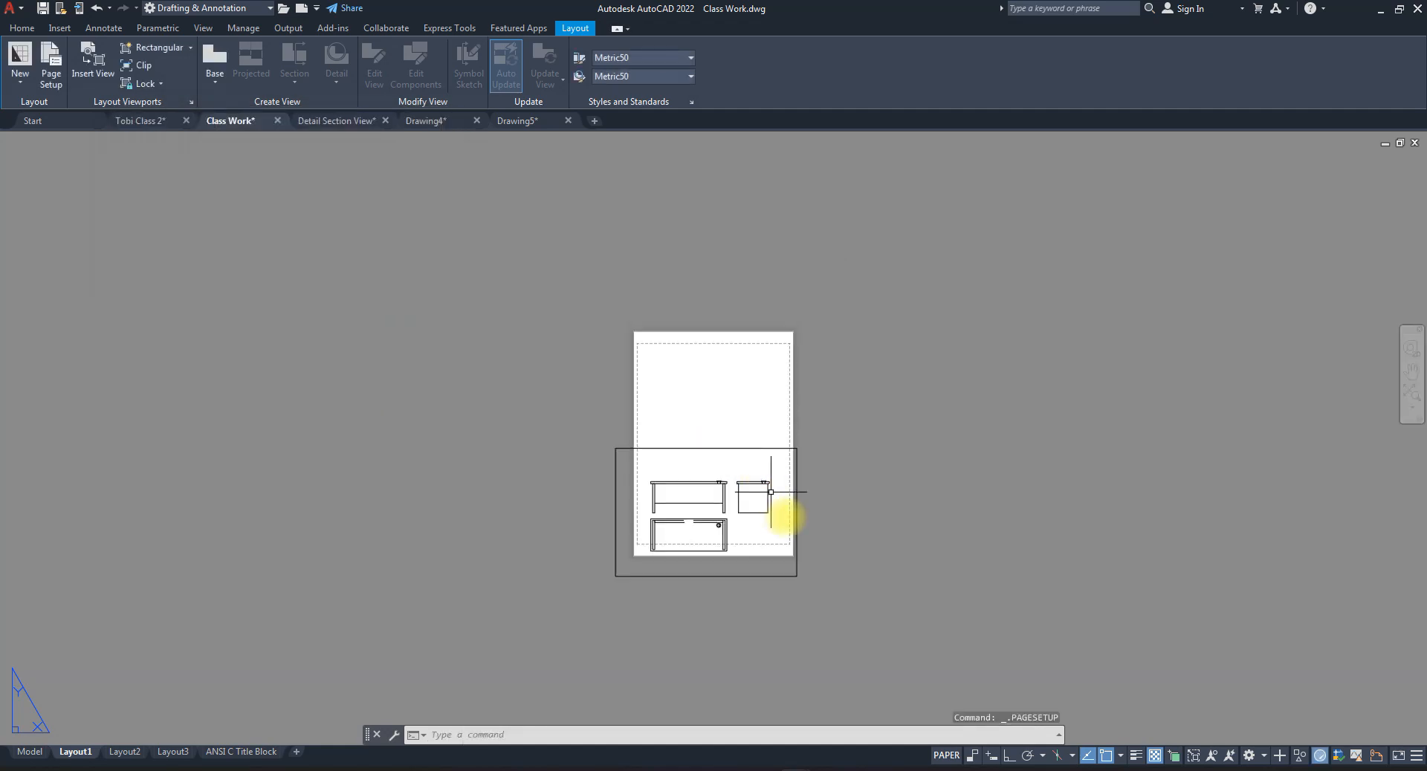
scroll(795, 588, up, 4)
click(794, 593)
click(765, 602)
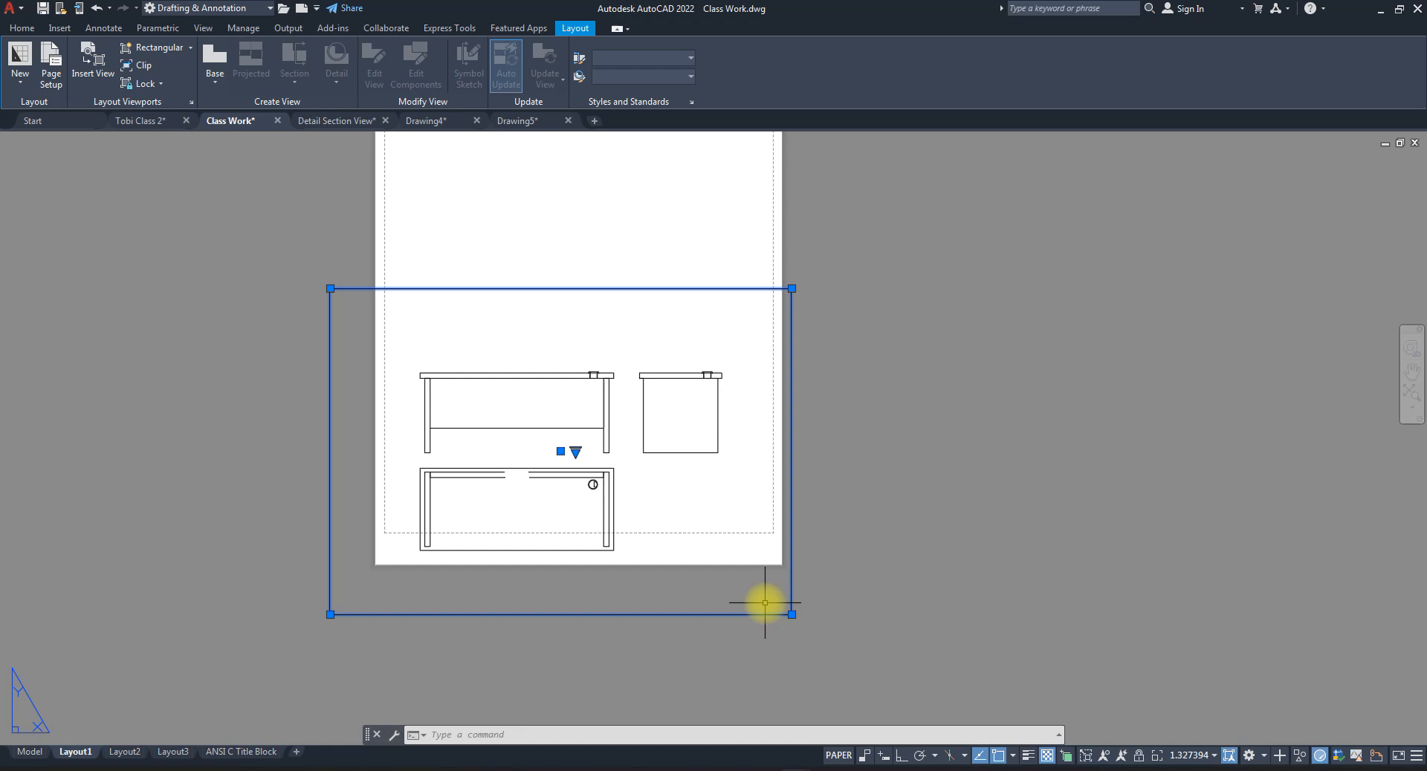
key(Escape)
key(Escape)
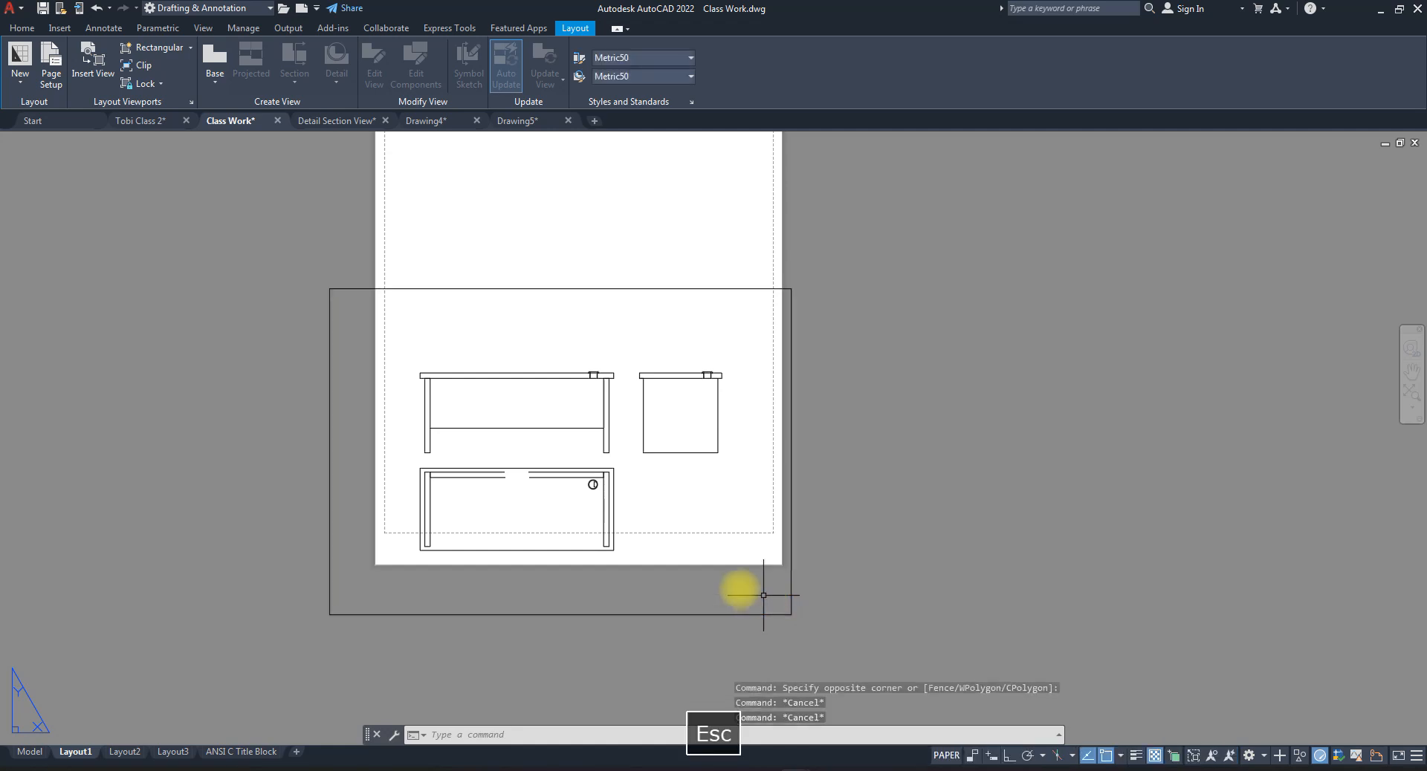
scroll(541, 462, down, 4)
scroll(541, 485, up, 4)
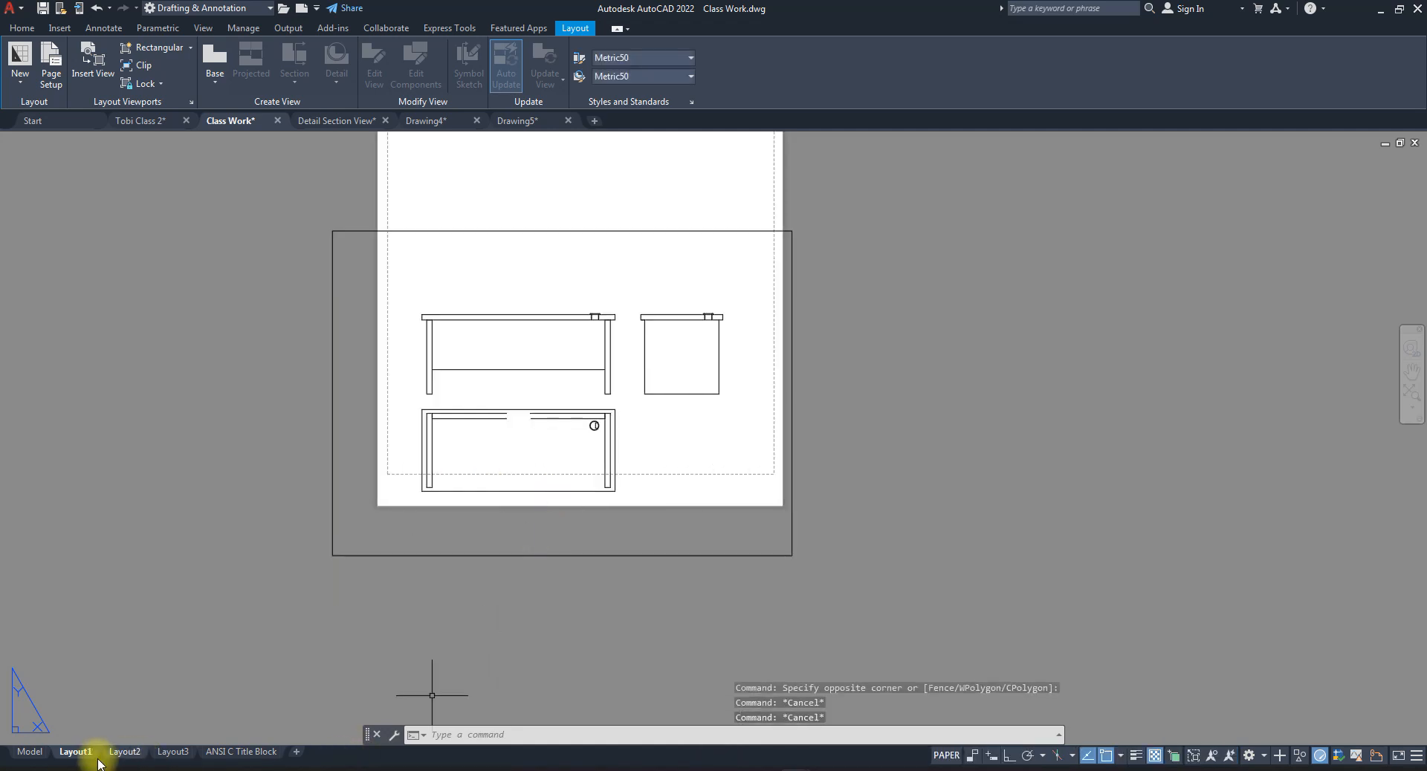
- Make Layout3's landscape page setup current for Layout1 and close the page setup manager
right_click(76, 752)
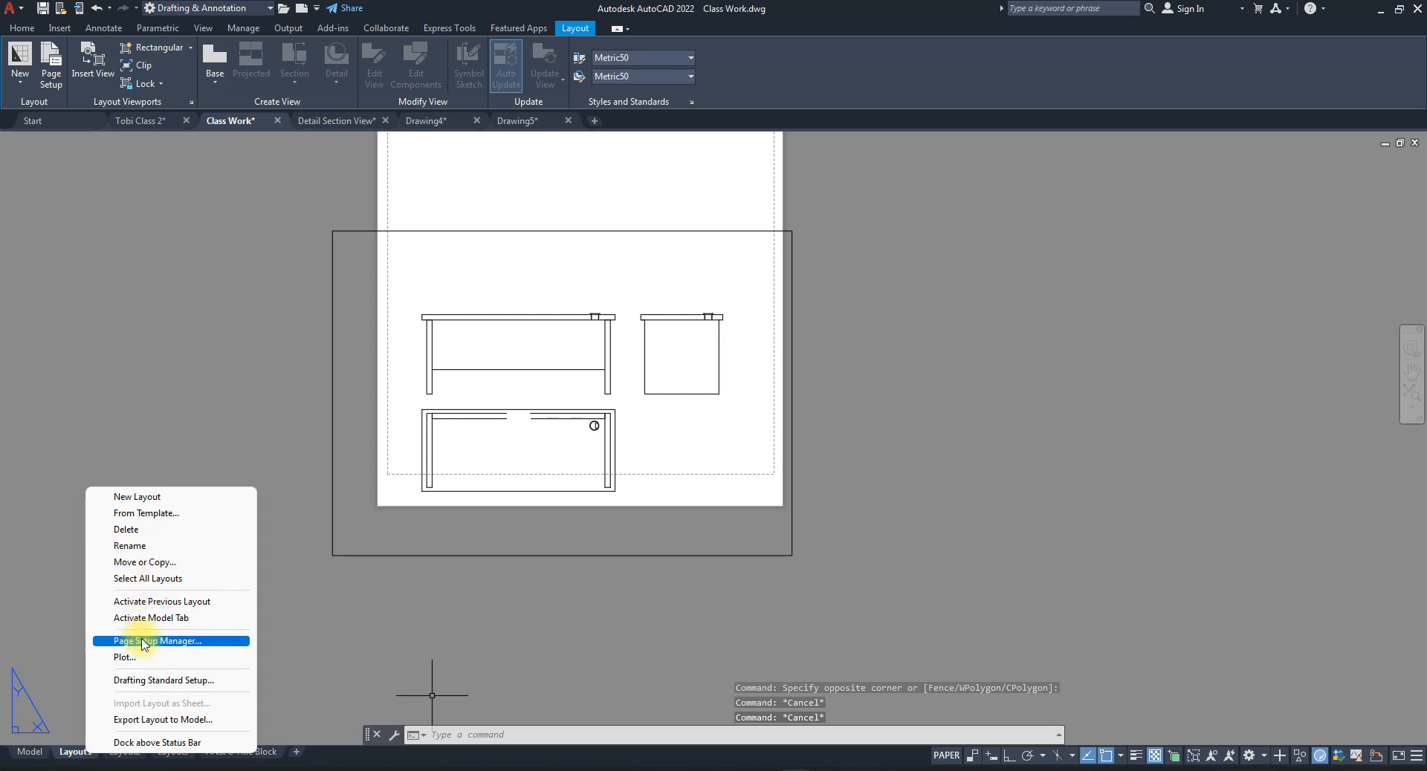
click(145, 641)
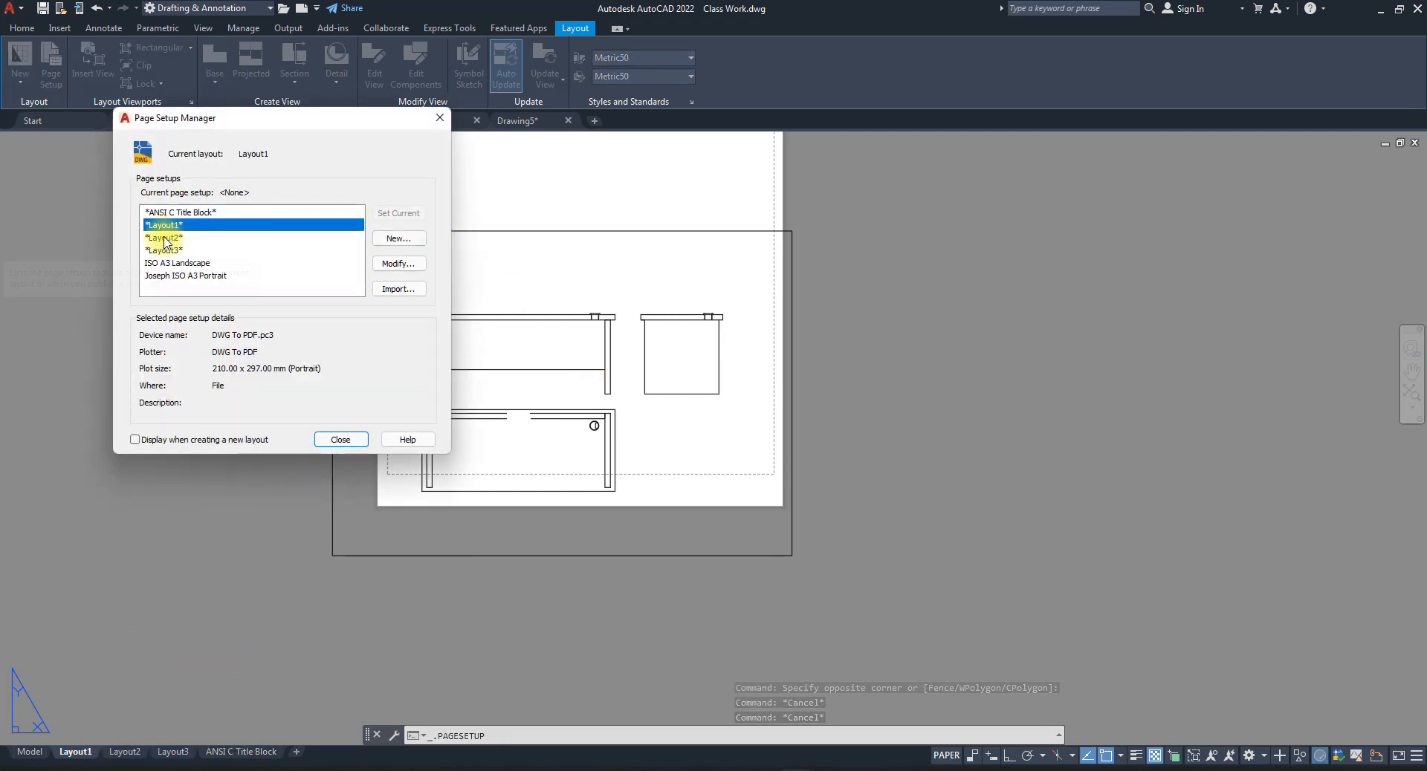
click(169, 238)
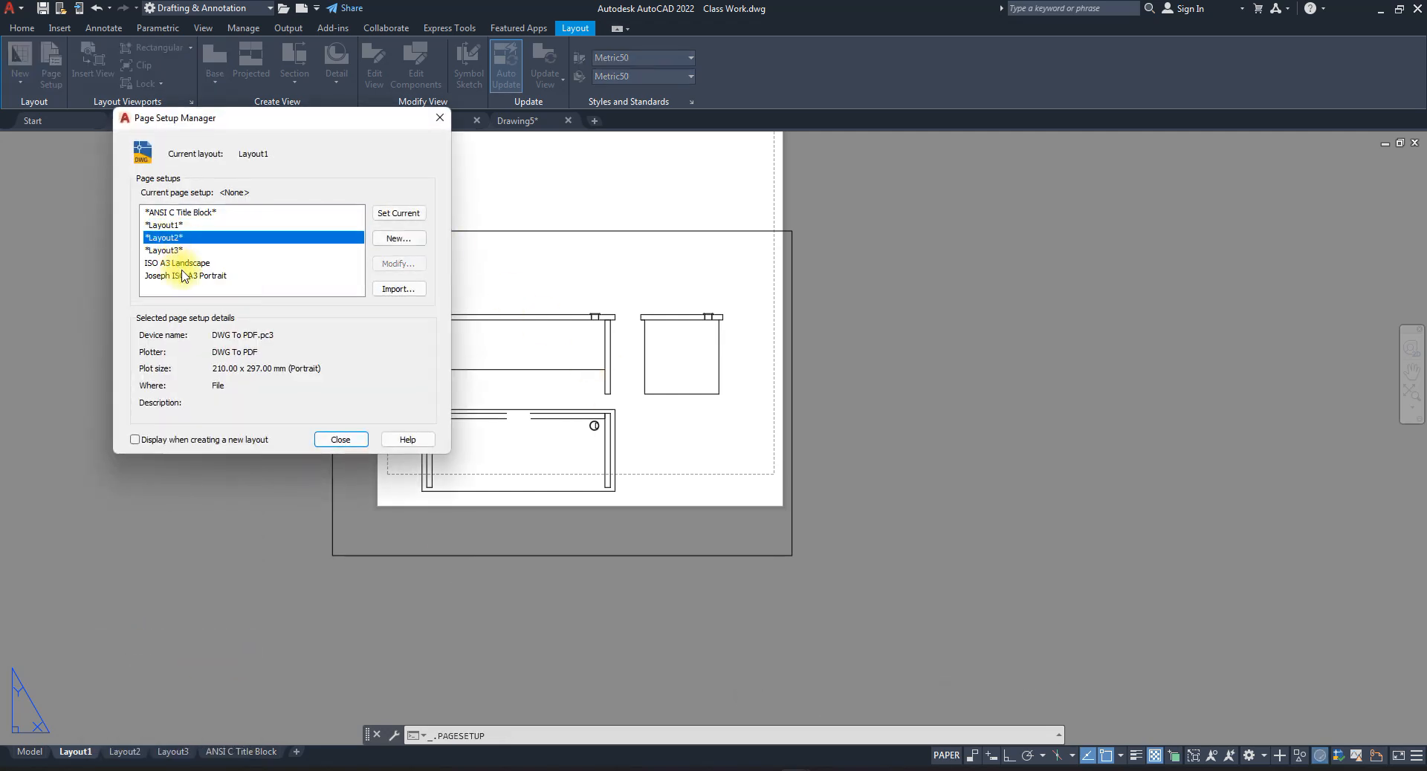
click(177, 225)
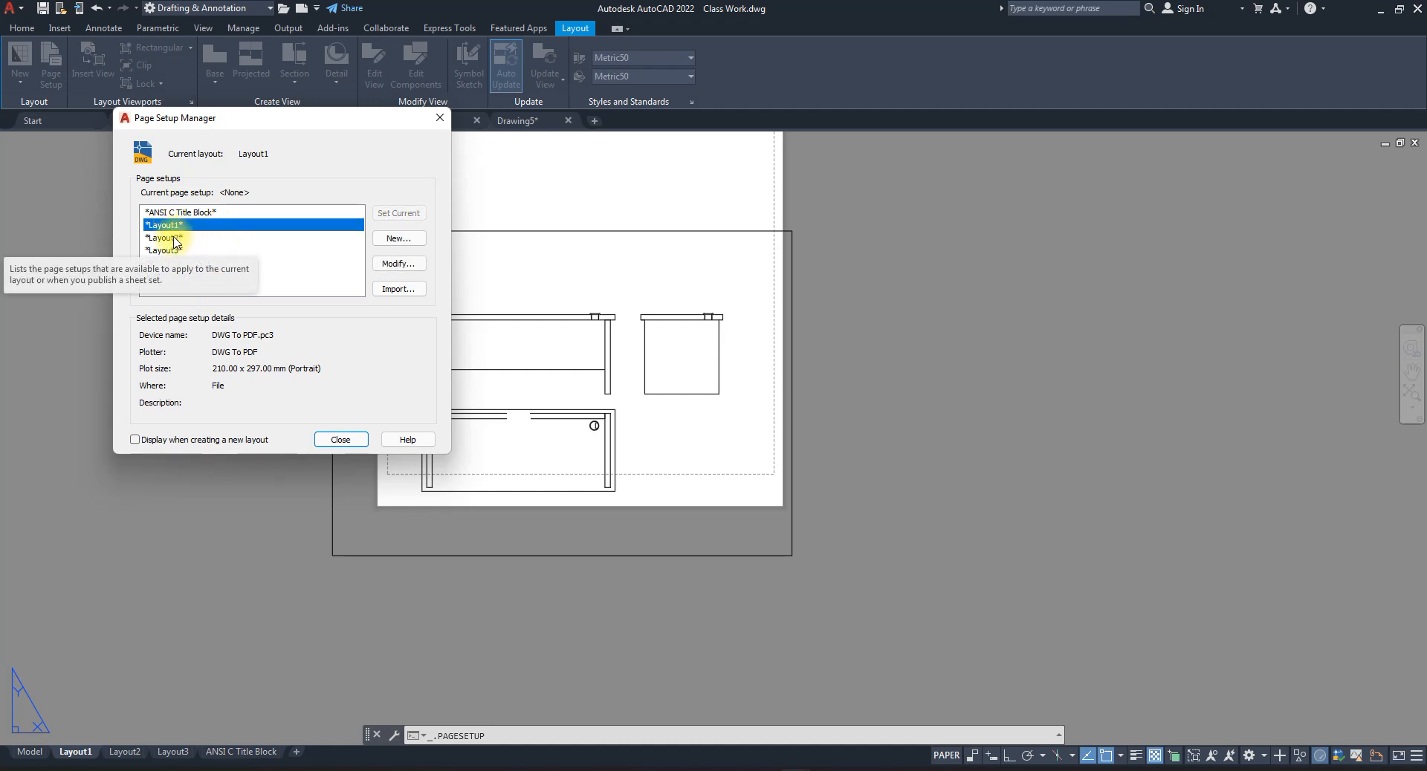
click(174, 241)
click(174, 251)
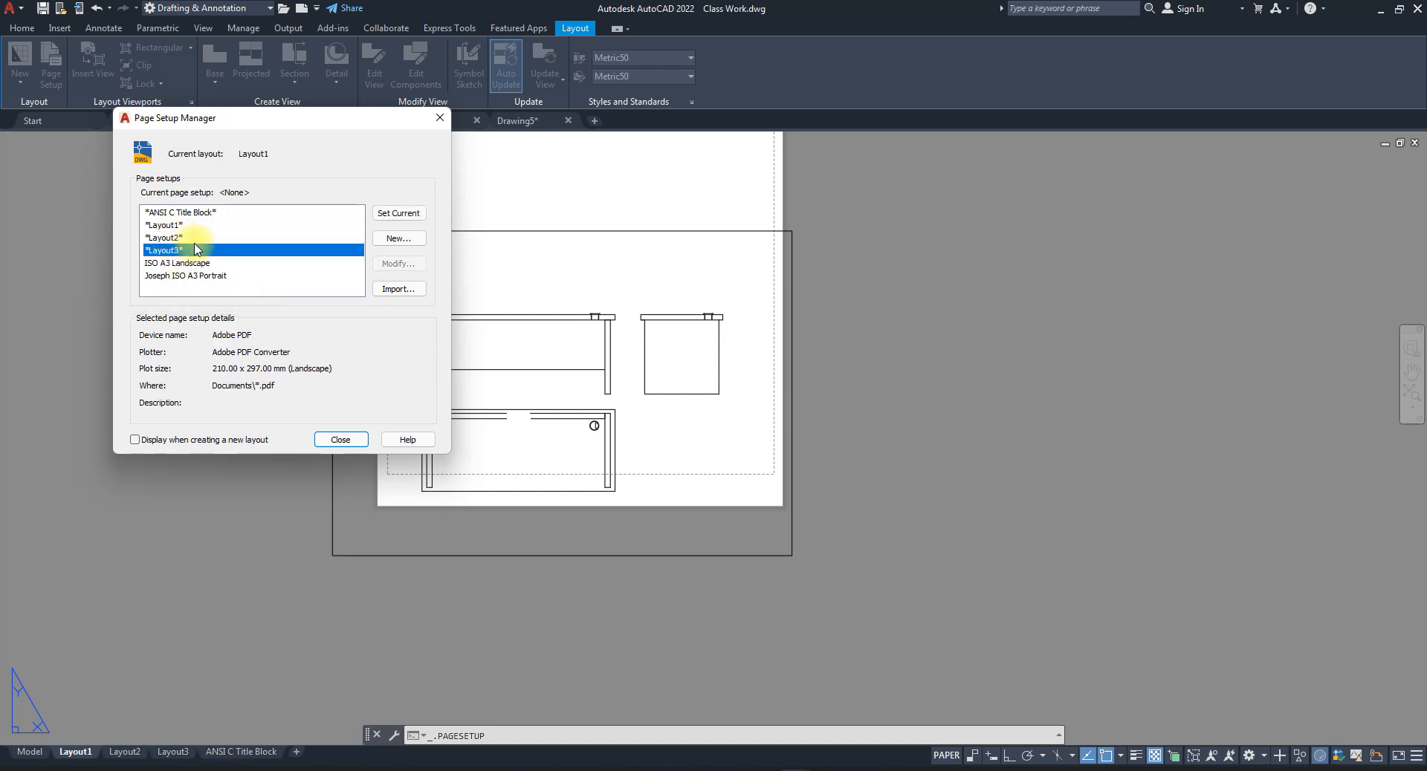
click(399, 216)
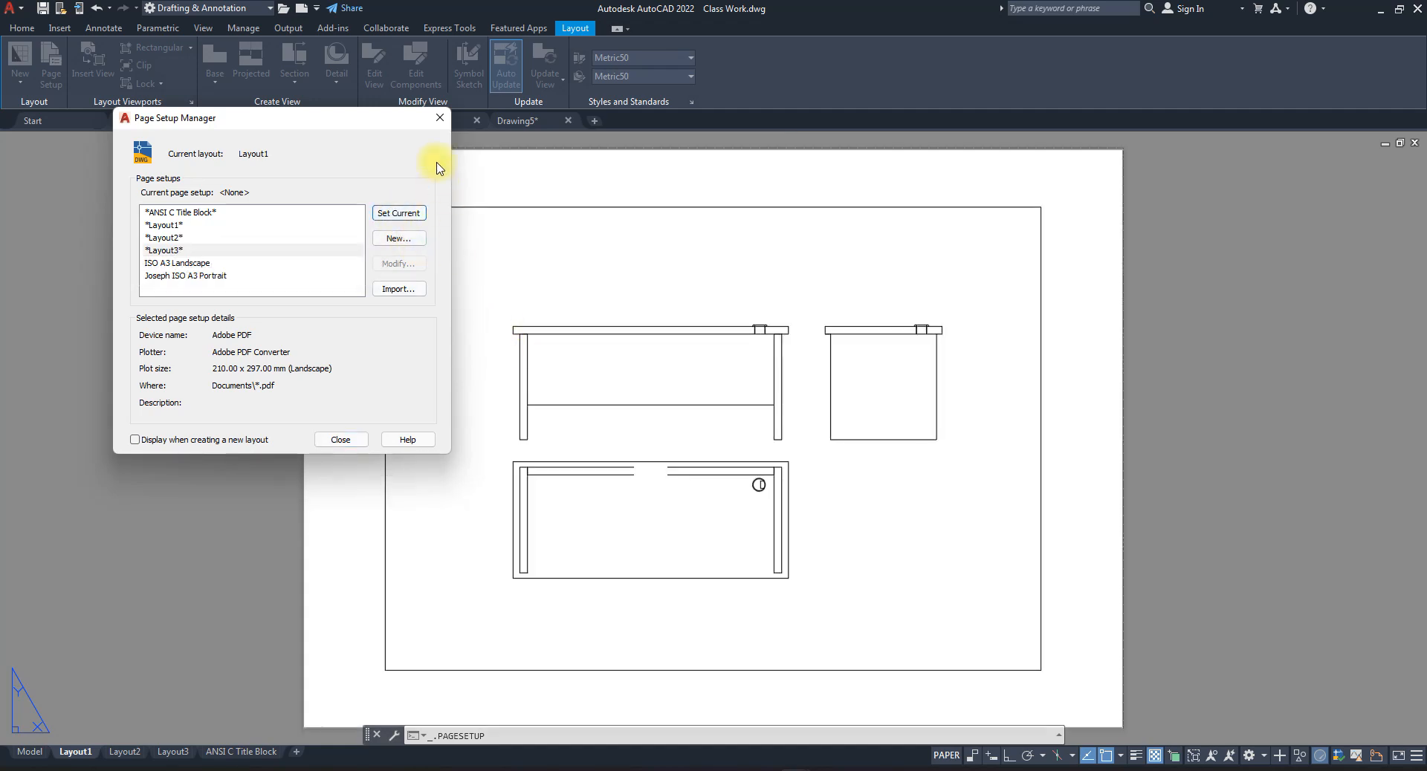
click(343, 441)
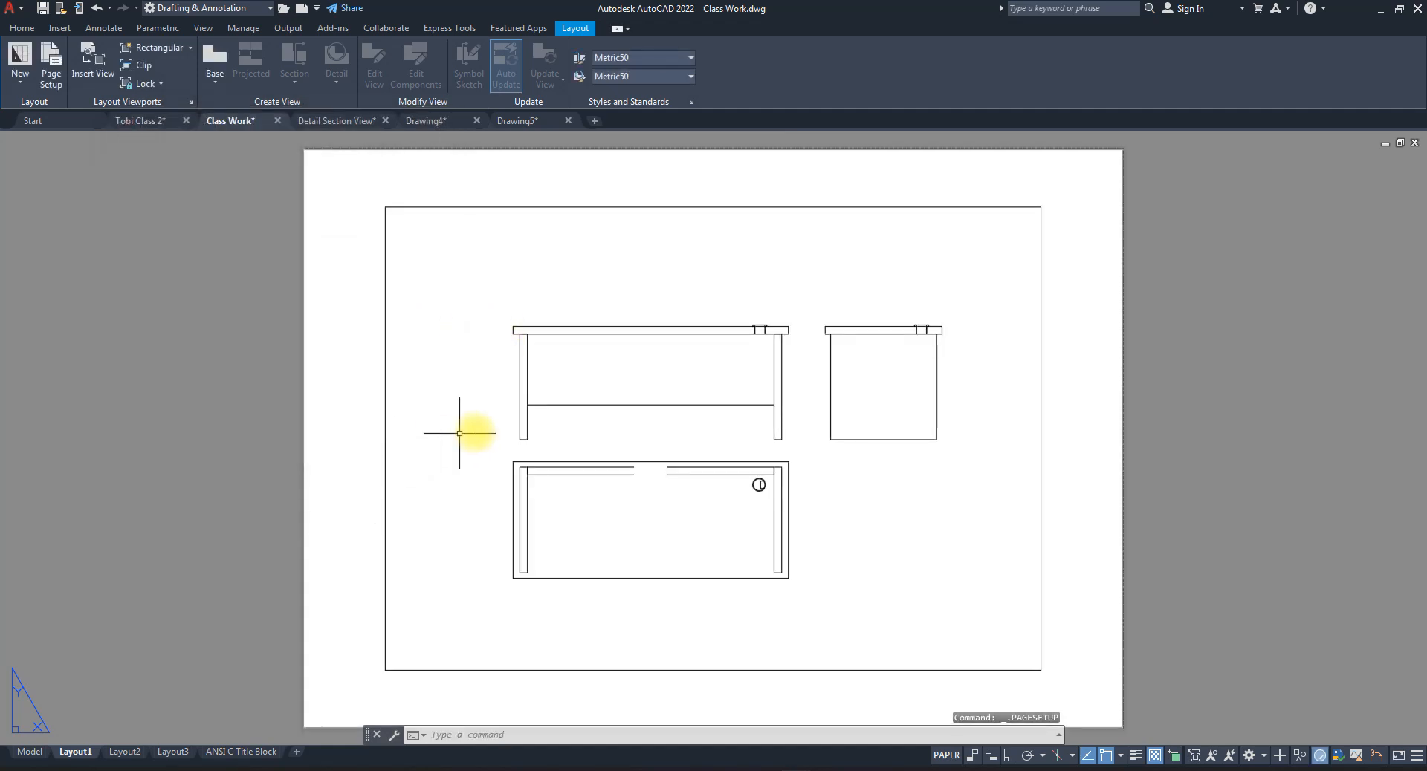
scroll(573, 436, down, 4)
scroll(594, 446, up, 2)
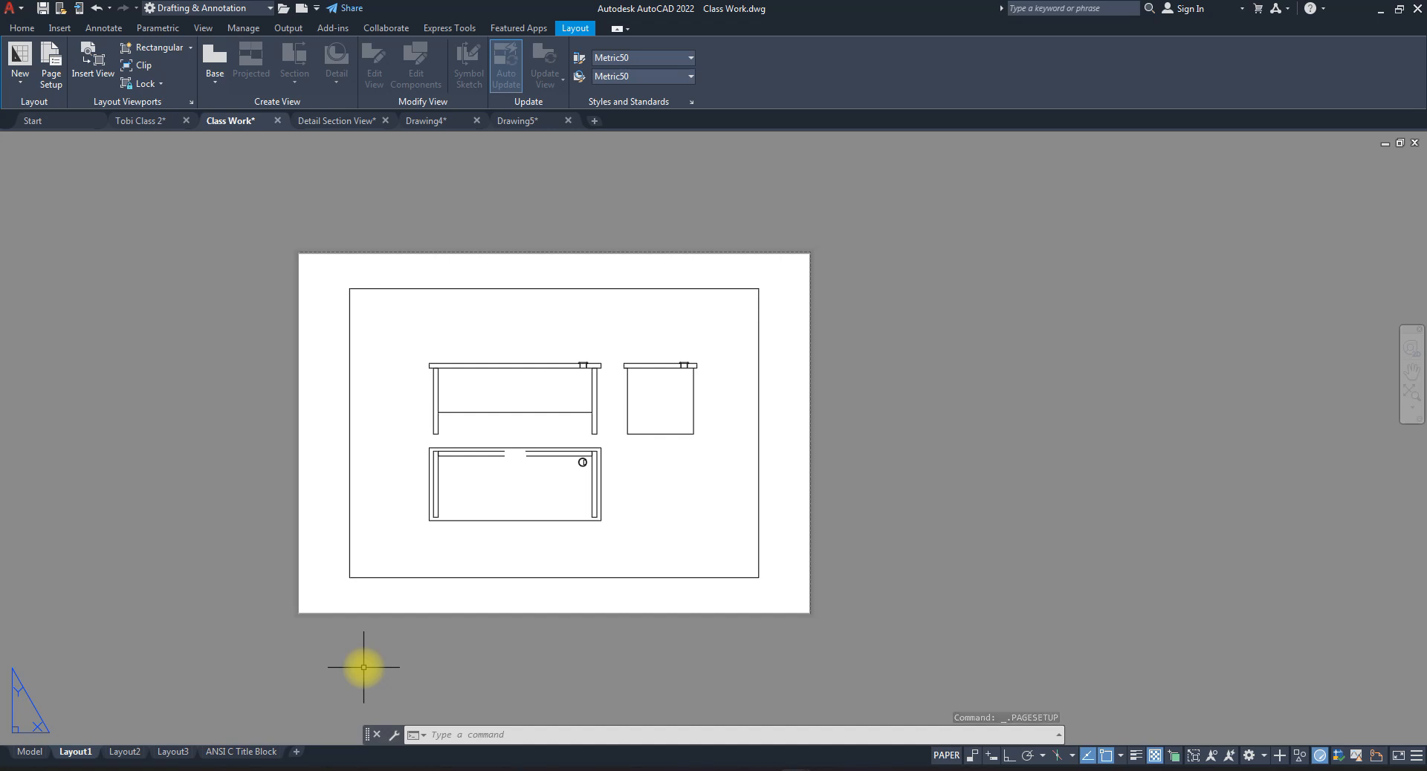
- Create a new page setup for Layout1 named with the author's first name followed by "A2 Landscape", starting from <None>
click(50, 83)
drag(272, 124, 978, 192)
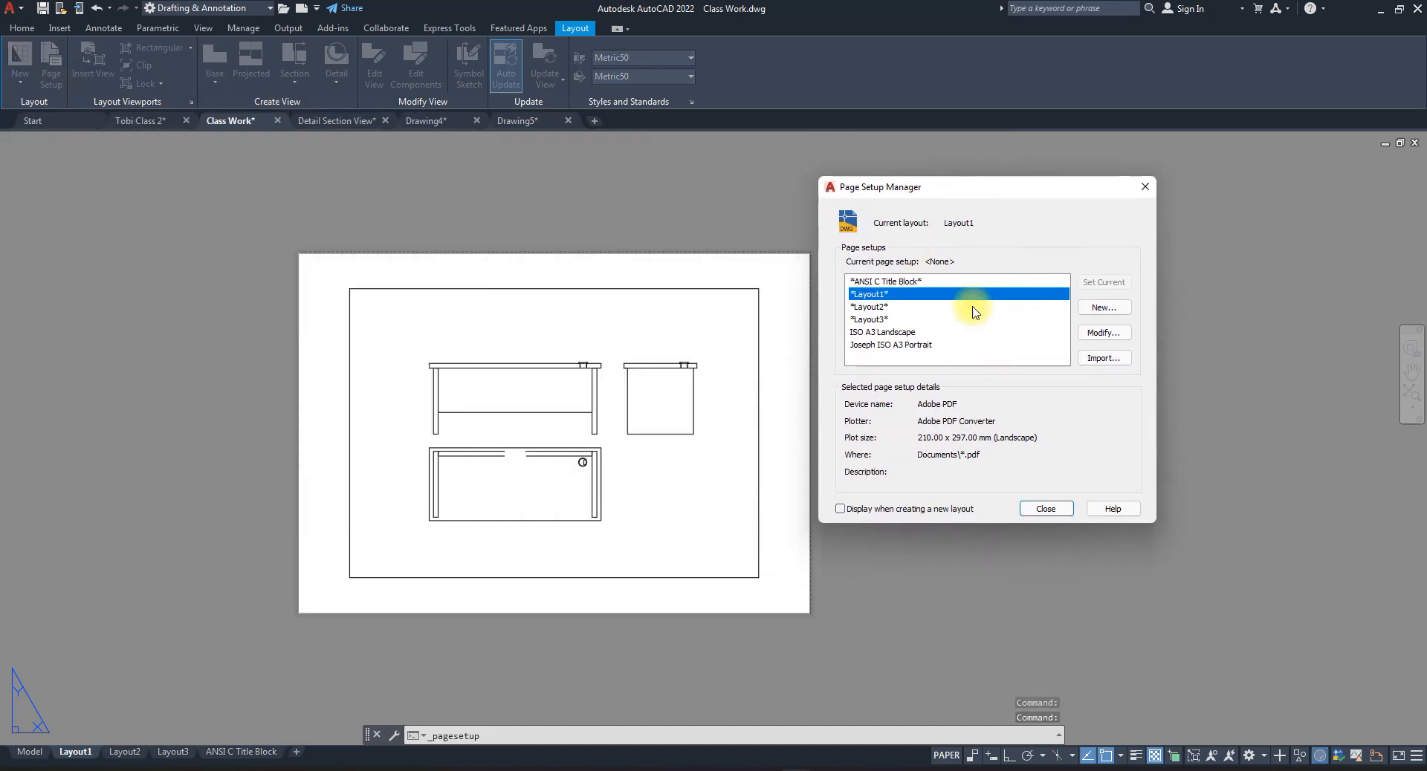
click(1107, 308)
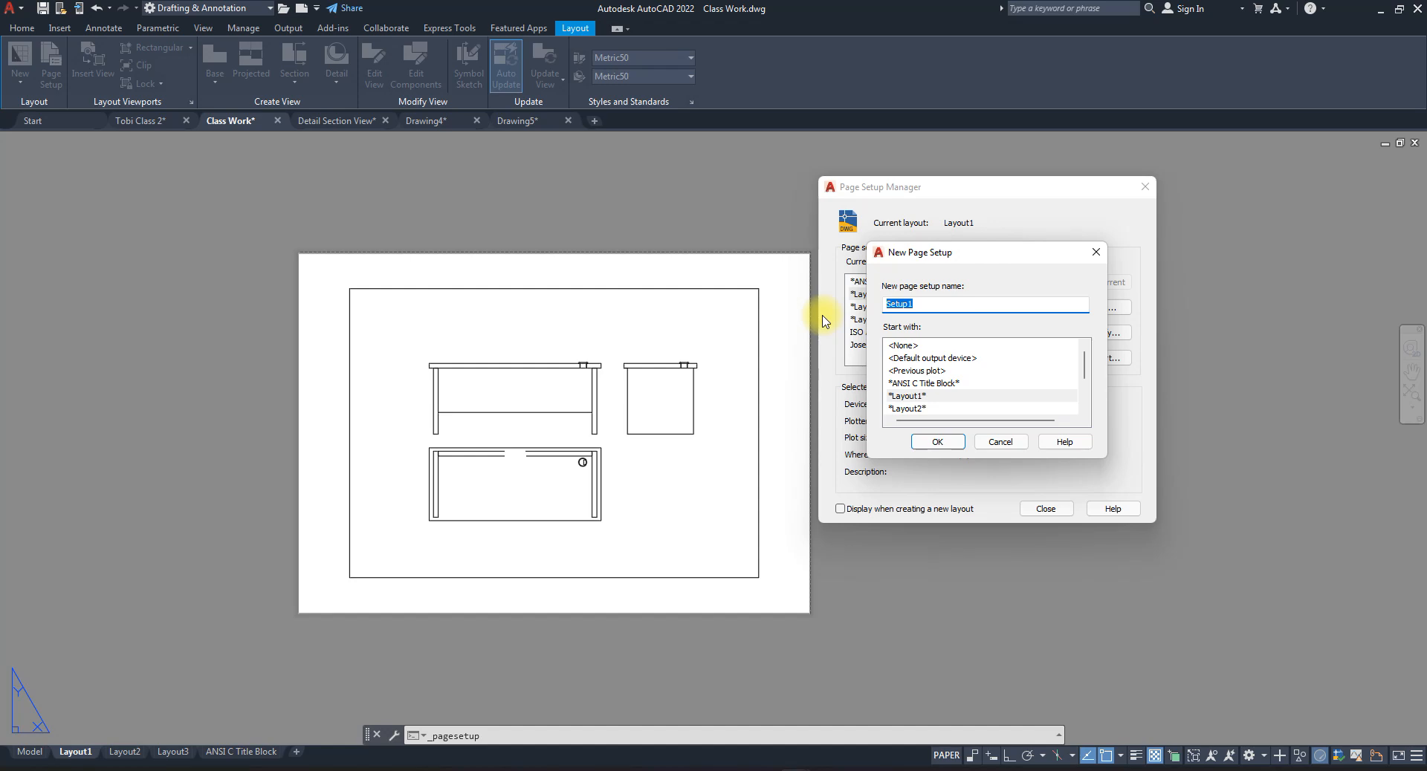
text(Joe Page)
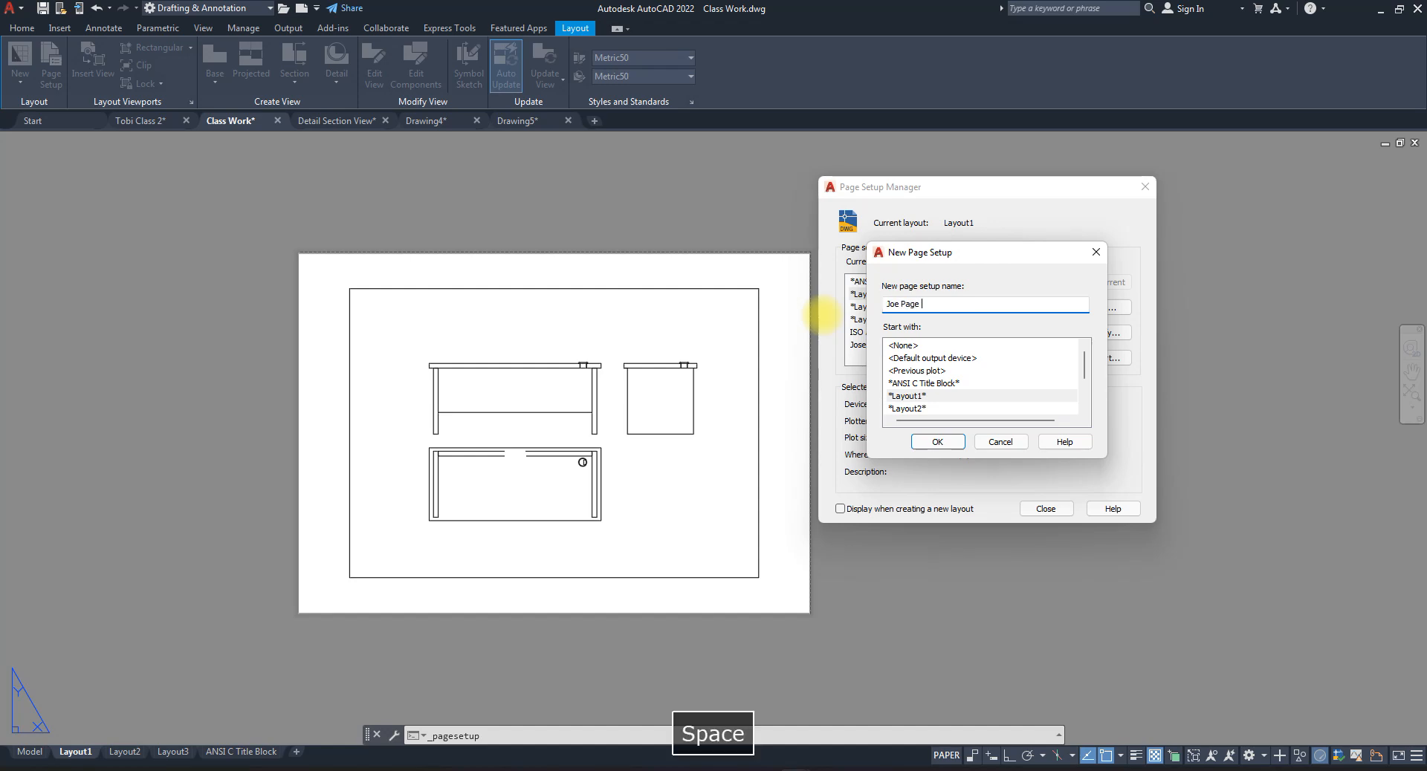
text( Setup Pr)
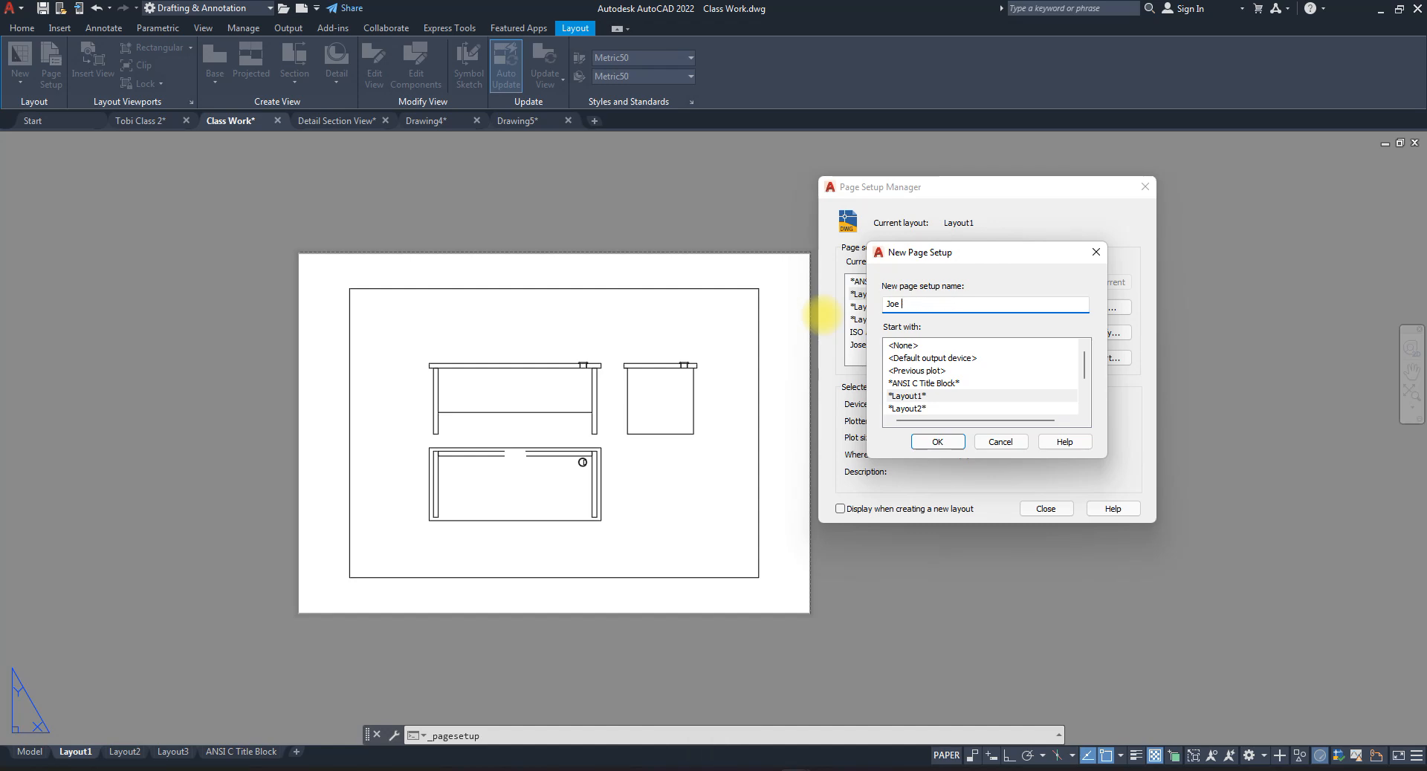
text(@2 )
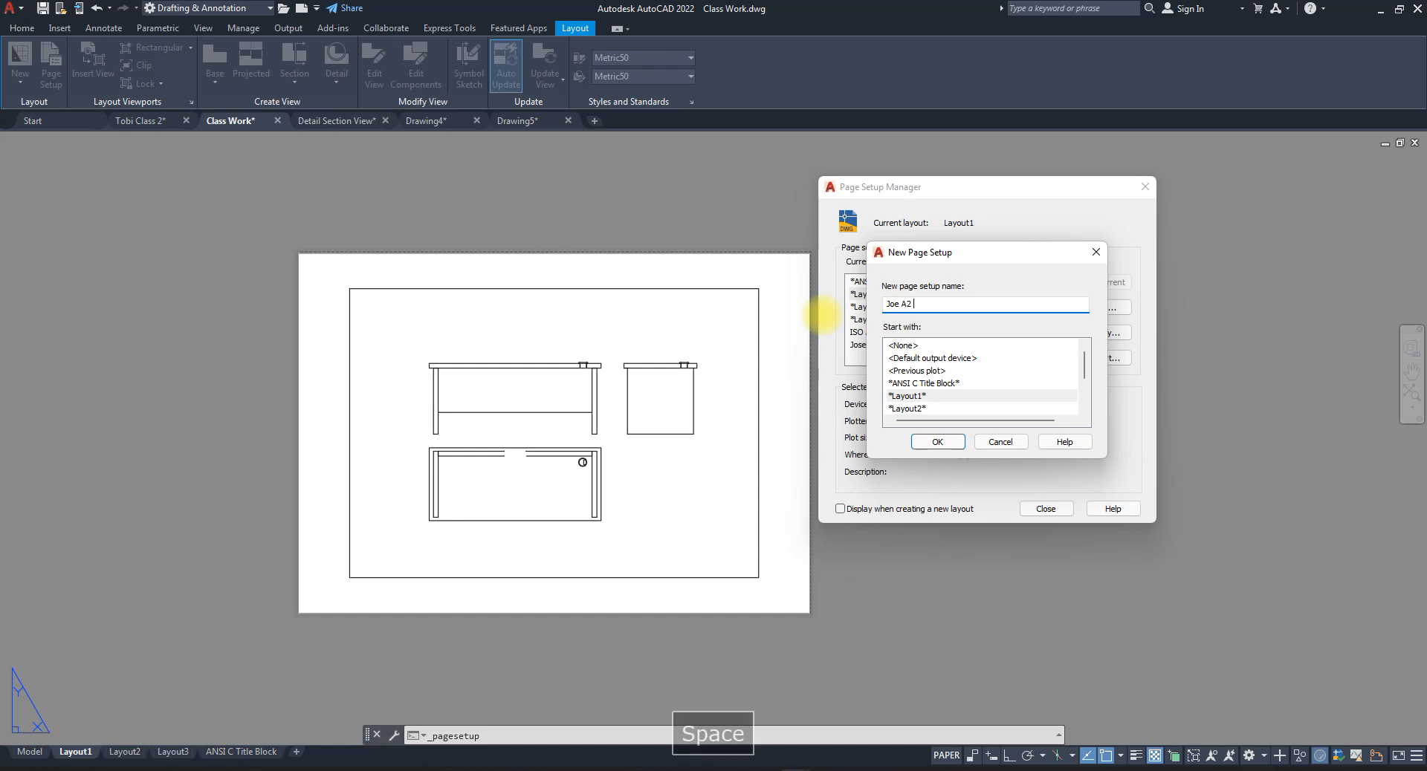
text(Landscsa)
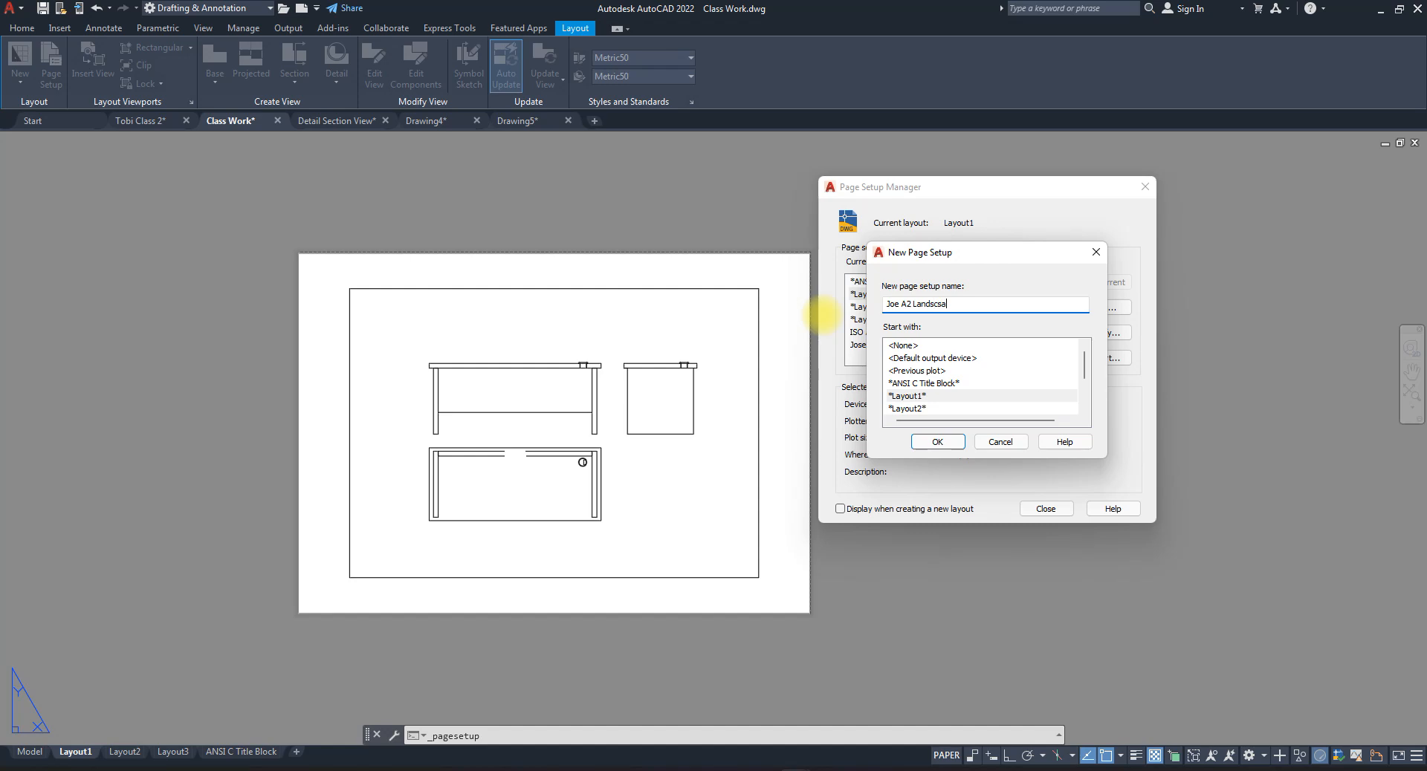
key(BackSpace)
key(BackSpace)
key(BackSpace)
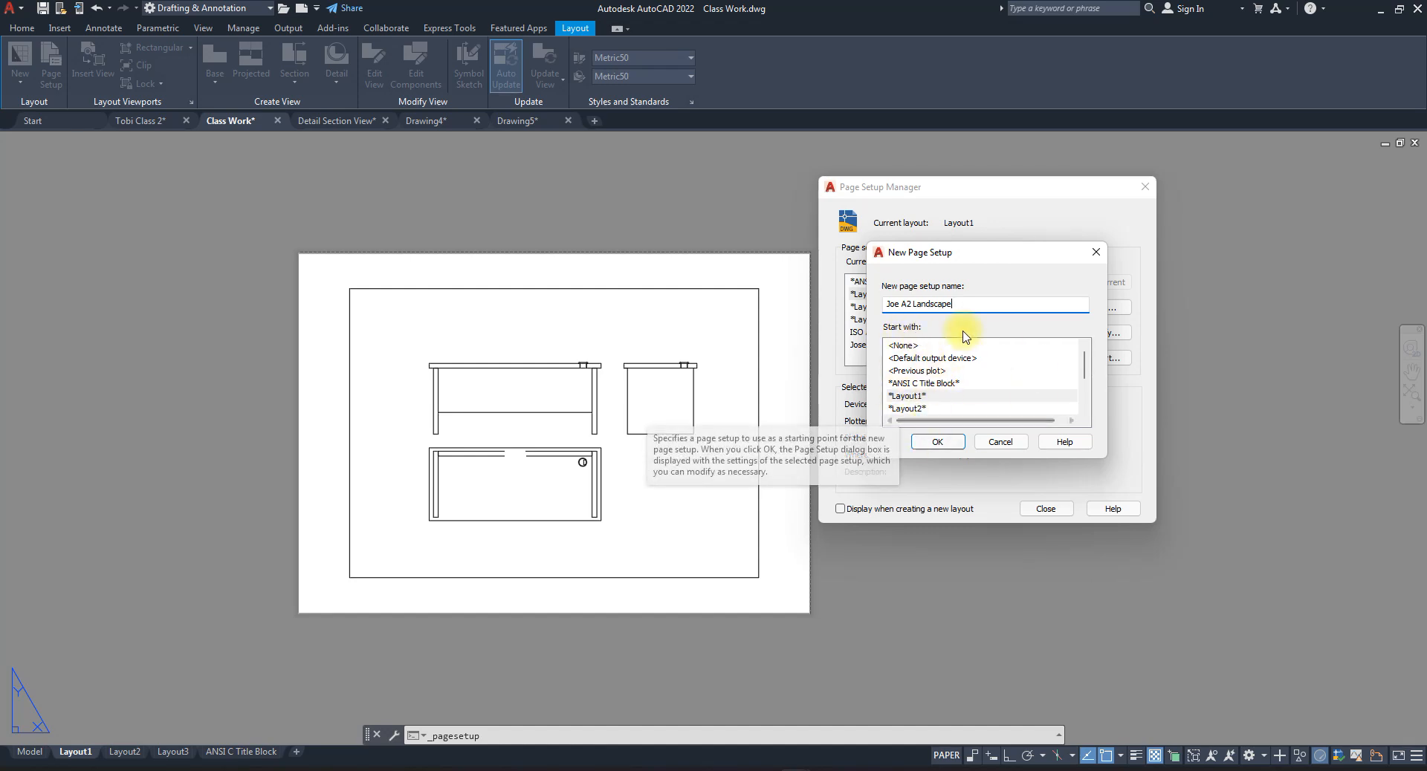
click(906, 349)
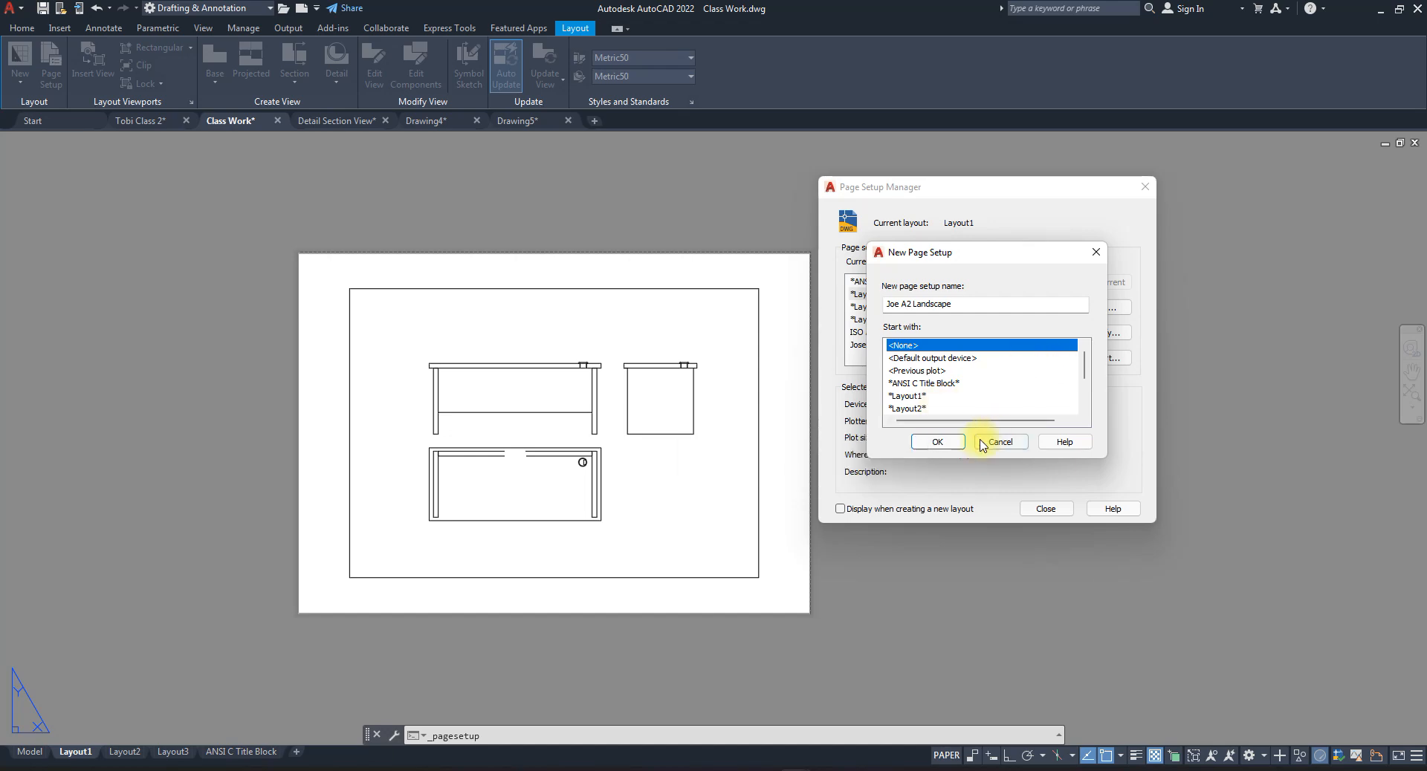
click(938, 443)
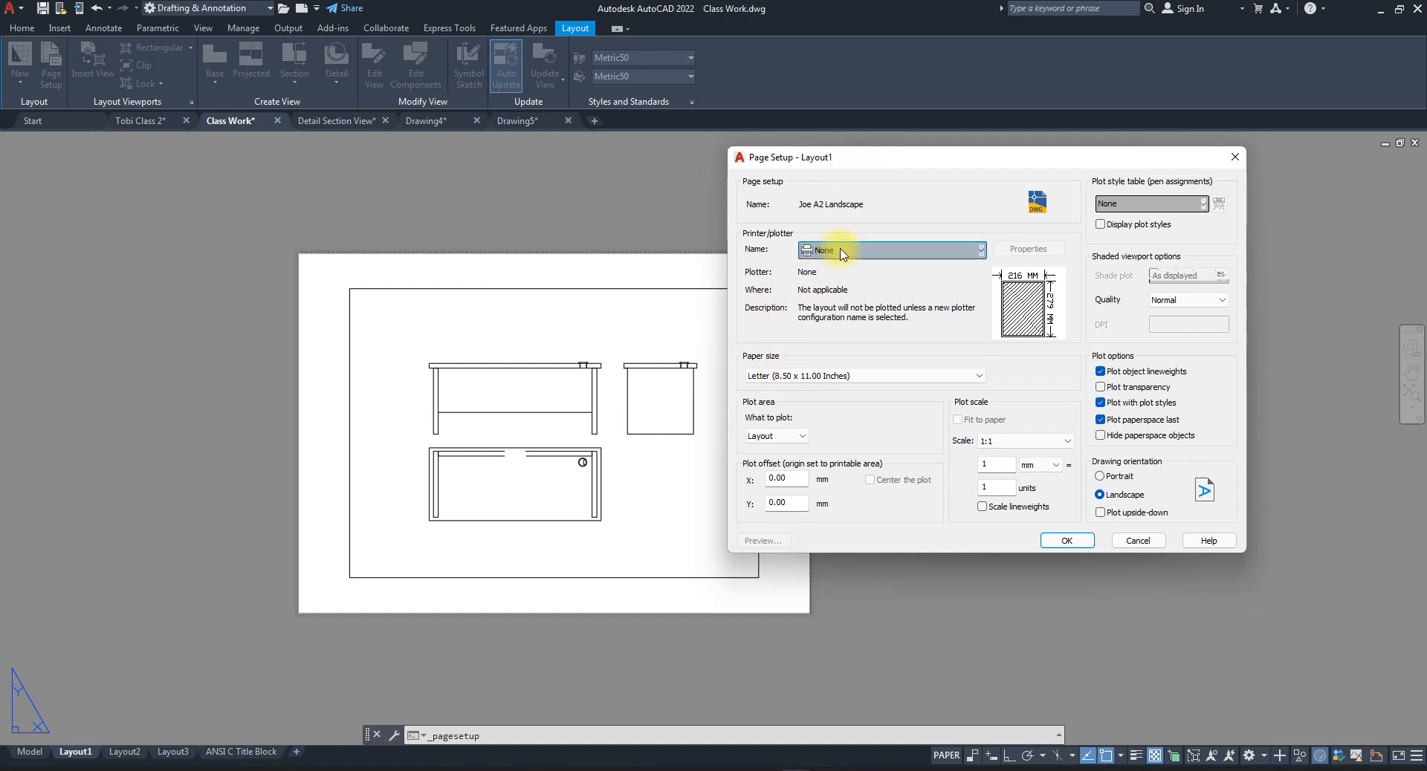
- Set the new page setup's plotter to DWG To PDF.pc3 and its plot style table to monochrome.ctb
click(817, 250)
click(843, 480)
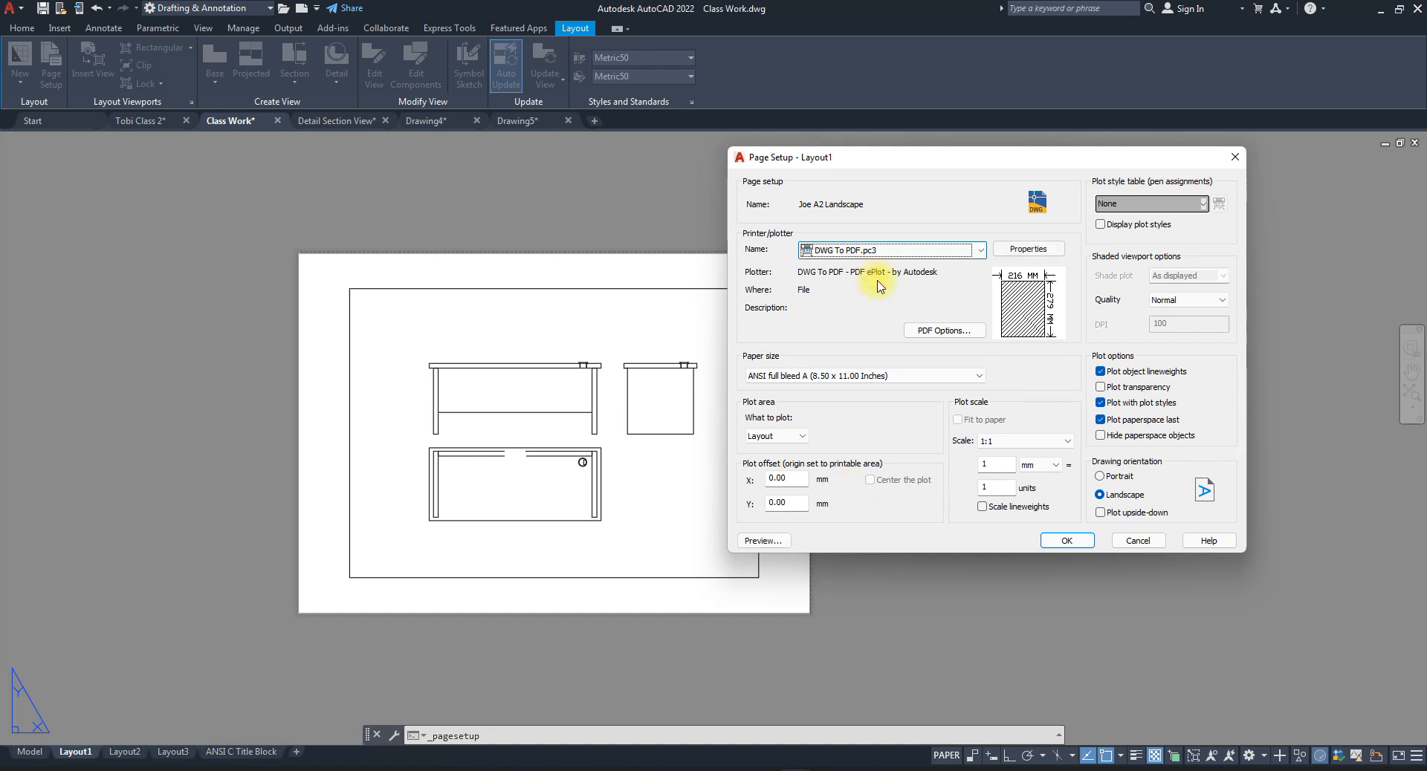
click(1193, 203)
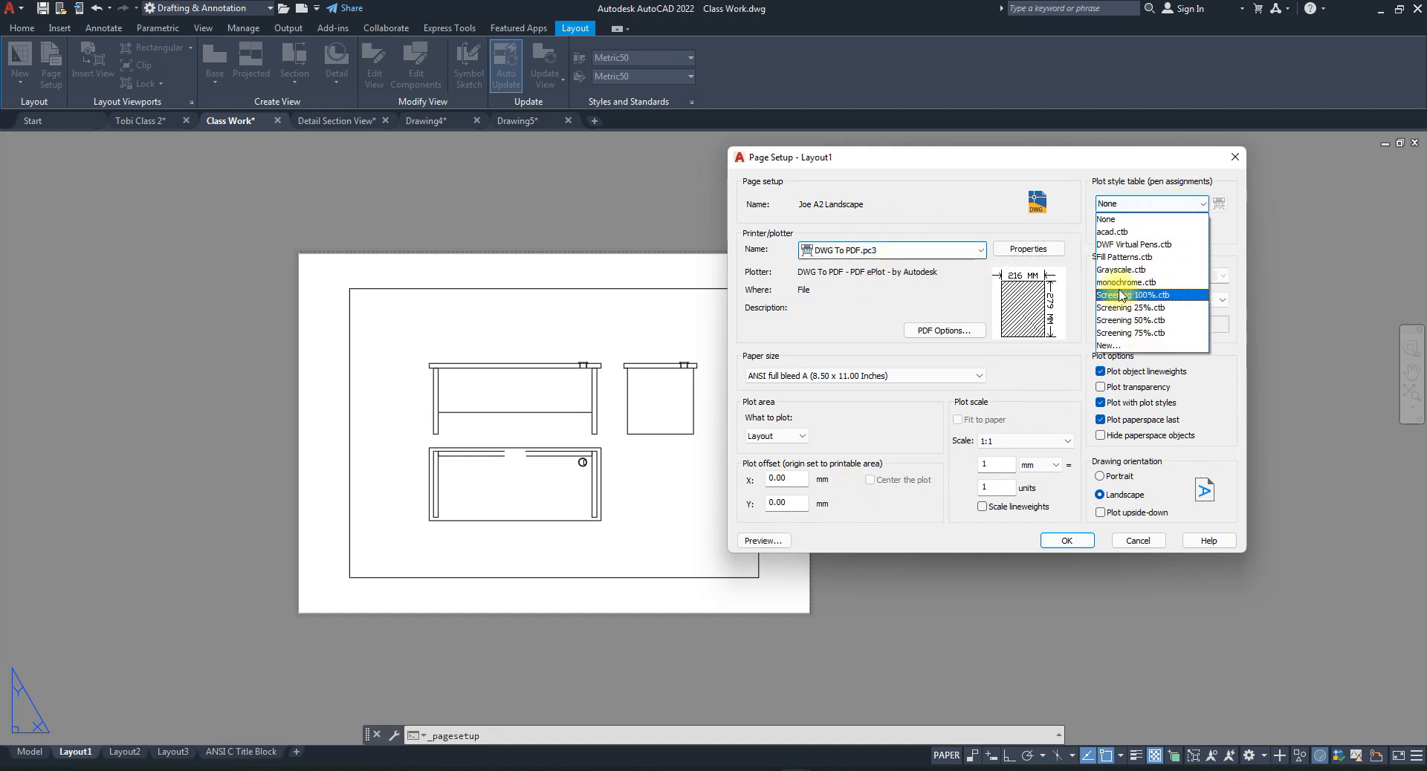
click(1109, 297)
- Set the shaded viewport quality to Presentation and the paper size to ISO A2 (594.00 x 420.00 MM)
click(1196, 299)
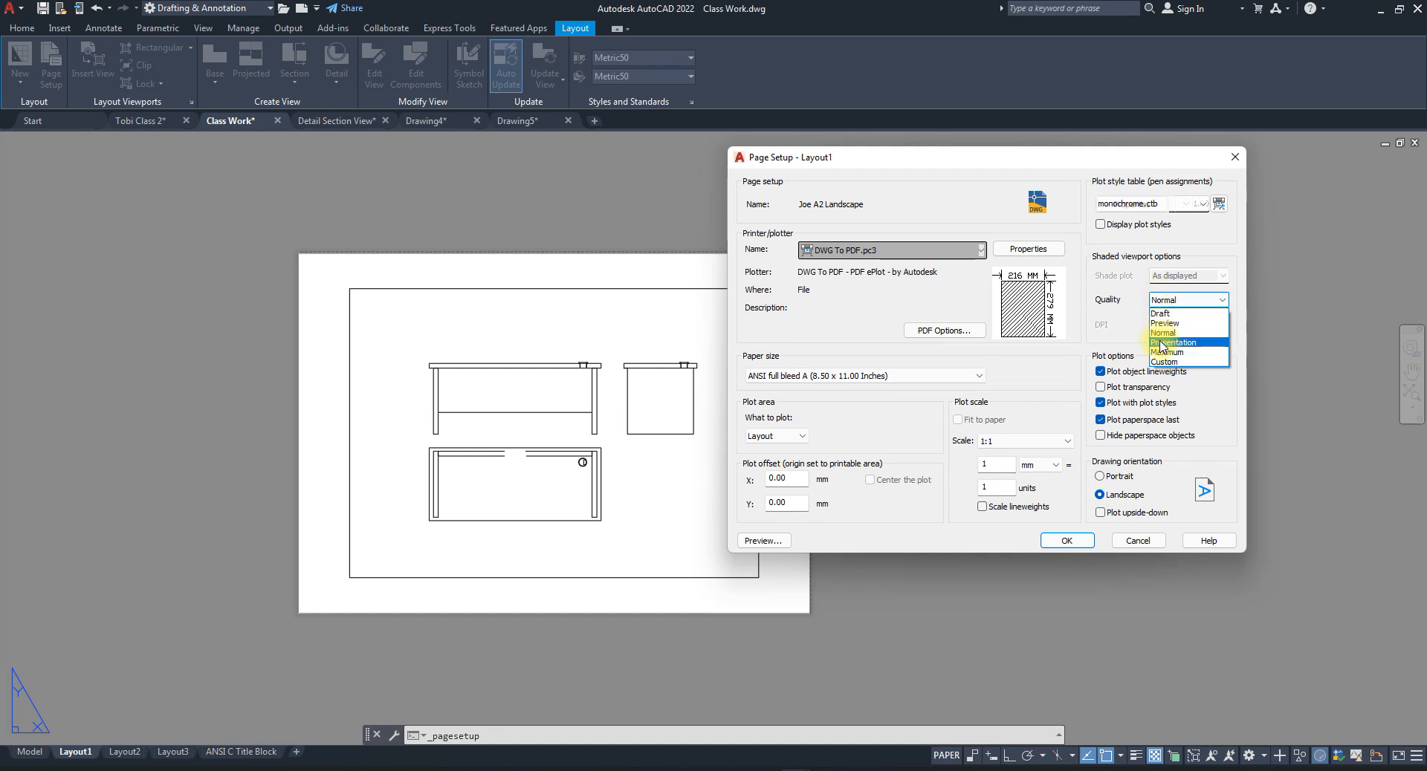
click(1167, 332)
click(1167, 306)
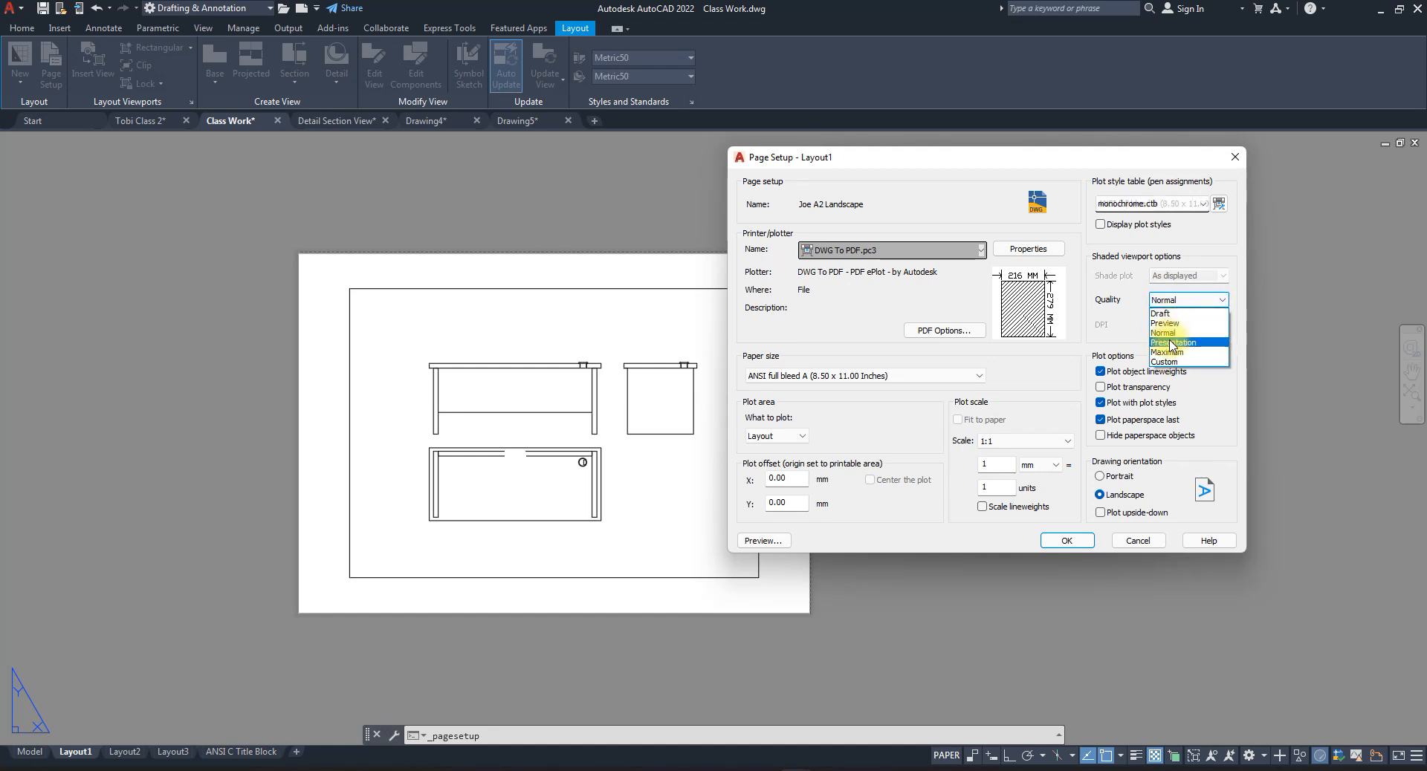
click(1170, 342)
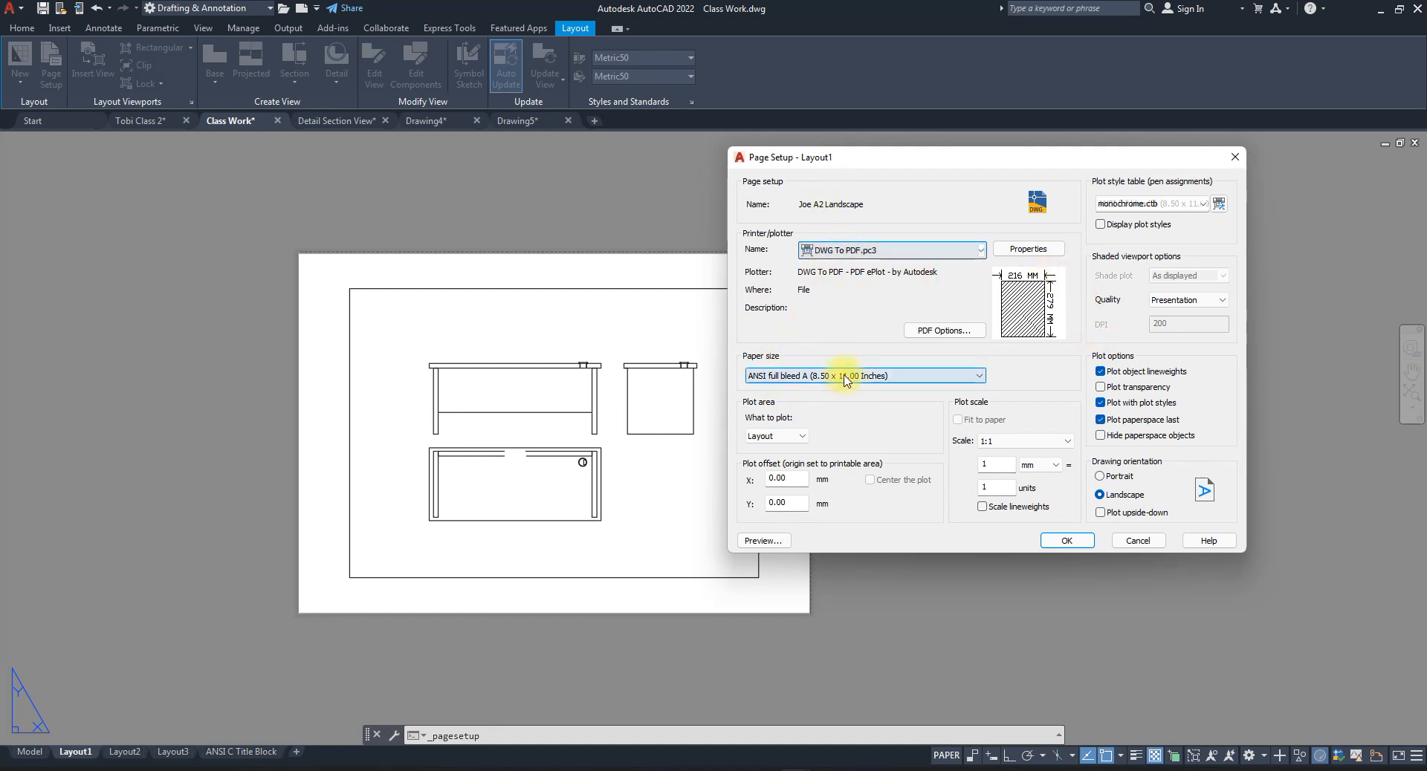
click(784, 375)
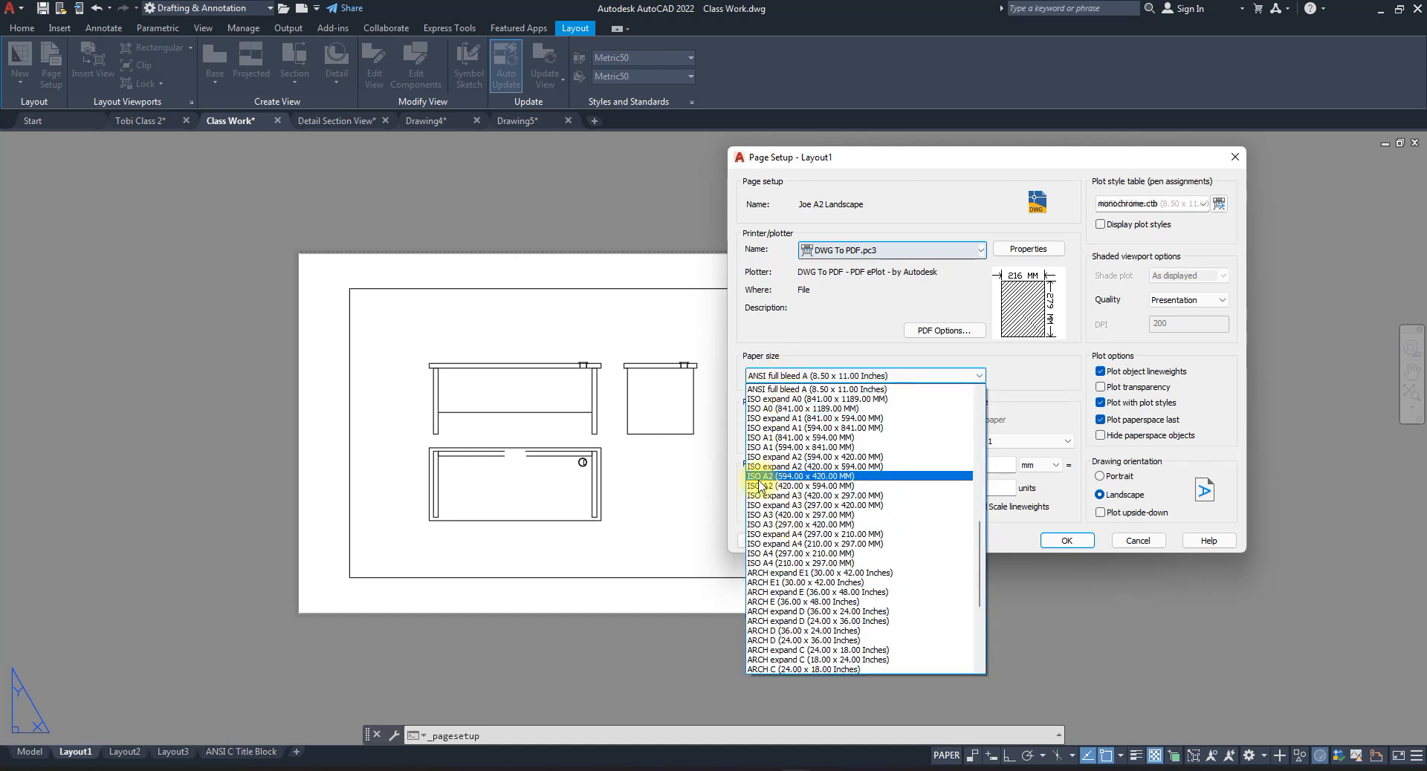
click(793, 476)
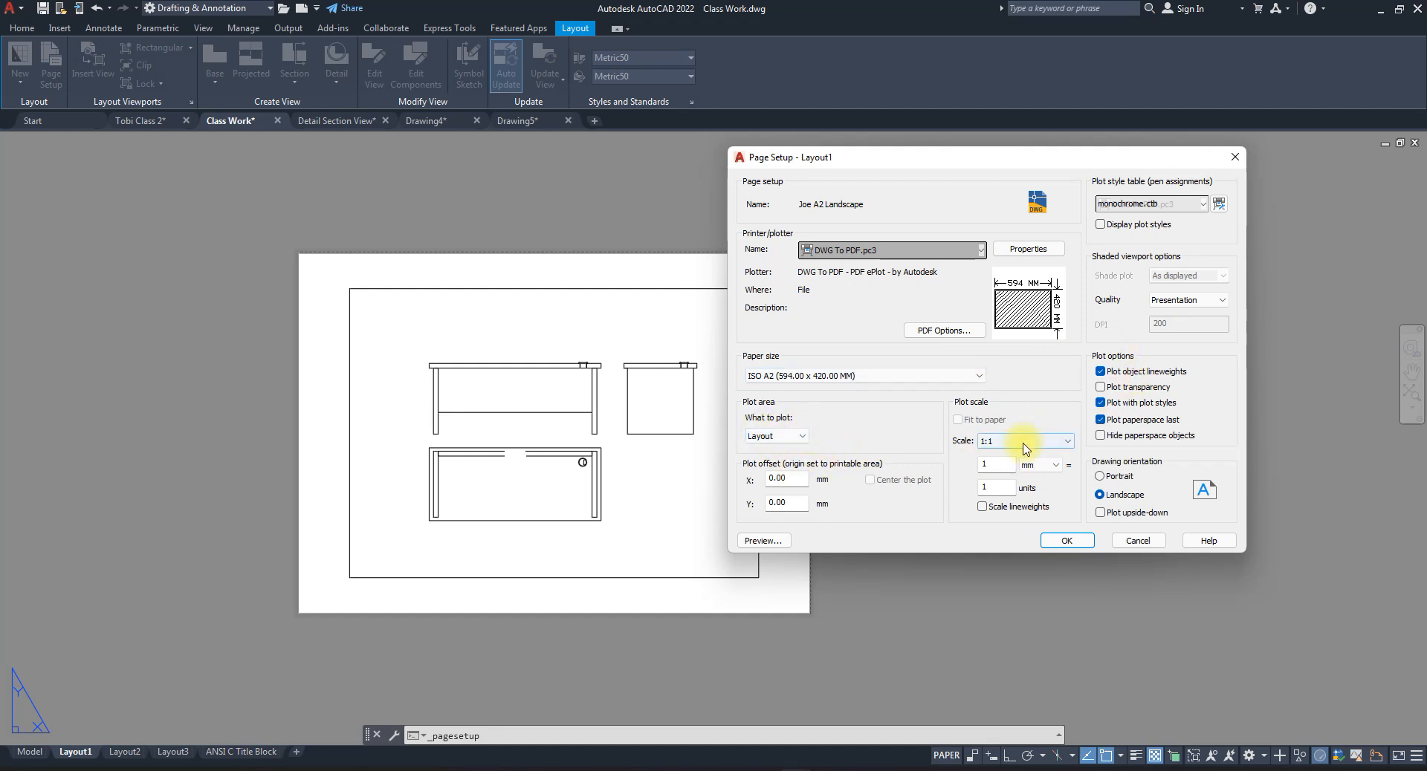
- Enable plot transparency in the plot options, leaving the plotting of object lineweights on
click(1102, 388)
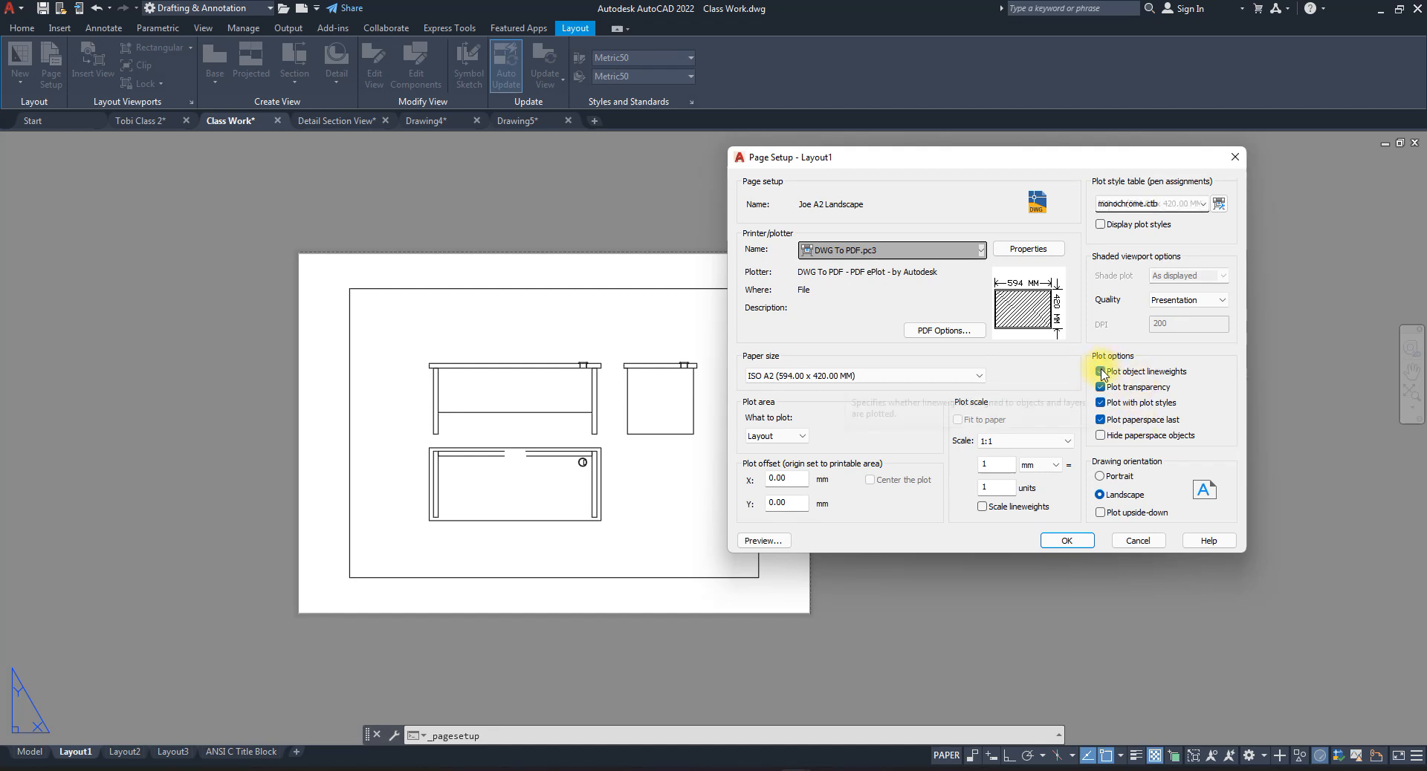
click(1101, 372)
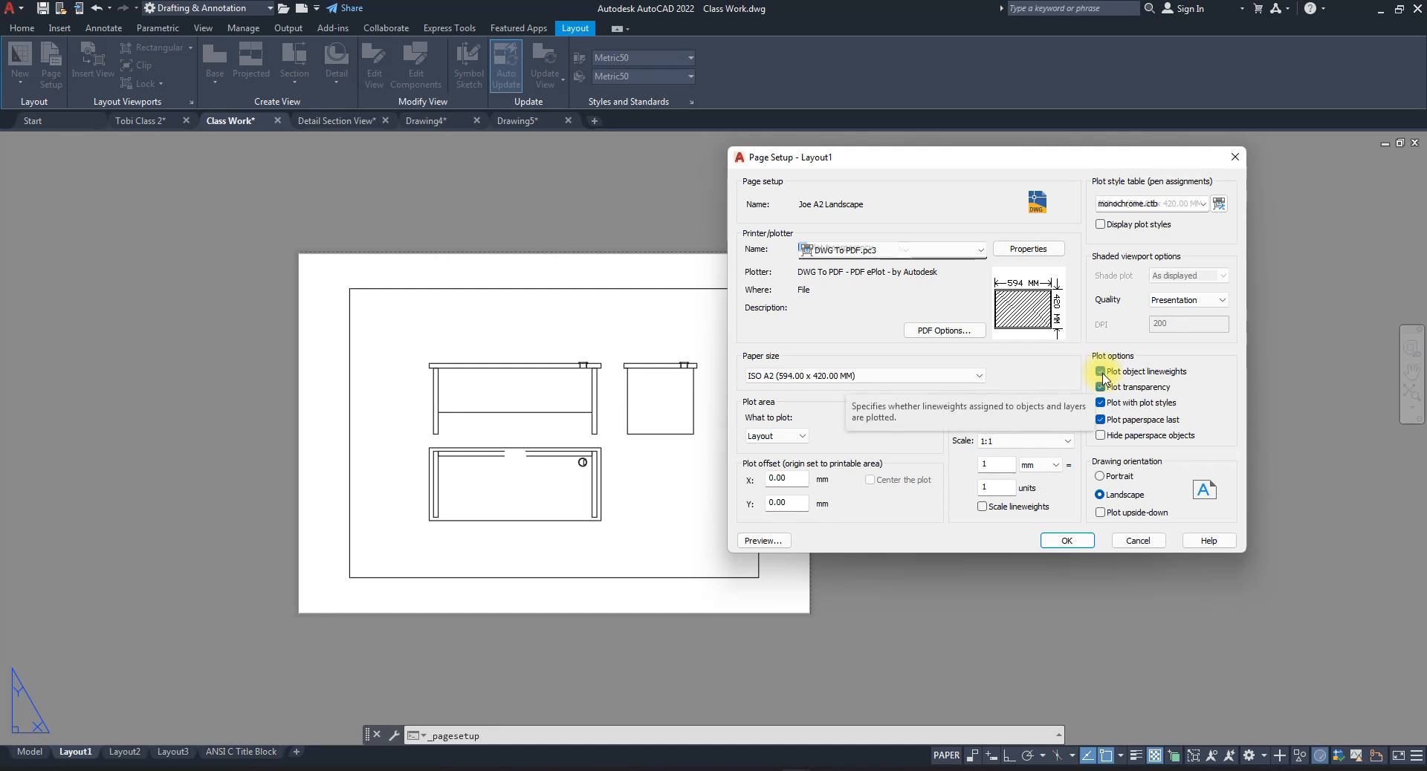
click(1101, 373)
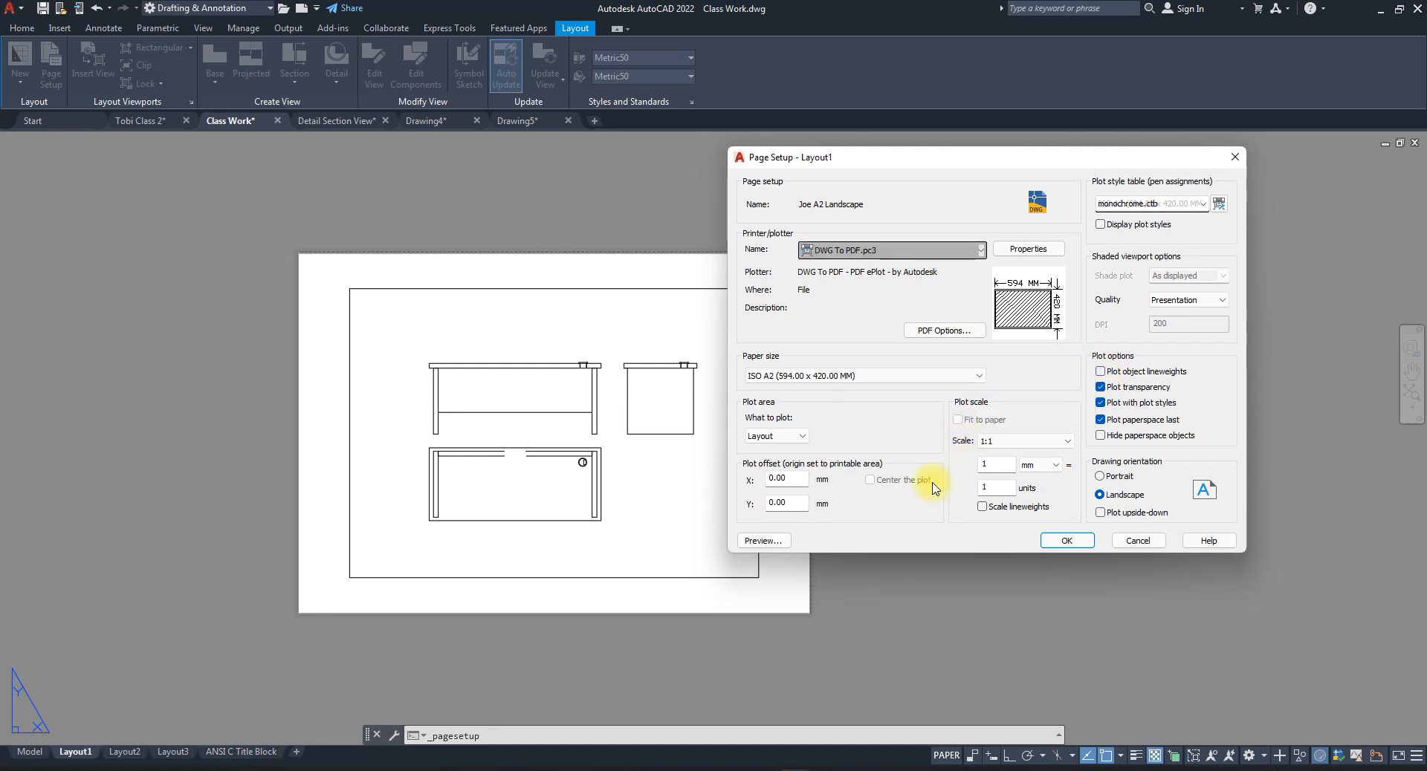
click(1101, 372)
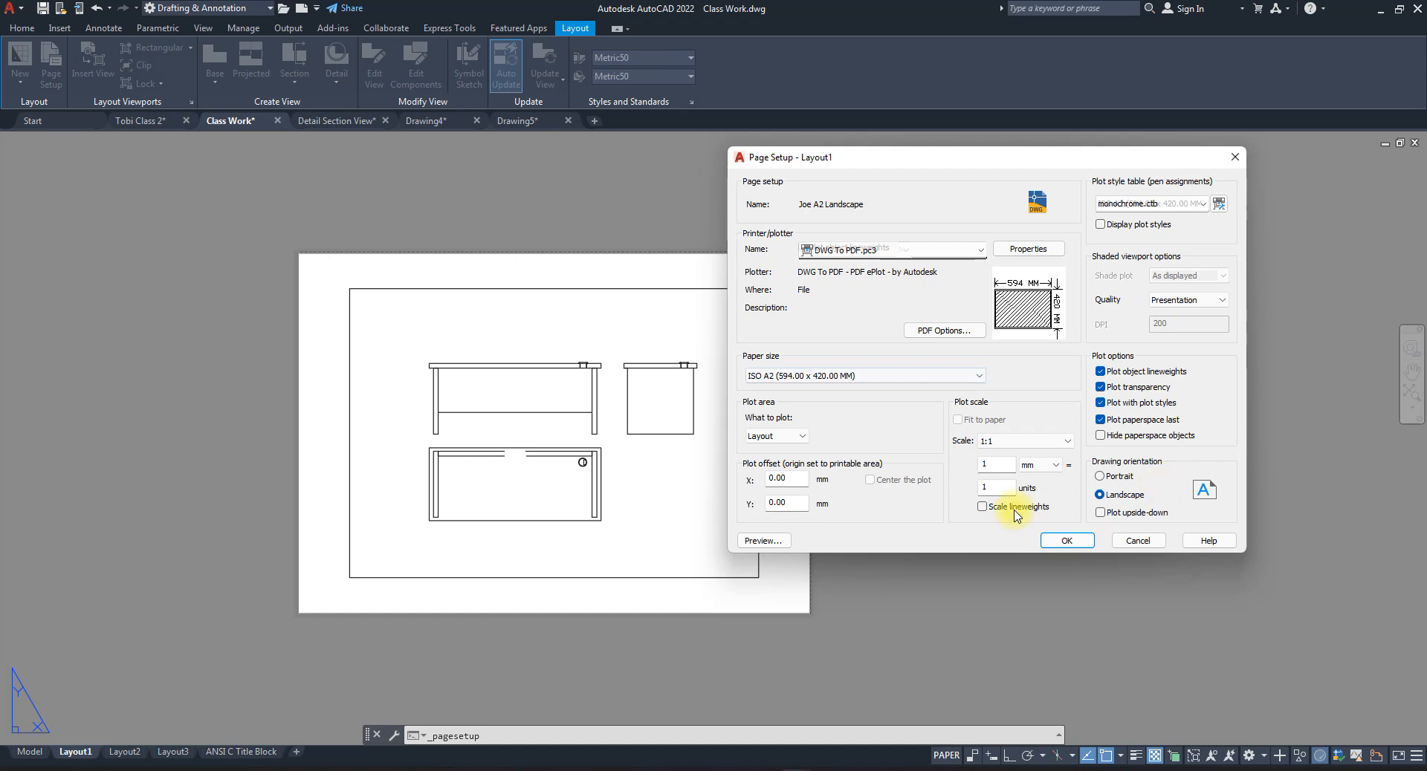
- Preview the plot on the A2 landscape sheet, exit the preview and save the page setup
click(763, 541)
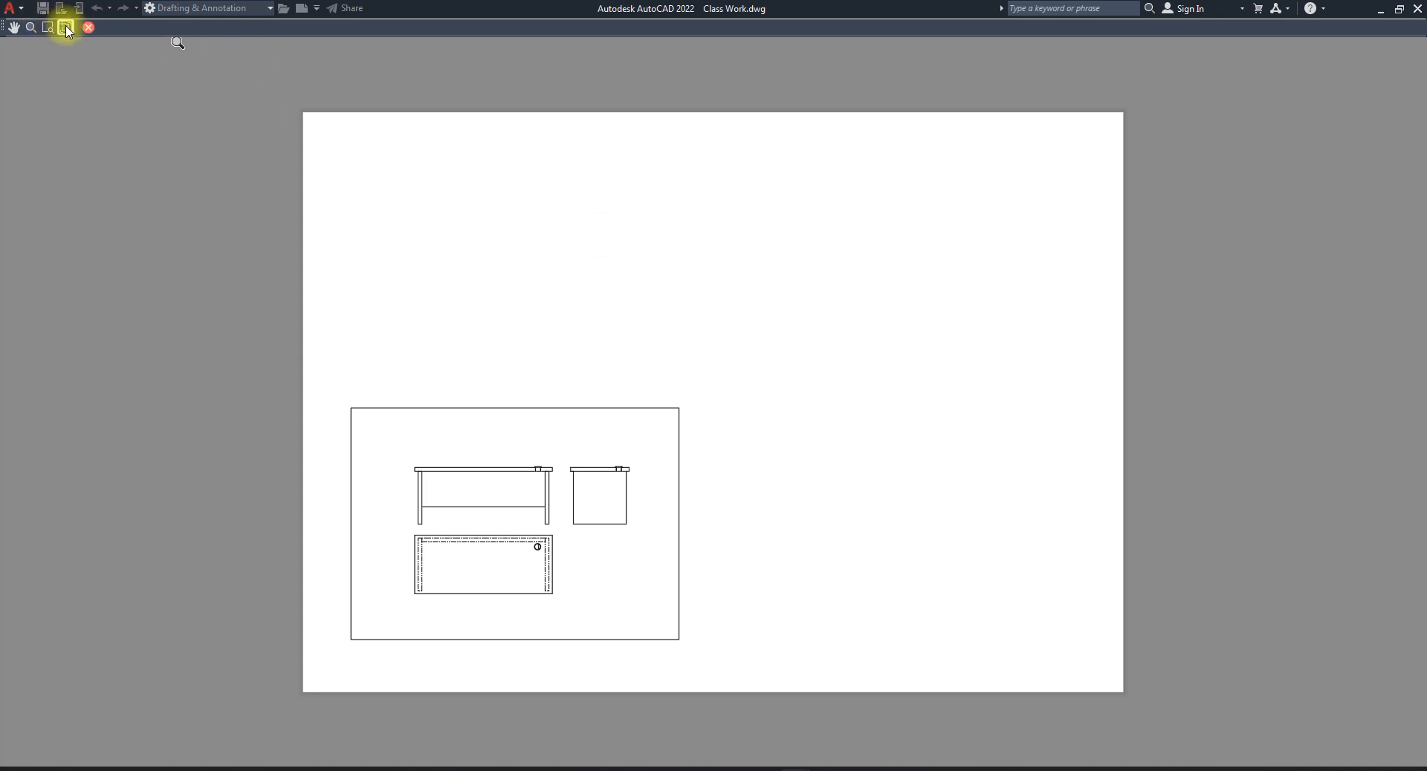
click(88, 27)
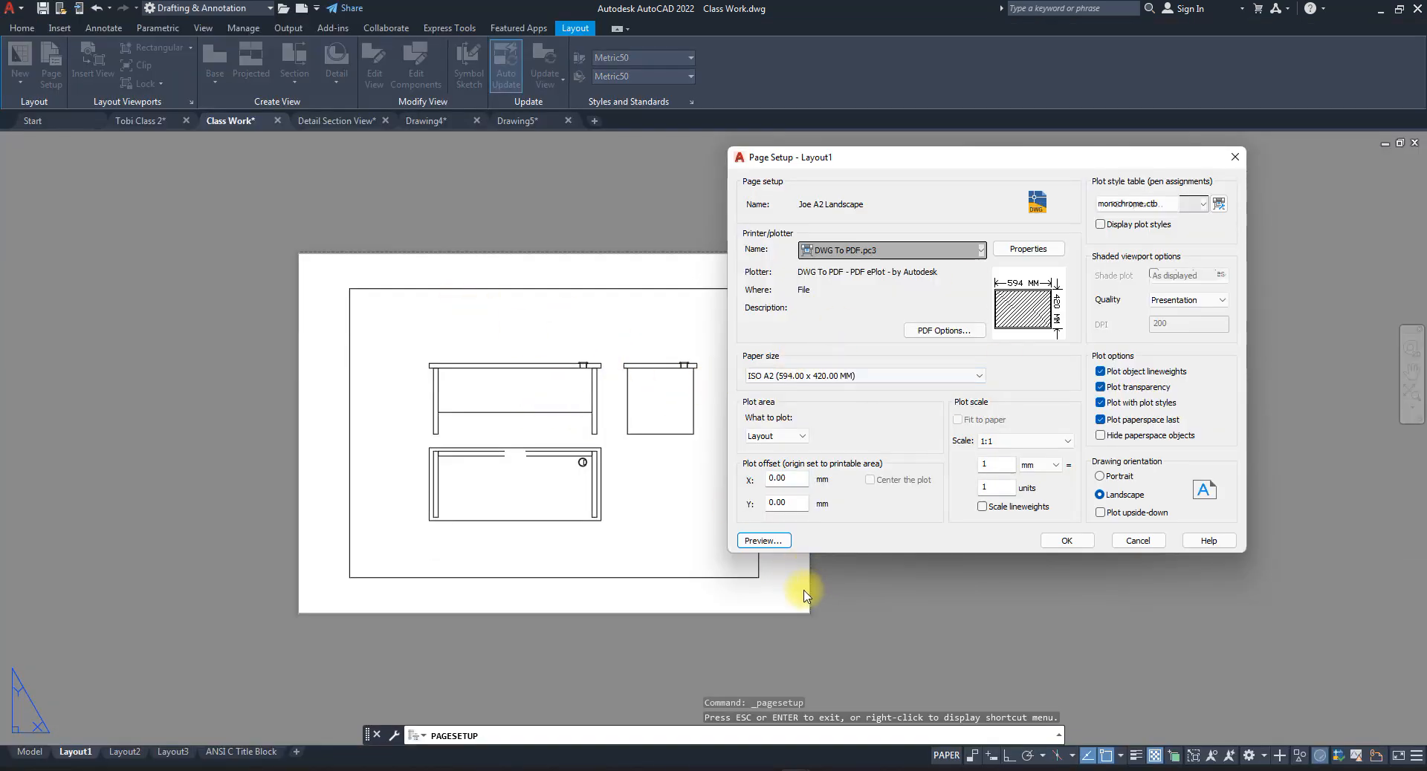
click(1068, 541)
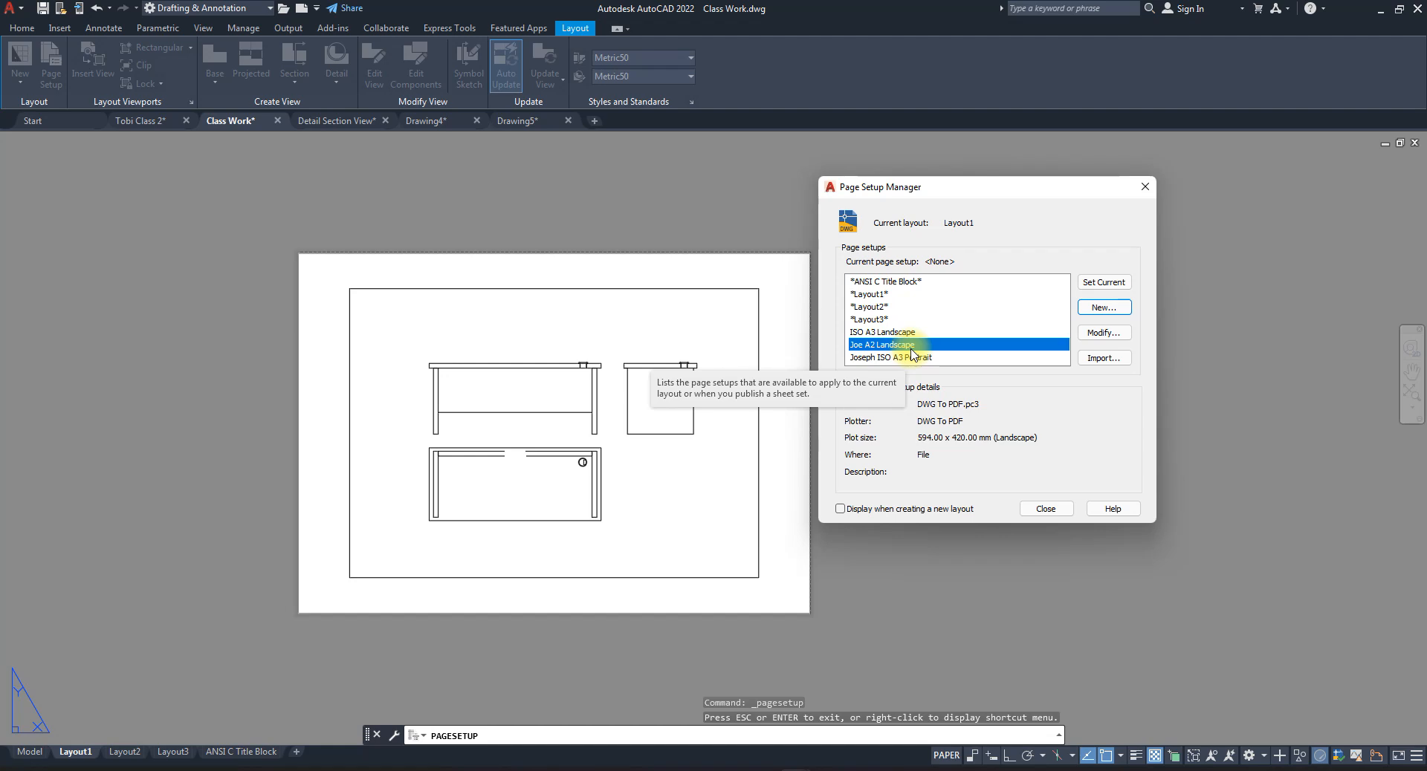
- Create another page setup named with the author's first name followed by "A2 Portrait", starting from the A2 landscape setup
click(1103, 307)
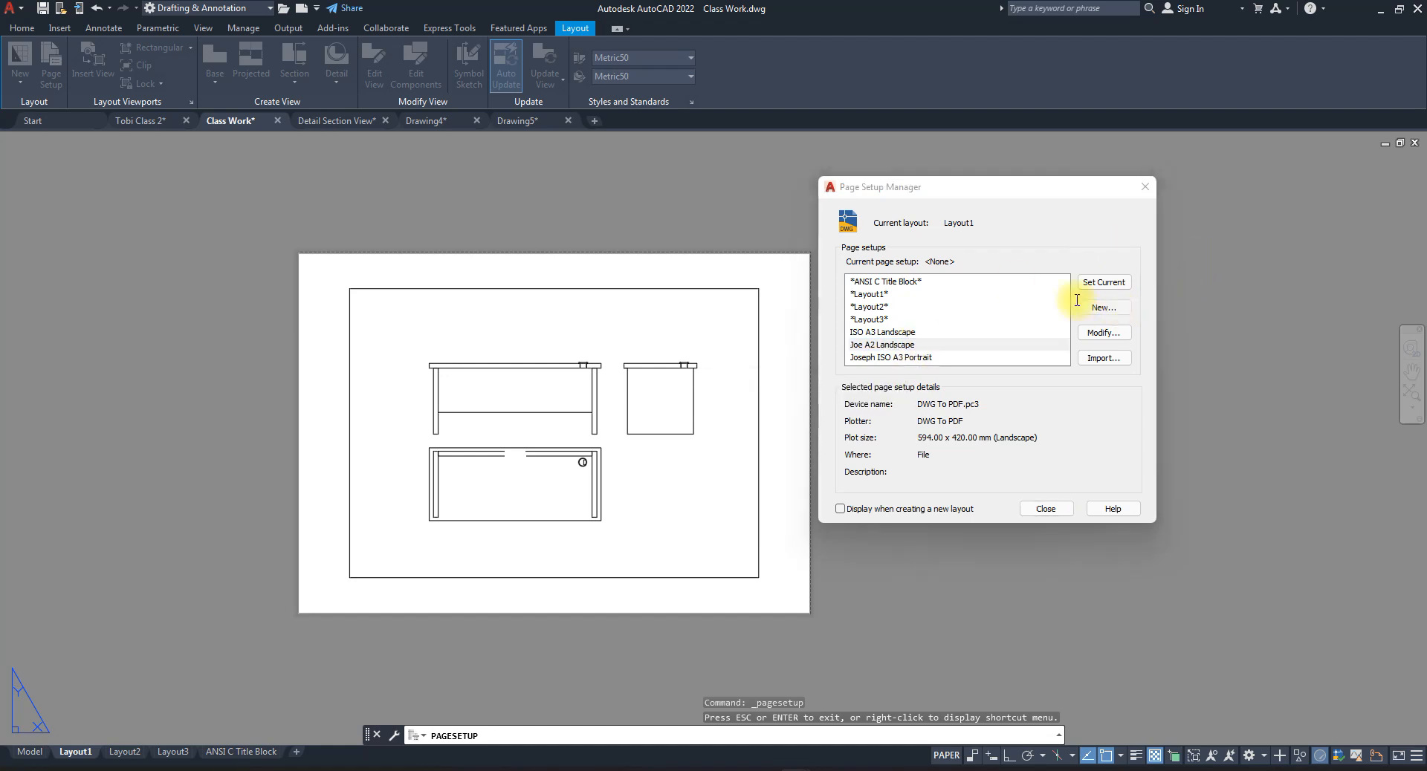
text(Joe A)
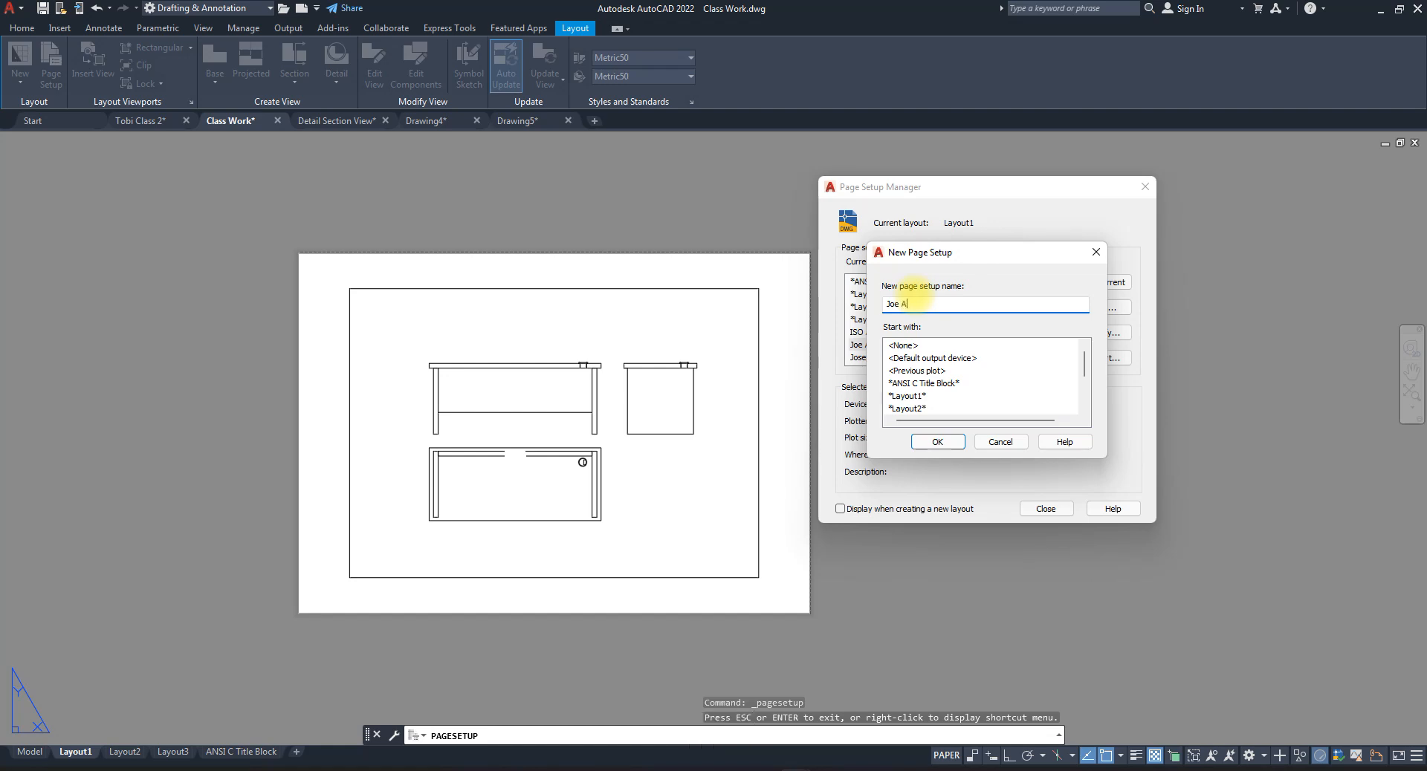
text(2 Portrait)
key(BackSpace)
text(i)
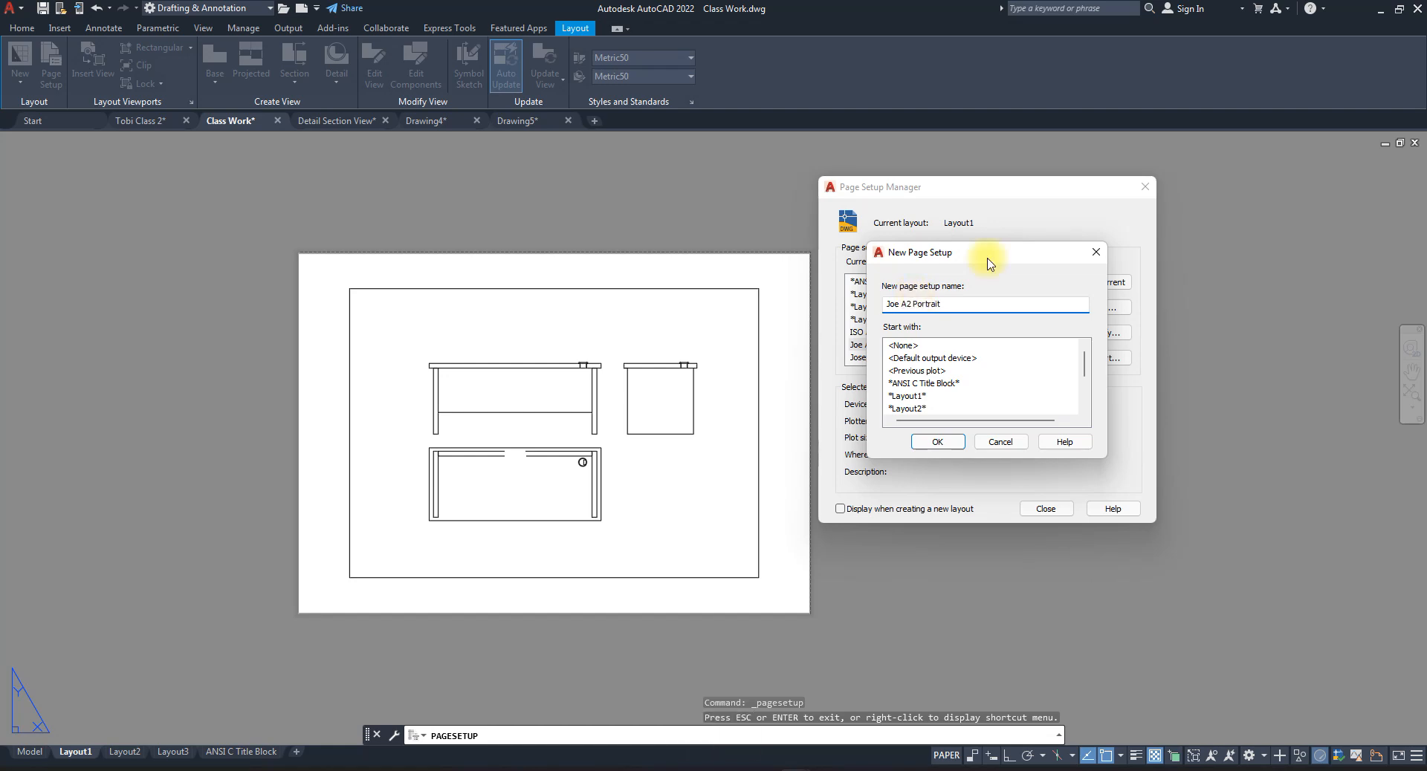
scroll(945, 401, down, 2)
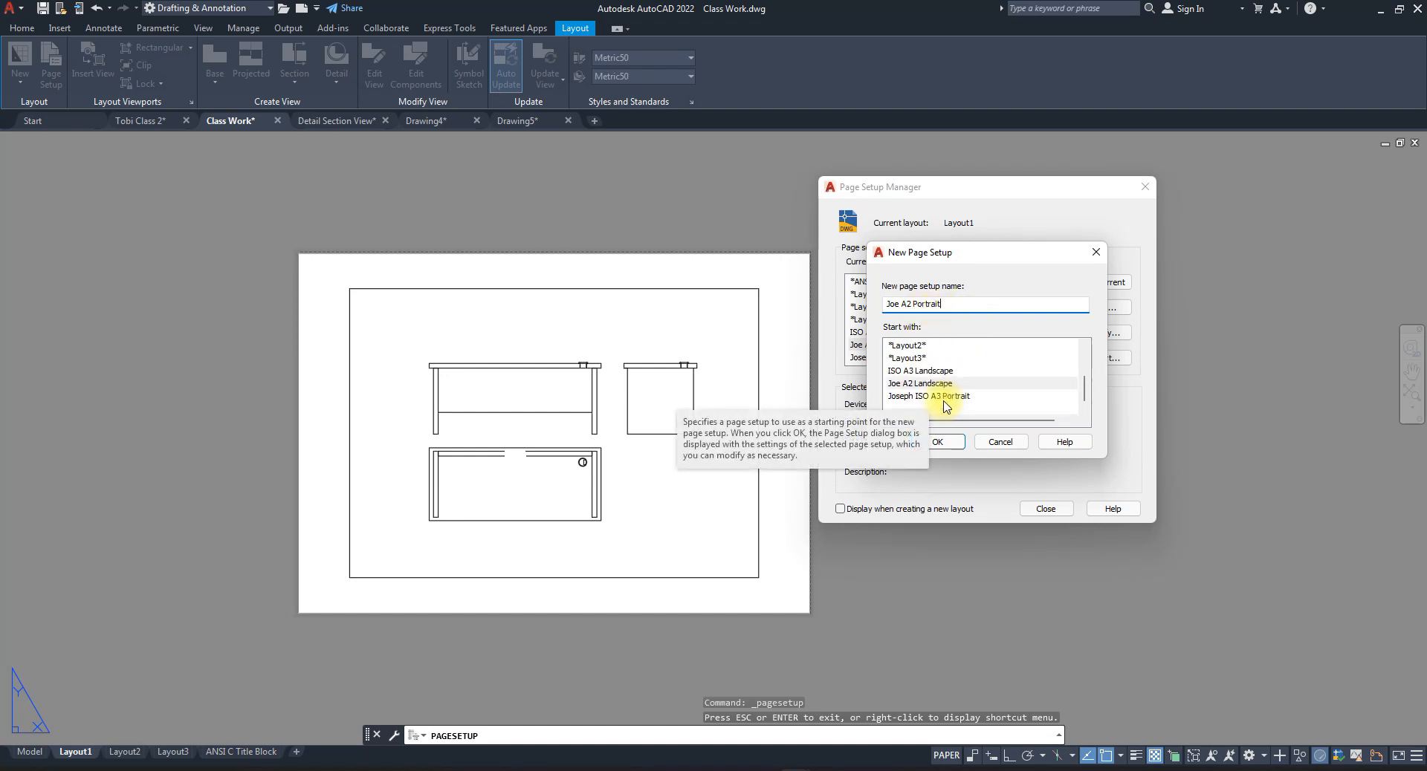
click(929, 384)
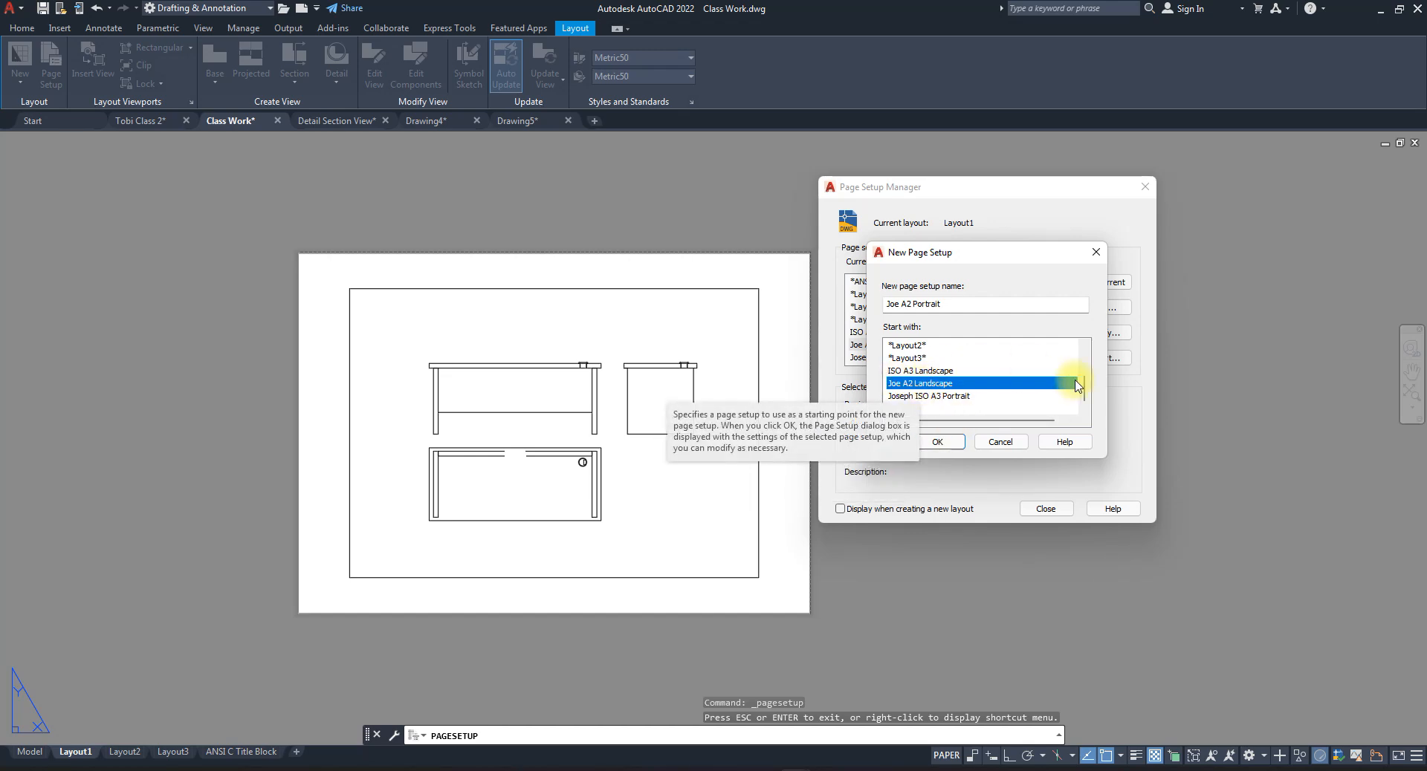
click(938, 442)
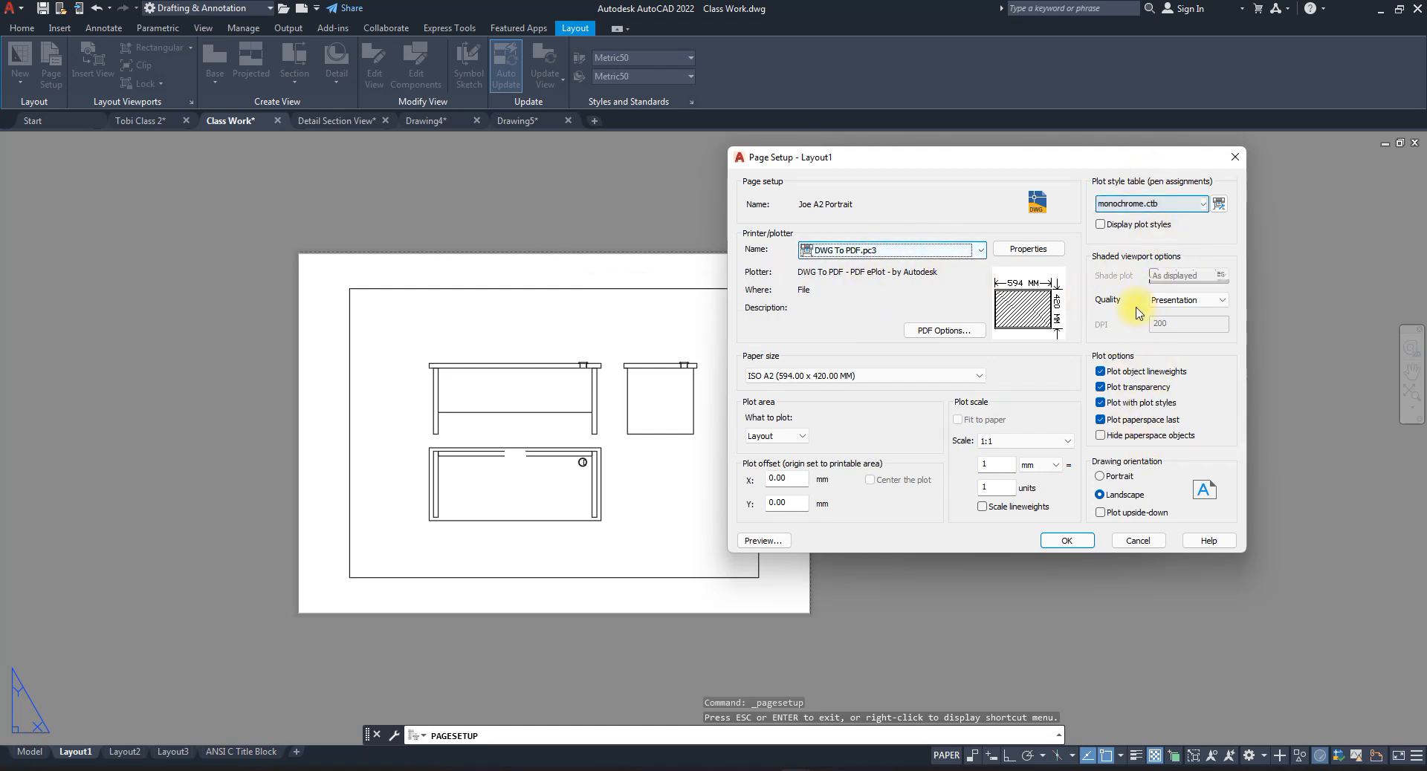
- Set the drawing orientation to Portrait and the paper size to ISO A2 (420.00 x 594.00 MM)
click(1099, 476)
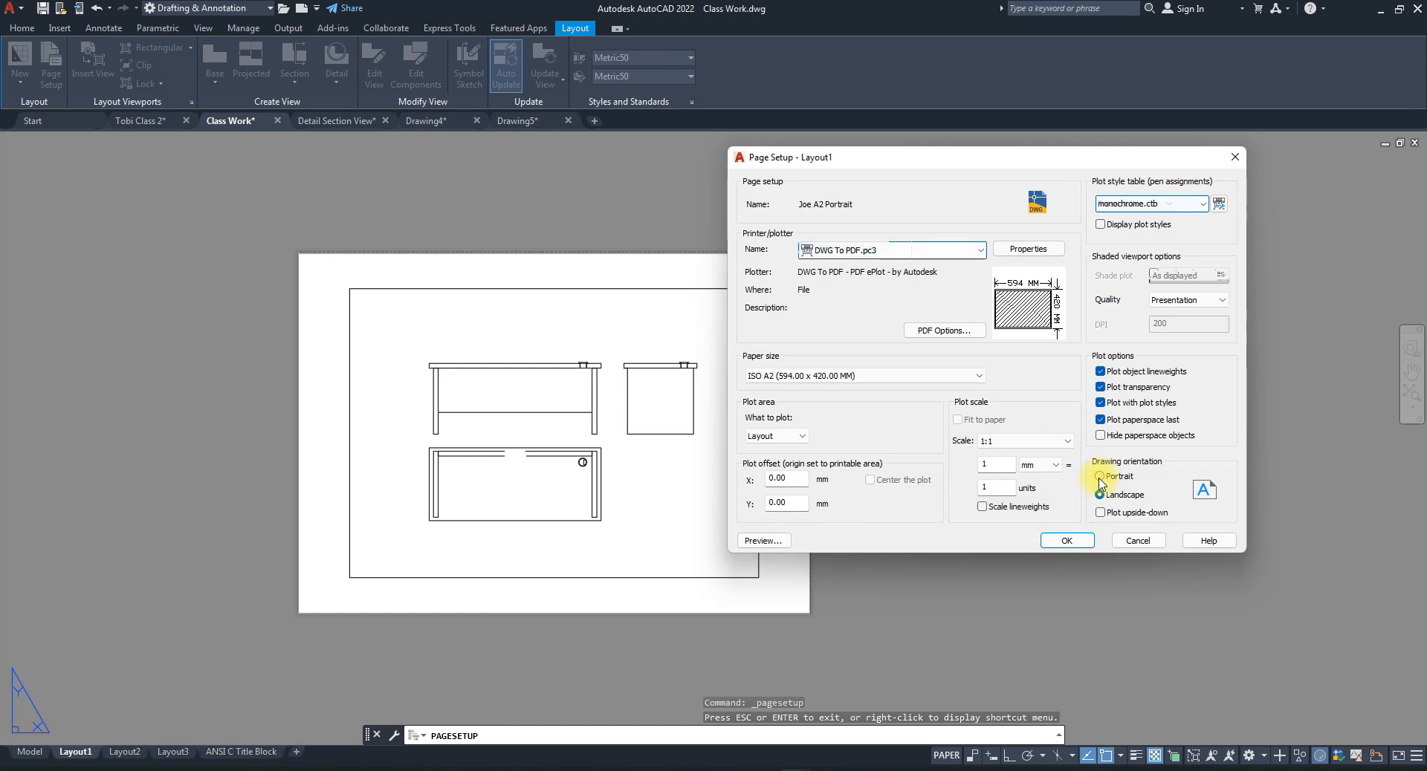
click(862, 377)
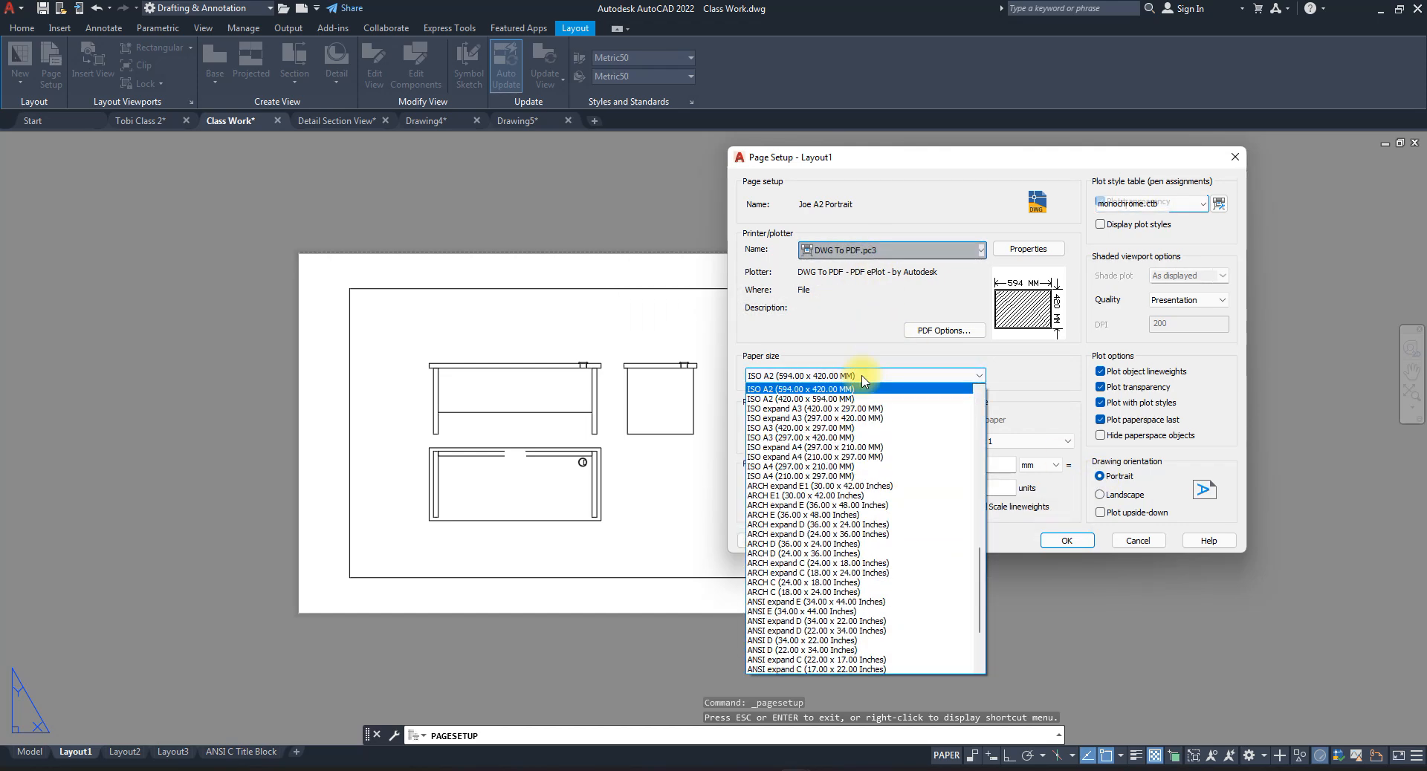
click(777, 399)
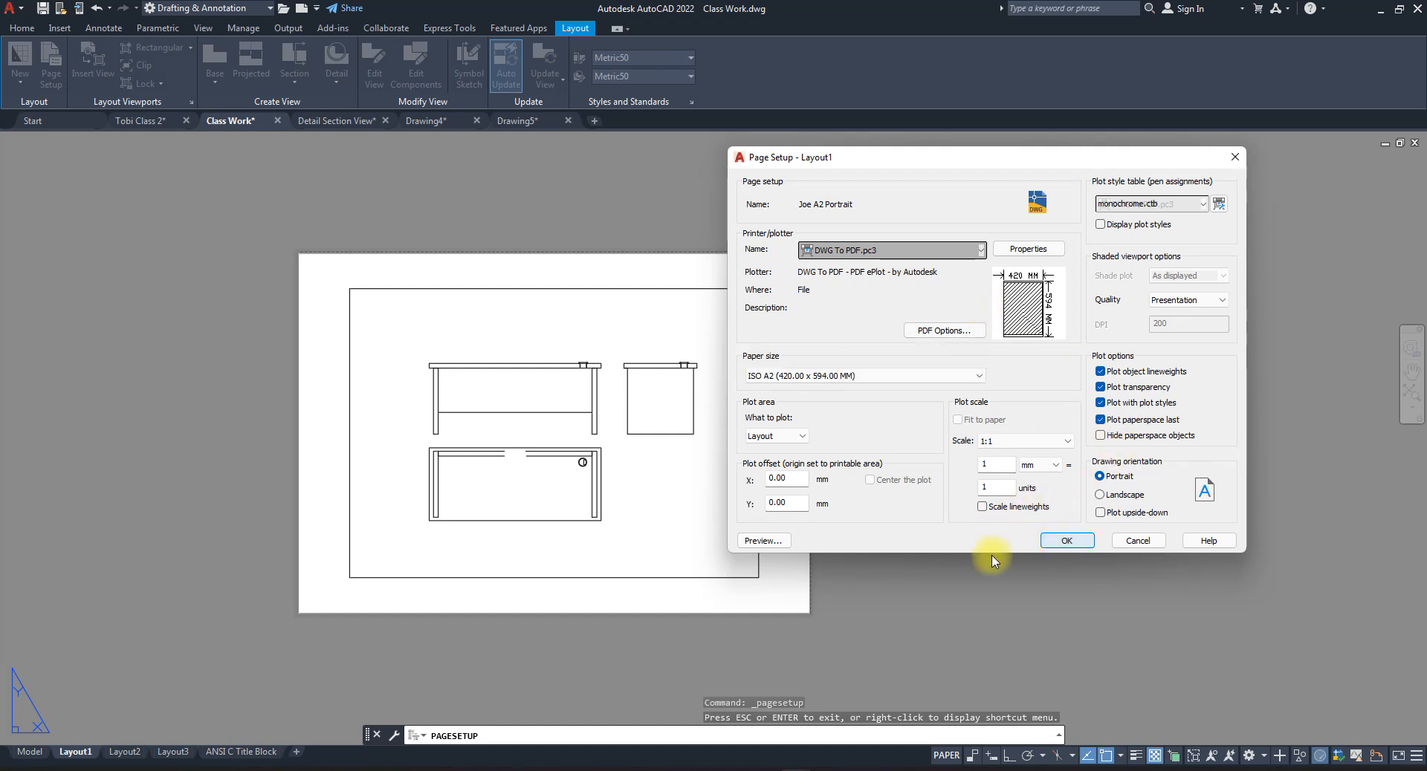
- Preview the plot on the A2 portrait sheet, exit the preview and save the page setup
click(764, 540)
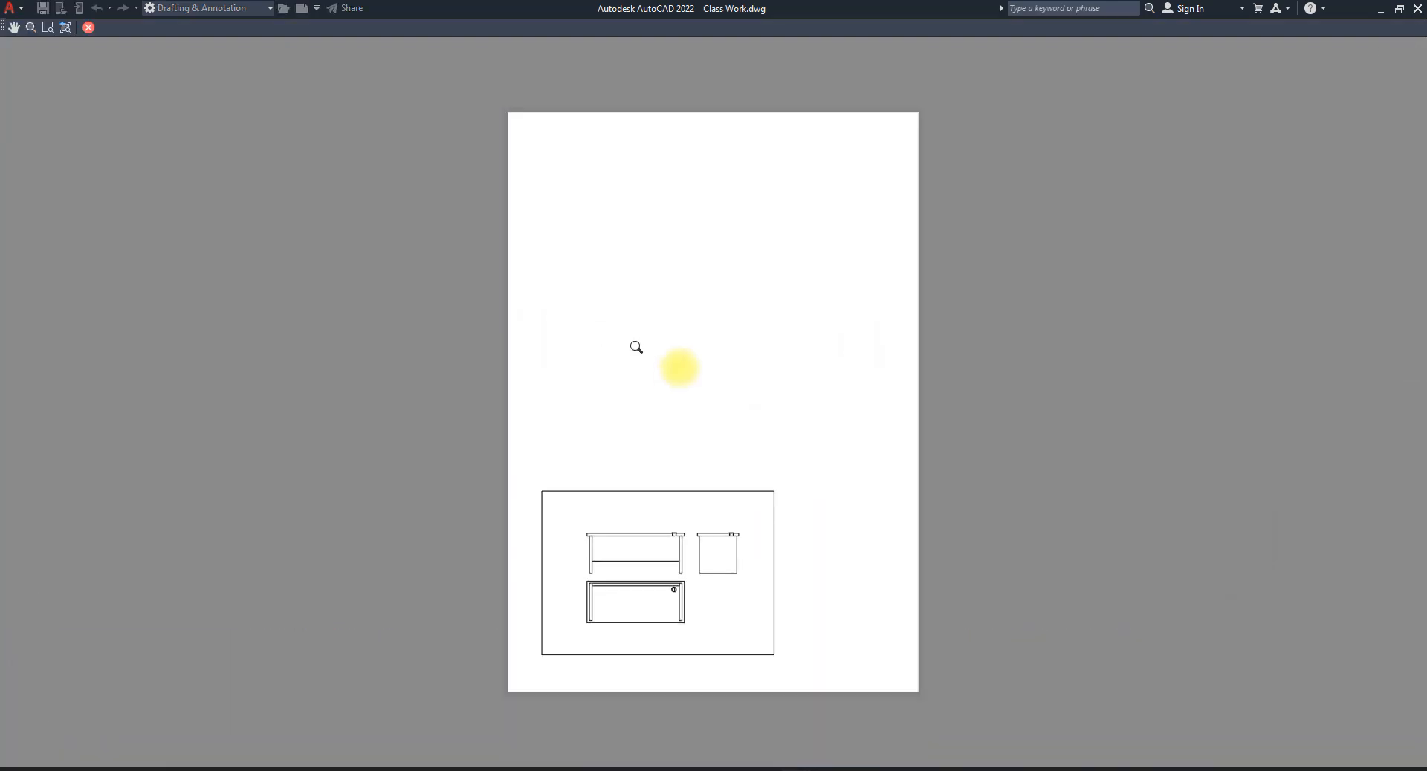
click(88, 27)
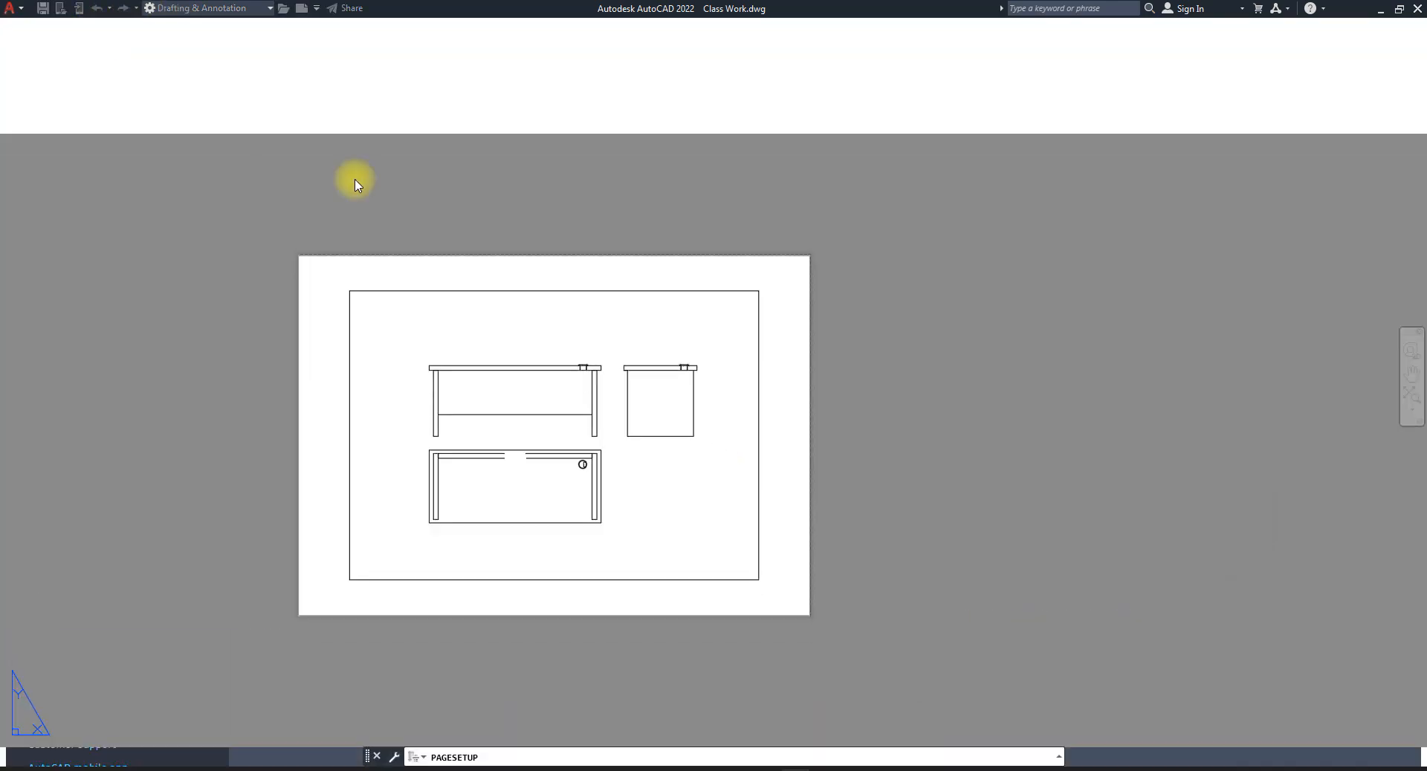
click(1068, 541)
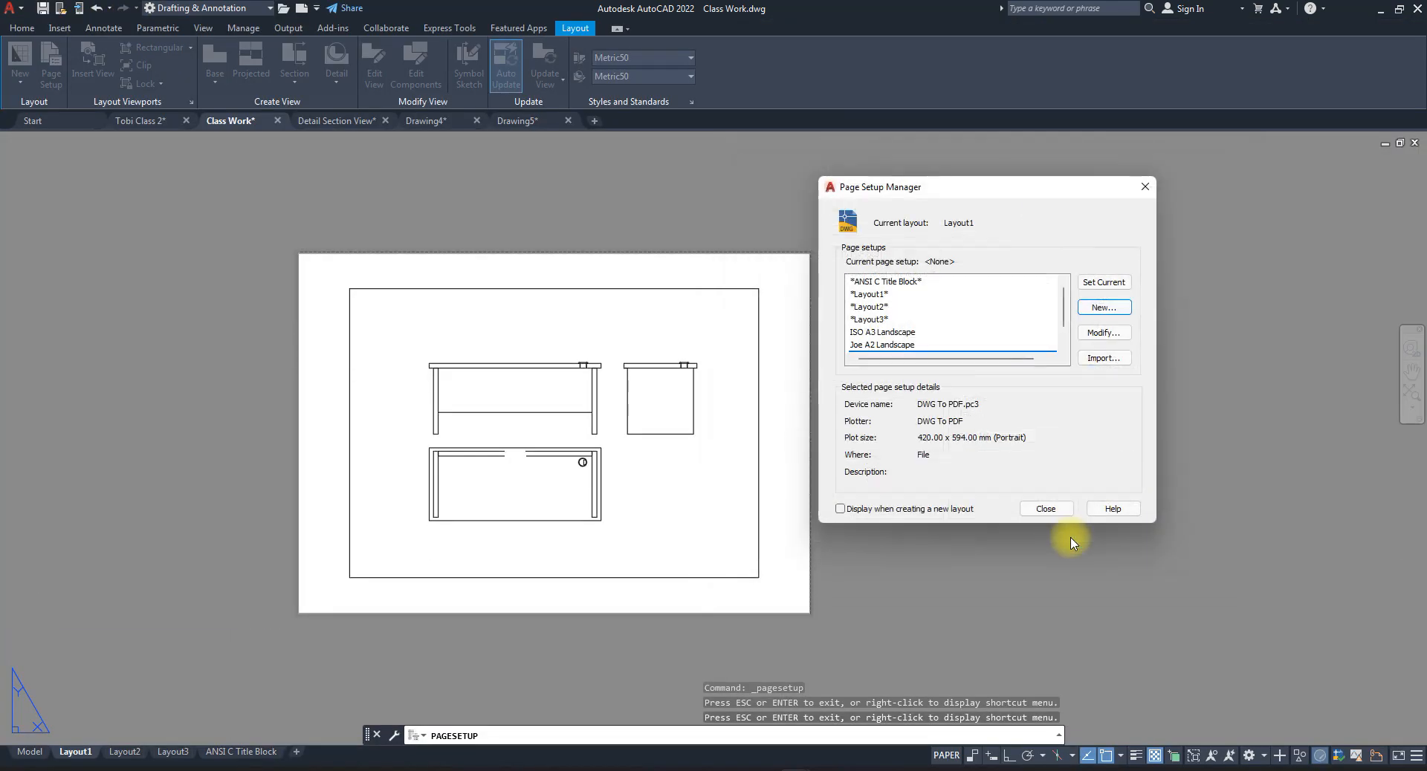
- Set the A2 landscape page setup as current for Layout1 and close the Page Setup Manager
click(1045, 510)
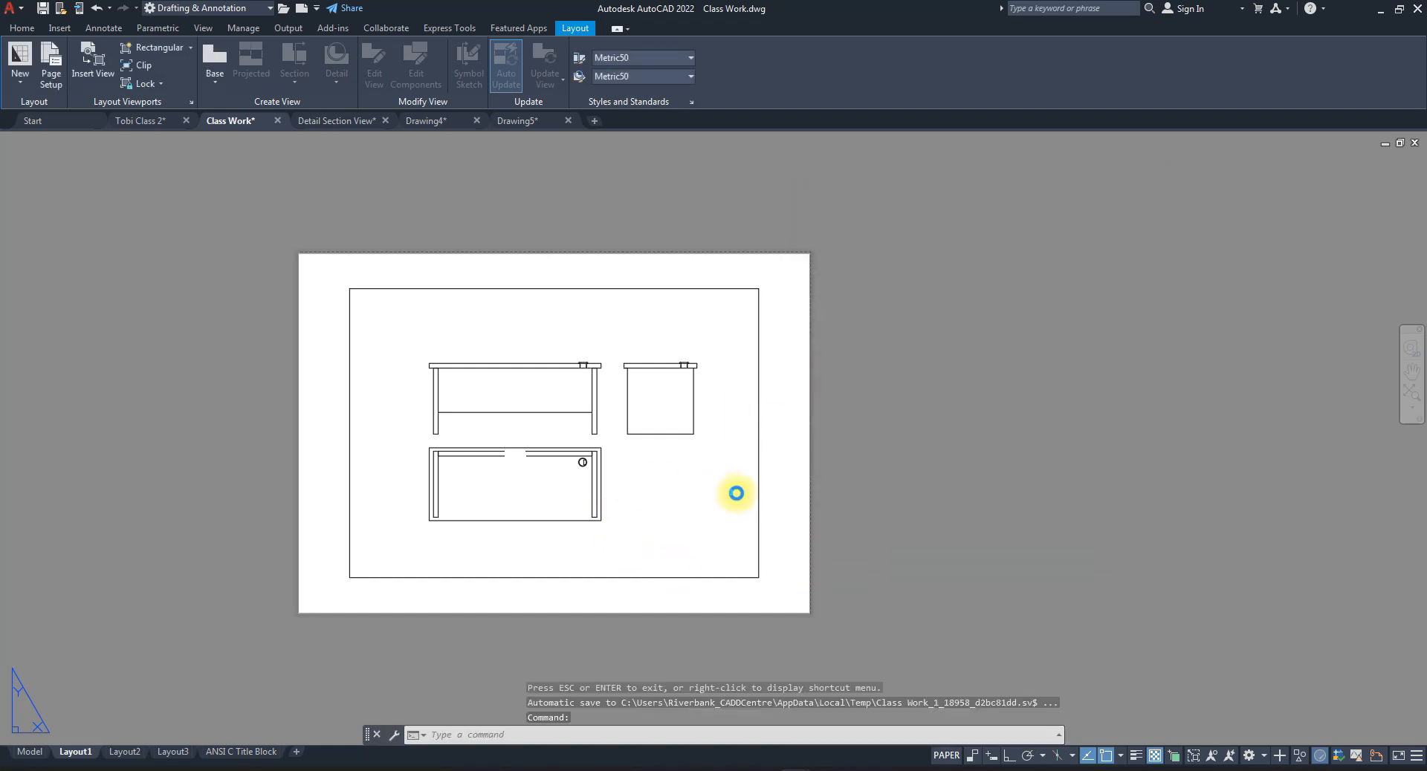
scroll(738, 494, down, 2)
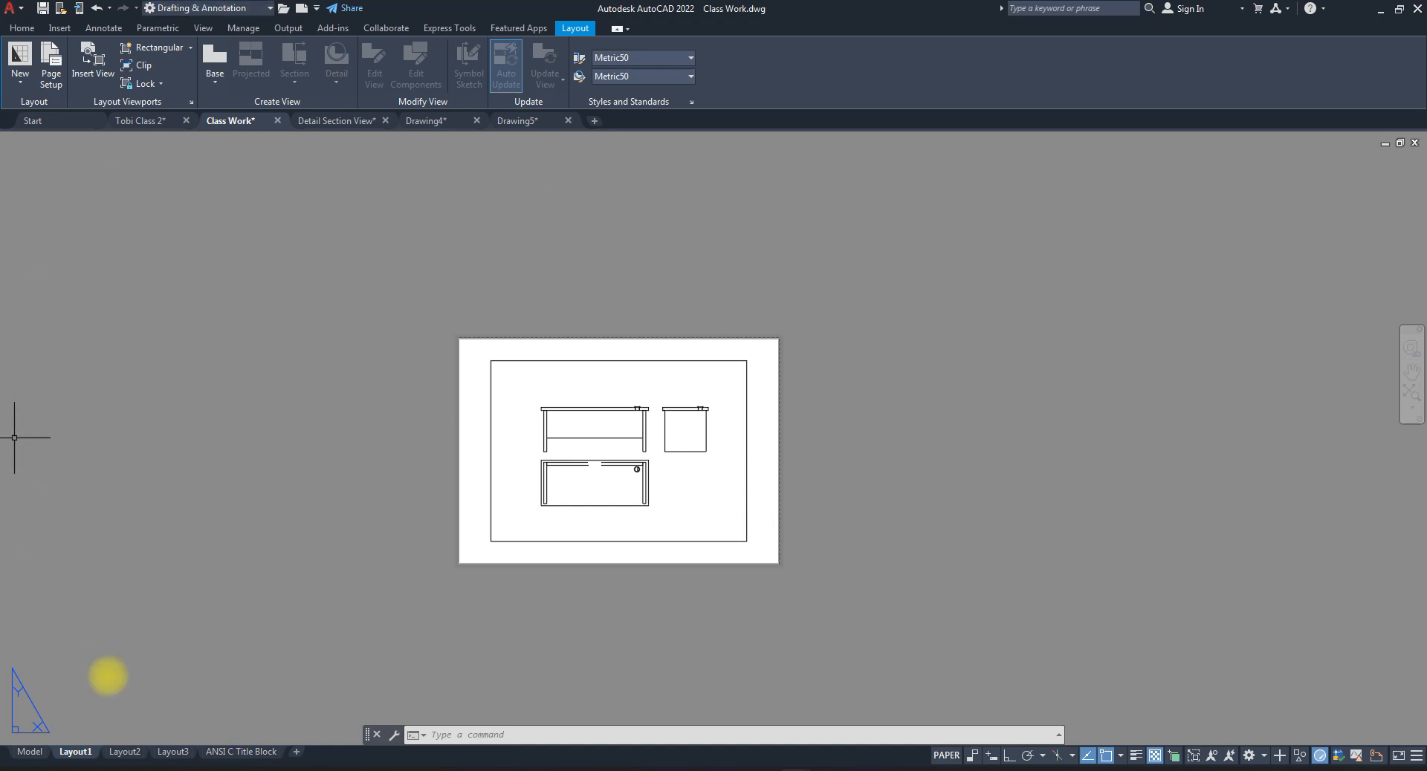
right_click(81, 753)
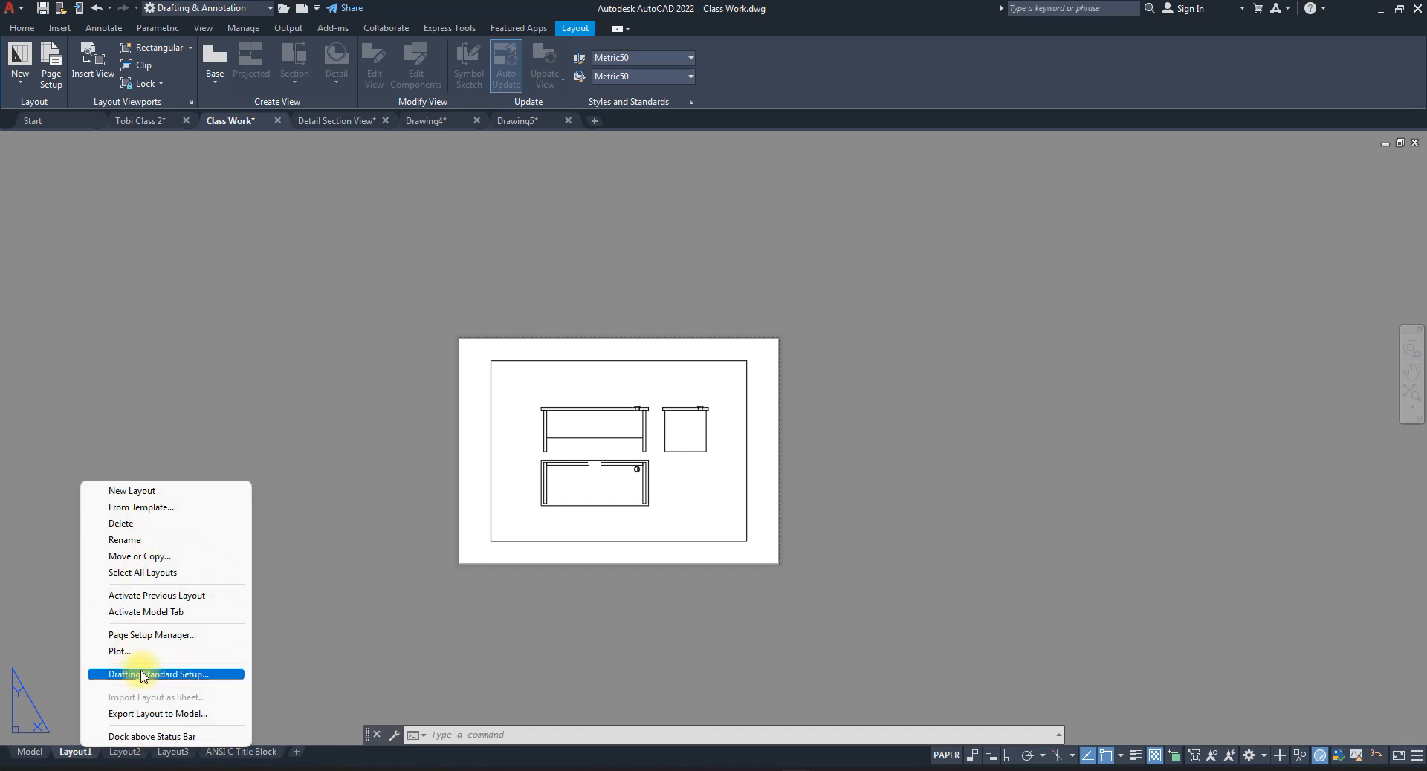
click(235, 633)
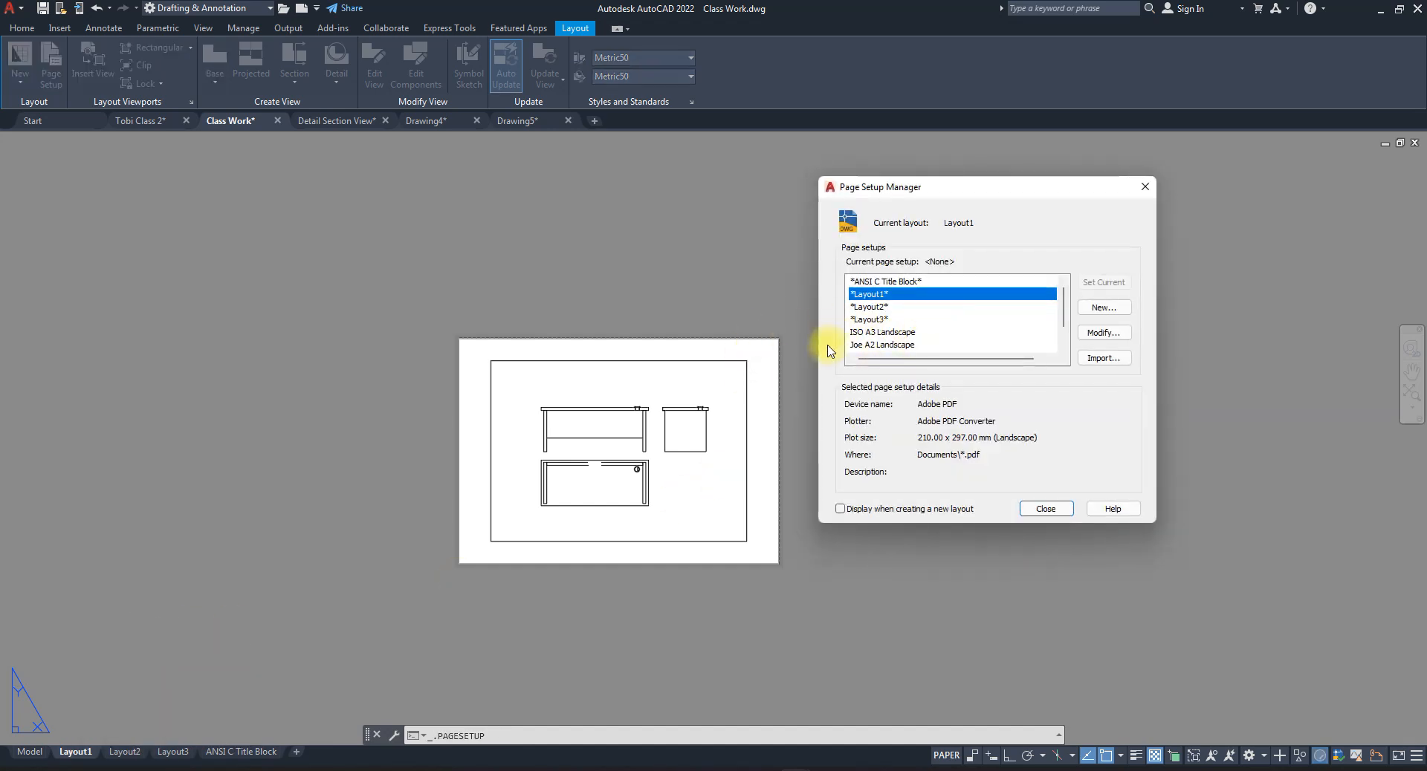
click(858, 332)
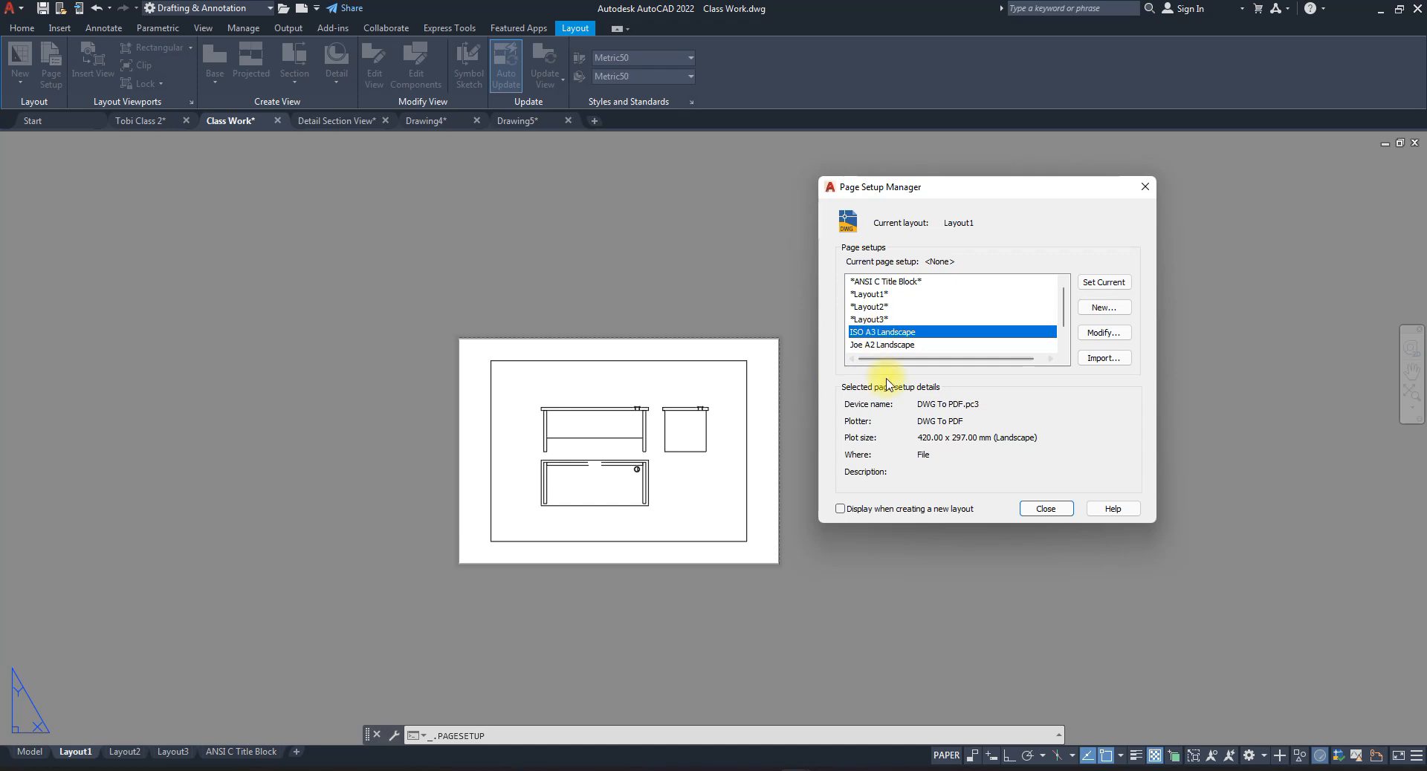
scroll(877, 338, down, 1)
click(888, 319)
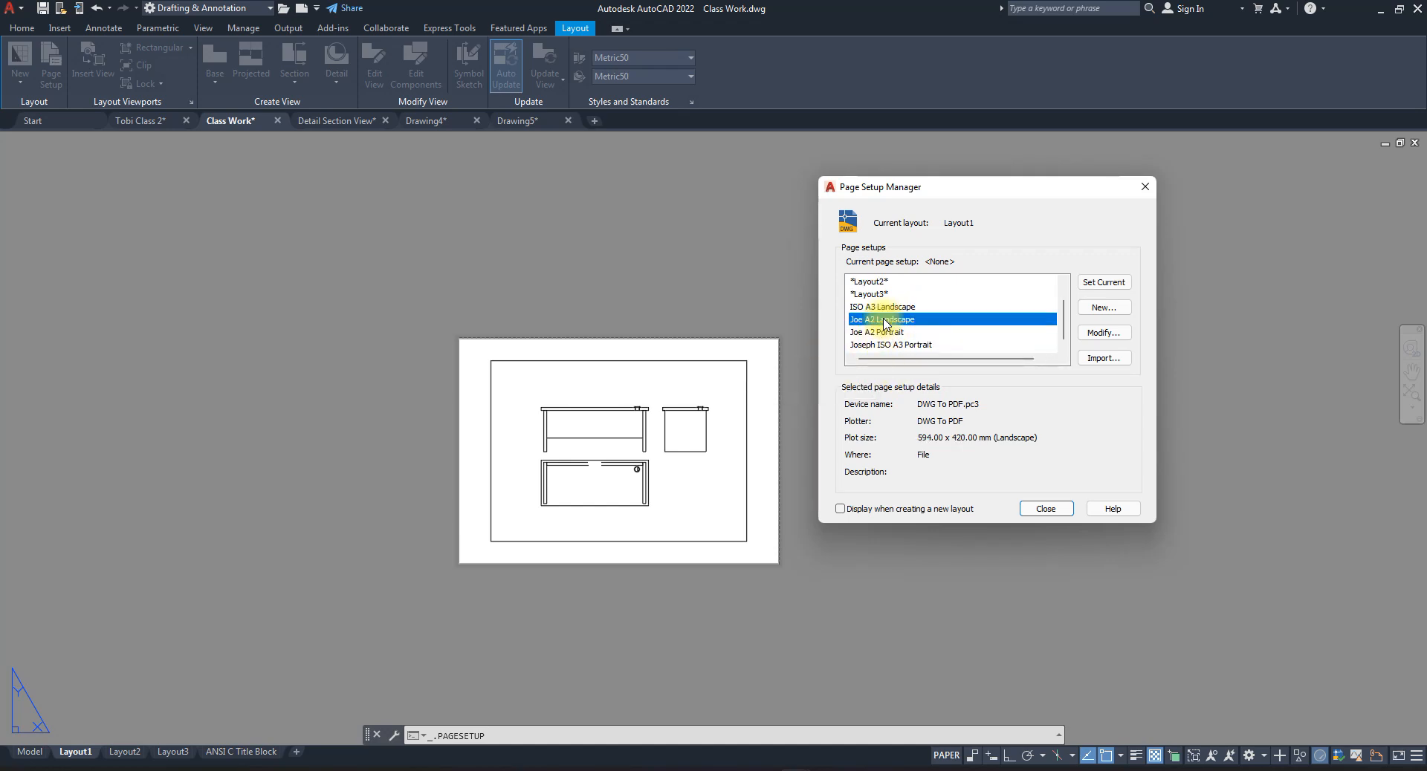
click(1102, 283)
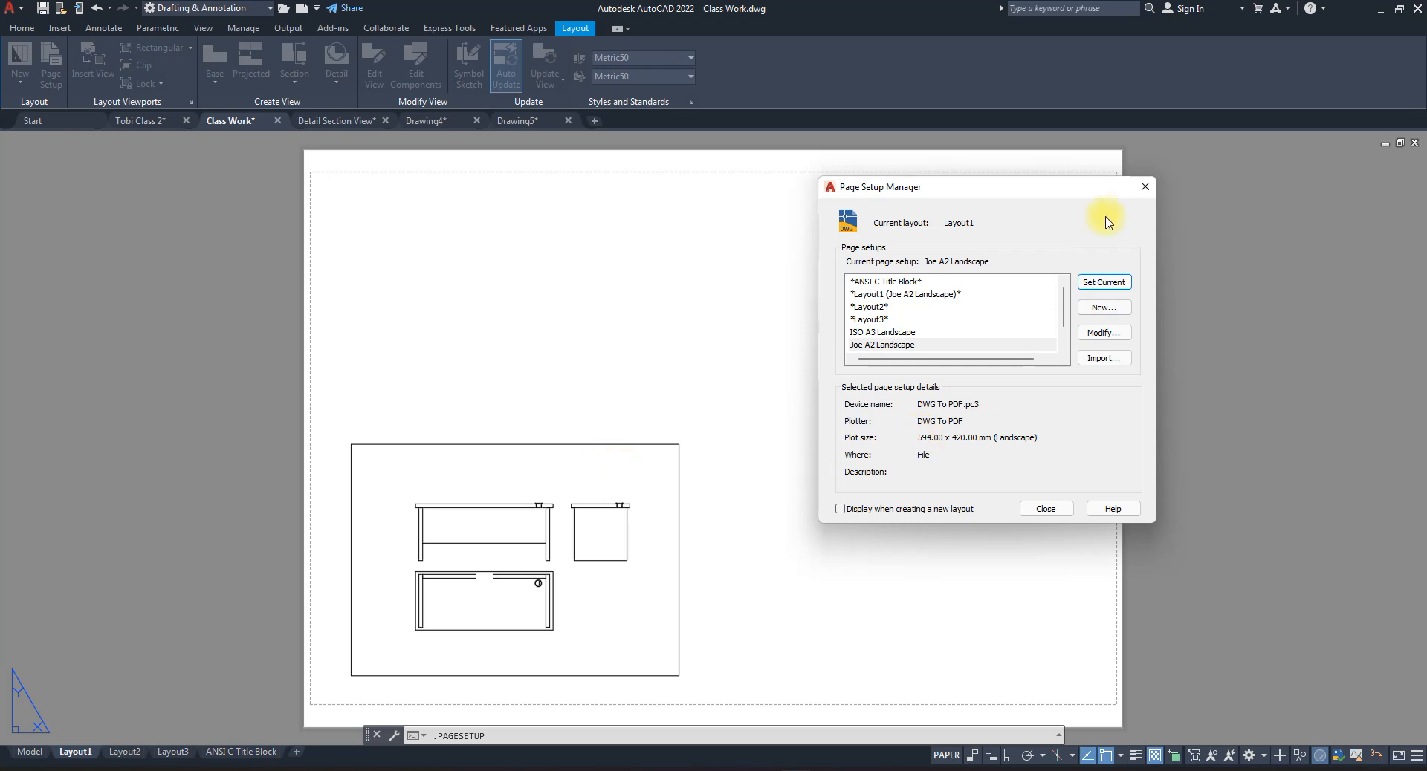
click(1145, 187)
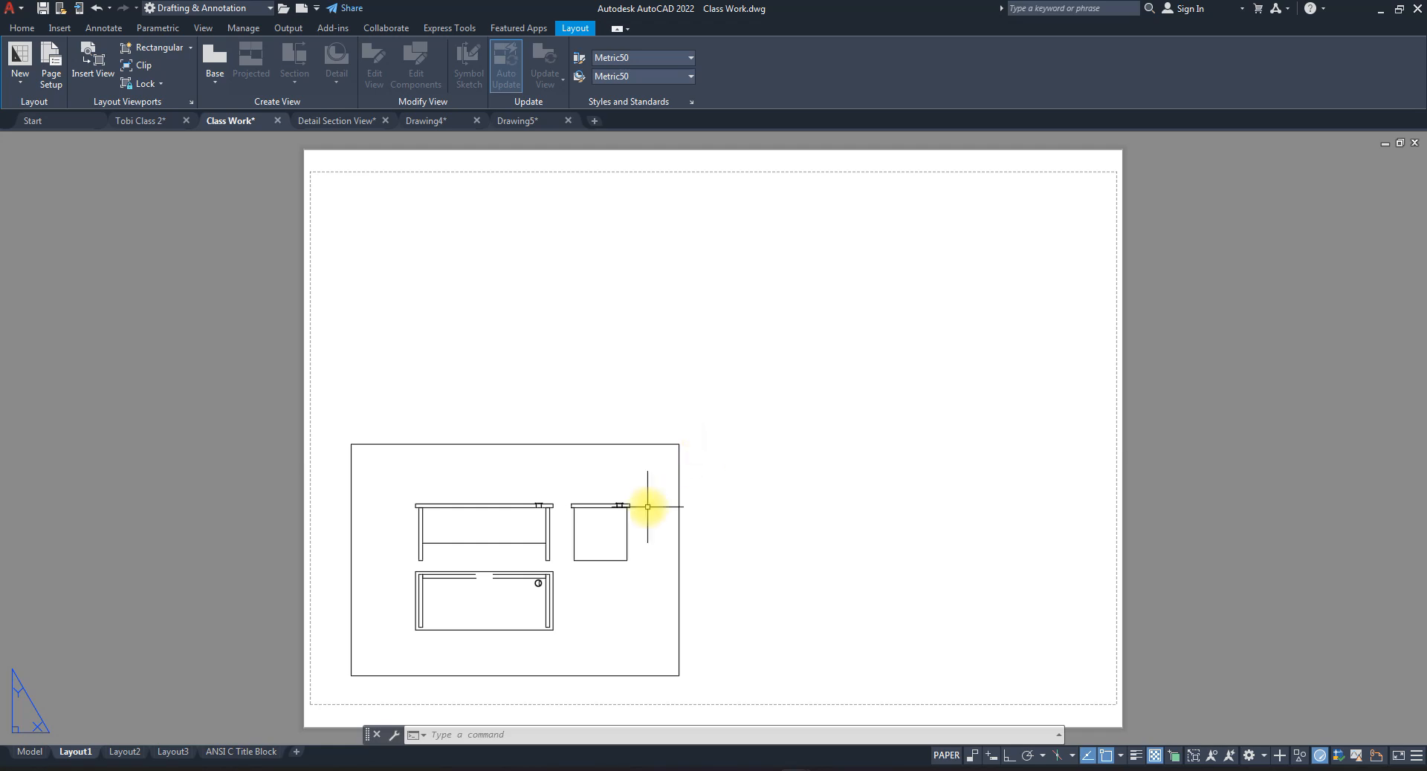
- Start a plot of Layout1, review the available named page setups and choose the A2 landscape one
click(21, 29)
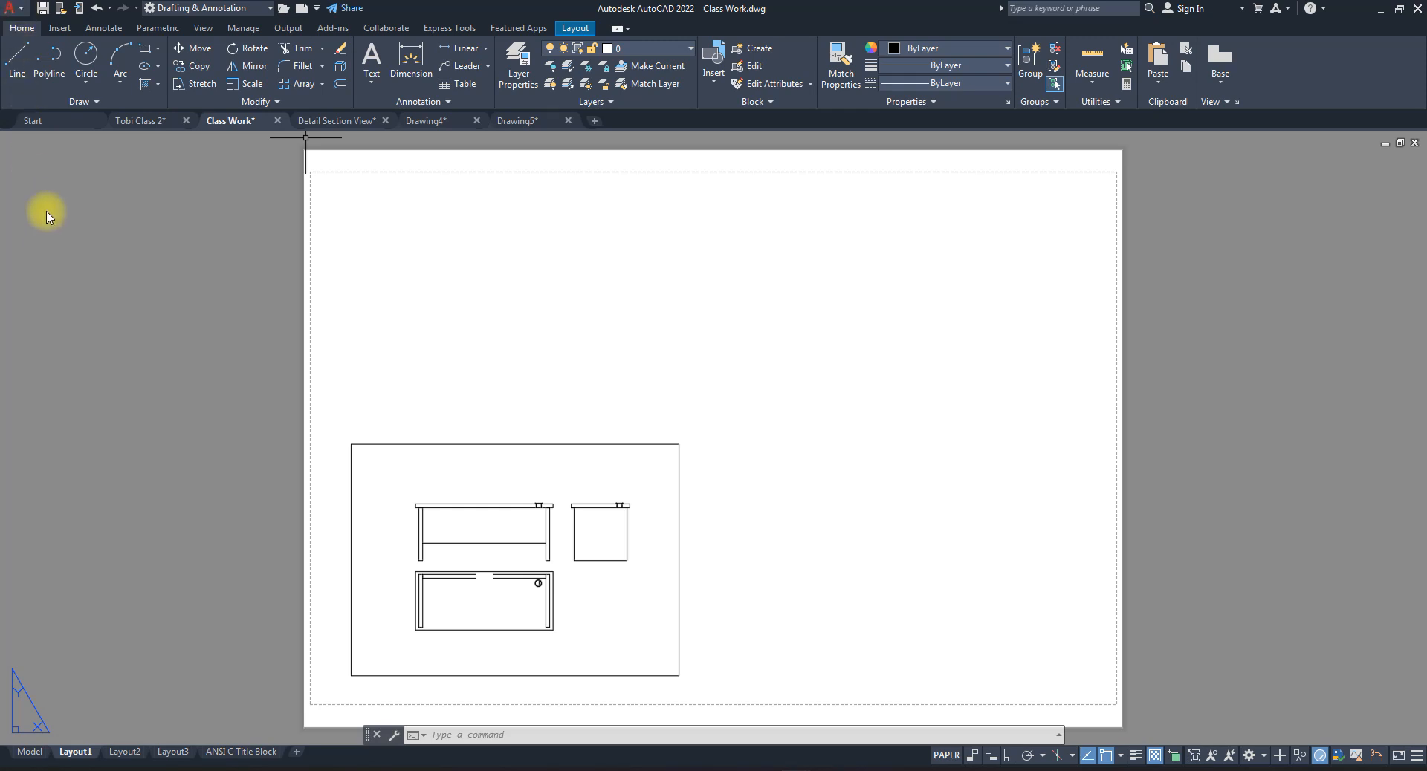
click(16, 11)
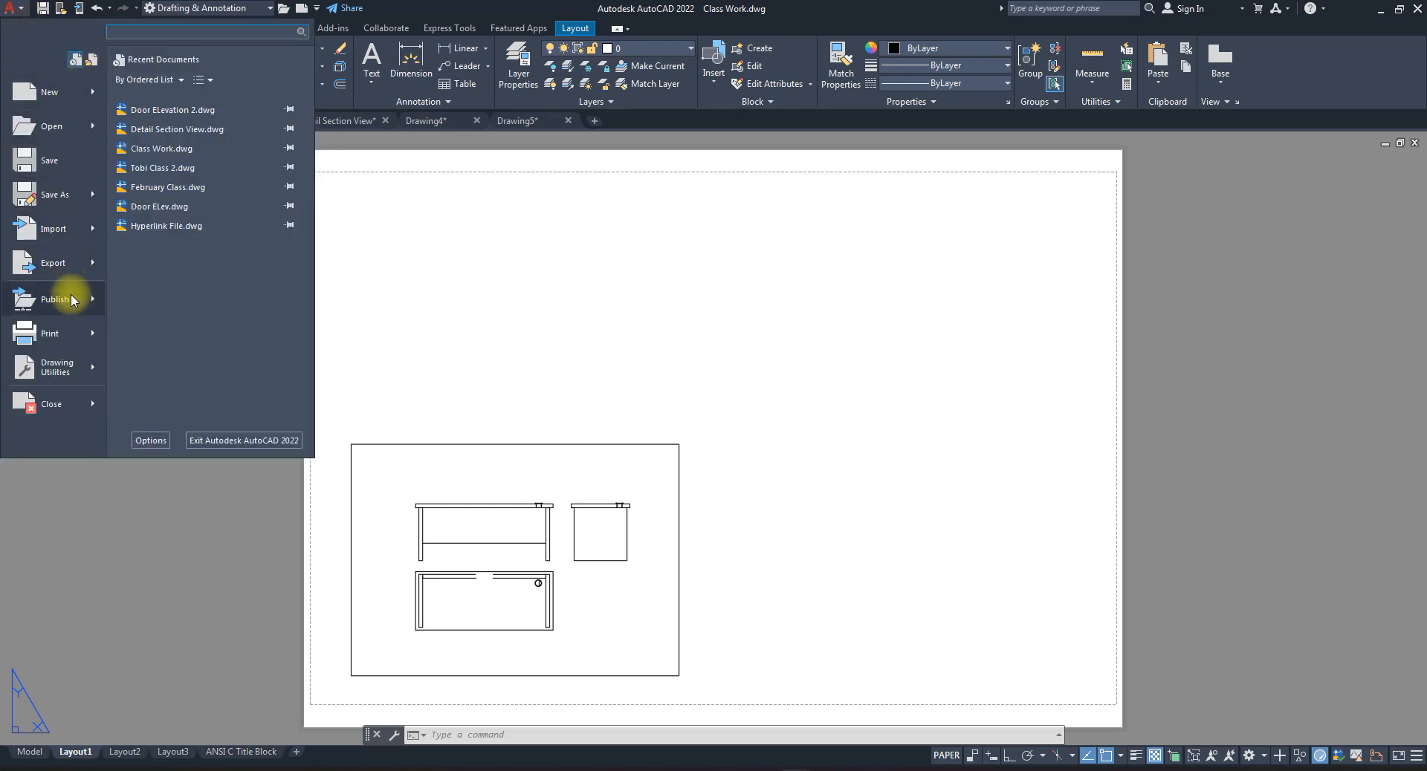
mouse_move(95, 336)
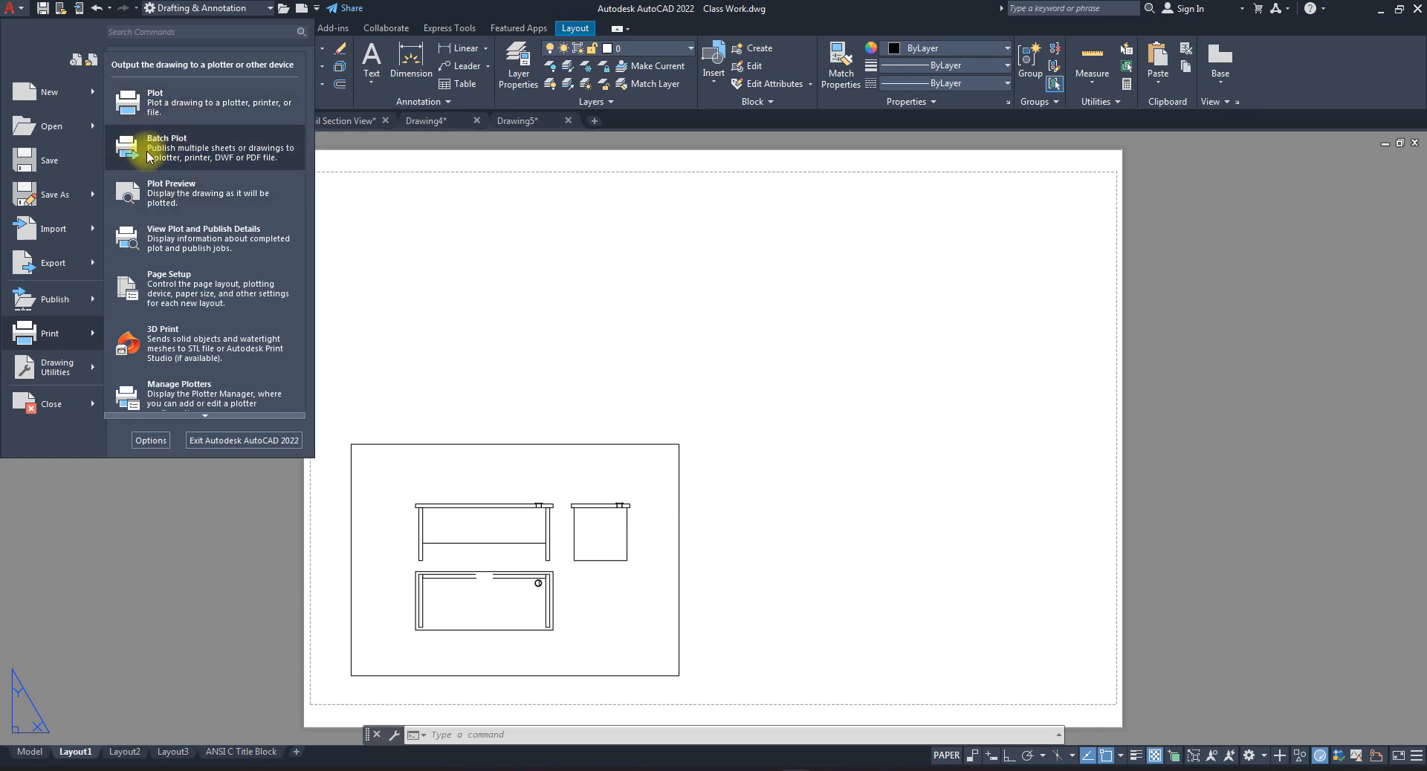
click(154, 101)
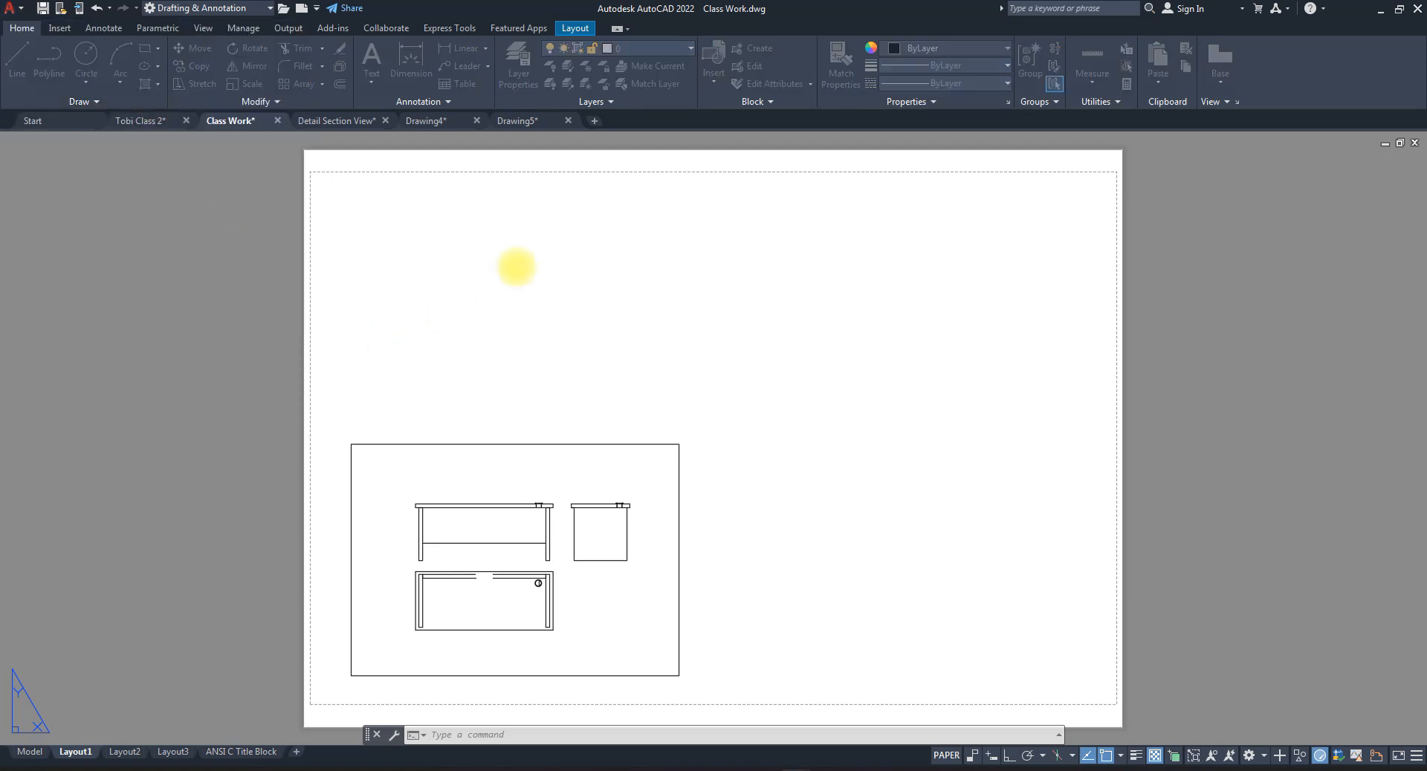
click(563, 234)
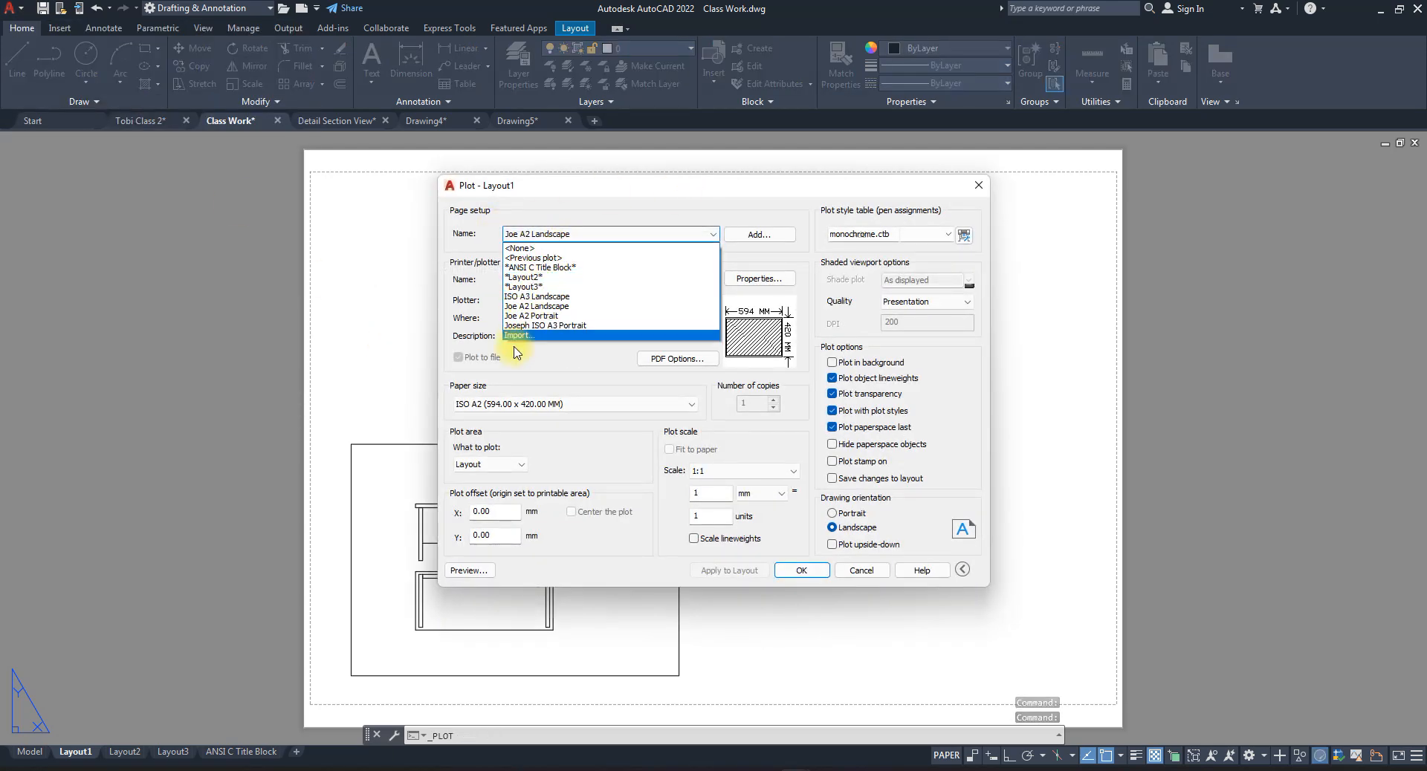
click(406, 225)
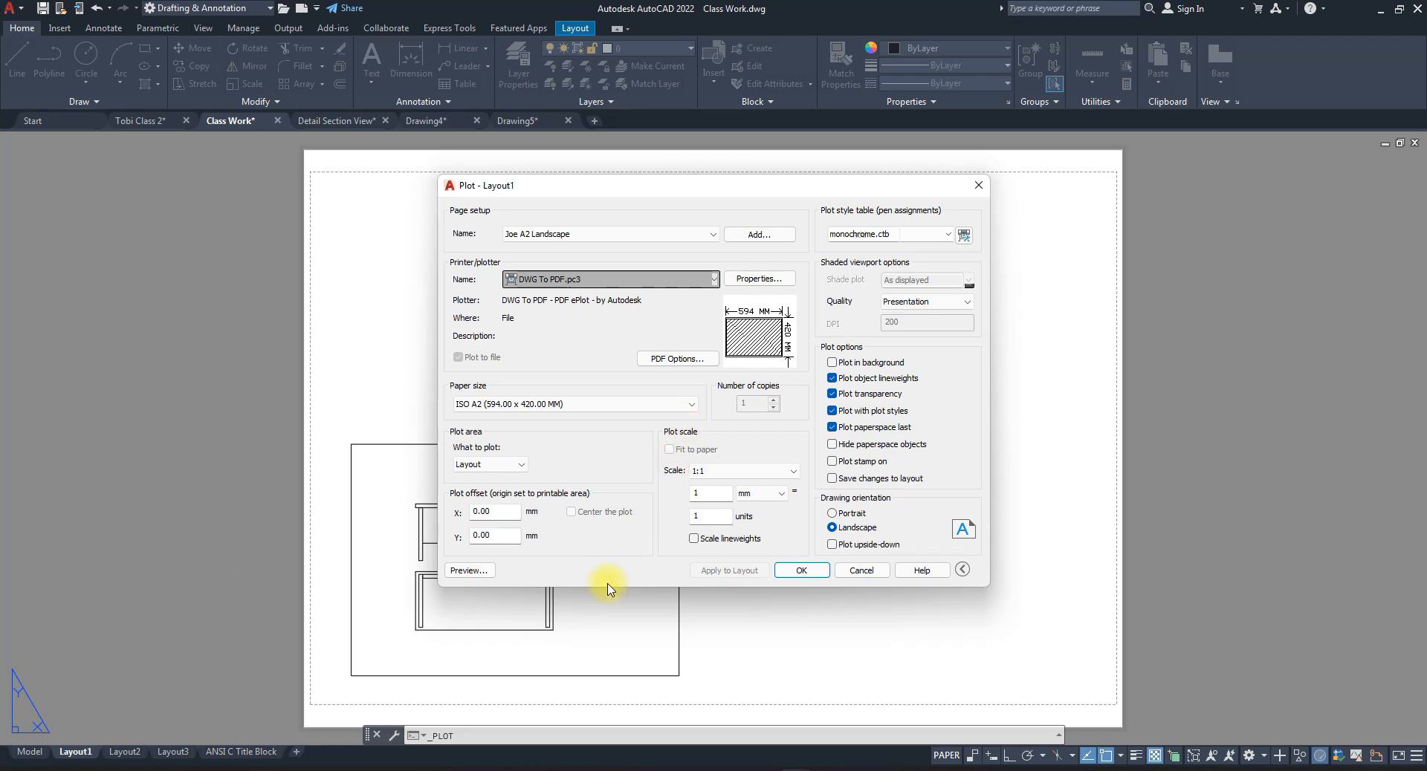
click(565, 234)
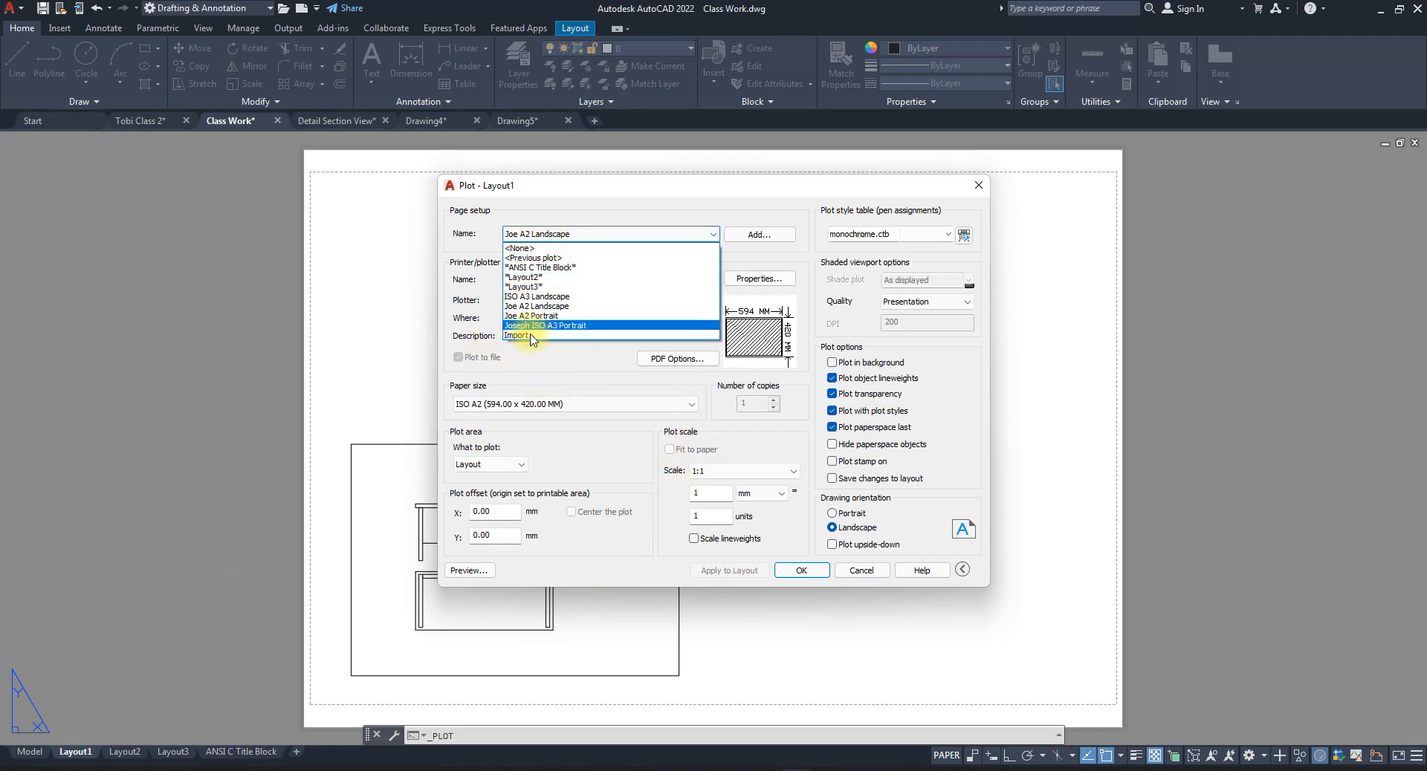
click(533, 306)
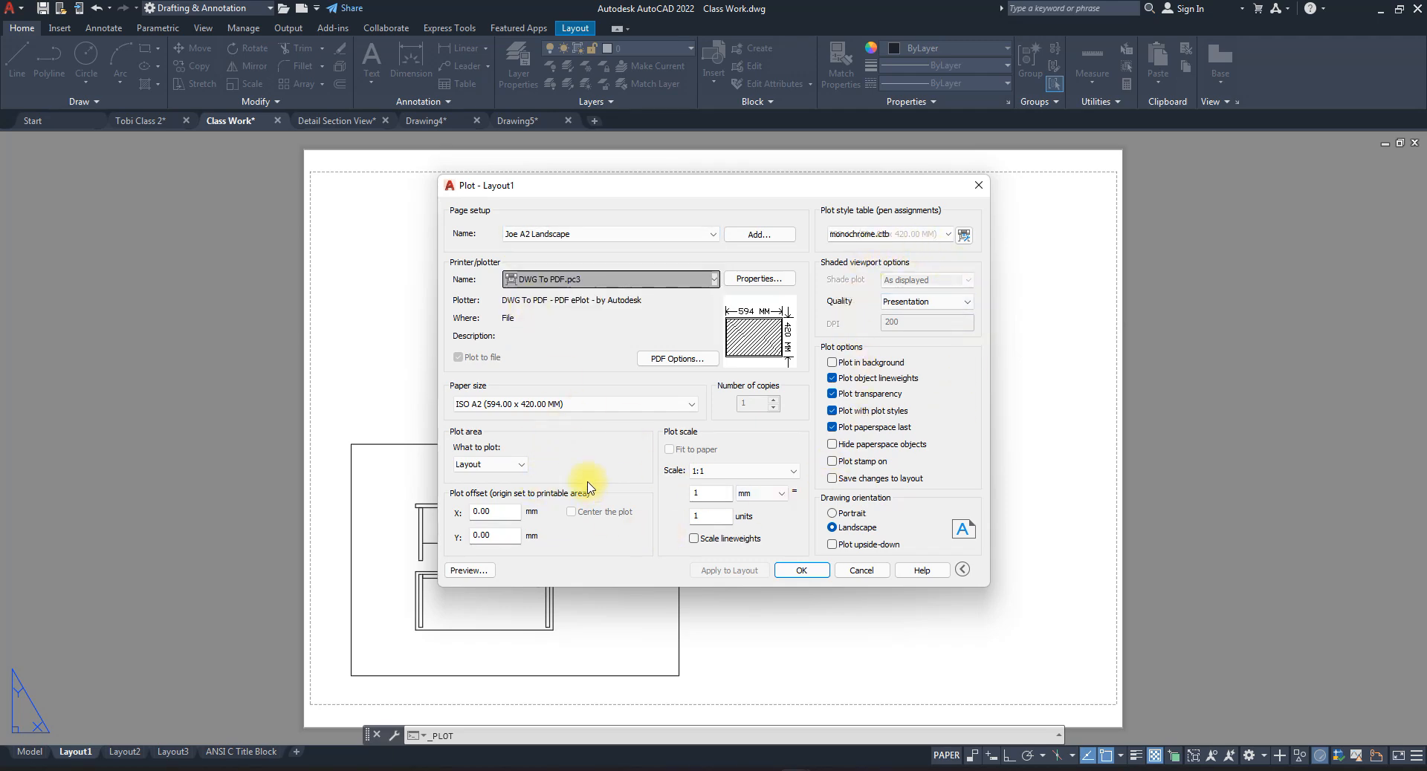
- Preview the Layout1 plot on the A2 landscape sheet, exit the preview and cancel the plot
click(469, 570)
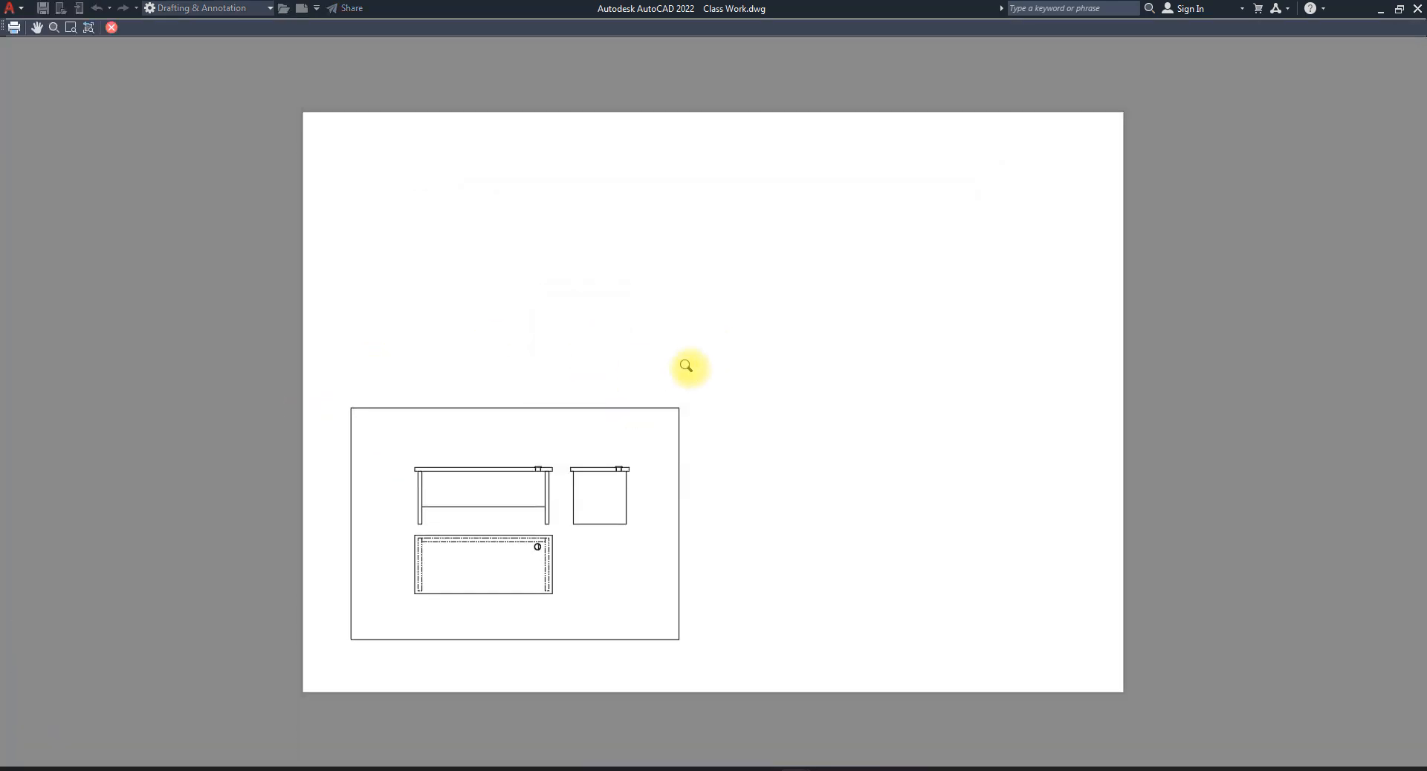
click(111, 27)
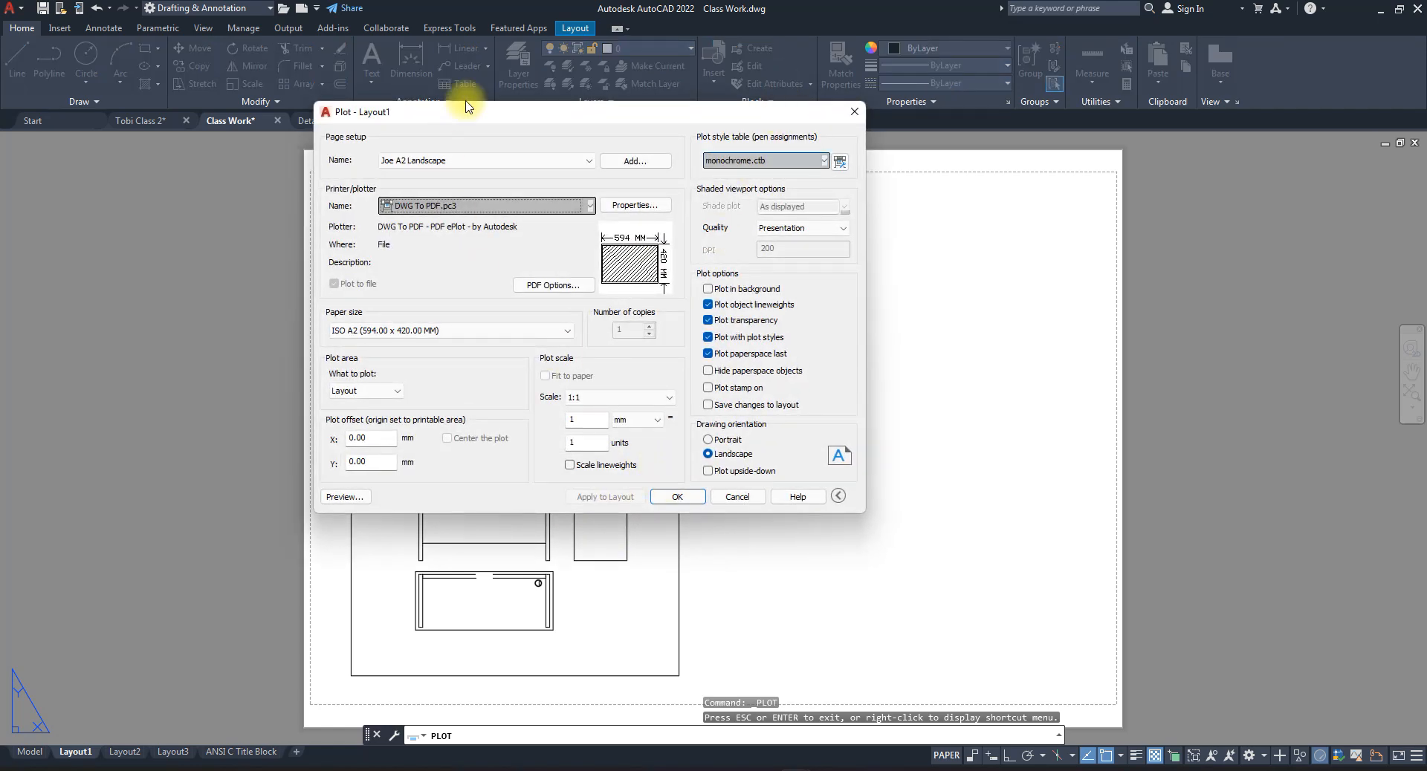
click(732, 497)
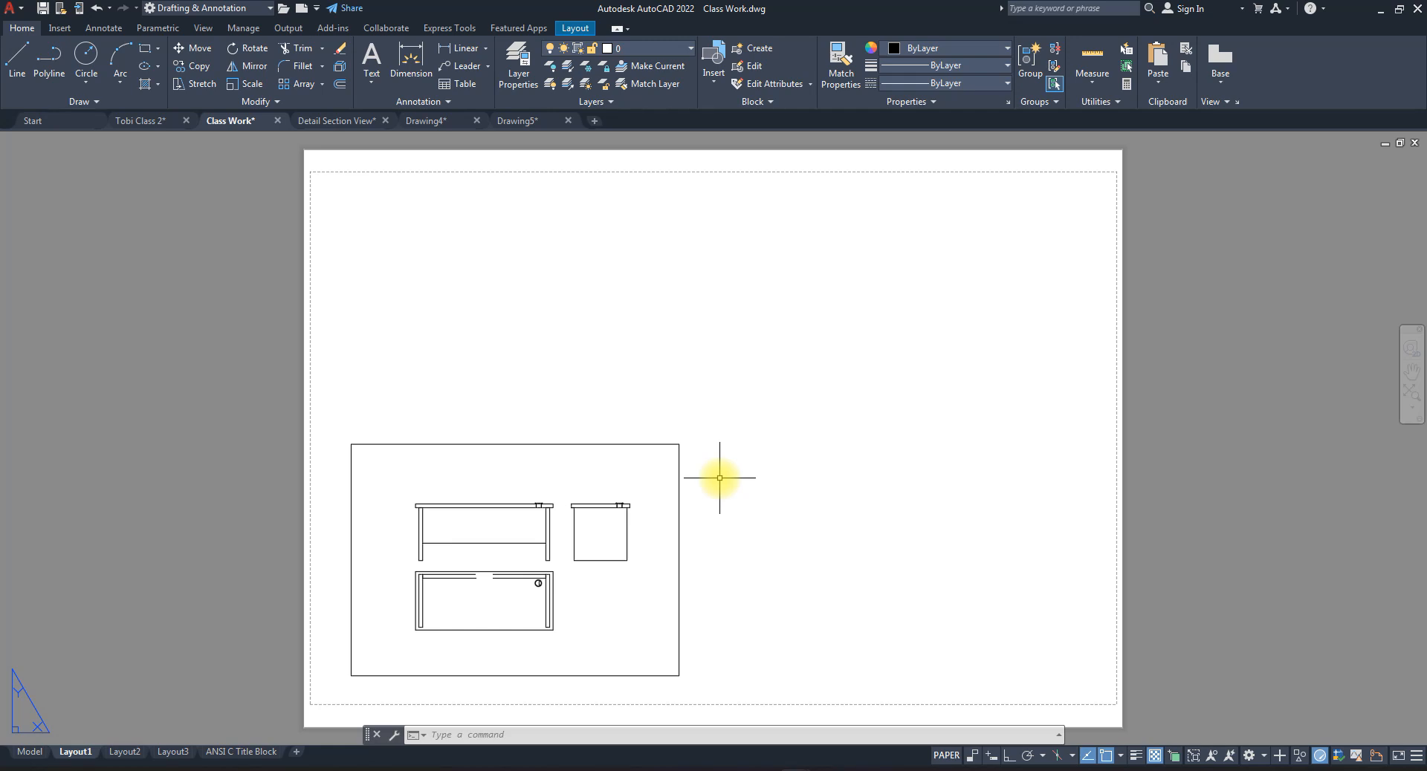
click(11, 9)
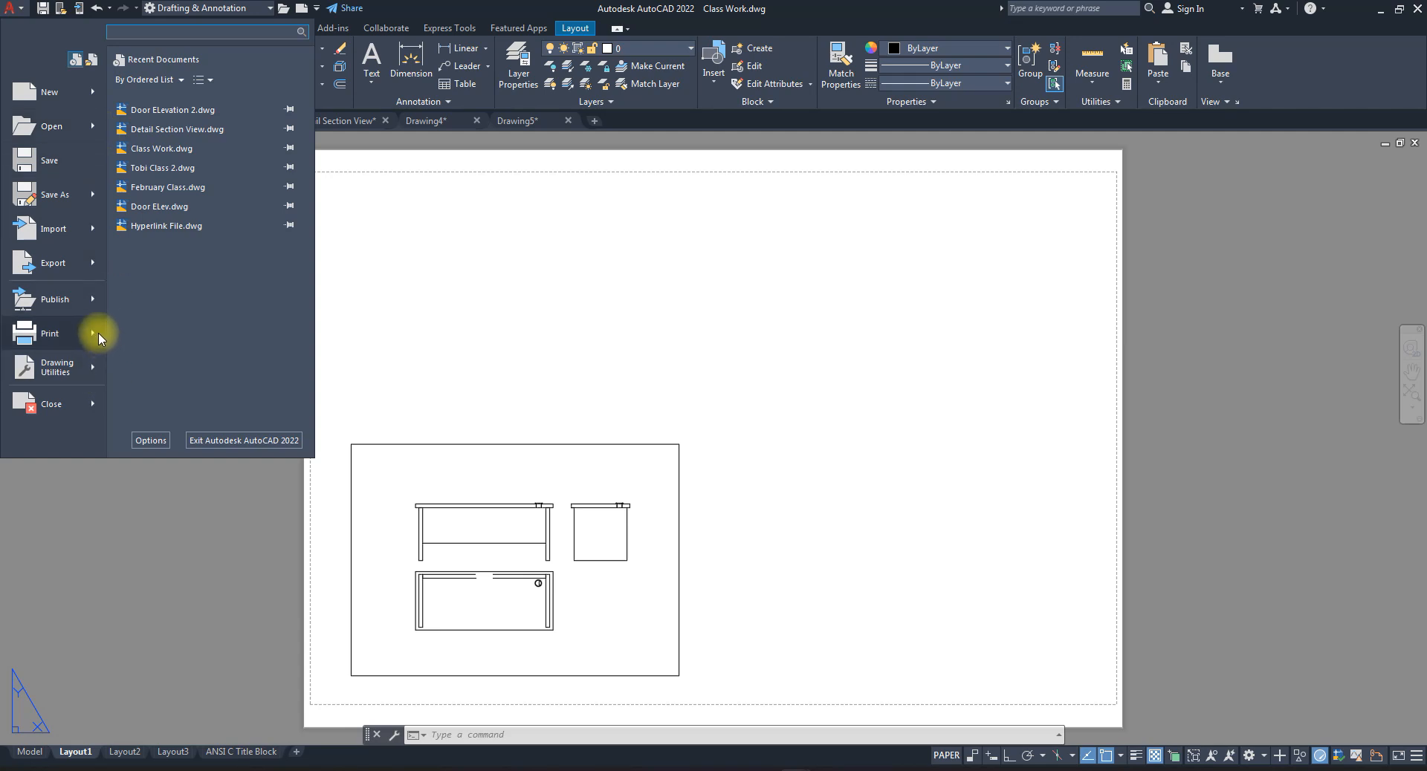
mouse_move(99, 336)
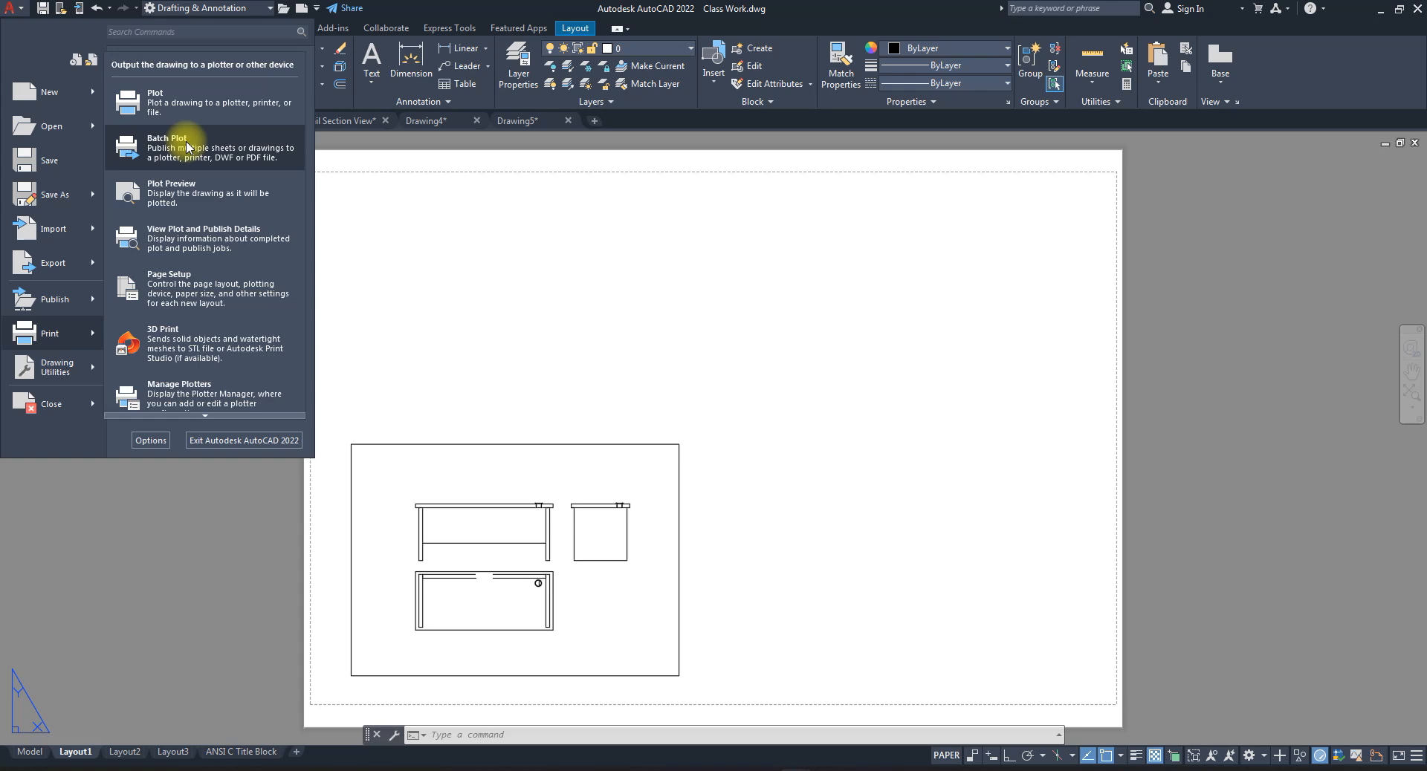
key(Escape)
key(Escape)
key(Escape)
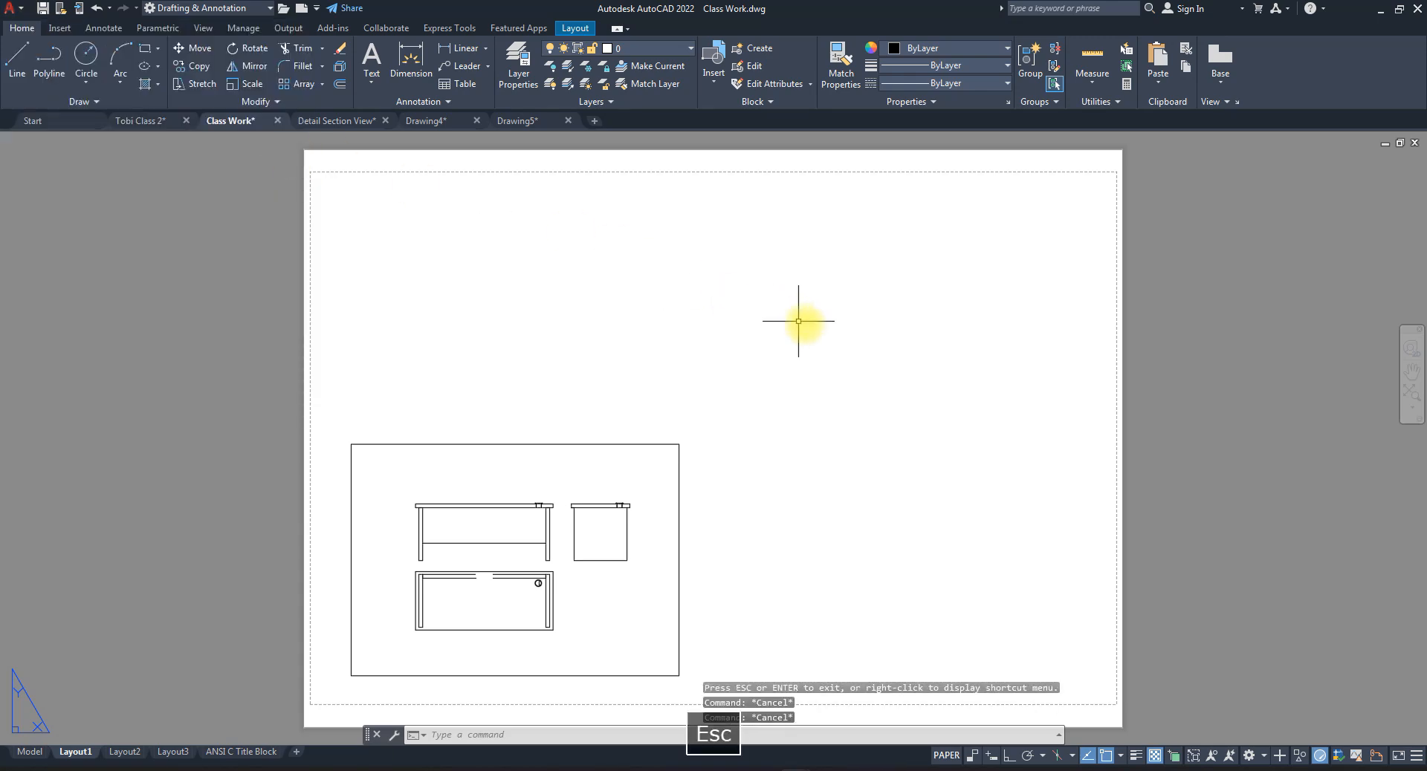